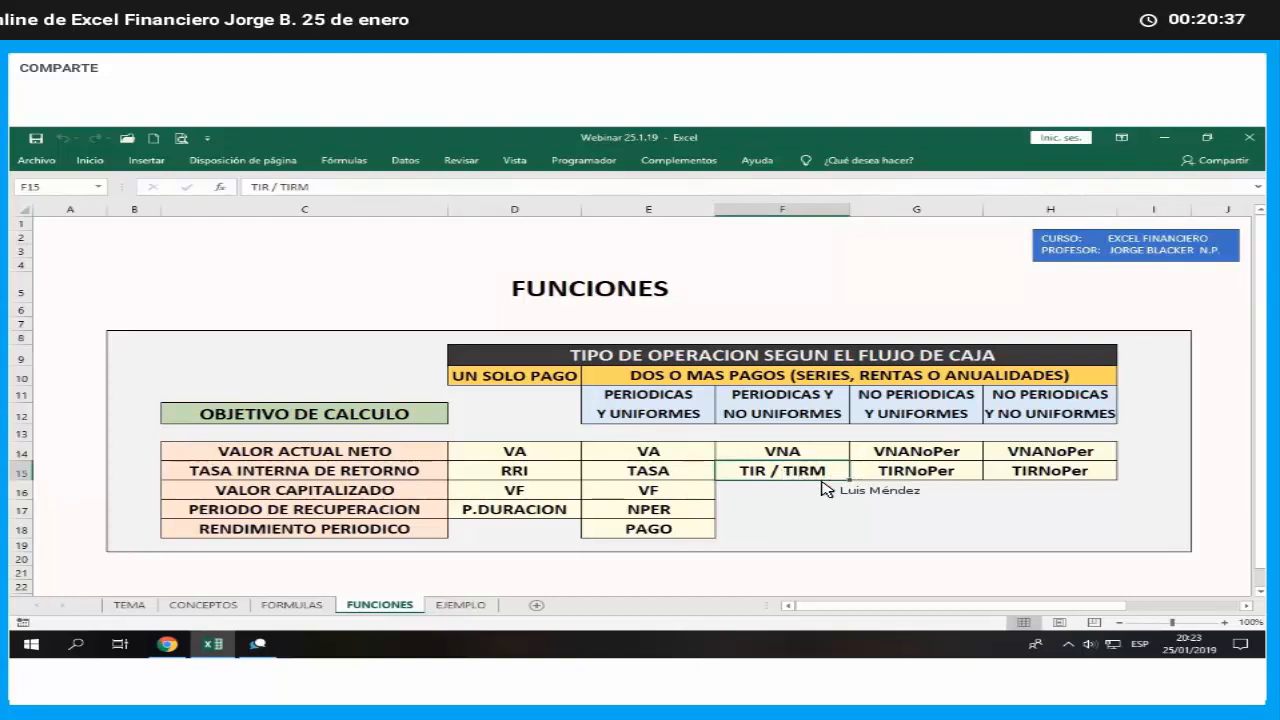
# - Review the FUNCIONES table's entries for internal rate of return, capitalized value and recovery period across the cash-flow types
pyautogui.press('Right')
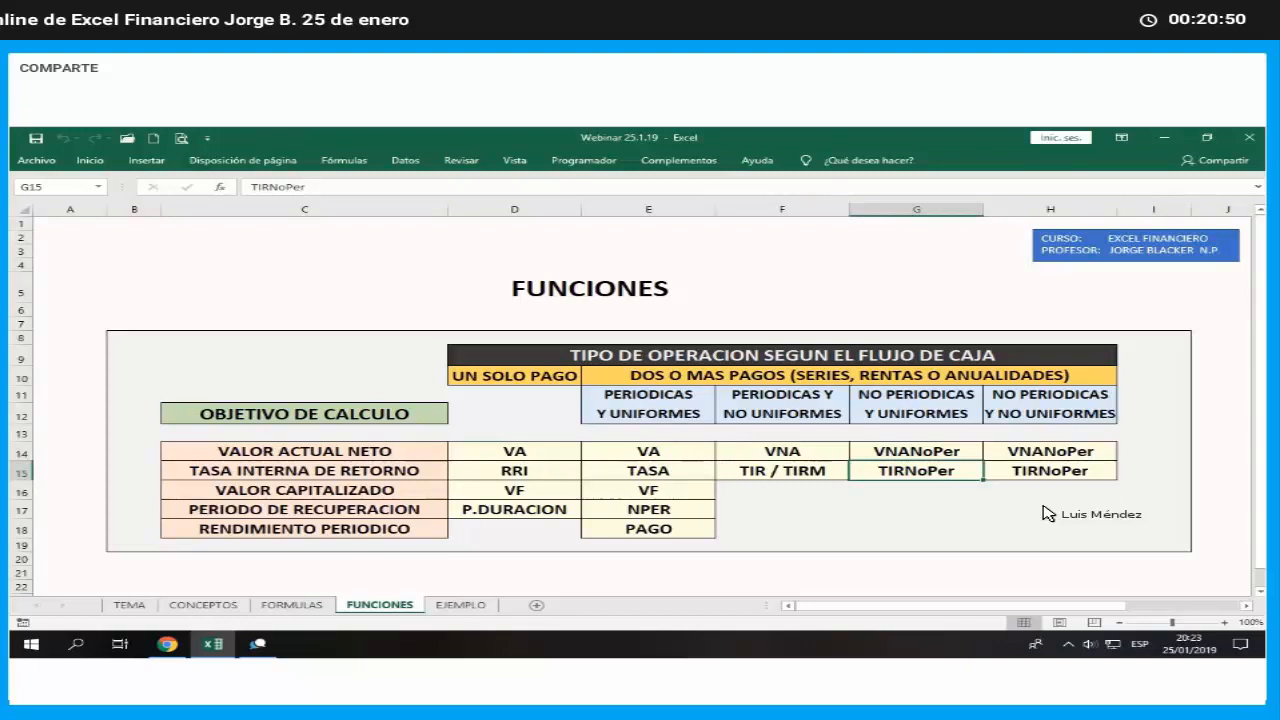
pyautogui.click(297, 497)
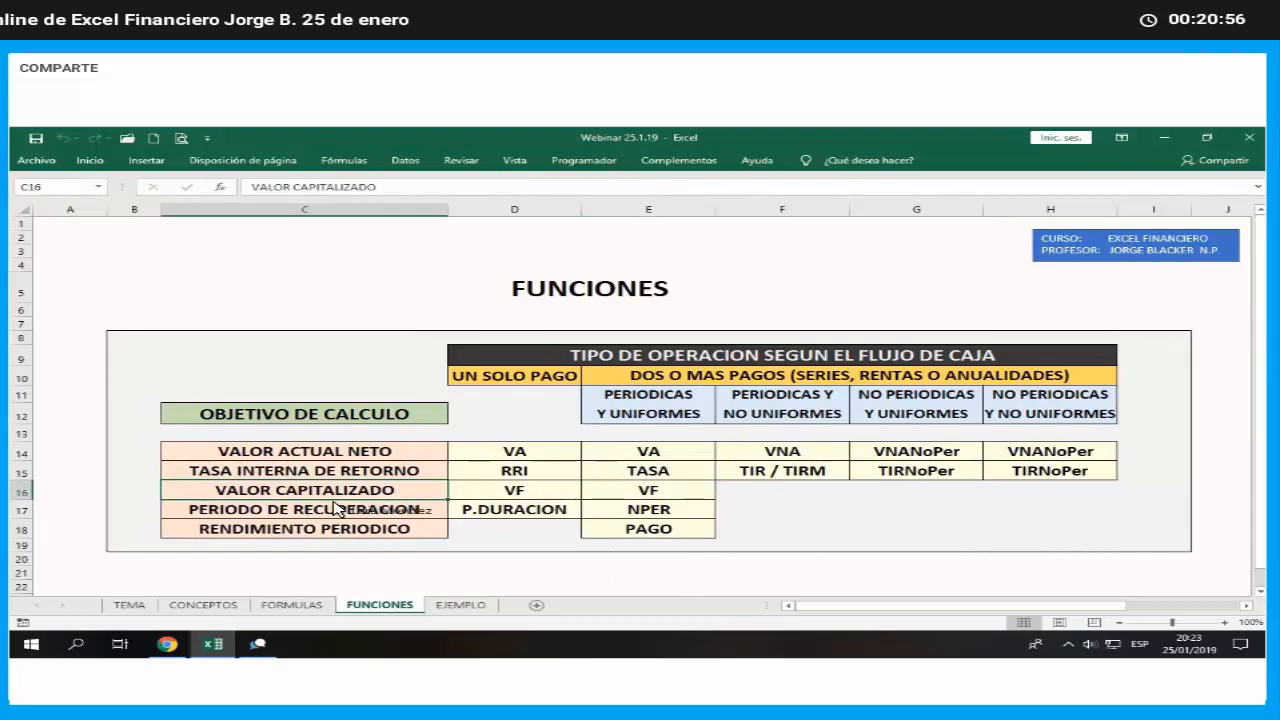
pyautogui.click(672, 497)
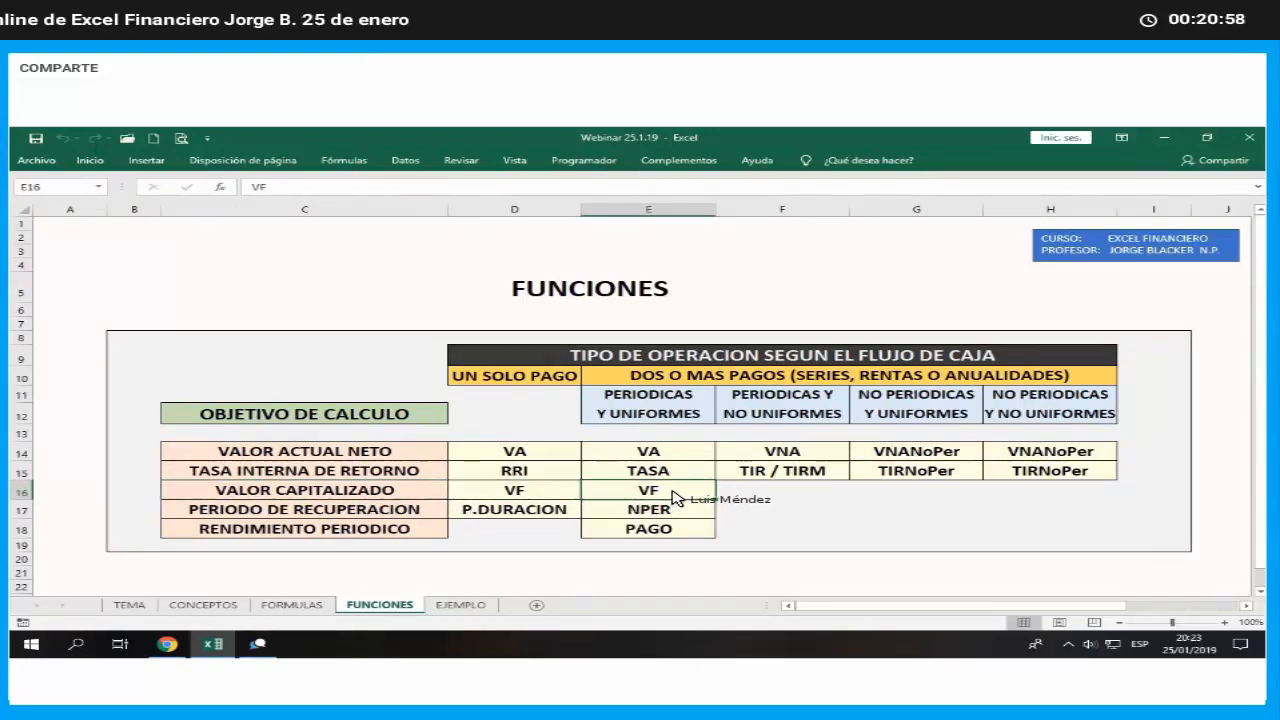
pyautogui.click(305, 511)
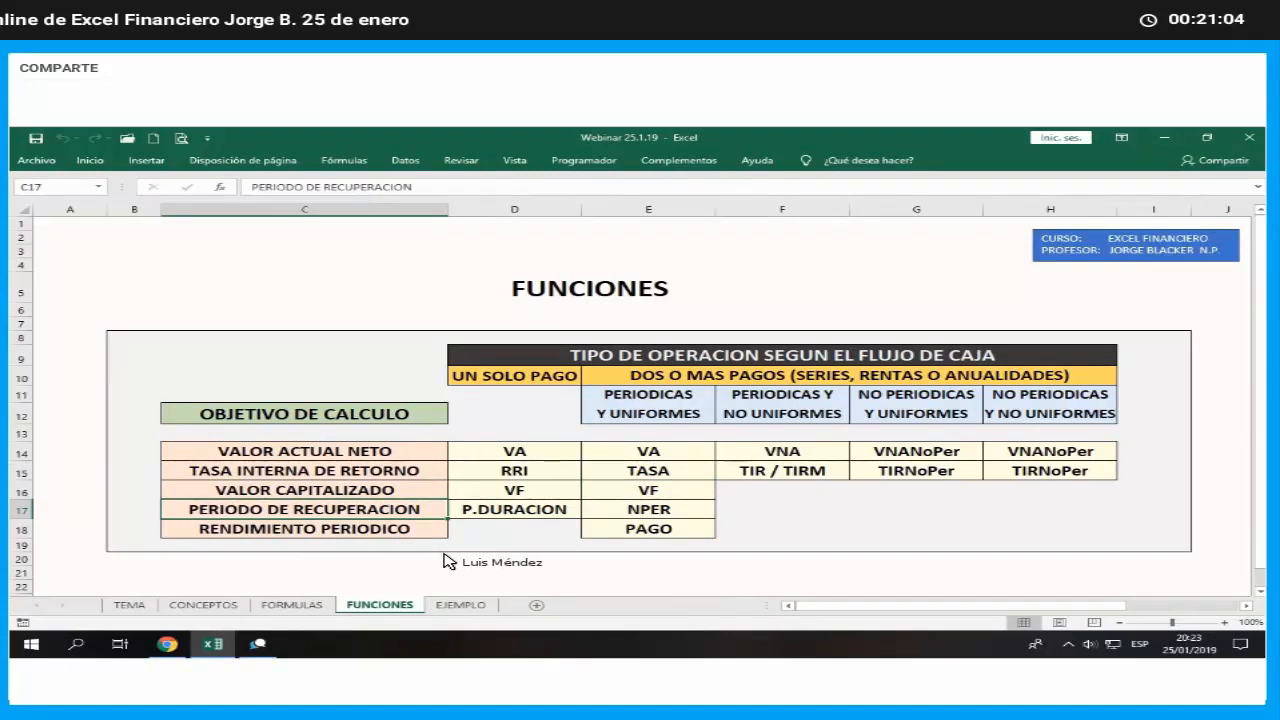
pyautogui.click(535, 516)
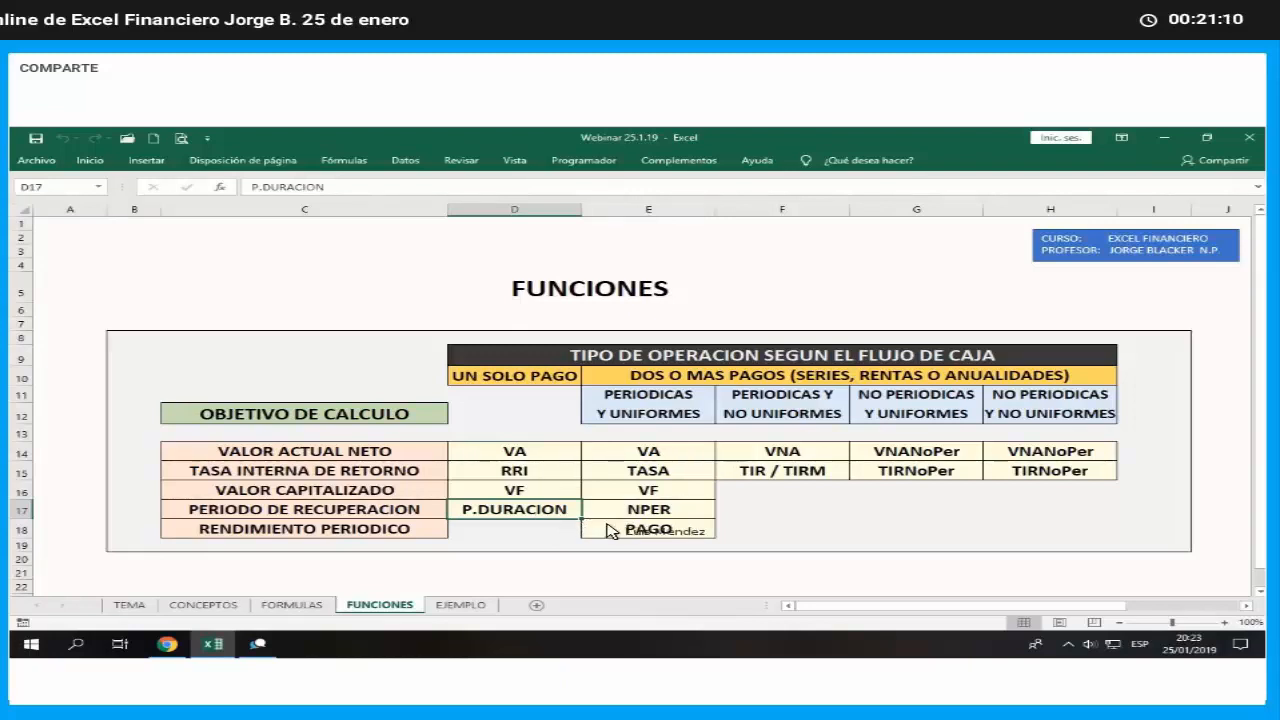
pyautogui.click(688, 516)
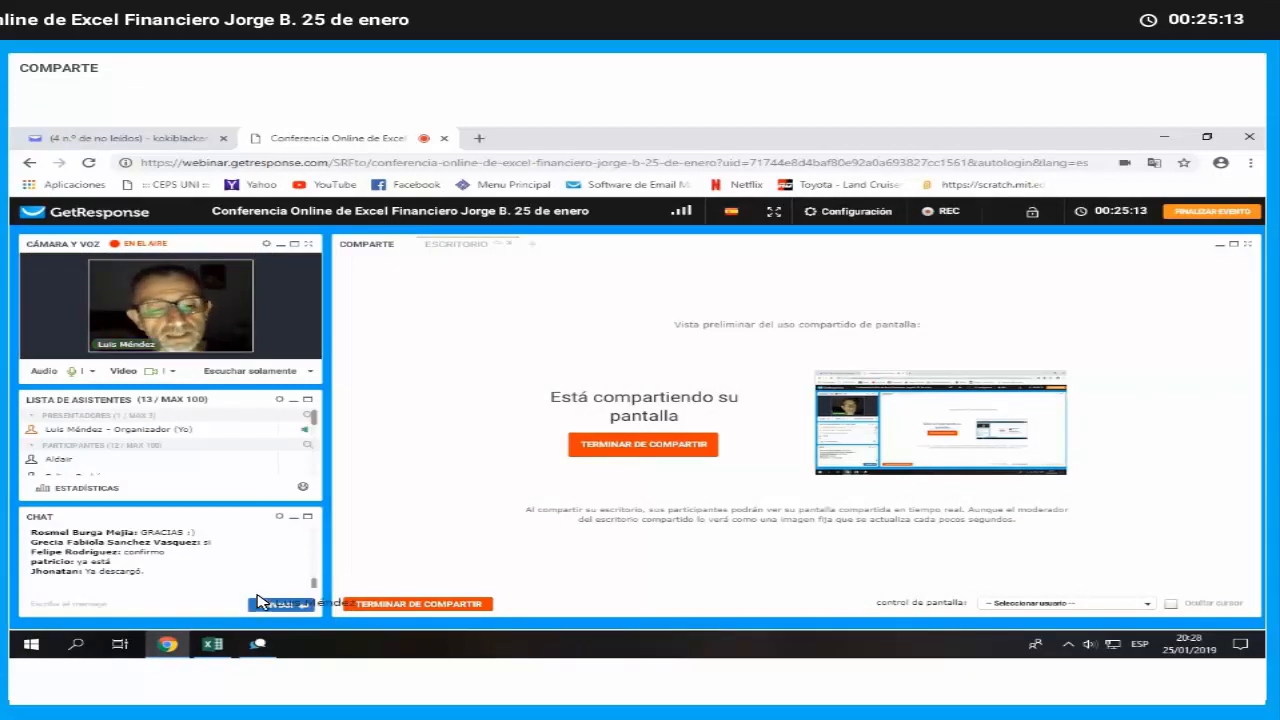
# - Switch back to the Excel workbook and review the probable scenario's initial investment, sales, cost of sales and unit price assumptions
pyautogui.click(222, 643)
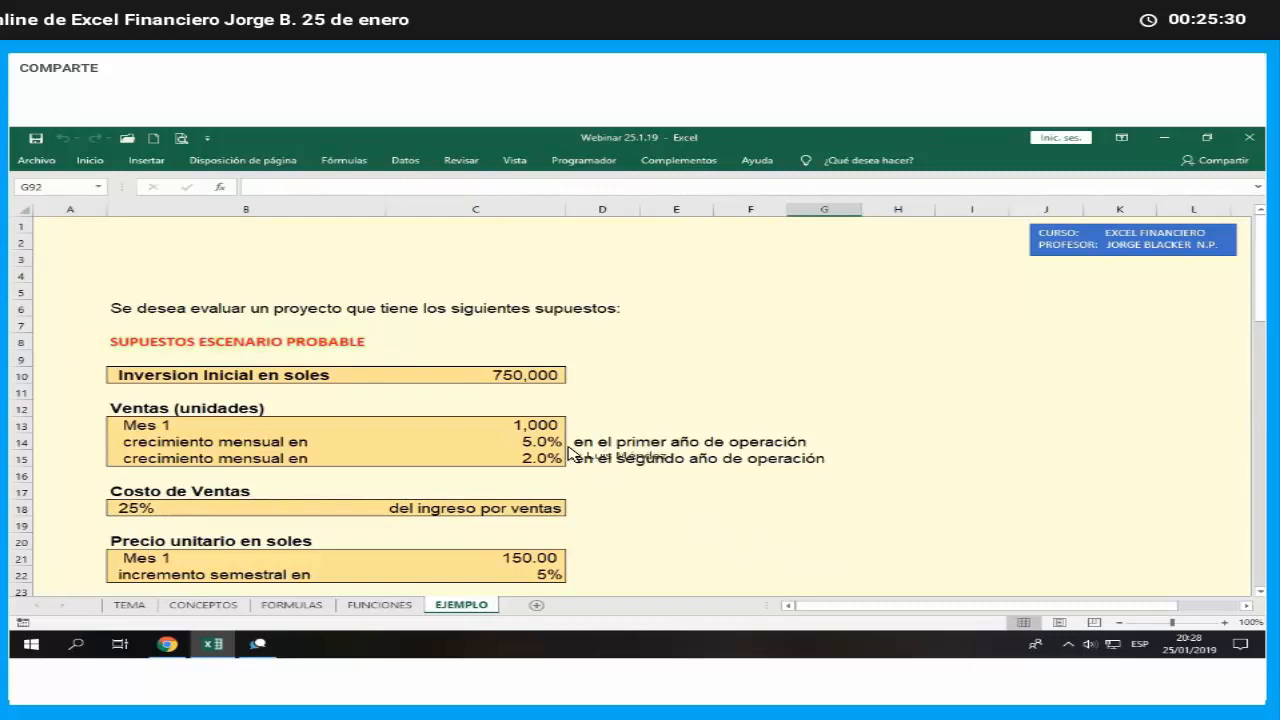
pyautogui.click(544, 380)
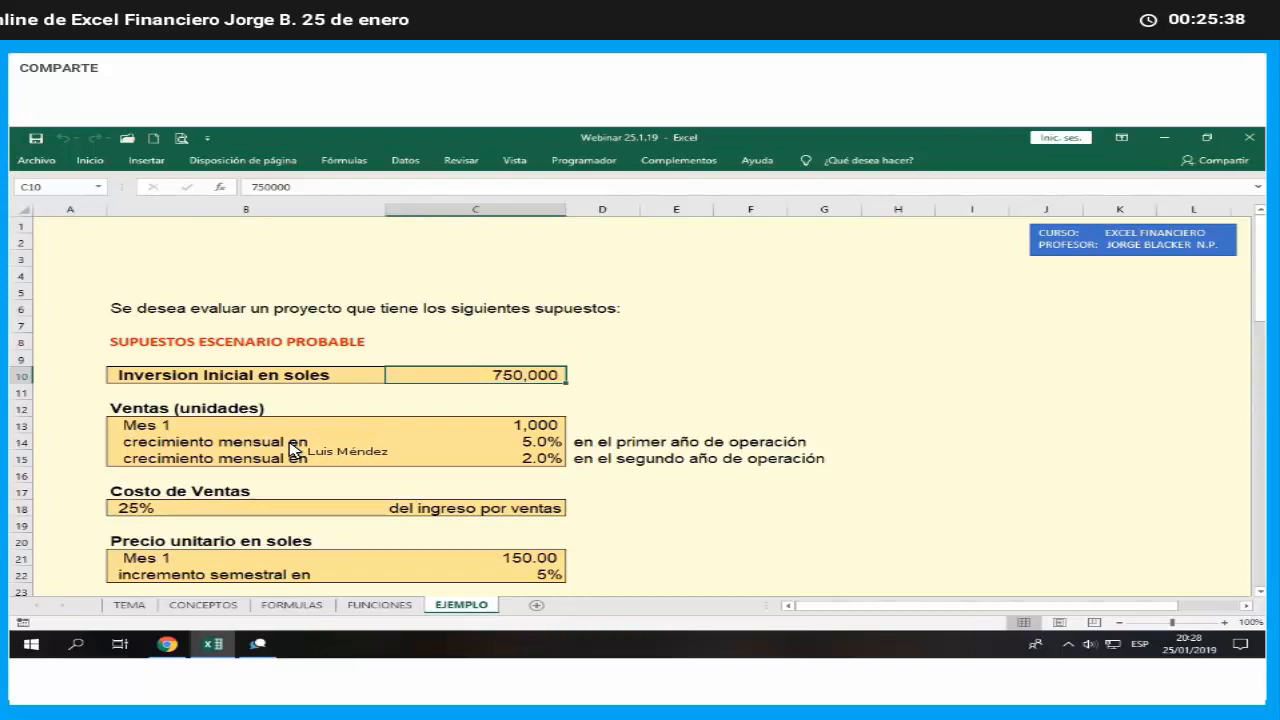
pyautogui.click(500, 427)
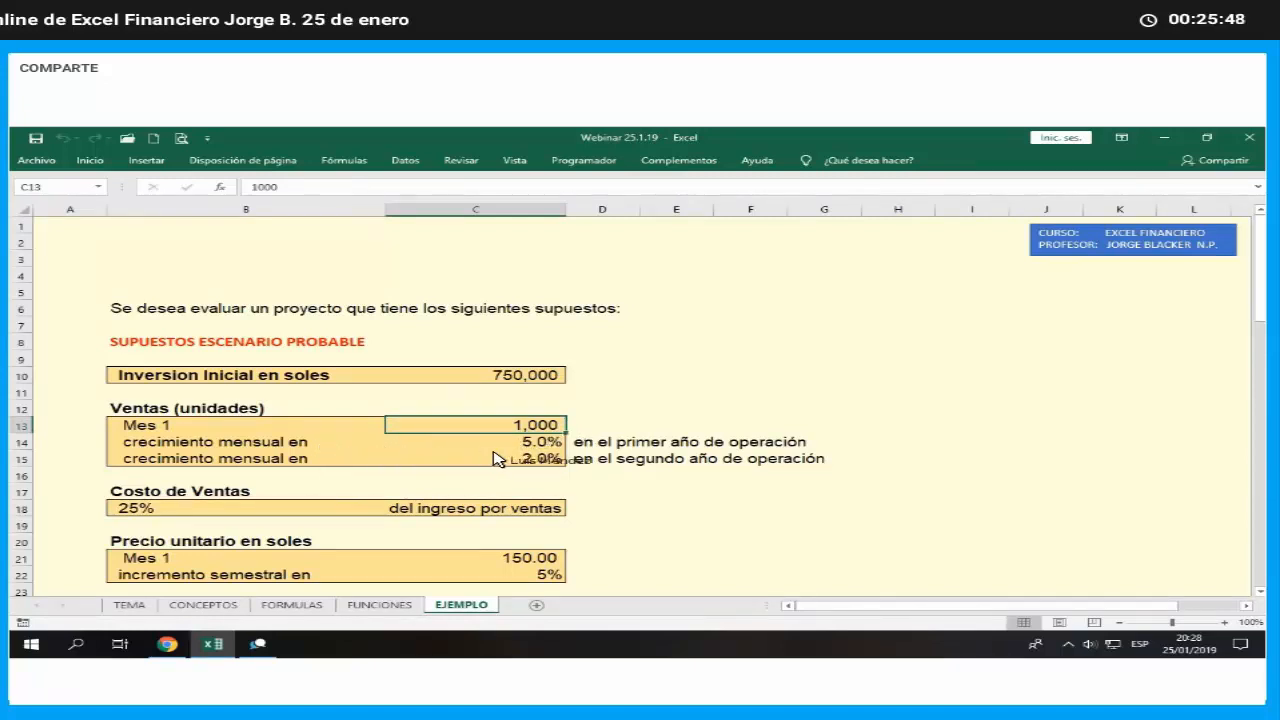
pyautogui.press('Down')
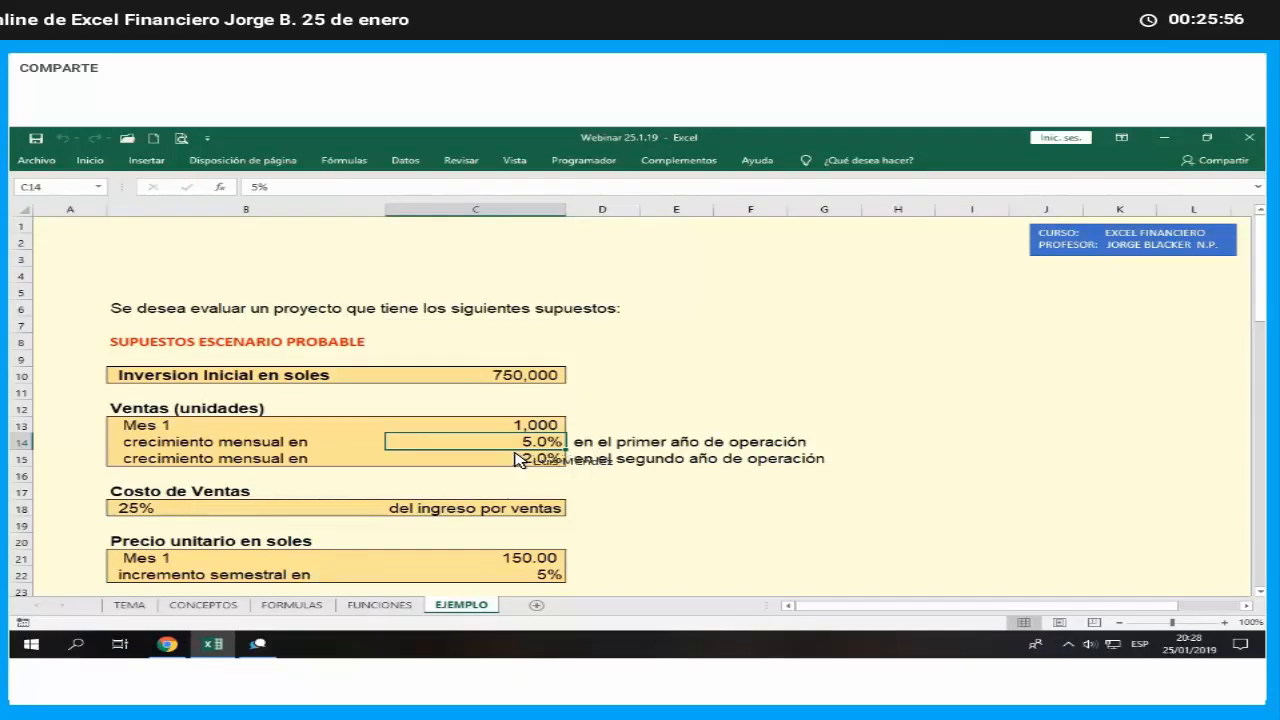
pyautogui.click(525, 462)
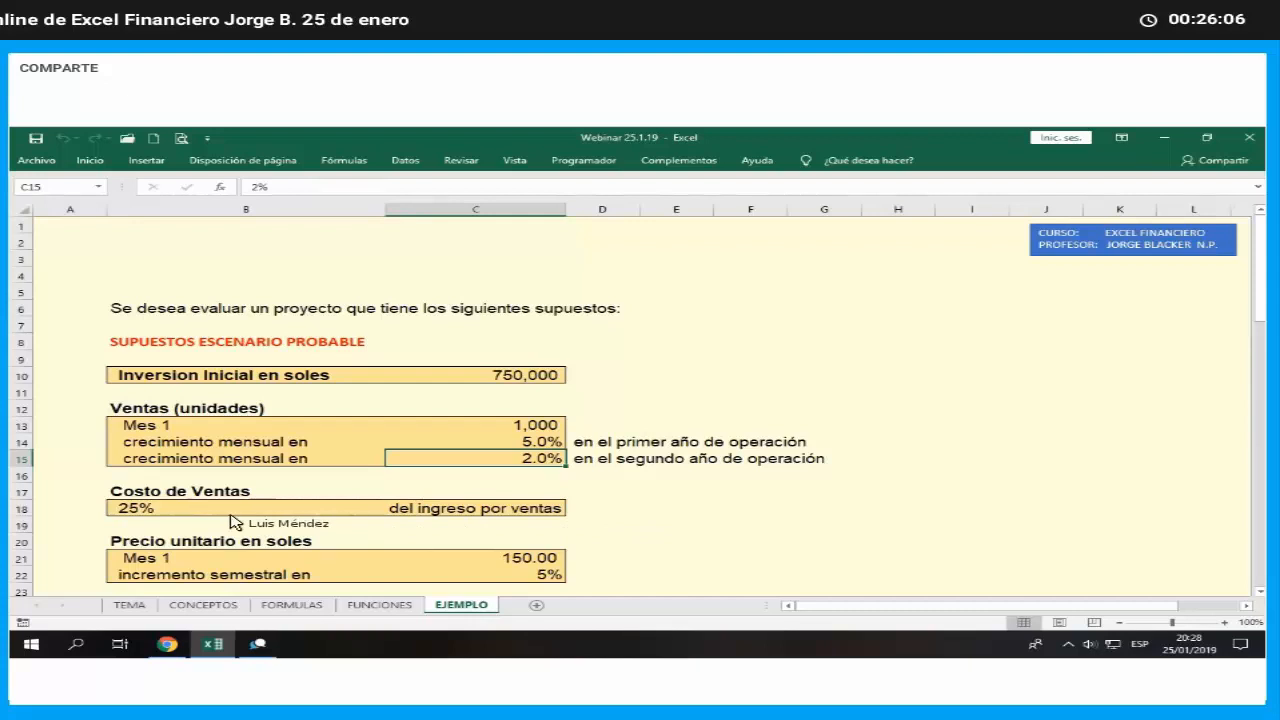
pyautogui.click(149, 512)
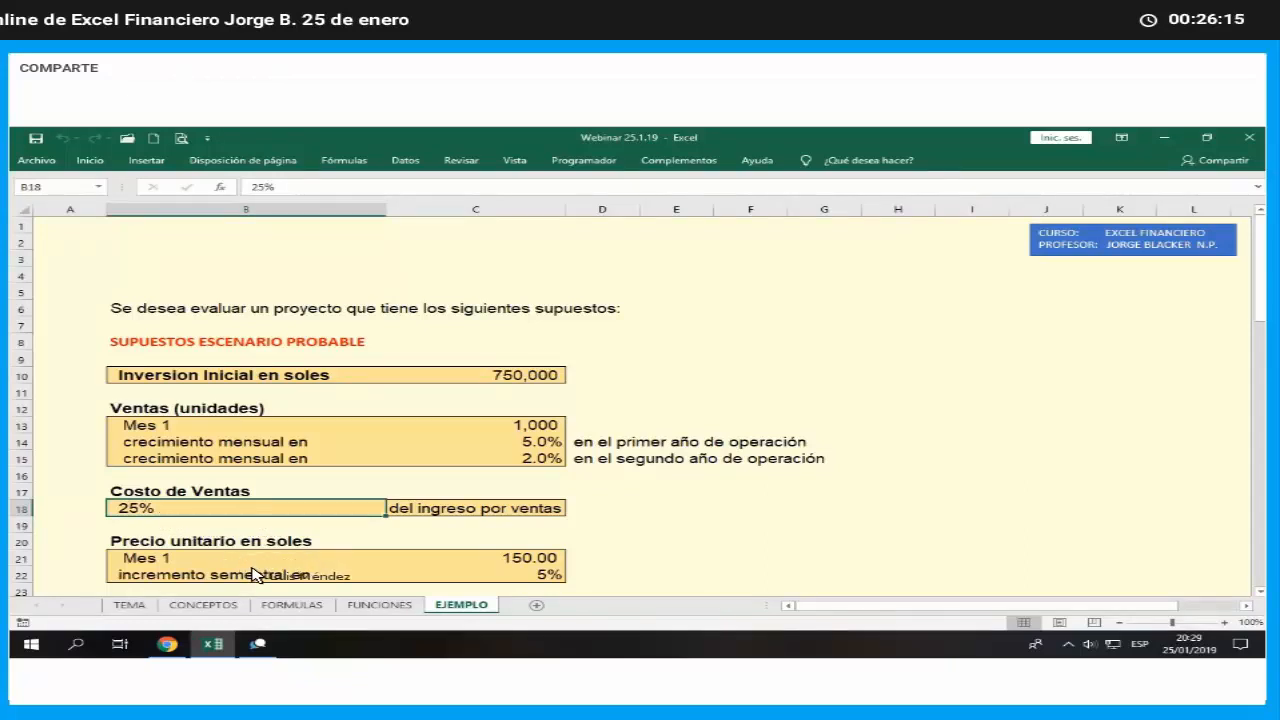
pyautogui.click(505, 562)
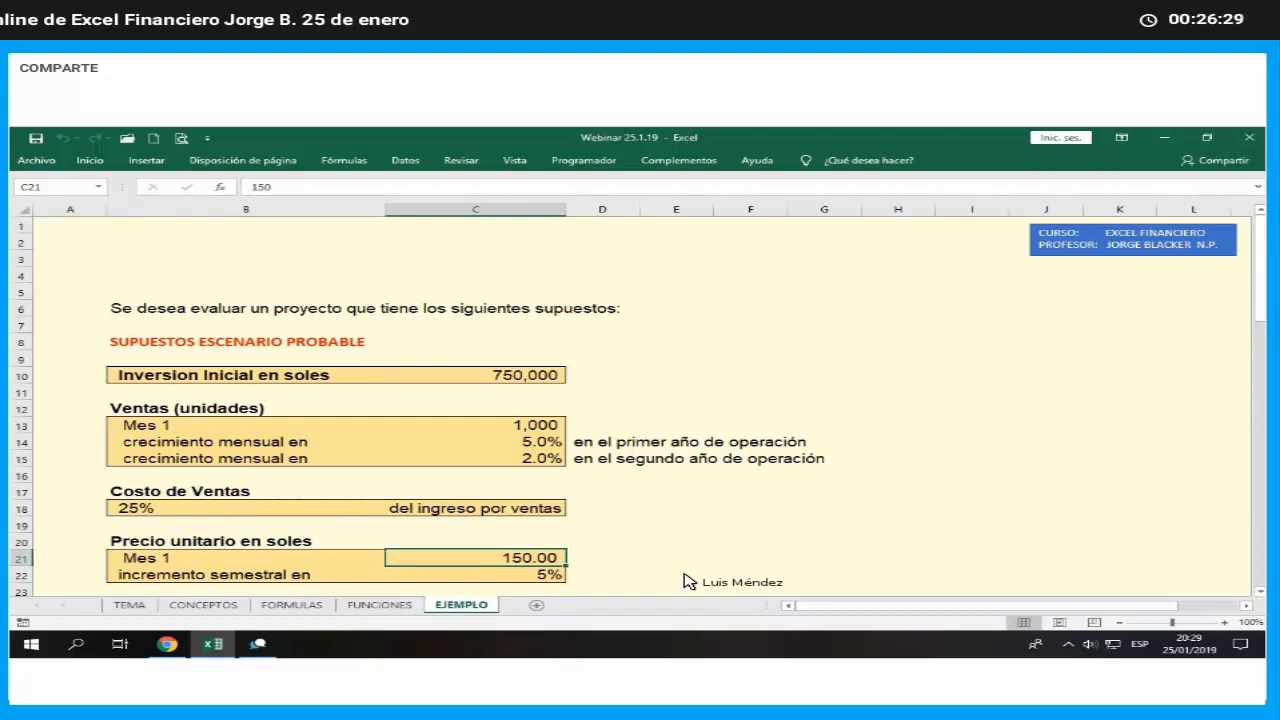
# - Review the probable scenario's operating expenses and annual COK assumptions
pyautogui.scroll(-2, 655, 582)
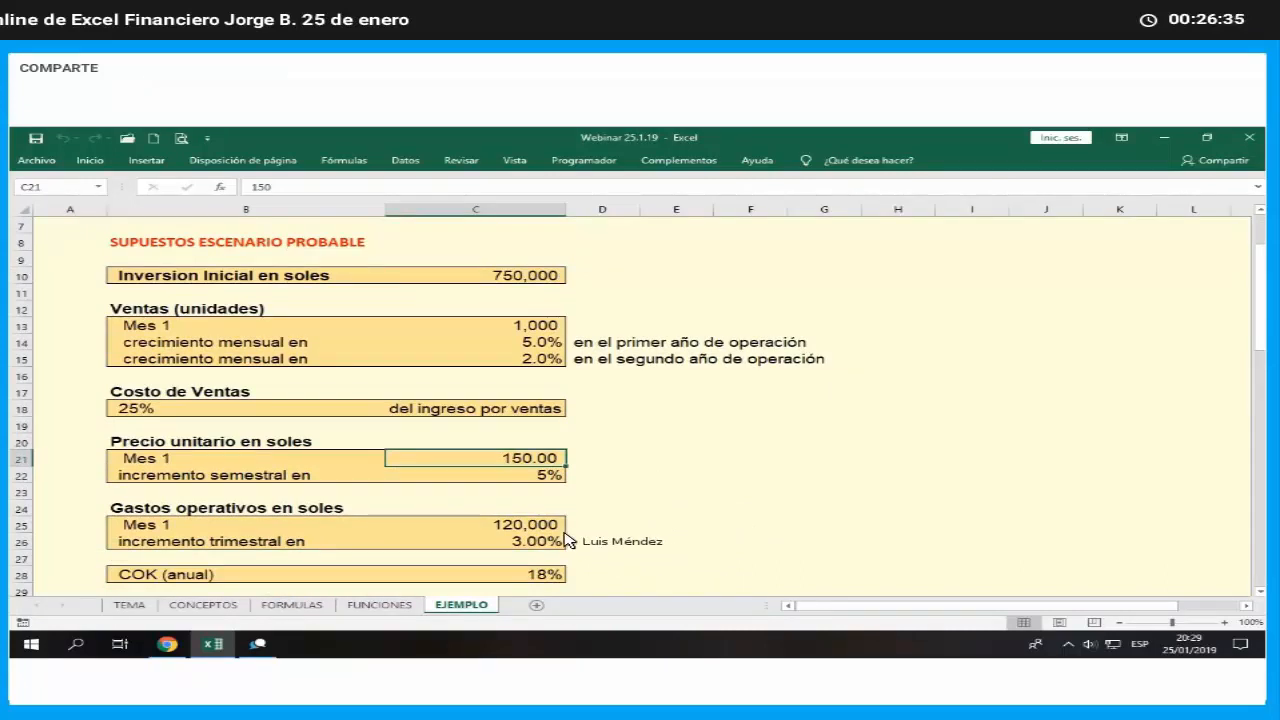
pyautogui.press('Down')
pyautogui.press('Down')
pyautogui.press('Down')
pyautogui.press('Down')
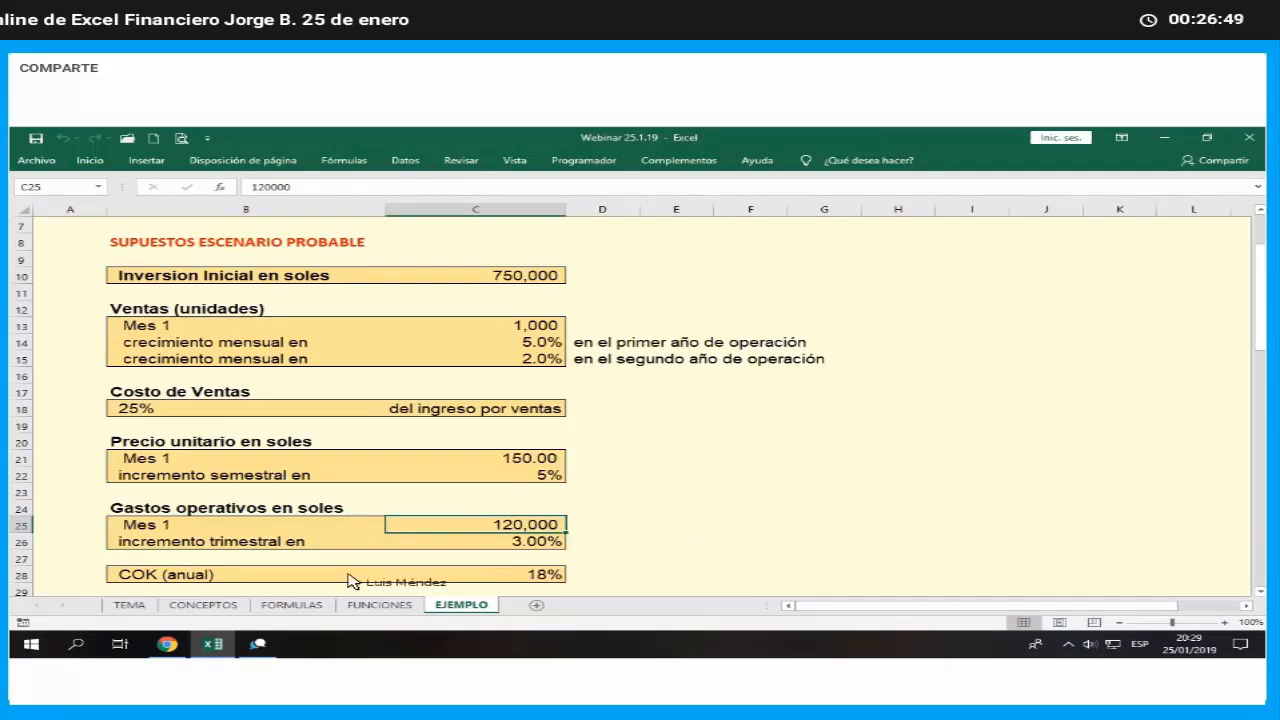
pyautogui.click(215, 577)
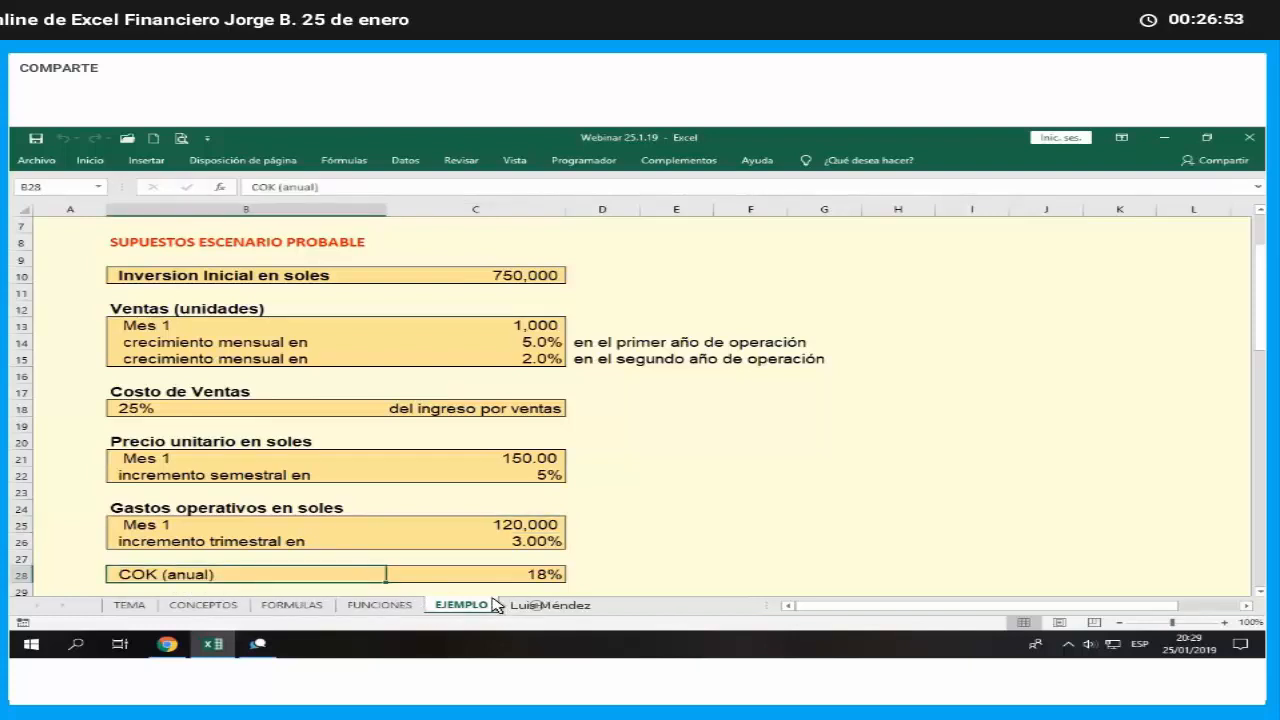
pyautogui.click(549, 576)
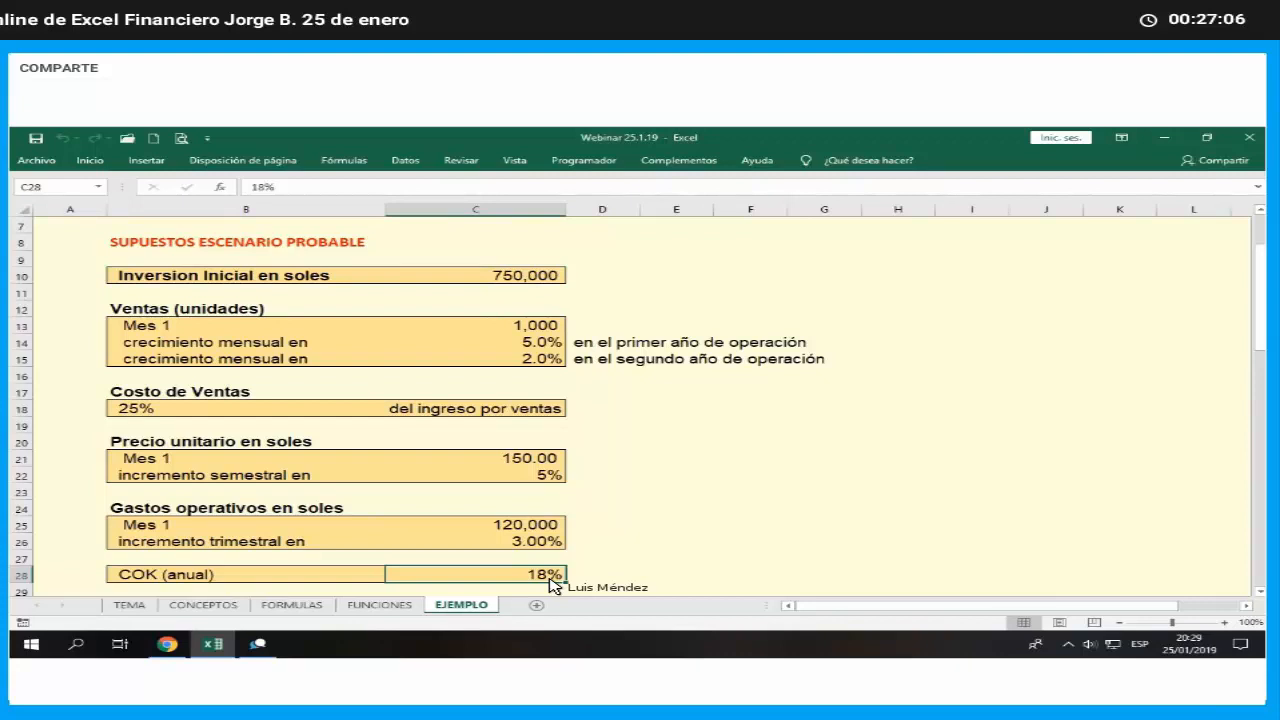
# - Make the two monthly sales growth rates in C38:C39 of the conservative scenario bold
pyautogui.scroll(-2, 555, 575)
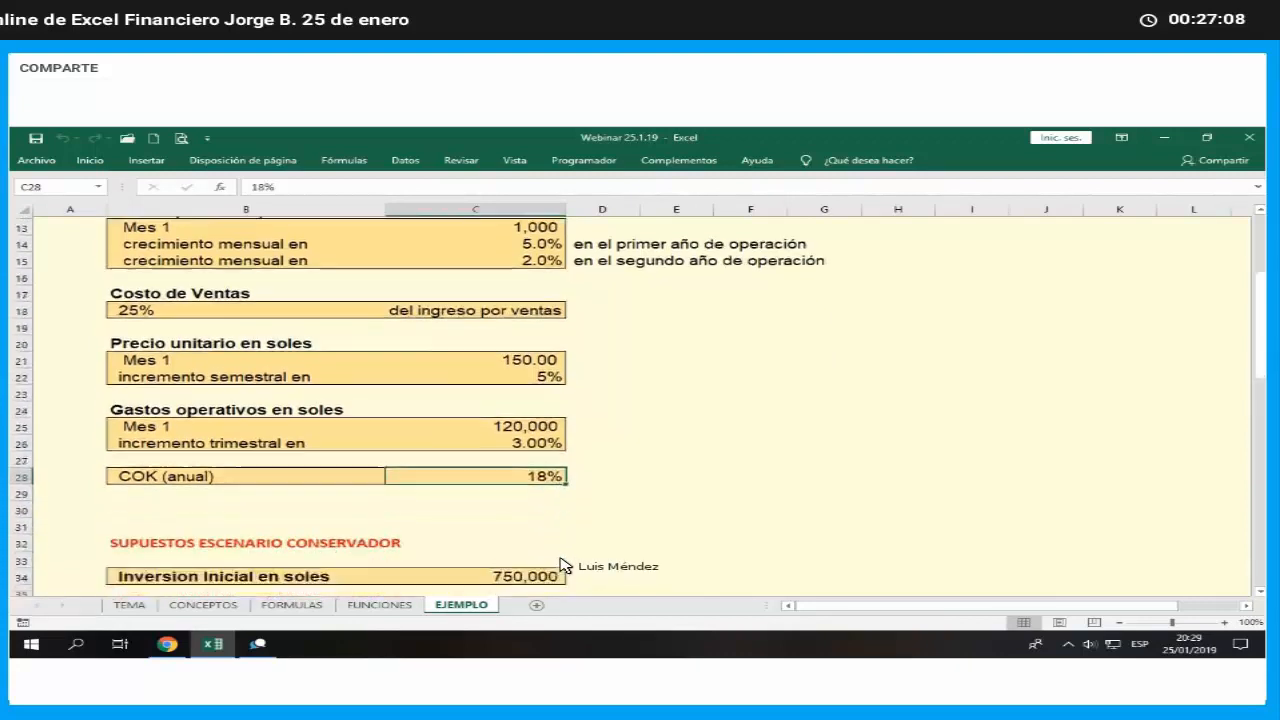
pyautogui.scroll(-3, 560, 565)
pyautogui.scroll(-2, 565, 560)
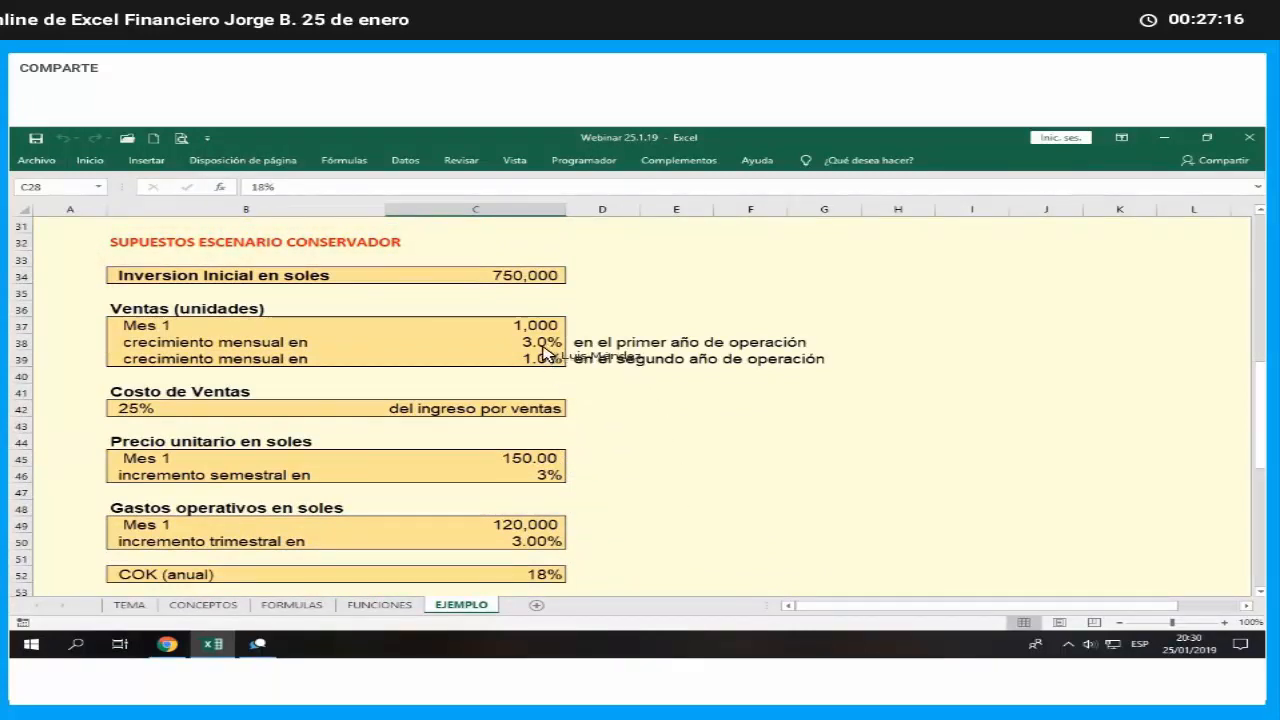
pyautogui.moveTo(545, 356); pyautogui.dragTo(545, 343)
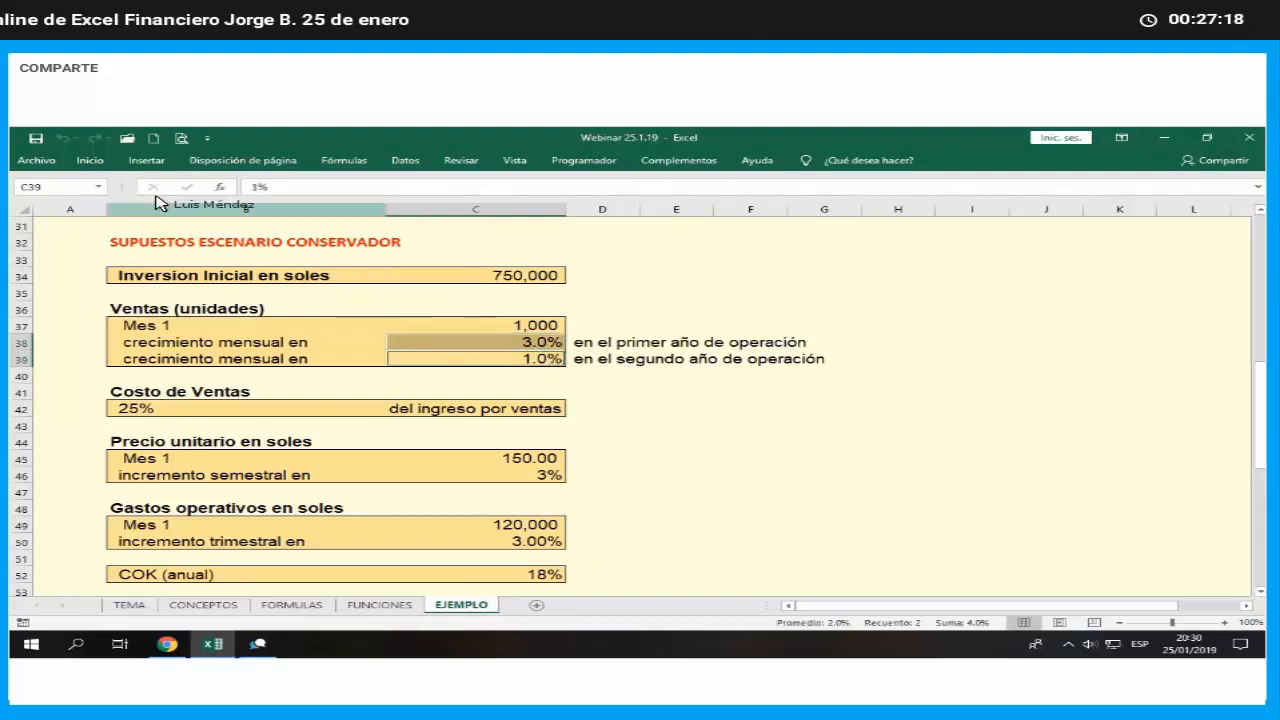
pyautogui.click(92, 160)
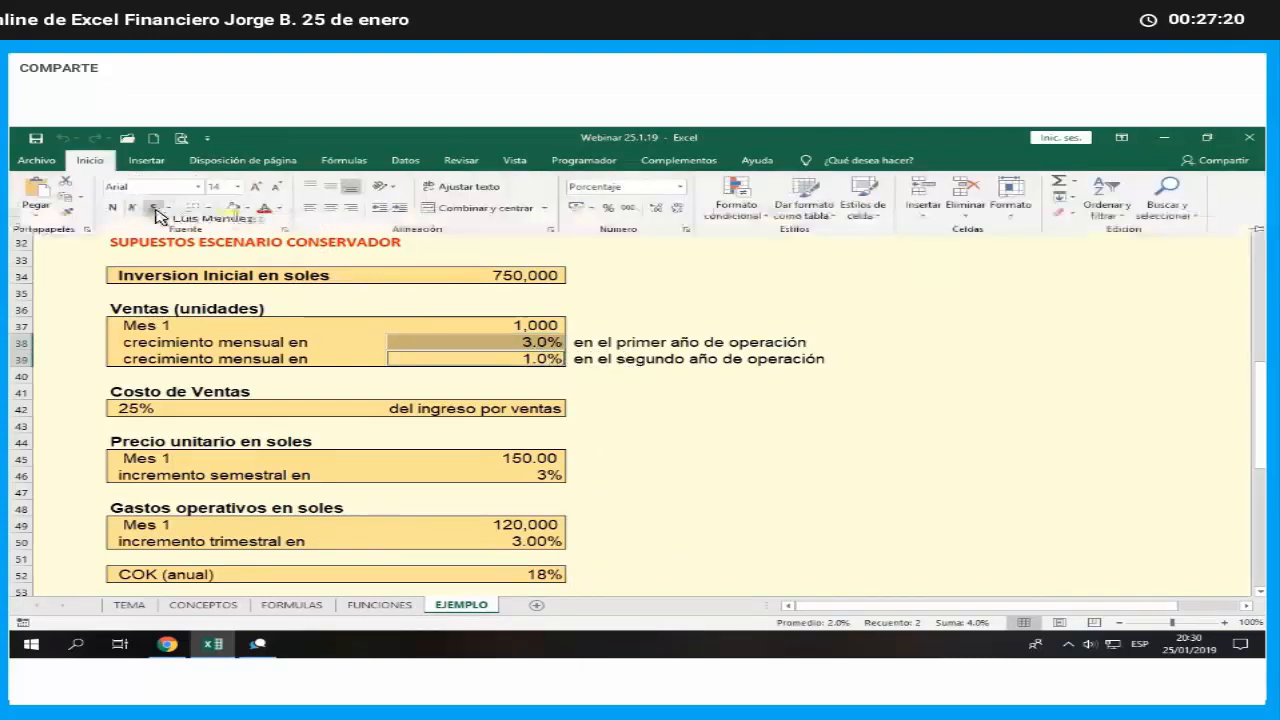
pyautogui.click(112, 207)
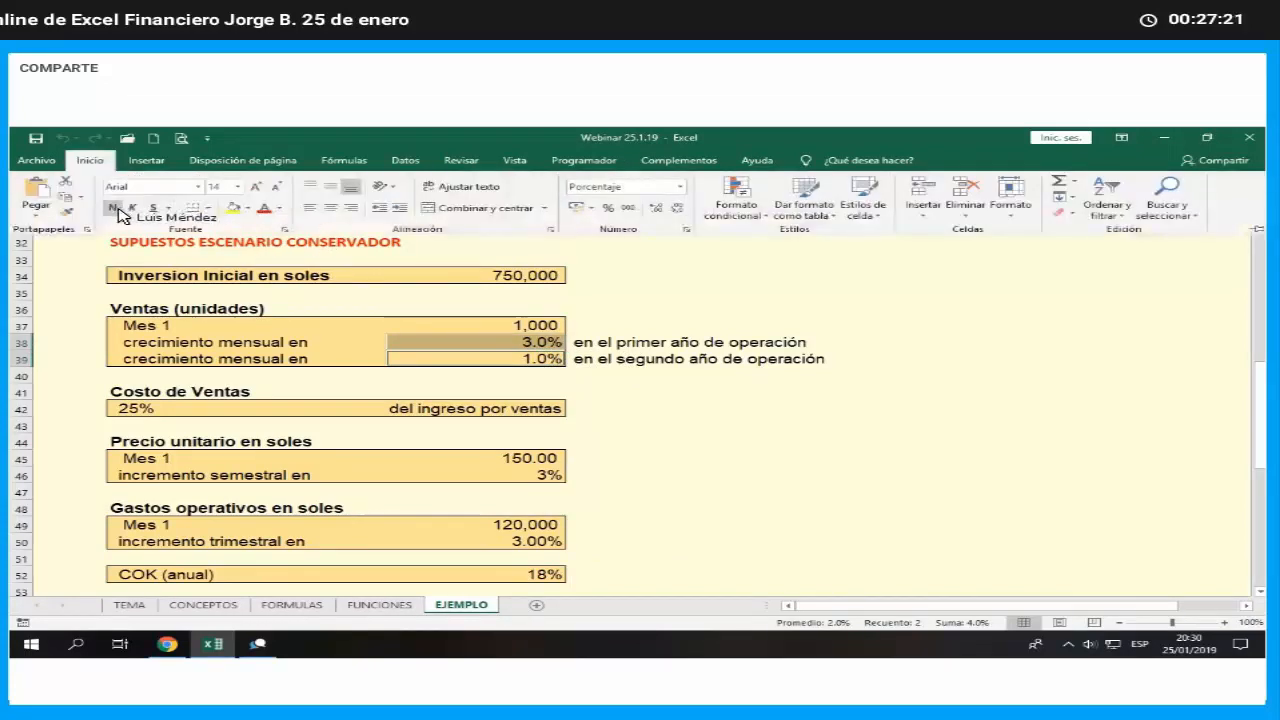
pyautogui.click(677, 399)
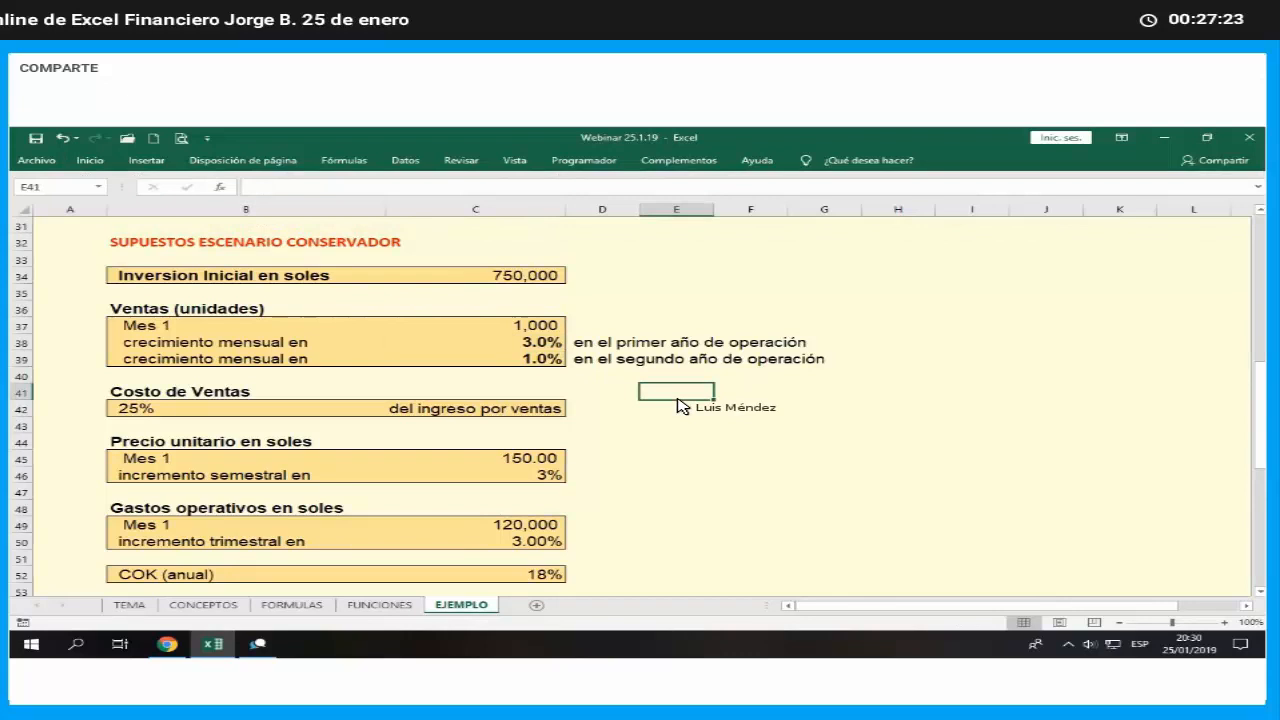
# - Examine the conservative scenario's sales growth rates and compare its semiannual price increment with the one in the probable scenario
pyautogui.click(564, 343)
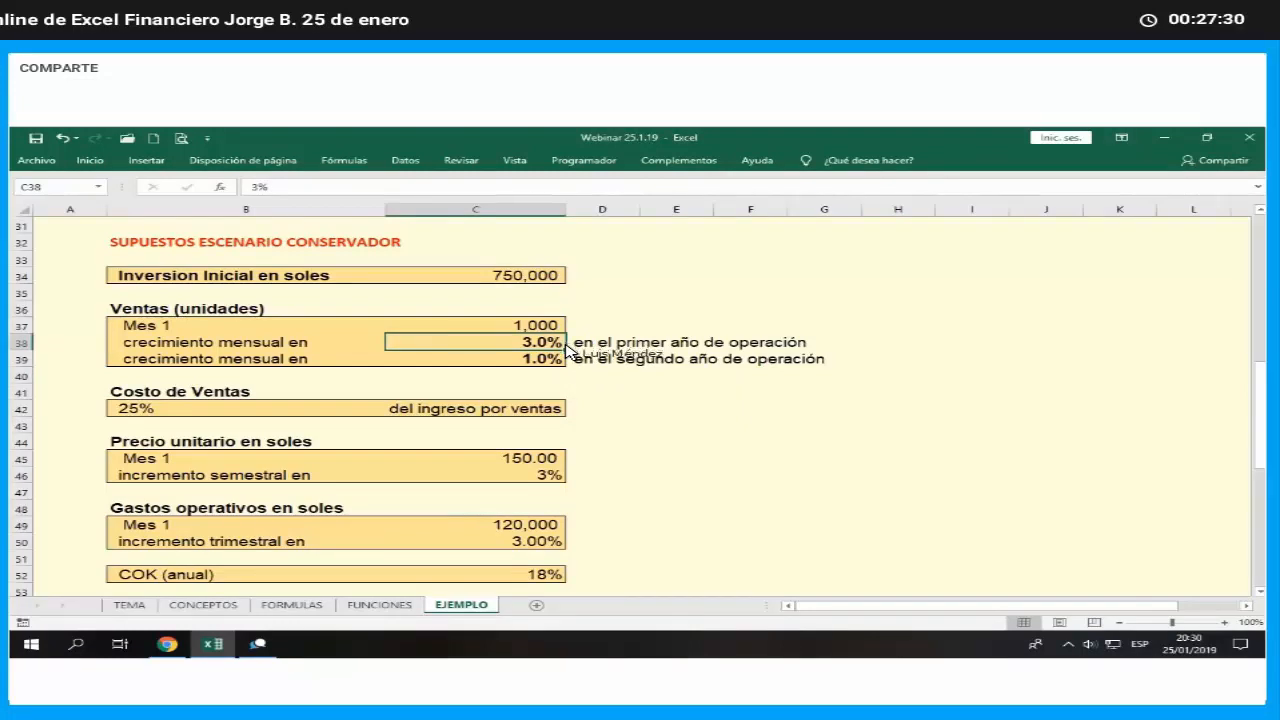
pyautogui.click(538, 361)
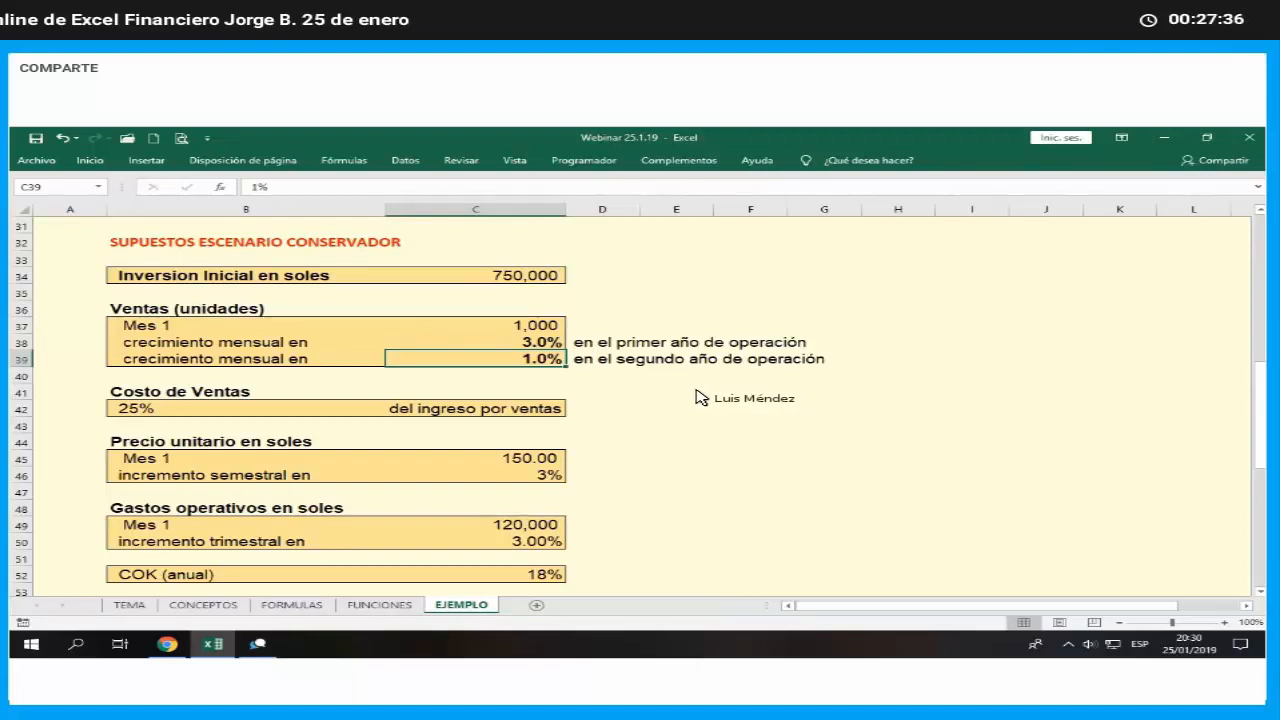
pyautogui.press('Down')
pyautogui.press('Down')
pyautogui.press('Down')
pyautogui.press('Down')
pyautogui.press('Down')
pyautogui.press('Down')
pyautogui.press('Down')
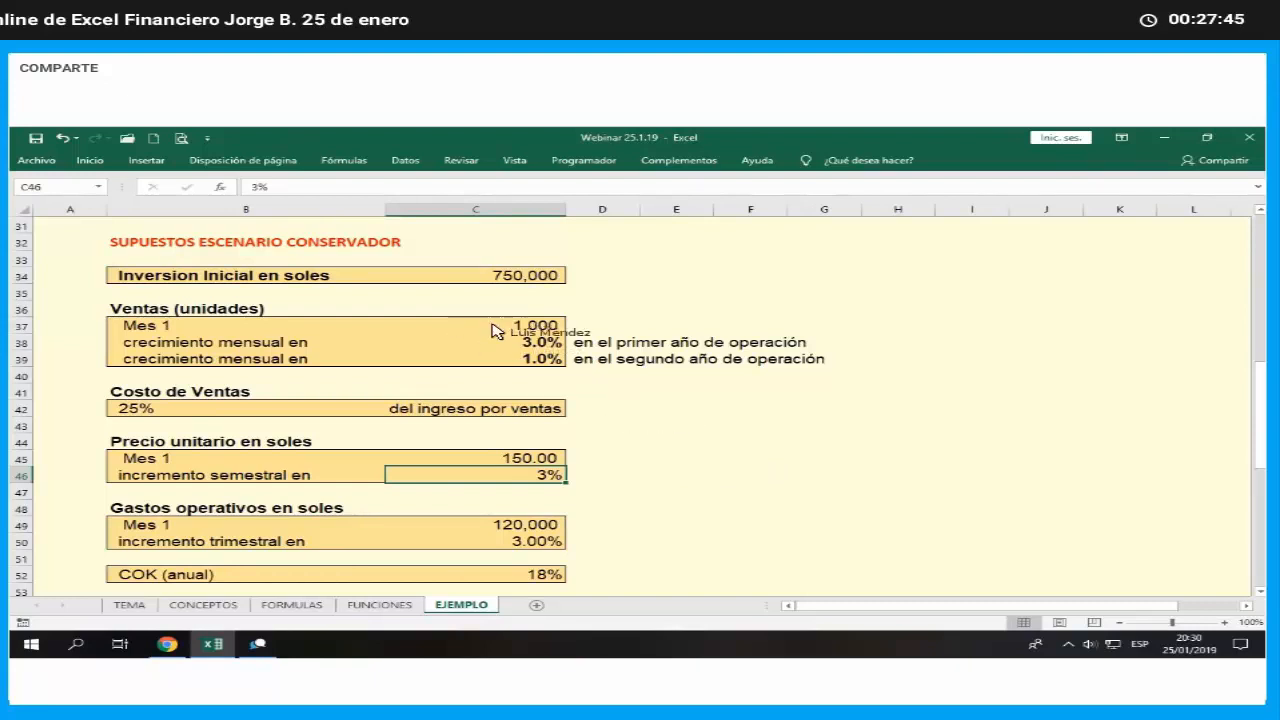
pyautogui.scroll(5, 610, 355)
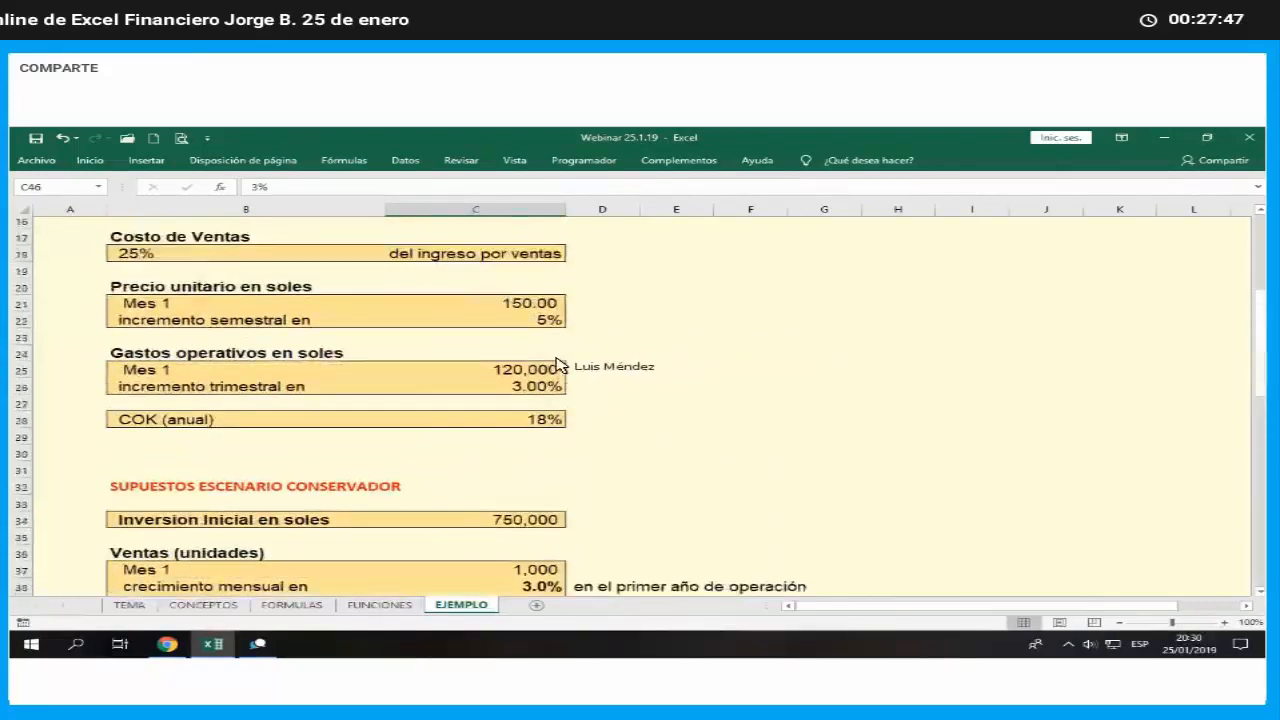
pyautogui.click(560, 328)
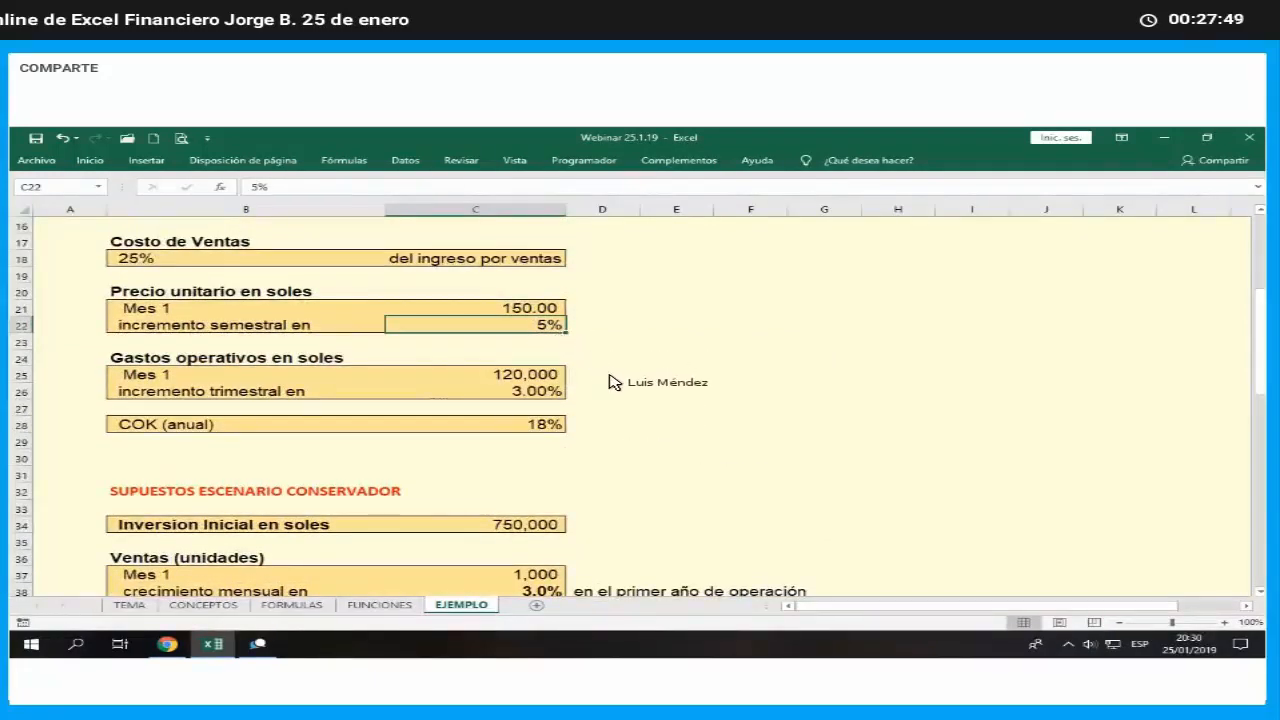
pyautogui.scroll(-1, 617, 390)
pyautogui.scroll(-4, 617, 390)
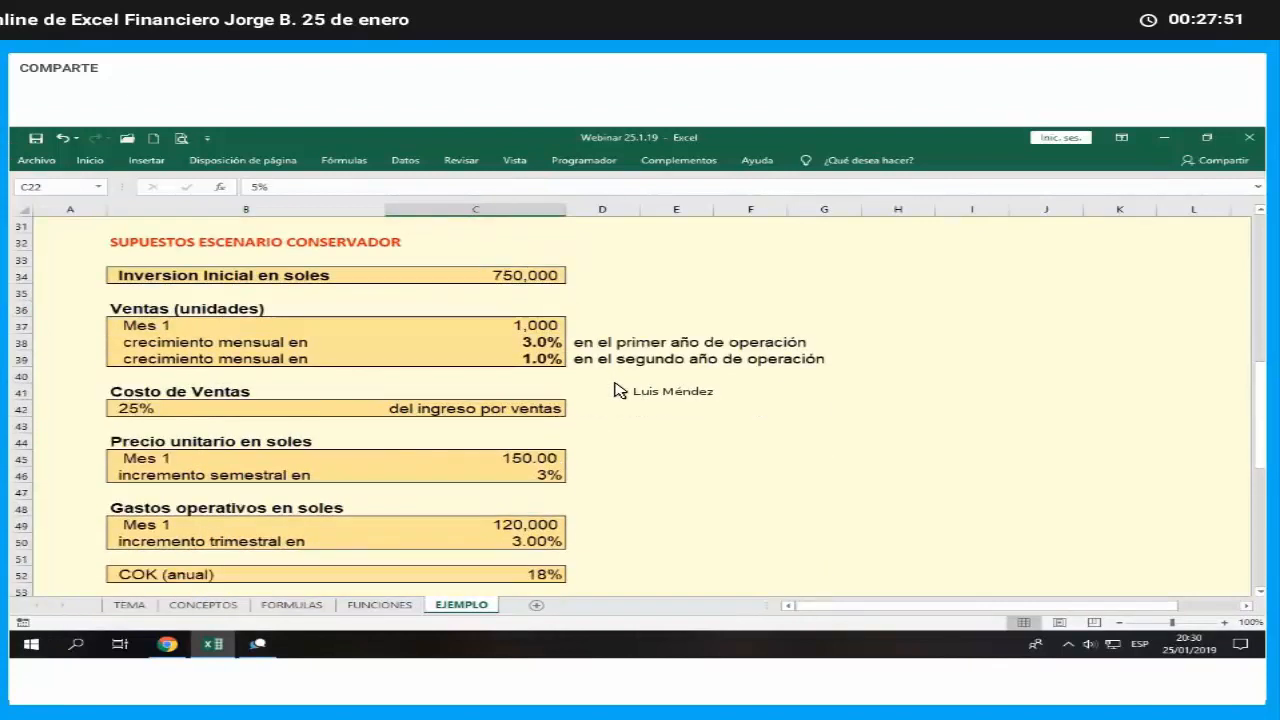
# - Make the conservative scenario's semiannual unit price increment in C46 bold
pyautogui.scroll(-1, 600, 400)
pyautogui.click(560, 424)
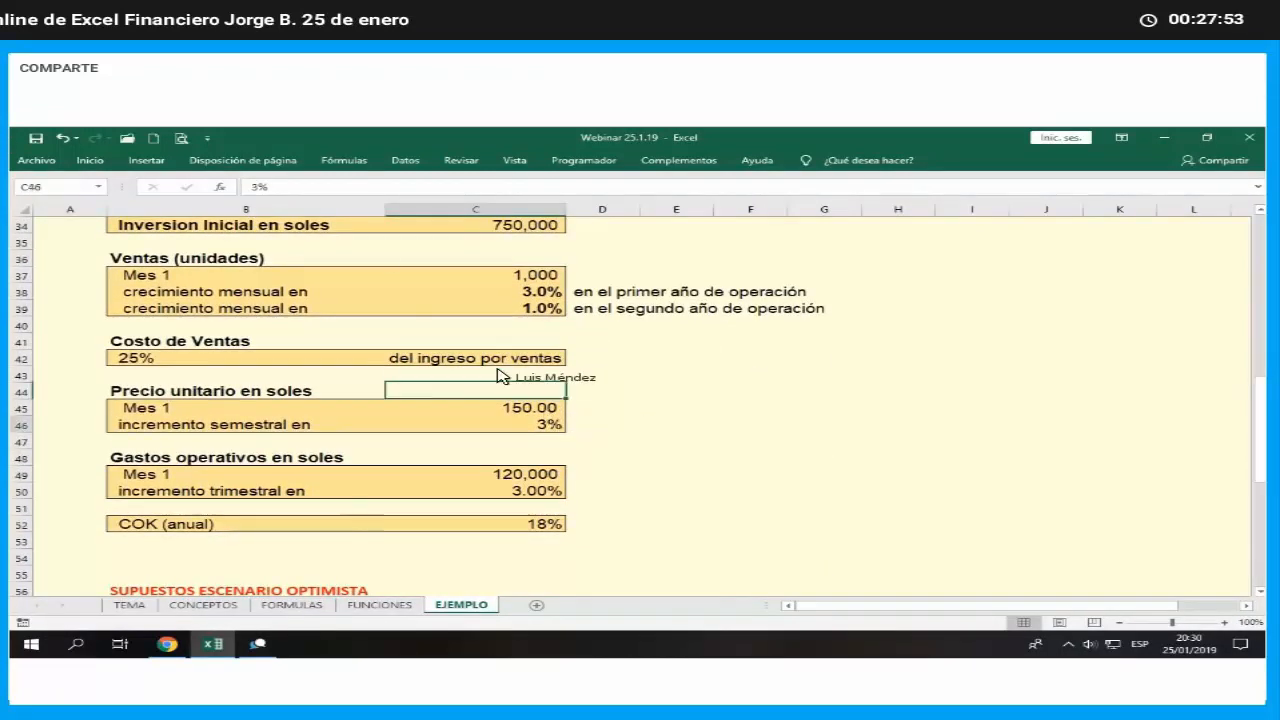
pyautogui.click(89, 160)
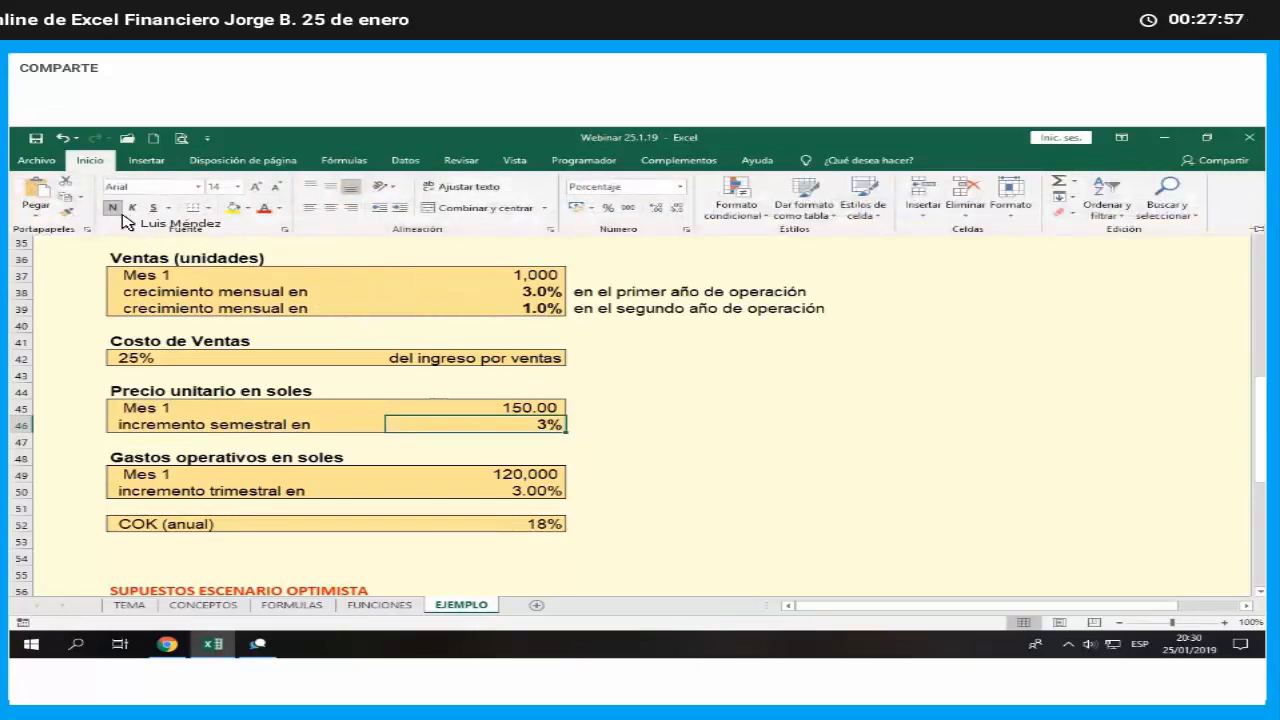
pyautogui.scroll(1, 664, 421)
pyautogui.click(664, 422)
# - Review the conservative scenario's bold growth and price increment values, and bring up the optimistic scenario's assumptions
pyautogui.moveTo(545, 342); pyautogui.dragTo(552, 358)
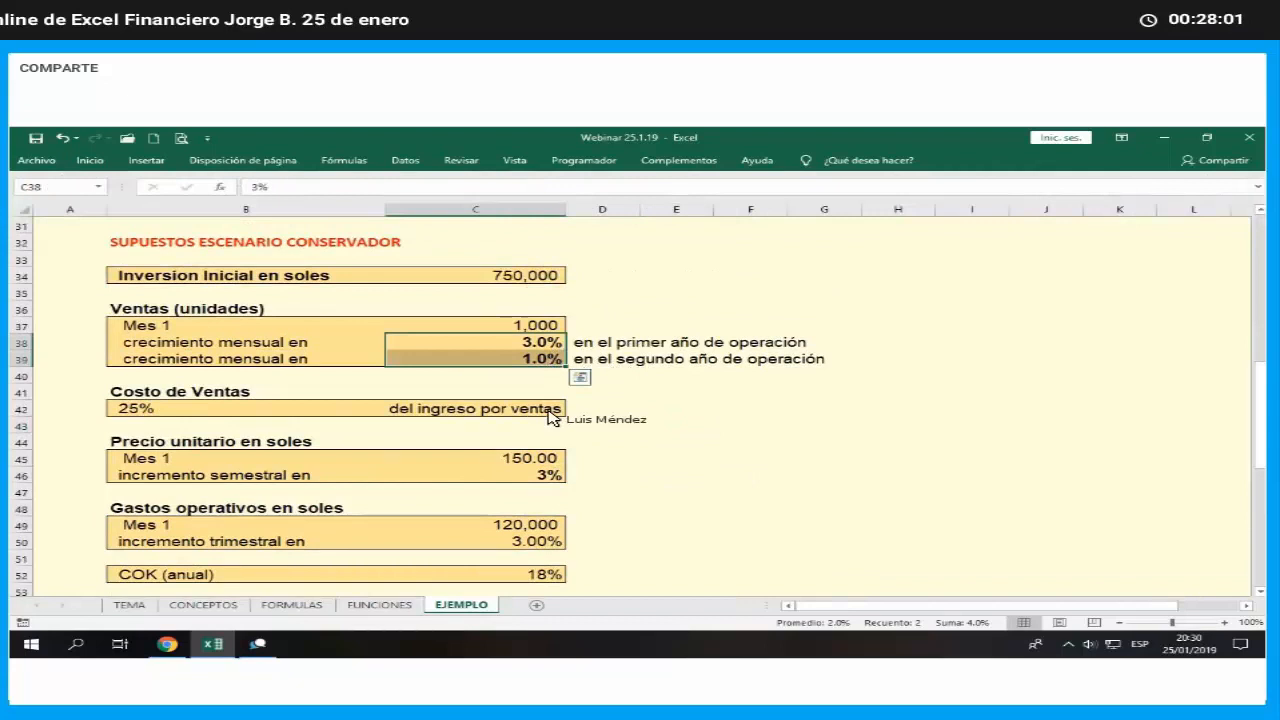
pyautogui.click(548, 475)
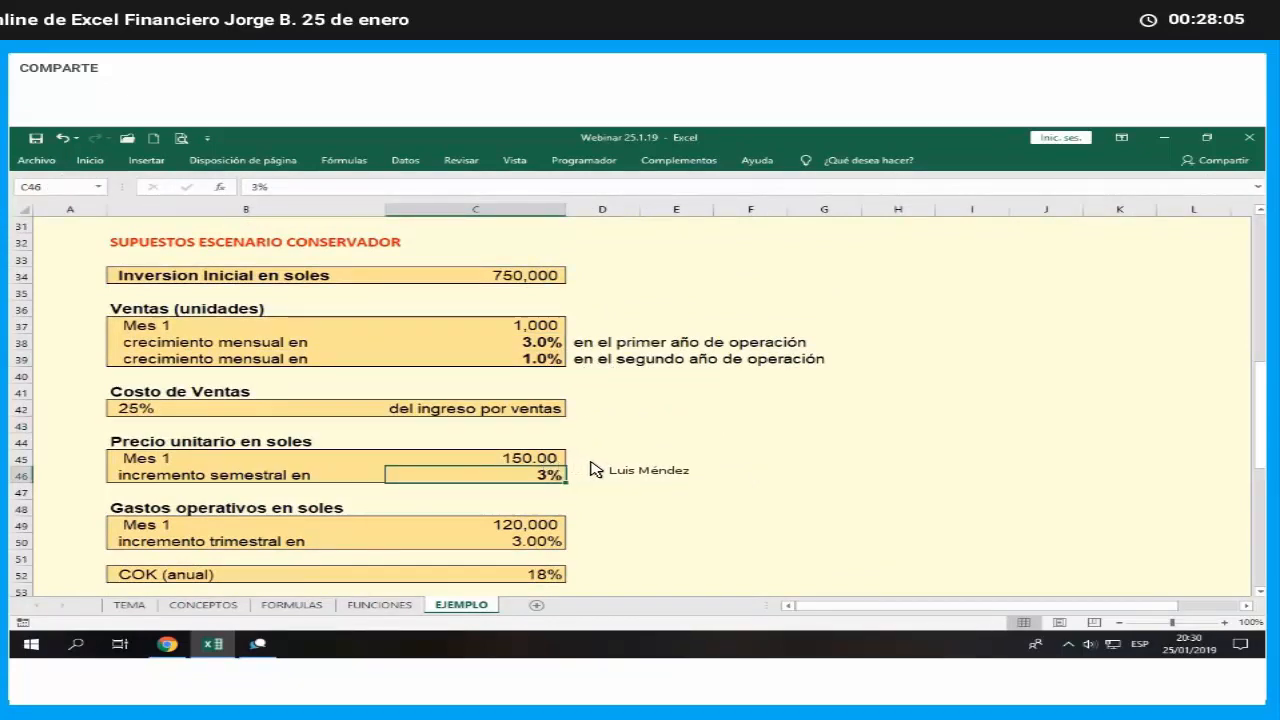
pyautogui.scroll(-2, 622, 475)
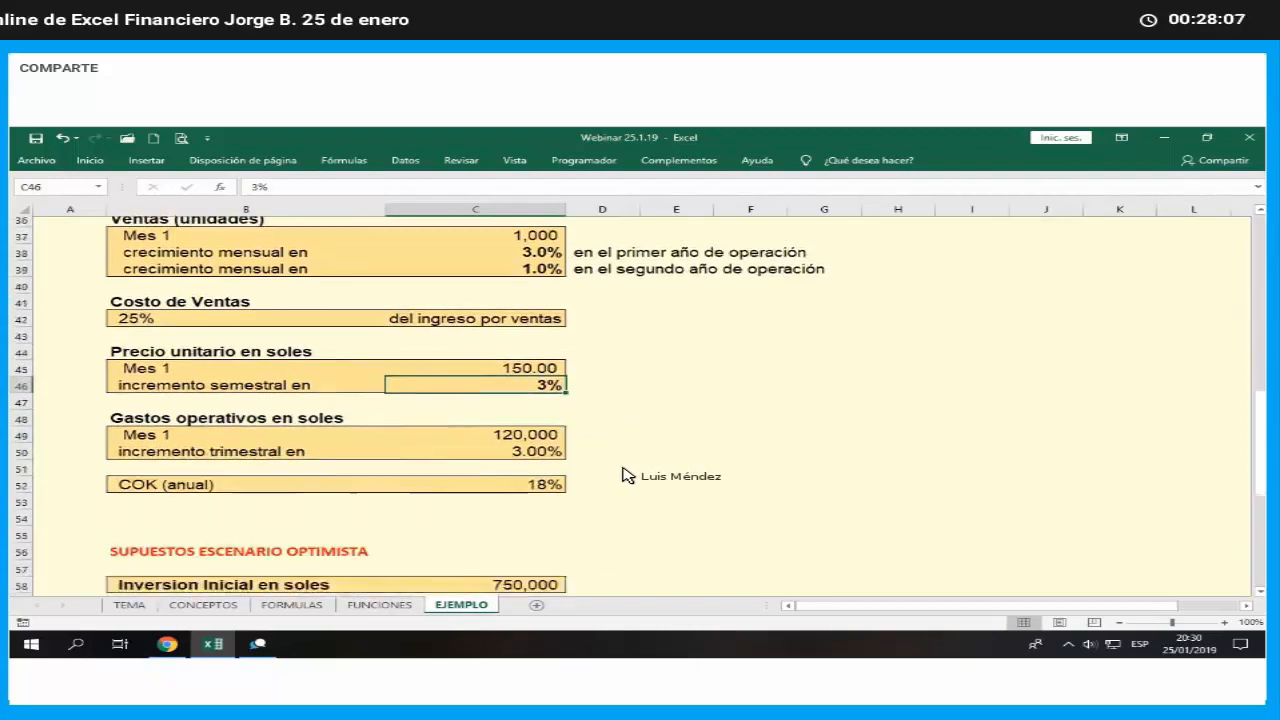
pyautogui.scroll(-6, 622, 475)
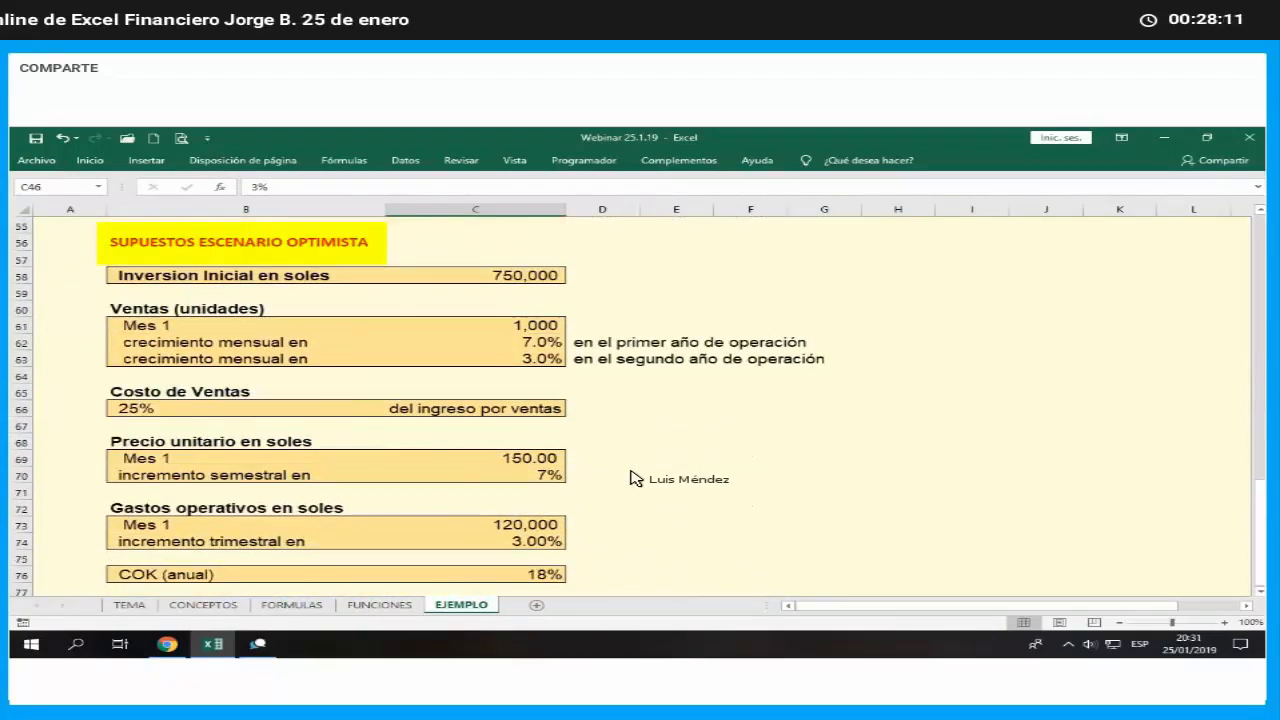
# - Make the two monthly sales growth rates in C62:C63 of the optimistic scenario bold
pyautogui.moveTo(552, 343); pyautogui.dragTo(545, 362)
pyautogui.click(90, 160)
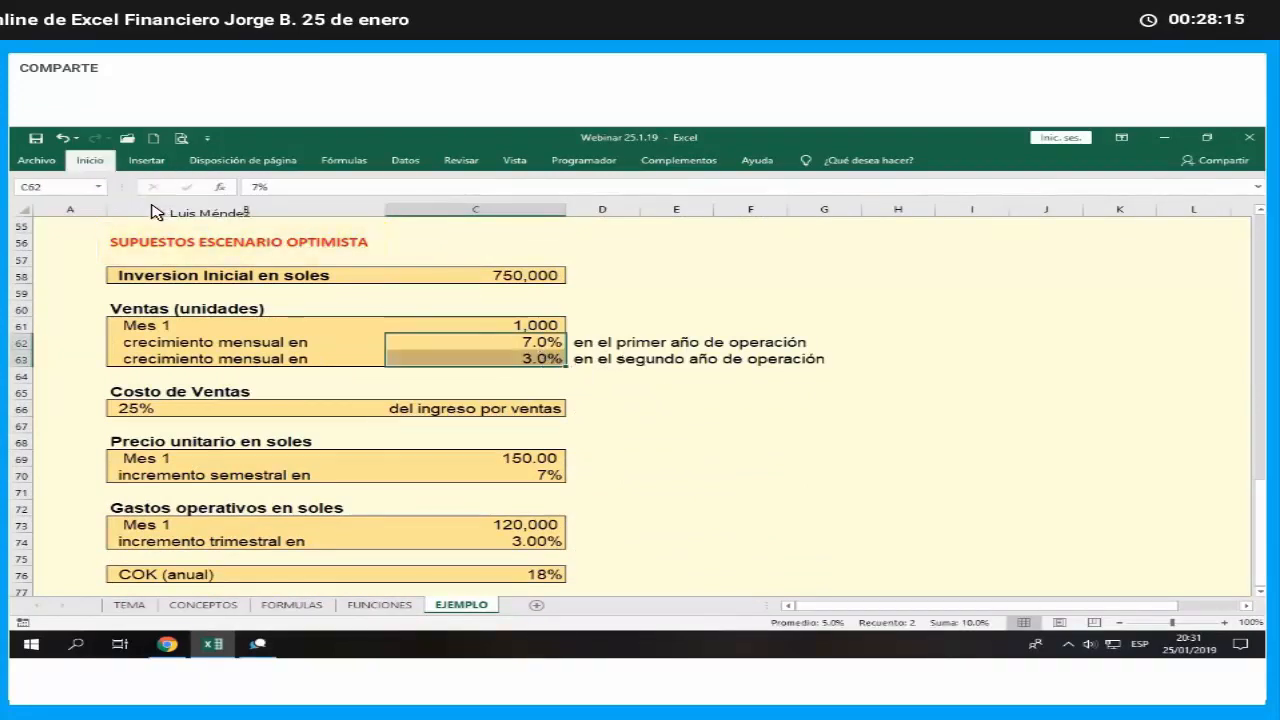
pyautogui.click(114, 207)
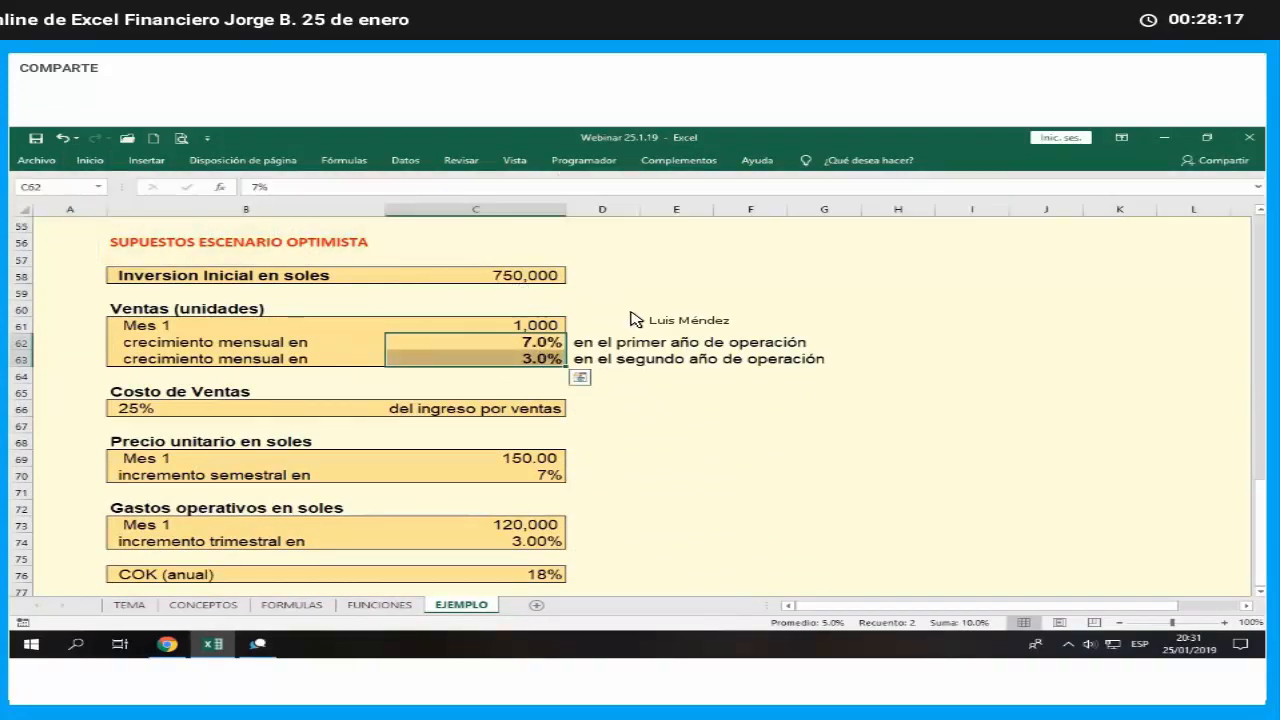
pyautogui.click(540, 344)
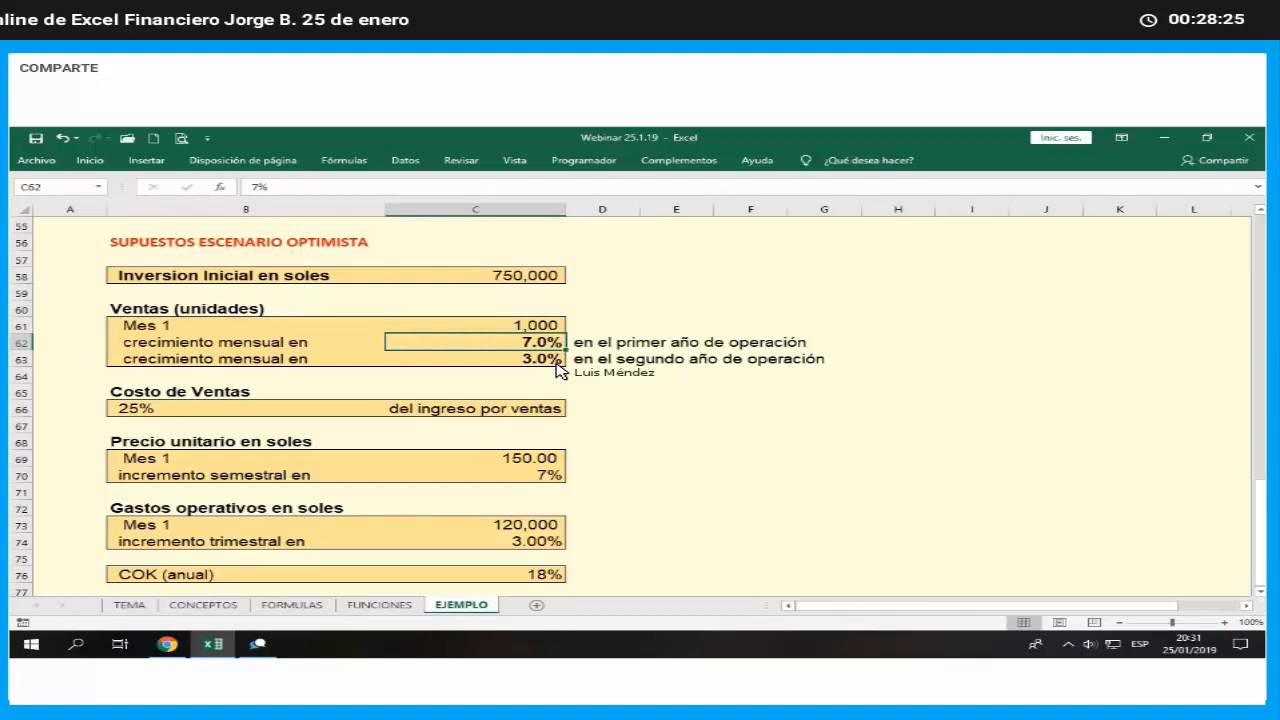
# - Make the optimistic scenario's semiannual unit price increment in C70 bold
pyautogui.click(553, 475)
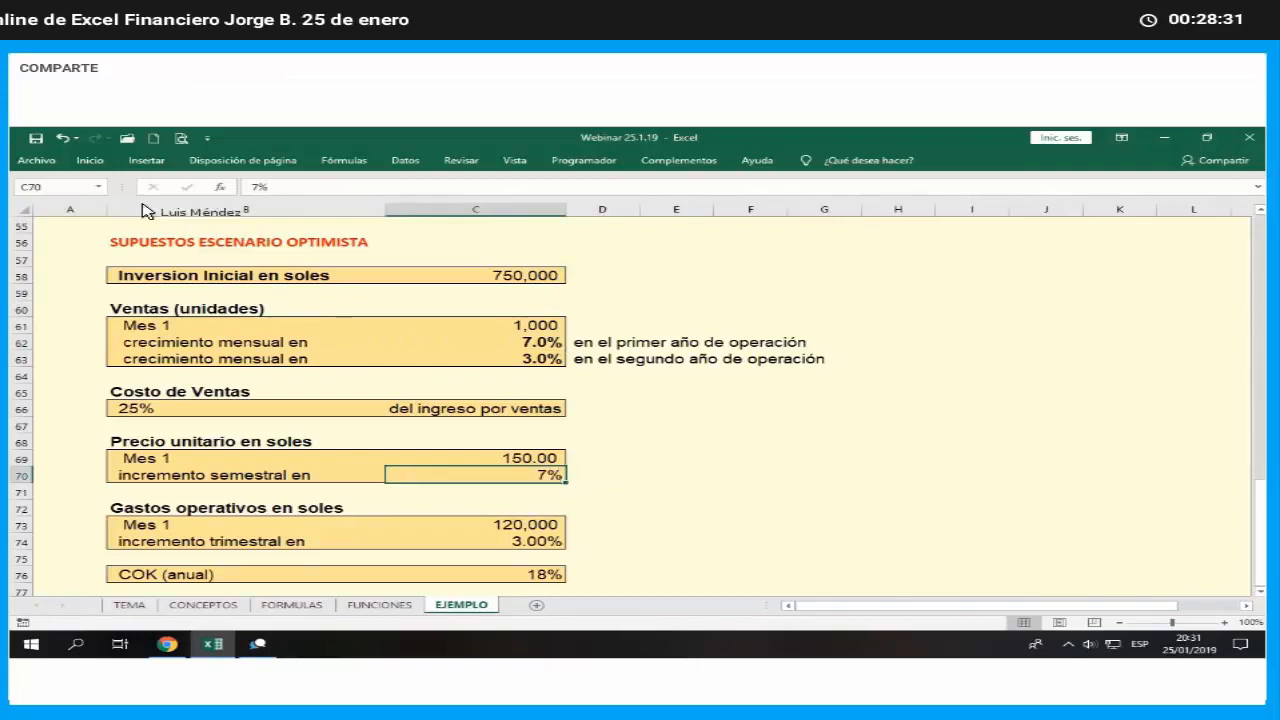
pyautogui.click(92, 163)
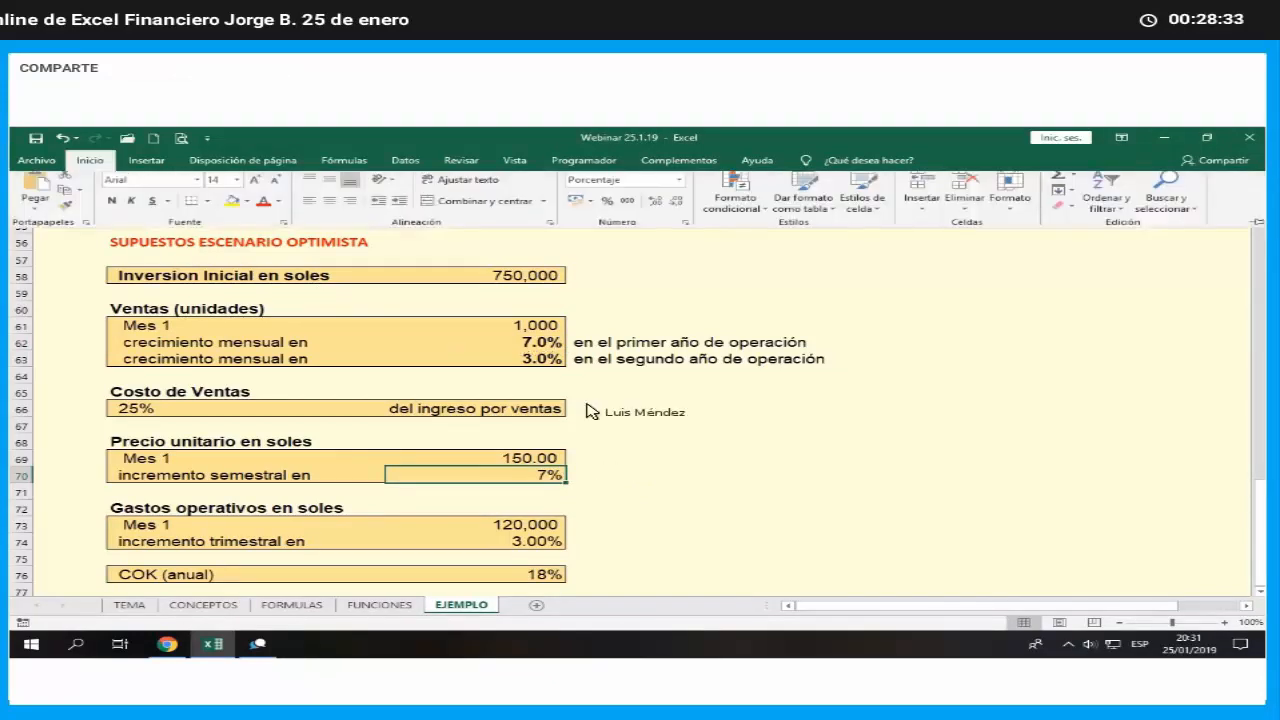
pyautogui.click(763, 478)
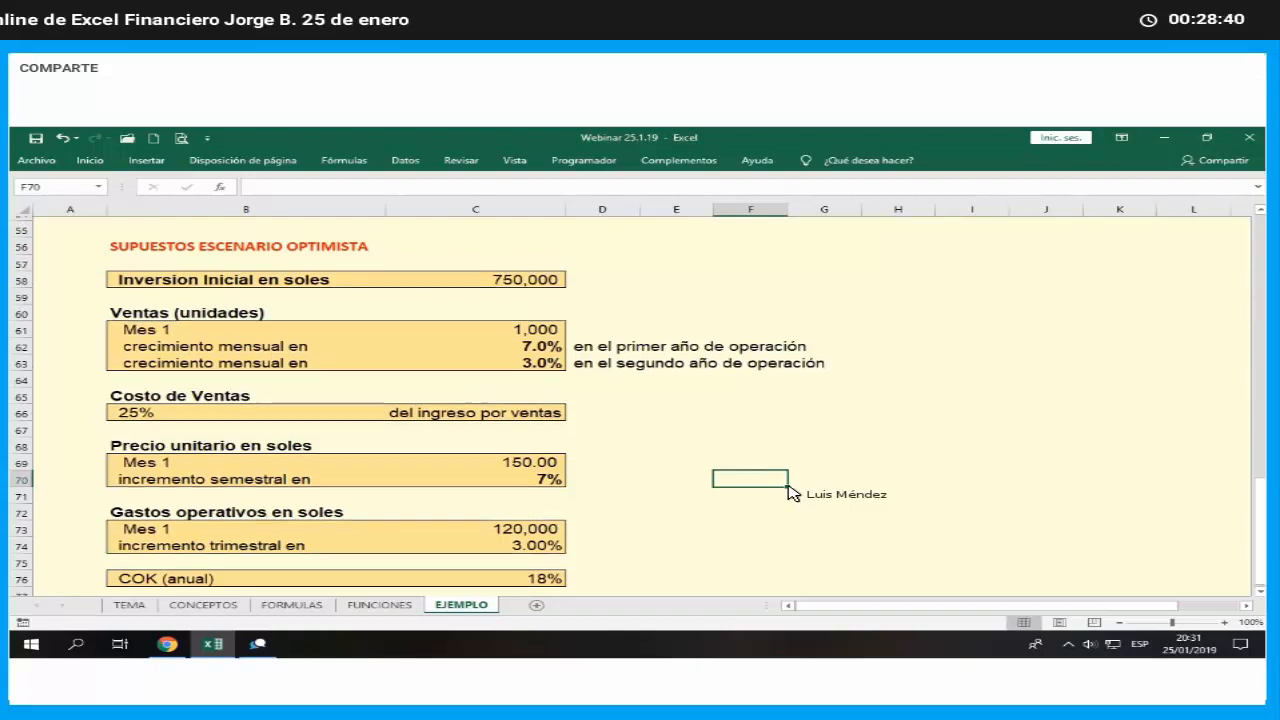
# - Split the EJEMPLO sheet horizontally above row 4 so the course header in rows 1 to 3 has its own pane
pyautogui.scroll(4, 793, 493)
pyautogui.scroll(13, 795, 493)
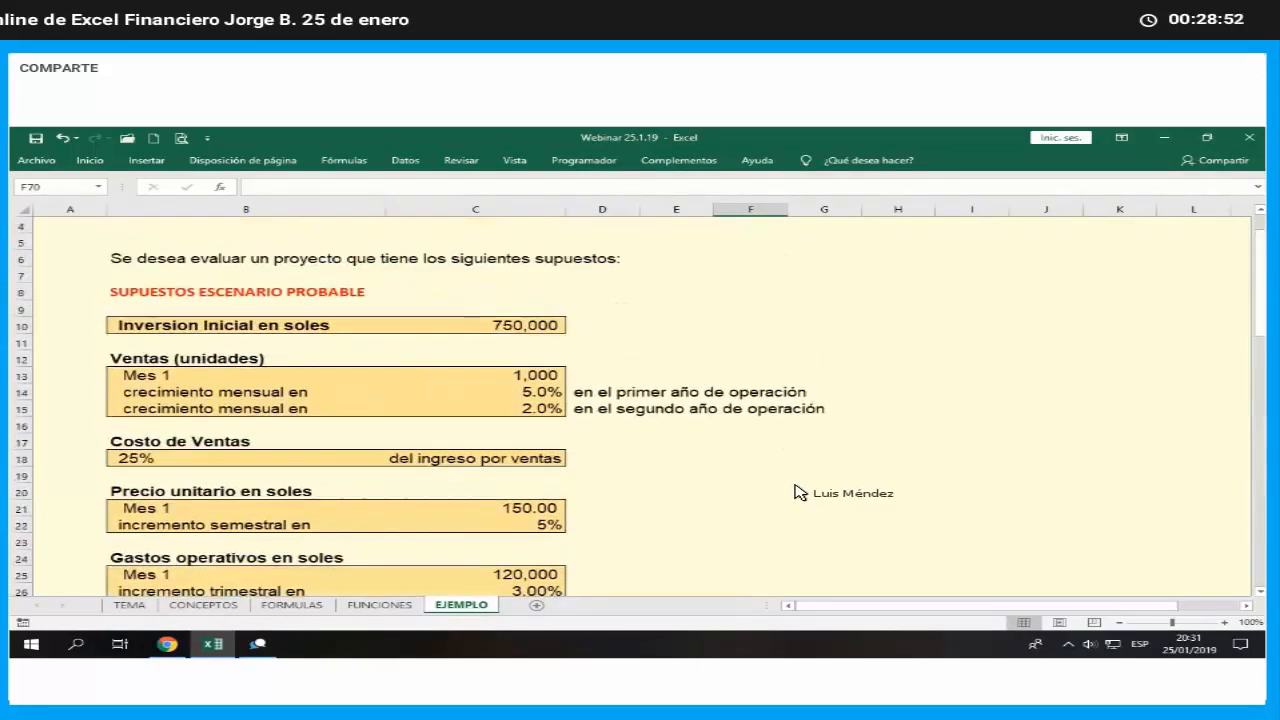
pyautogui.scroll(1, 800, 490)
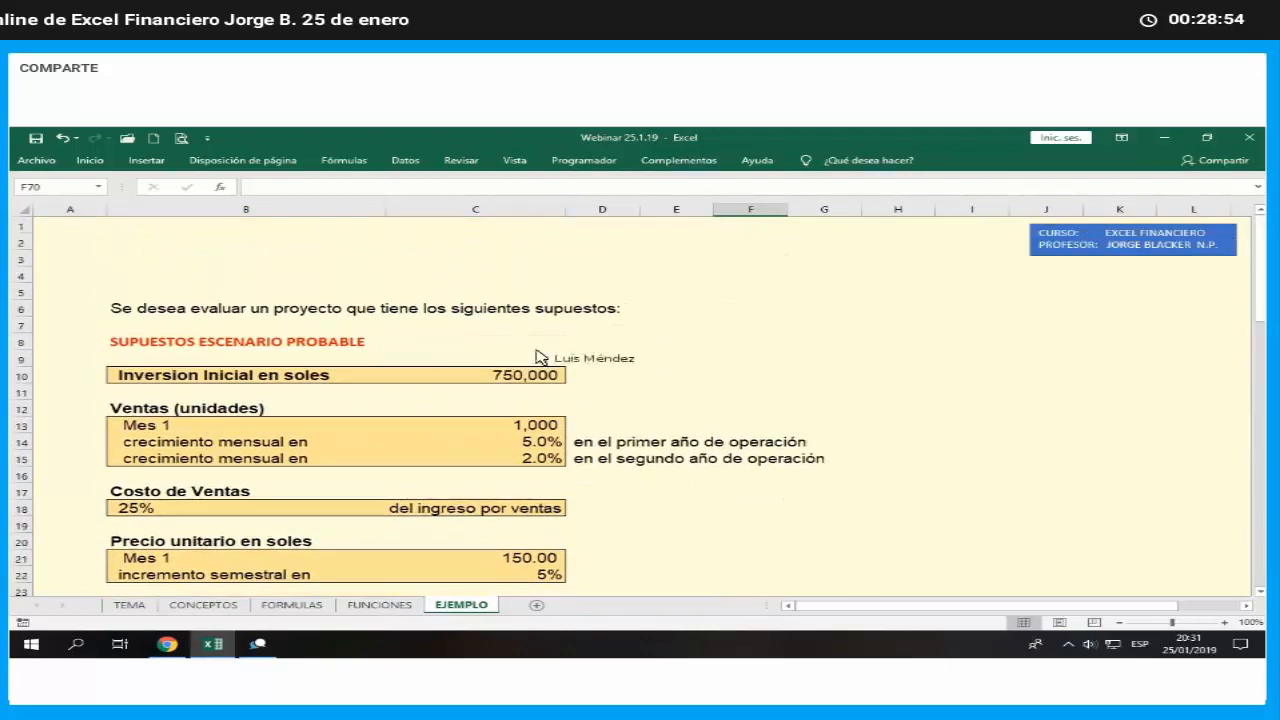
pyautogui.click(63, 292)
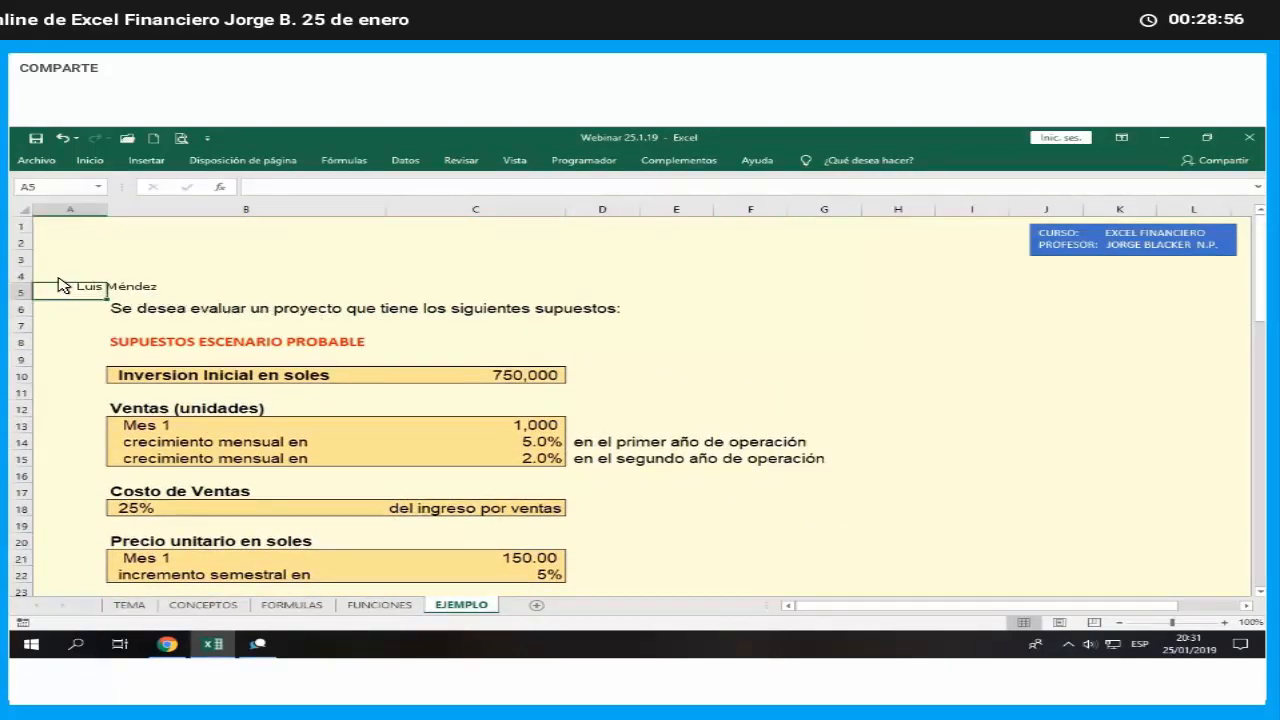
pyautogui.click(60, 278)
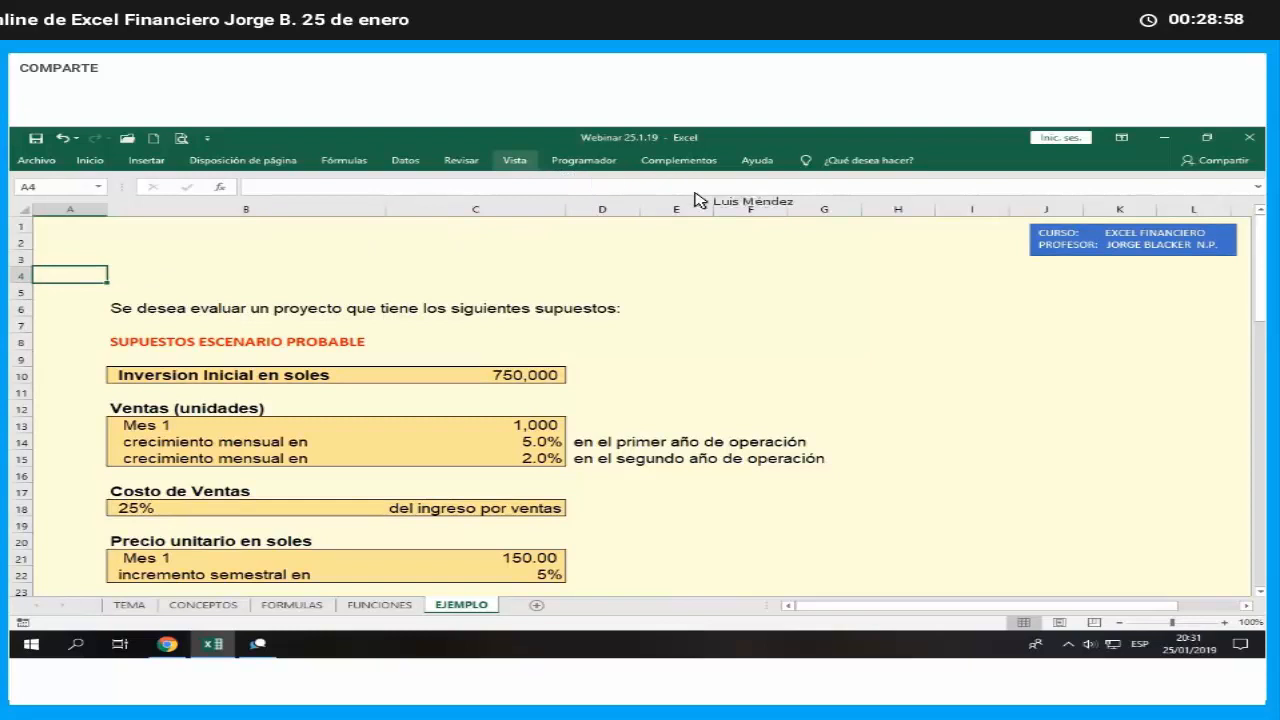
pyautogui.click(515, 160)
pyautogui.click(832, 184)
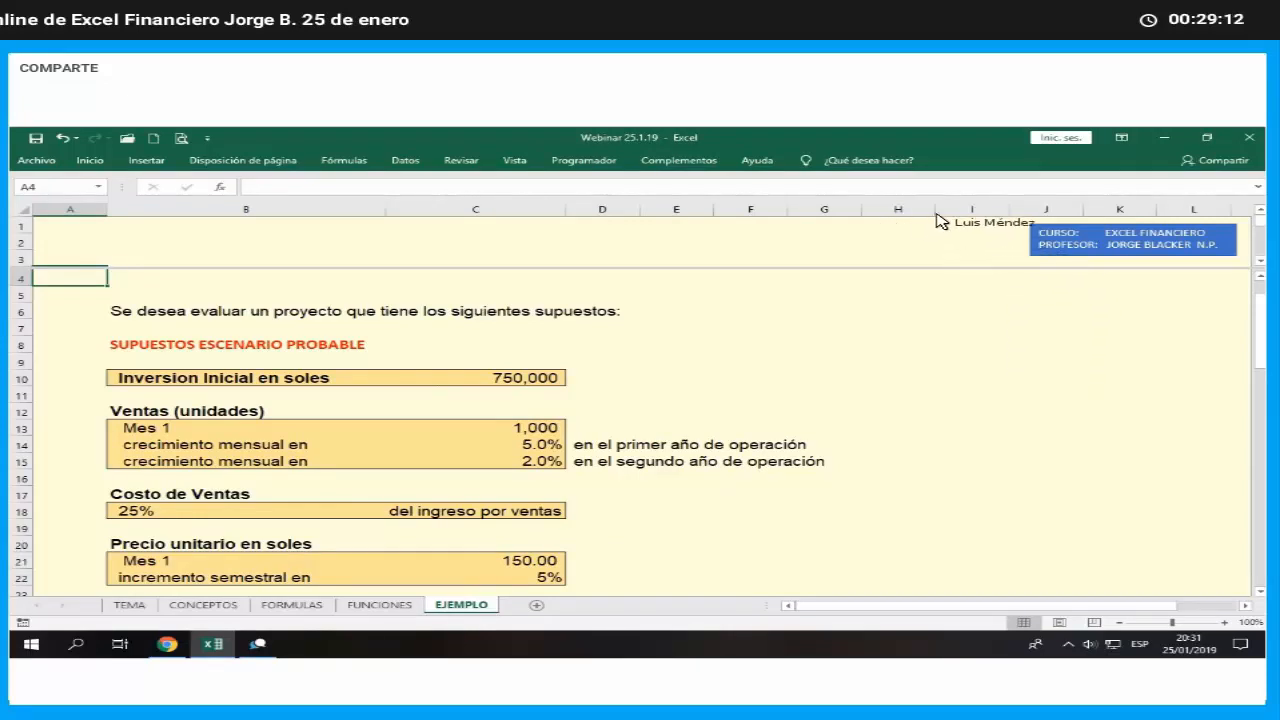
# - Narrow column H into a slim spacer and widen column I
pyautogui.moveTo(933, 218); pyautogui.dragTo(945, 260)
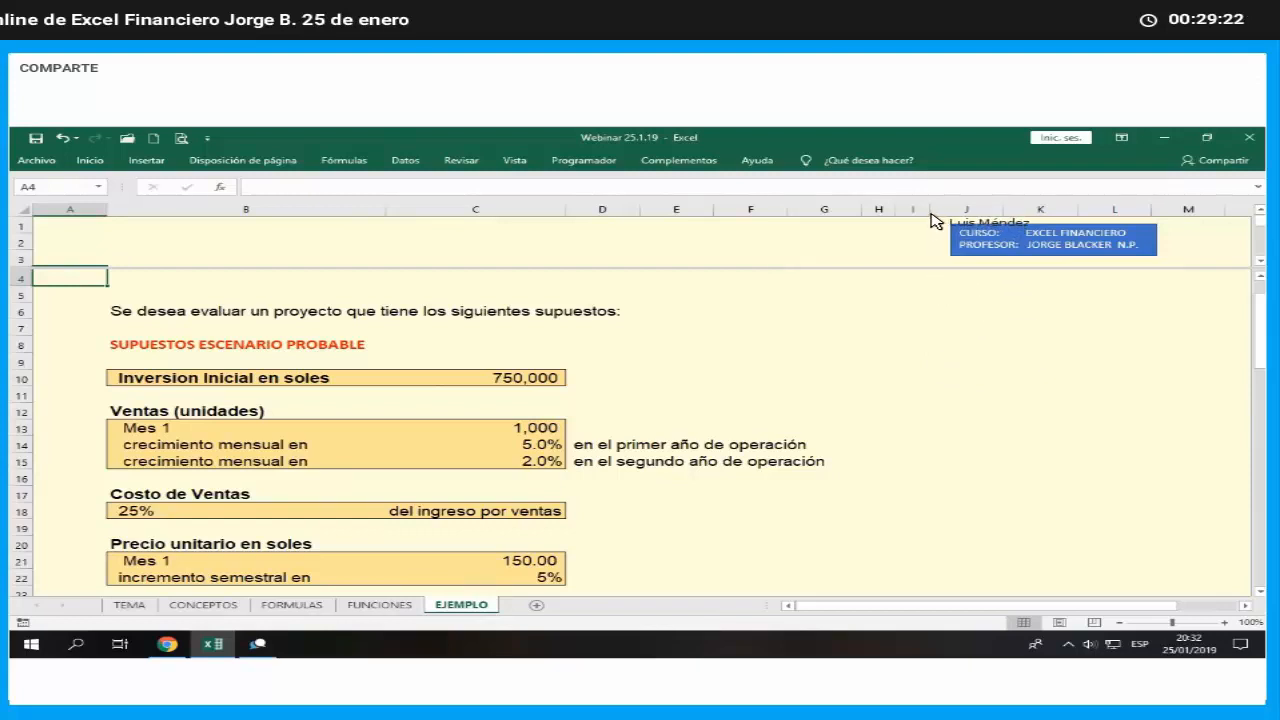
pyautogui.moveTo(931, 218); pyautogui.dragTo(992, 224)
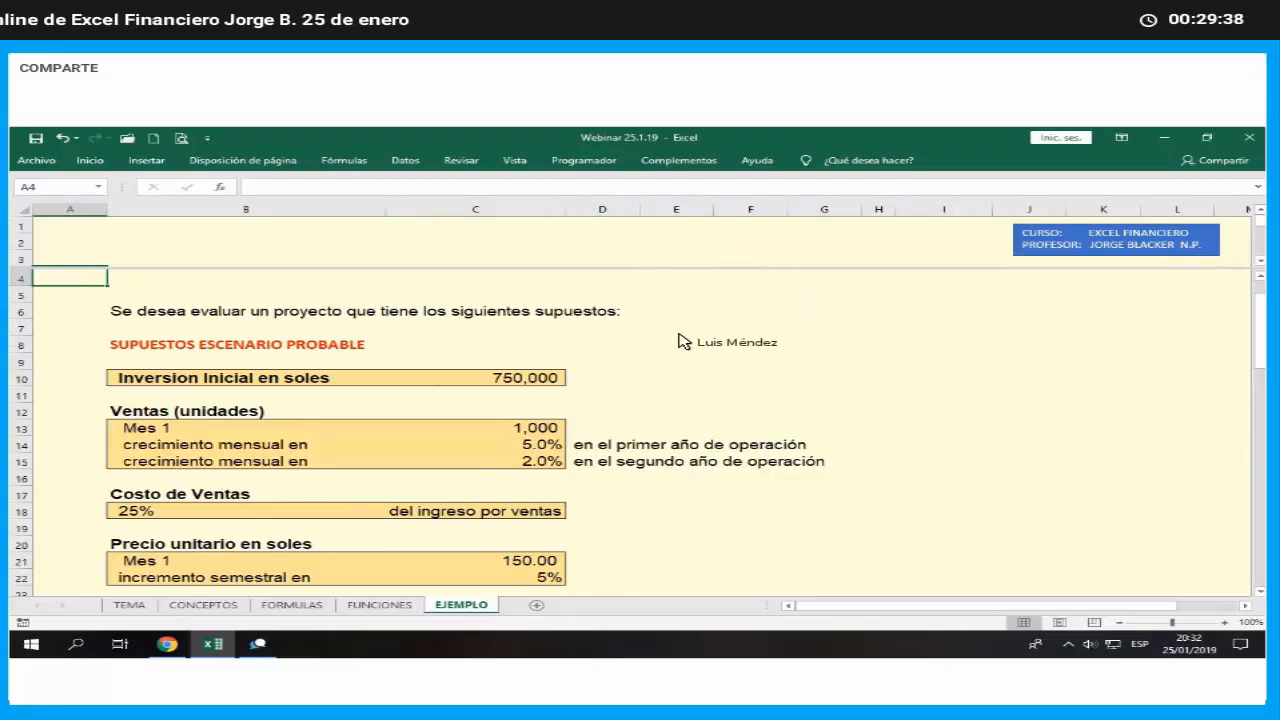
# - Enter the title "FLUJO DE CAJA MENSUAL PROYECTADO (en soles)" in I16, beside the probable scenario's assumptions
pyautogui.scroll(-6, 603, 380)
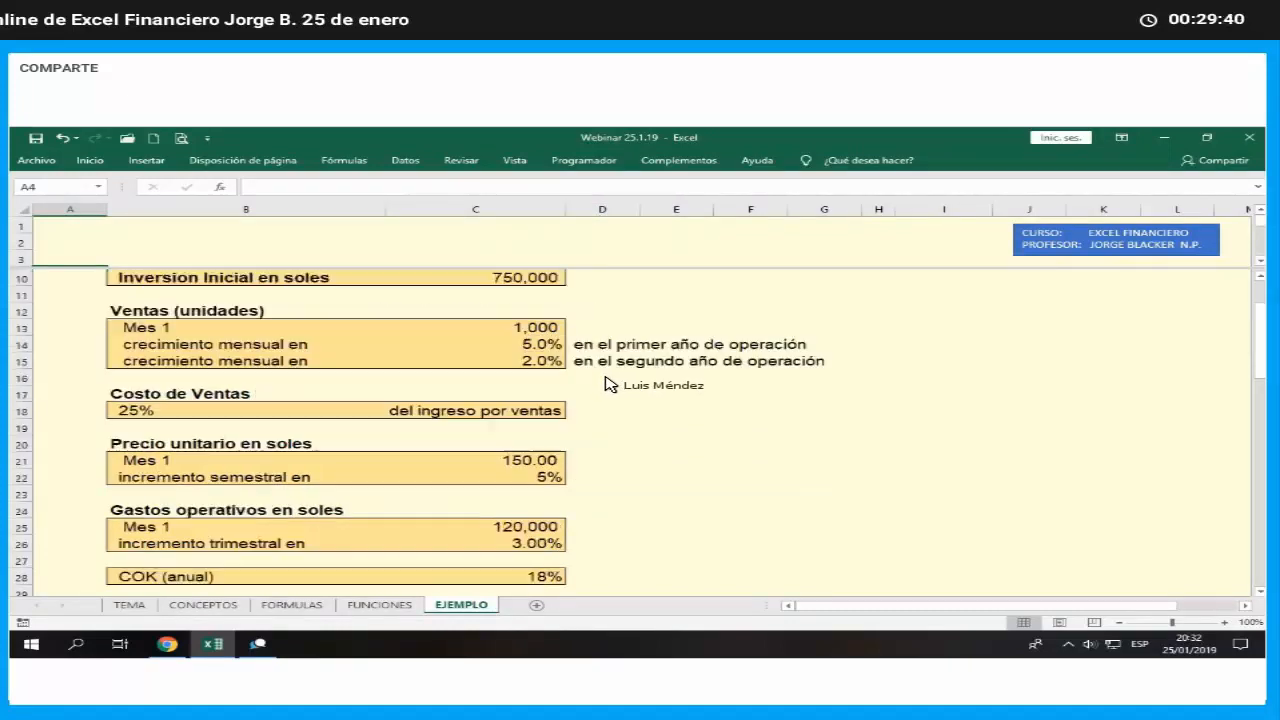
pyautogui.scroll(-13, 607, 384)
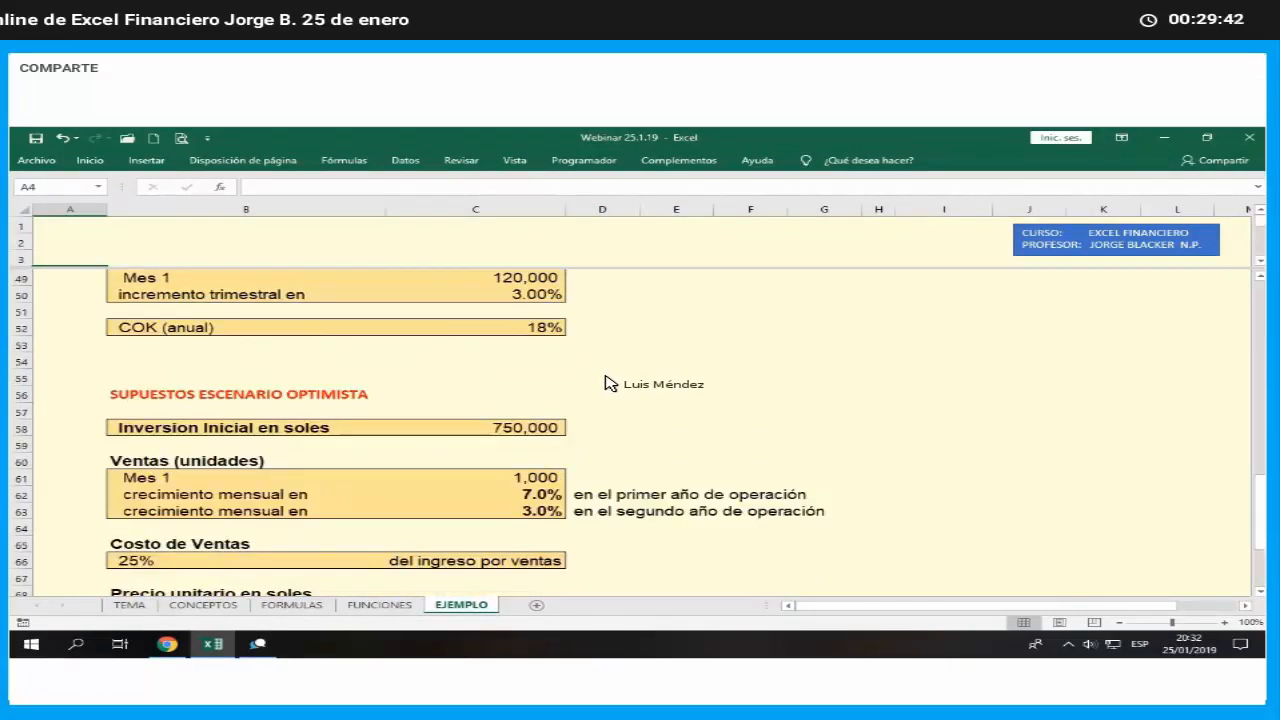
pyautogui.scroll(6, 608, 381)
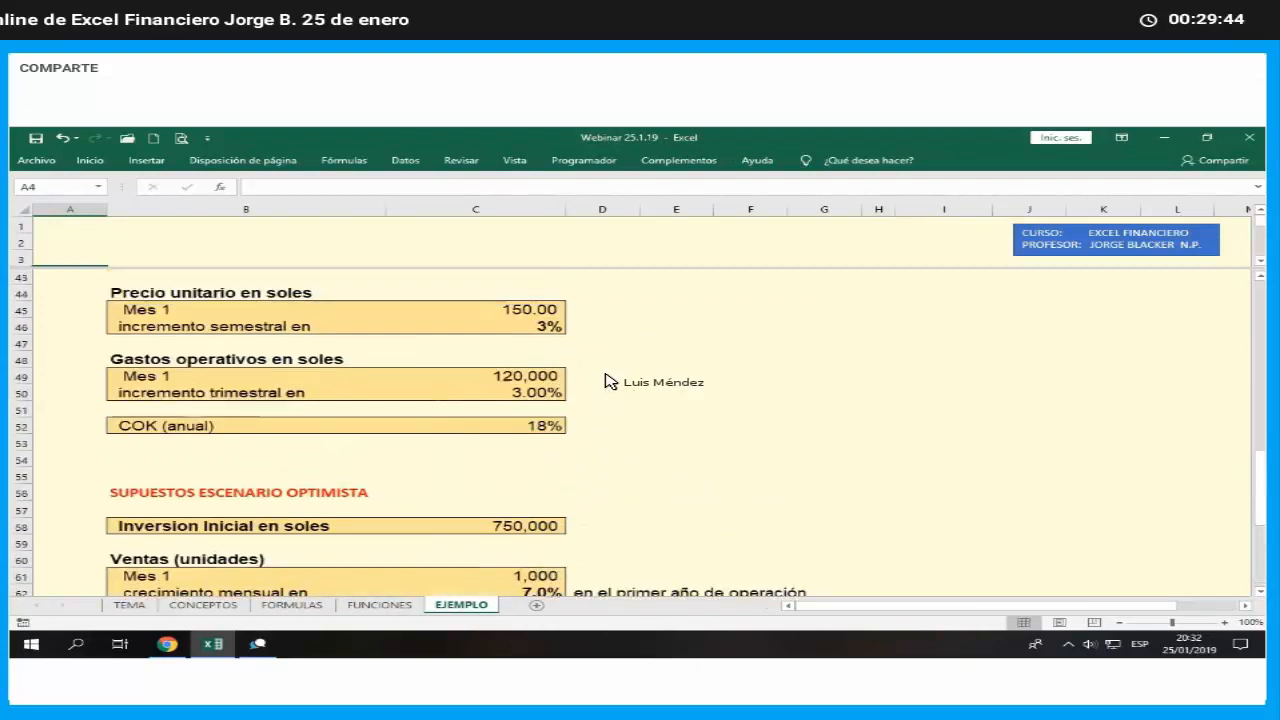
pyautogui.scroll(8, 608, 381)
pyautogui.scroll(4, 608, 381)
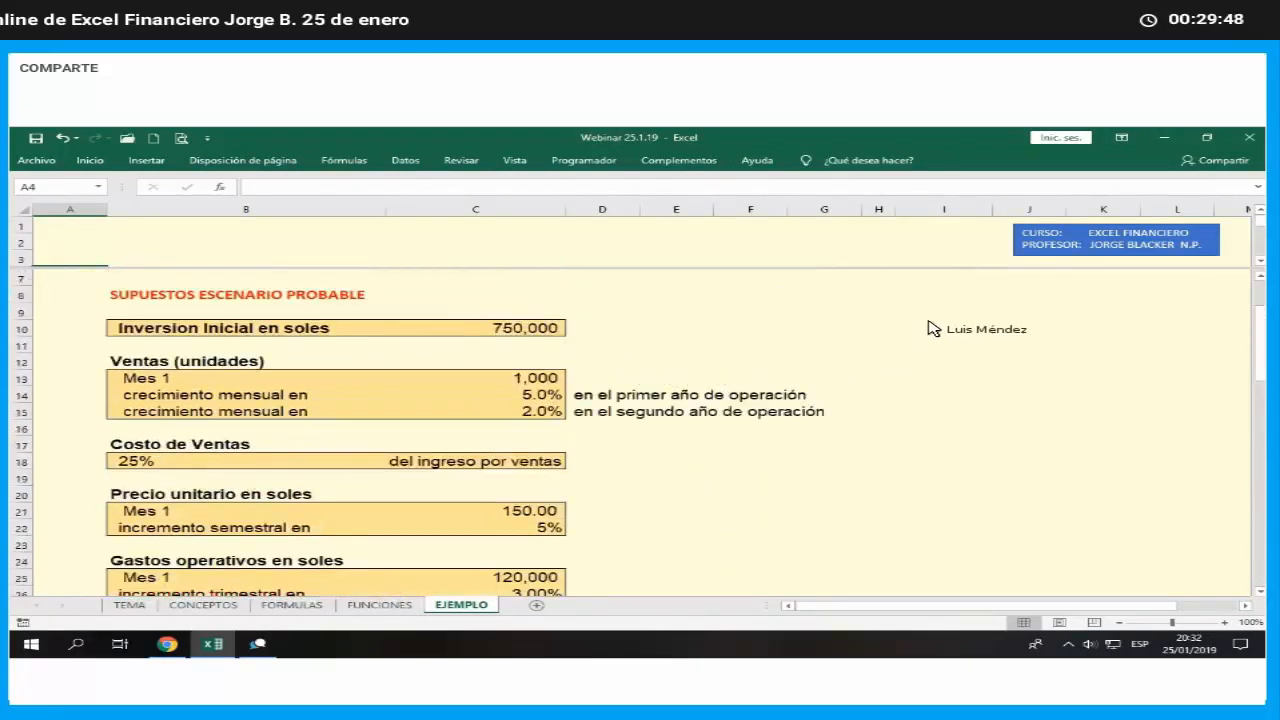
pyautogui.click(957, 312)
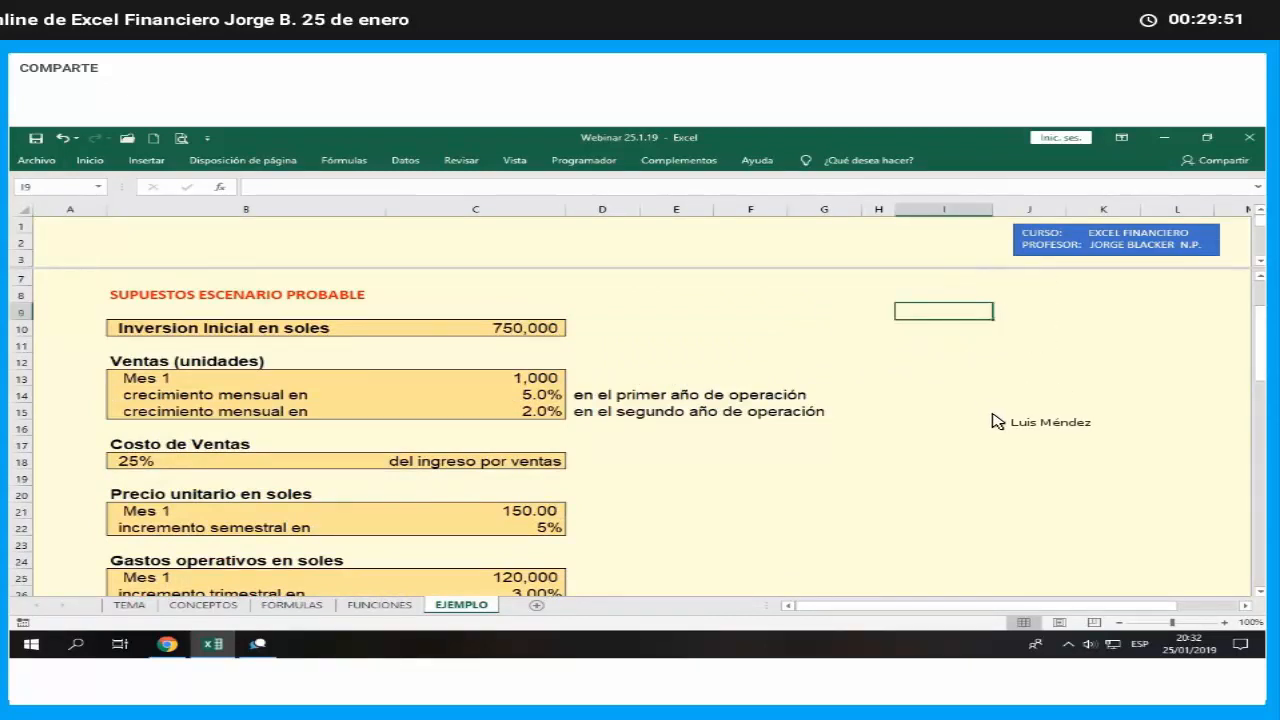
pyautogui.press('Down')
pyautogui.press('Down')
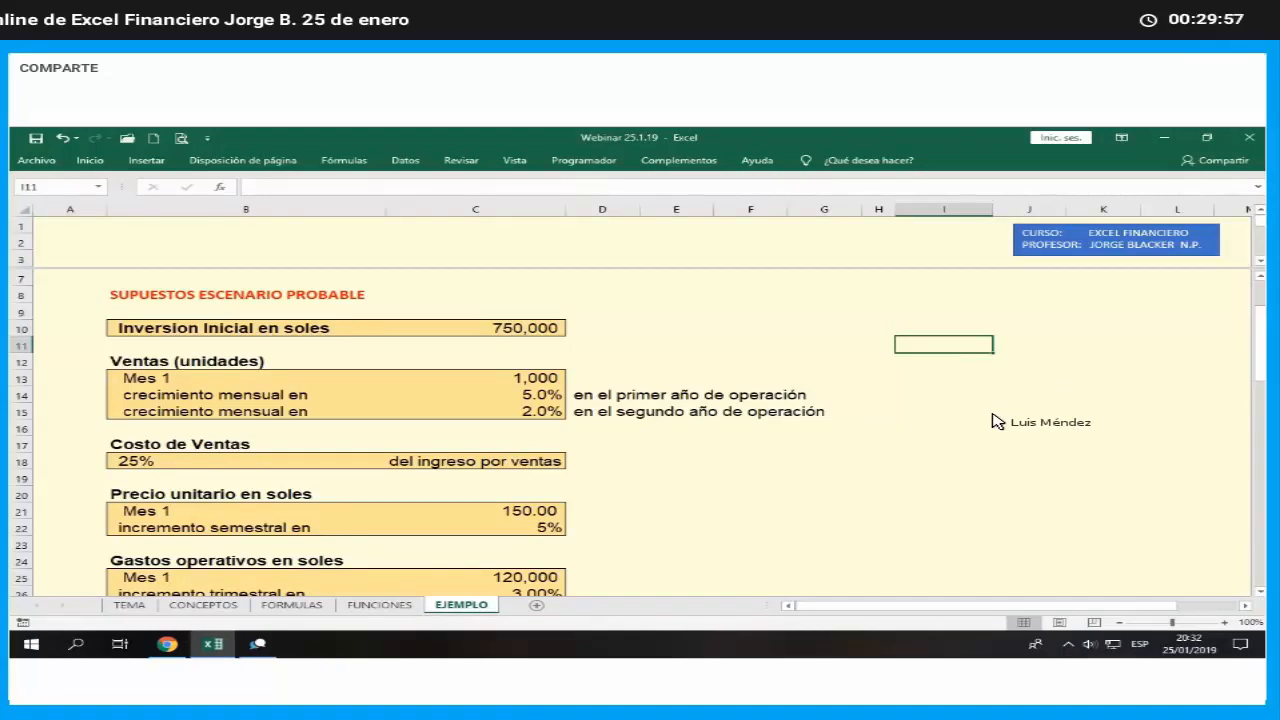
pyautogui.press('Down')
pyautogui.press('Down')
pyautogui.press('Down')
pyautogui.press('Down')
pyautogui.press('Down')
pyautogui.press('Down')
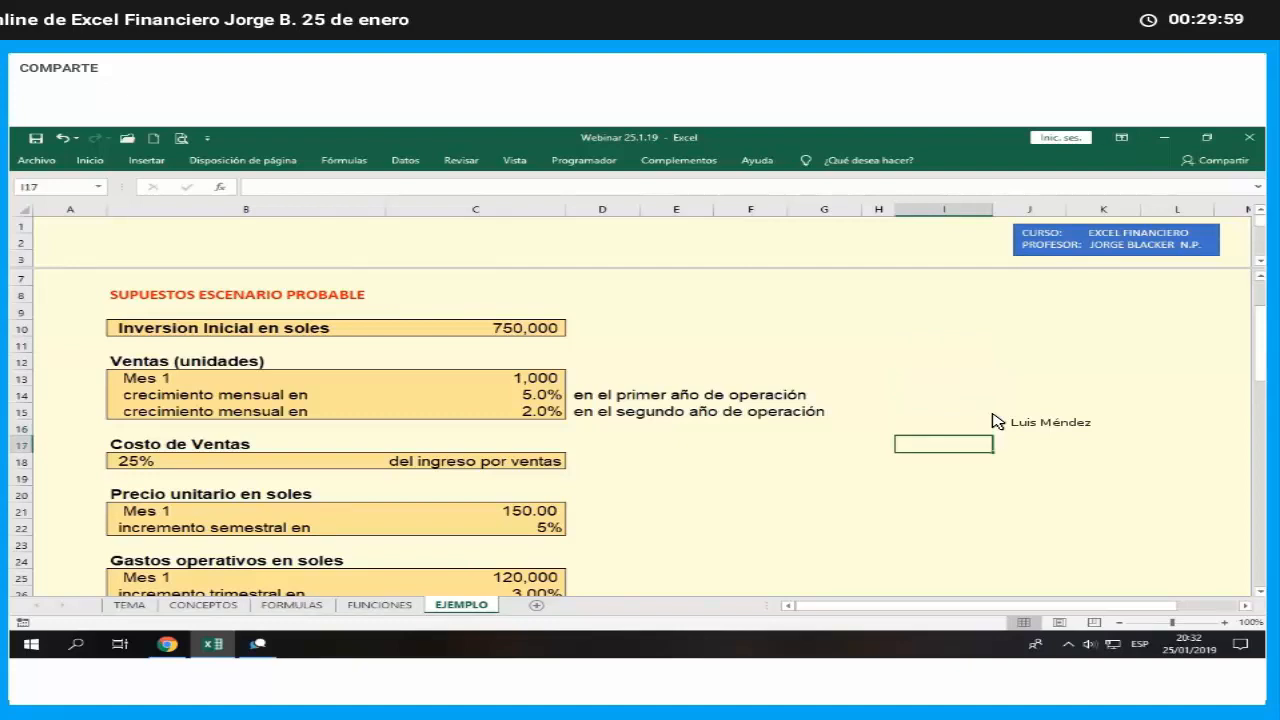
pyautogui.press('Up')
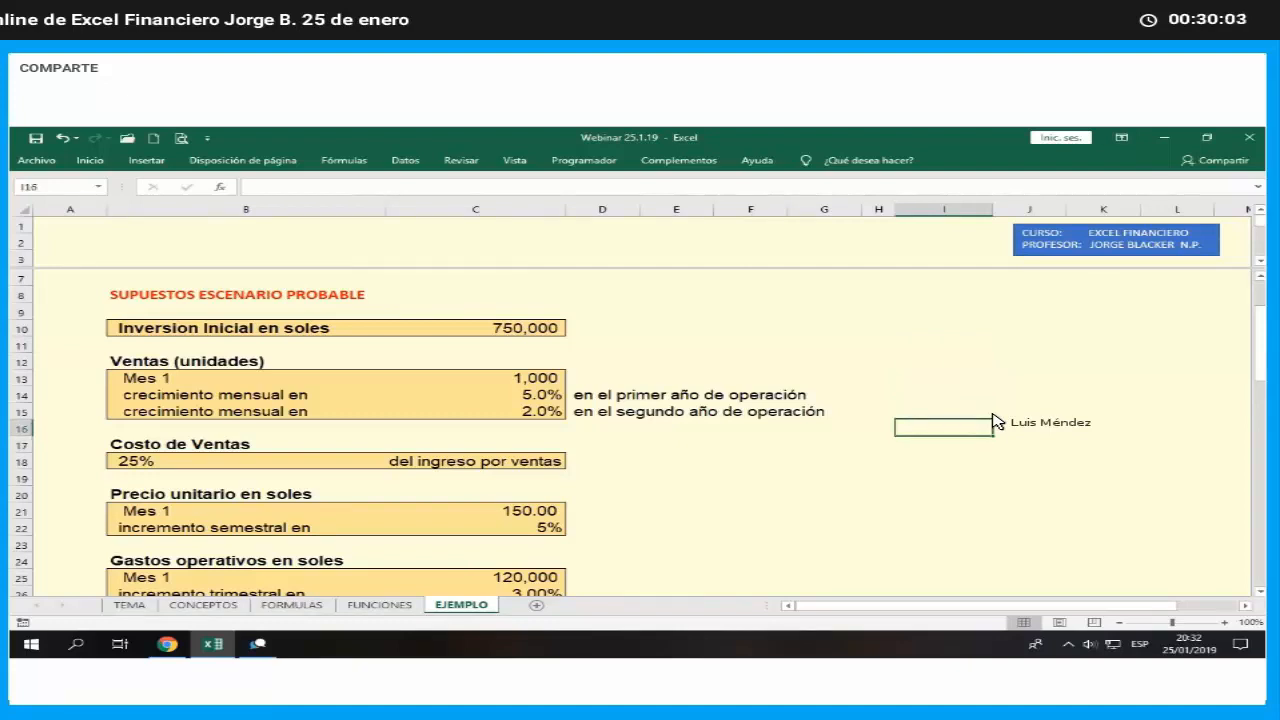
pyautogui.write('FLUJO DE')
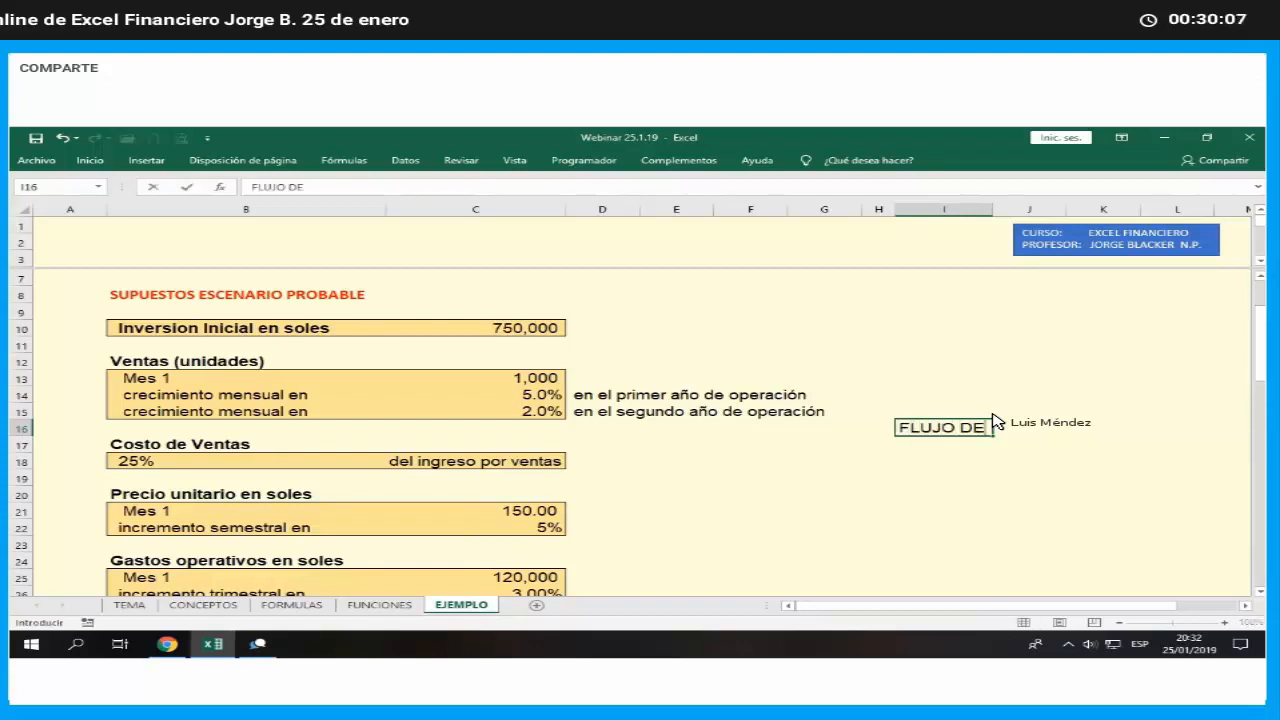
pyautogui.write(' CAJA MENSUAL PROY')
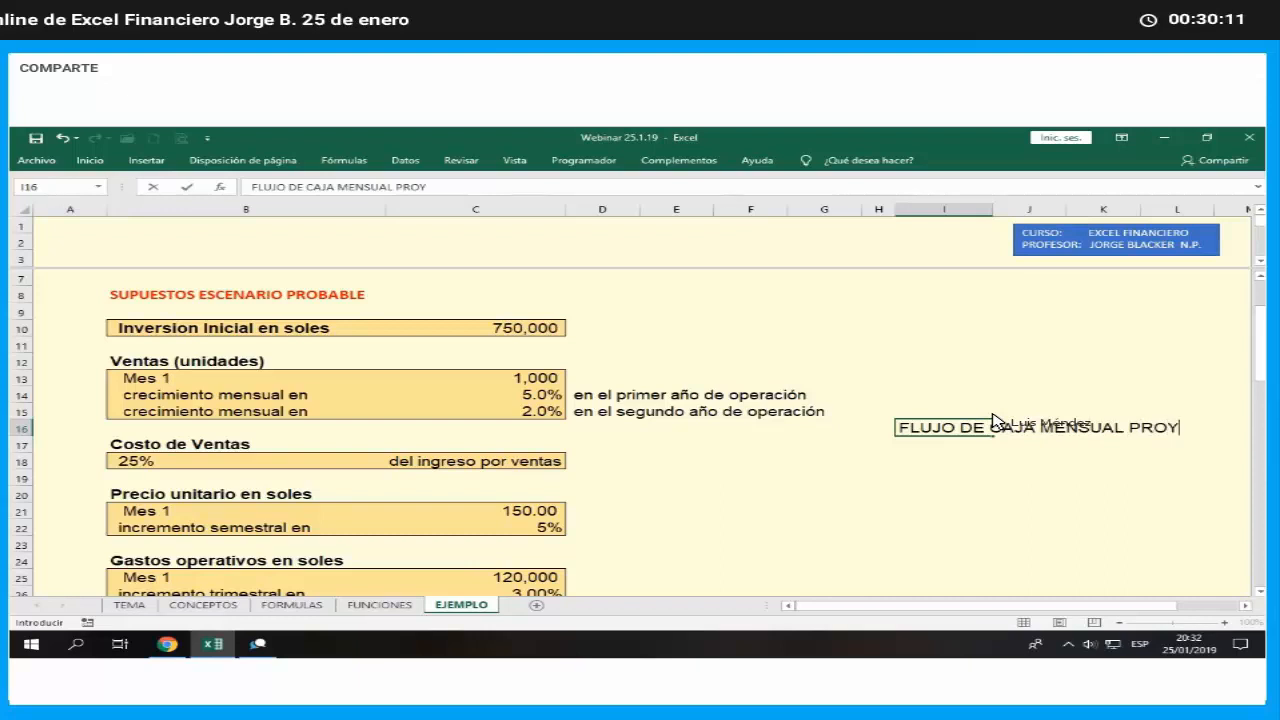
pyautogui.write('ECTADO (en soles')
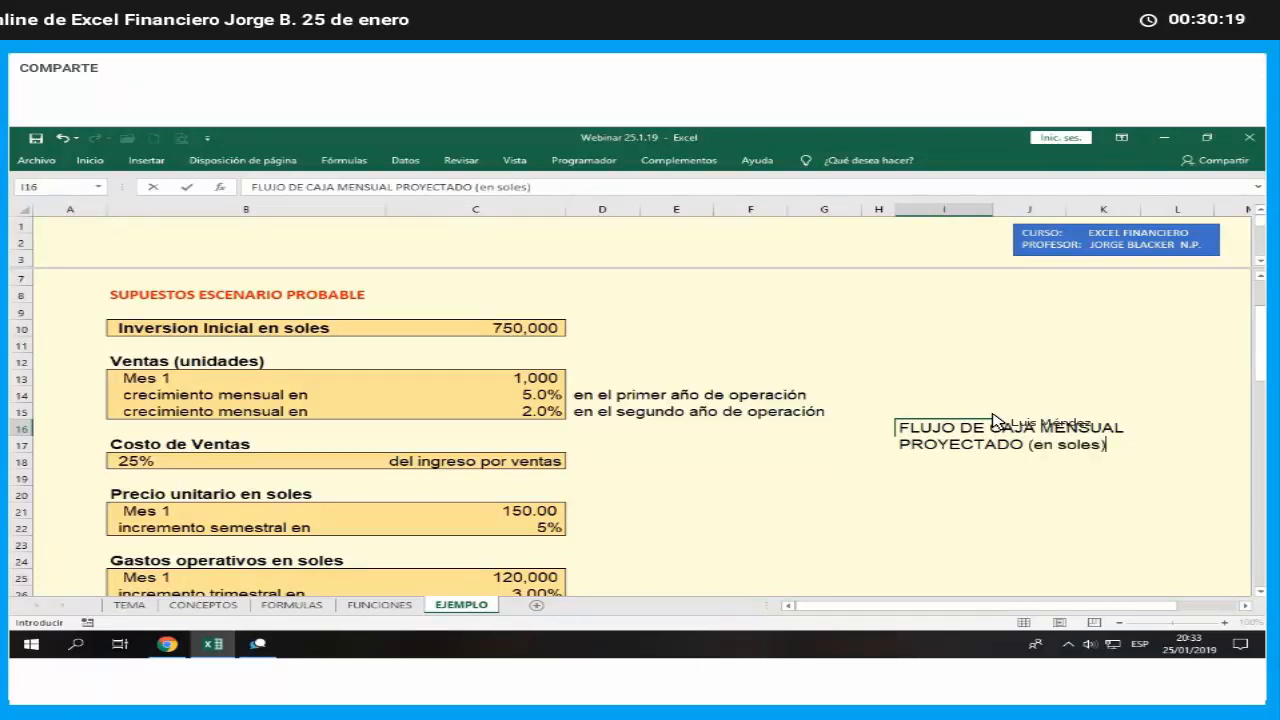
pyautogui.press('Return')
# - Make the cash flow title in I16 bold and underlined
pyautogui.press('Right')
pyautogui.press('Right')
pyautogui.press('Right')
pyautogui.press('Right')
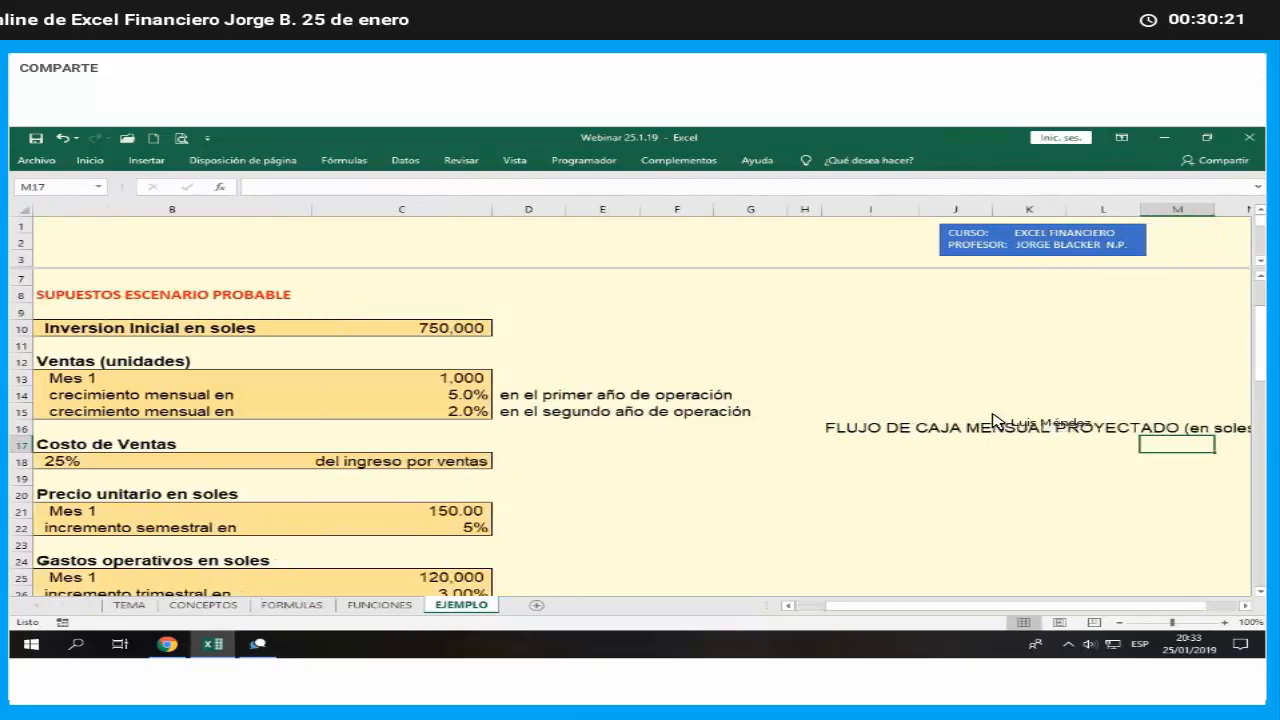
pyautogui.press('Right')
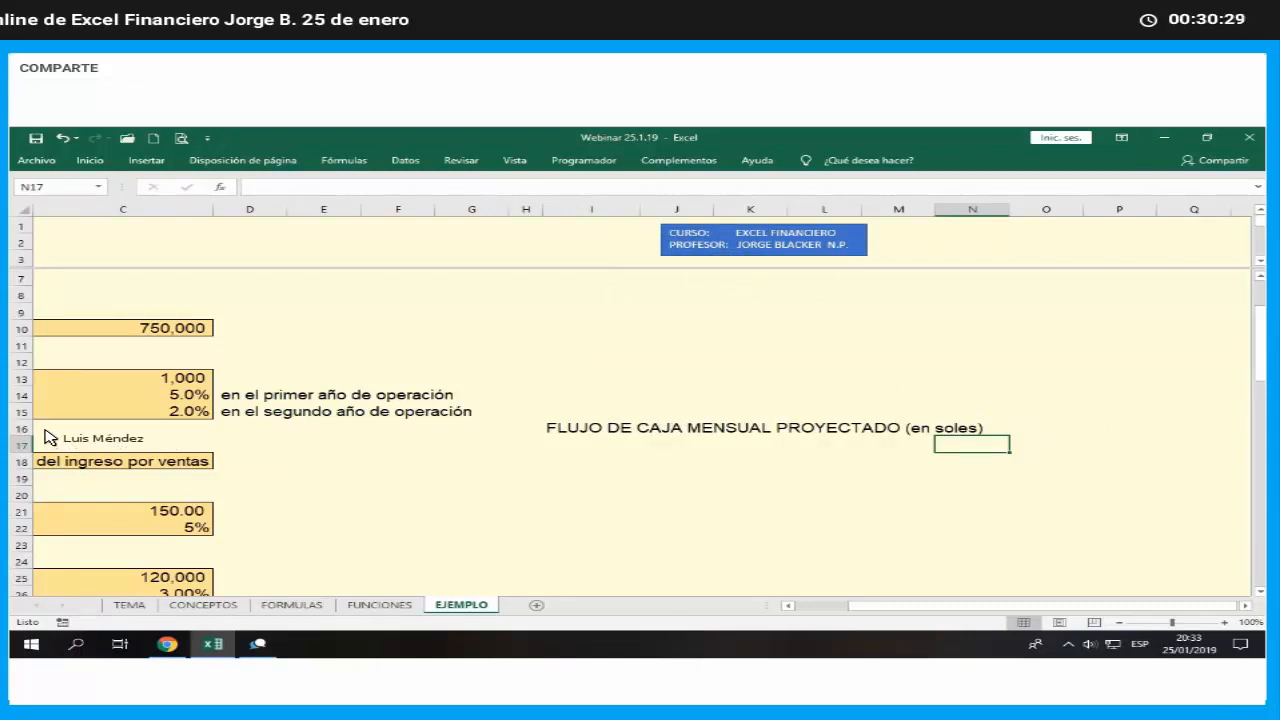
pyautogui.click(562, 426)
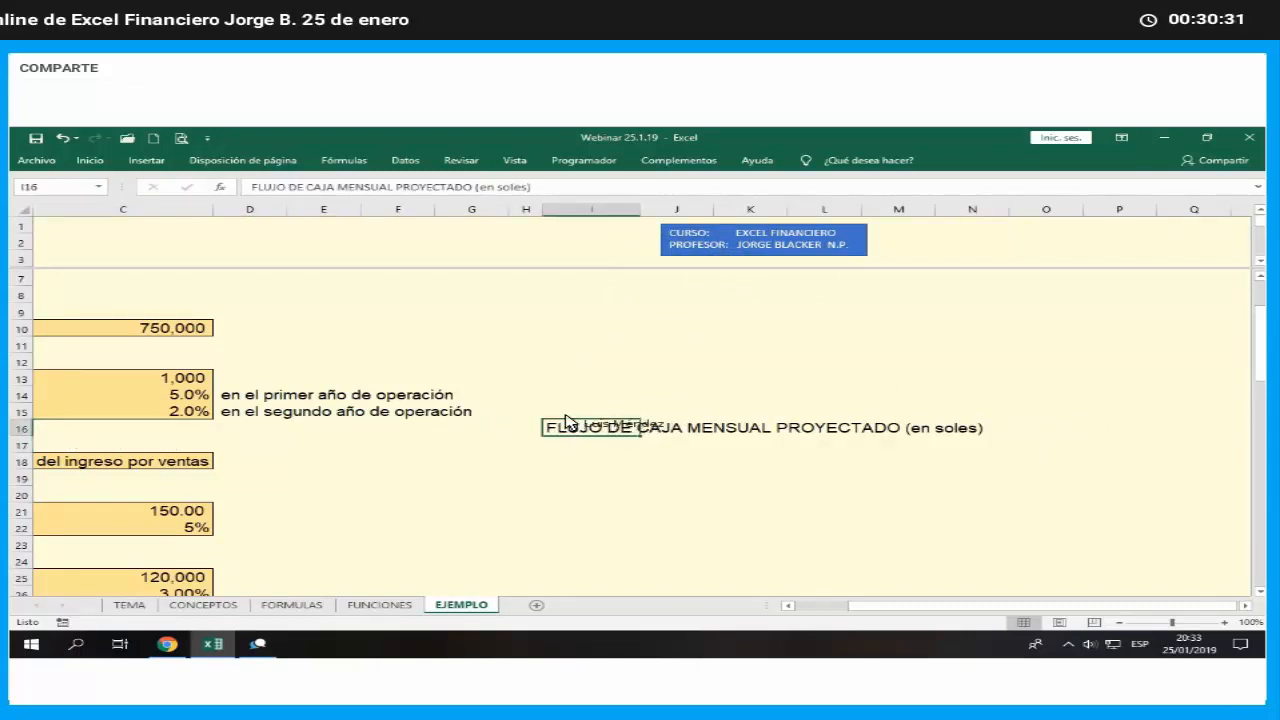
pyautogui.click(92, 161)
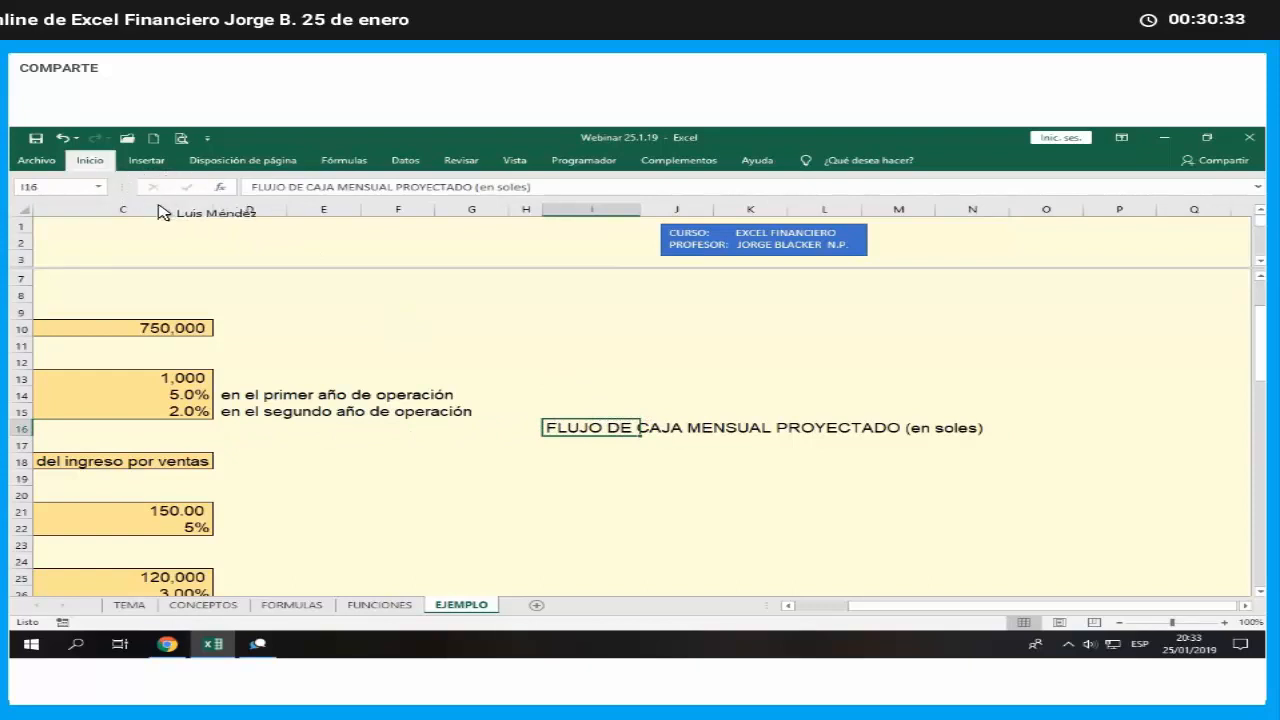
pyautogui.click(113, 208)
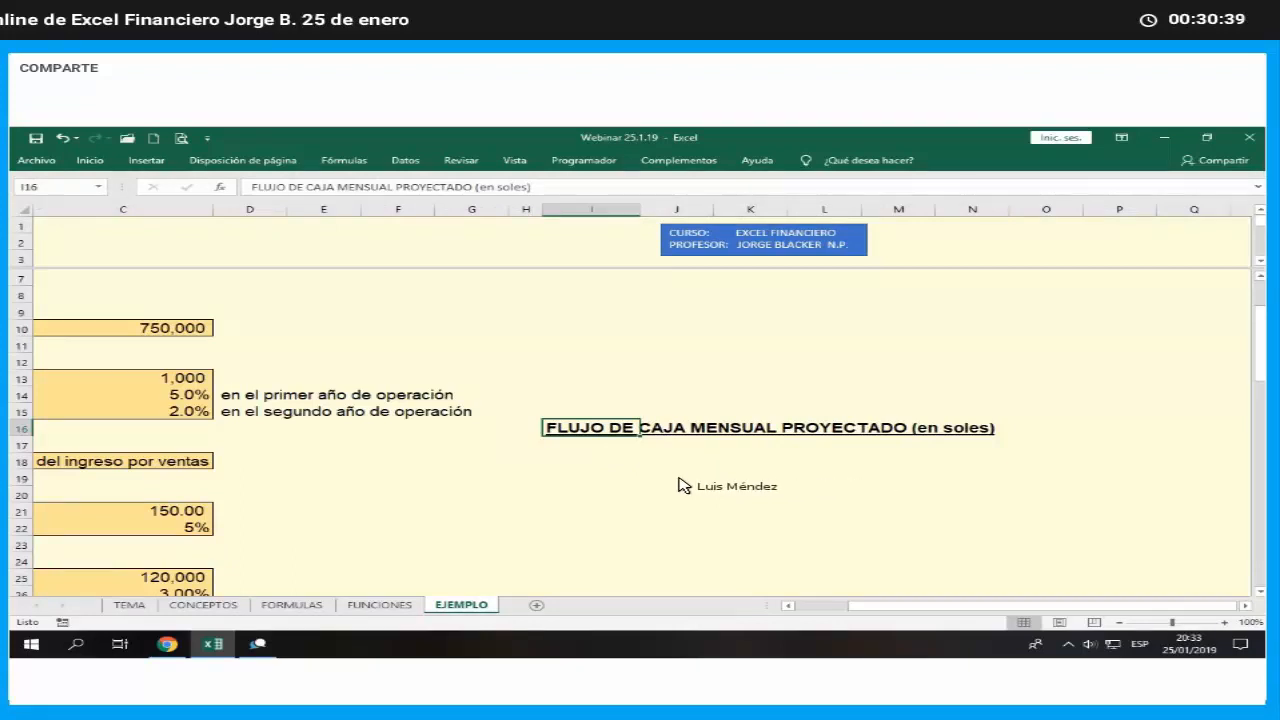
# - Enter the row label "Ingresos por ventas (Unidades x precio)" in I18, below the cash flow title
pyautogui.click(578, 463)
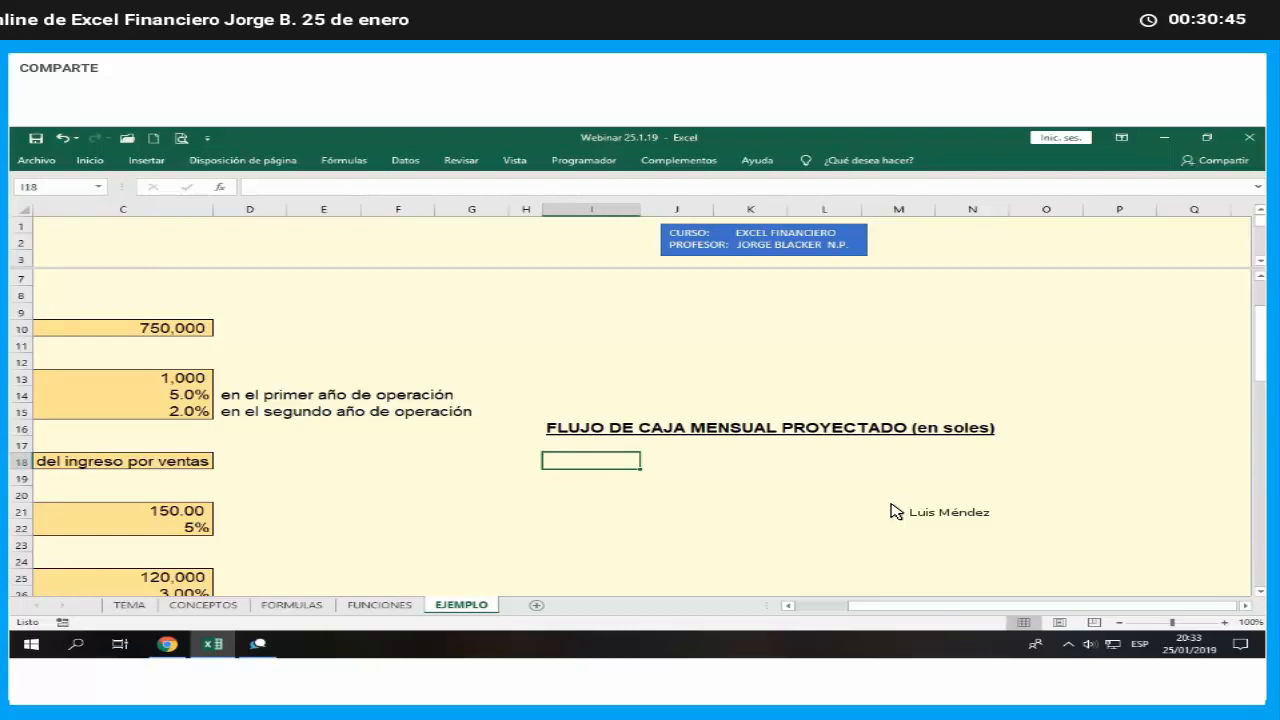
pyautogui.write('Ingreso')
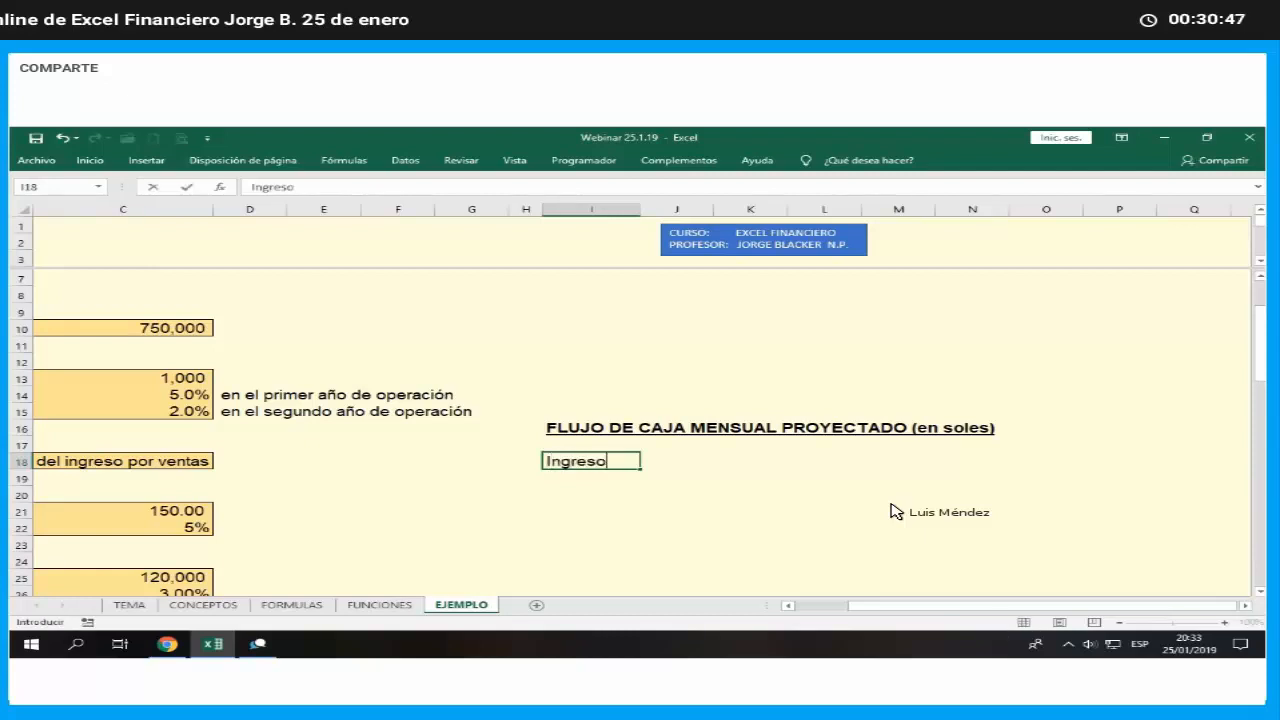
pyautogui.write('s por ventas (')
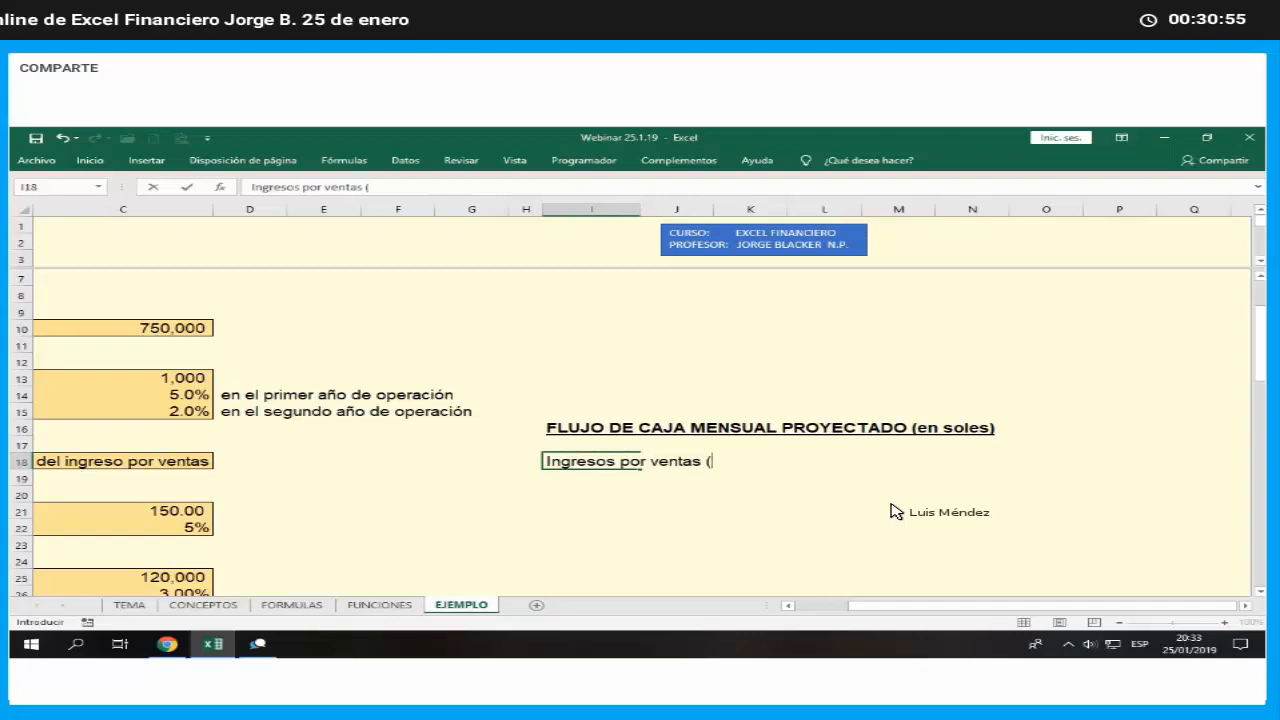
pyautogui.write('Ve')
pyautogui.press('BackSpace')
pyautogui.press('BackSpace')
pyautogui.write('(Unidades')
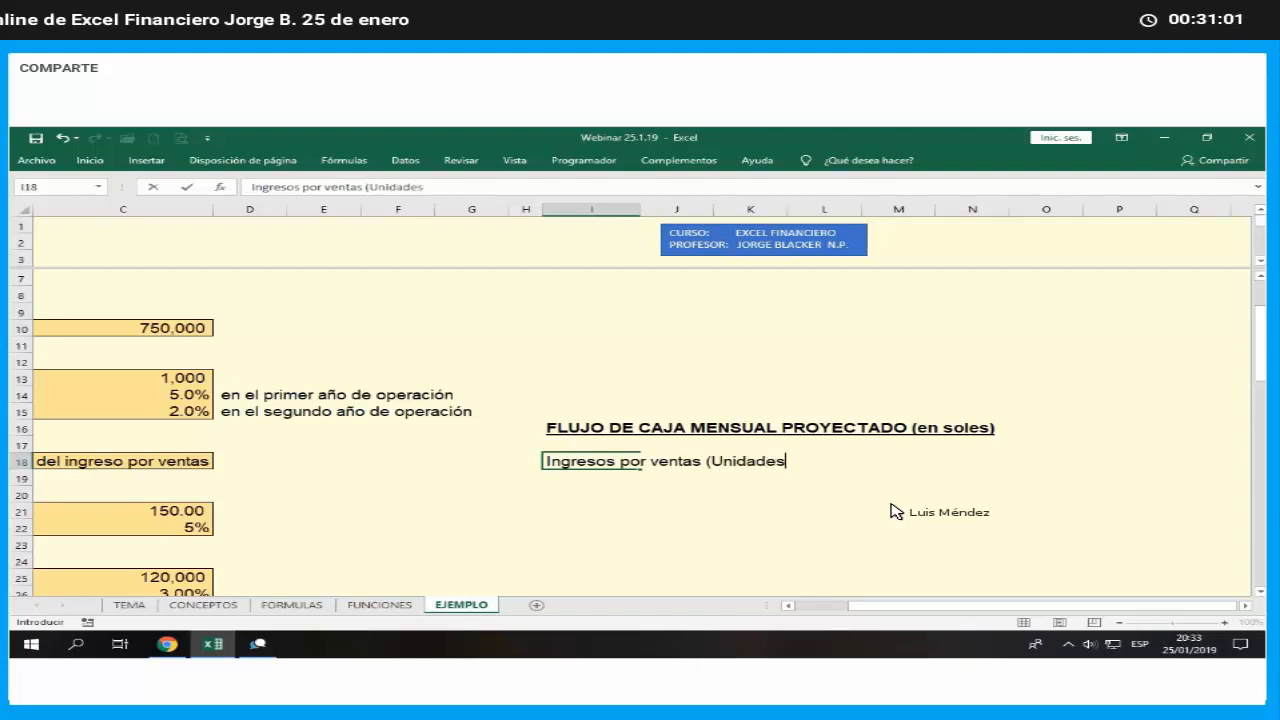
pyautogui.write(' x precio)')
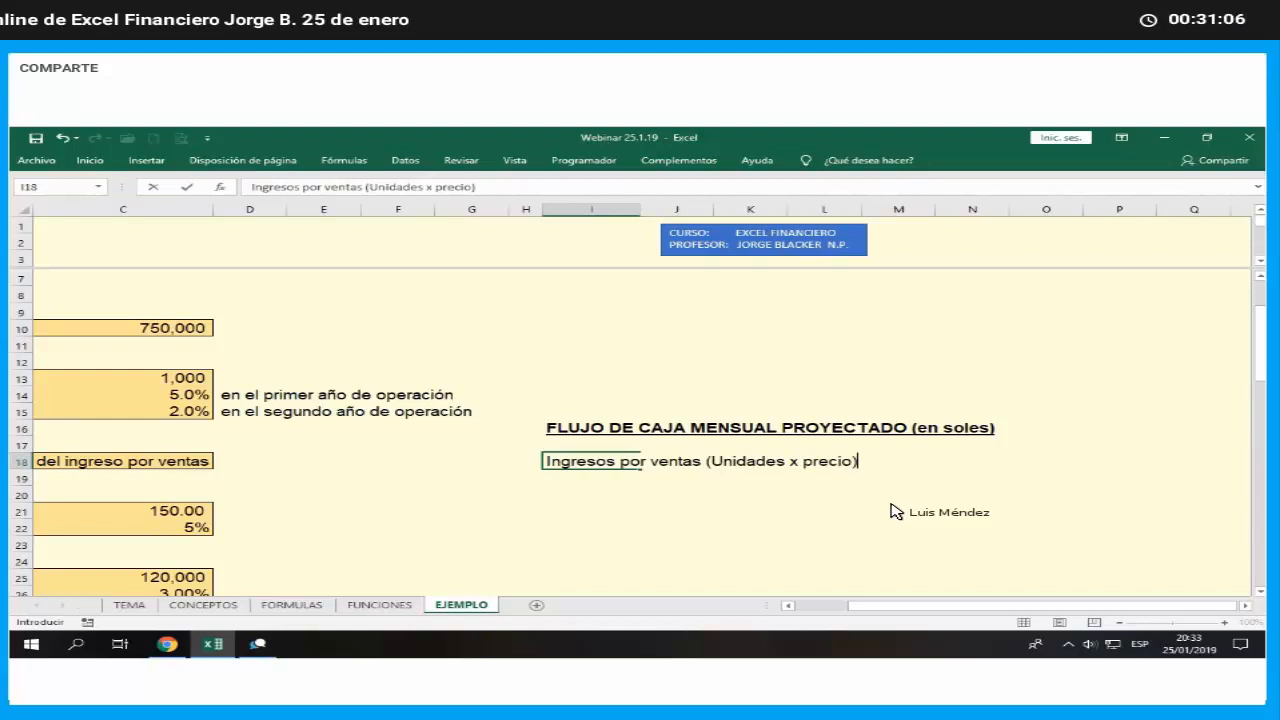
pyautogui.press('Return')
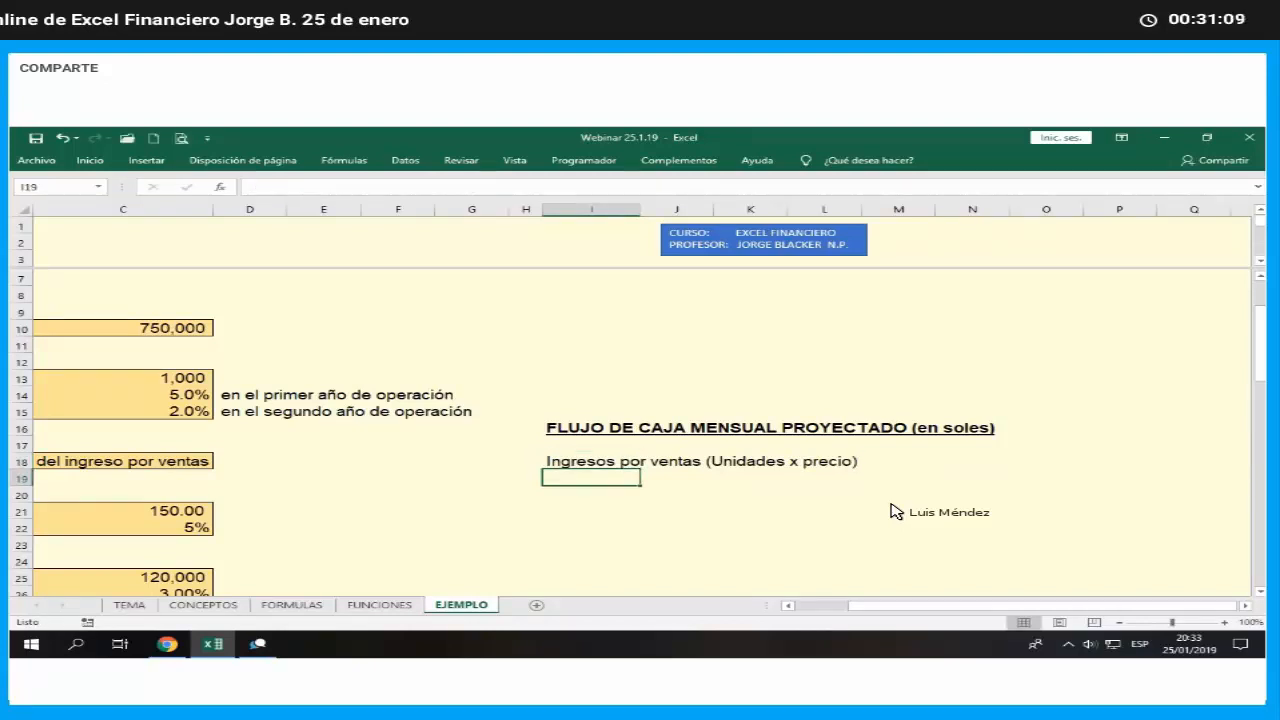
# - Enter the row label "Costo de ventas (25% del ingreso x ventas)" in I19, below the sales income label
pyautogui.write('Cos')
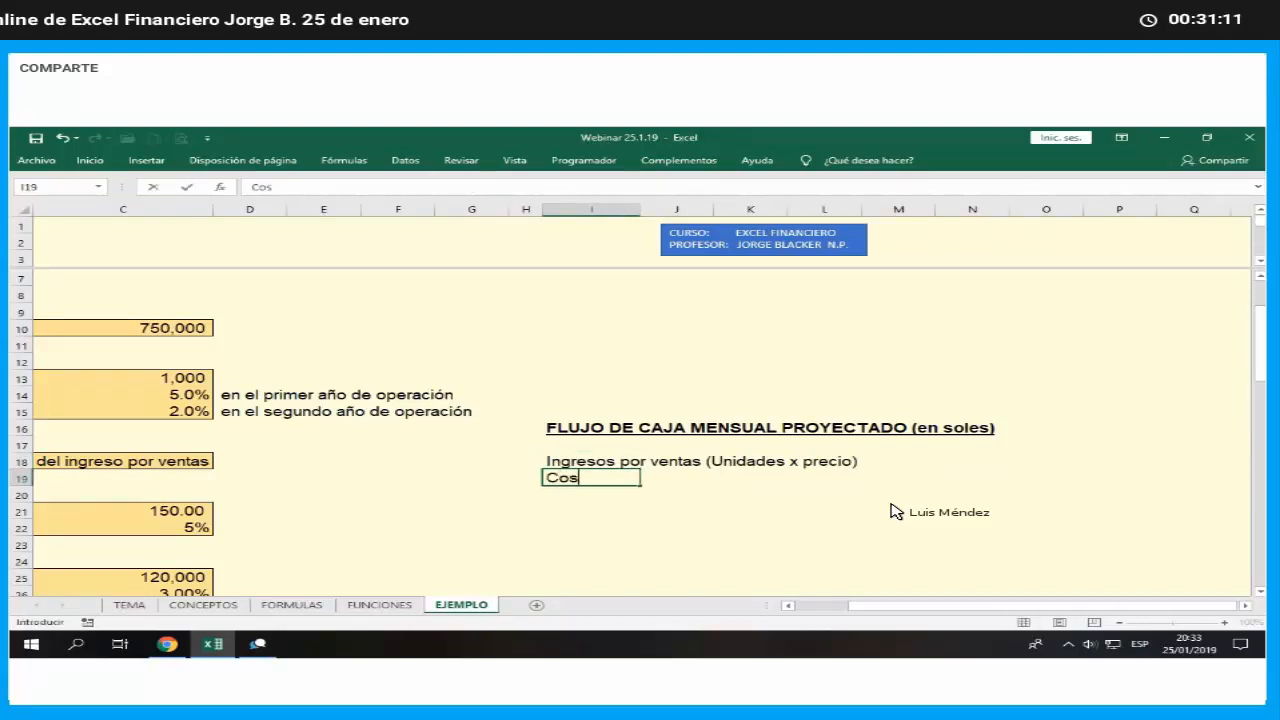
pyautogui.write('to de venta')
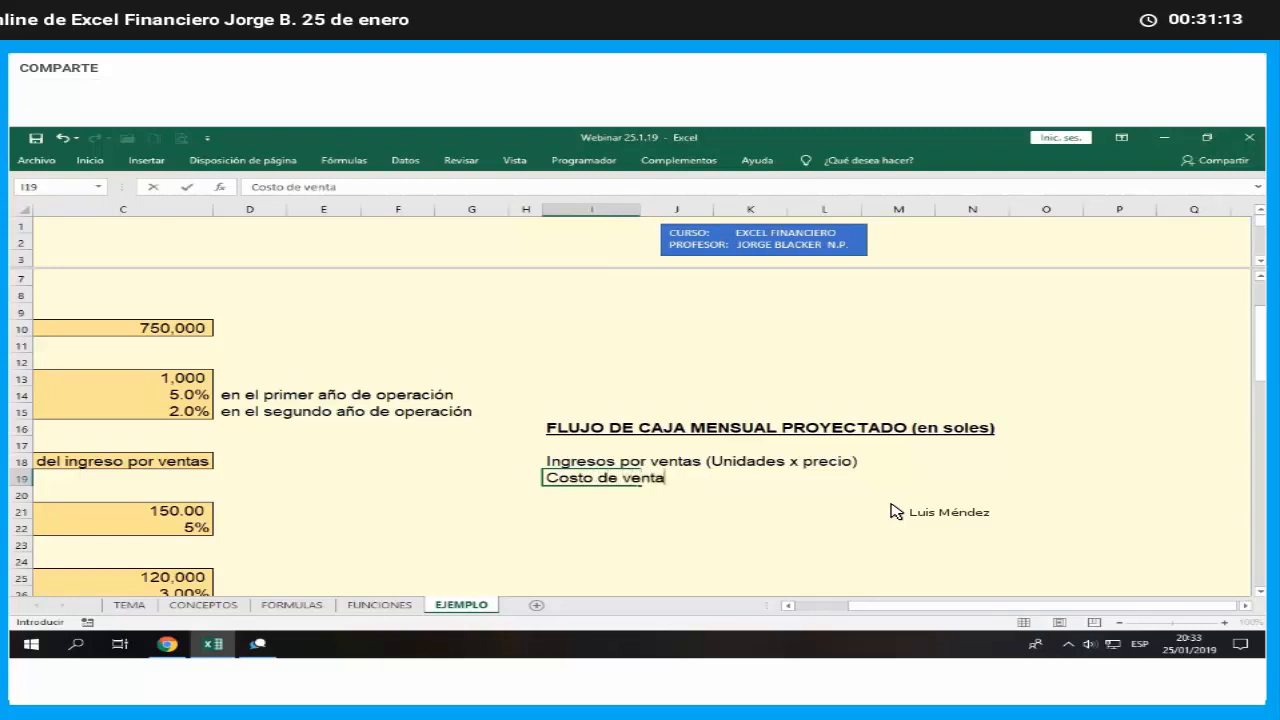
pyautogui.write('s (25%')
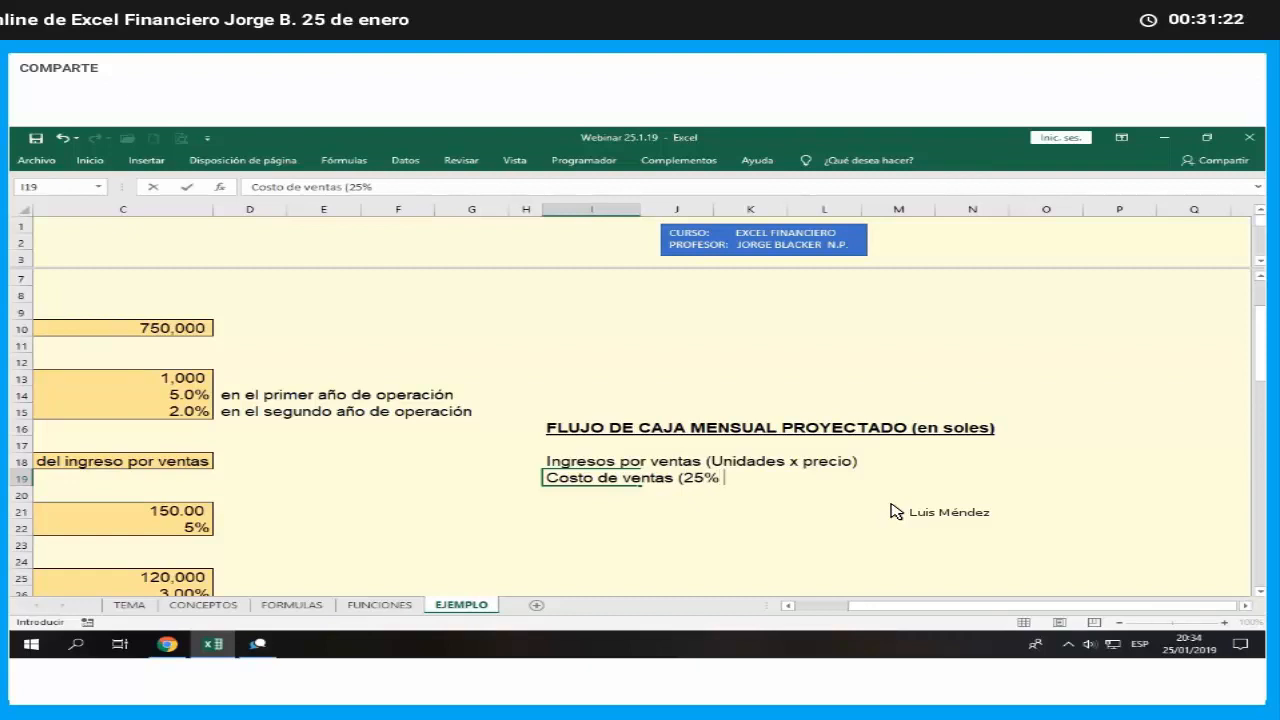
pyautogui.write(' del ingreso ')
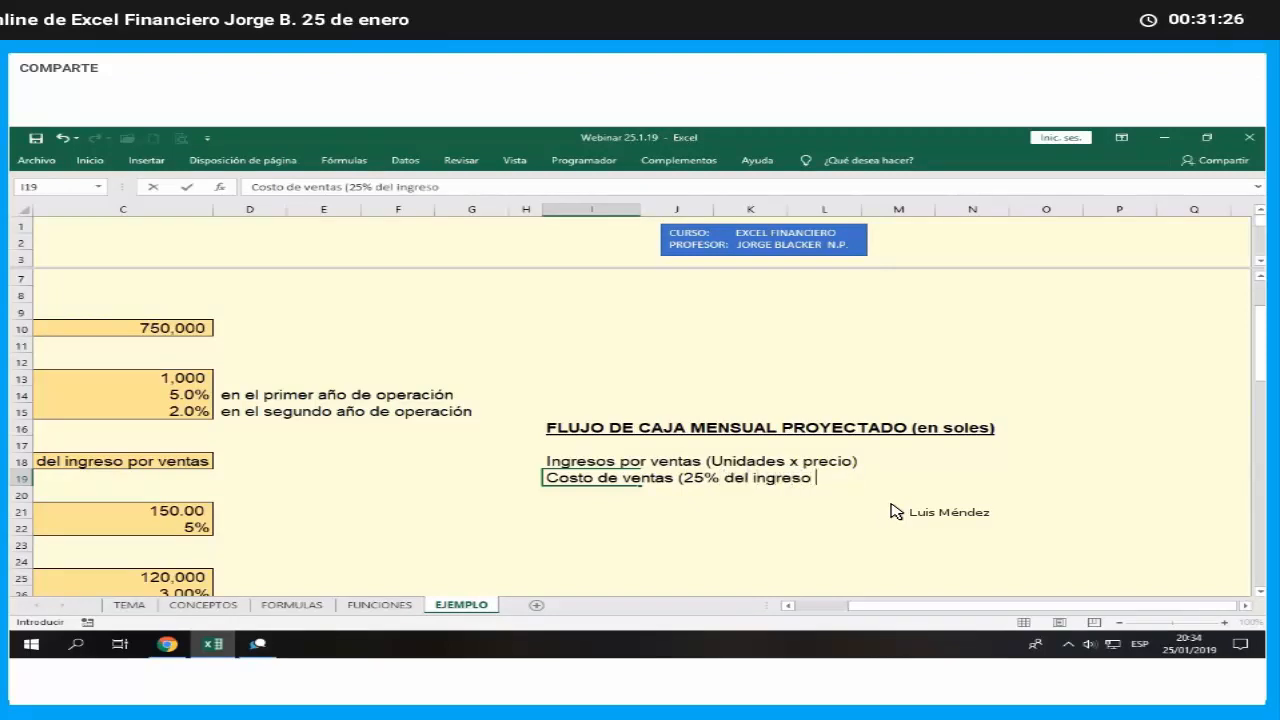
pyautogui.write('x ventas)')
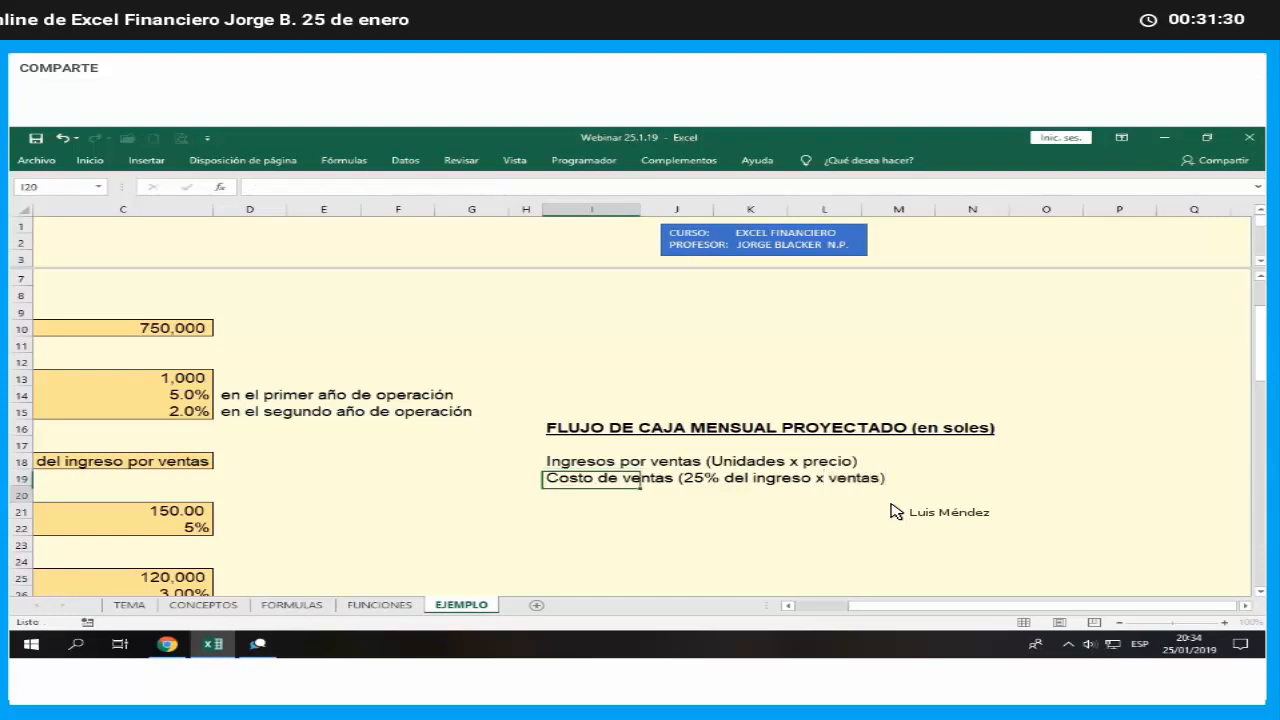
pyautogui.press('Return')
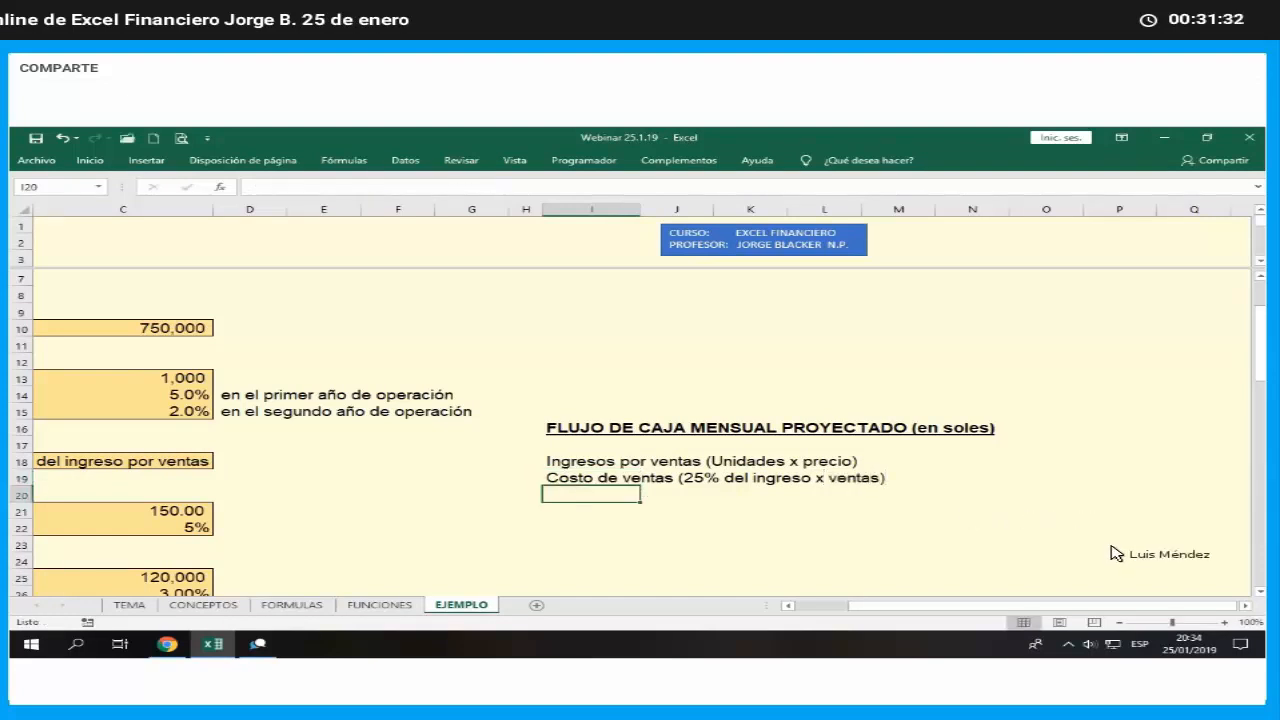
# - Enter the row label "Gastos operativos" in I20, below the cost of sales label
pyautogui.scroll(2, 1206, 597)
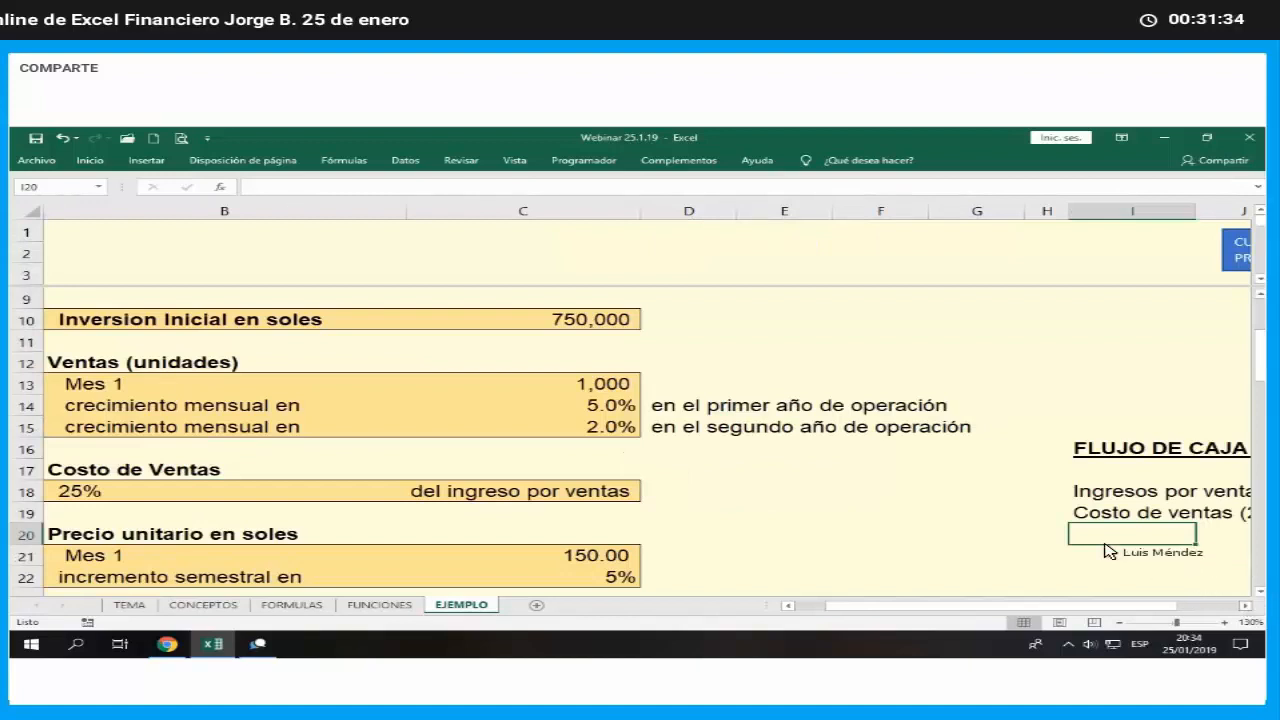
pyautogui.hscroll(3, 1105, 549)
pyautogui.scroll(-1, 845, 527)
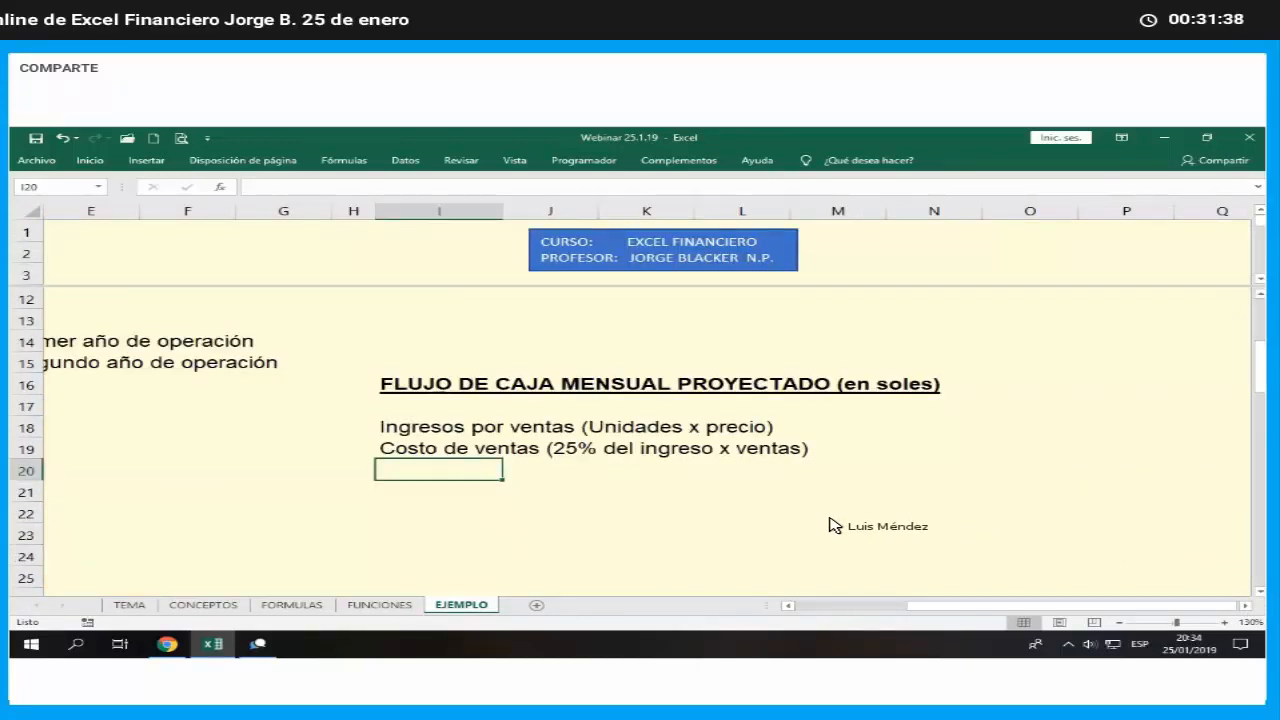
pyautogui.write('G')
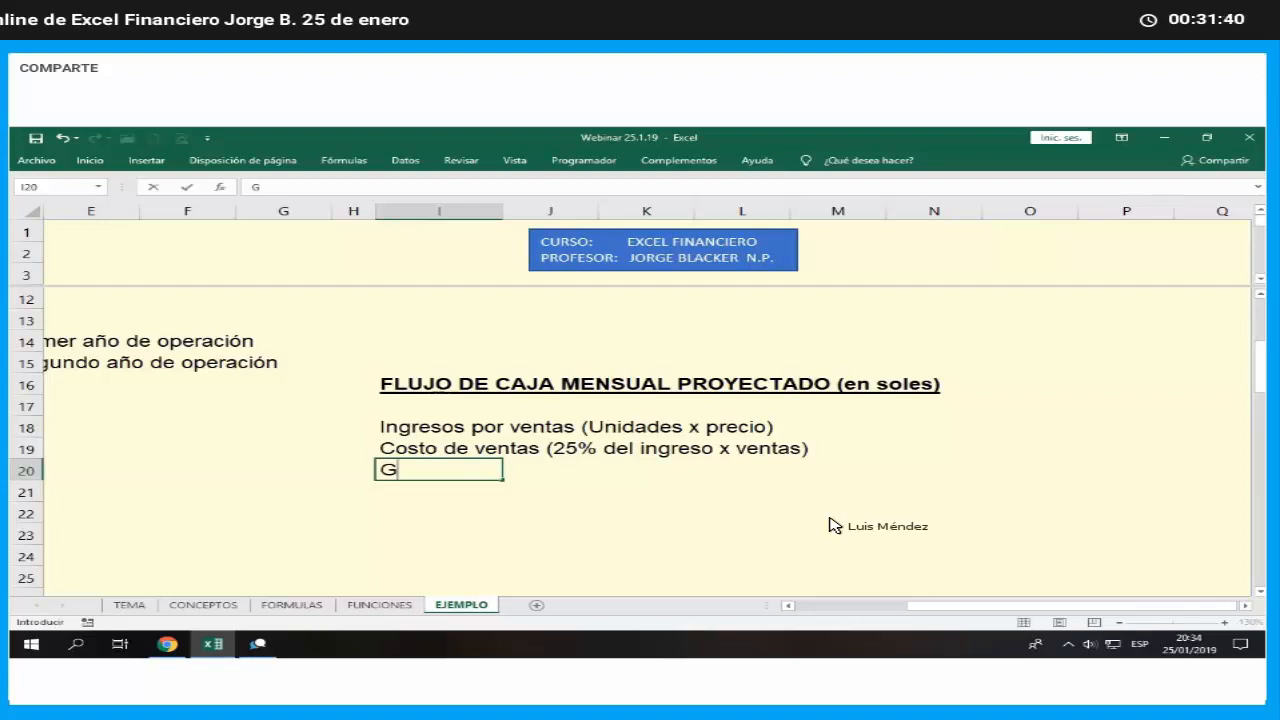
pyautogui.write('astos')
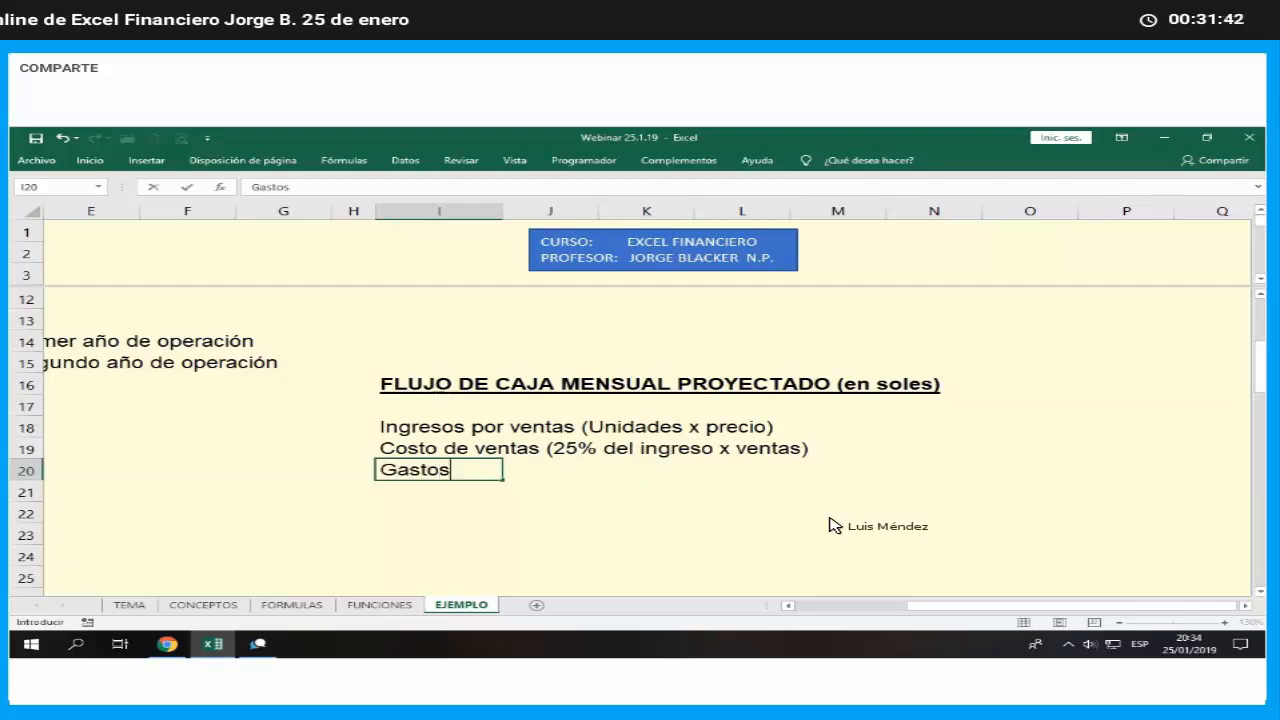
pyautogui.write(' operativos')
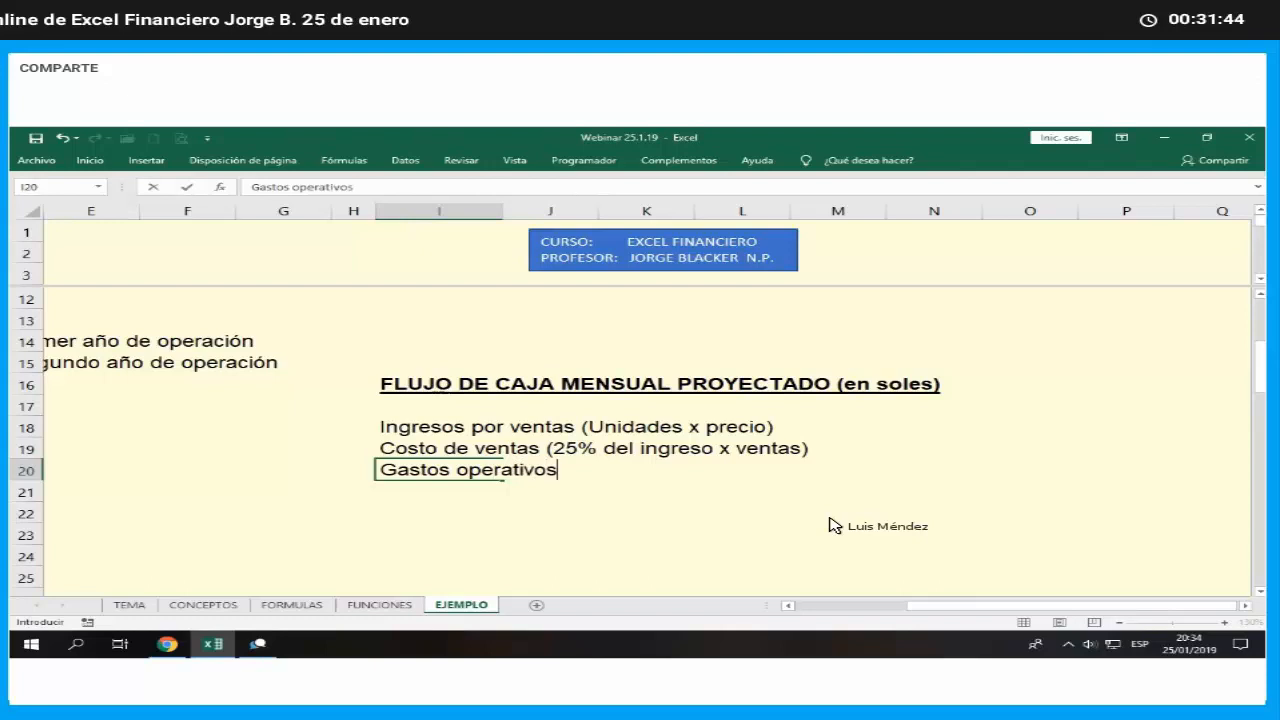
pyautogui.press('Return')
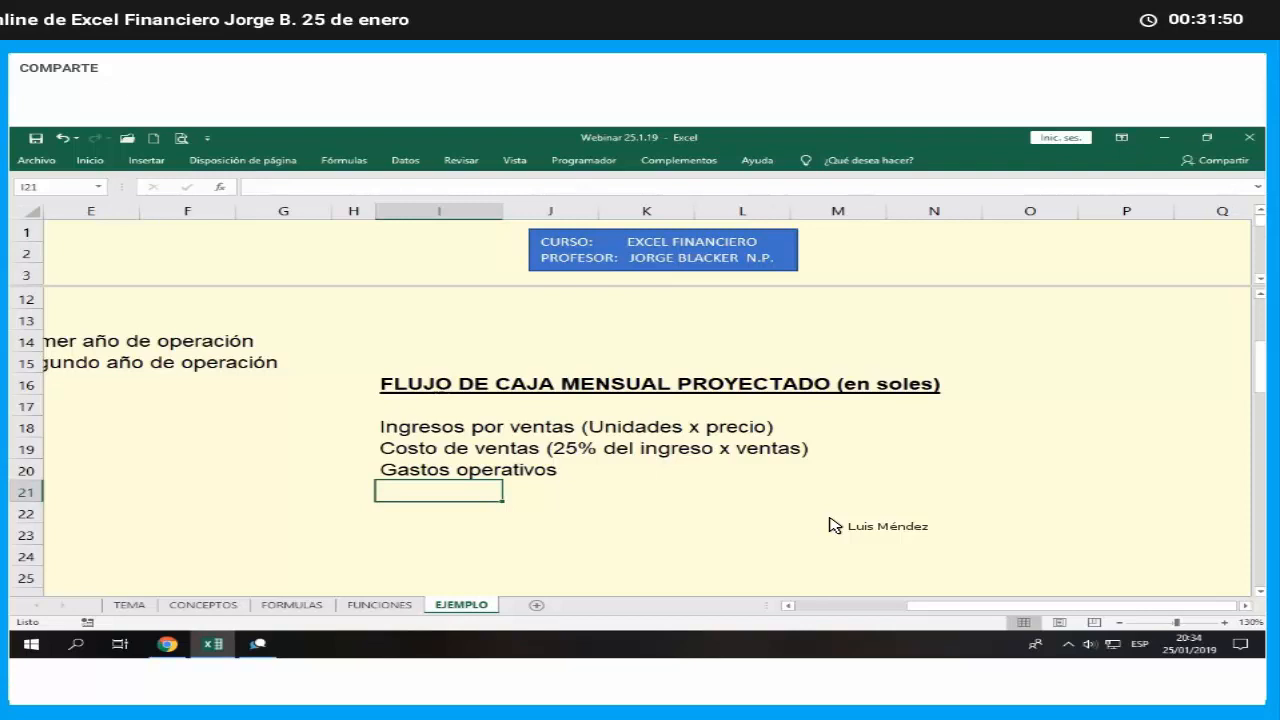
# - Enter the row label "Flujo neto a descontar" in I21, below the operating expenses label
pyautogui.write('Fl')
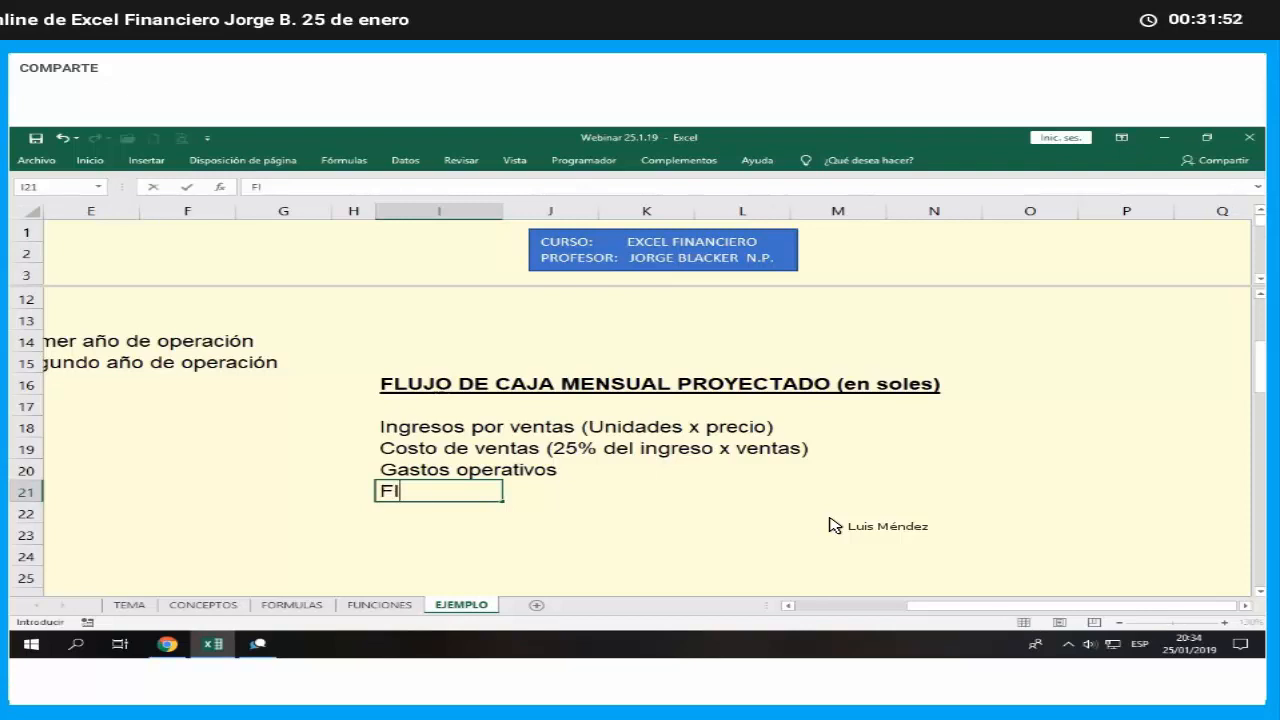
pyautogui.write('ujo ne')
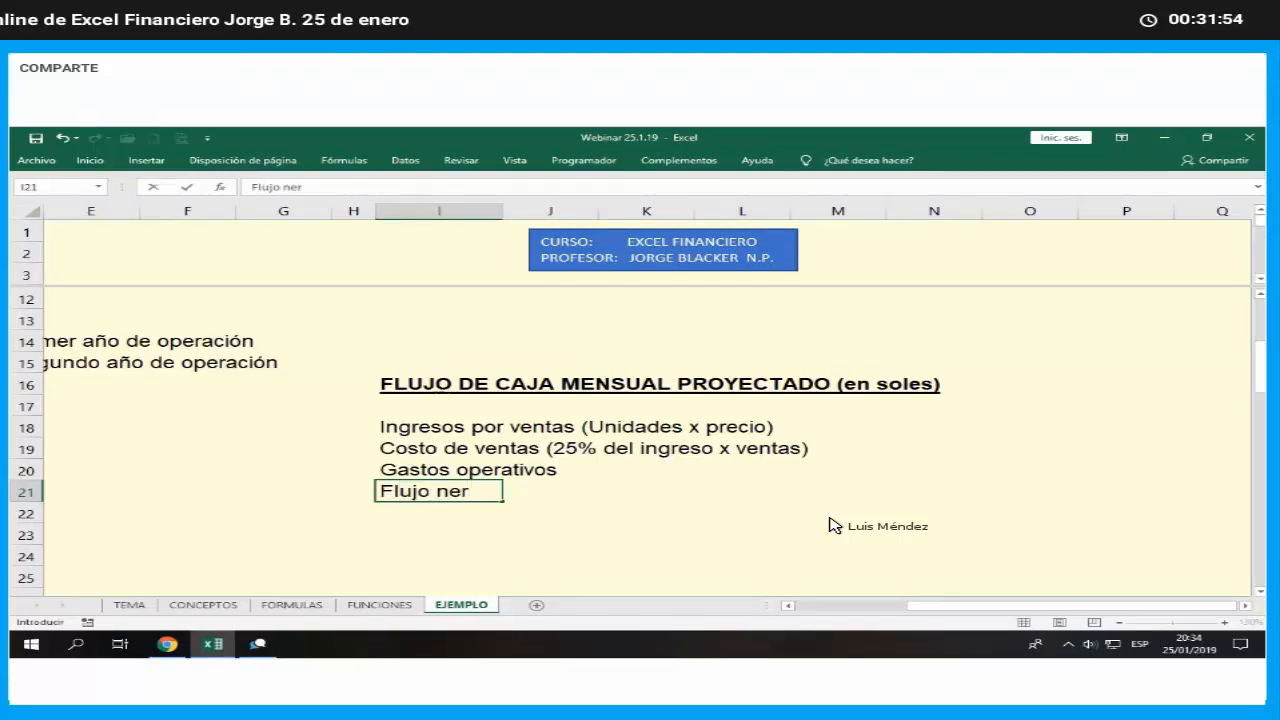
pyautogui.write('to a de')
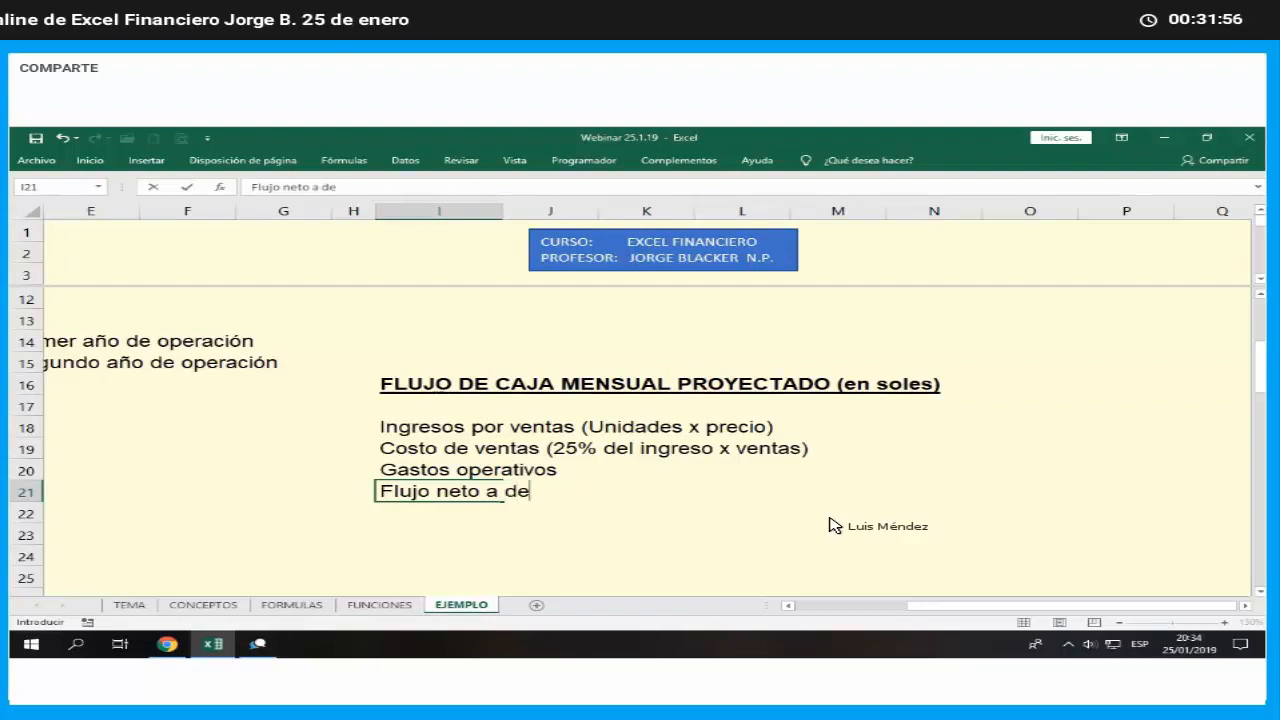
pyautogui.write('scontar')
pyautogui.press('Return')
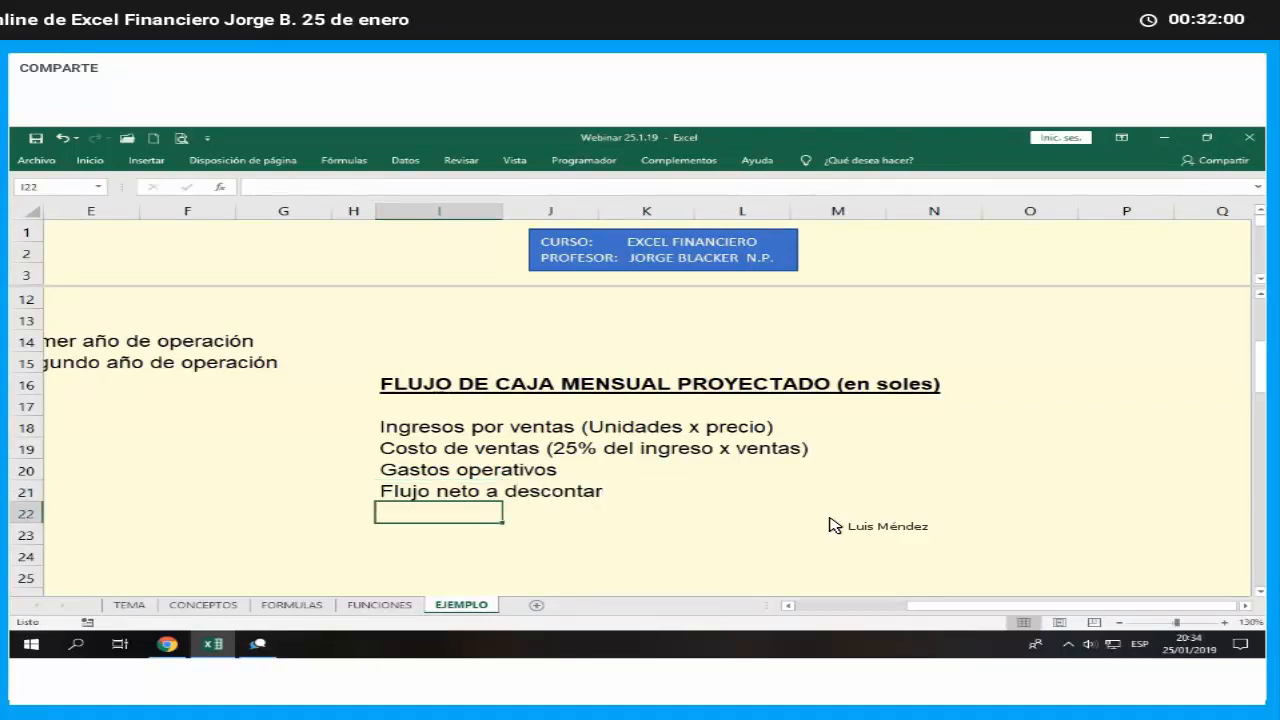
# - Append "(Ingresos x Vtas. - Costo de ventas - Gastos Operat.)" to the net flow label in I21
pyautogui.press('Up')
pyautogui.press('F2')
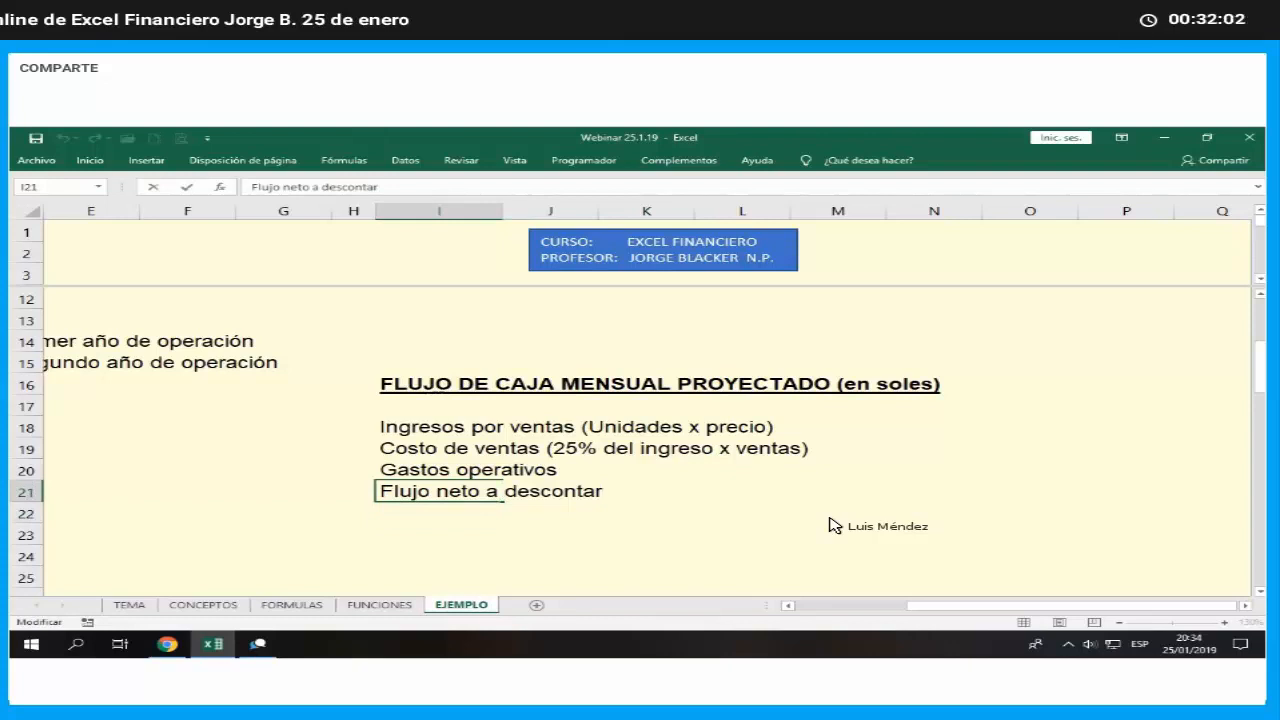
pyautogui.write('(Ingre')
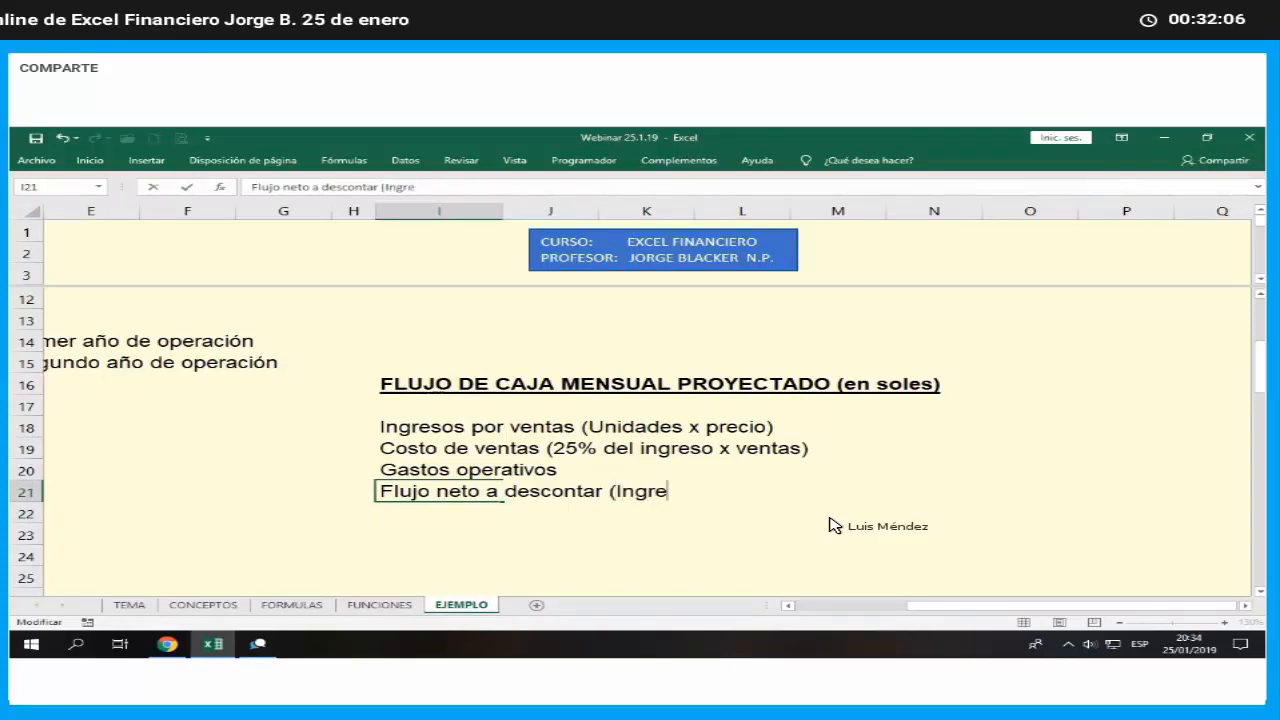
pyautogui.write('so')
pyautogui.press('BackSpace')
pyautogui.write('s x Vtas')
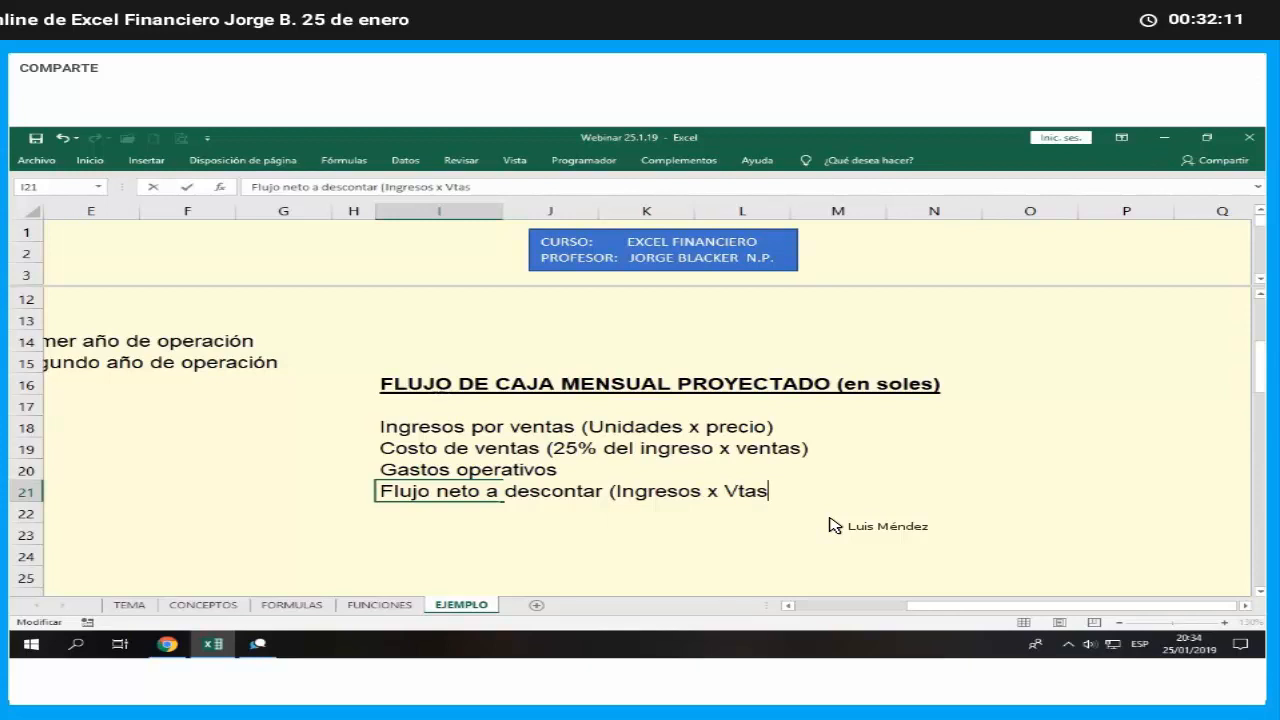
pyautogui.write('. - Costo de v')
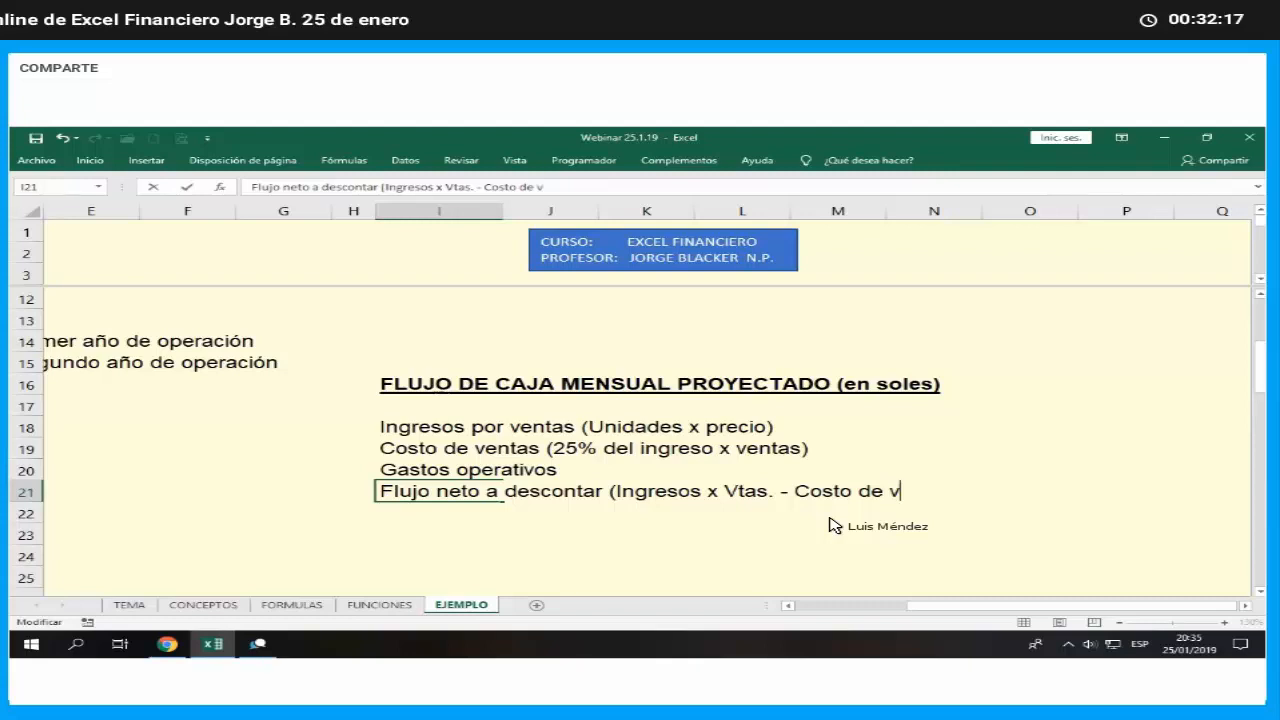
pyautogui.write('entas')
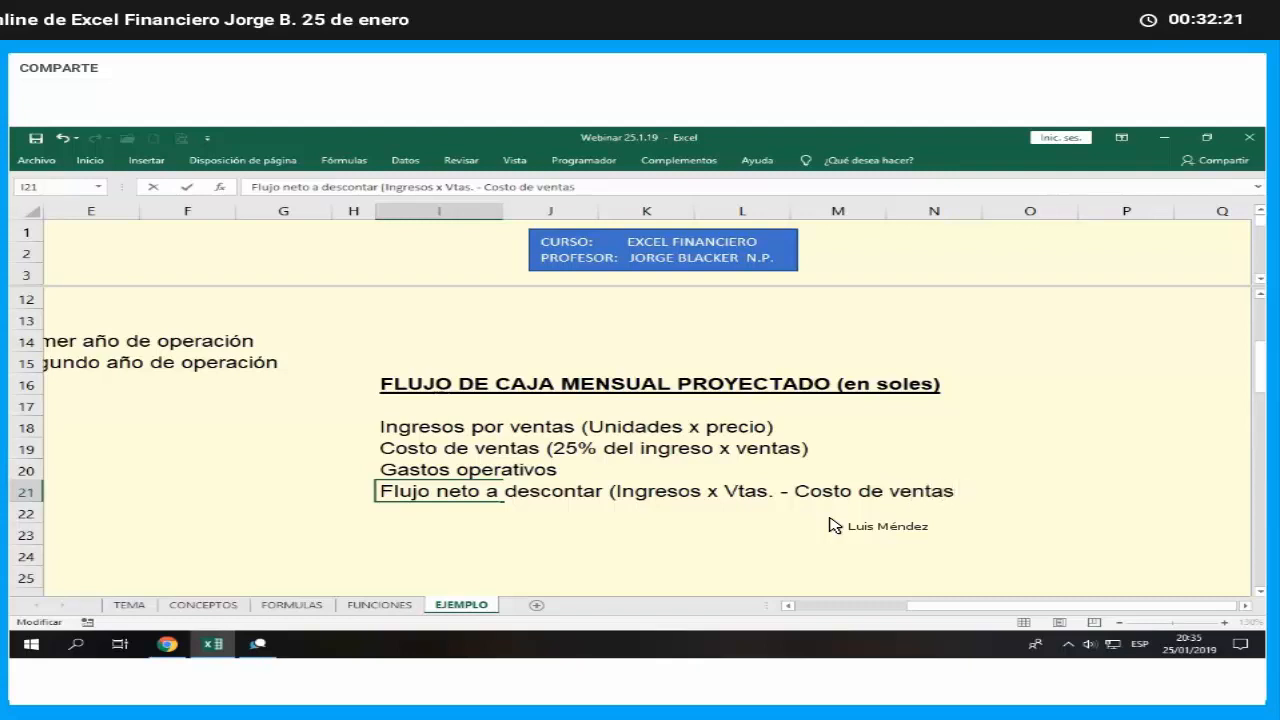
pyautogui.write(' - Gastos O')
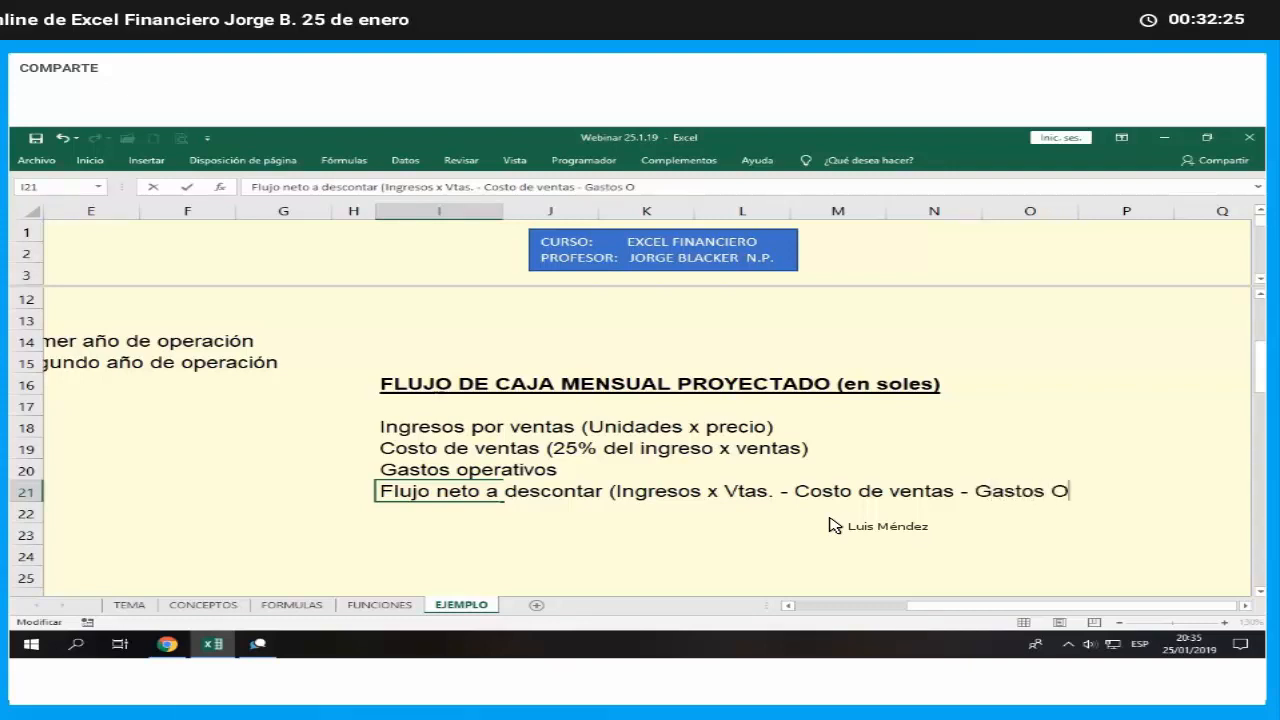
pyautogui.write('perat.')
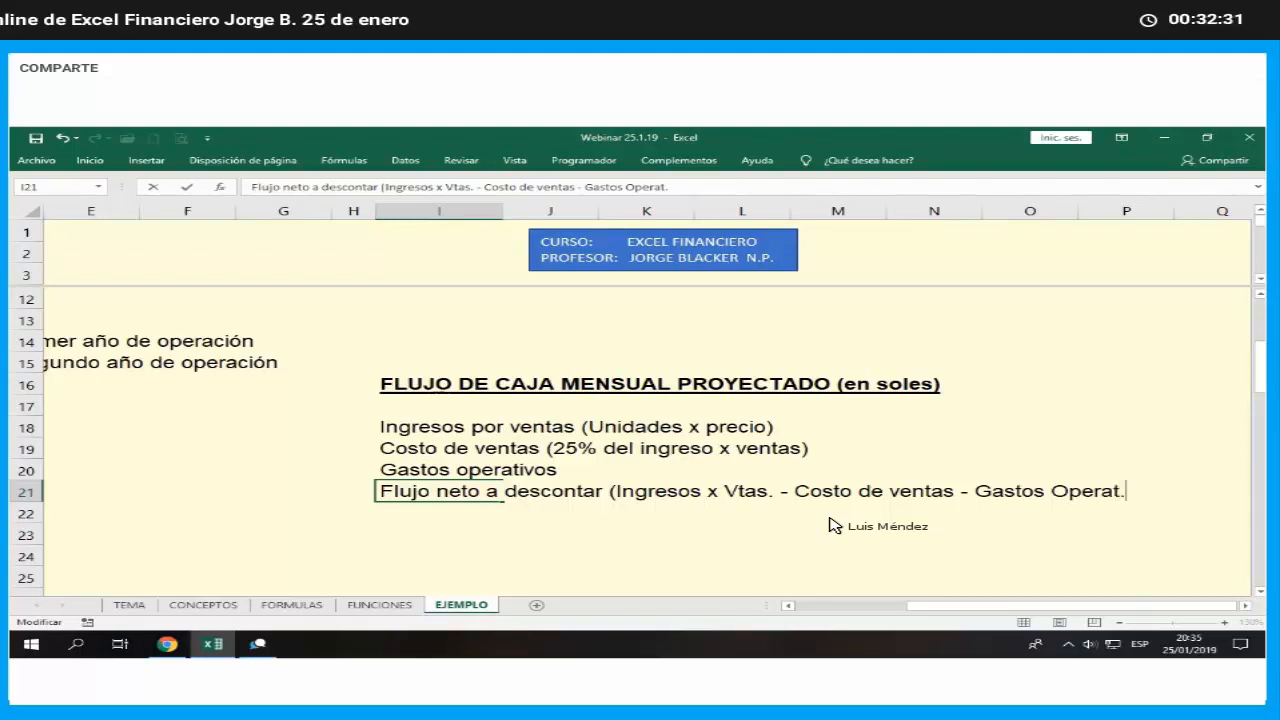
pyautogui.write(')')
pyautogui.press('Return')
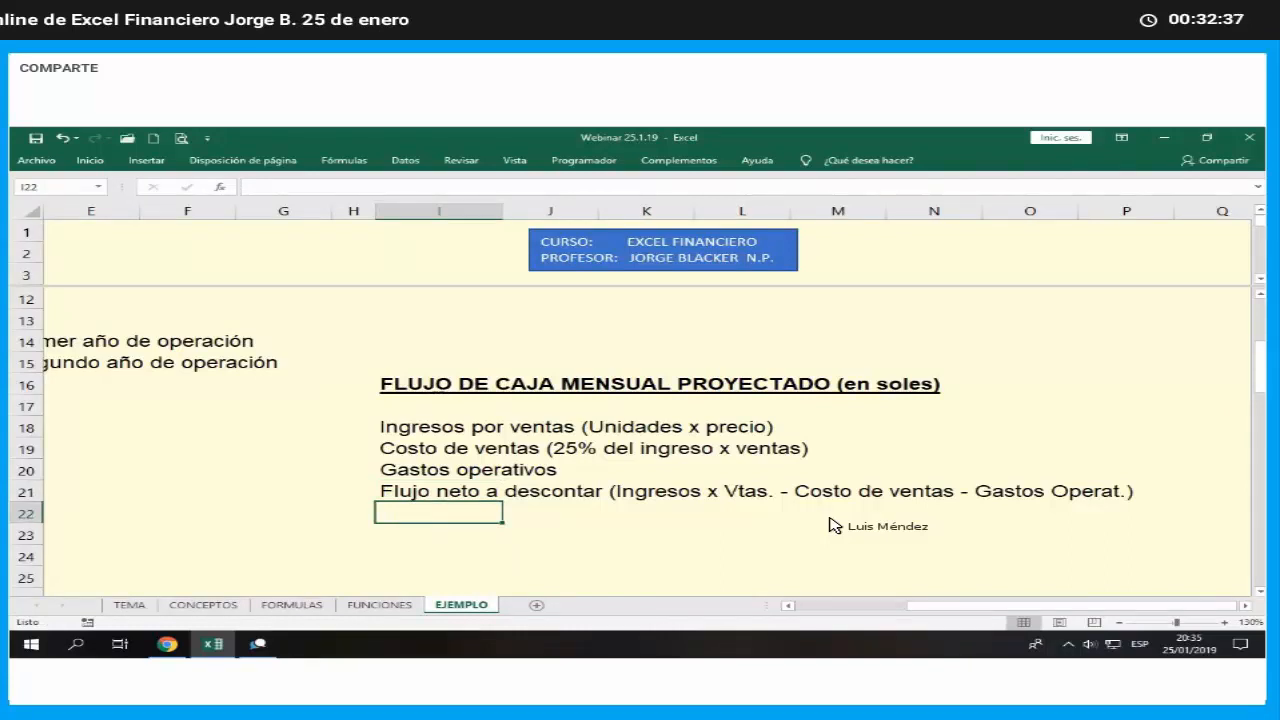
# - Enter 0 in Q17 as the first month number, beyond the cash flow row labels
pyautogui.press('Right')
pyautogui.press('Right')
pyautogui.press('Right')
pyautogui.press('Right')
pyautogui.press('Right')
pyautogui.press('Right')
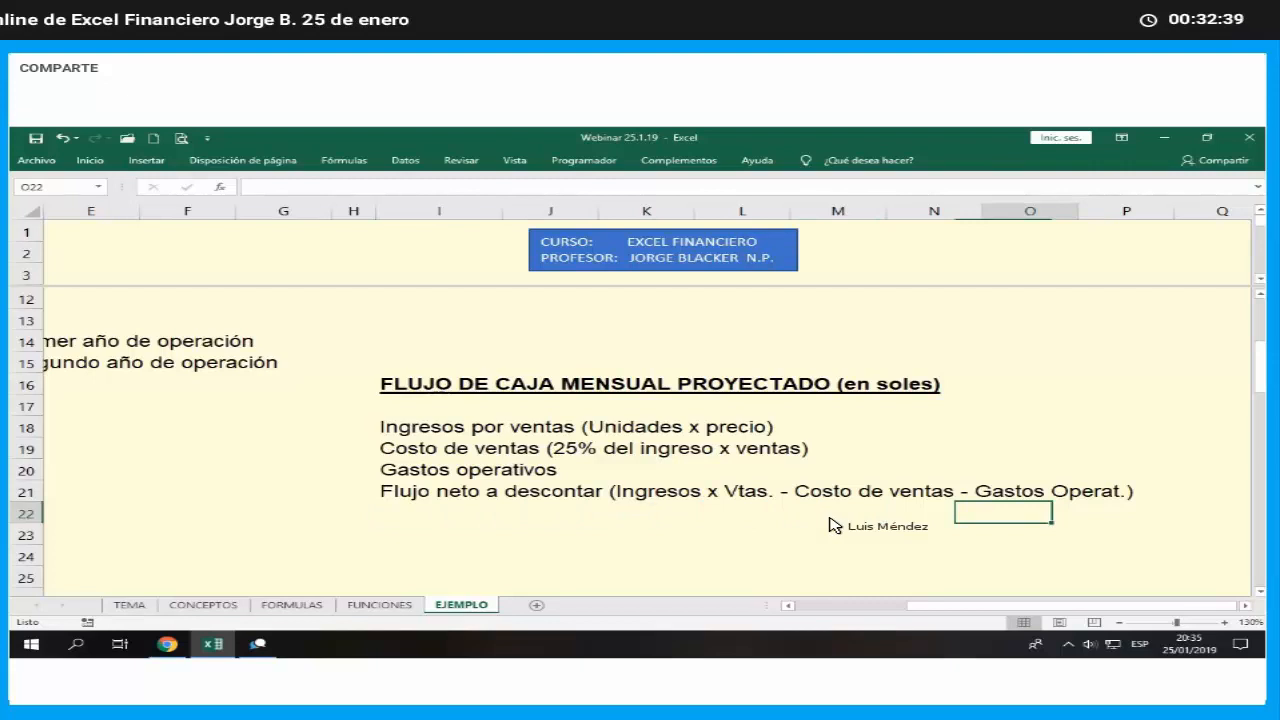
pyautogui.press('Right')
pyautogui.press('Right')
pyautogui.press('Up')
pyautogui.press('Up')
pyautogui.press('Up')
pyautogui.press('Up')
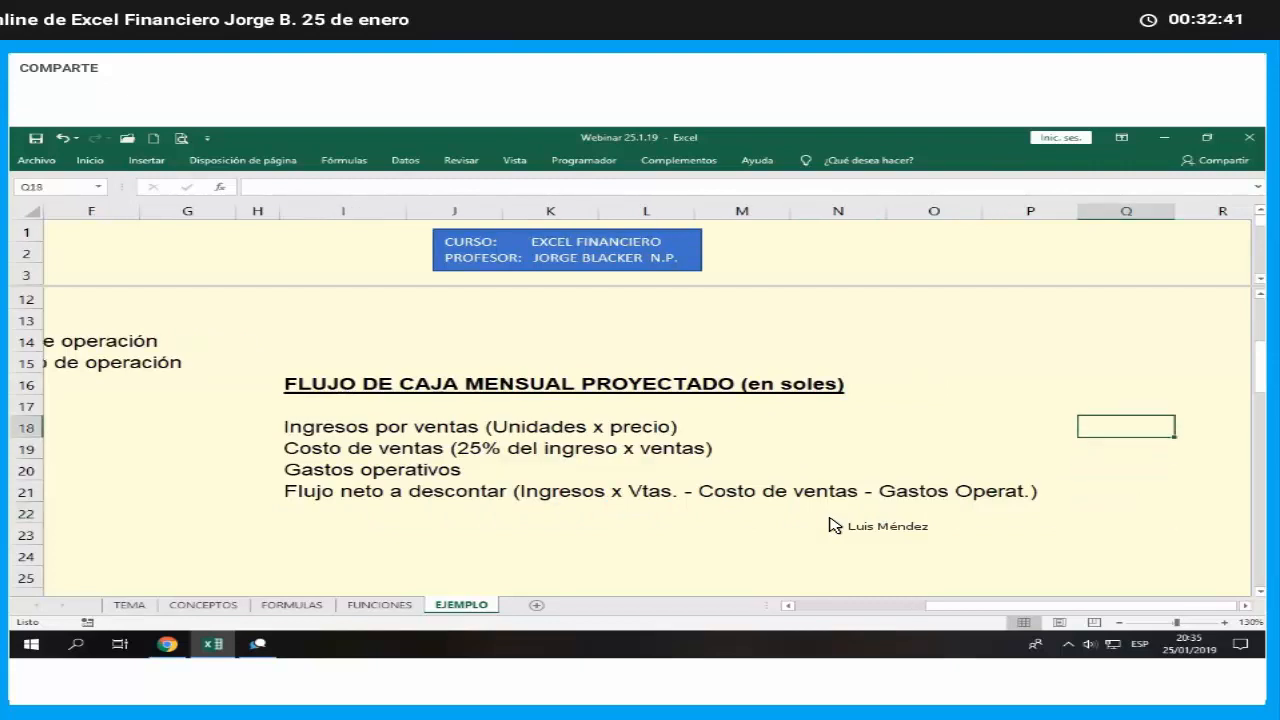
pyautogui.press('Up')
pyautogui.press('Left')
pyautogui.press('Left')
pyautogui.press('Left')
pyautogui.press('Right')
pyautogui.press('Right')
pyautogui.press('Right')
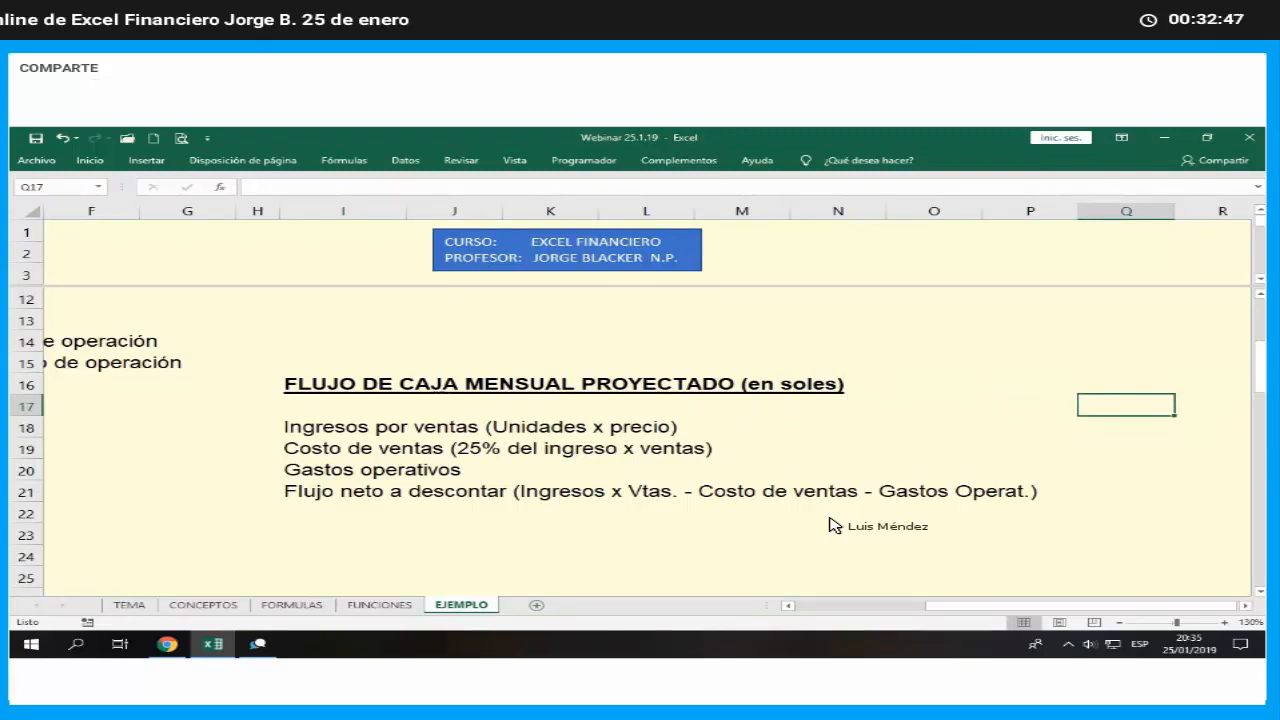
pyautogui.write('0')
pyautogui.press('Return')
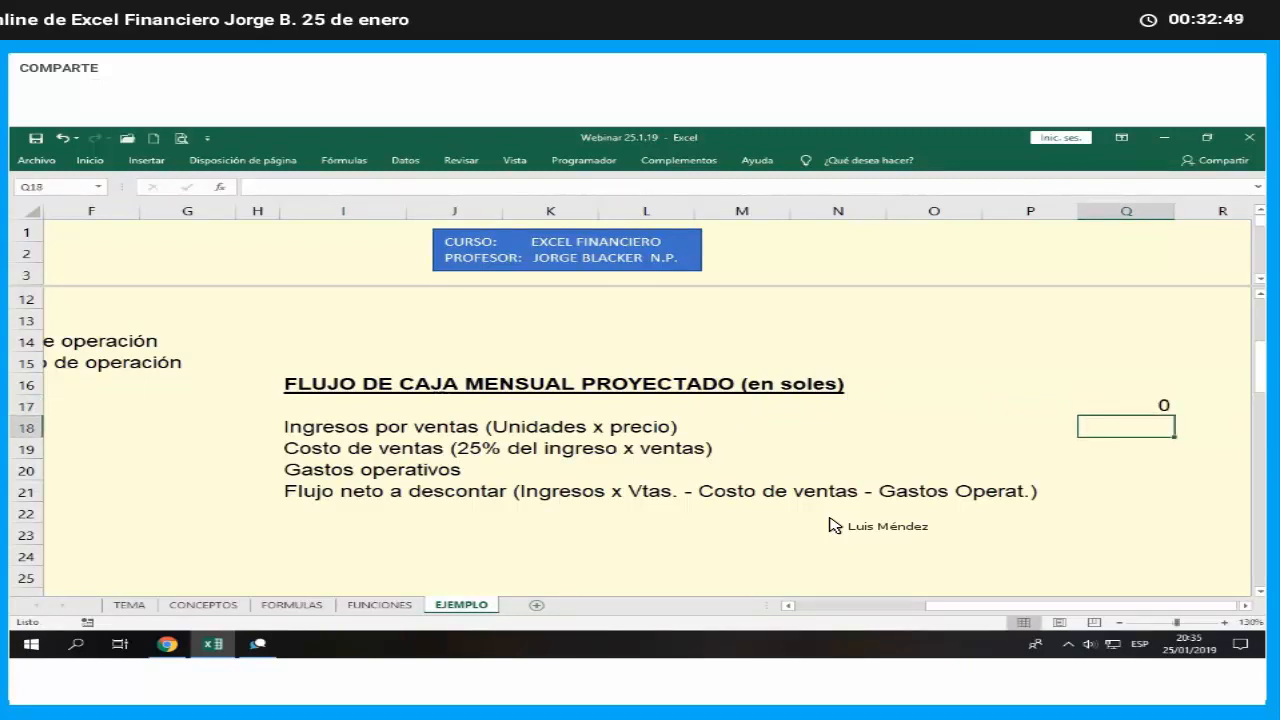
# - Center the month number 0 horizontally in Q17
pyautogui.click(1140, 405)
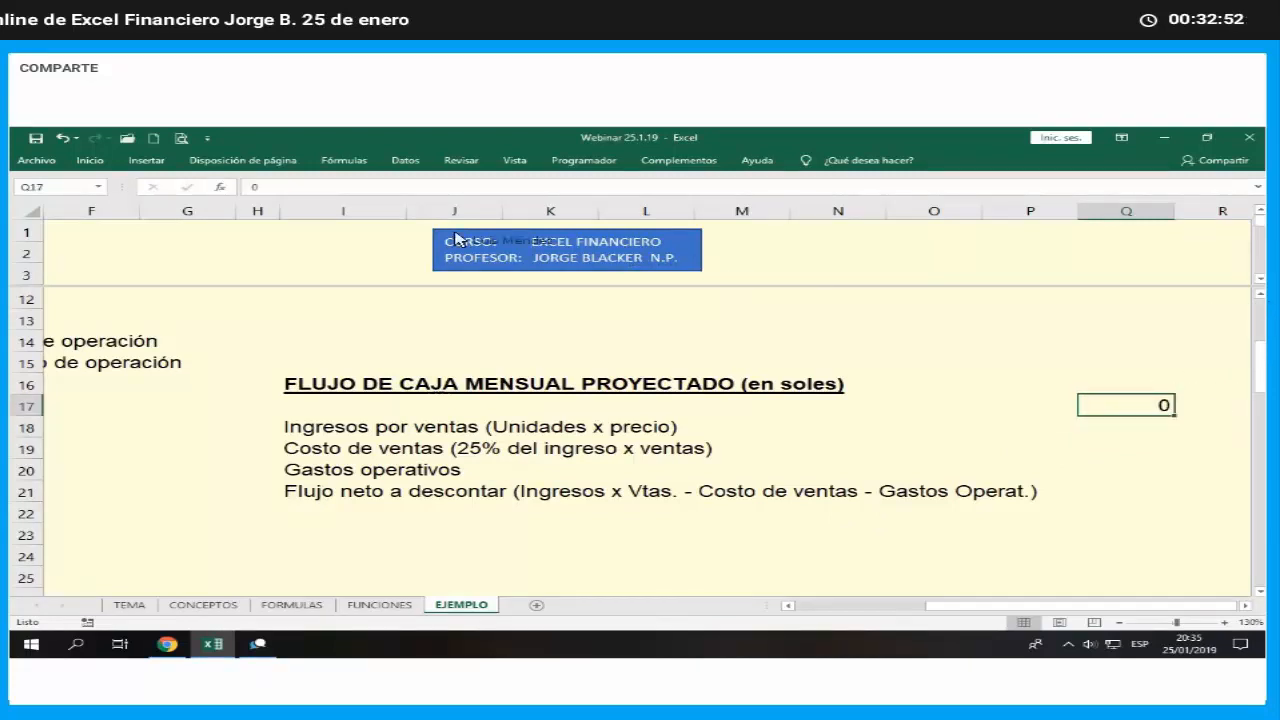
pyautogui.click(90, 160)
pyautogui.click(330, 207)
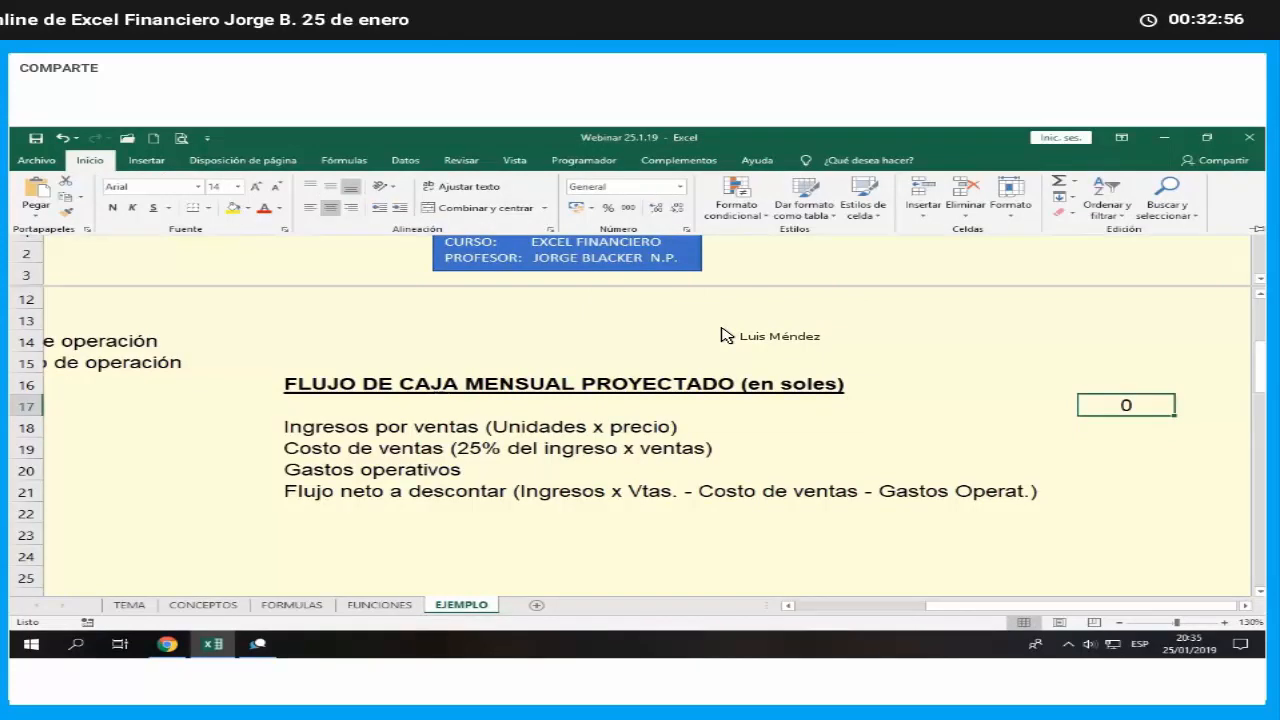
# - Fill the month numbers along row 17 as an incrementing series from 0 in Q17 to 18 in AI17
pyautogui.click(1246, 607)
pyautogui.click(1246, 607)
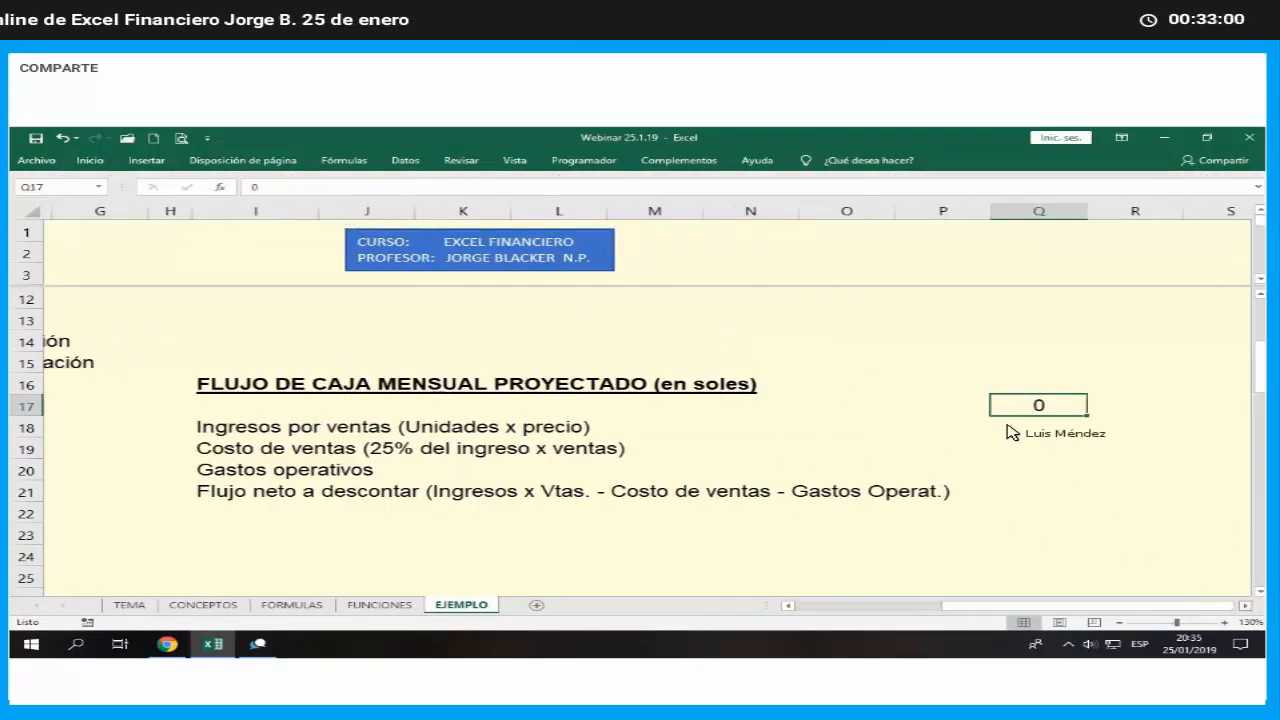
pyautogui.moveTo(984, 416); pyautogui.dragTo(1251, 423)
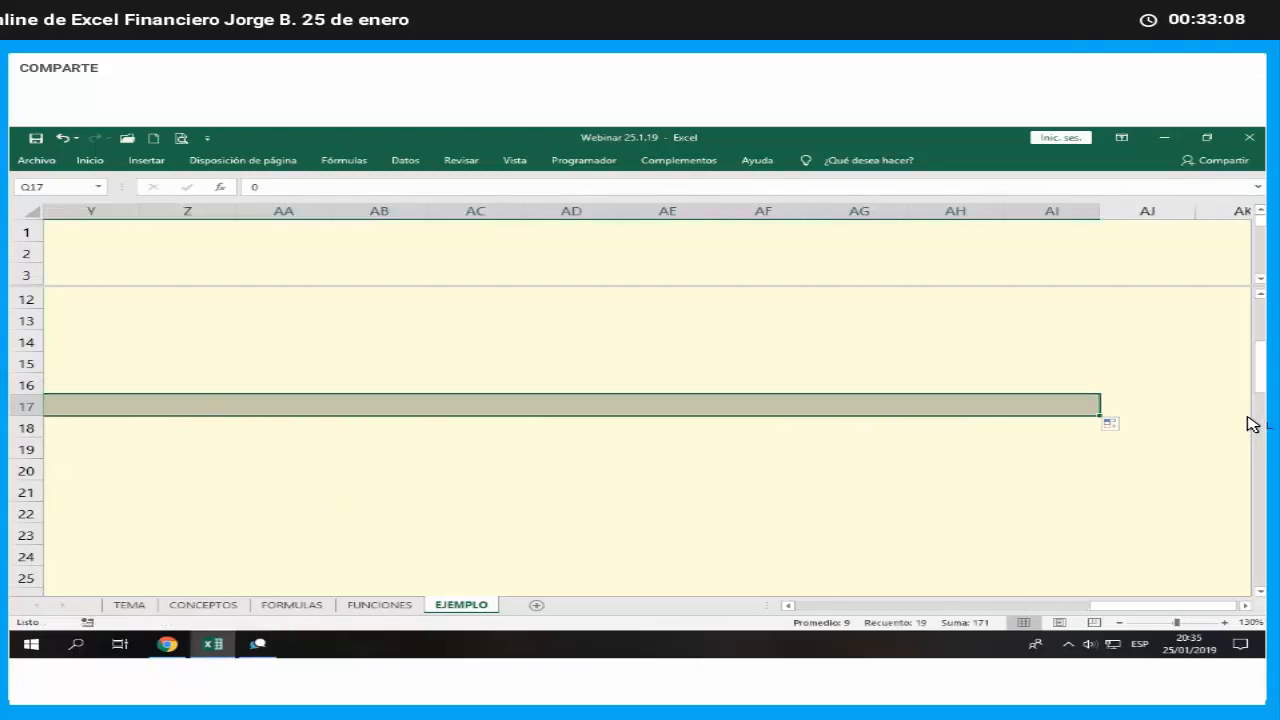
pyautogui.click(1157, 446)
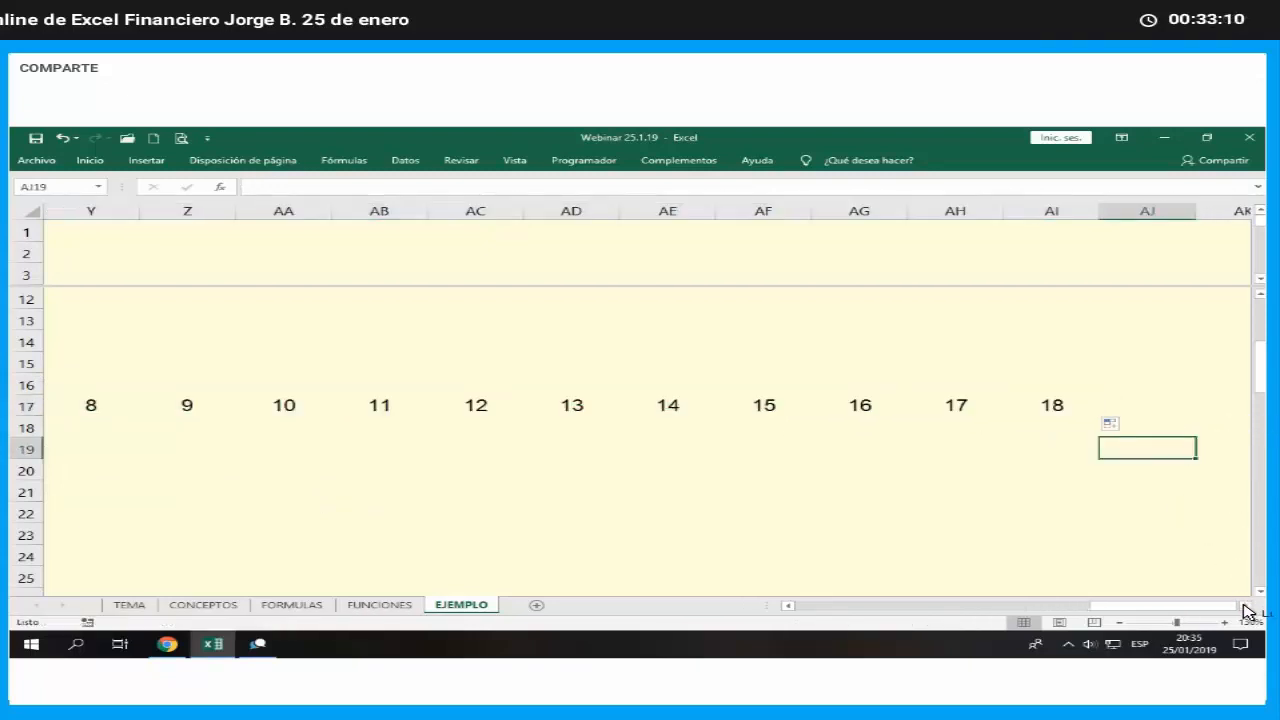
# - Extend the month series in row 17 from 18 in AI17 to 23 in AN17
pyautogui.click(1245, 605)
pyautogui.hscroll(3, 1176, 594)
pyautogui.click(675, 410)
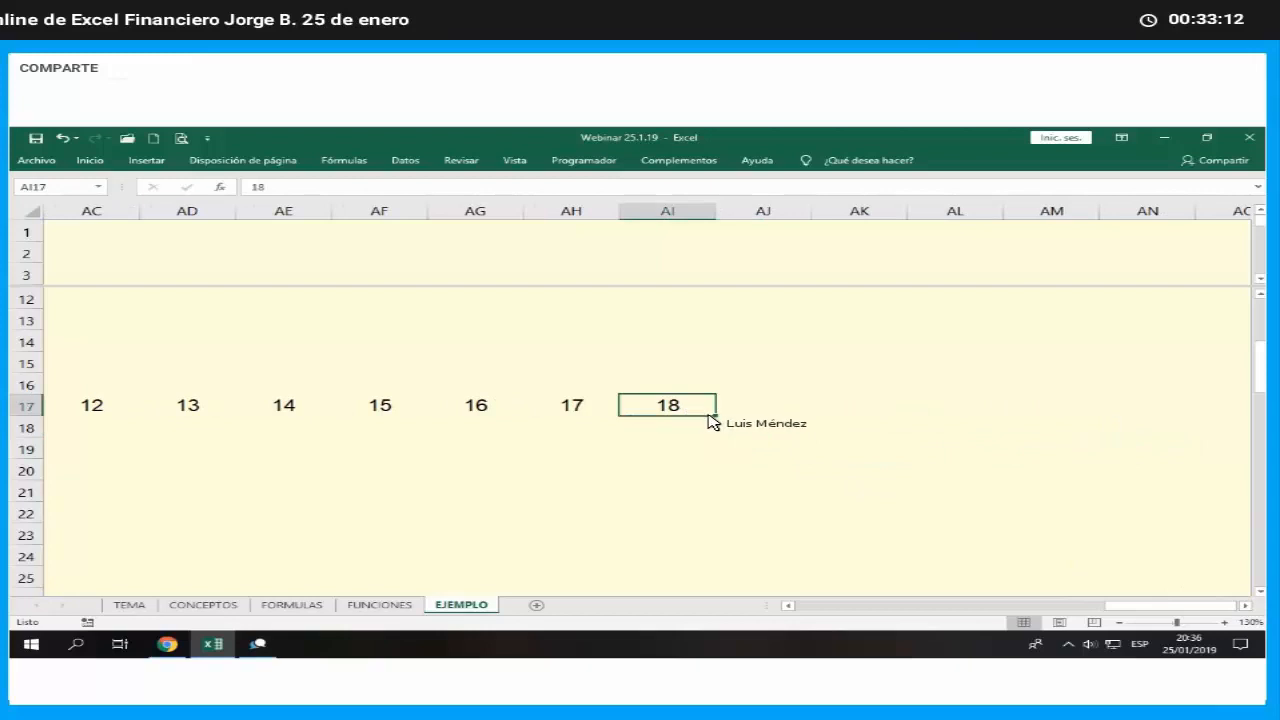
pyautogui.moveTo(736, 418); pyautogui.dragTo(1164, 424)
pyautogui.click(1148, 492)
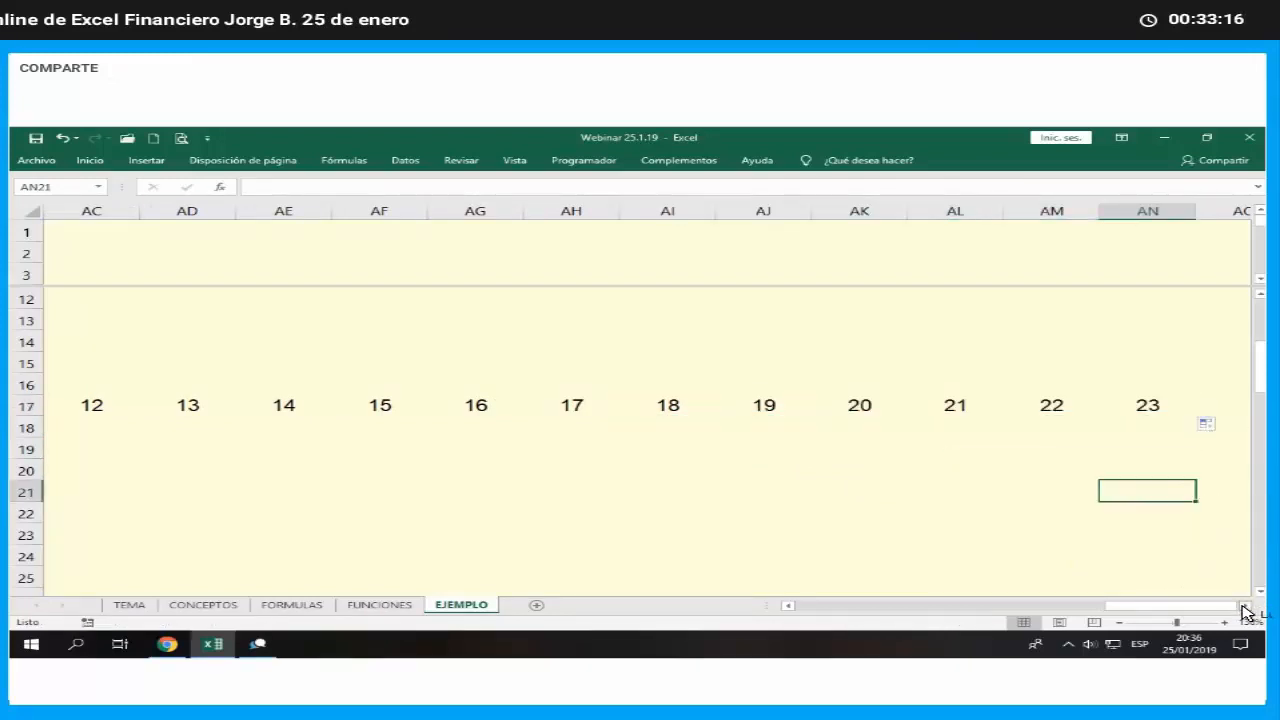
# - Extend the month series in row 17 from 23 in AN17 to 24 in AO17
pyautogui.click(1245, 605)
pyautogui.click(1083, 421)
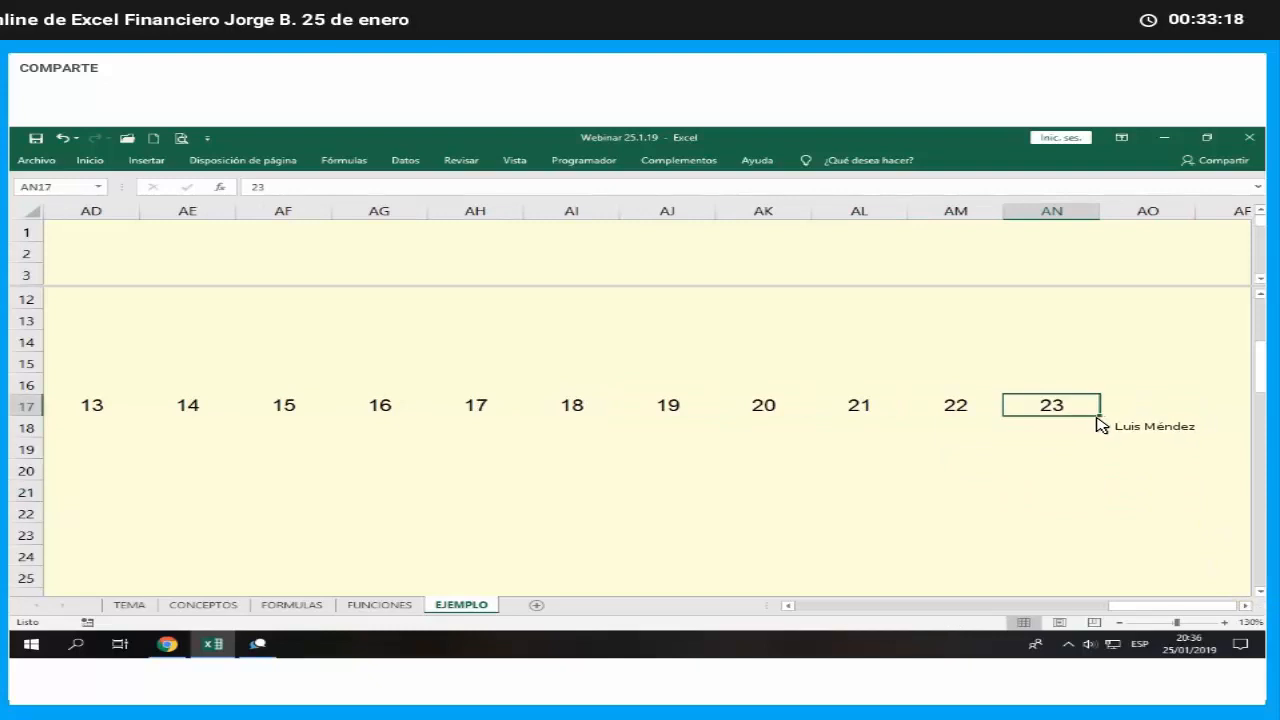
# - Shade the month header cells Q17 to AO17 light gold and apply borders around every cell
pyautogui.moveTo(1140, 423); pyautogui.dragTo(245, 412)
pyautogui.click(1165, 469)
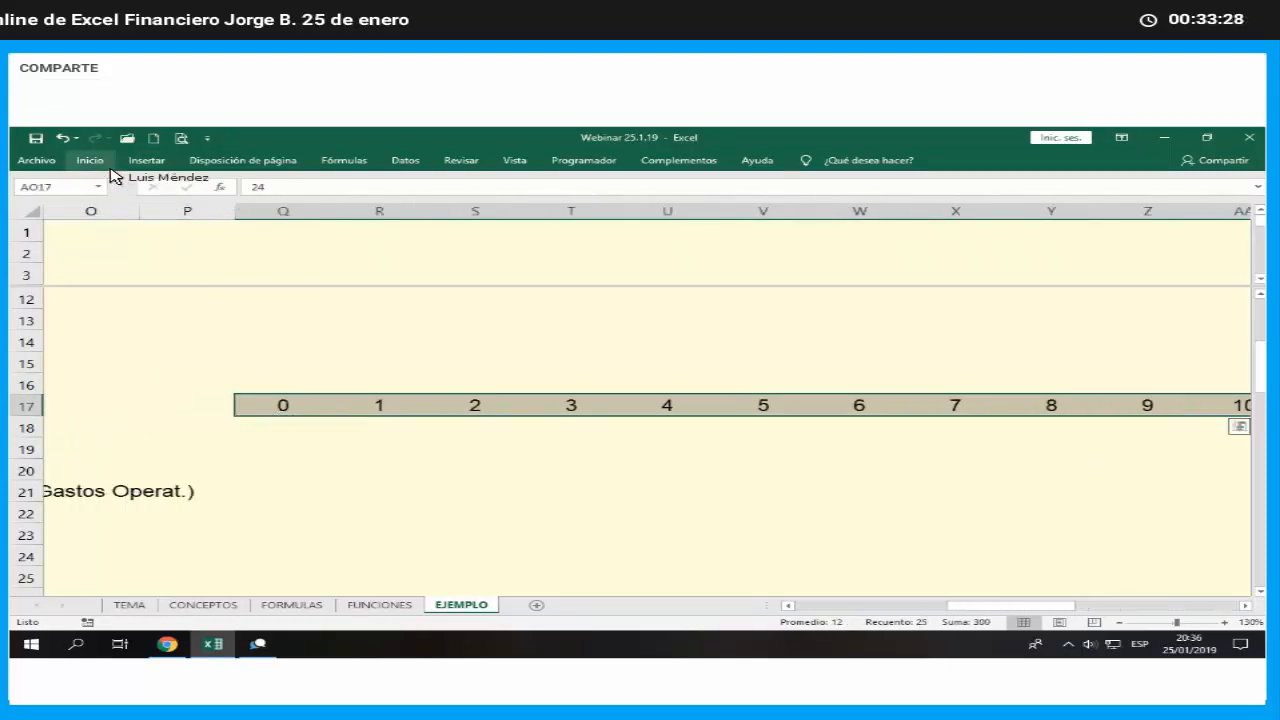
pyautogui.click(248, 210)
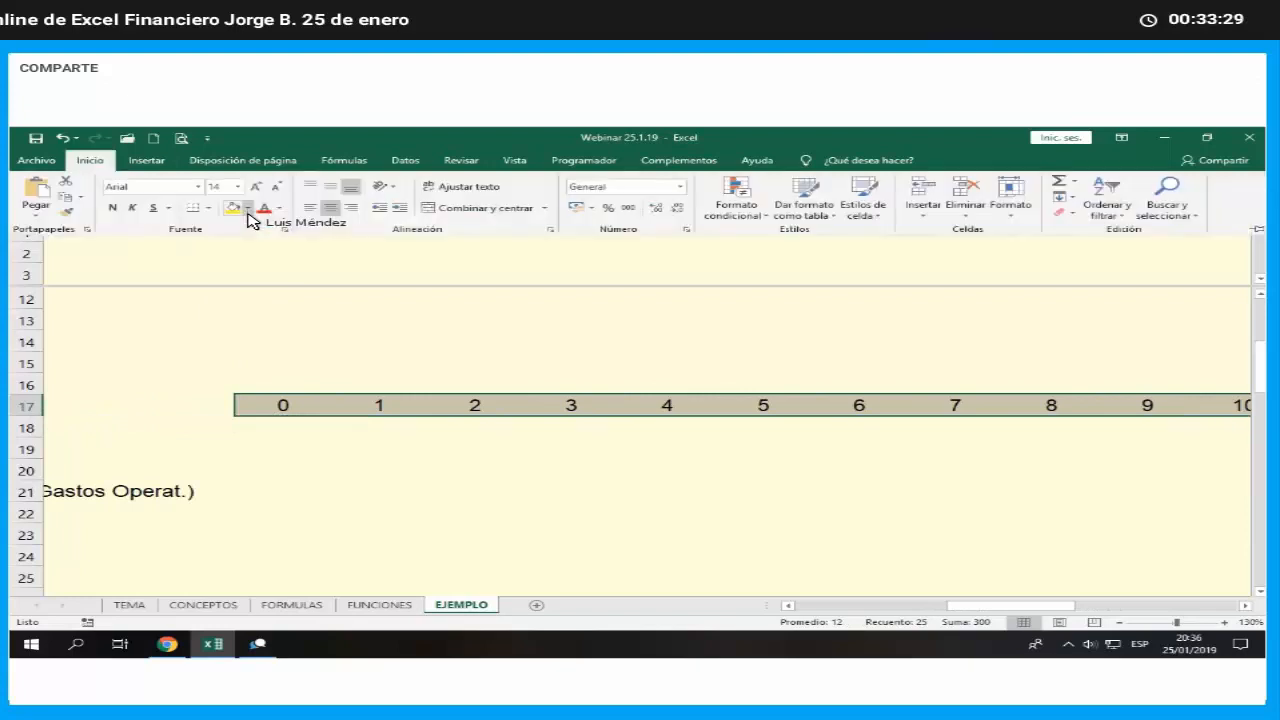
pyautogui.click(288, 266)
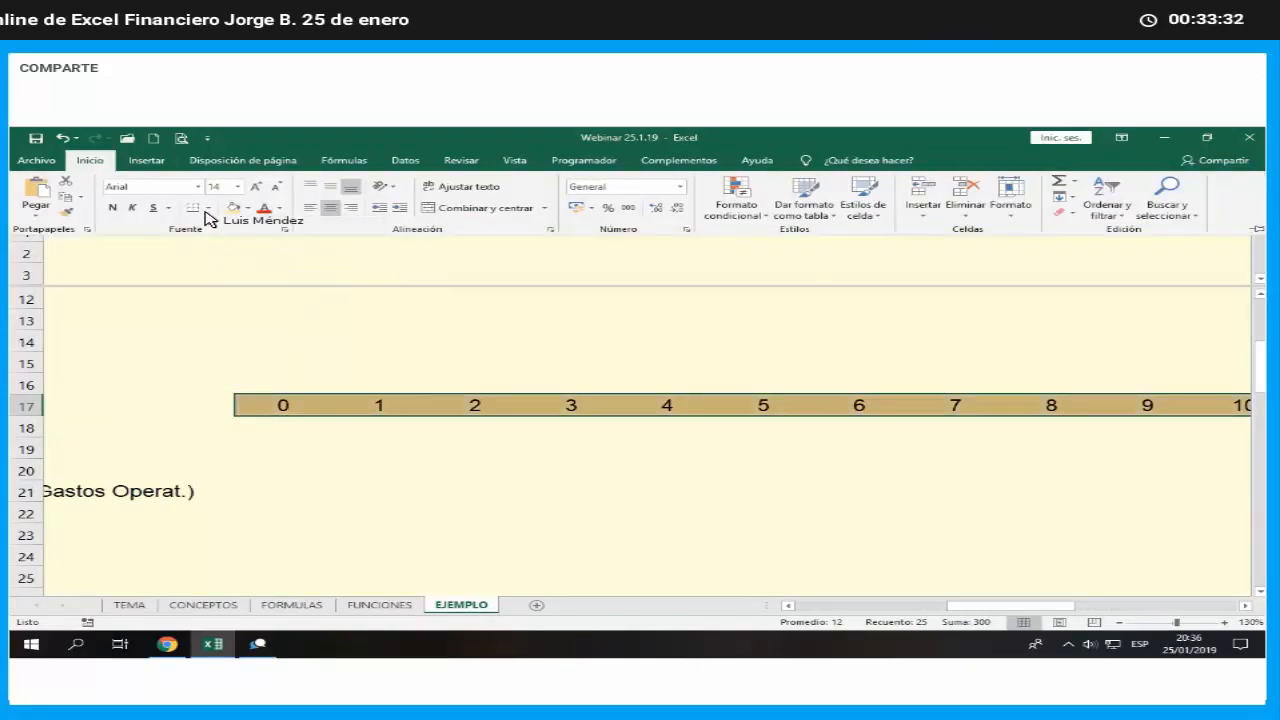
pyautogui.click(208, 208)
pyautogui.click(215, 336)
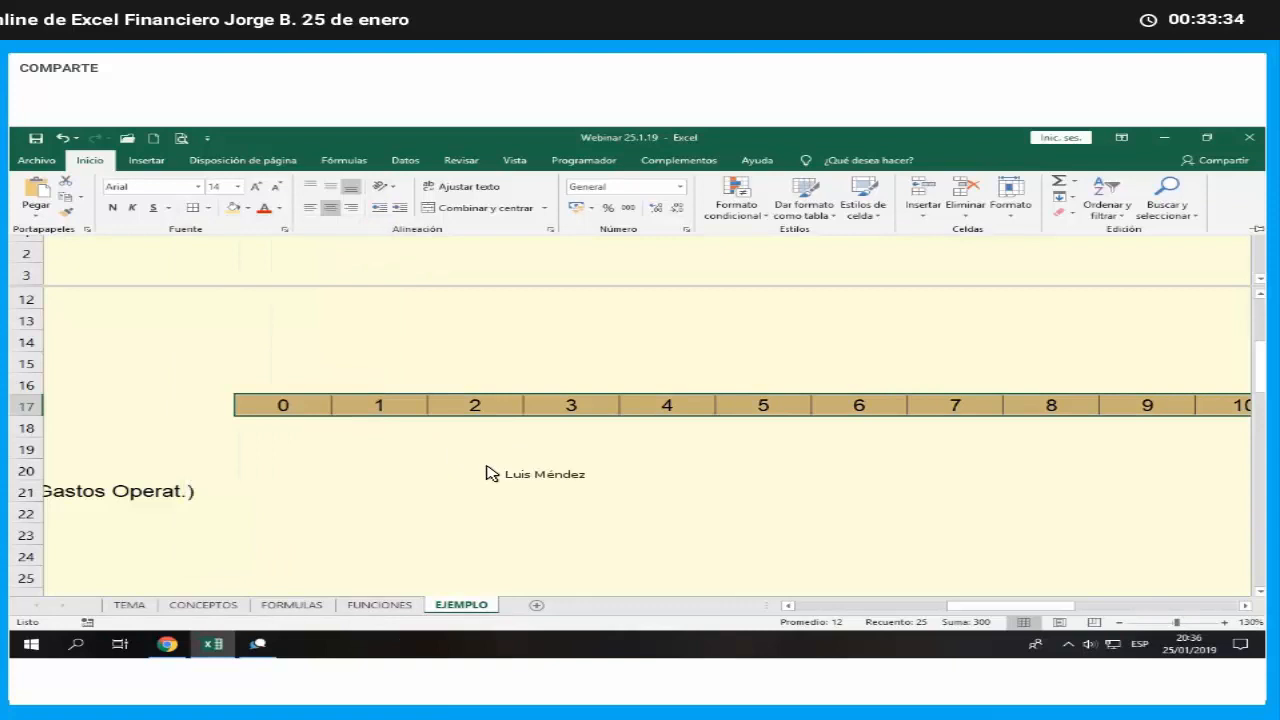
pyautogui.click(668, 472)
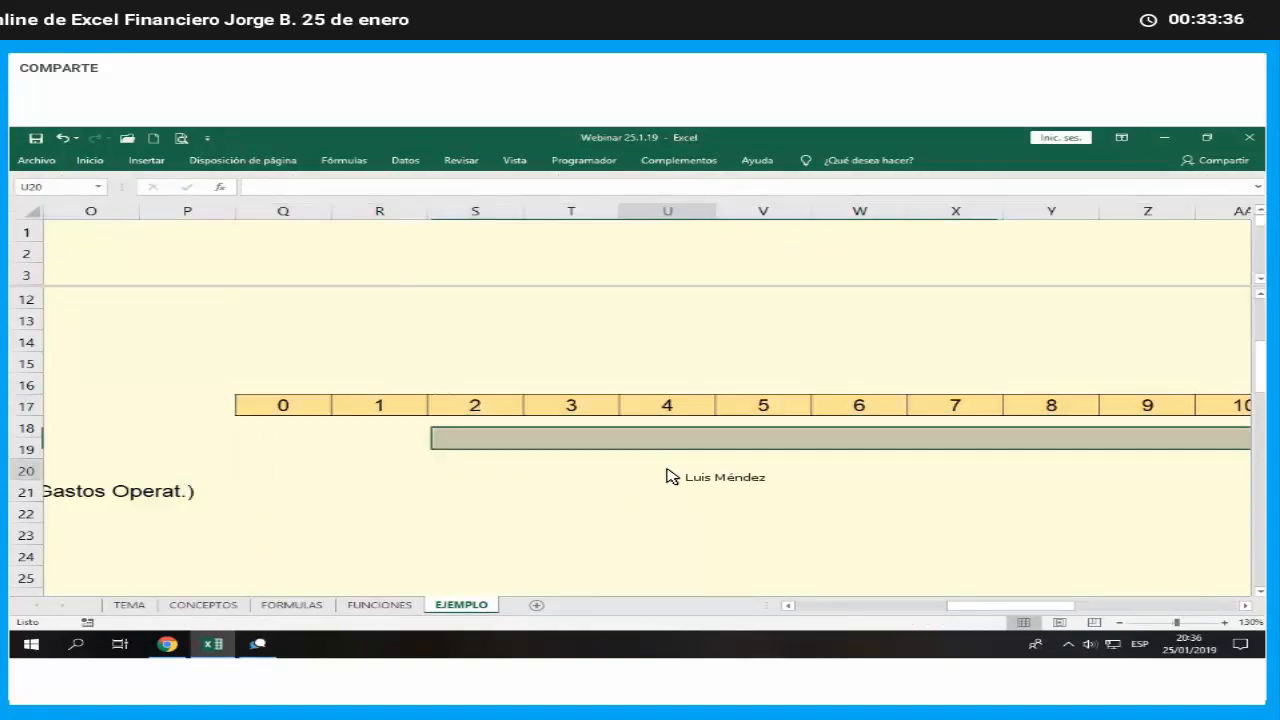
# - Examine the cash flow row labels in column I against the month header in row 17
pyautogui.press('Left')
pyautogui.press('Left')
pyautogui.press('Left')
pyautogui.press('Left')
pyautogui.press('Left')
pyautogui.press('Left')
pyautogui.press('Left')
pyautogui.press('Left')
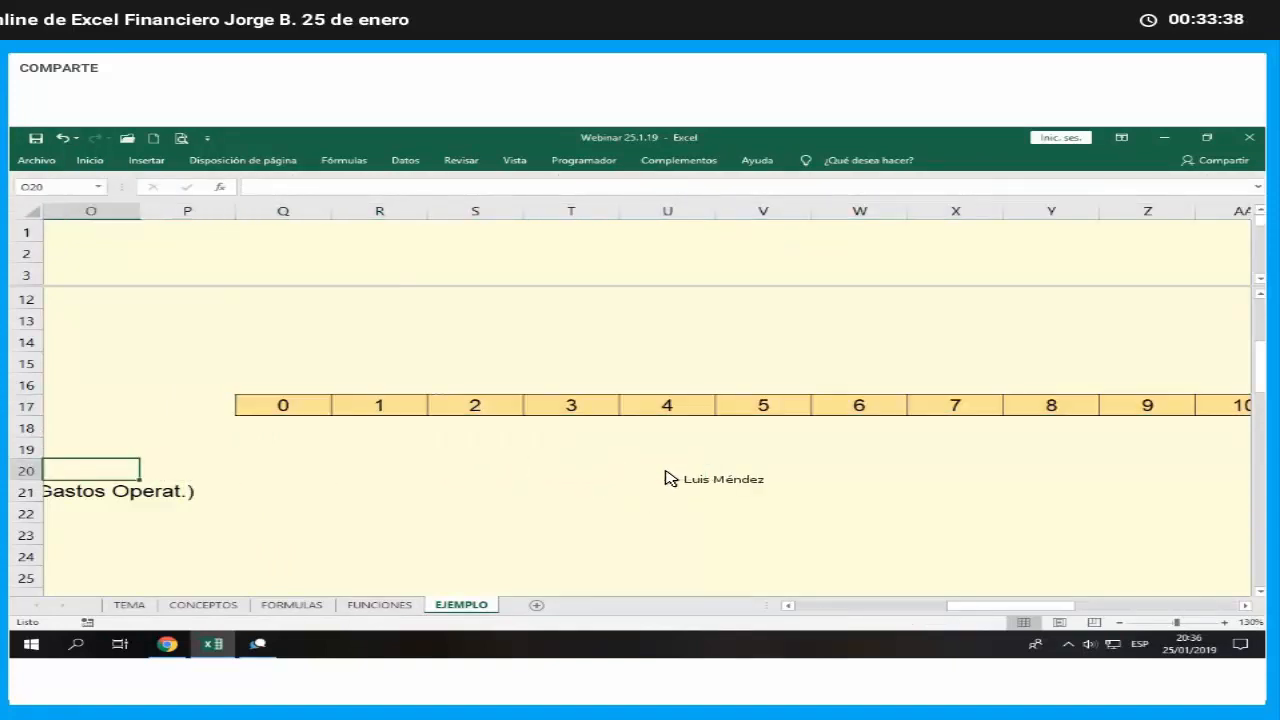
pyautogui.press('Left')
pyautogui.press('Left')
pyautogui.press('Left')
pyautogui.press('Left')
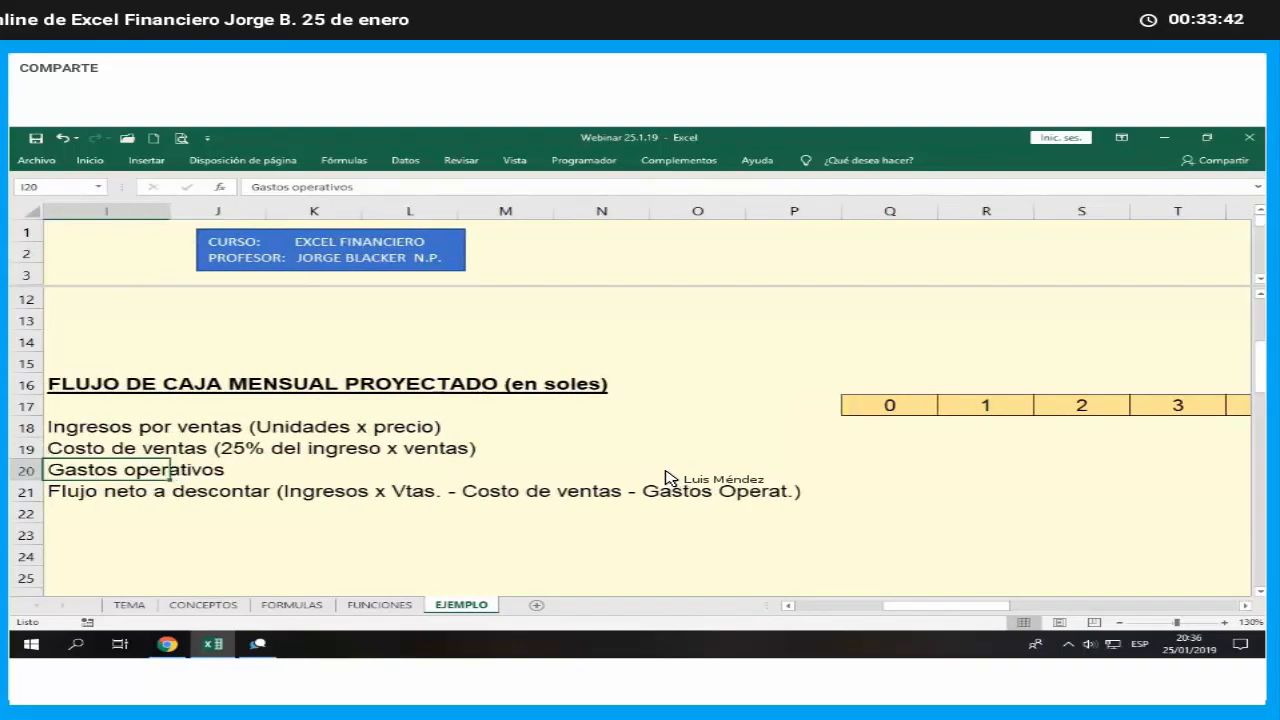
pyautogui.press('Right')
pyautogui.press('Right')
pyautogui.press('Right')
pyautogui.press('Right')
pyautogui.press('Right')
pyautogui.press('Right')
pyautogui.press('Right')
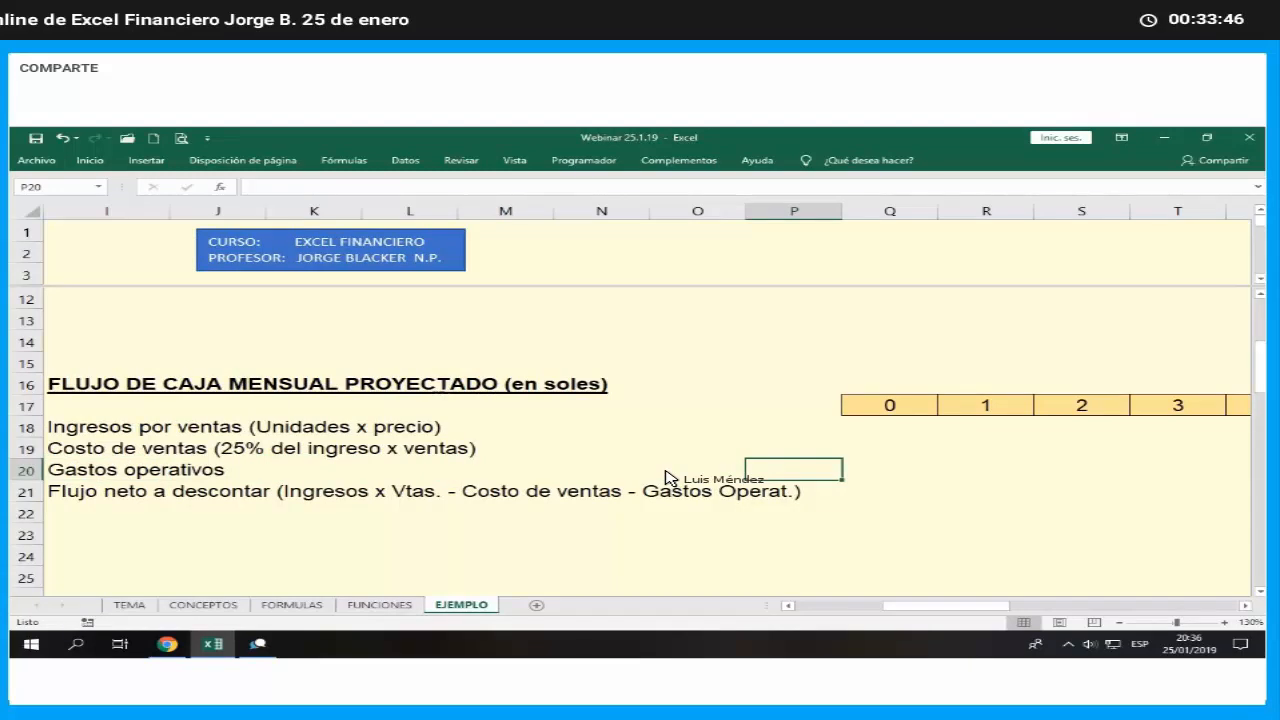
# - Enter the heading PROYECCION MENSUAL DE VENTAS Y PRECIO in Q10, above the month header
pyautogui.press('Right')
pyautogui.press('Up')
pyautogui.press('Up')
pyautogui.press('Up')
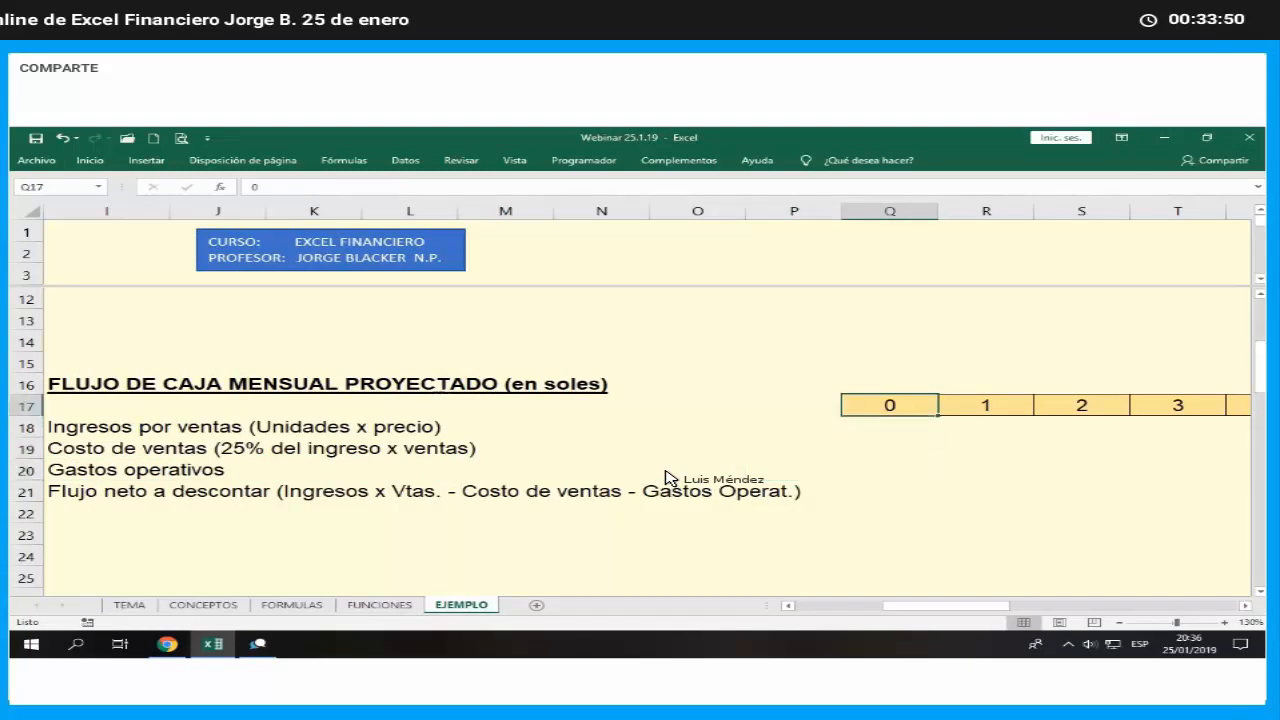
pyautogui.press('Up')
pyautogui.press('Up')
pyautogui.press('Up')
pyautogui.press('Up')
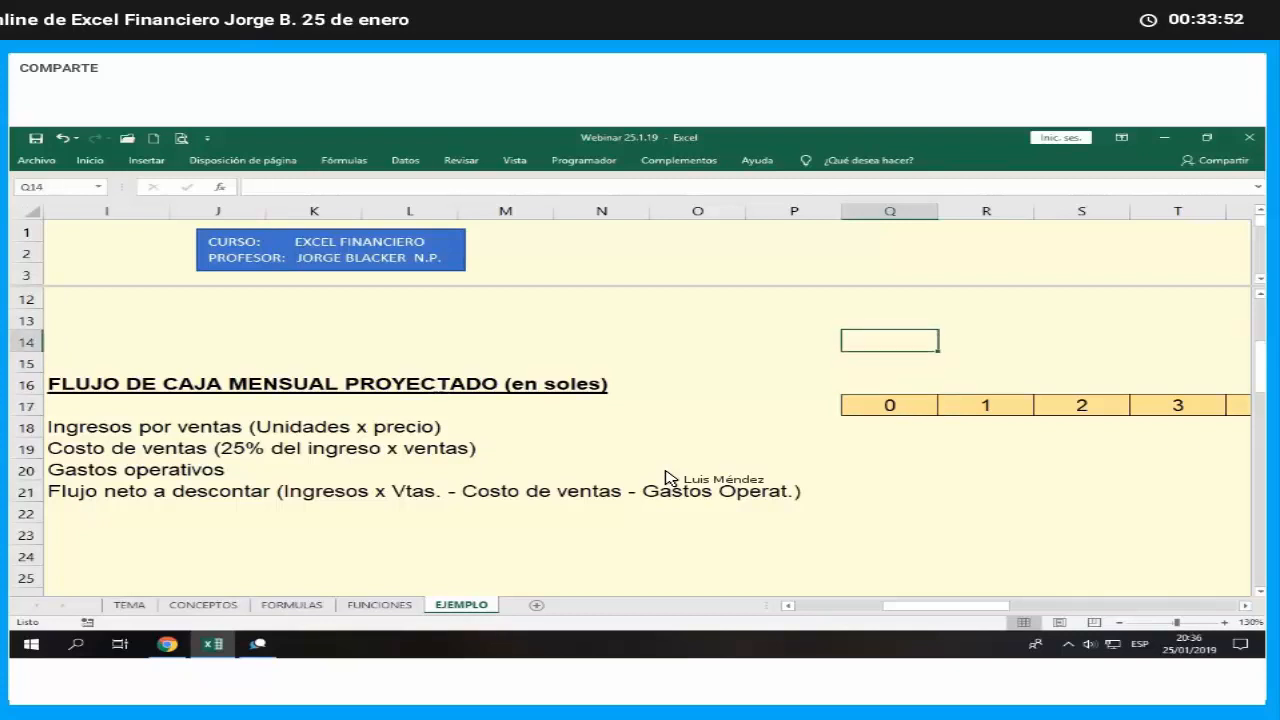
pyautogui.press('Up')
pyautogui.press('Up')
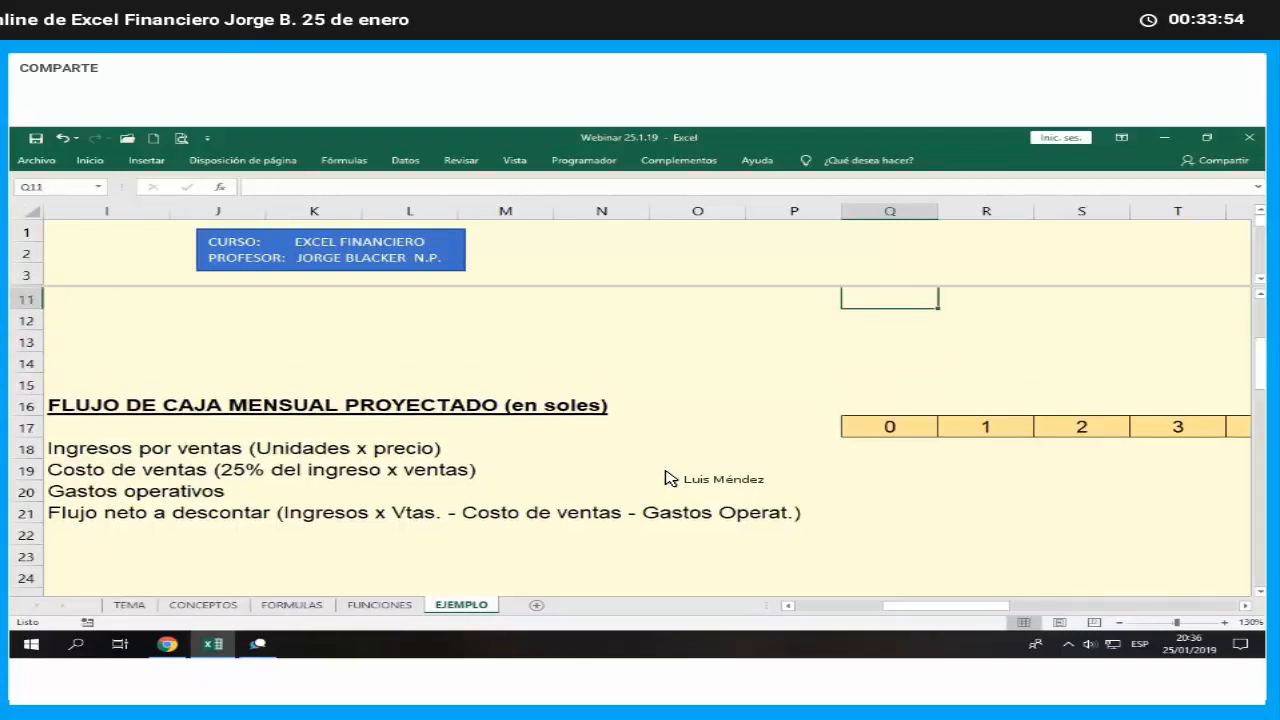
pyautogui.press('Up')
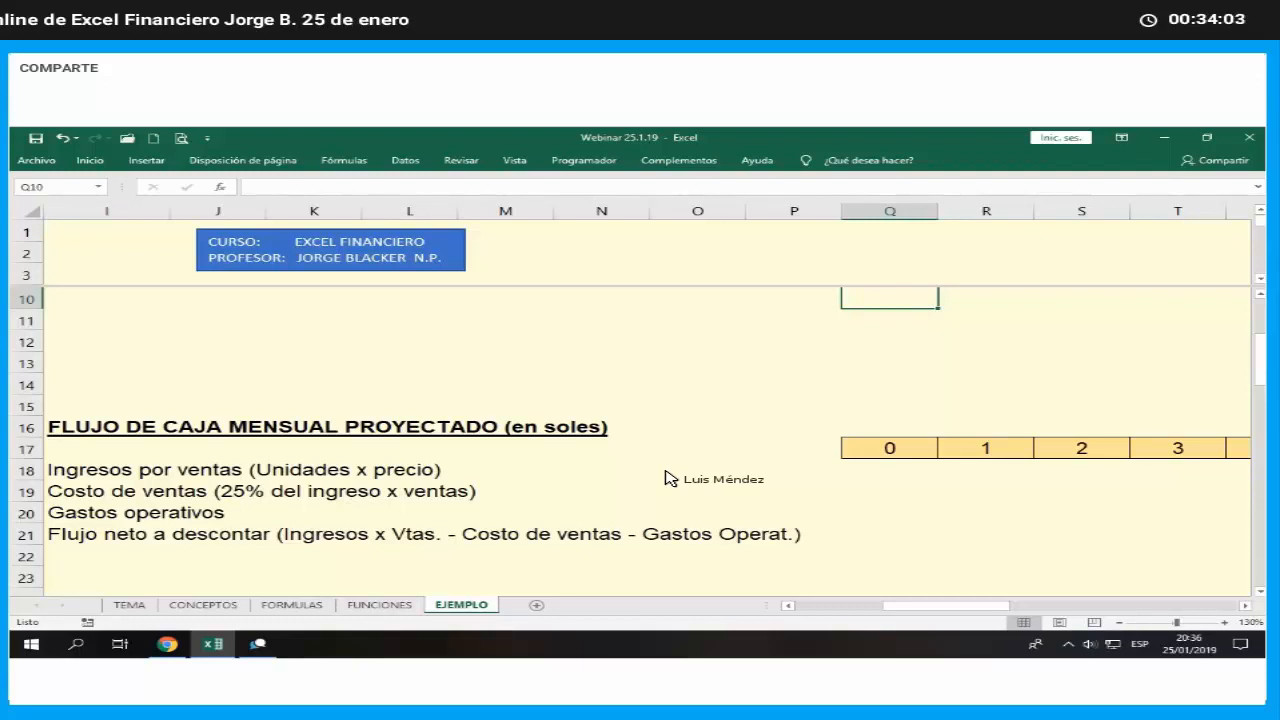
pyautogui.write('PROYECC')
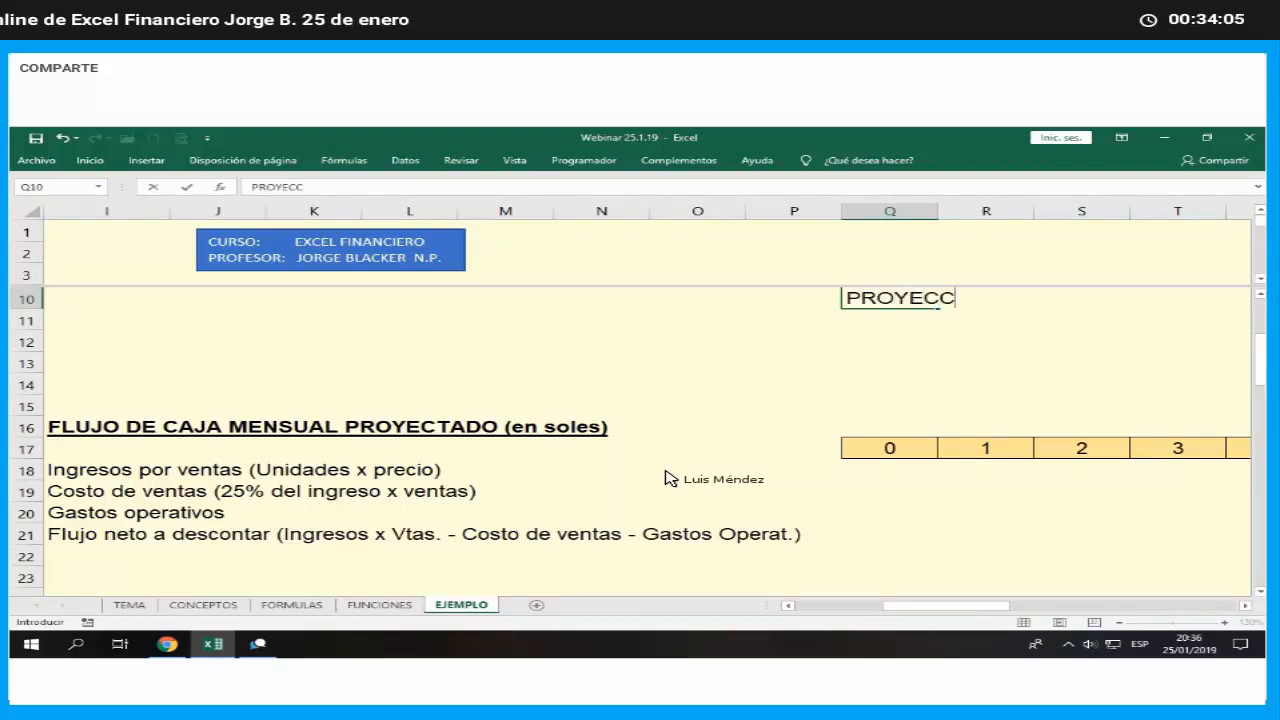
pyautogui.write('ION MENS')
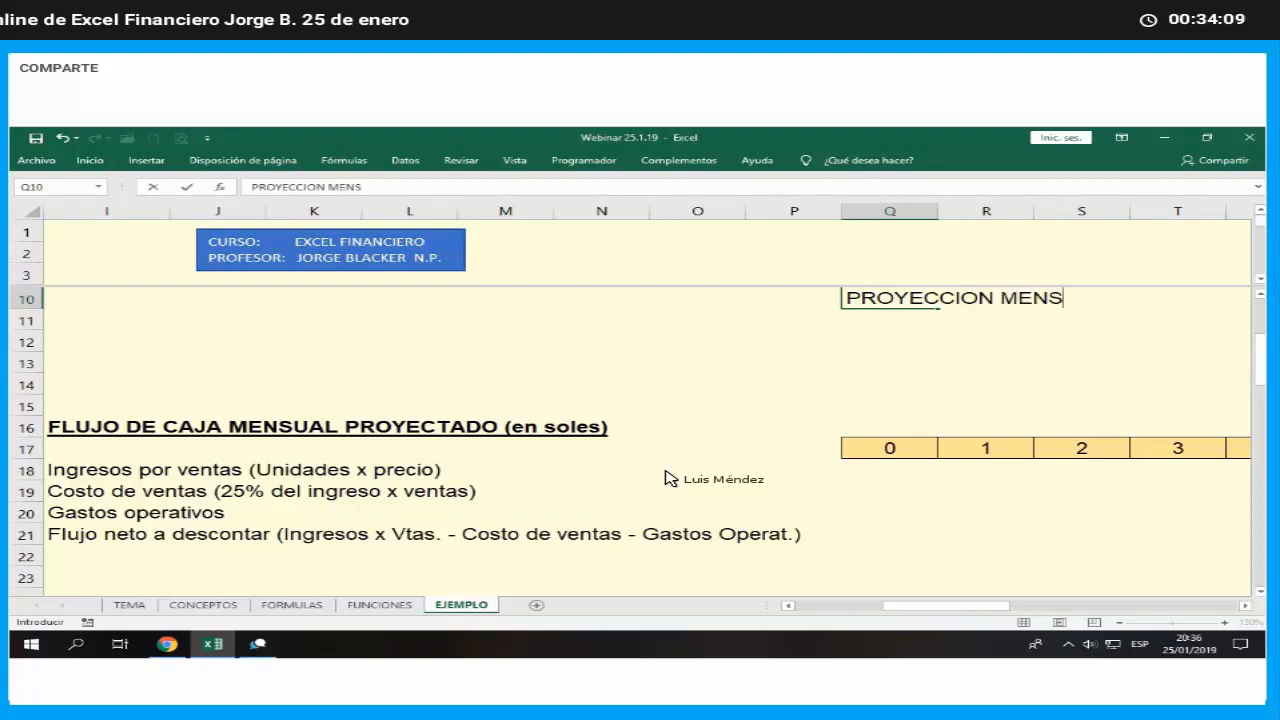
pyautogui.write('UAL DE')
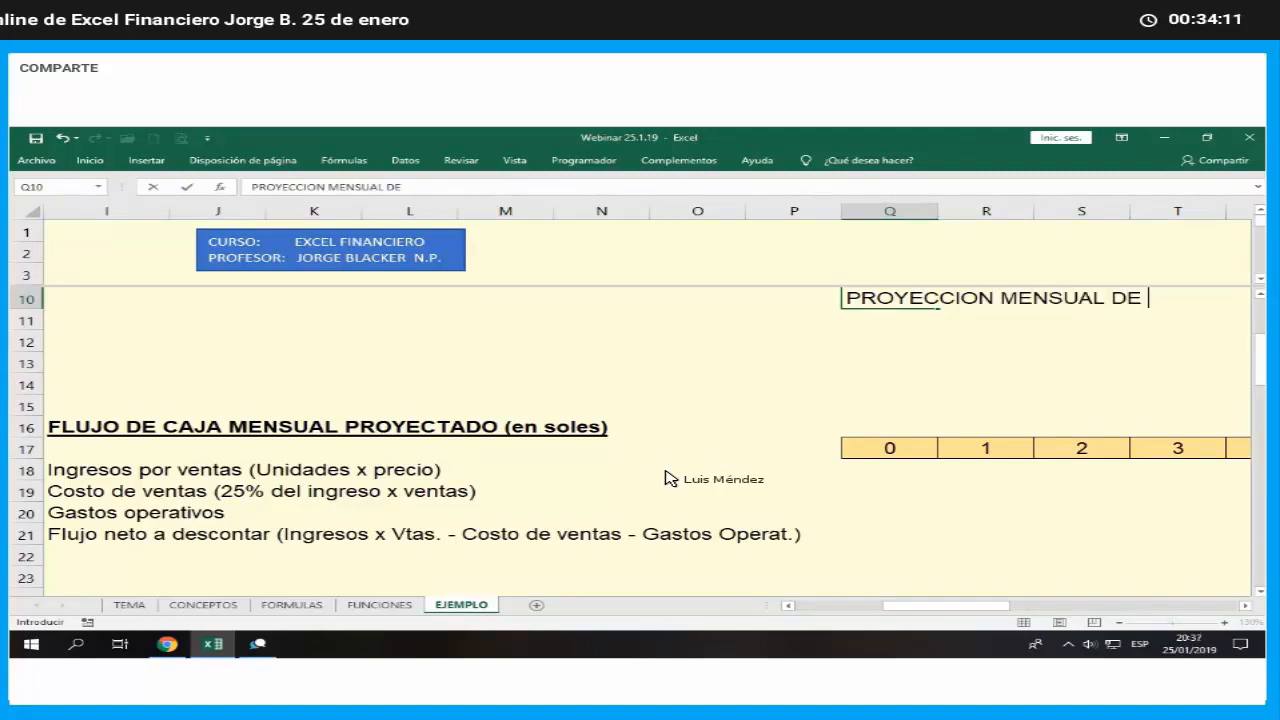
pyautogui.write(' VENTAS')
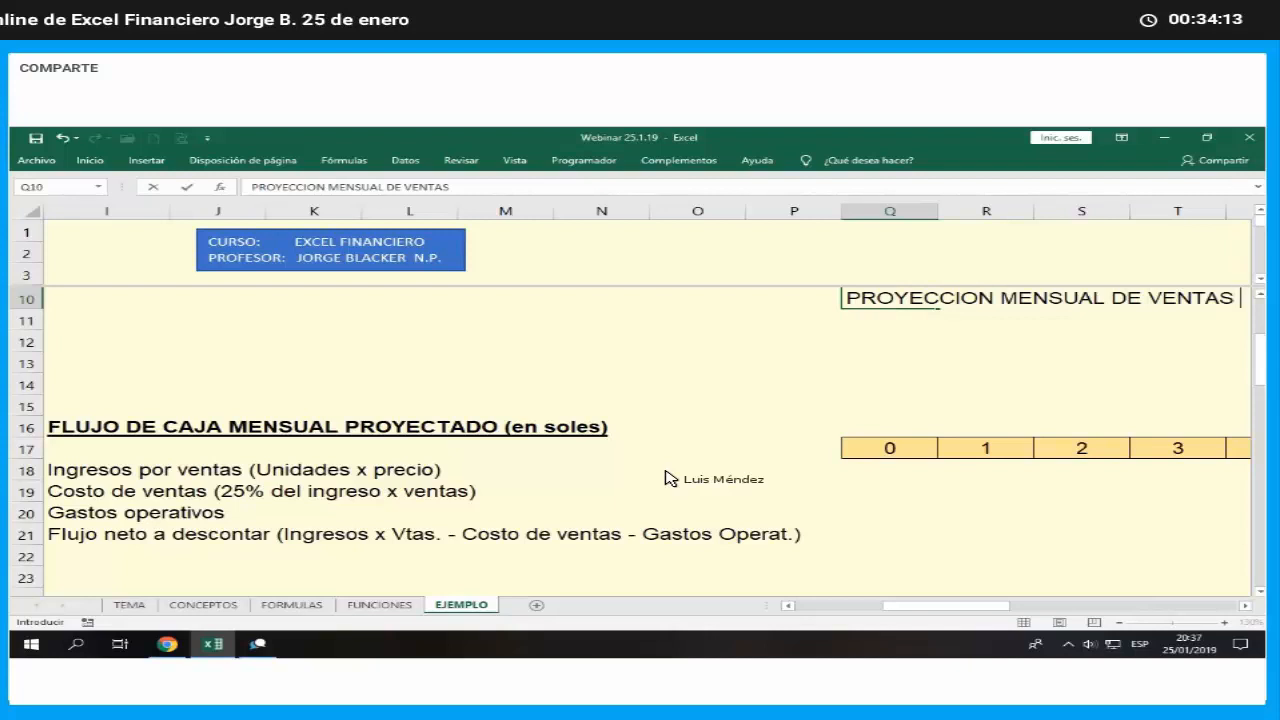
pyautogui.write(' Y PRECIO')
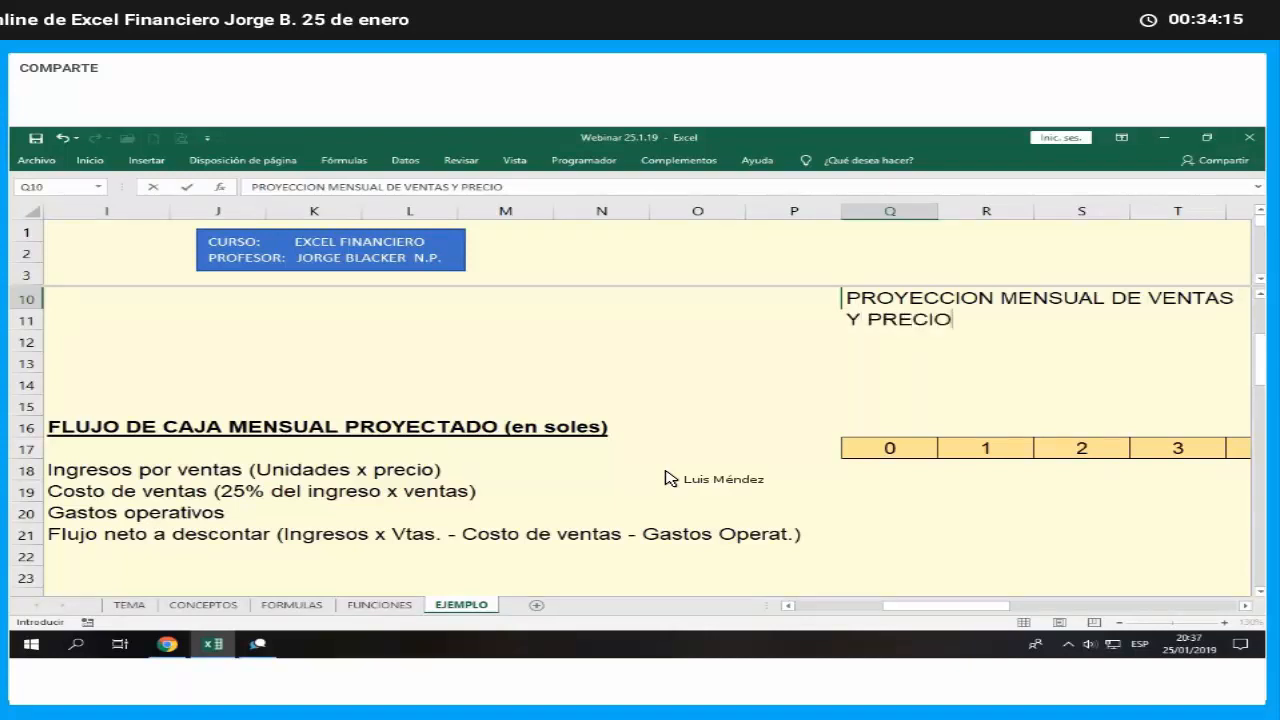
pyautogui.press('Return')
# - Make the sales and price projection heading in Q10 bold and underlined
pyautogui.press('Right')
pyautogui.press('Right')
pyautogui.press('Right')
pyautogui.press('Right')
pyautogui.press('Right')
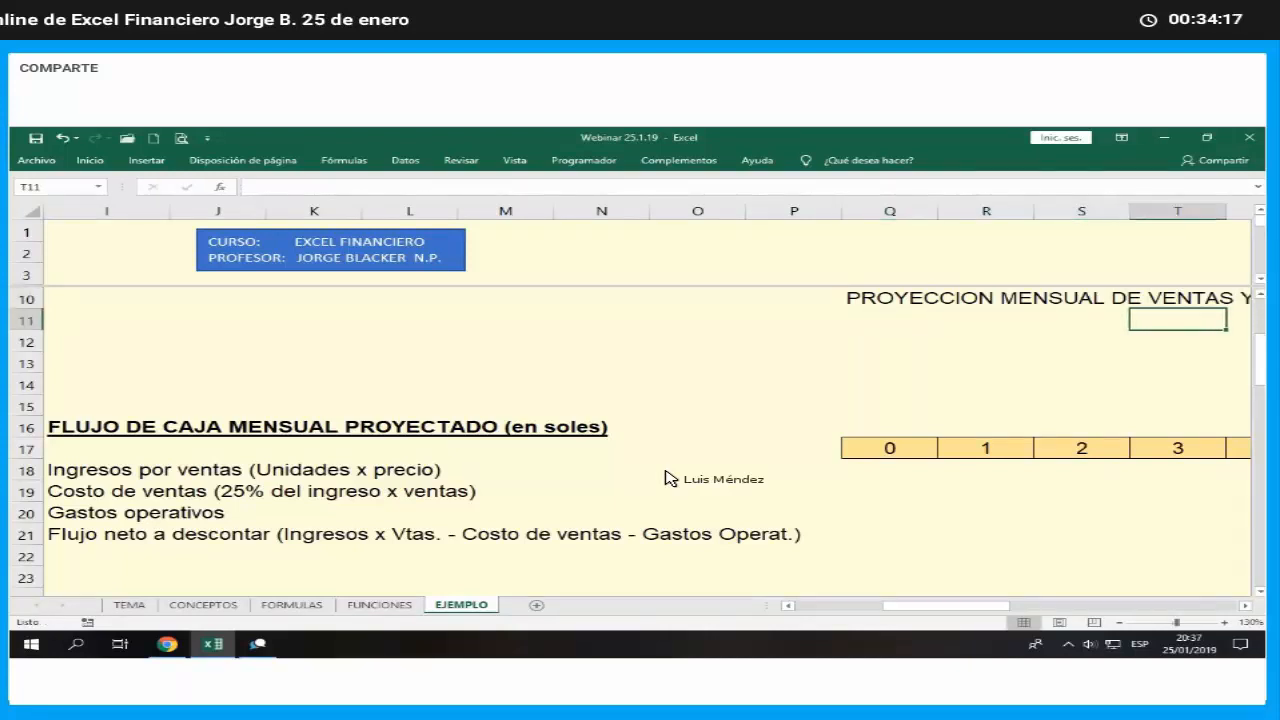
pyautogui.click(658, 307)
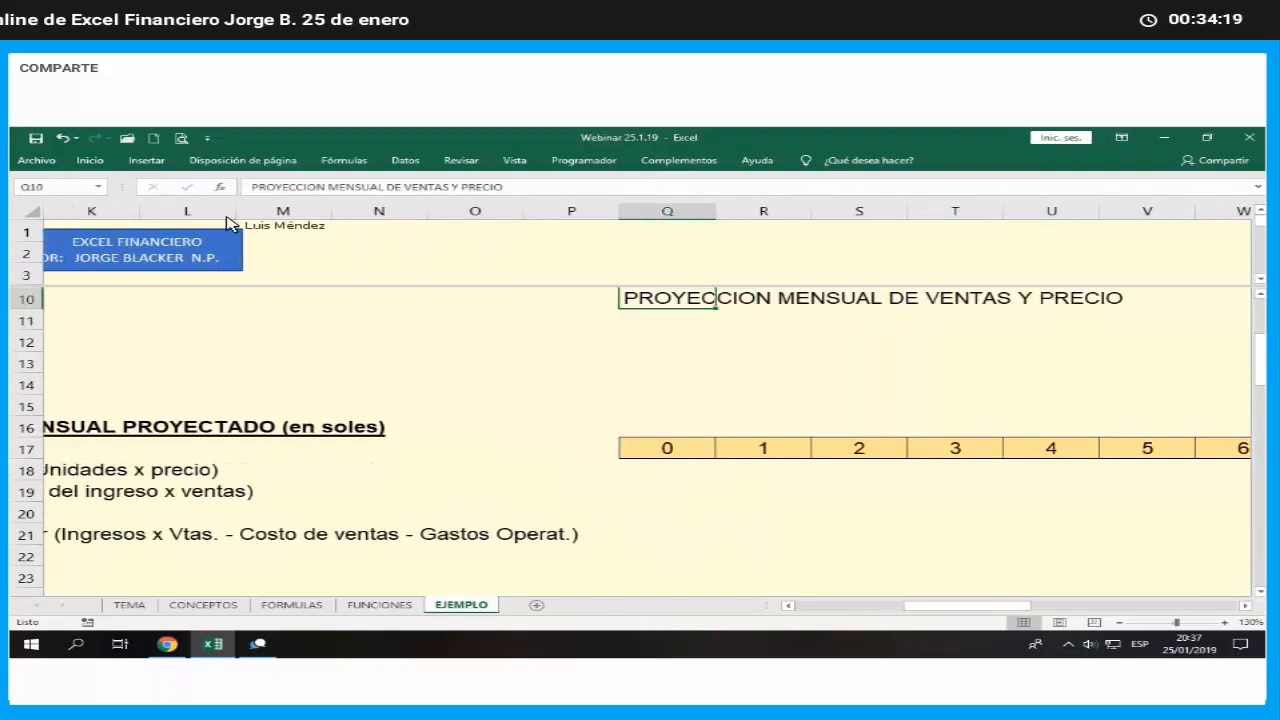
pyautogui.click(90, 160)
pyautogui.click(113, 203)
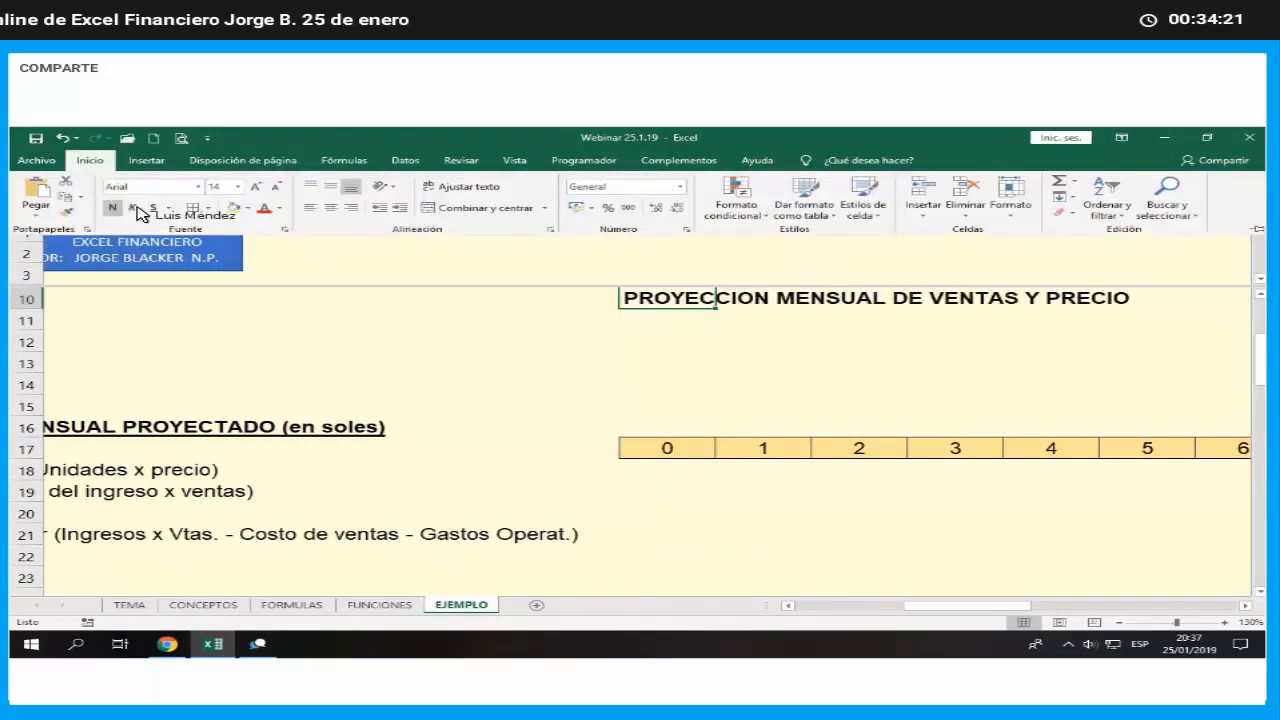
pyautogui.click(152, 203)
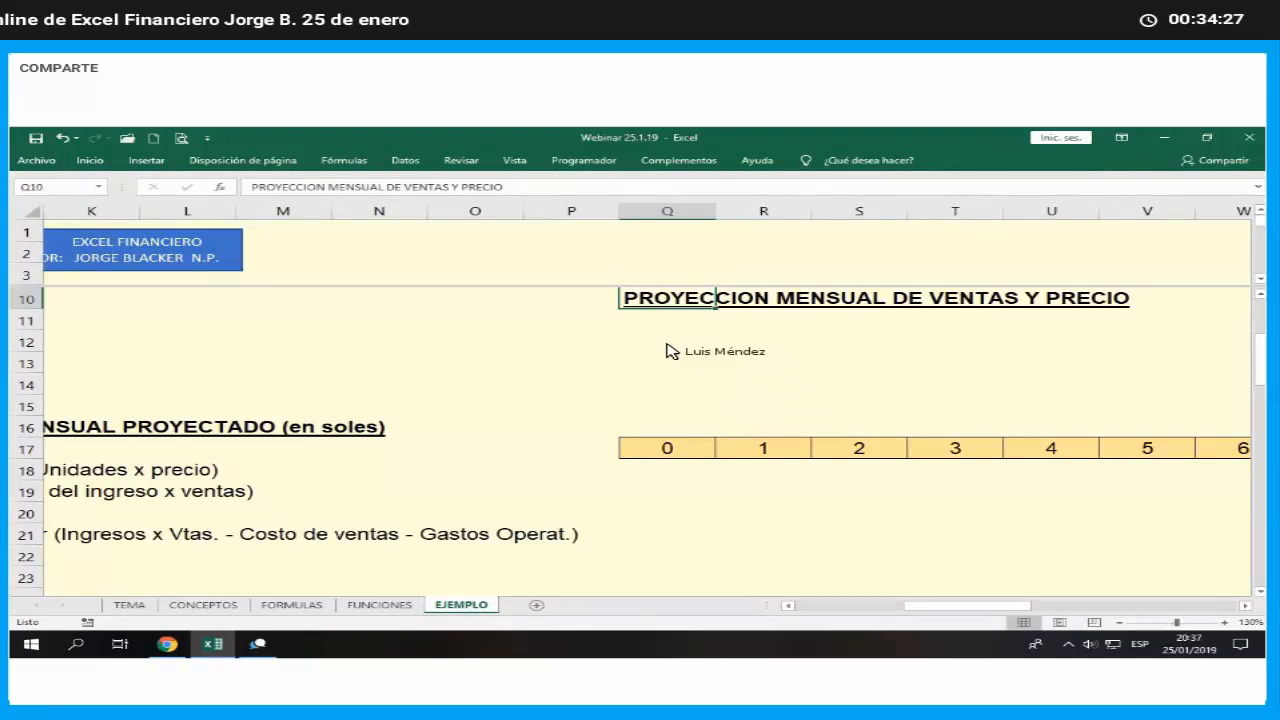
# - Copy the month header cells 1 to 24 from R17:AO17 and paste them starting at R11, under the projection heading
pyautogui.click(760, 452)
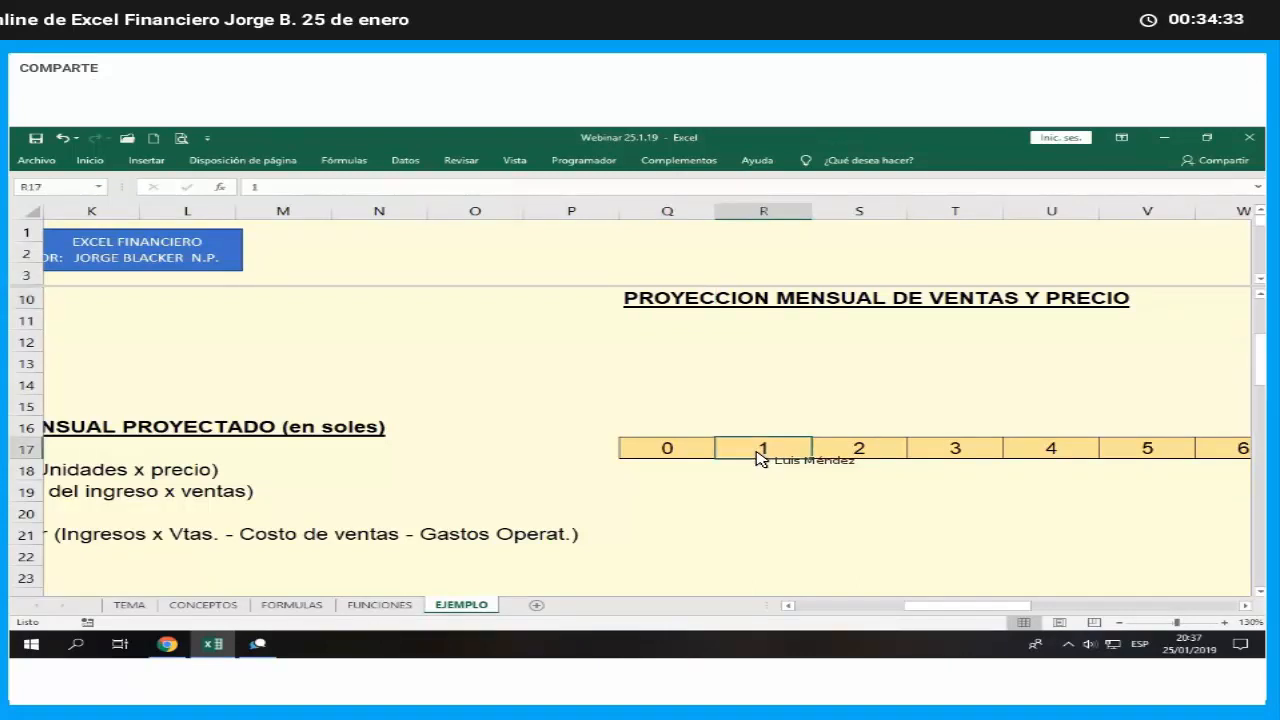
pyautogui.moveTo(760, 456); pyautogui.dragTo(1180, 450)
pyautogui.rightClick(1065, 449)
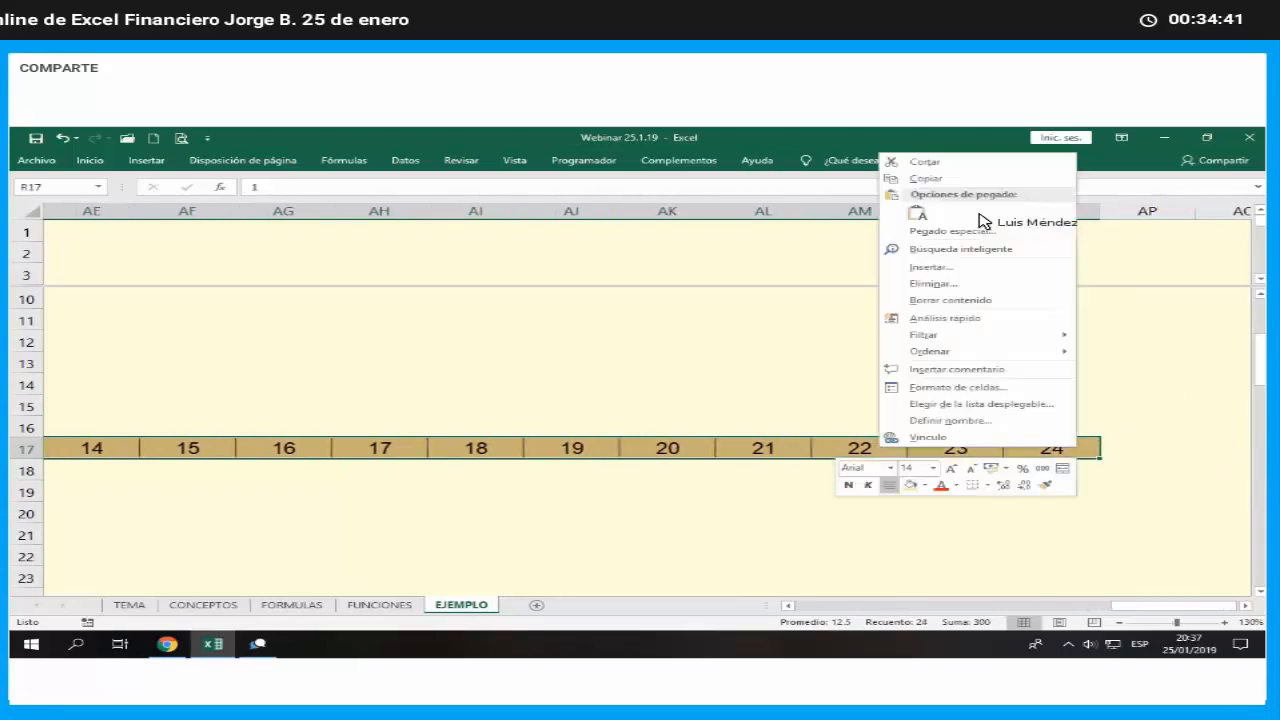
pyautogui.click(910, 180)
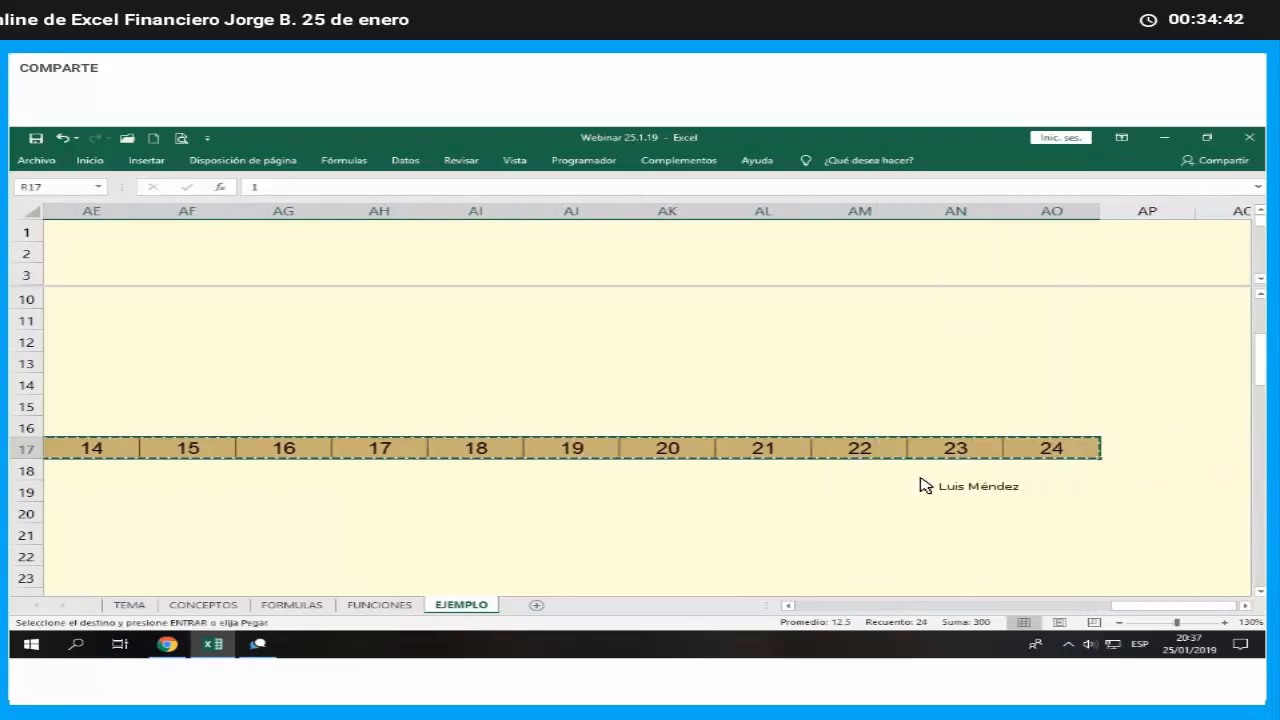
pyautogui.click(855, 605)
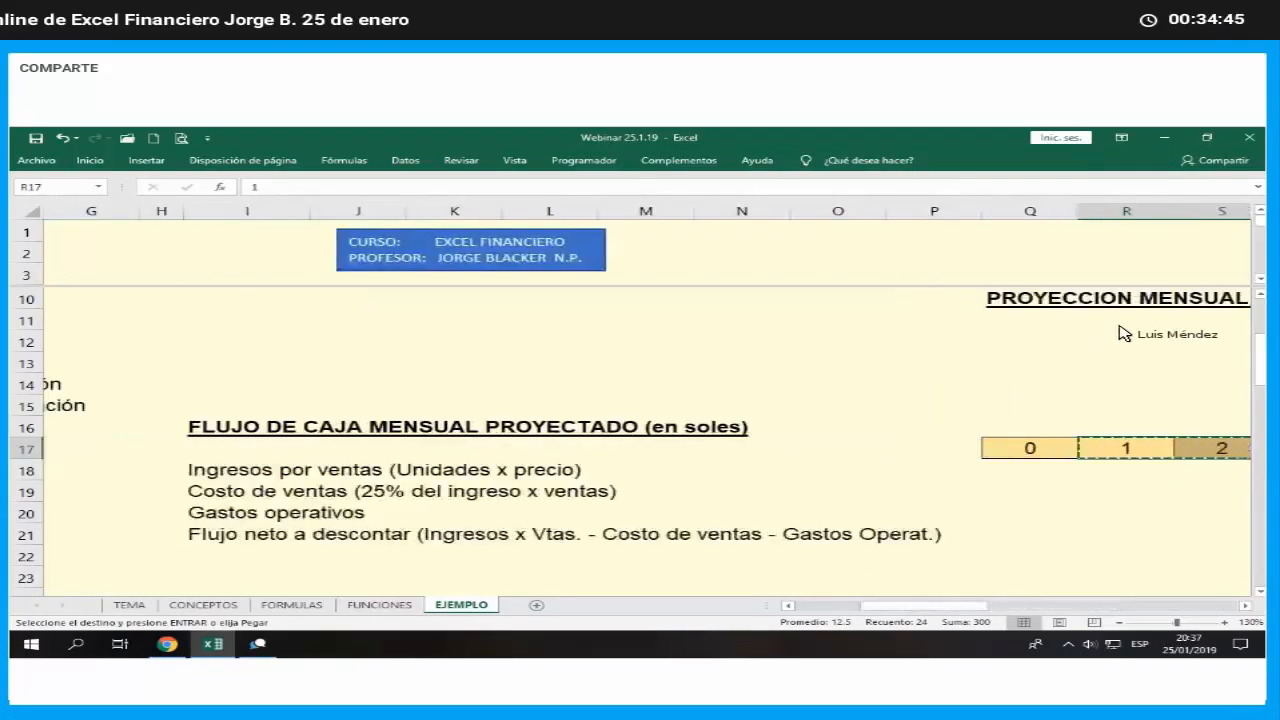
pyautogui.rightClick(1126, 320)
pyautogui.click(958, 388)
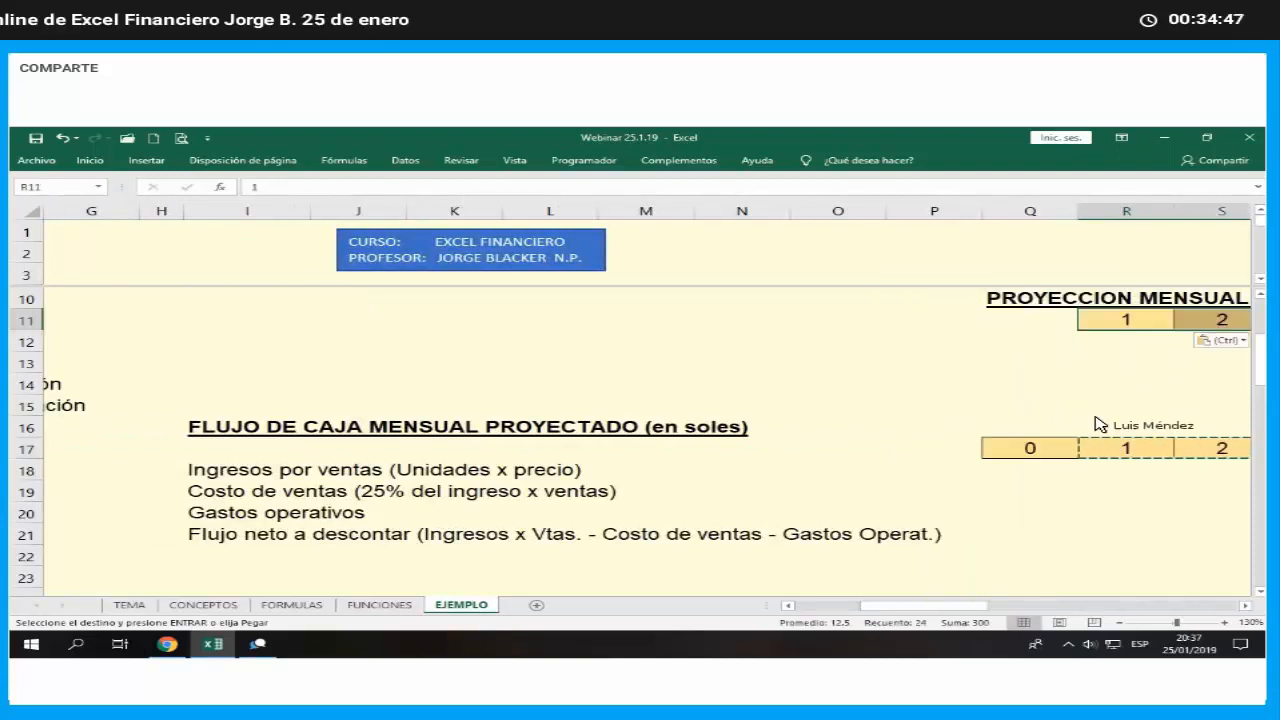
pyautogui.press('Escape')
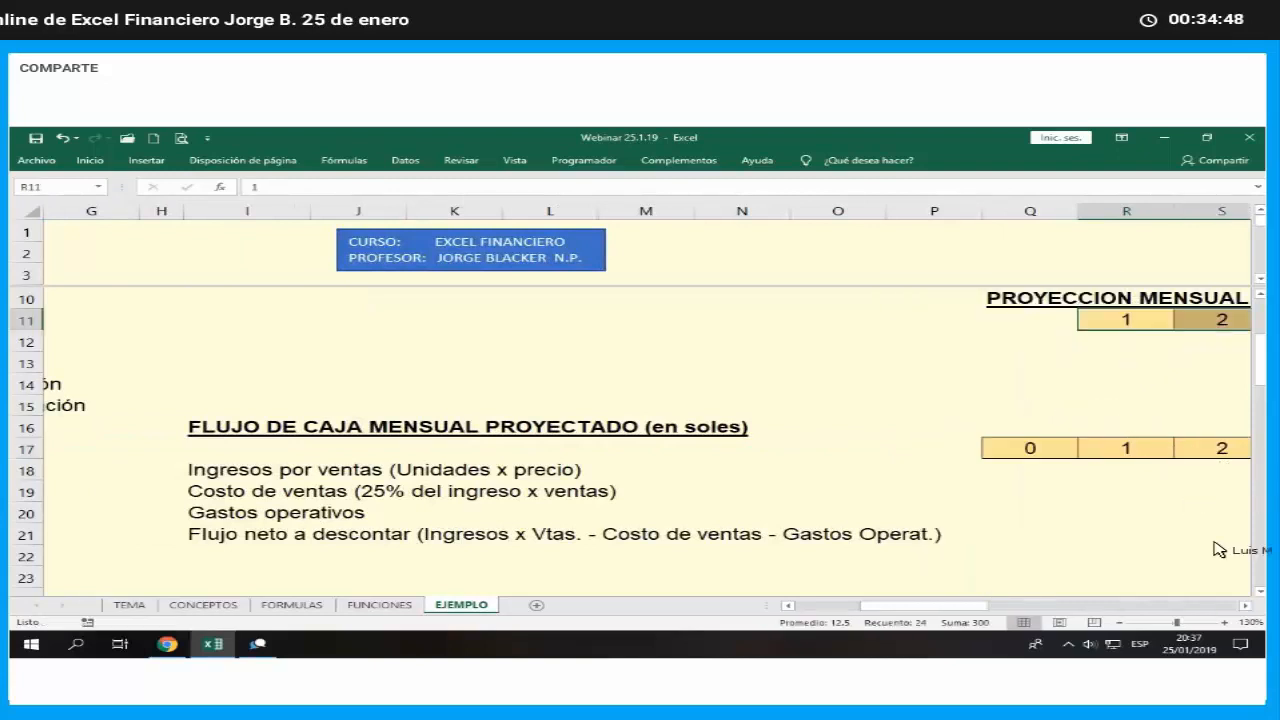
# - Enter the row labels Unidades in Q12 and Precio in Q13, below the sales and price projection heading
pyautogui.click(1246, 606)
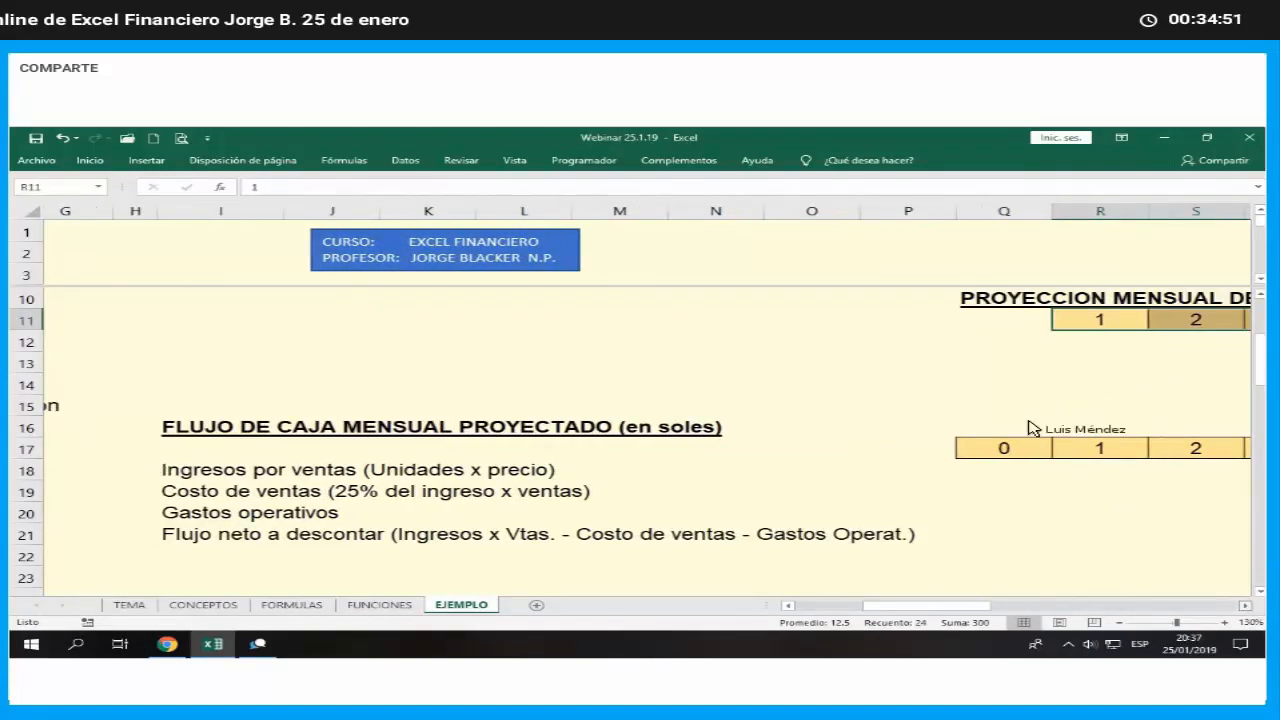
pyautogui.click(1042, 376)
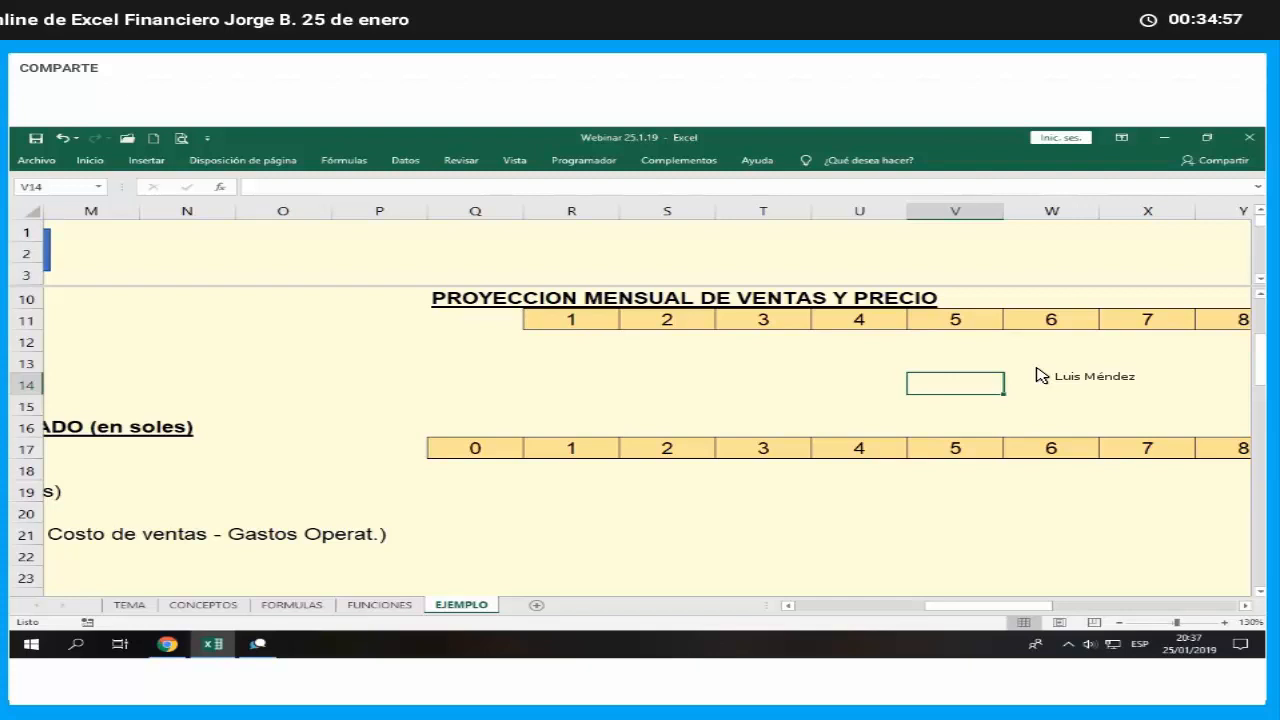
pyautogui.press('Left')
pyautogui.press('Left')
pyautogui.press('Left')
pyautogui.press('Left')
pyautogui.press('Left')
pyautogui.press('Up')
pyautogui.press('Up')
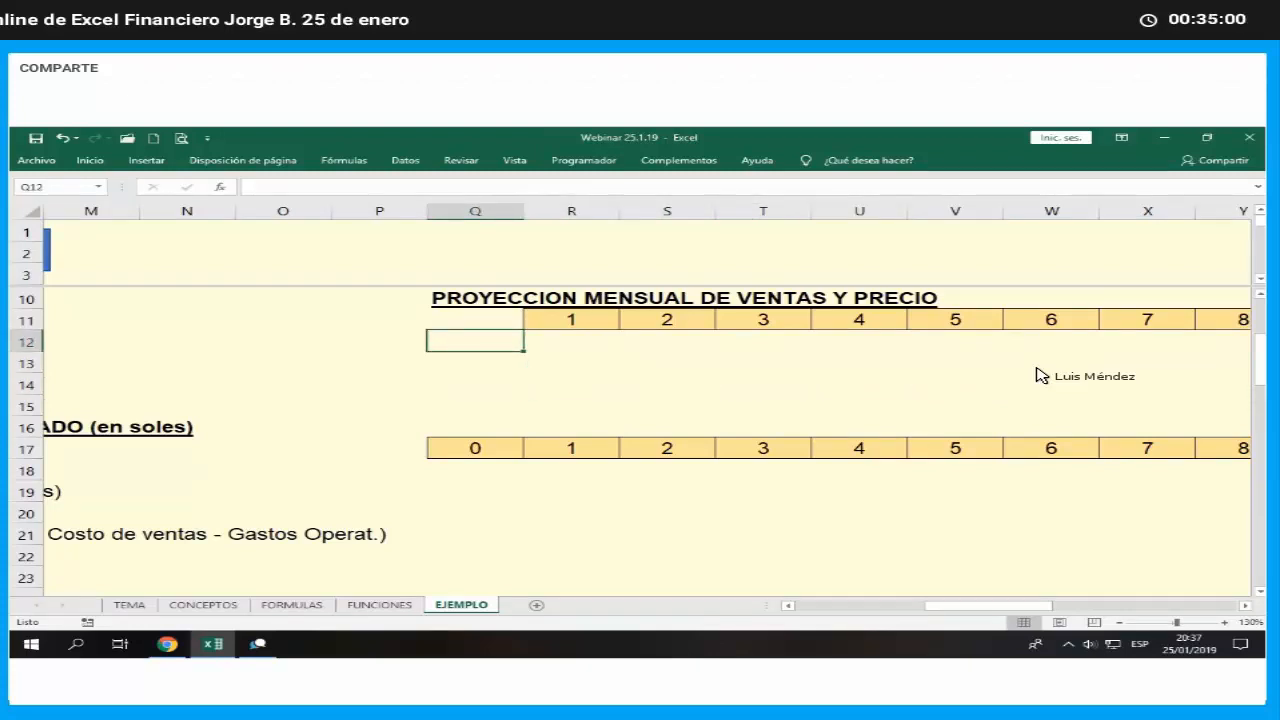
pyautogui.write('uNIDADE')
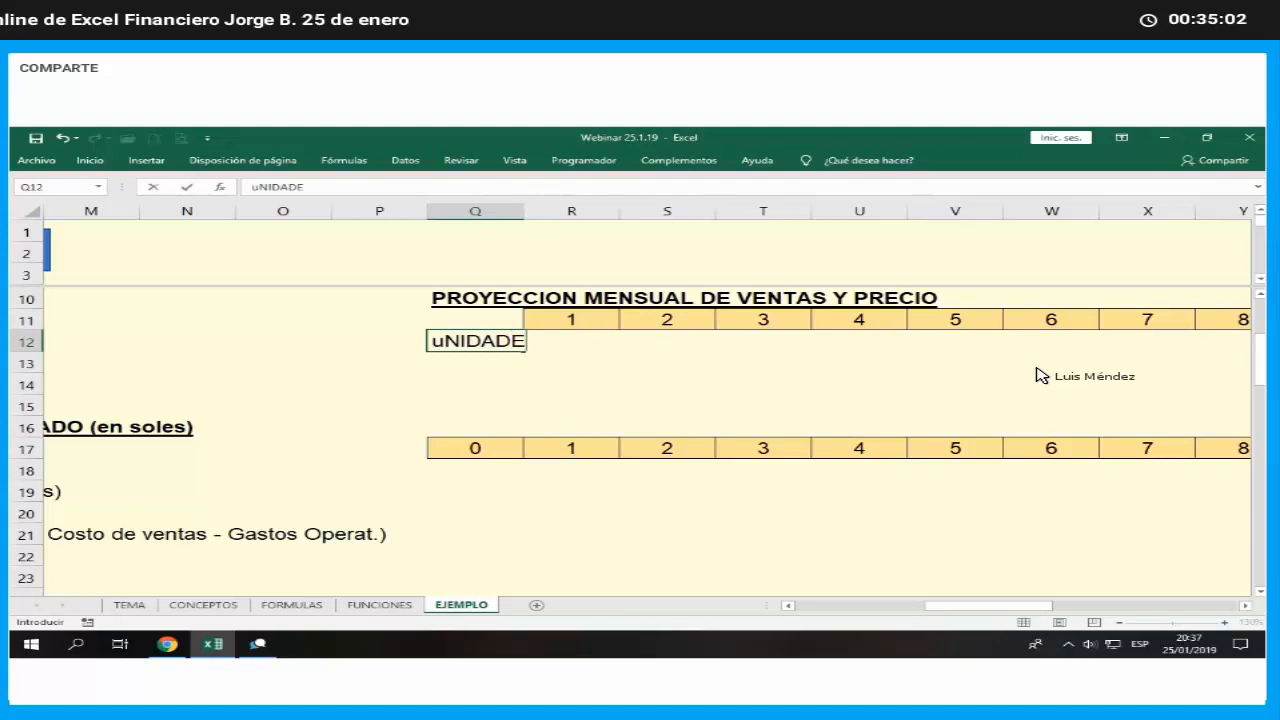
pyautogui.press('Escape')
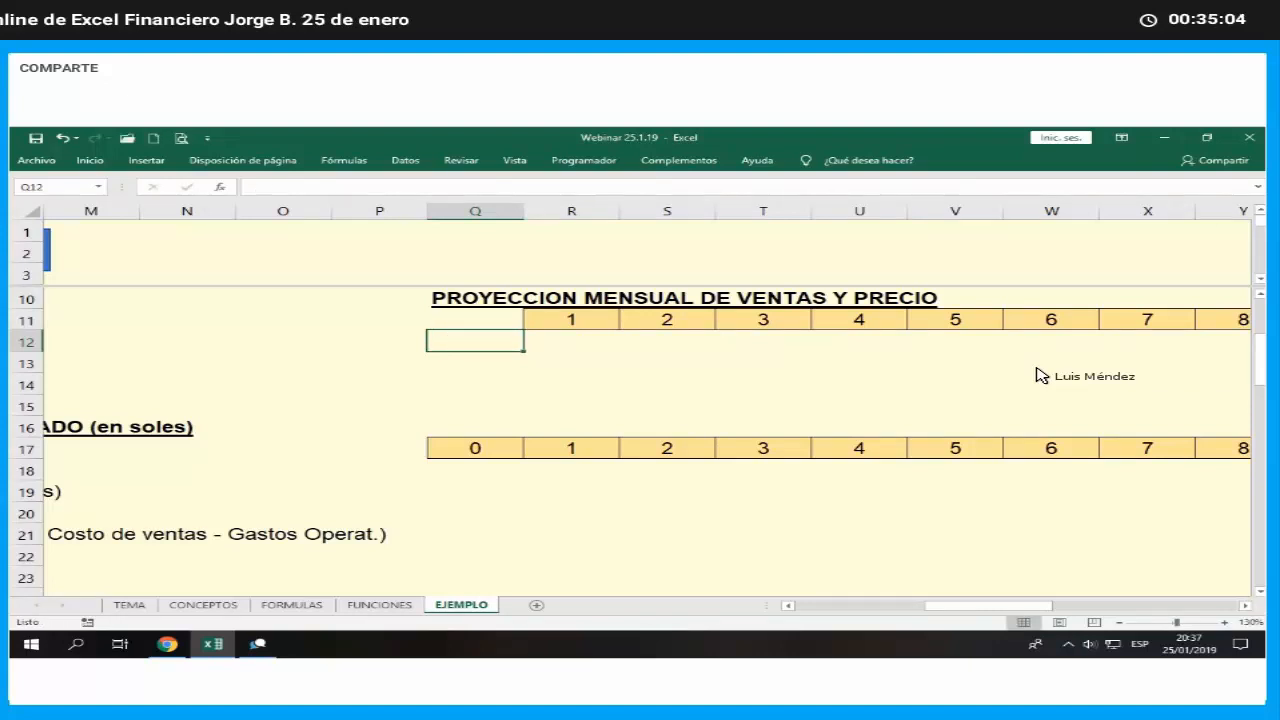
pyautogui.write('Unidades')
pyautogui.press('Return')
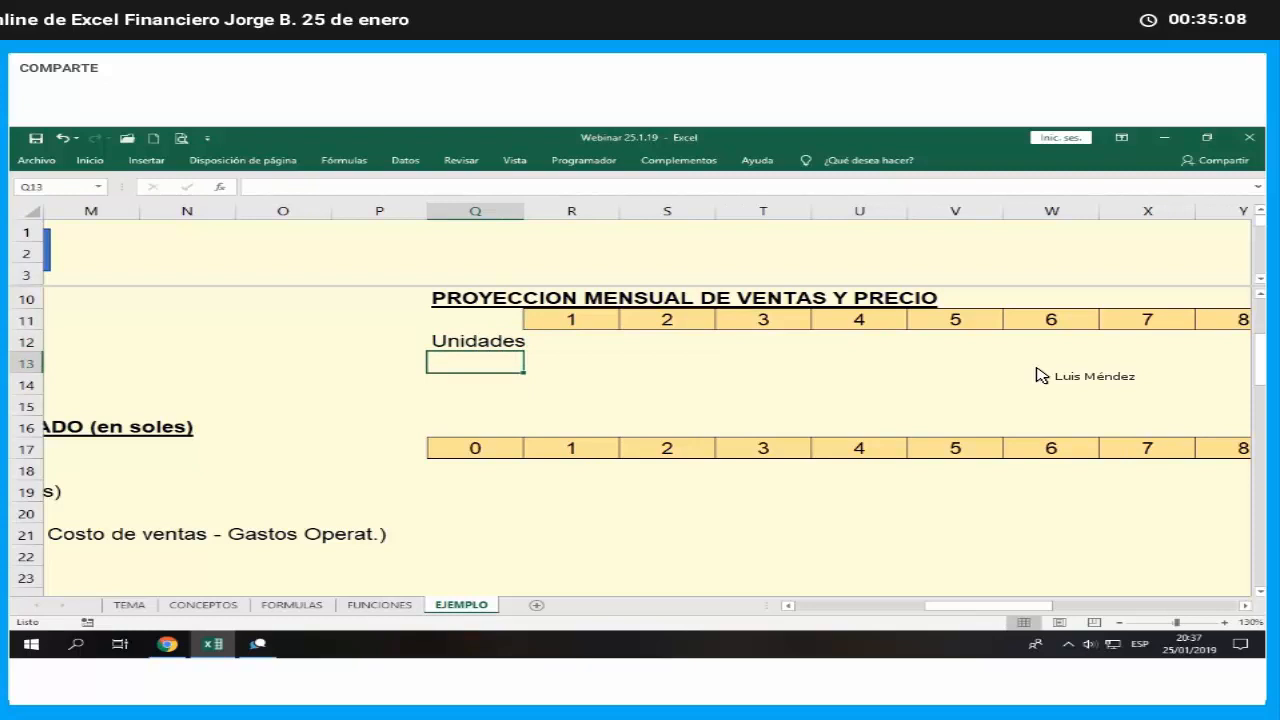
pyautogui.write('Precio')
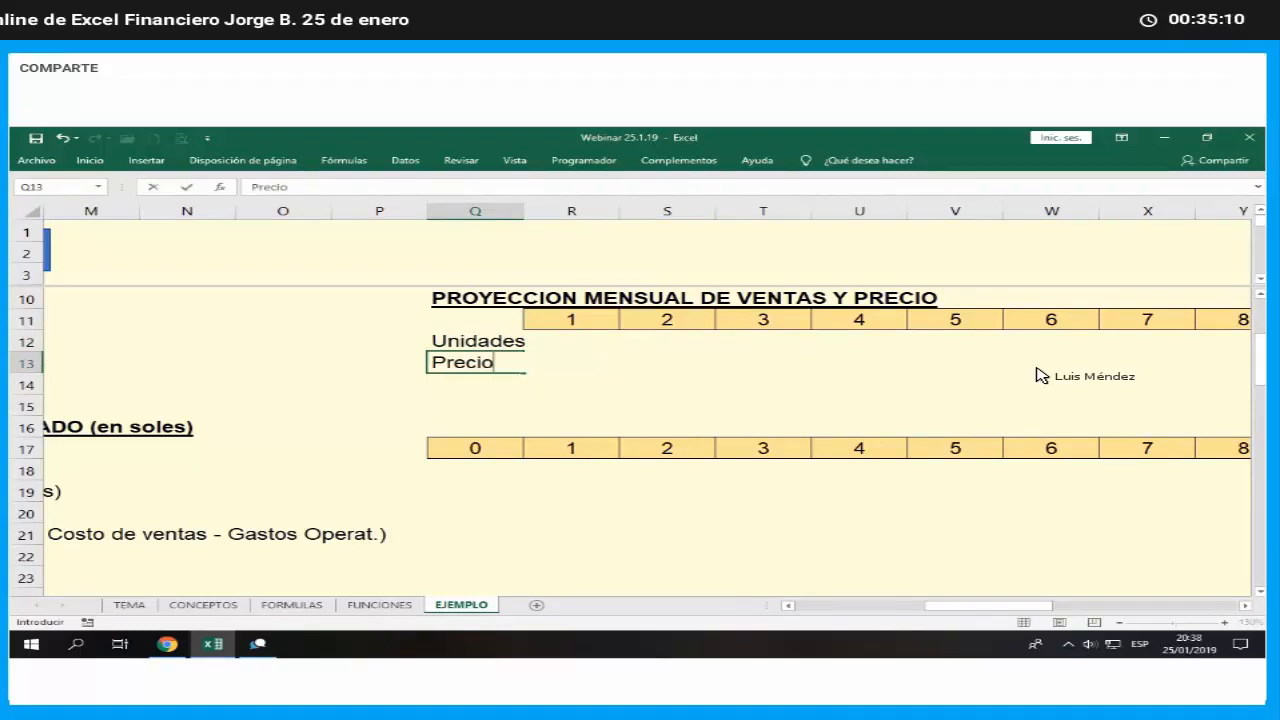
pyautogui.press('Return')
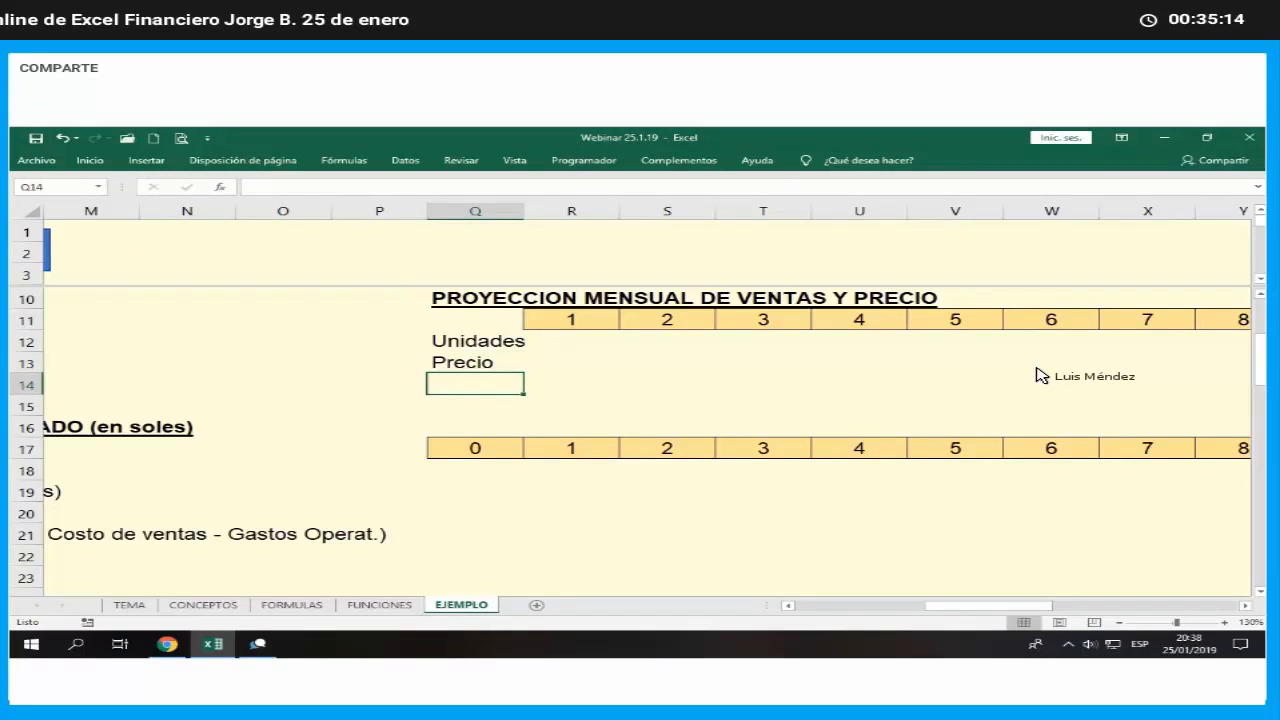
pyautogui.press('Left')
pyautogui.press('Left')
pyautogui.press('Left')
pyautogui.press('Left')
pyautogui.press('Left')
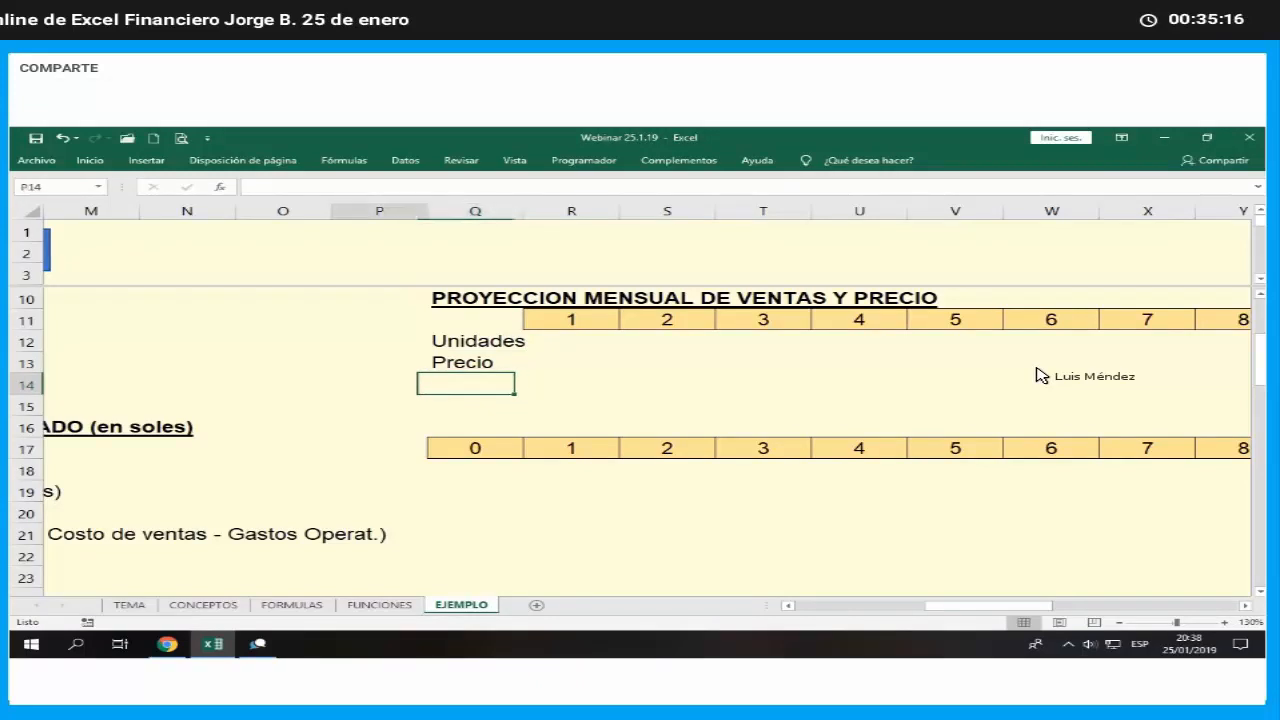
pyautogui.press('Right')
pyautogui.press('Right')
pyautogui.press('Right')
pyautogui.press('Right')
pyautogui.press('Right')
pyautogui.press('Right')
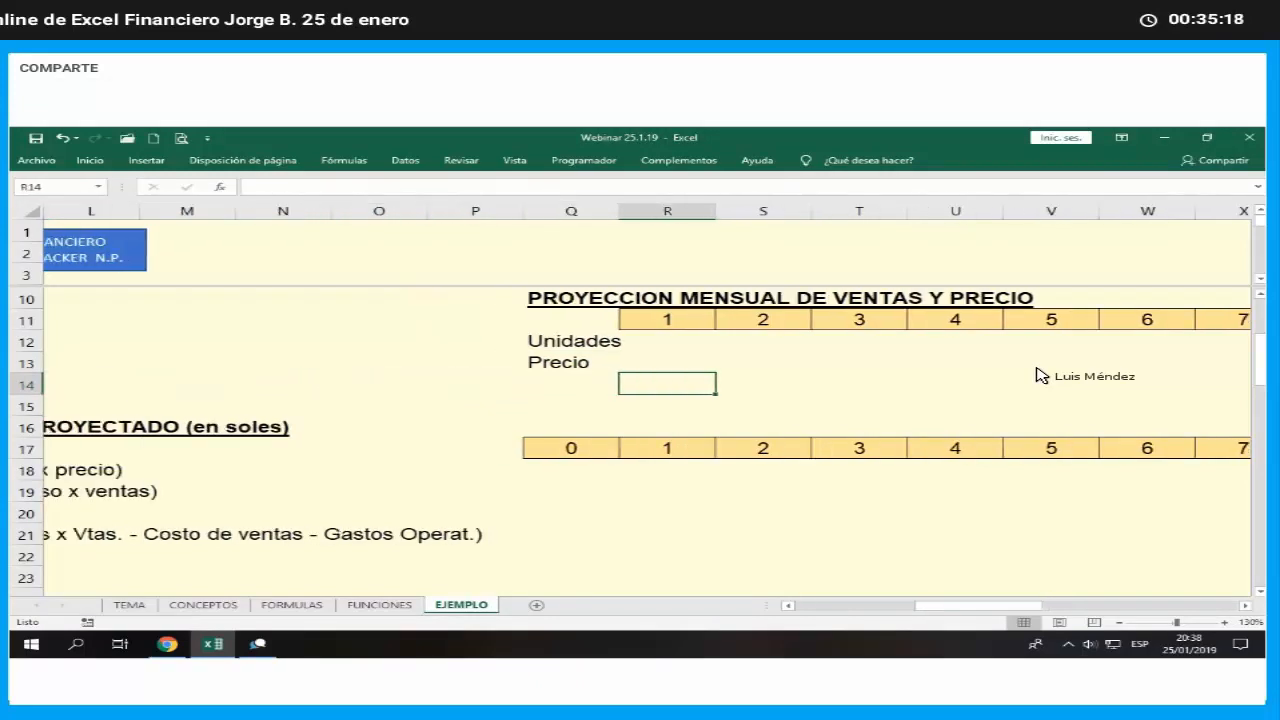
pyautogui.press('Up')
pyautogui.press('Up')
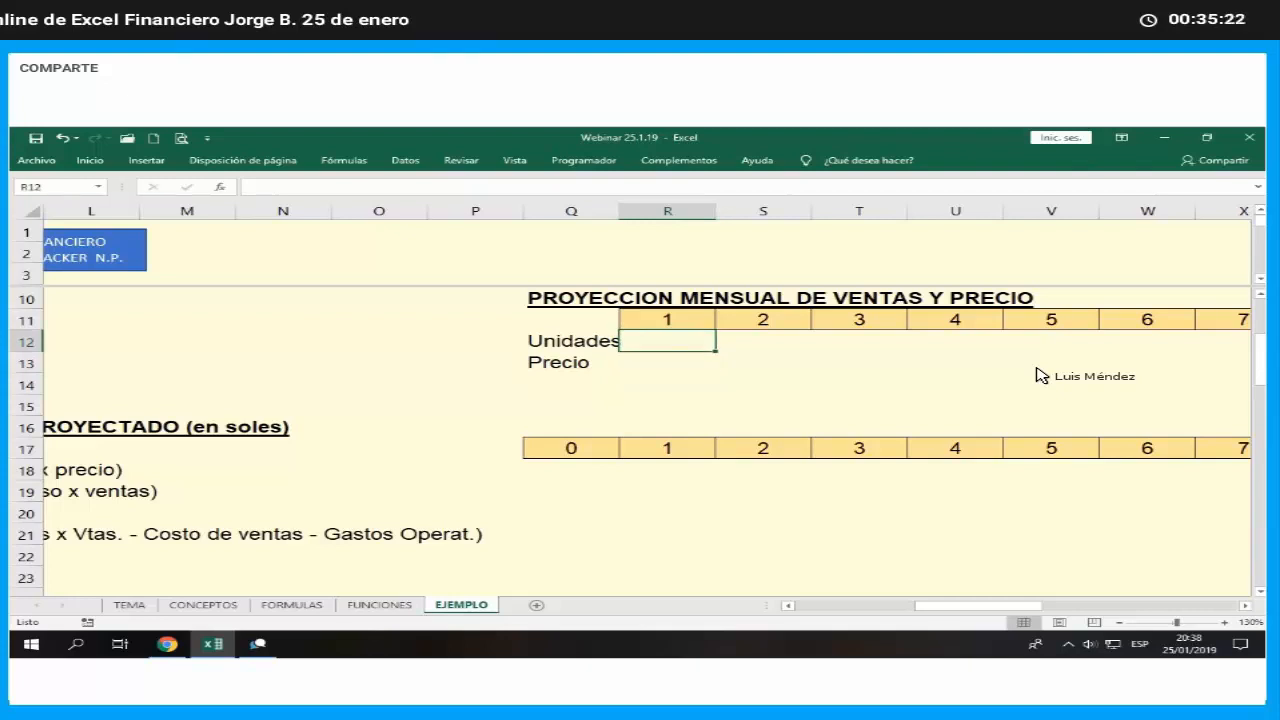
# - Extend the price row label in Q13 so that it reads Precio (S/.)
pyautogui.press('Down')
pyautogui.press('Left')
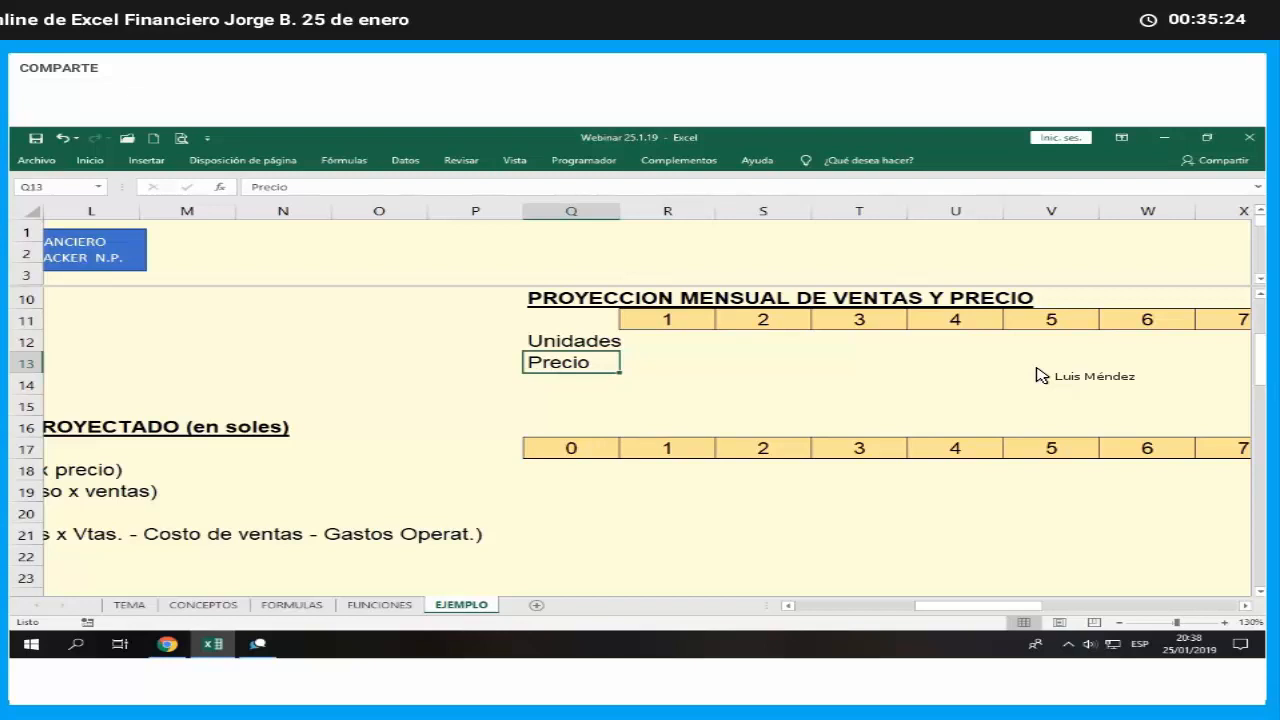
pyautogui.press('F2')
pyautogui.write('(S/.')
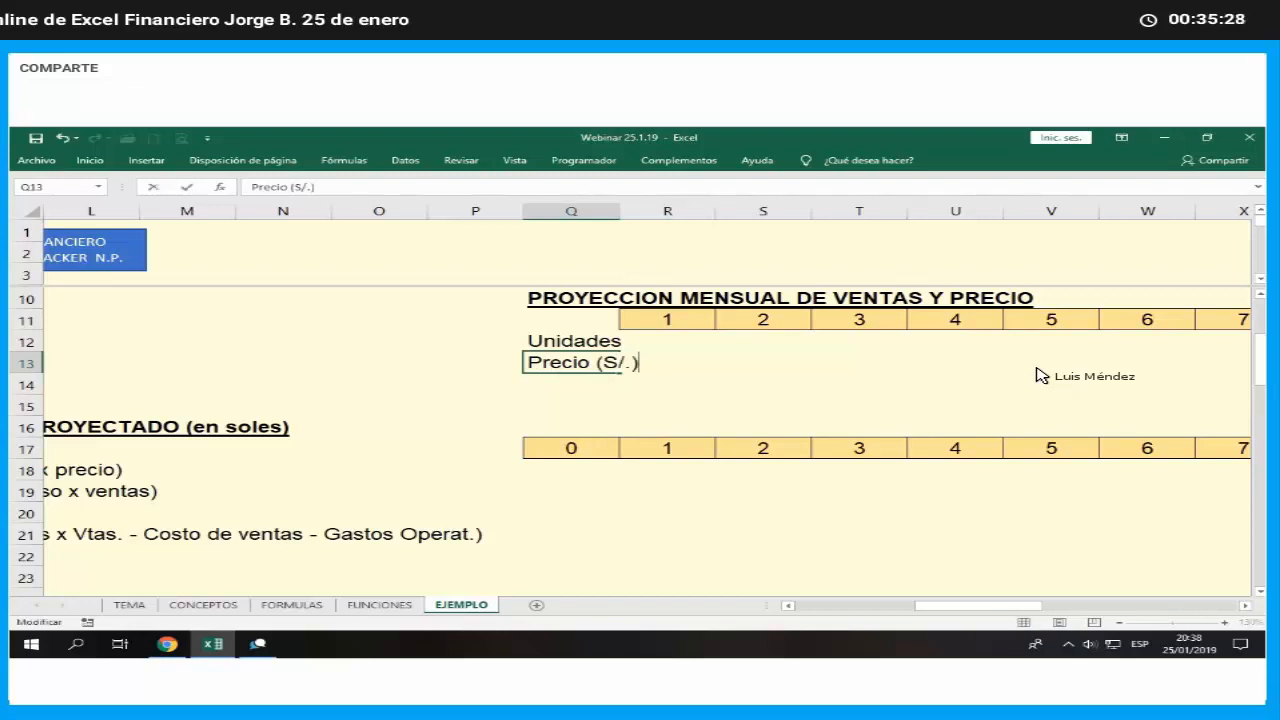
pyautogui.press('Return')
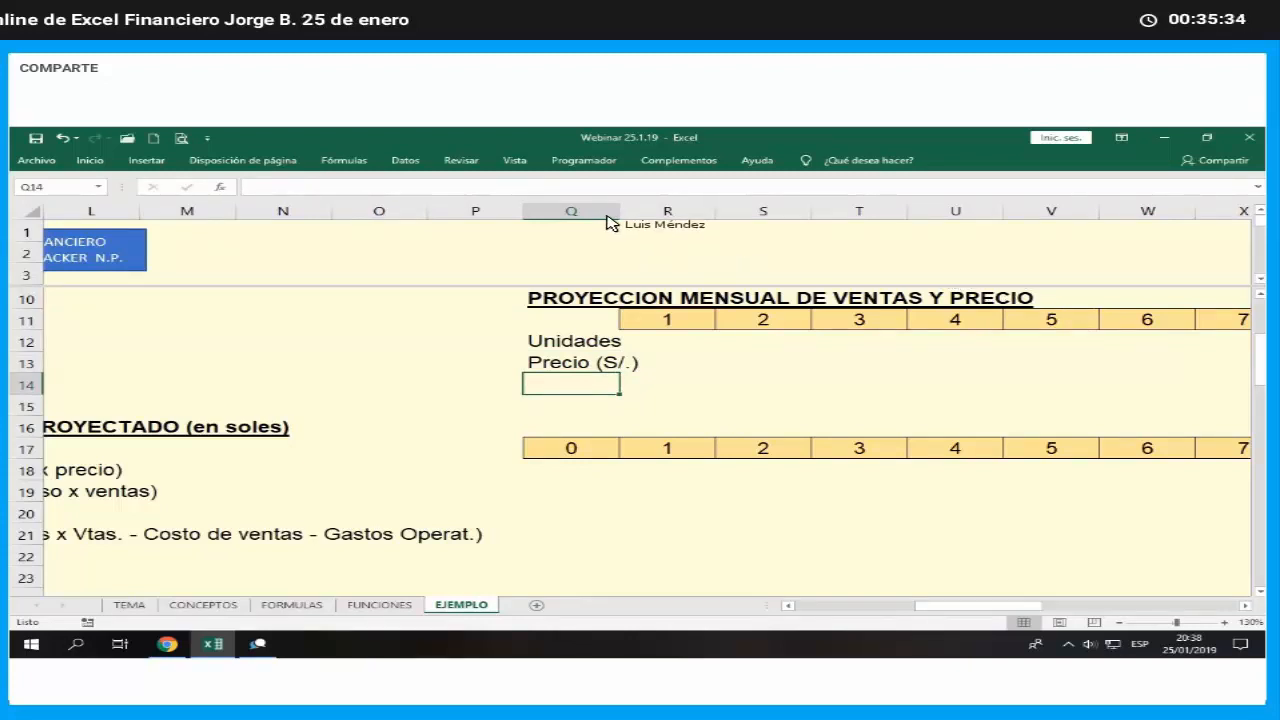
# - Set the width of columns Q through AO to 15
pyautogui.moveTo(571, 211); pyautogui.dragTo(1030, 252)
pyautogui.rightClick(1030, 252)
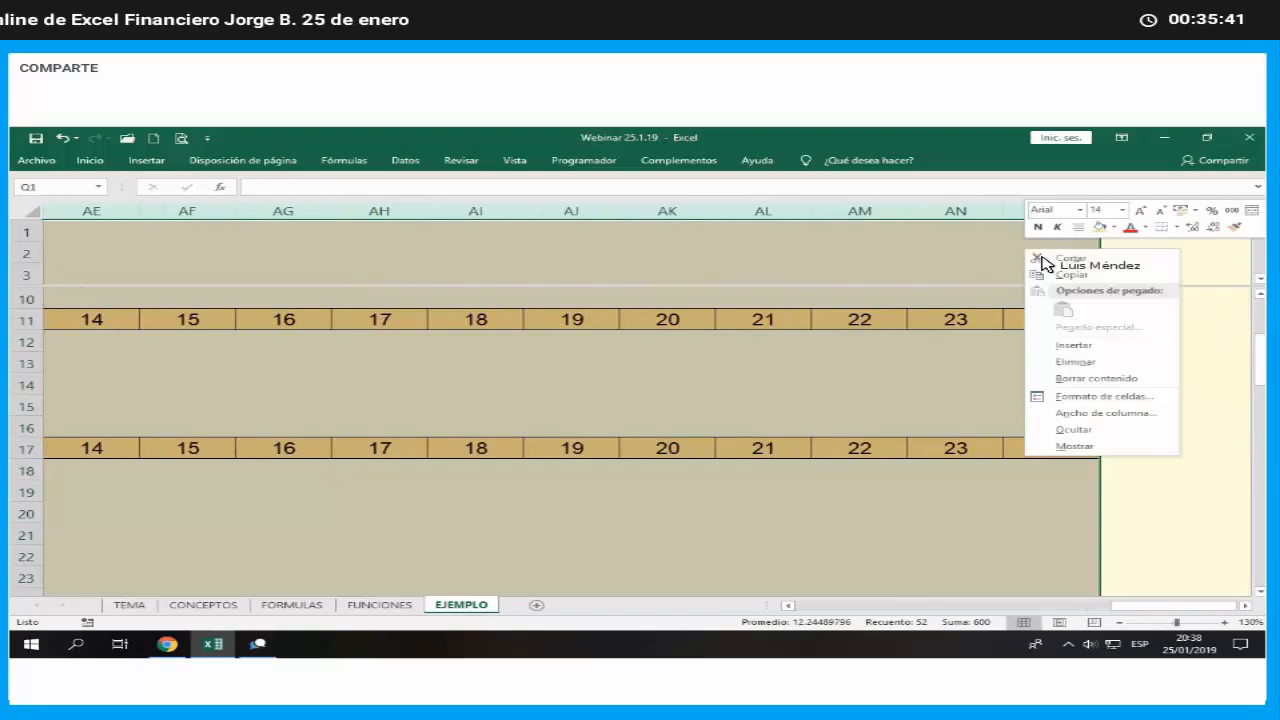
pyautogui.click(1064, 413)
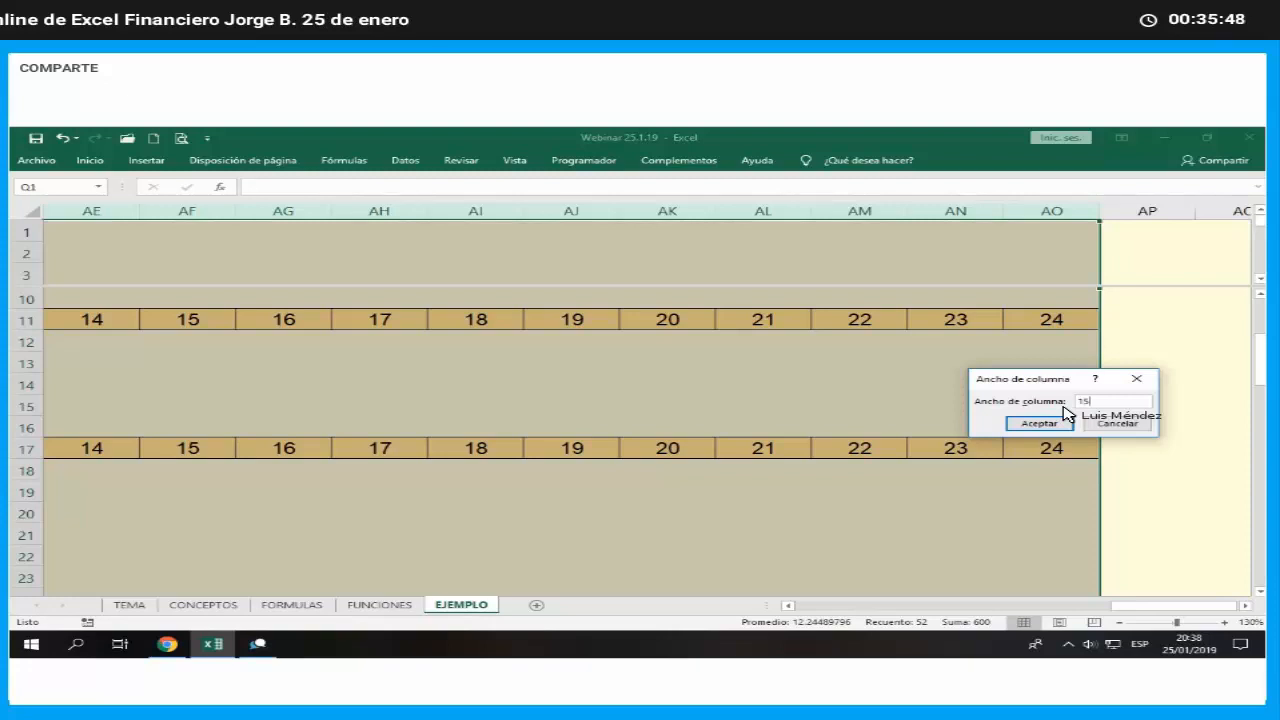
pyautogui.press('Return')
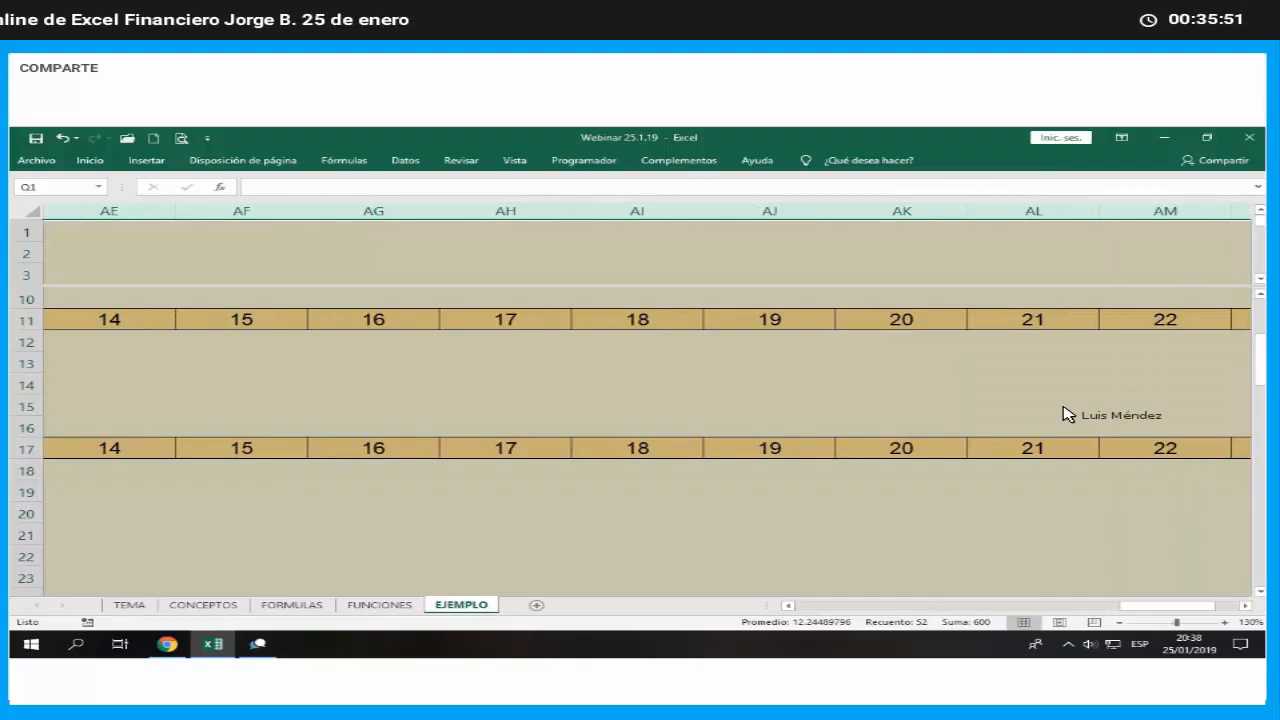
pyautogui.press('Left')
pyautogui.press('Left')
pyautogui.press('Left')
pyautogui.press('Left')
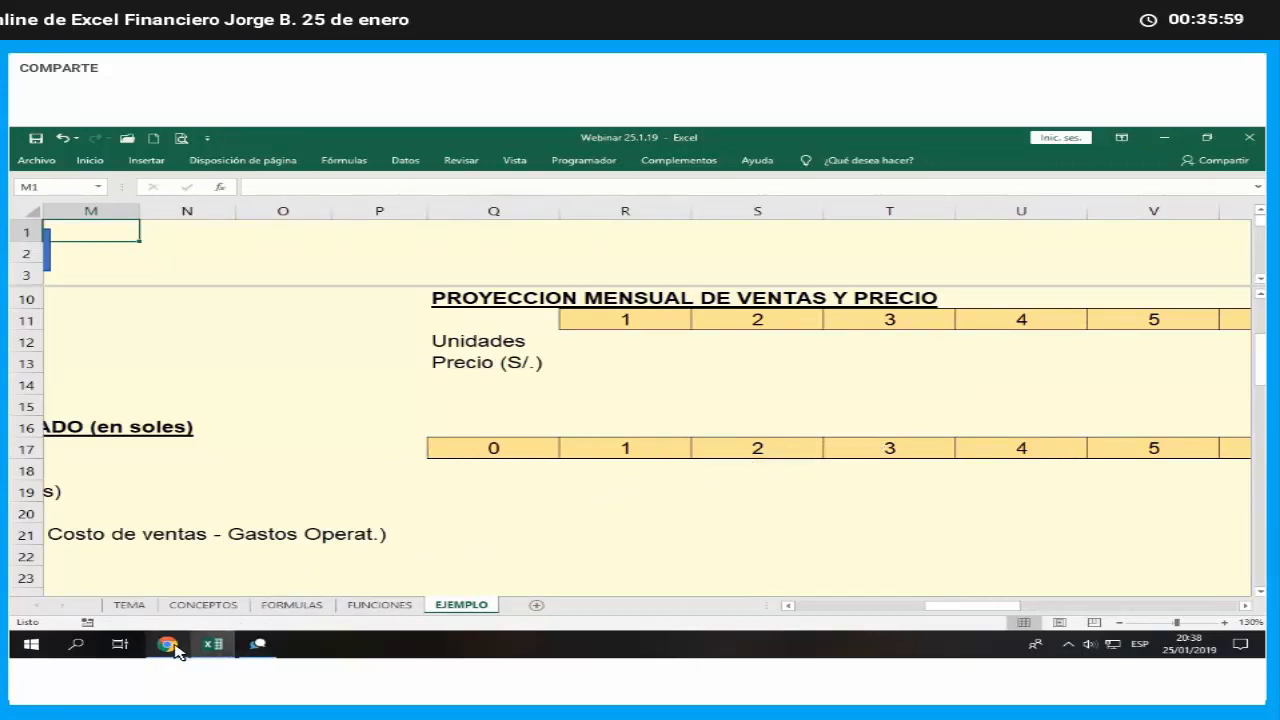
# - Switch to the webinar page in Chrome to check the chat, and return to the Excel workbook
pyautogui.click(212, 642)
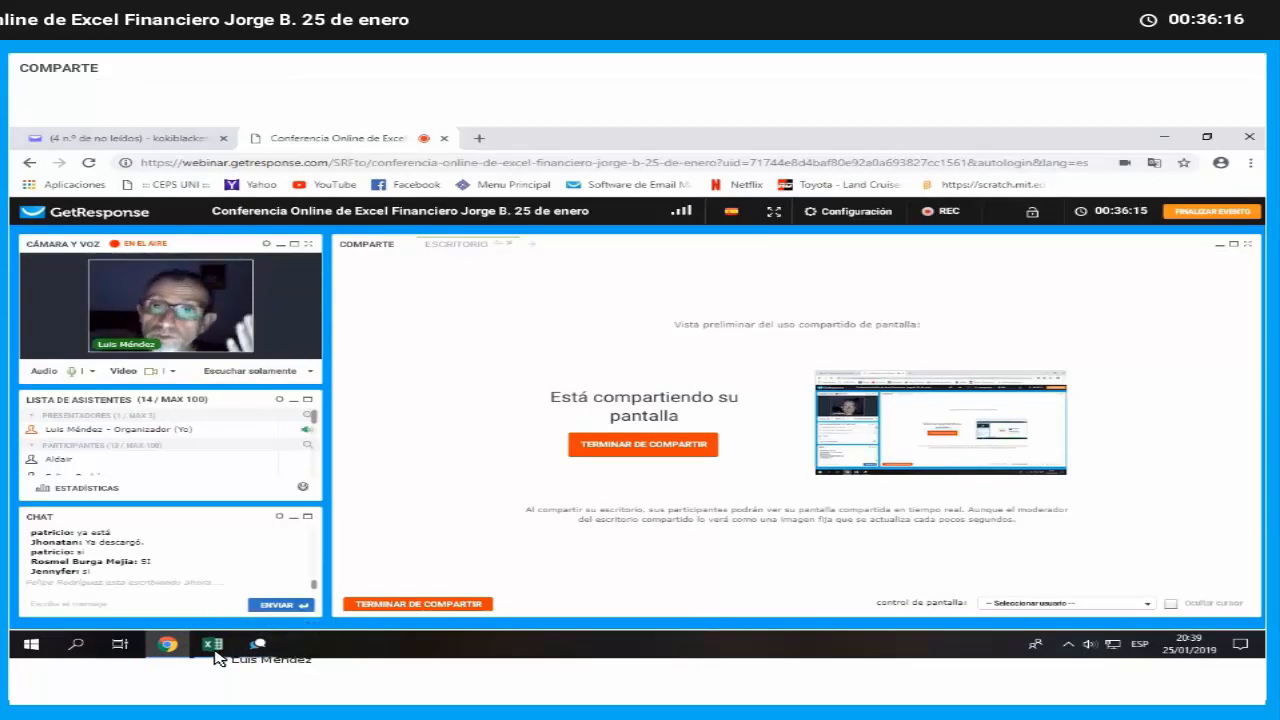
pyautogui.moveTo(213, 648)
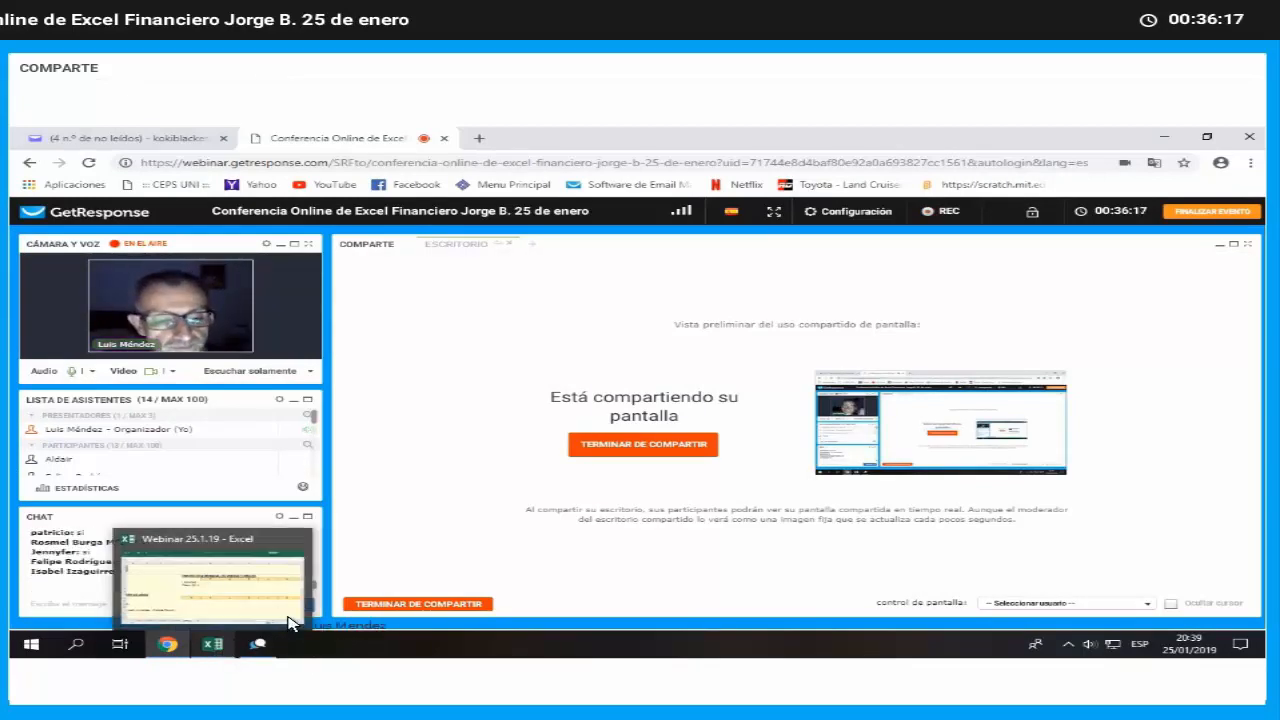
pyautogui.click(291, 618)
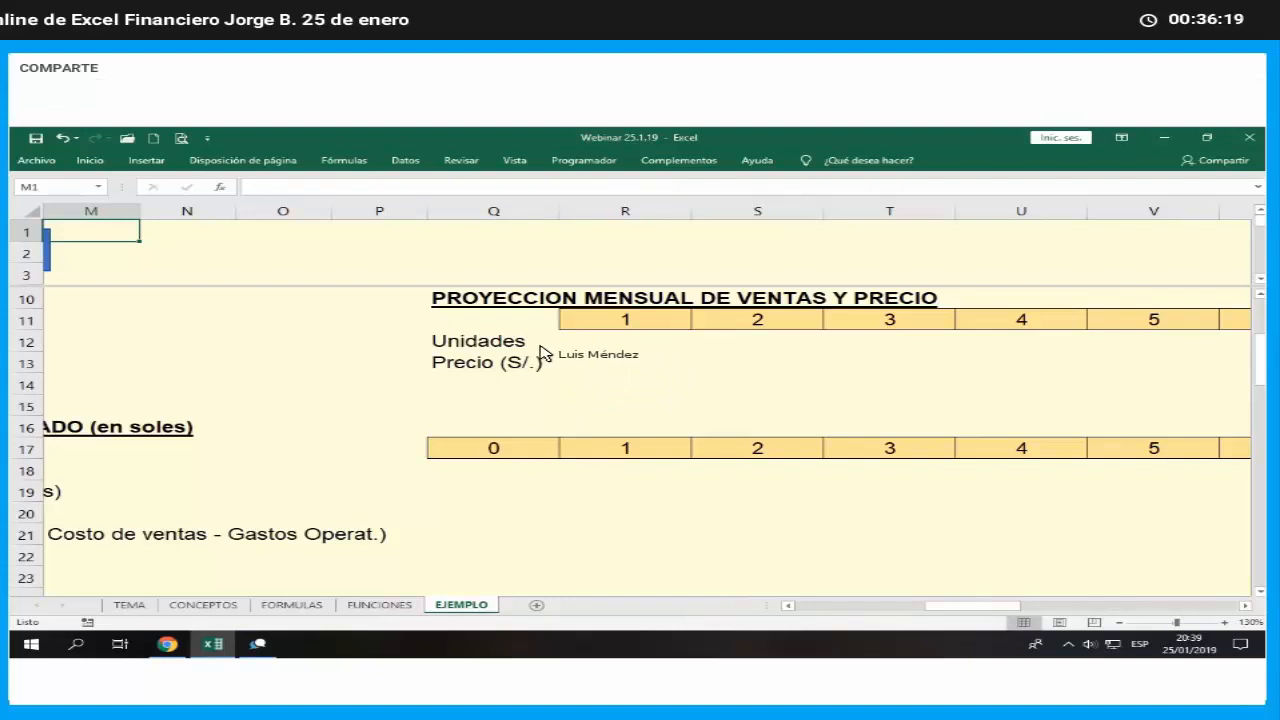
# - Apply a light grey fill and cell borders to the Unidades and Precio (S/.) labels in Q12:Q13
pyautogui.moveTo(552, 347); pyautogui.dragTo(552, 363)
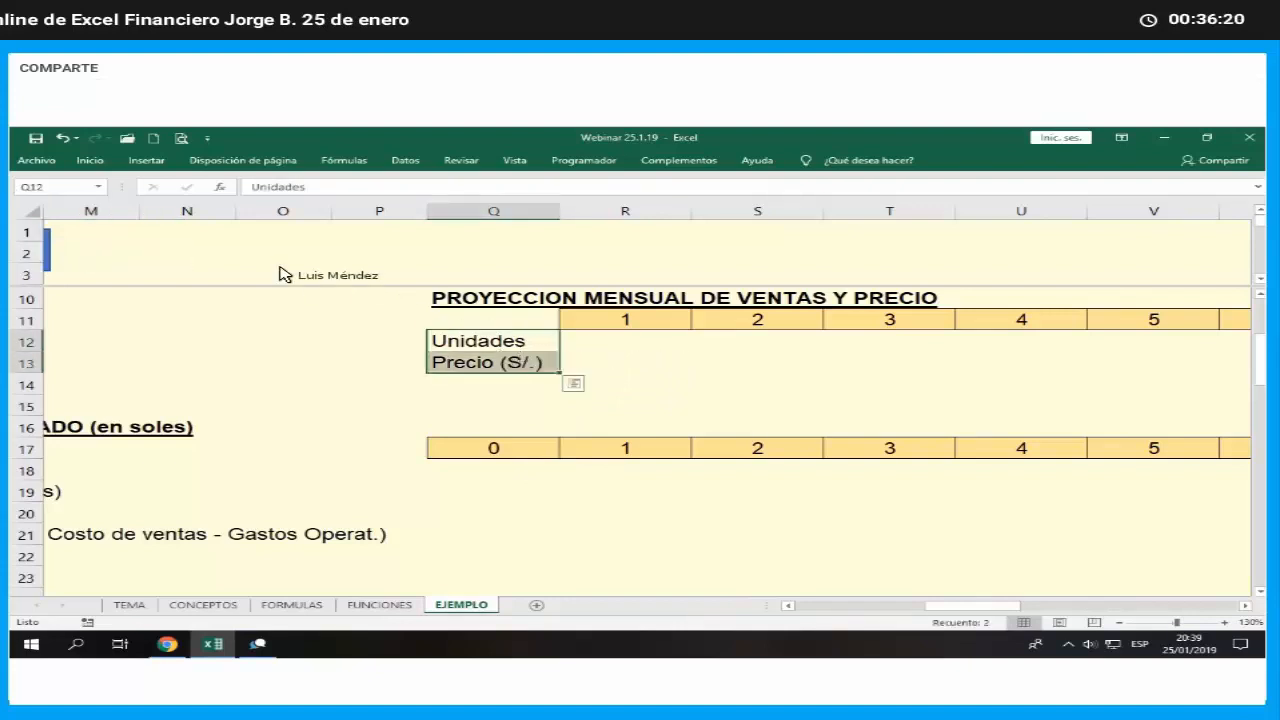
pyautogui.click(92, 161)
pyautogui.click(246, 208)
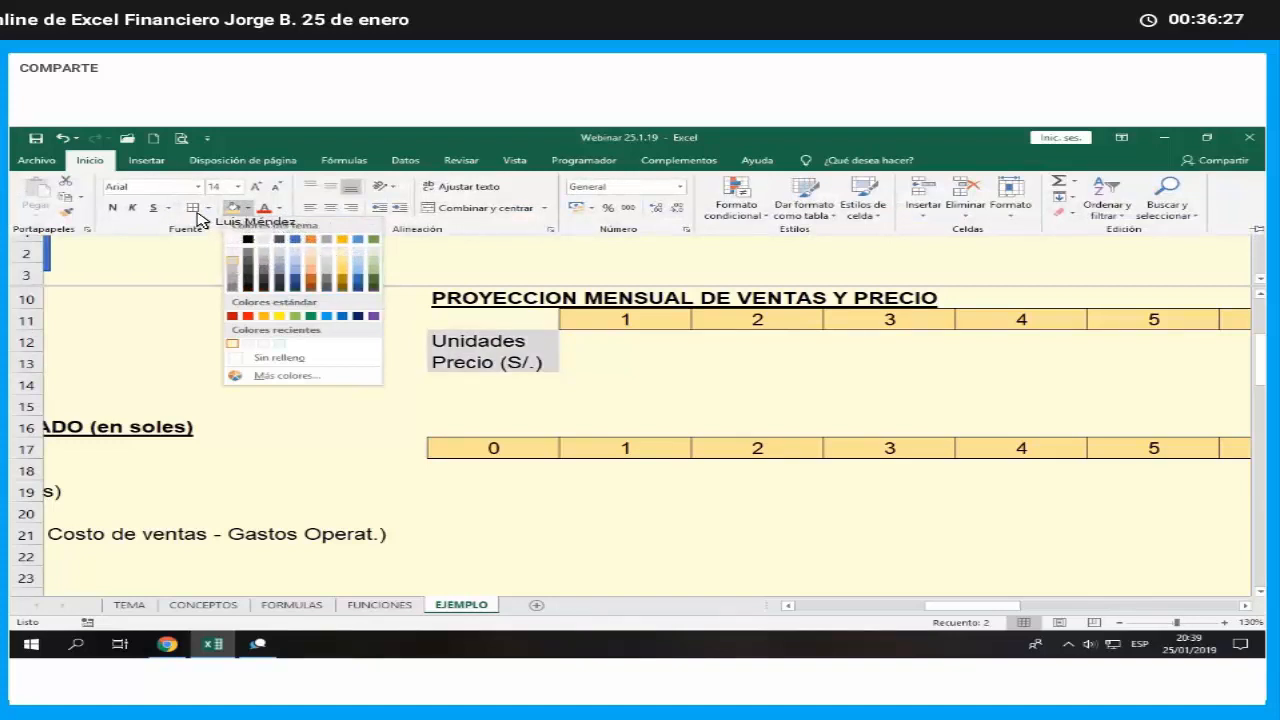
pyautogui.click(232, 261)
pyautogui.press('Right')
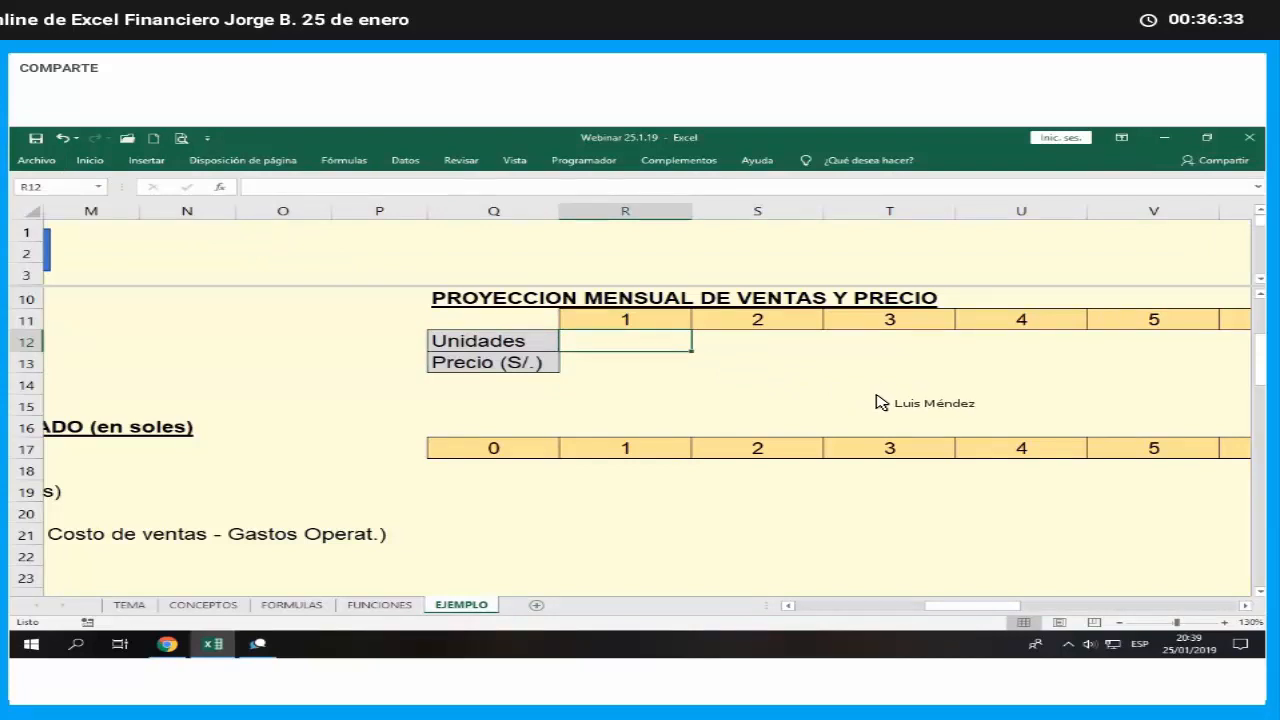
# - Link the month 1 units in R12 to the Mes 1 sales assumption with the formula =C13
pyautogui.write('=')
pyautogui.press('Left')
pyautogui.press('Left')
pyautogui.press('Left')
pyautogui.press('Left')
pyautogui.press('Left')
pyautogui.press('Left')
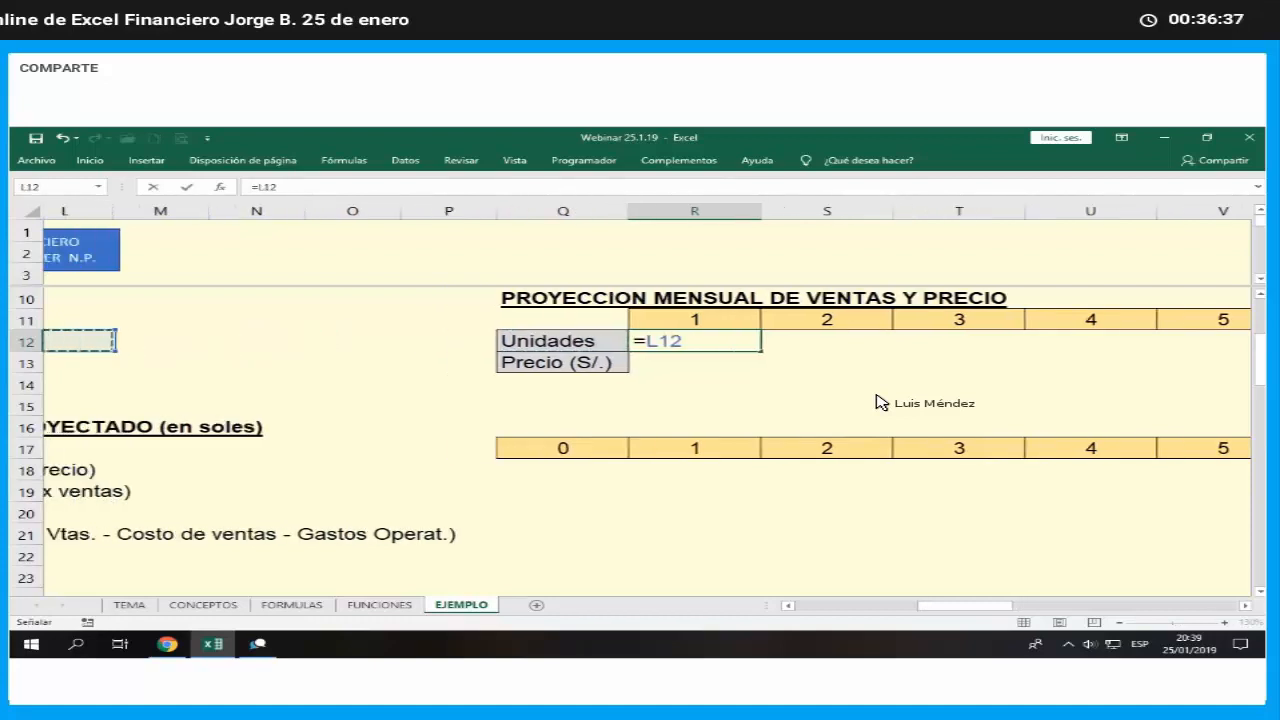
pyautogui.press('Left')
pyautogui.press('Left')
pyautogui.press('Left')
pyautogui.press('Left')
pyautogui.press('Left')
pyautogui.press('Left')
pyautogui.press('Left')
pyautogui.press('Left')
pyautogui.press('Left')
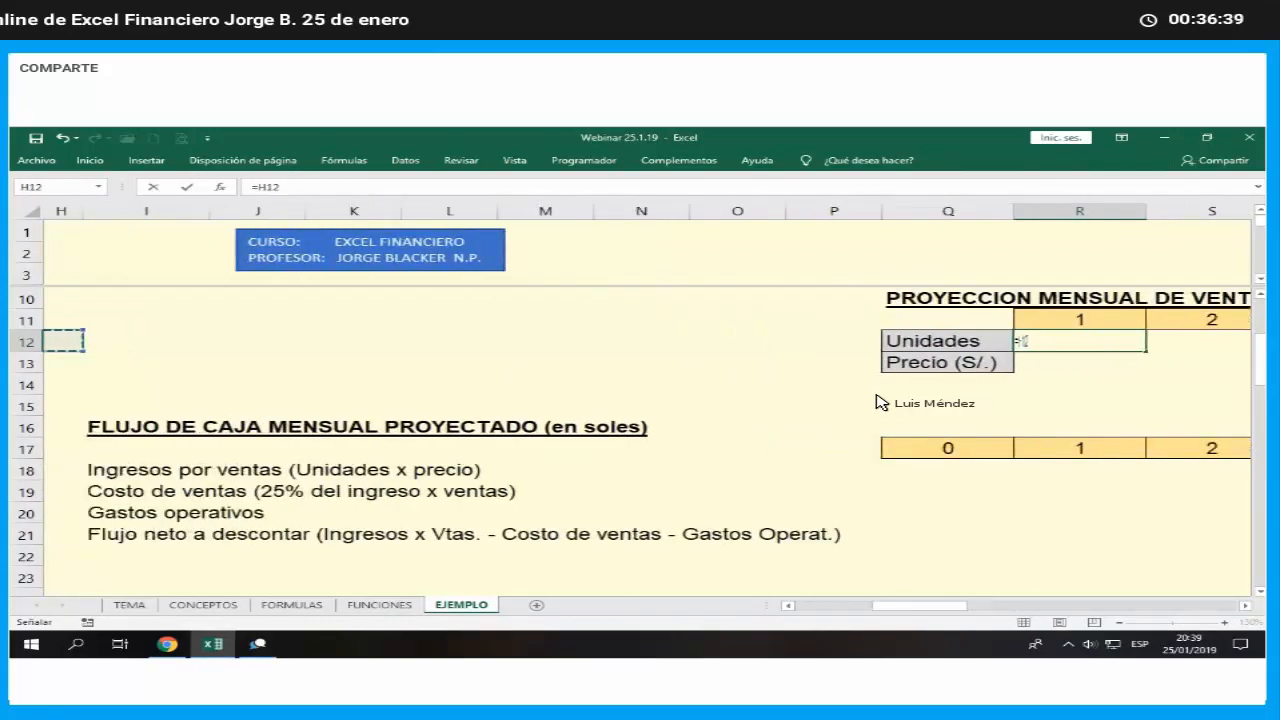
pyautogui.press('Up')
pyautogui.press('Up')
pyautogui.press('Down')
pyautogui.press('Down')
pyautogui.press('Down')
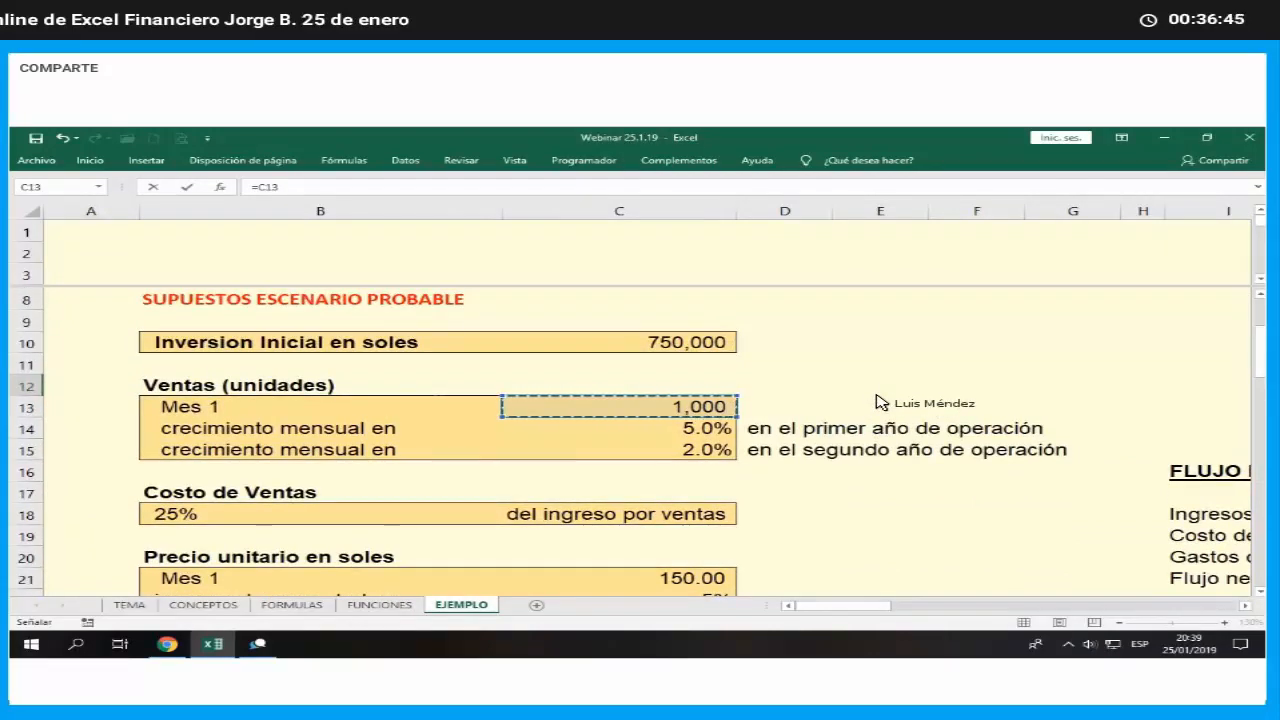
pyautogui.press('Escape')
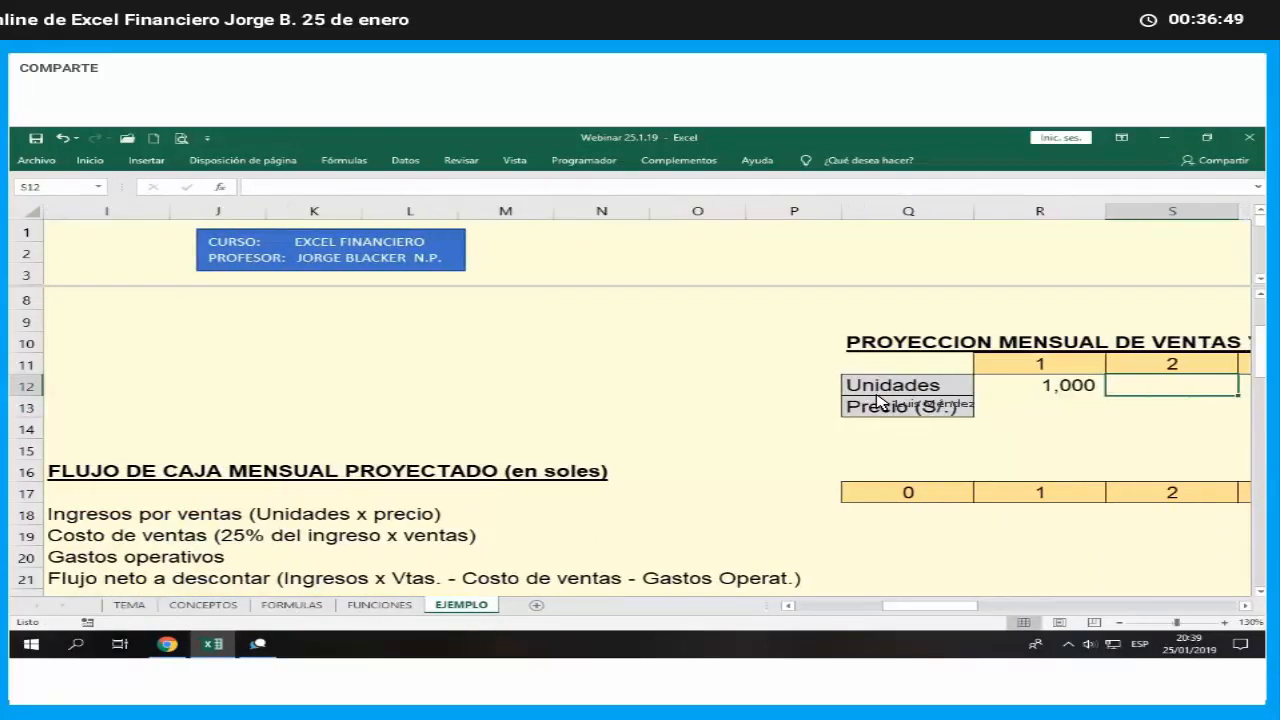
# - Examine the first-year monthly sales growth assumption in C14 and return to the month 2 units cell S12
pyautogui.press('Left')
pyautogui.press('Left')
pyautogui.press('Left')
pyautogui.press('Left')
pyautogui.press('Left')
pyautogui.press('Left')
pyautogui.press('Left')
pyautogui.press('Left')
pyautogui.press('Left')
pyautogui.press('Left')
pyautogui.press('Left')
pyautogui.press('Left')
pyautogui.press('Left')
pyautogui.press('Left')
pyautogui.press('Left')
pyautogui.press('Left')
pyautogui.press('Left')
pyautogui.press('Left')
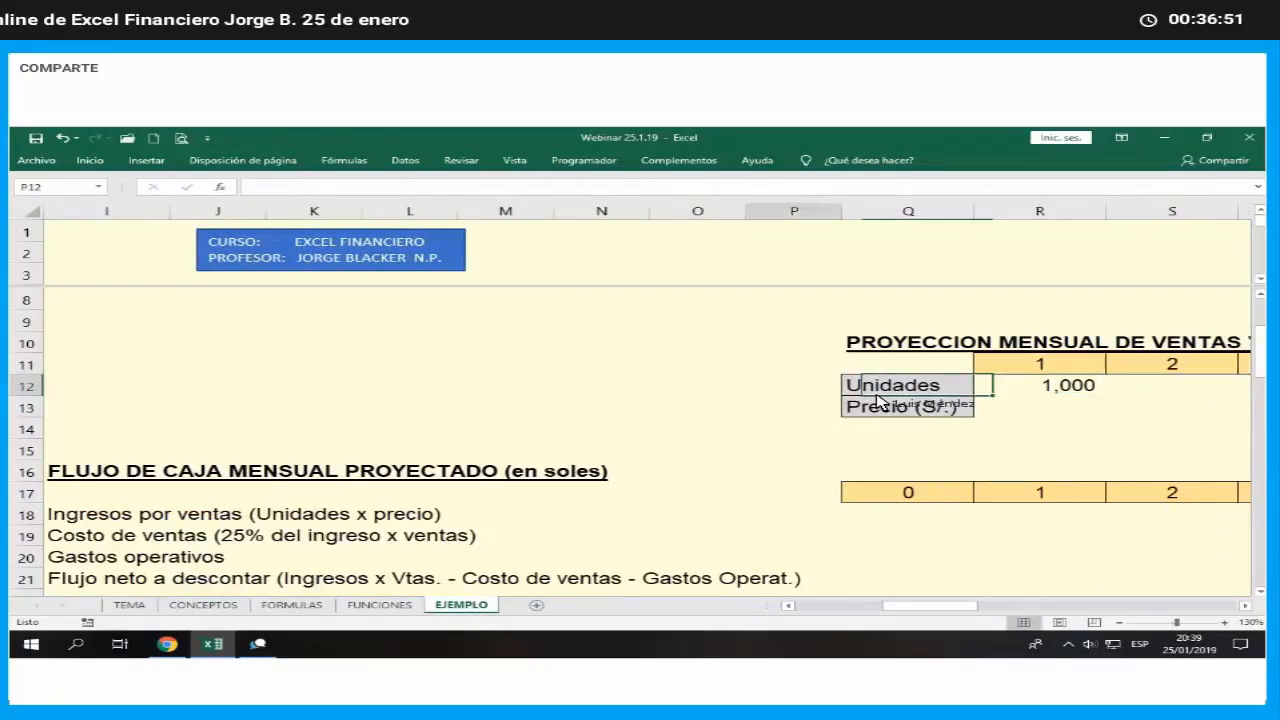
pyautogui.press('Down')
pyautogui.press('Down')
pyautogui.press('Right')
pyautogui.press('Right')
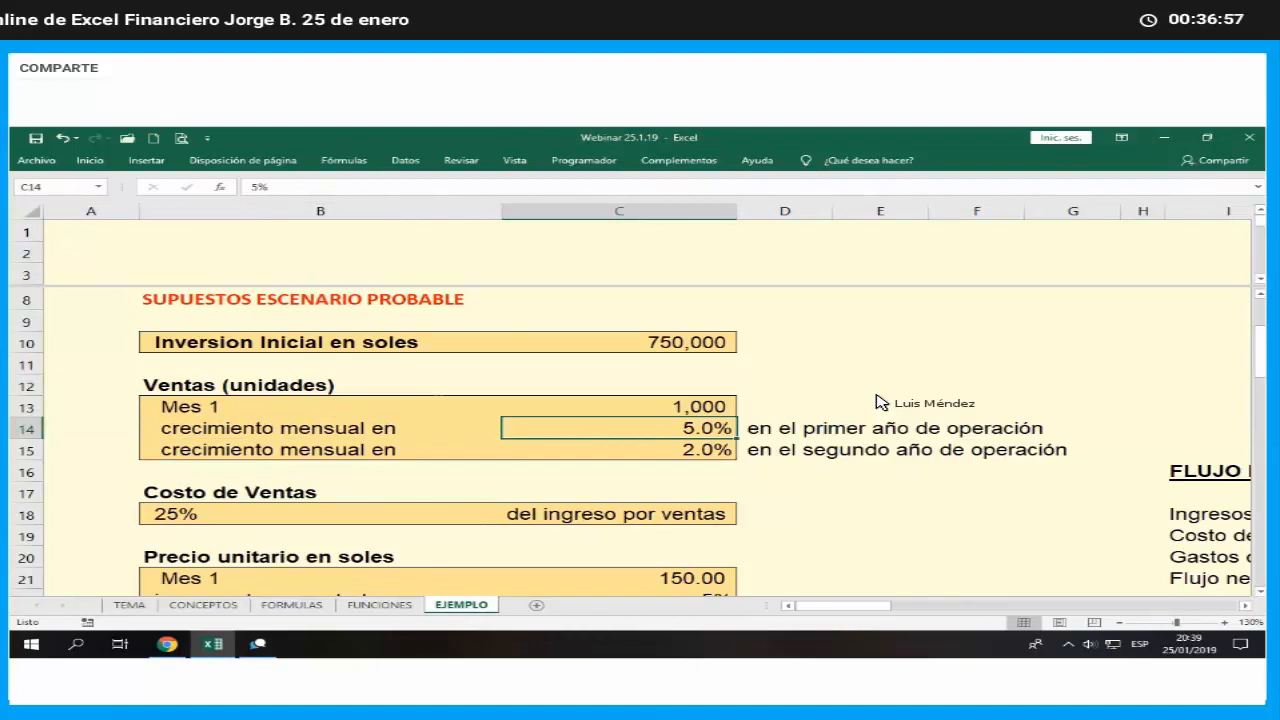
pyautogui.press('Right')
pyautogui.press('Right')
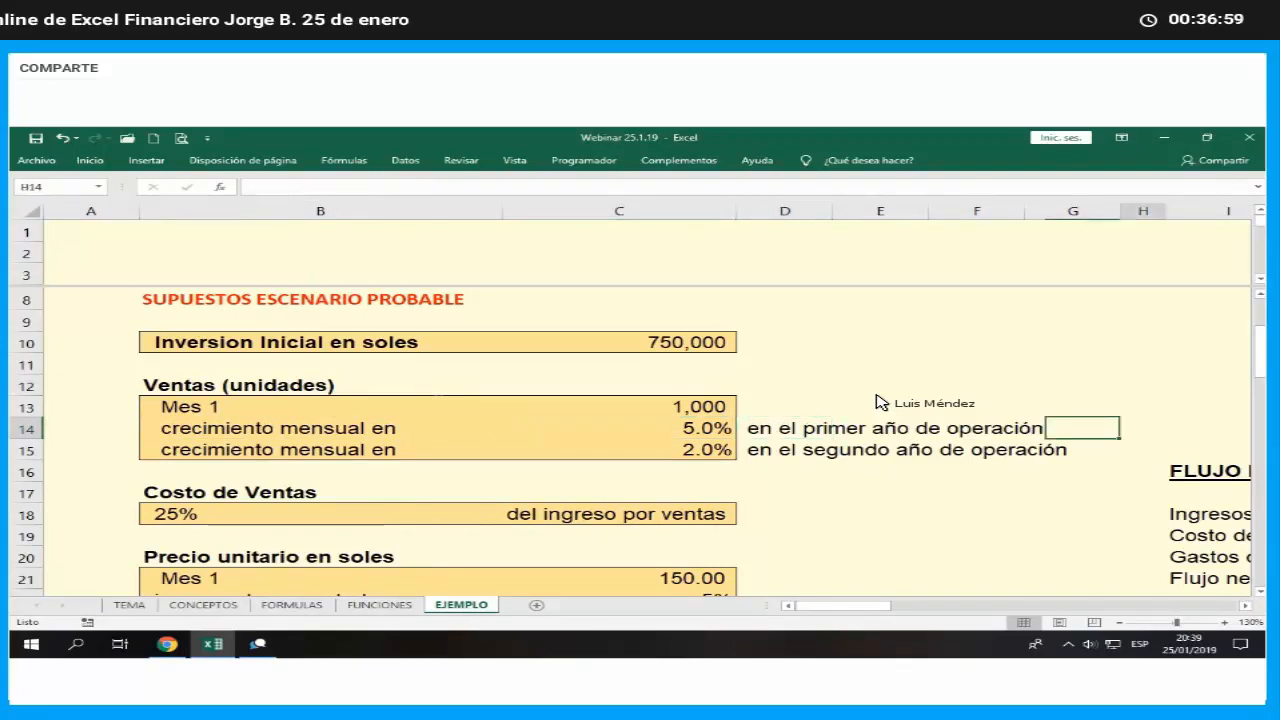
pyautogui.press('Right')
pyautogui.press('Right')
pyautogui.press('Right')
pyautogui.press('Right')
pyautogui.press('Right')
pyautogui.press('Right')
pyautogui.press('Right')
pyautogui.press('Right')
pyautogui.press('Right')
pyautogui.press('Right')
pyautogui.press('Right')
pyautogui.press('Up')
pyautogui.press('Up')
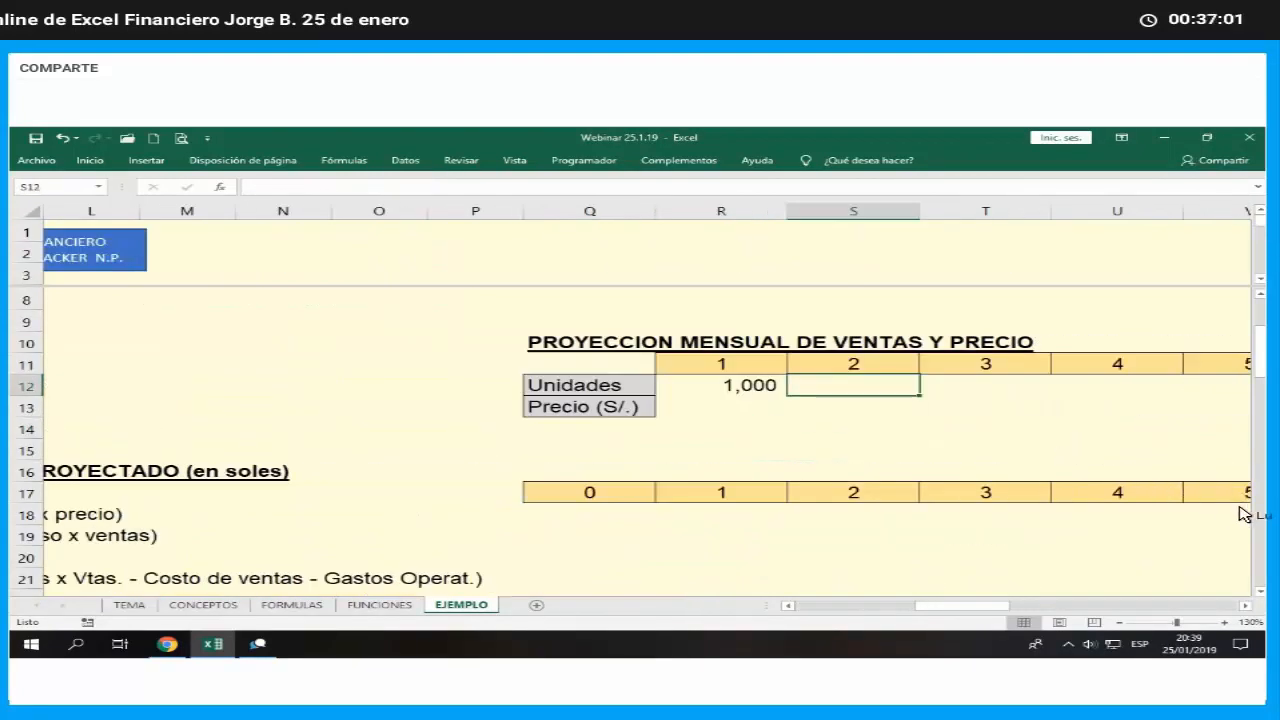
# - Calculate the month 2 units in S12 by growing month 1 at the first-year rate, with the formula =R12*(1+$C$14)
pyautogui.write('=')
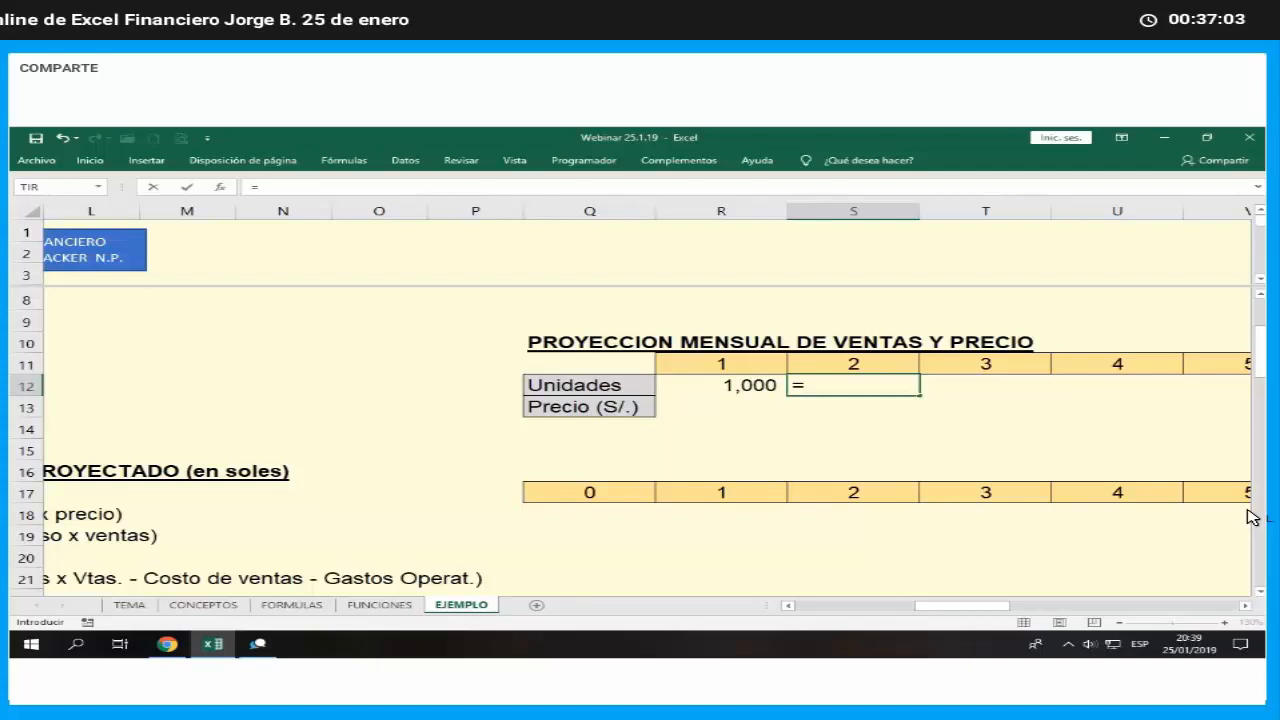
pyautogui.press('Left')
pyautogui.write('*')
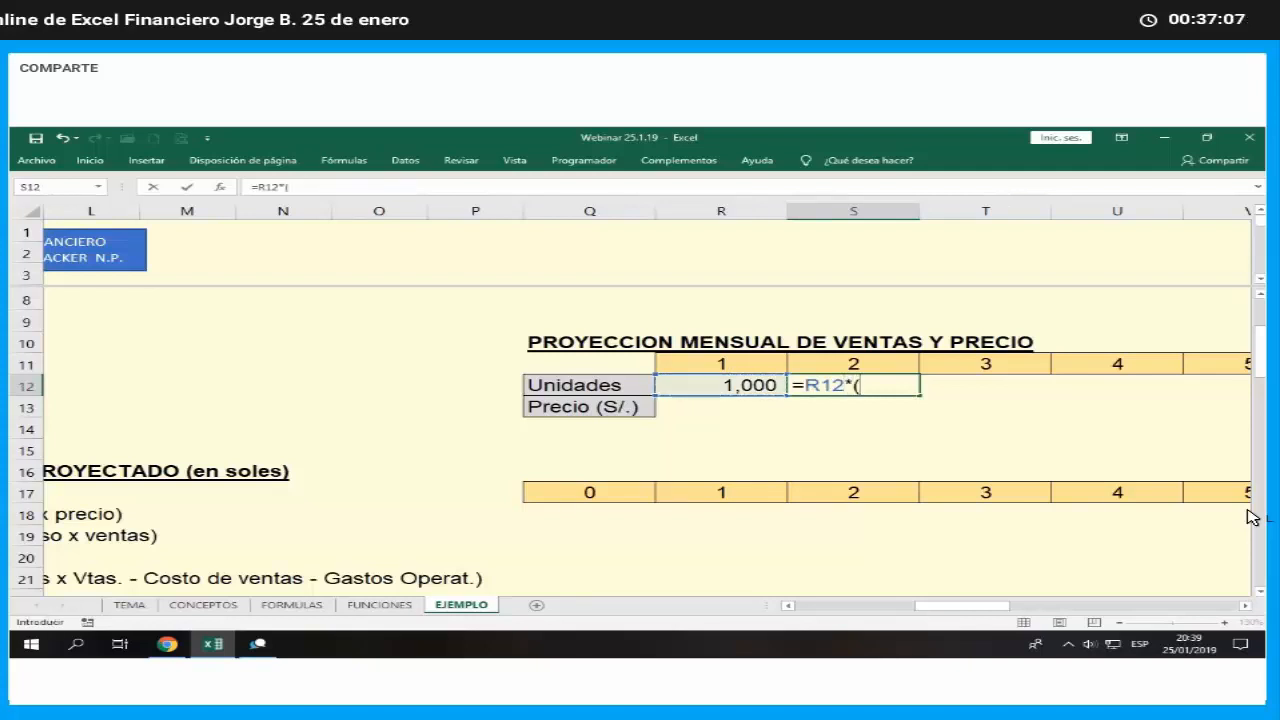
pyautogui.write('(1+')
pyautogui.press('Left')
pyautogui.press('Left')
pyautogui.press('Left')
pyautogui.press('Left')
pyautogui.press('Left')
pyautogui.press('Left')
pyautogui.press('Left')
pyautogui.press('Left')
pyautogui.press('Left')
pyautogui.press('Left')
pyautogui.press('Left')
pyautogui.press('Left')
pyautogui.press('Left')
pyautogui.press('Left')
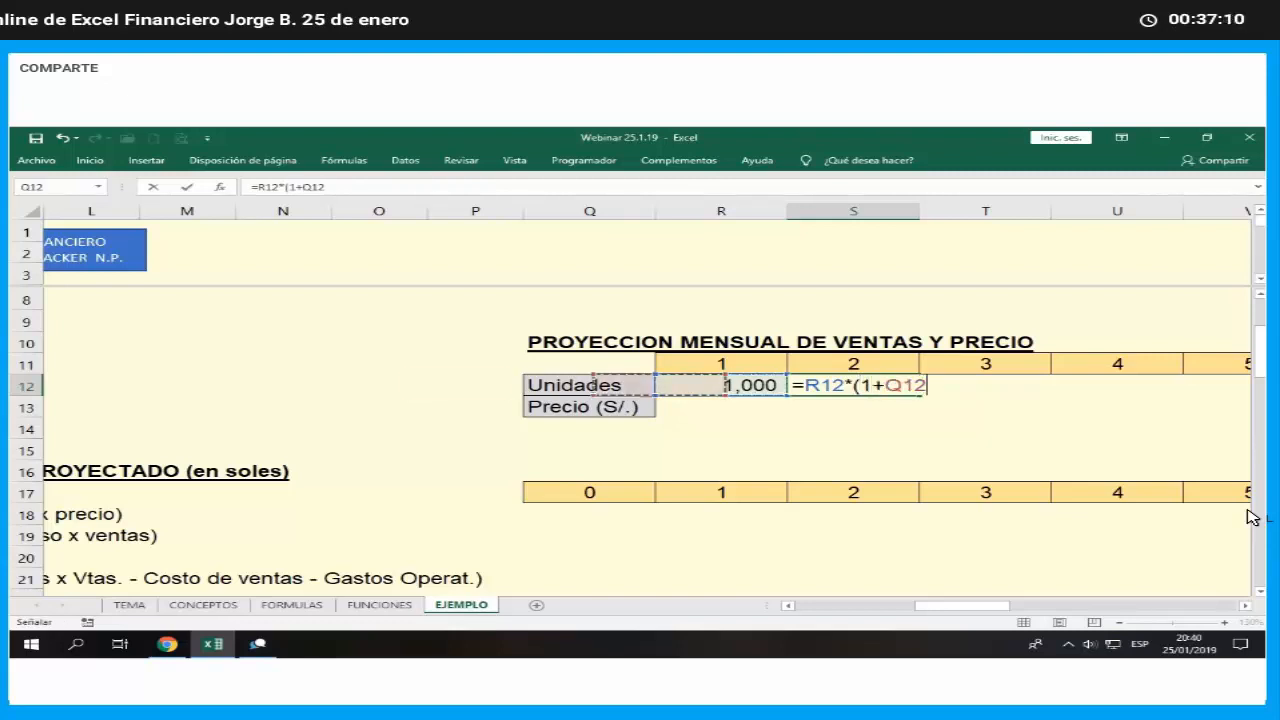
pyautogui.press('Left')
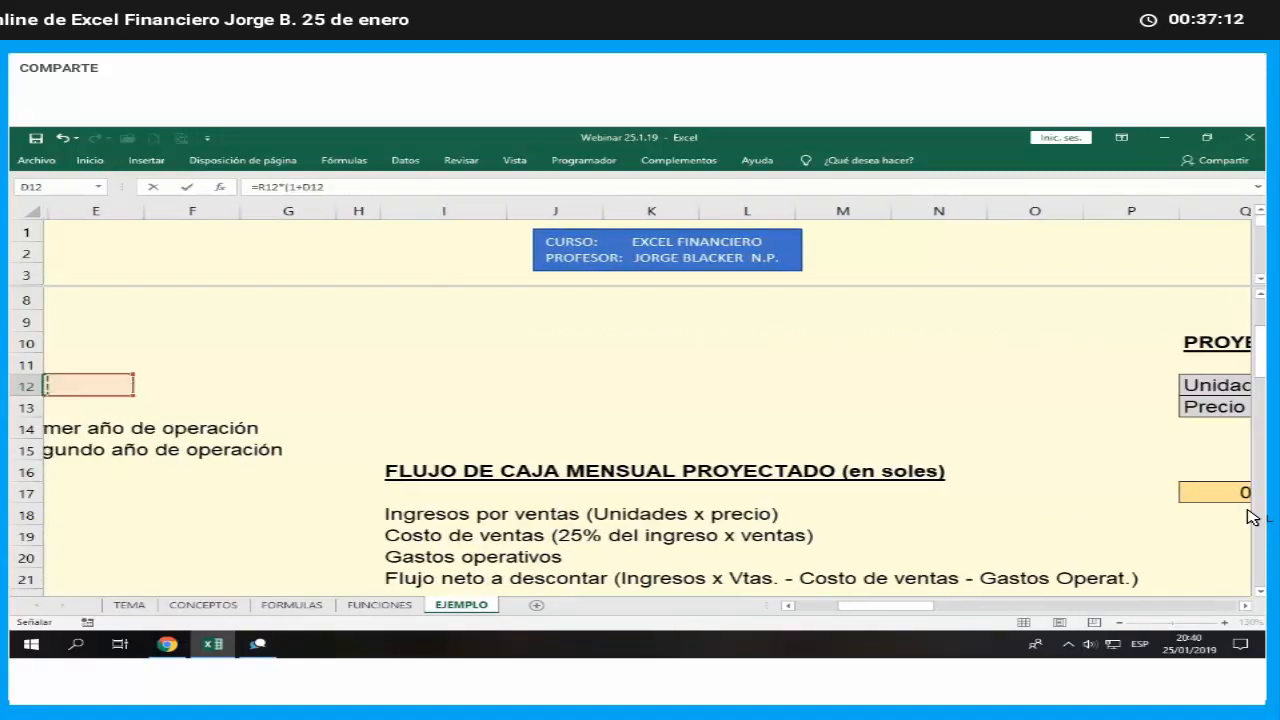
pyautogui.press('Left')
pyautogui.press('Down')
pyautogui.press('Down')
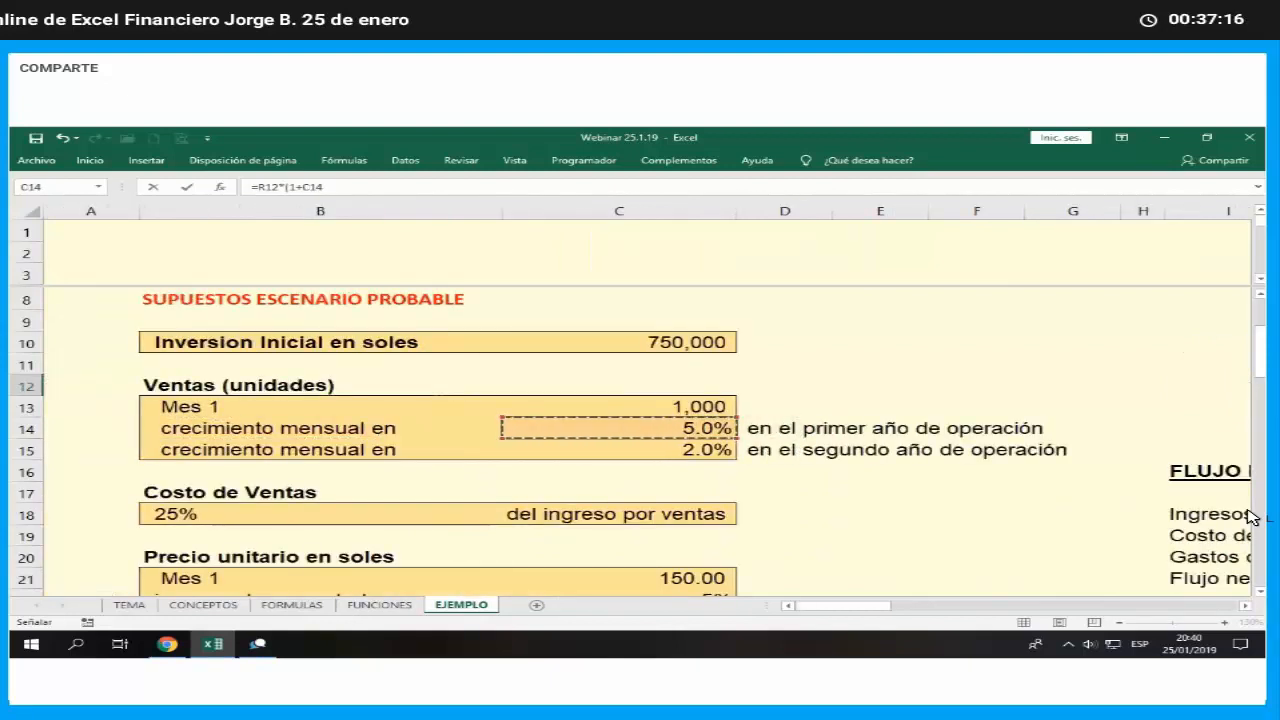
pyautogui.press('F4')
pyautogui.write(')')
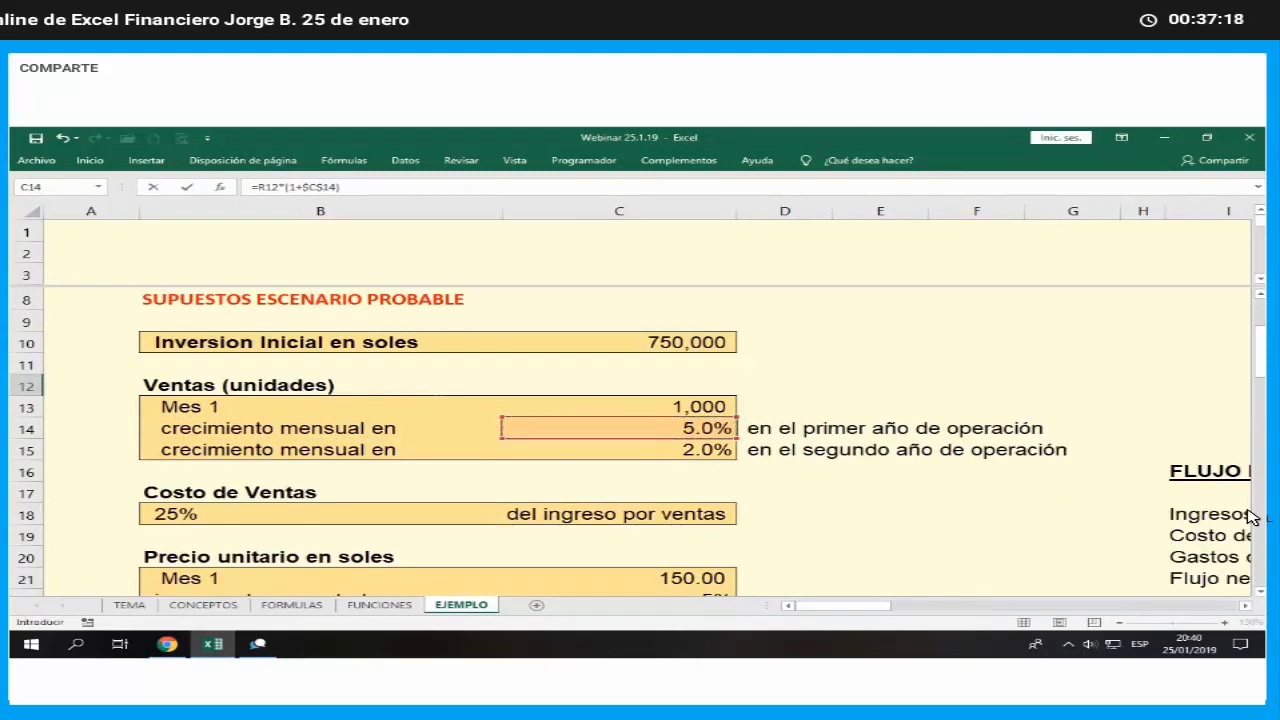
pyautogui.press('Return')
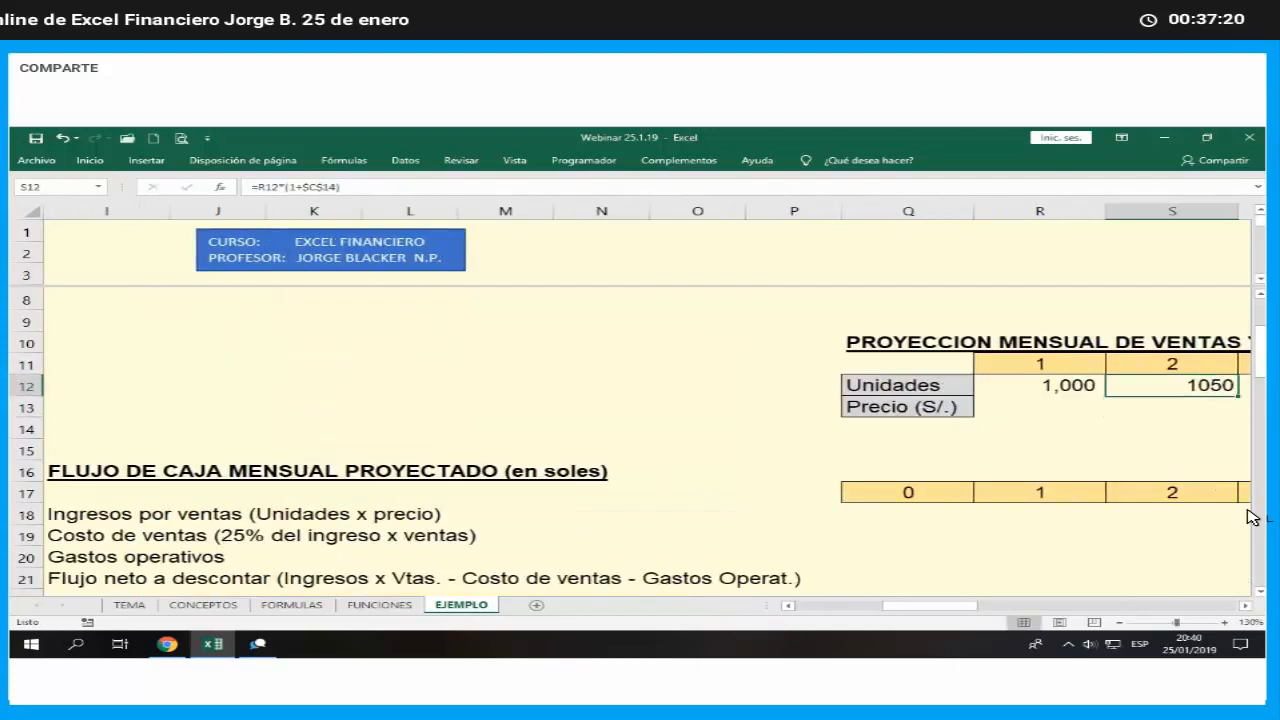
# - Wrap the month 2 units formula in S12 in REDONDEAR with 0 decimals, giving =REDONDEAR(R12*(1+$C$14),0)
pyautogui.hscroll(1, 1252, 517)
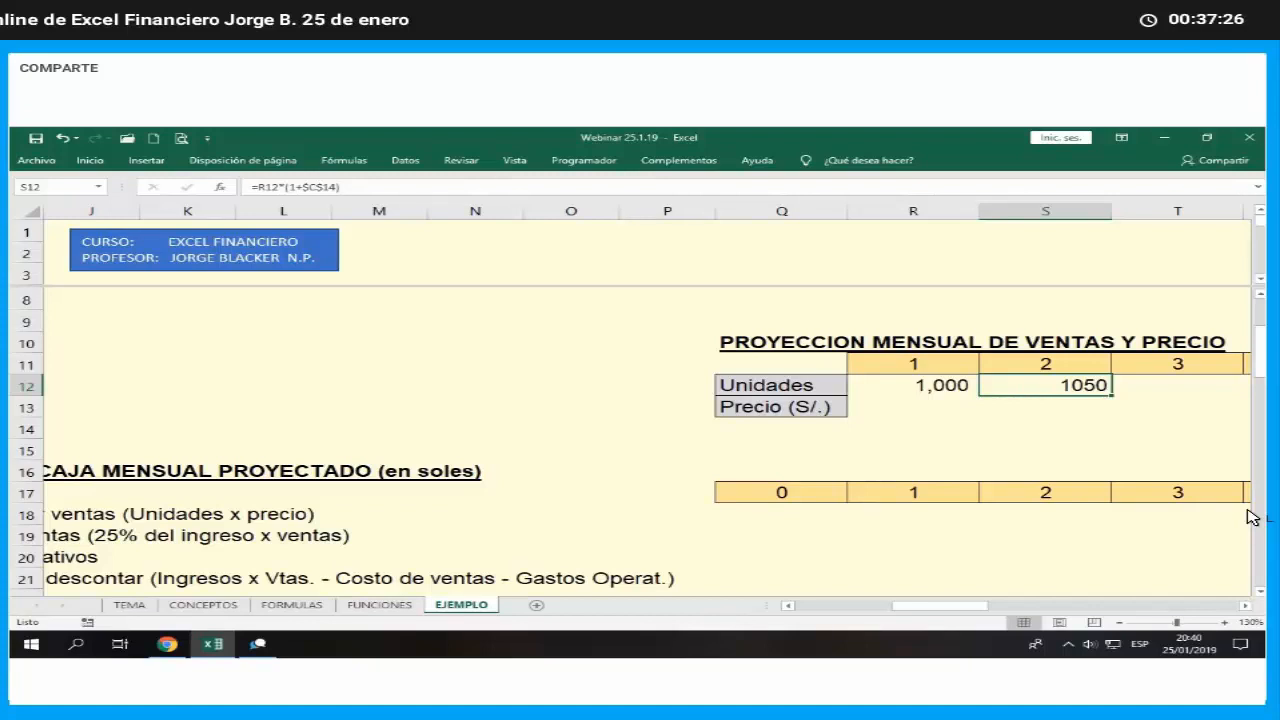
pyautogui.press('F2')
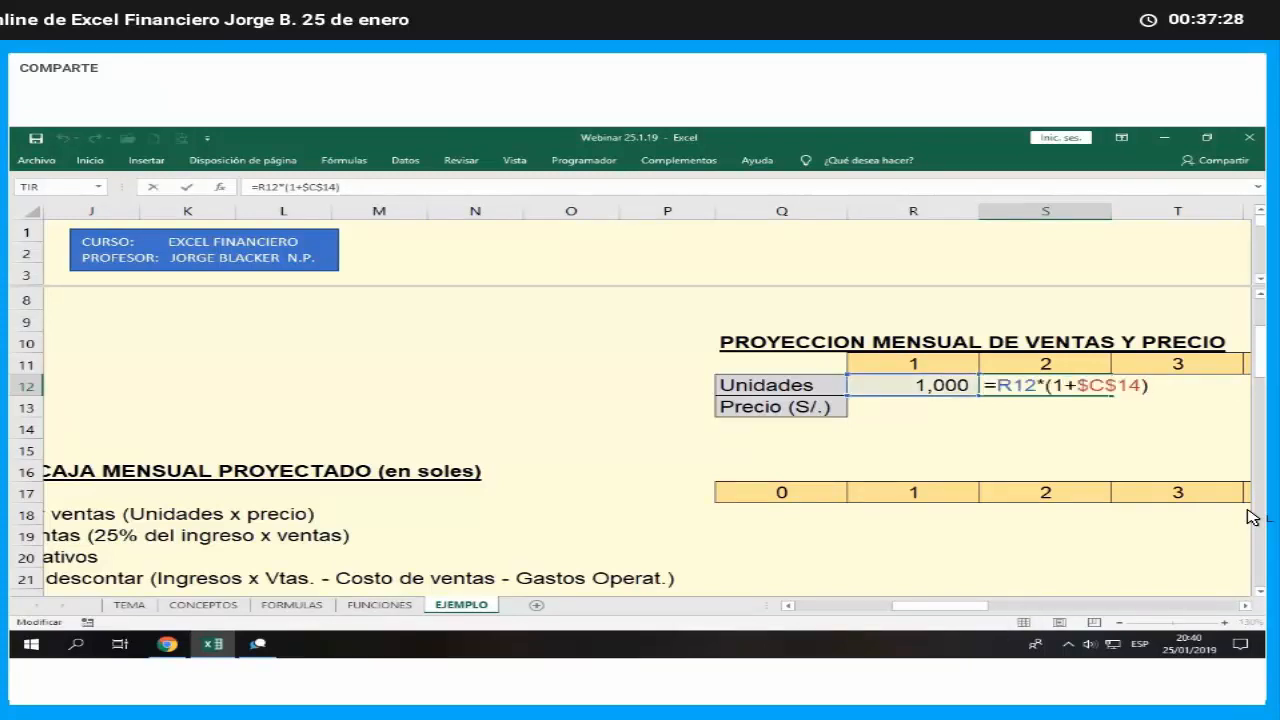
pyautogui.press('Left')
pyautogui.press('Left')
pyautogui.press('Left')
pyautogui.press('Left')
pyautogui.press('Left')
pyautogui.press('Left')
pyautogui.press('Left')
pyautogui.press('Left')
pyautogui.press('Left')
pyautogui.press('Left')
pyautogui.press('Left')
pyautogui.press('Left')
pyautogui.press('Left')
pyautogui.write('red')
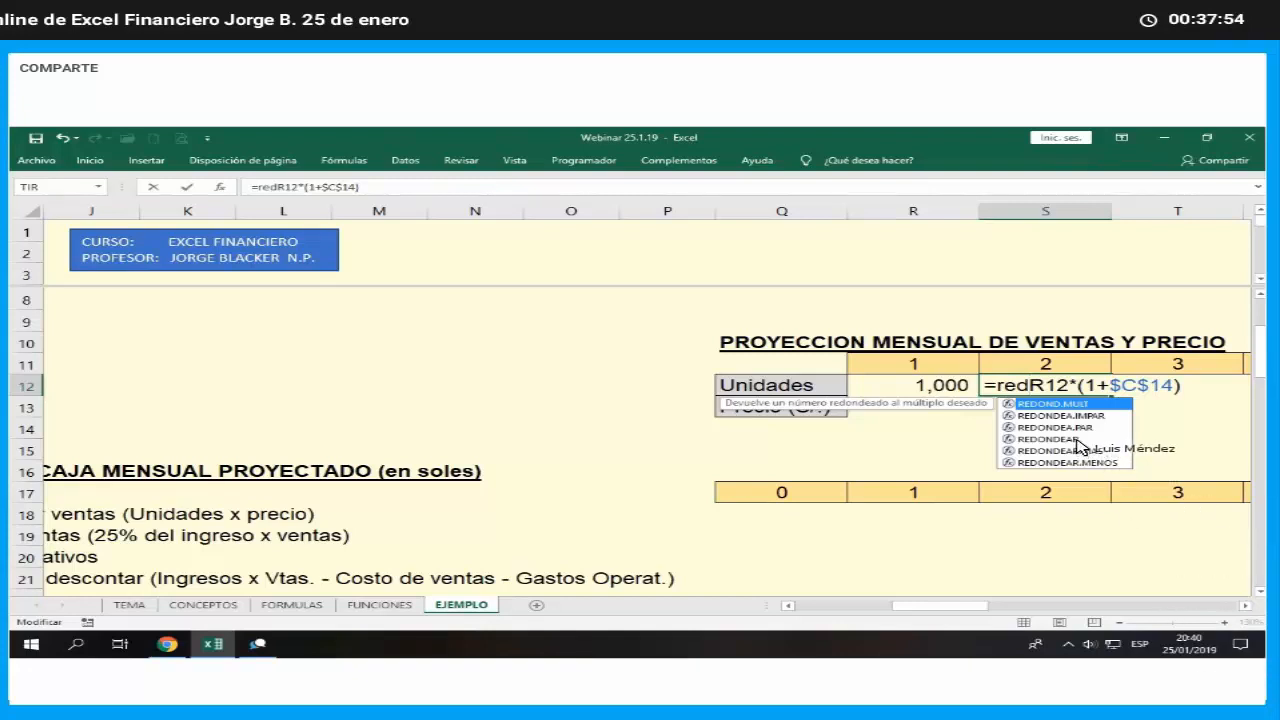
pyautogui.click(1075, 442)
pyautogui.doubleClick(1075, 441)
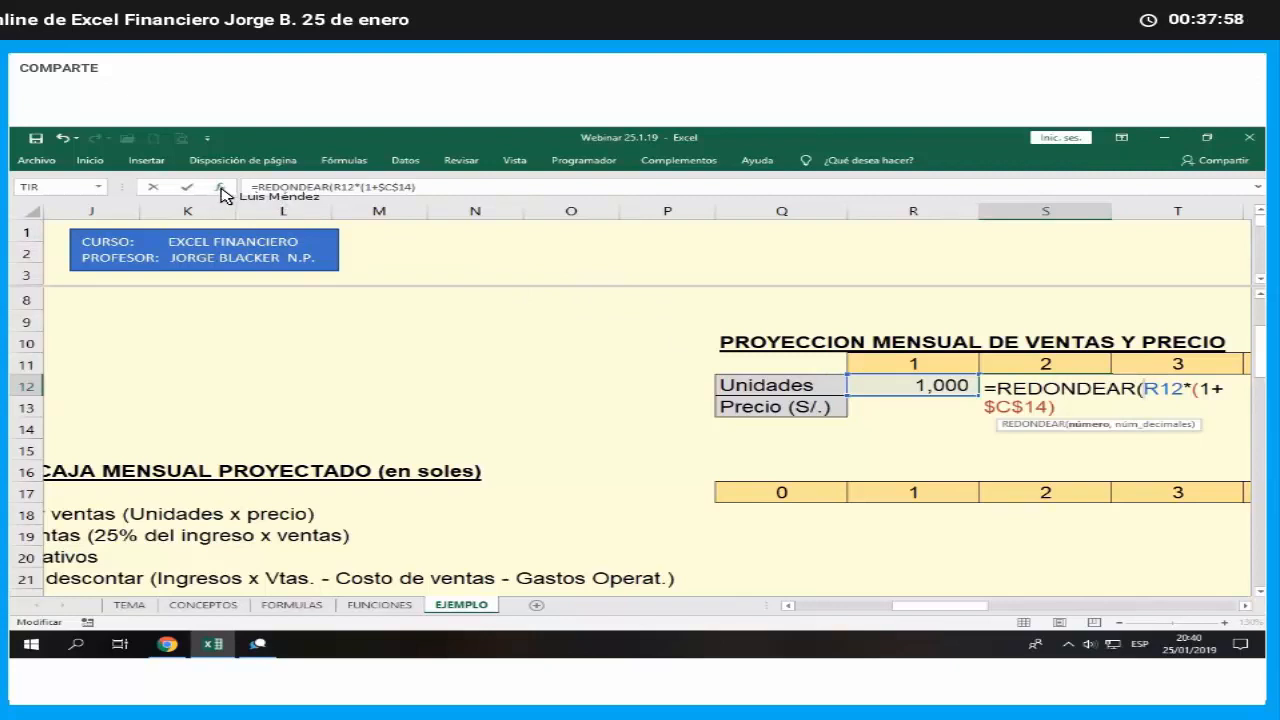
pyautogui.write(')')
pyautogui.click(403, 438)
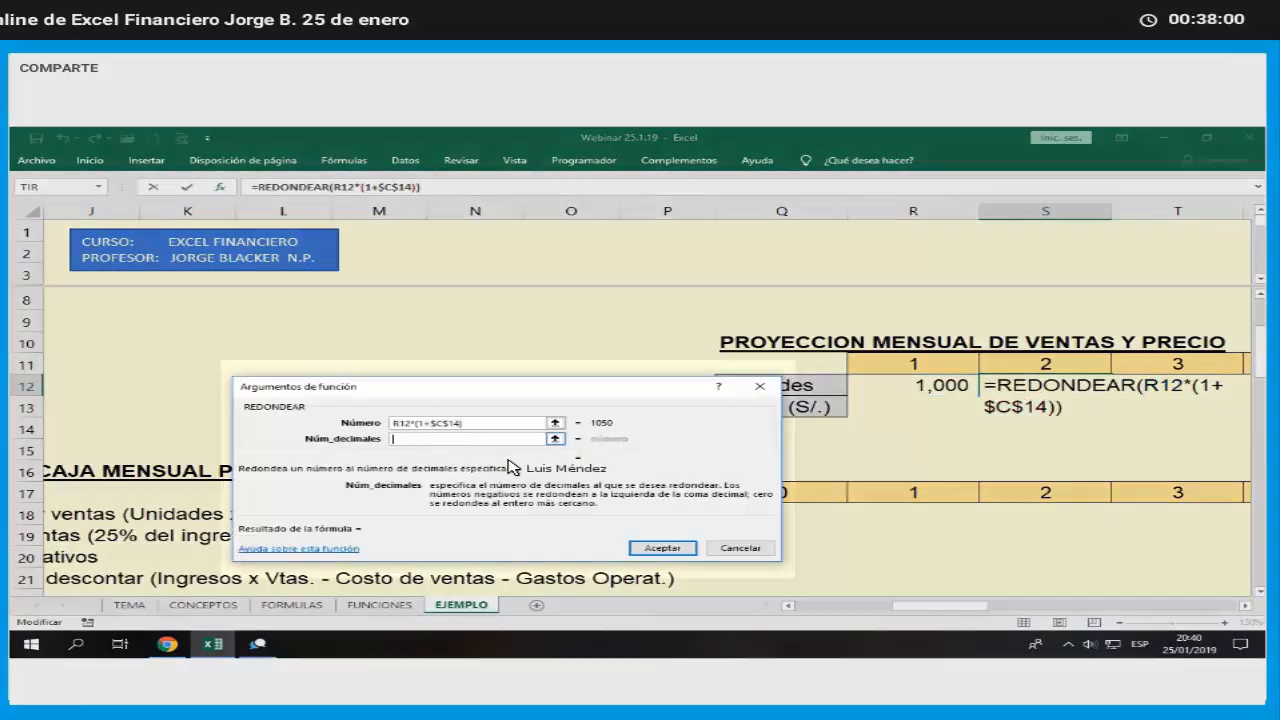
pyautogui.write('0')
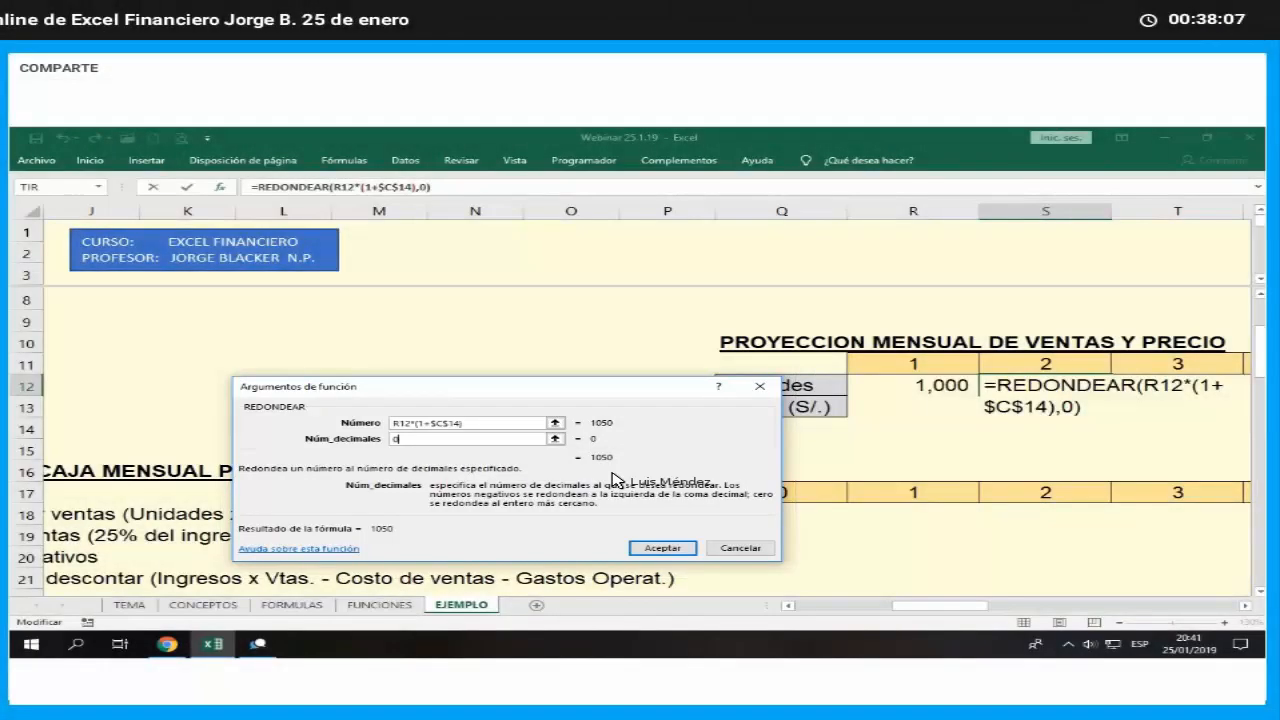
pyautogui.press('Return')
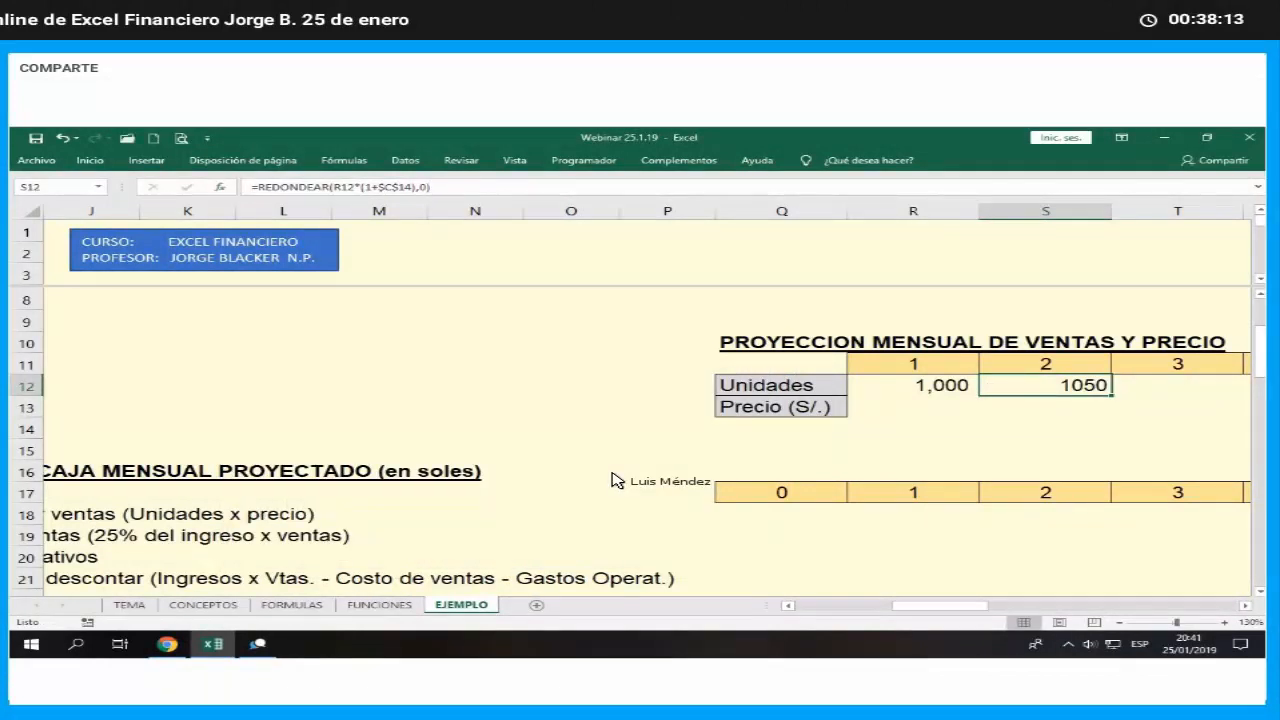
# - Fill the rounded units formula from S12 across the Unidades row through month 12 in AC12
pyautogui.click(1246, 606)
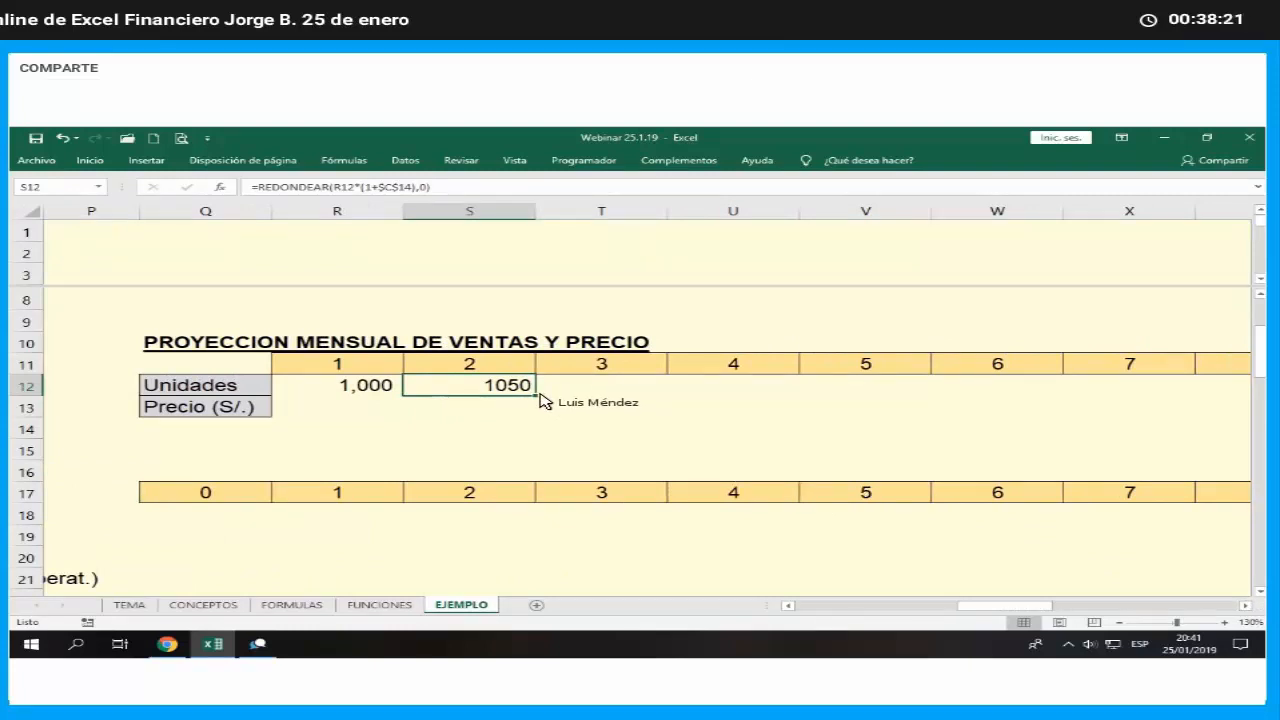
pyautogui.moveTo(540, 398); pyautogui.dragTo(1000, 408)
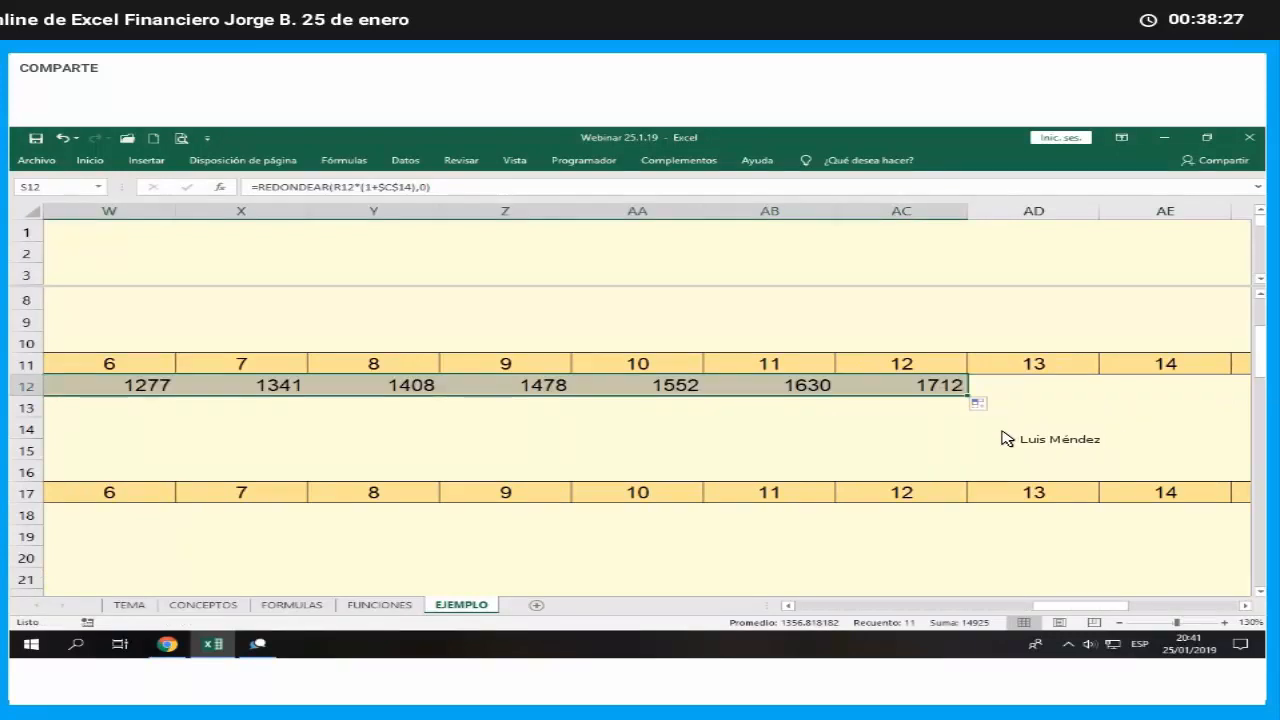
pyautogui.click(933, 428)
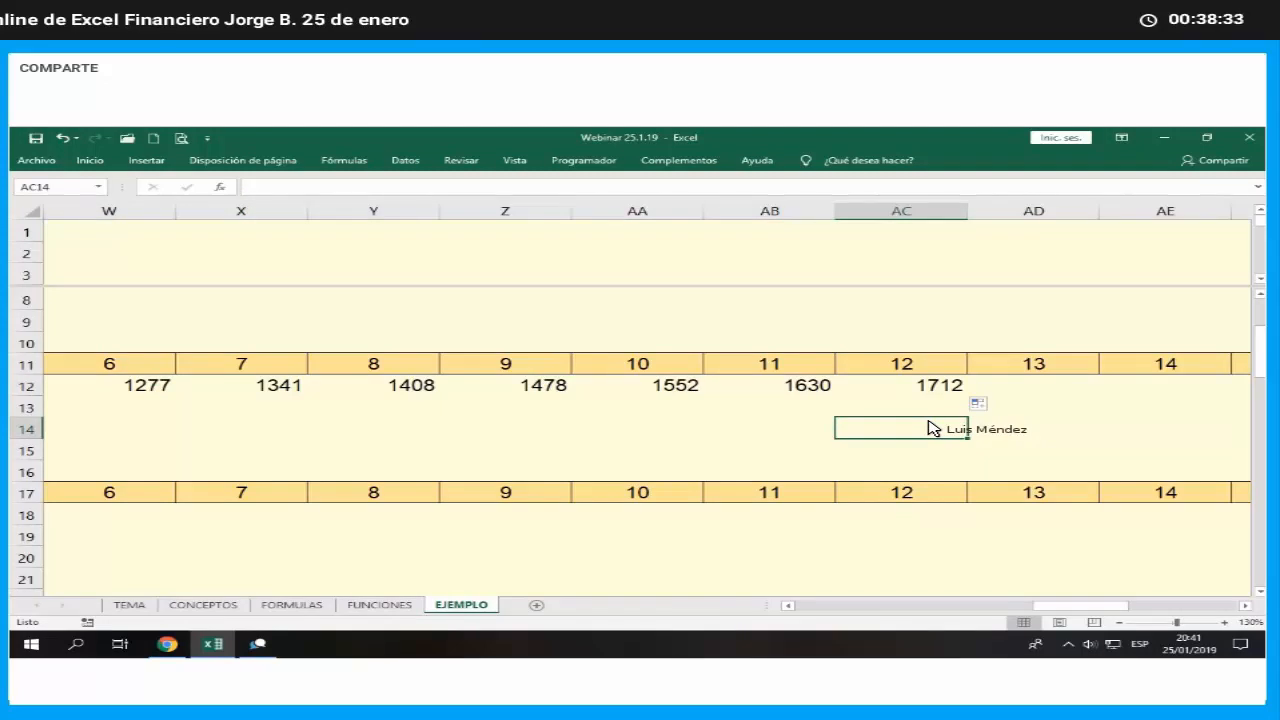
# - Calculate the month 13 units in AD12 from month 12 and the second-year growth rate, with the formula =AC12*(1+$C$15)
pyautogui.press('Up')
pyautogui.press('Up')
pyautogui.press('Right')
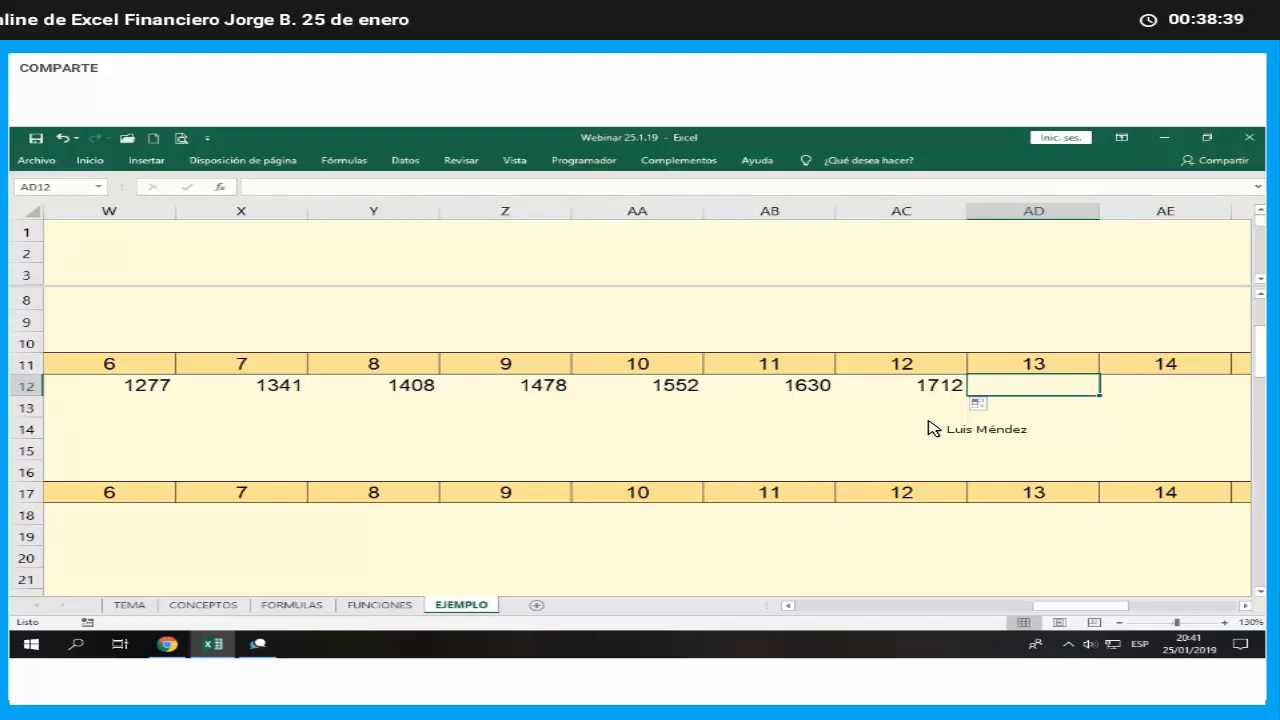
pyautogui.write('=')
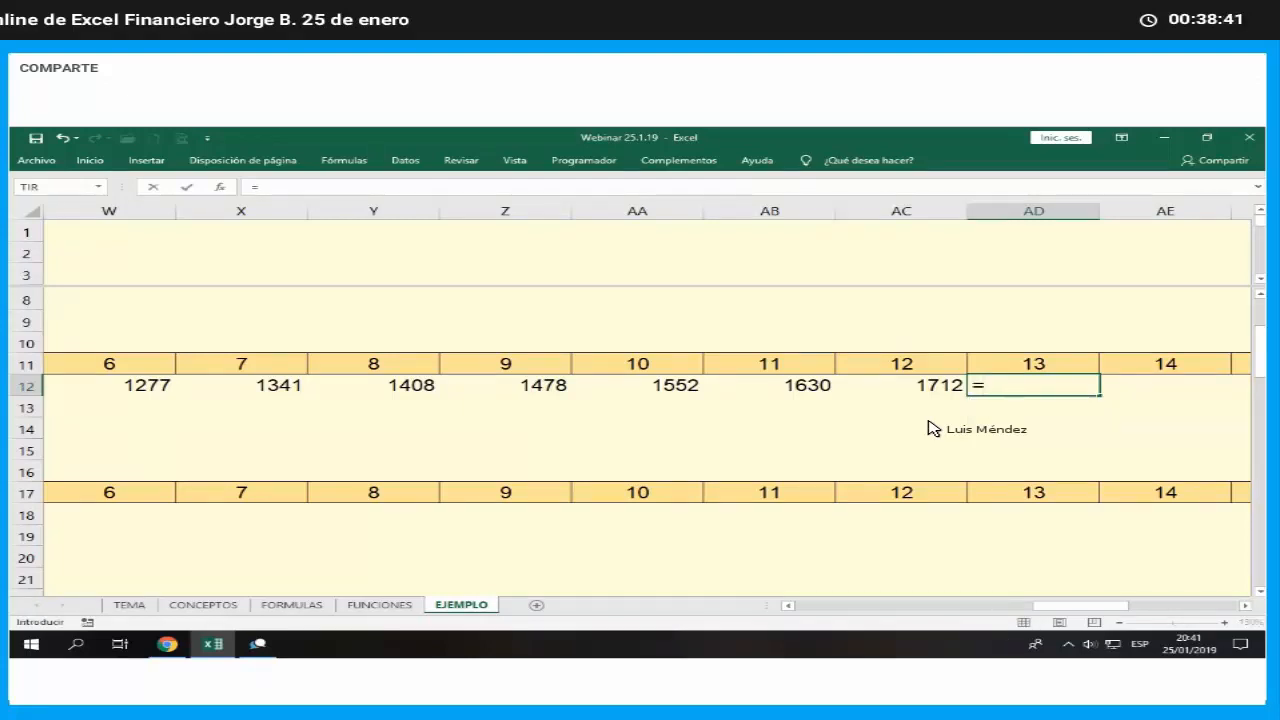
pyautogui.press('Left')
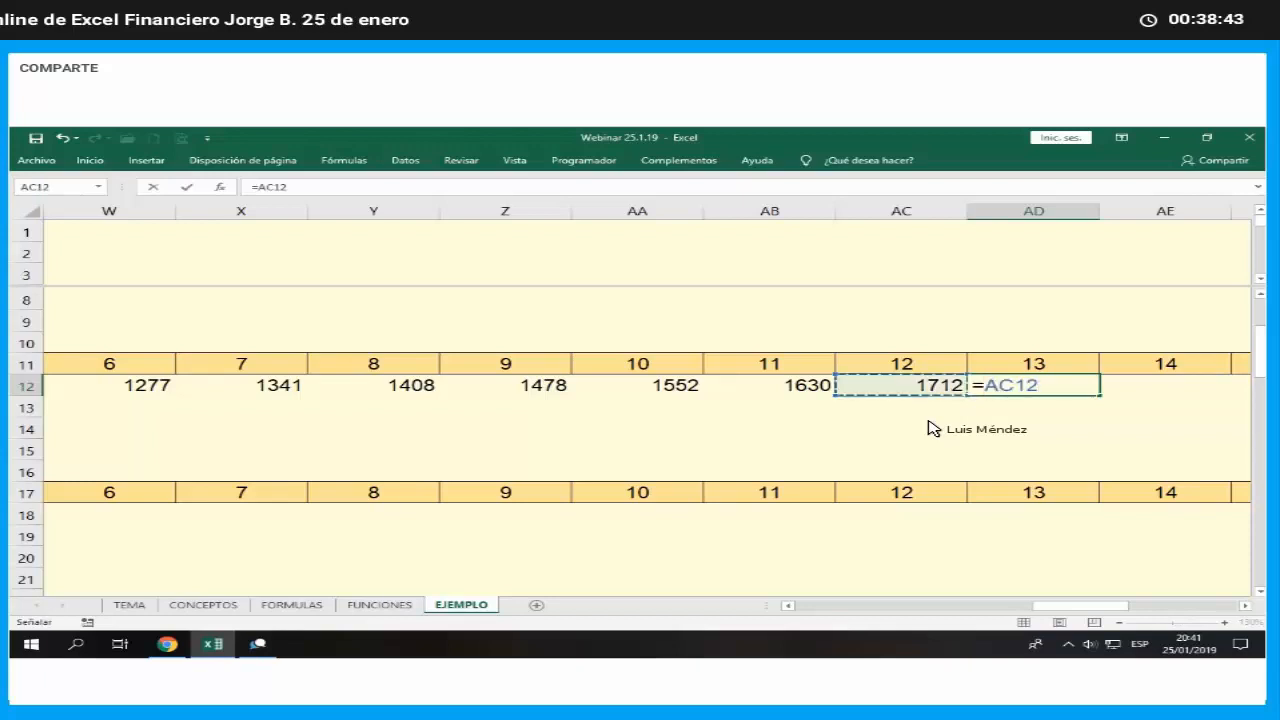
pyautogui.write('*')
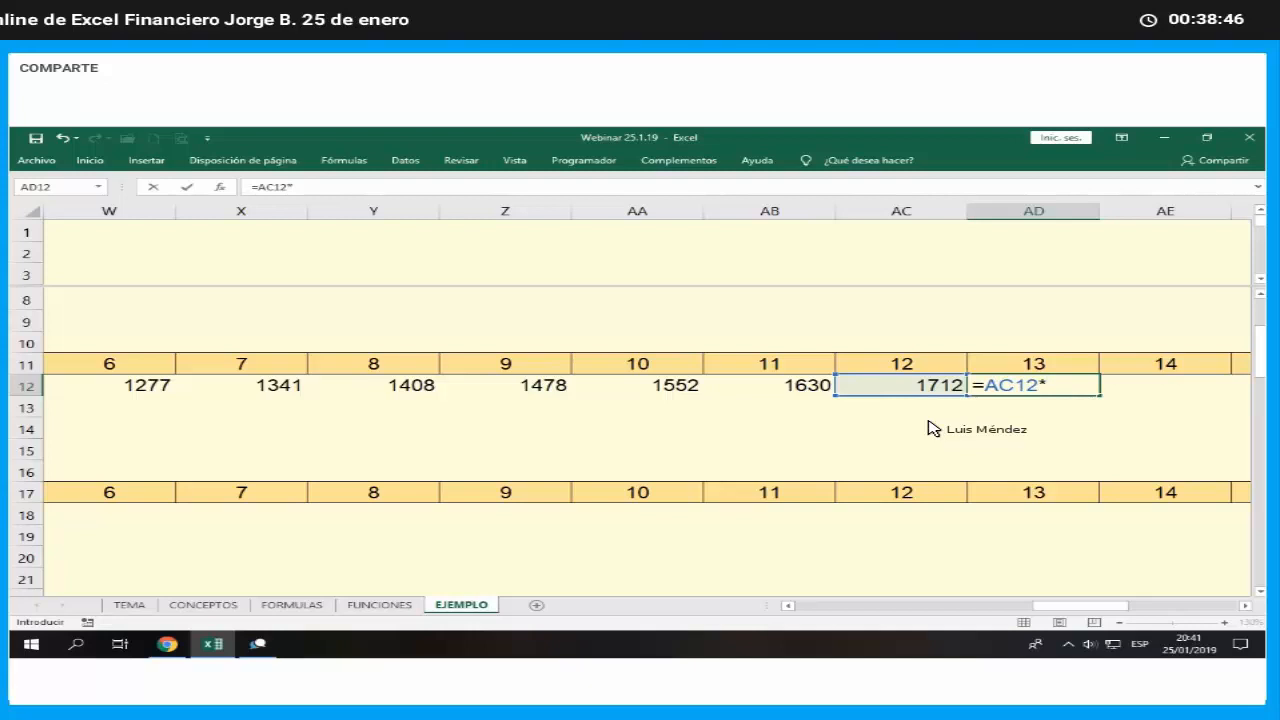
pyautogui.write('(1+')
pyautogui.press('Up')
pyautogui.press('Left')
pyautogui.press('Left')
pyautogui.press('Left')
pyautogui.press('Left')
pyautogui.press('Left')
pyautogui.press('Left')
pyautogui.press('Left')
pyautogui.press('Left')
pyautogui.press('Left')
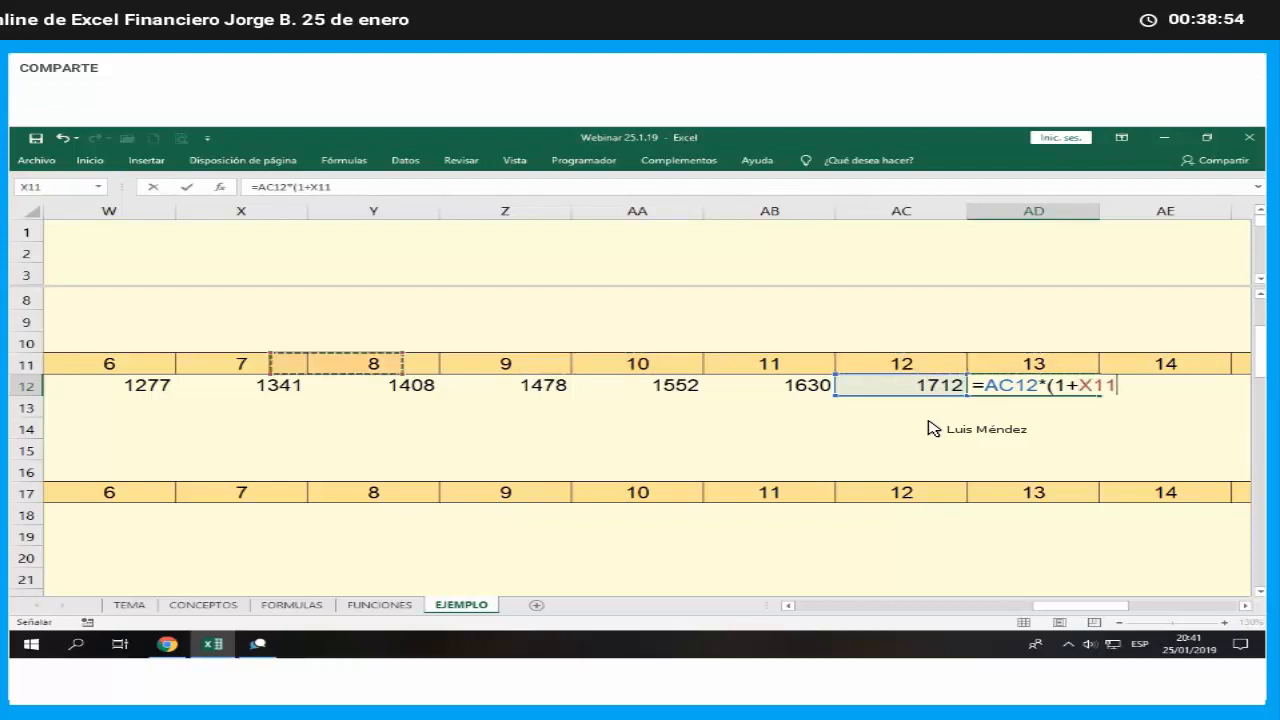
pyautogui.press('Left')
pyautogui.press('Left')
pyautogui.press('Left')
pyautogui.press('Left')
pyautogui.press('Left')
pyautogui.press('Left')
pyautogui.press('Left')
pyautogui.press('Left')
pyautogui.press('Left')
pyautogui.press('Left')
pyautogui.press('Left')
pyautogui.press('Left')
pyautogui.press('Left')
pyautogui.press('Left')
pyautogui.press('Left')
pyautogui.press('Left')
pyautogui.press('Left')
pyautogui.press('Left')
pyautogui.press('Left')
pyautogui.press('Left')
pyautogui.press('Down')
pyautogui.press('Down')
pyautogui.press('Down')
pyautogui.press('Down')
pyautogui.press('Right')
pyautogui.press('Right')
pyautogui.press('Right')
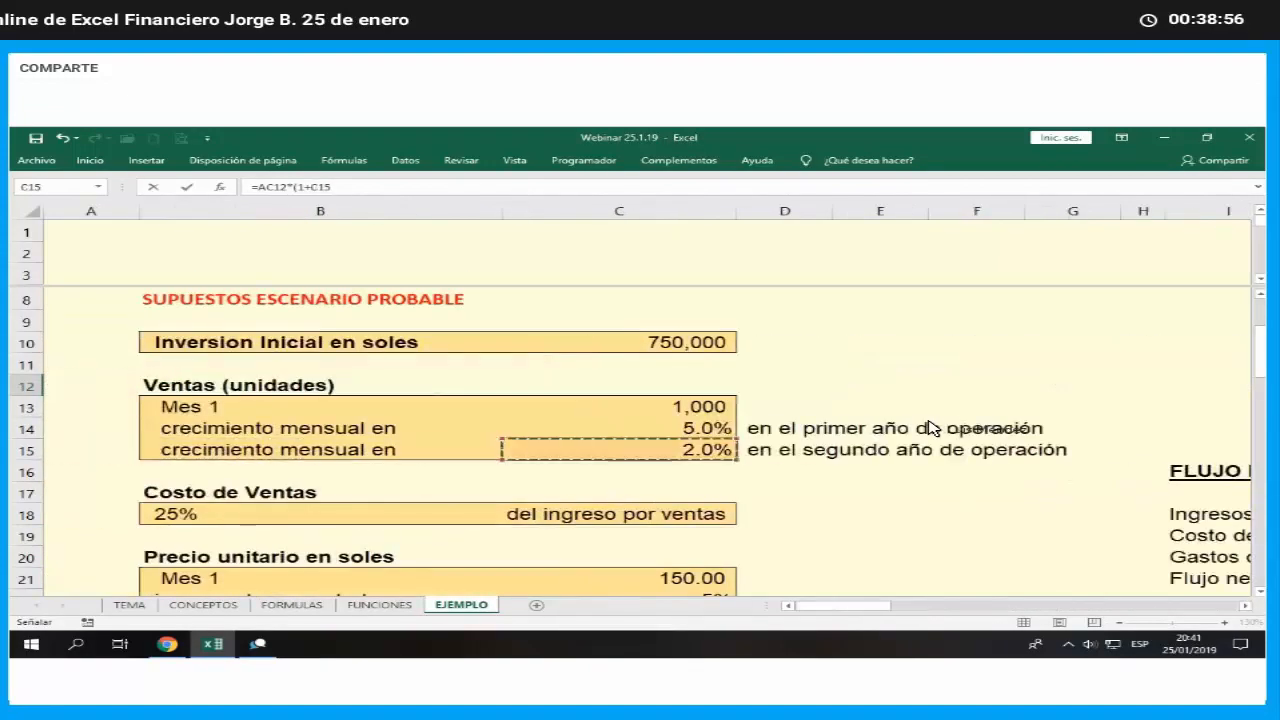
pyautogui.press('Left')
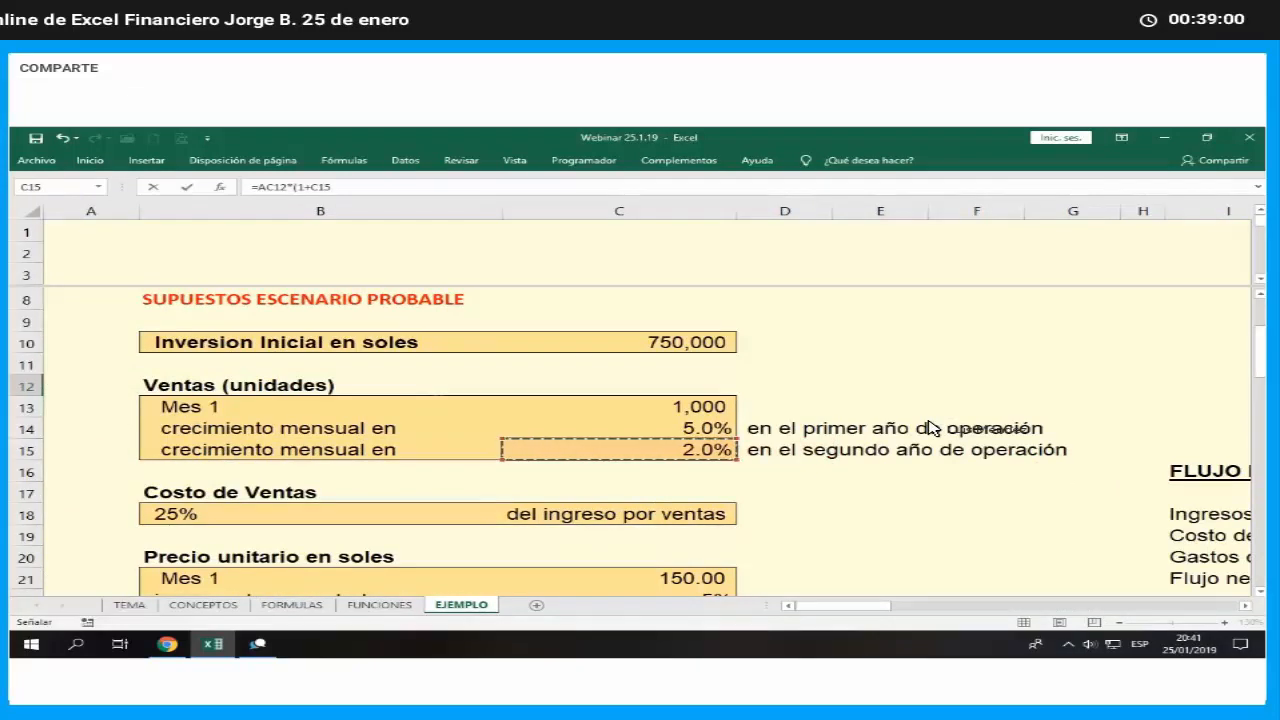
pyautogui.press('F4')
pyautogui.write(')')
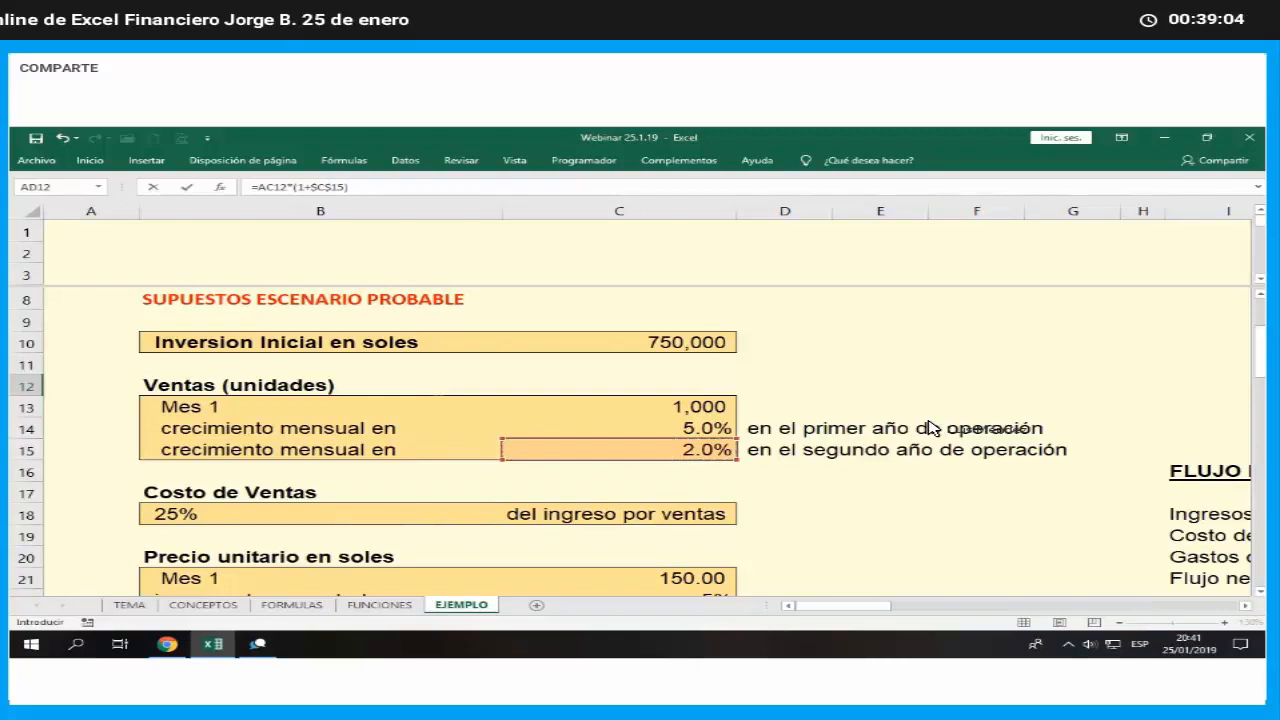
pyautogui.press('Return')
pyautogui.press('Up')
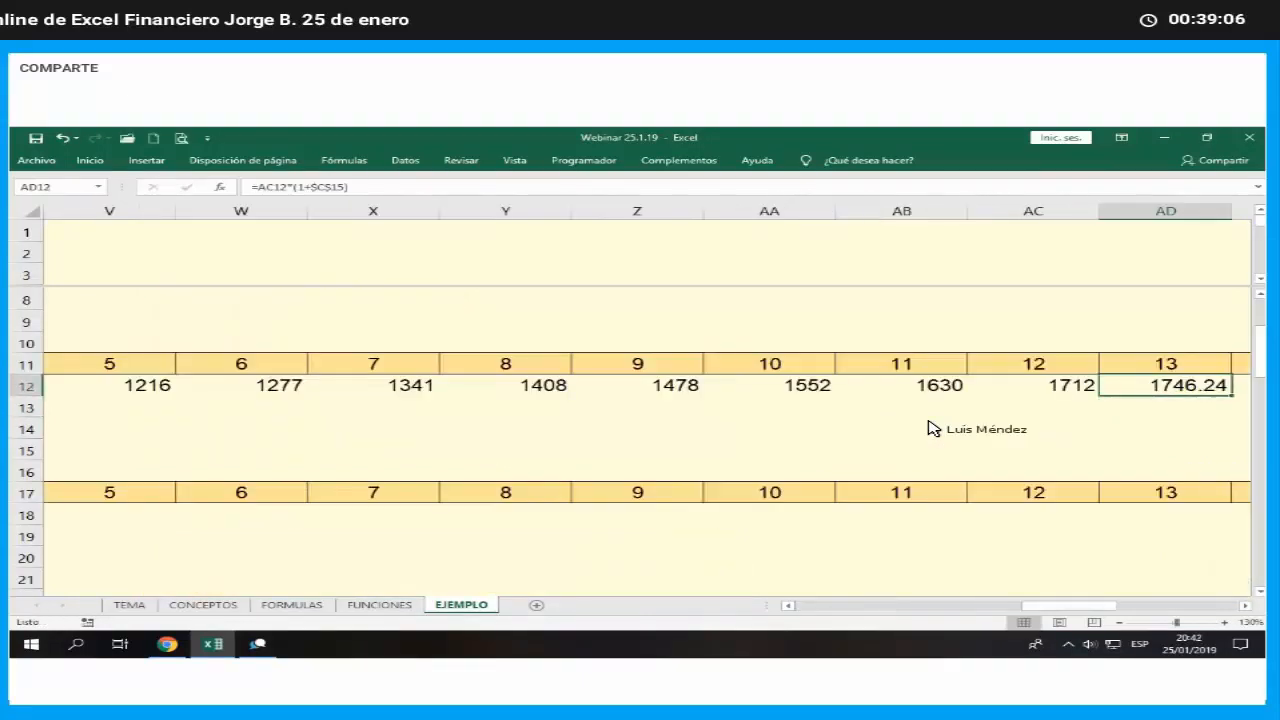
# - Wrap the month 13 units formula in AD12 in REDONDEAR with 0 decimals, giving =REDONDEAR(AC12*(1+$C$15),0)
pyautogui.hscroll(1, 930, 428)
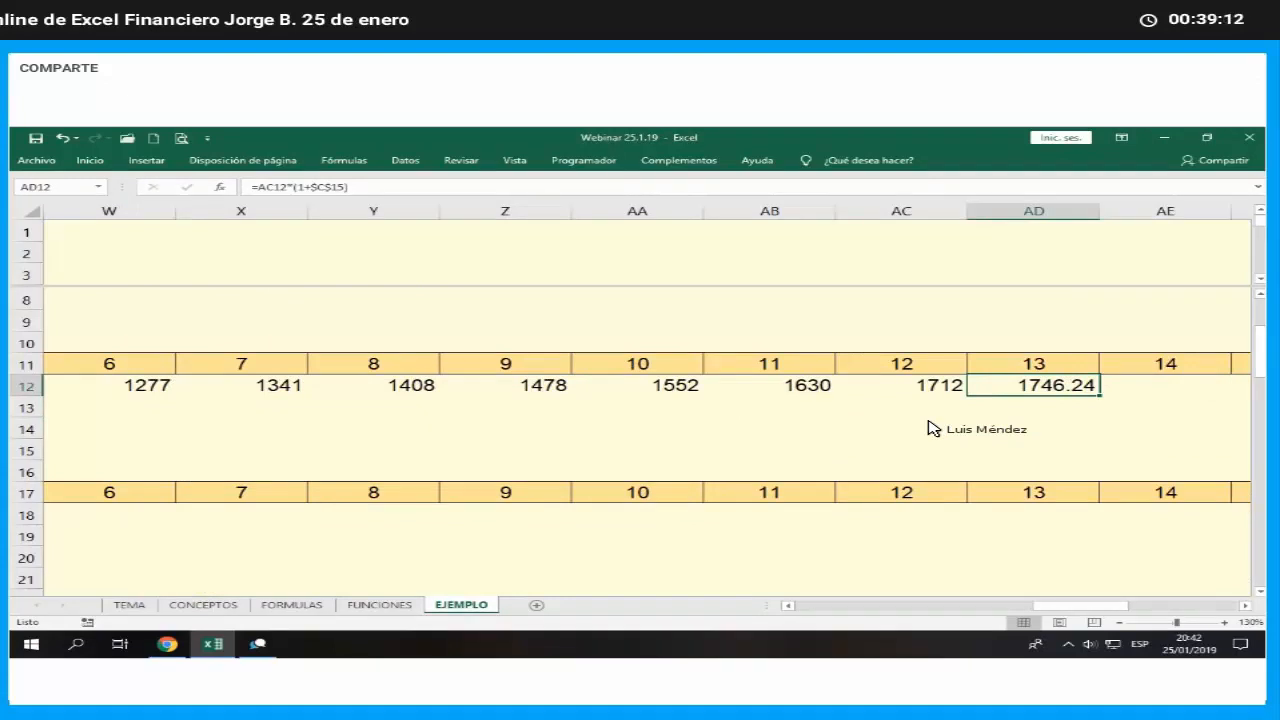
pyautogui.press('F2')
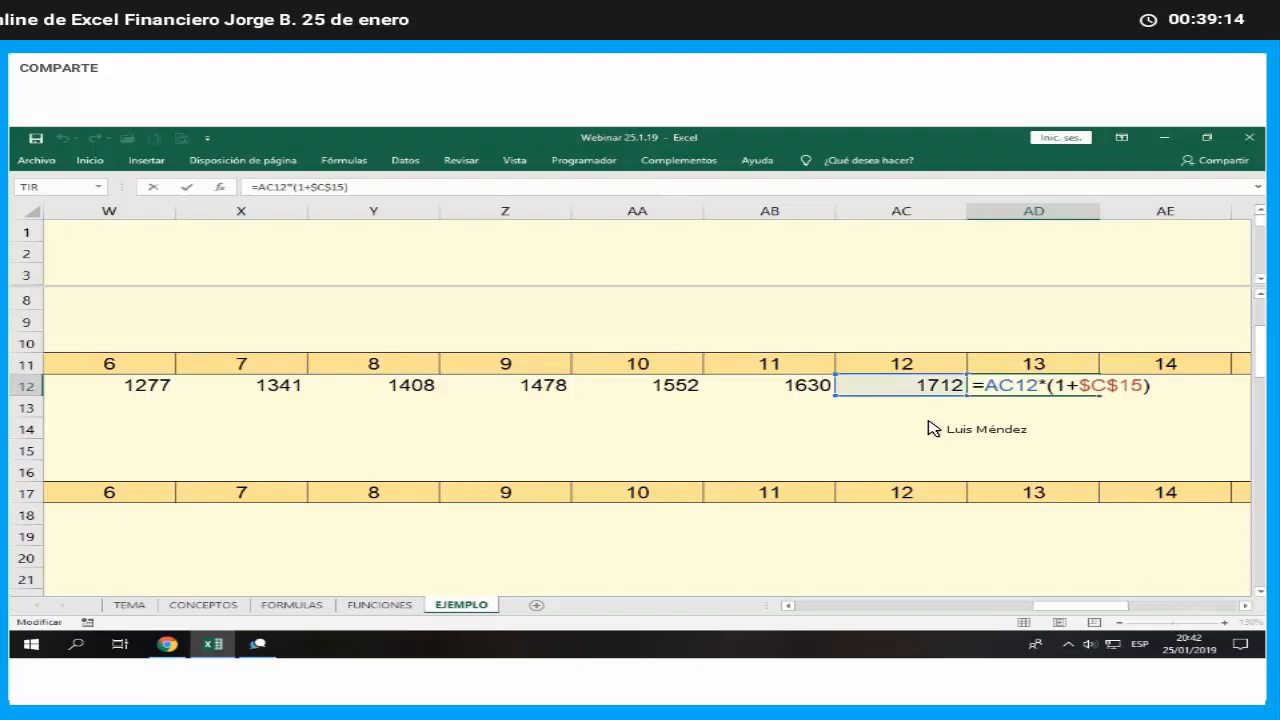
pyautogui.press('Left')
pyautogui.press('Left')
pyautogui.press('Left')
pyautogui.press('Left')
pyautogui.press('Left')
pyautogui.press('Left')
pyautogui.press('Left')
pyautogui.press('Left')
pyautogui.press('Left')
pyautogui.press('Left')
pyautogui.press('Left')
pyautogui.press('Left')
pyautogui.press('Left')
pyautogui.press('Left')
pyautogui.write('red')
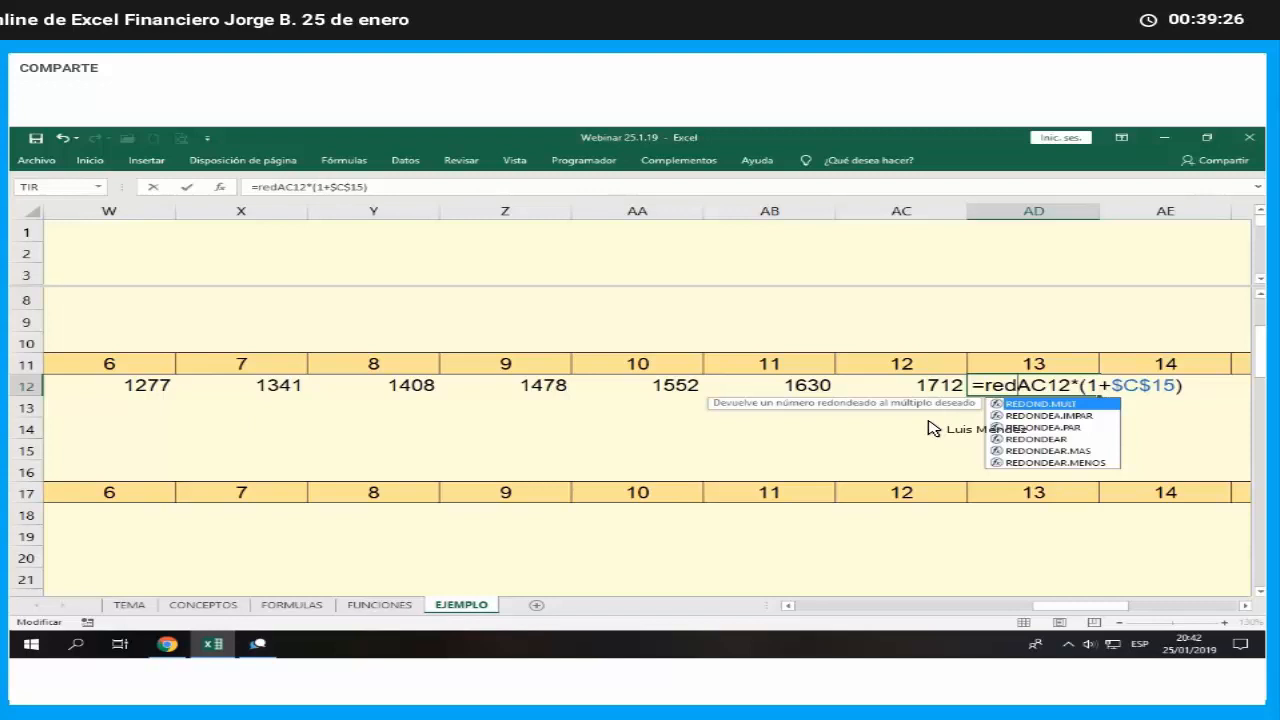
pyautogui.doubleClick(1062, 441)
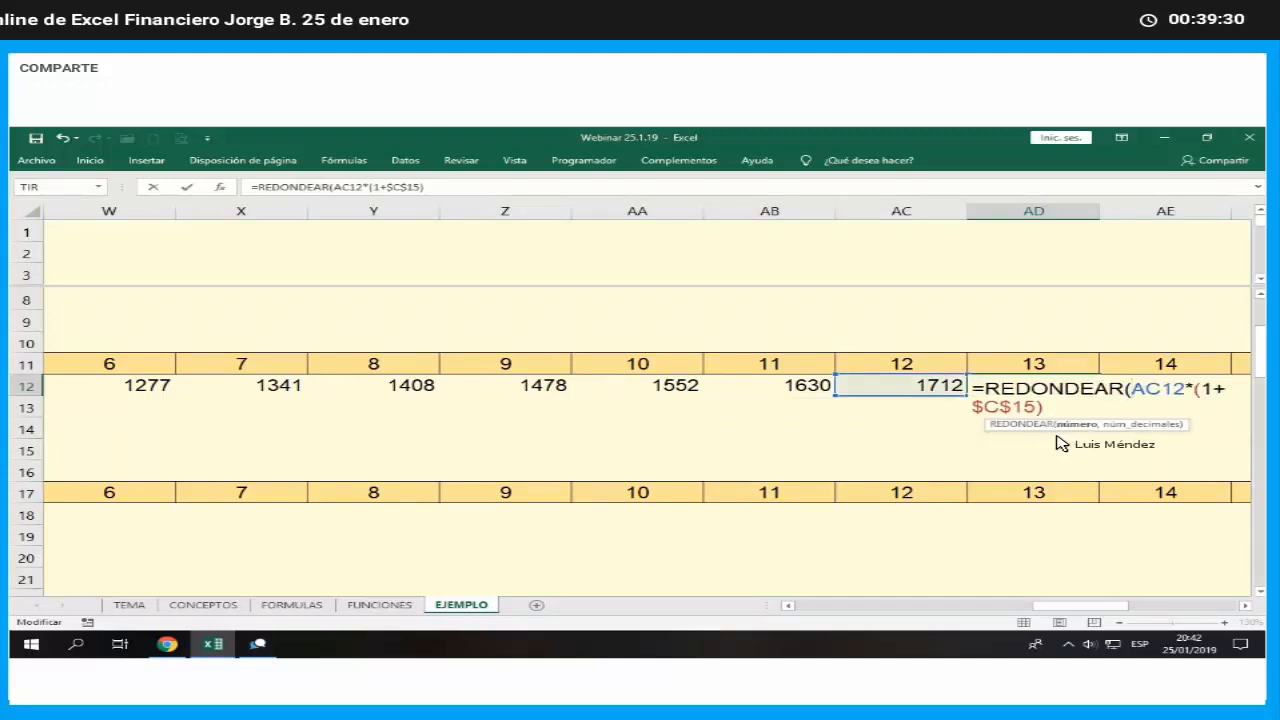
pyautogui.click(220, 187)
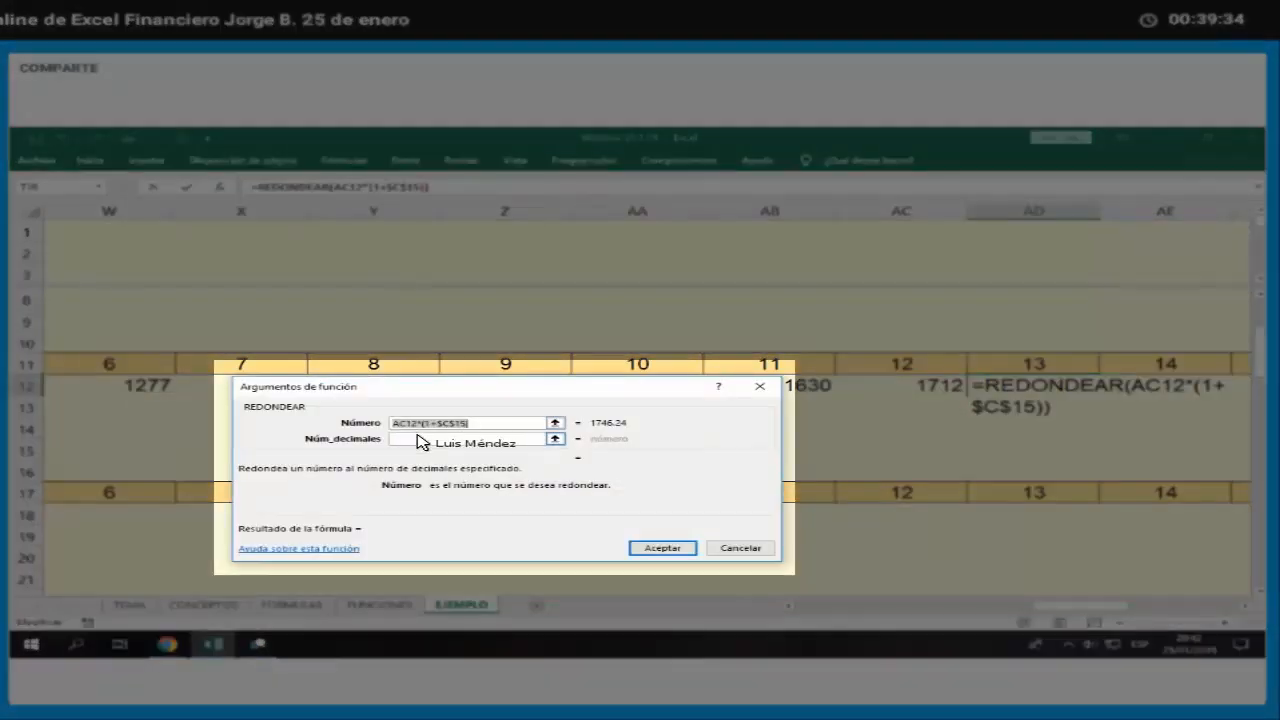
pyautogui.click(420, 441)
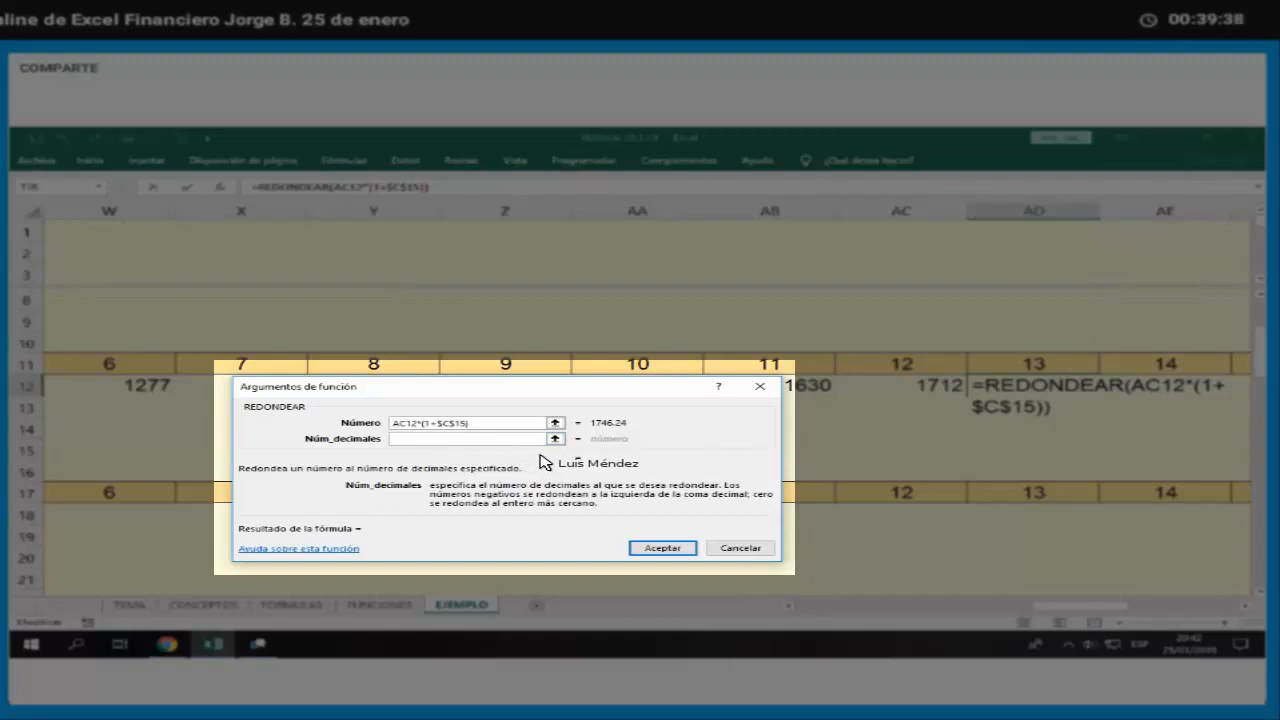
pyautogui.write('0')
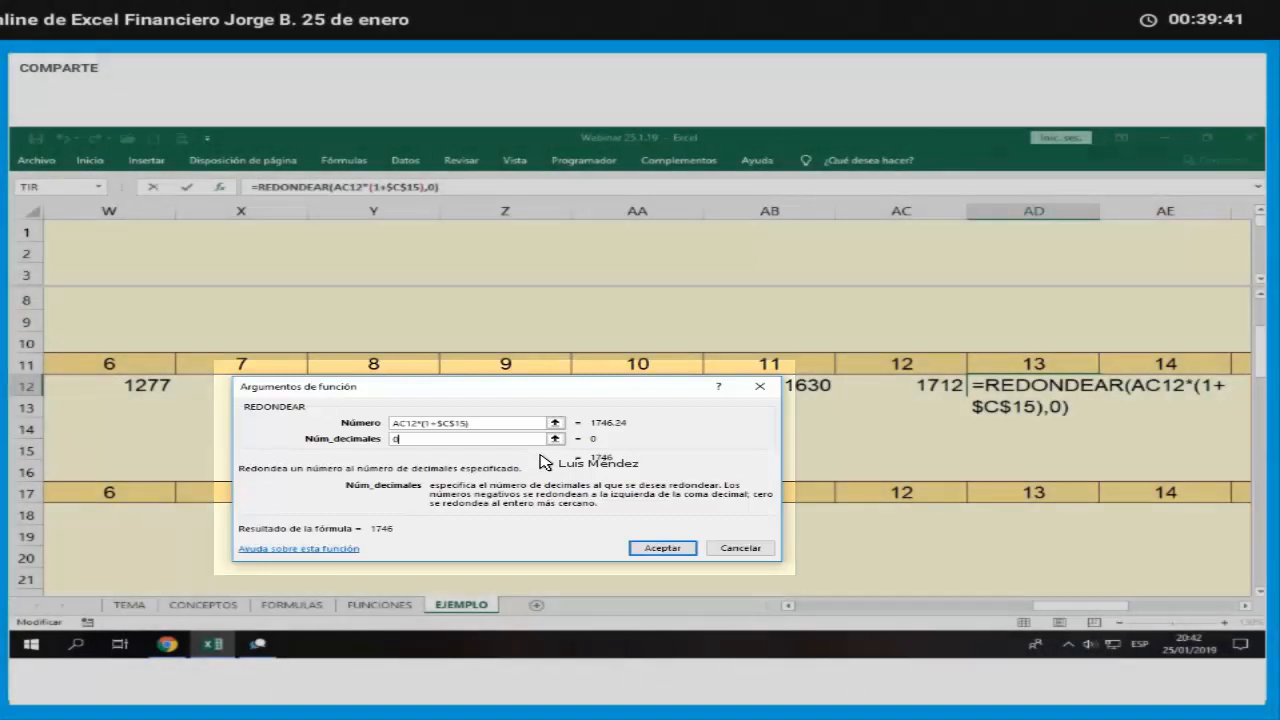
pyautogui.press('Return')
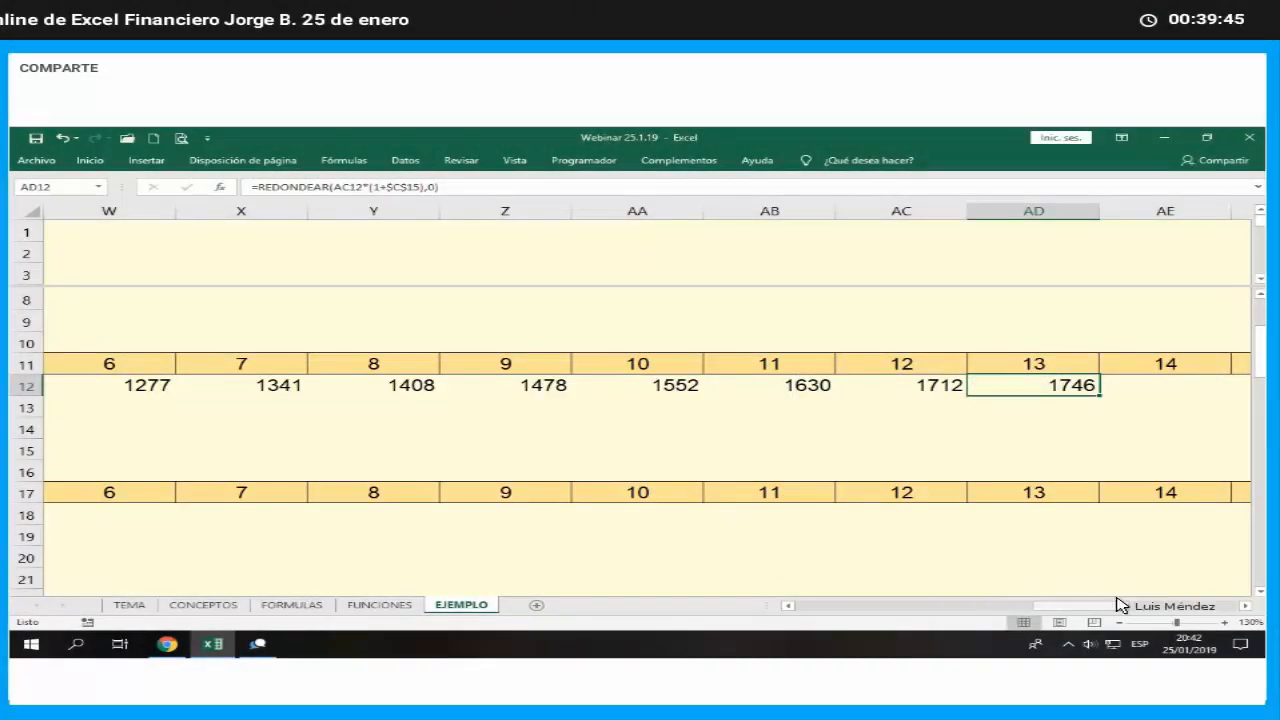
pyautogui.click(1245, 606)
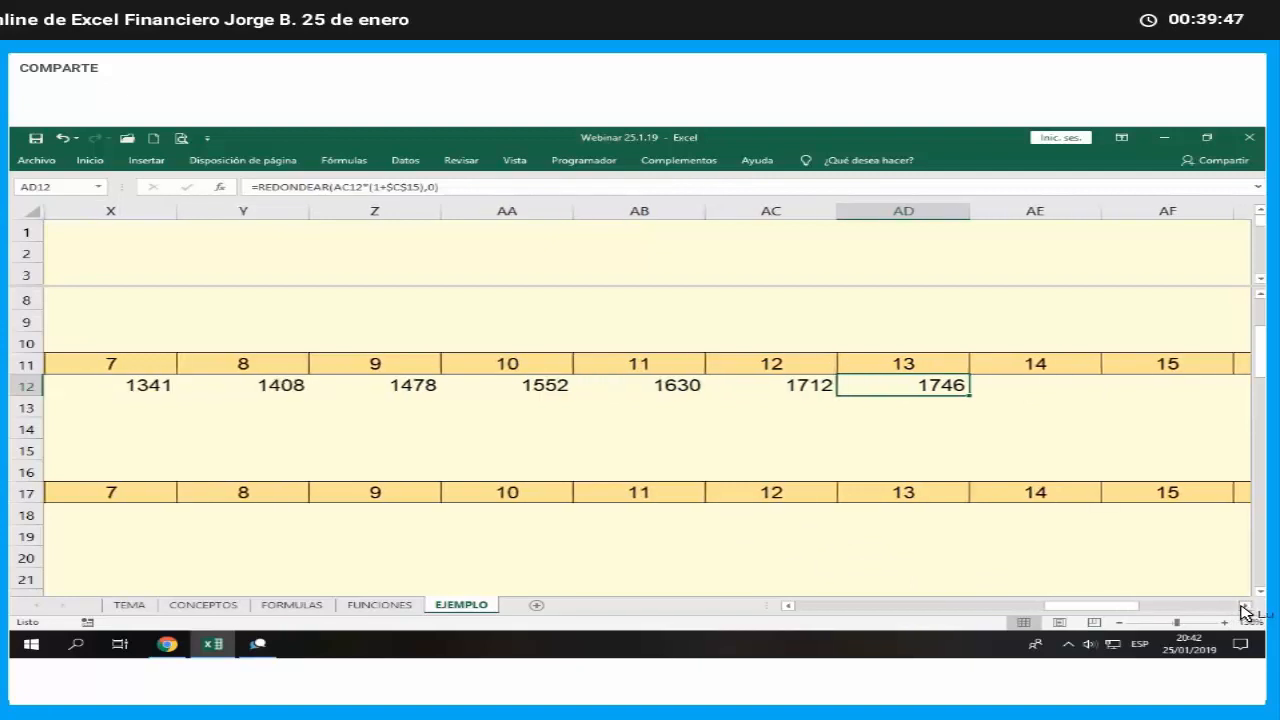
# - Fill the rounded units formula from AD12 across the Unidades row through month 24 in AO12
pyautogui.click(1245, 606)
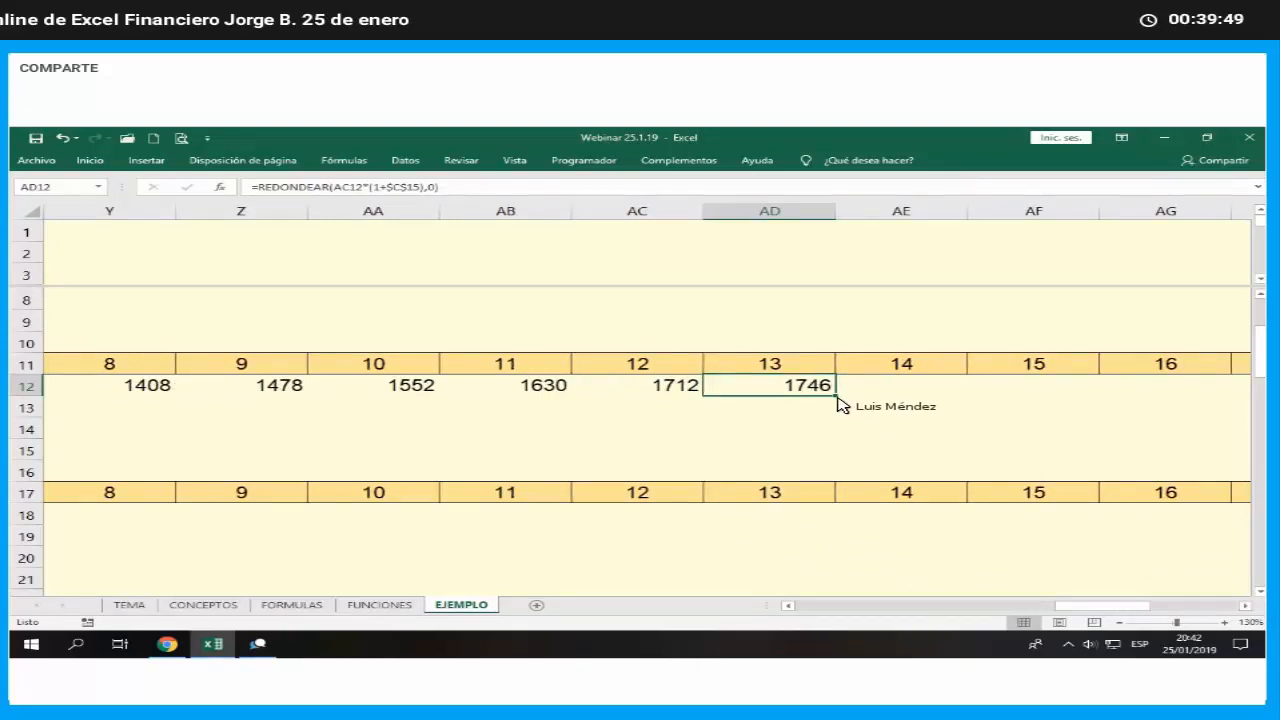
pyautogui.moveTo(836, 397); pyautogui.dragTo(1103, 429)
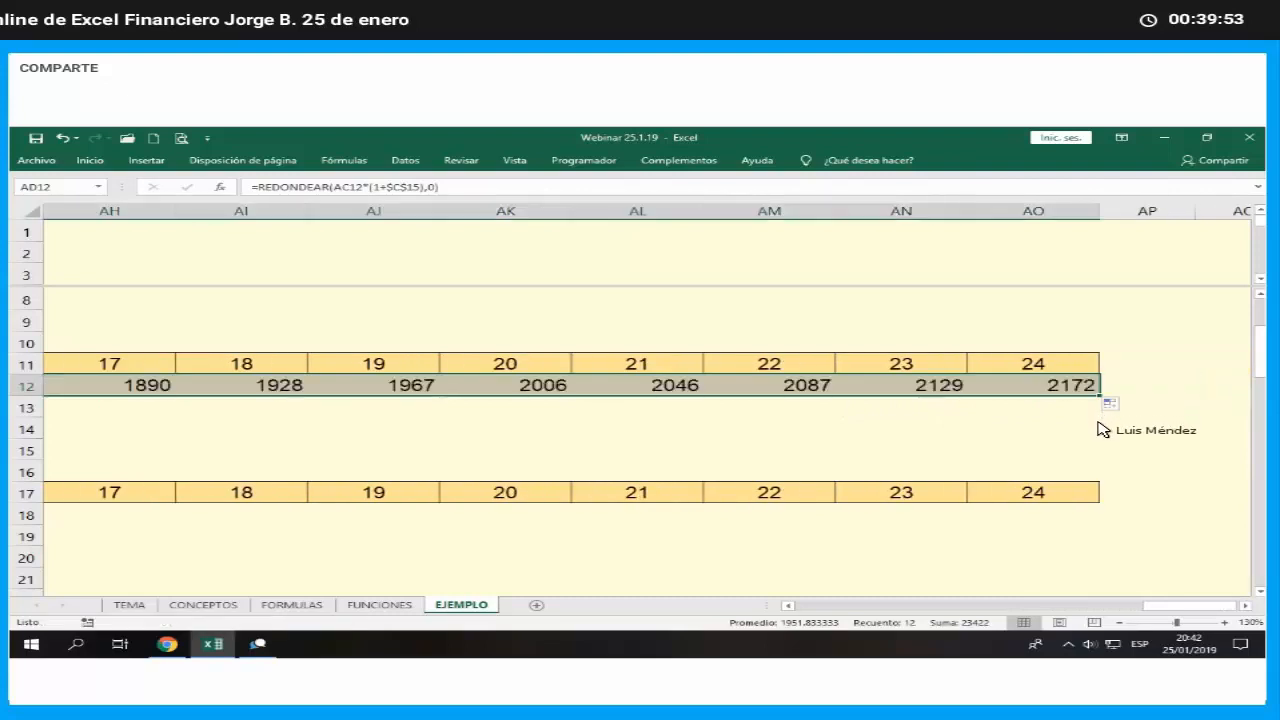
pyautogui.click(1099, 430)
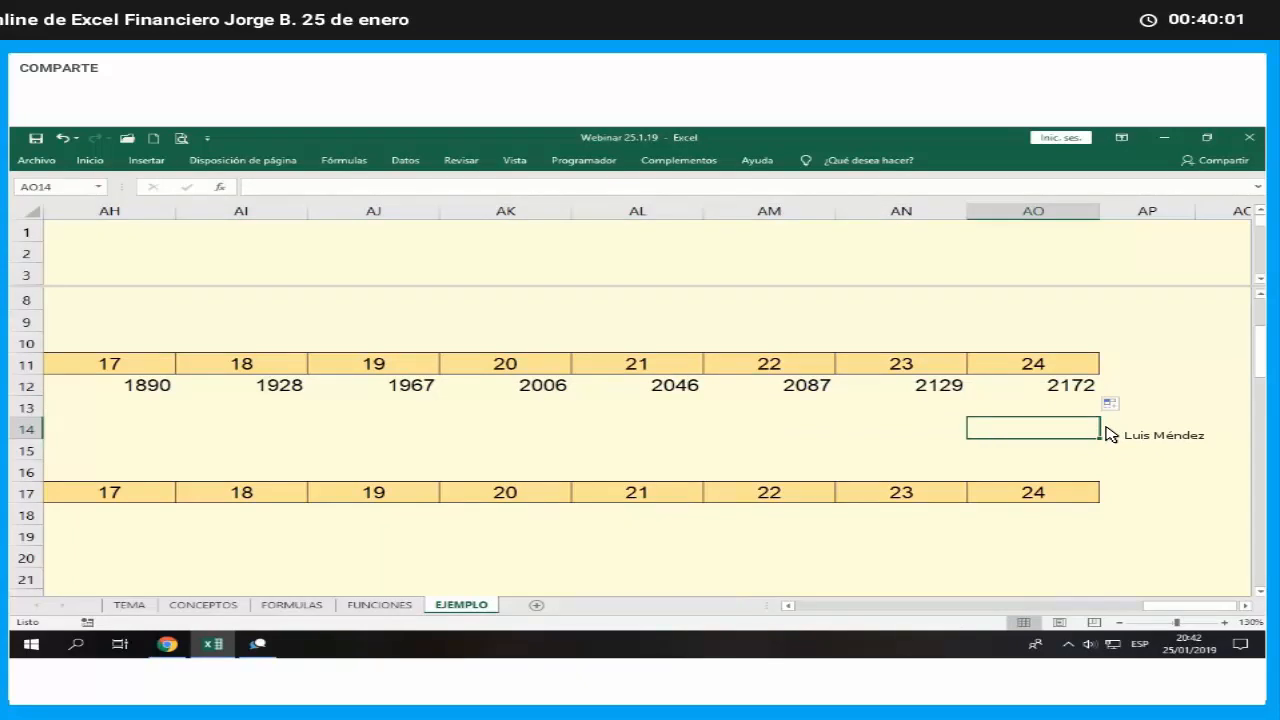
# - Link the month 1 price in R13 to the Mes 1 unit price assumption with the formula =C21
pyautogui.press('Left')
pyautogui.press('Left')
pyautogui.press('Left')
pyautogui.press('Left')
pyautogui.press('Left')
pyautogui.press('Left')
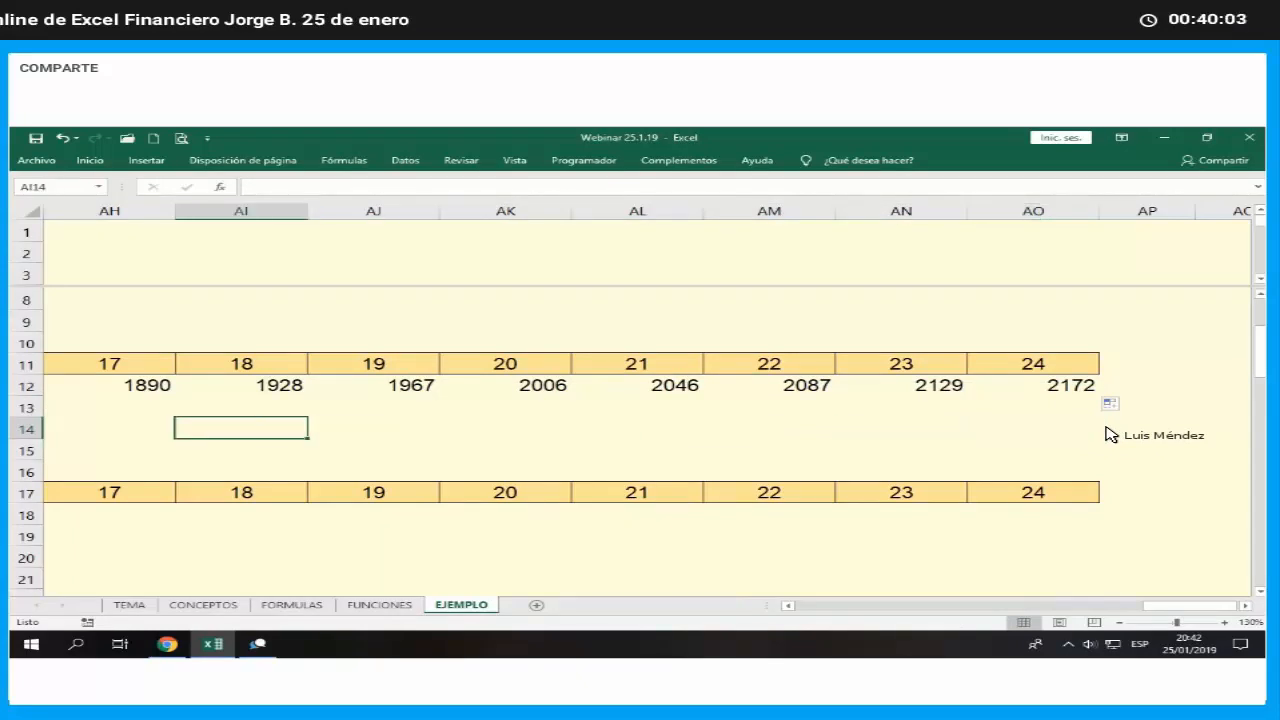
pyautogui.press('Left')
pyautogui.press('Left')
pyautogui.press('Left')
pyautogui.press('Left')
pyautogui.press('Left')
pyautogui.press('Left')
pyautogui.press('Left')
pyautogui.press('Left')
pyautogui.press('Left')
pyautogui.press('Left')
pyautogui.press('Left')
pyautogui.press('Left')
pyautogui.press('Left')
pyautogui.press('Left')
pyautogui.press('Left')
pyautogui.press('Left')
pyautogui.press('Left')
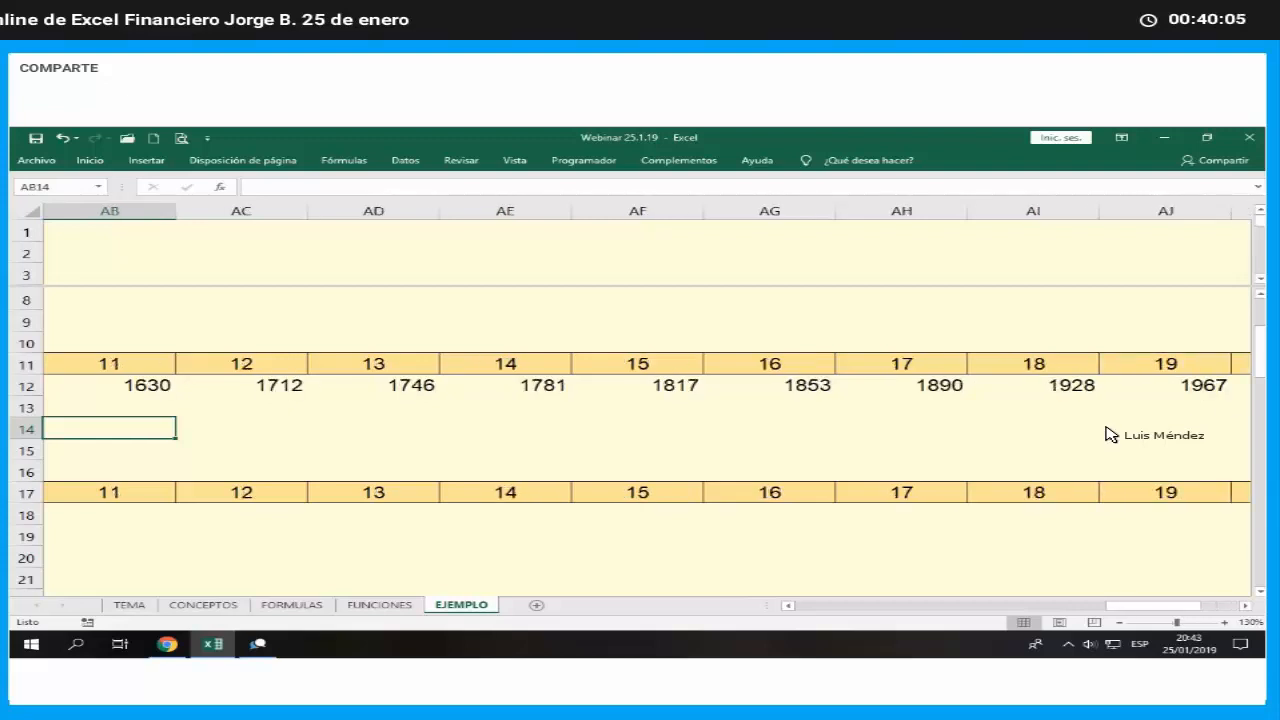
pyautogui.press('Up')
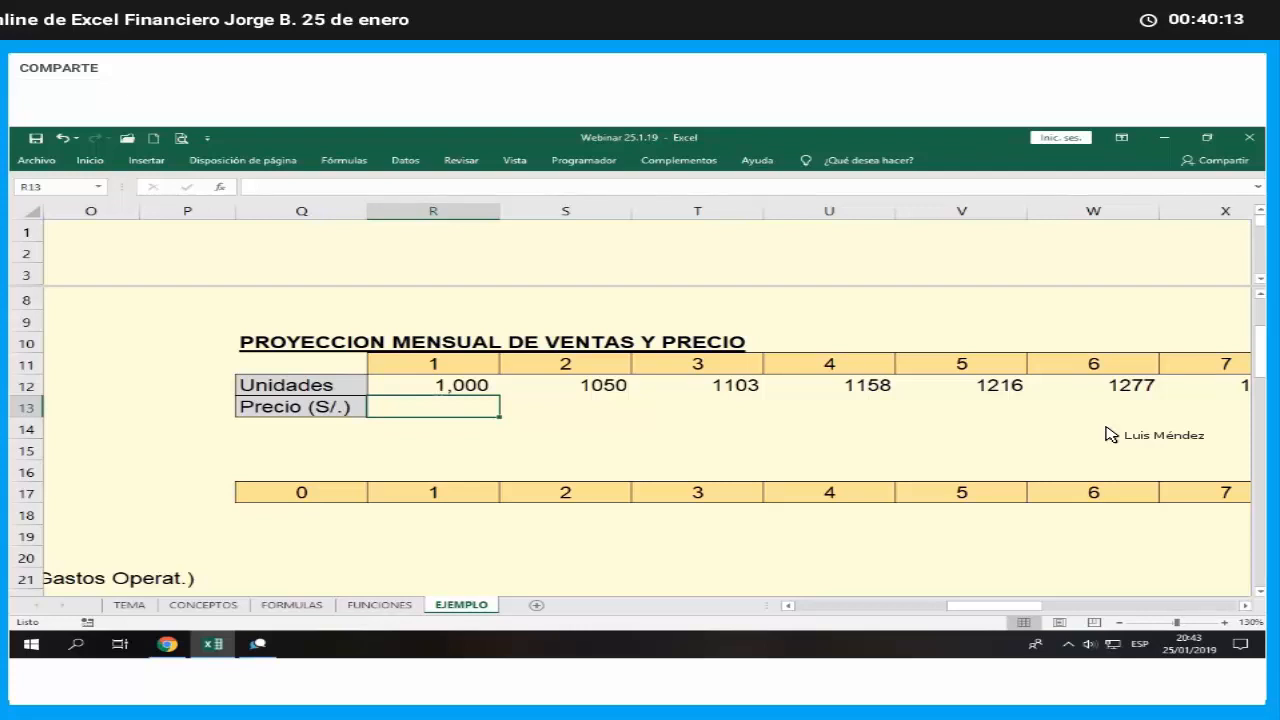
pyautogui.write('=')
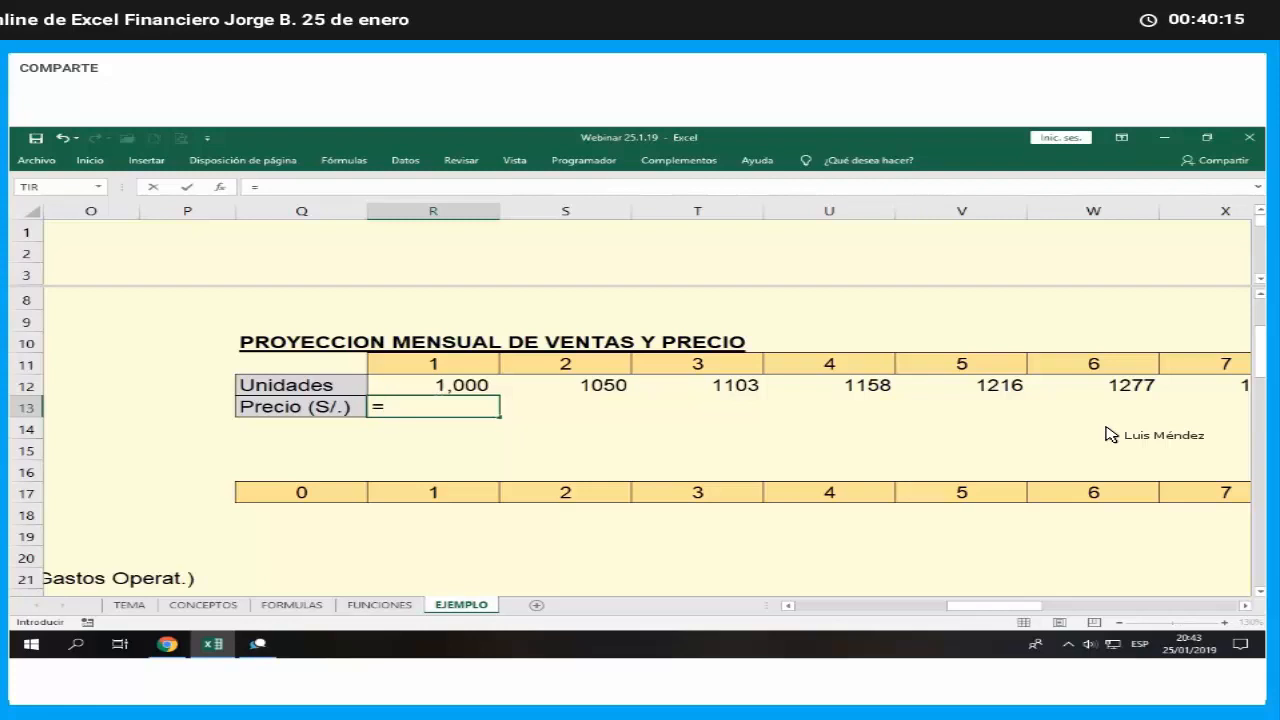
pyautogui.press('Left')
pyautogui.press('Left')
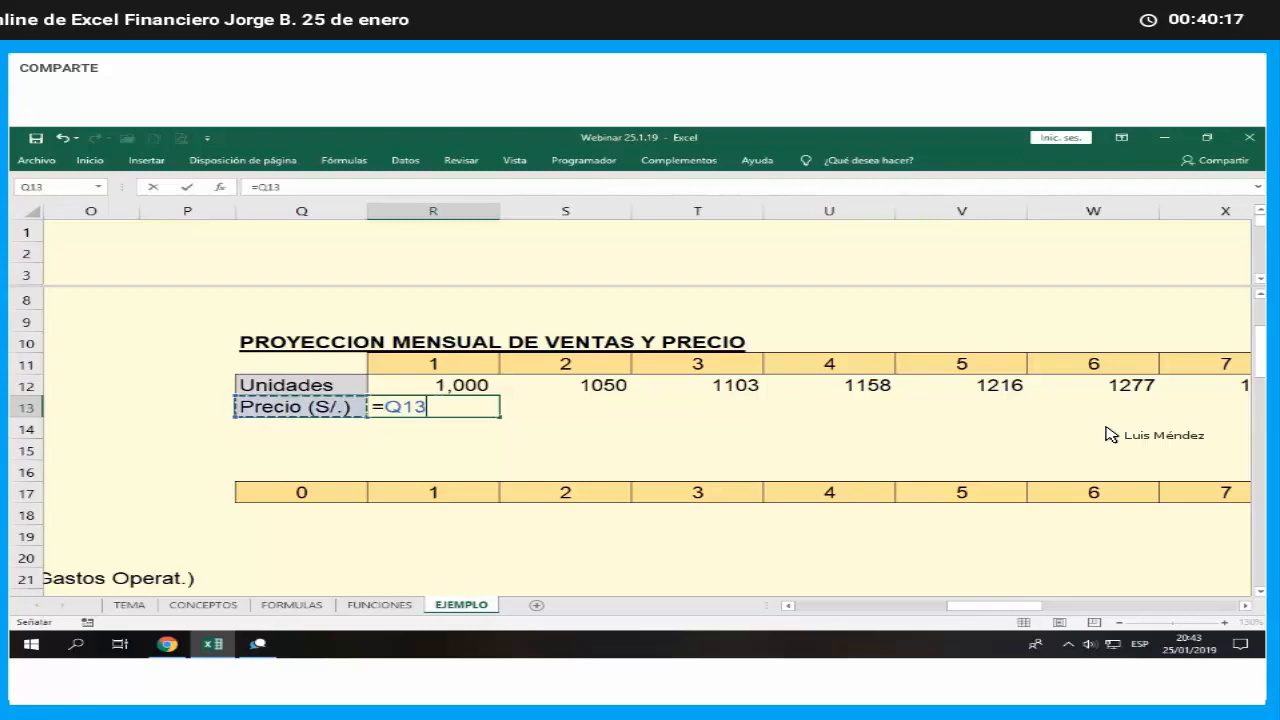
pyautogui.press('Left')
pyautogui.press('Left')
pyautogui.press('Left')
pyautogui.press('Left')
pyautogui.press('Left')
pyautogui.press('Left')
pyautogui.press('Left')
pyautogui.press('Left')
pyautogui.press('Left')
pyautogui.press('Left')
pyautogui.press('Left')
pyautogui.press('Left')
pyautogui.press('Left')
pyautogui.press('Left')
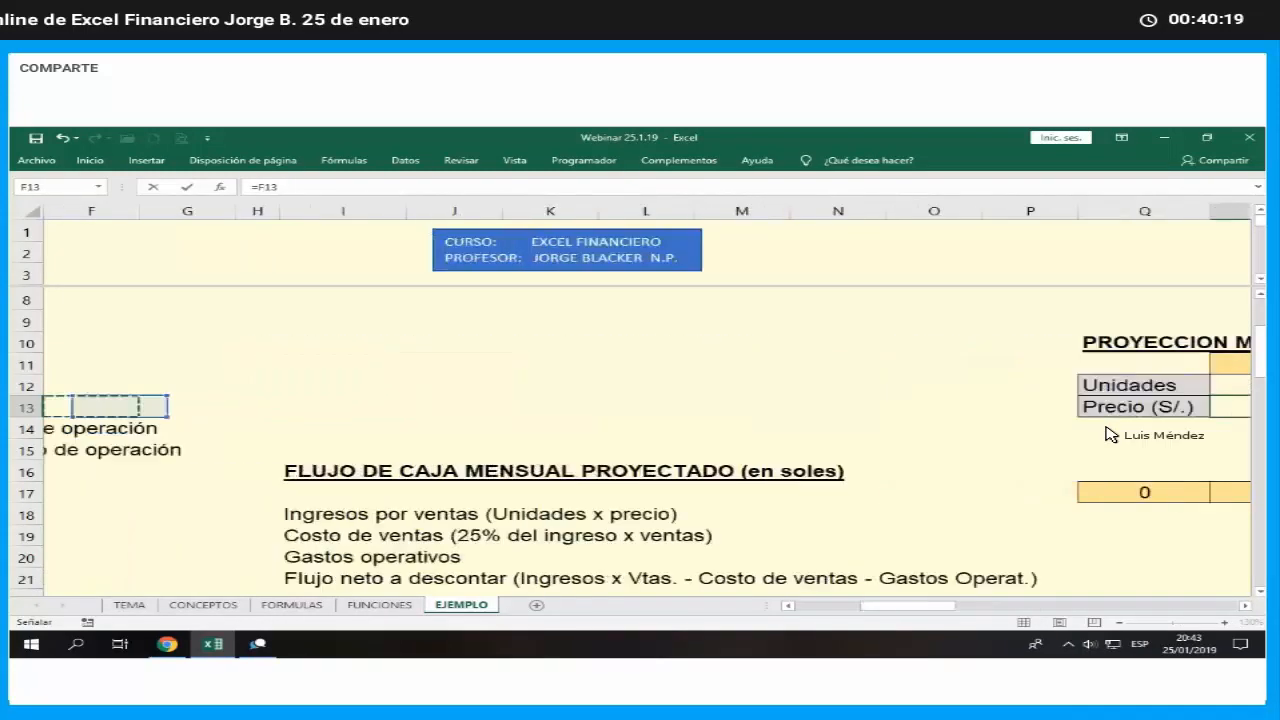
pyautogui.press('Down')
pyautogui.press('Down')
pyautogui.press('Down')
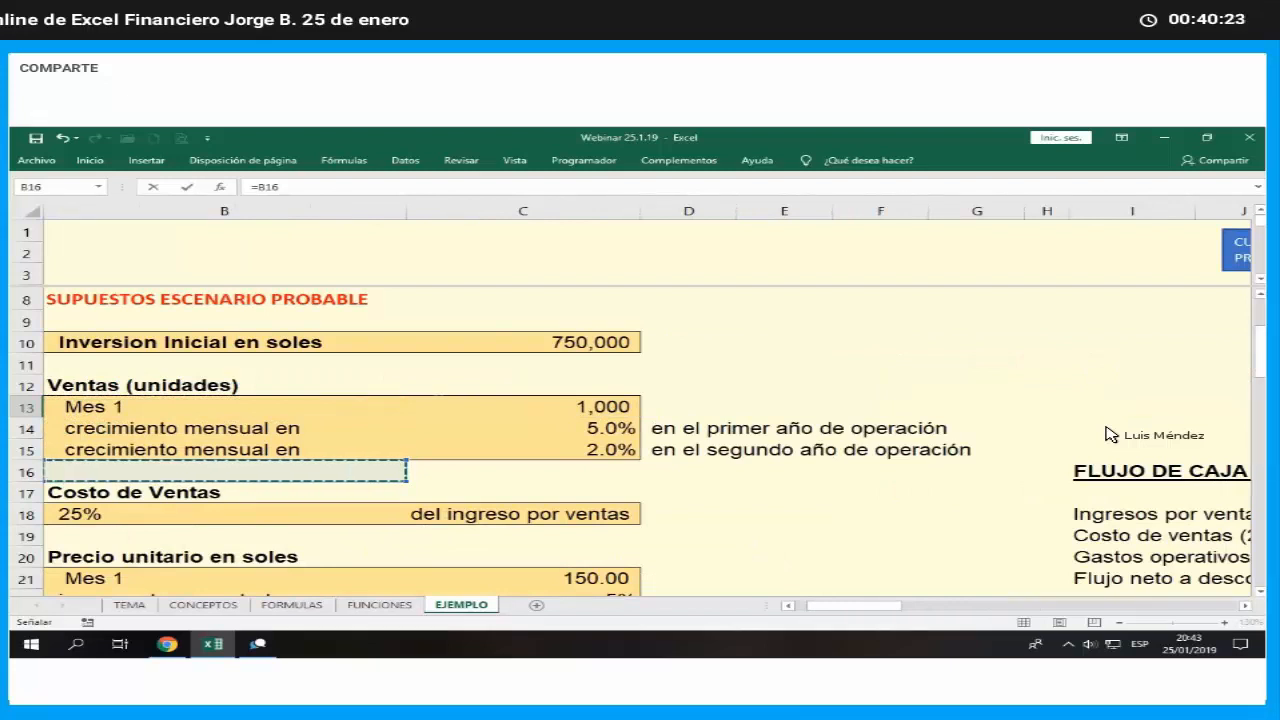
pyautogui.press('Down')
pyautogui.press('Down')
pyautogui.press('Down')
pyautogui.press('Down')
pyautogui.press('Down')
pyautogui.press('Right')
pyautogui.press('Right')
pyautogui.press('Left')
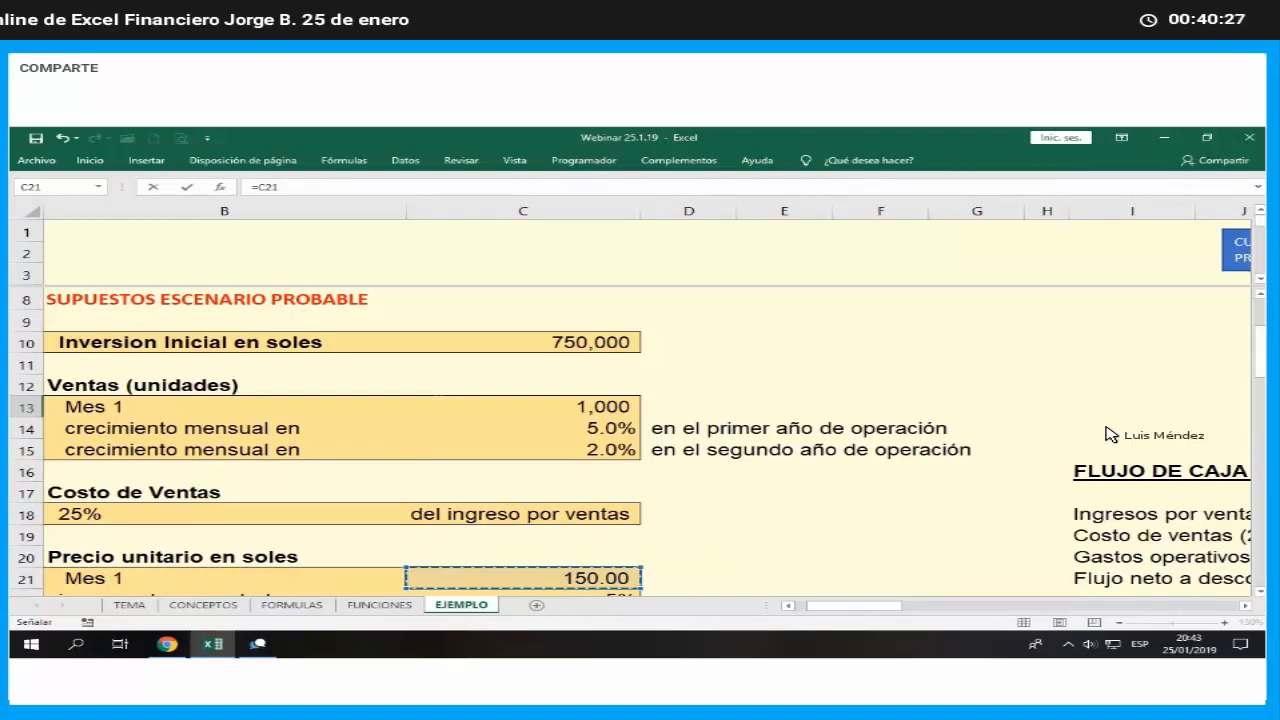
pyautogui.press('Return')
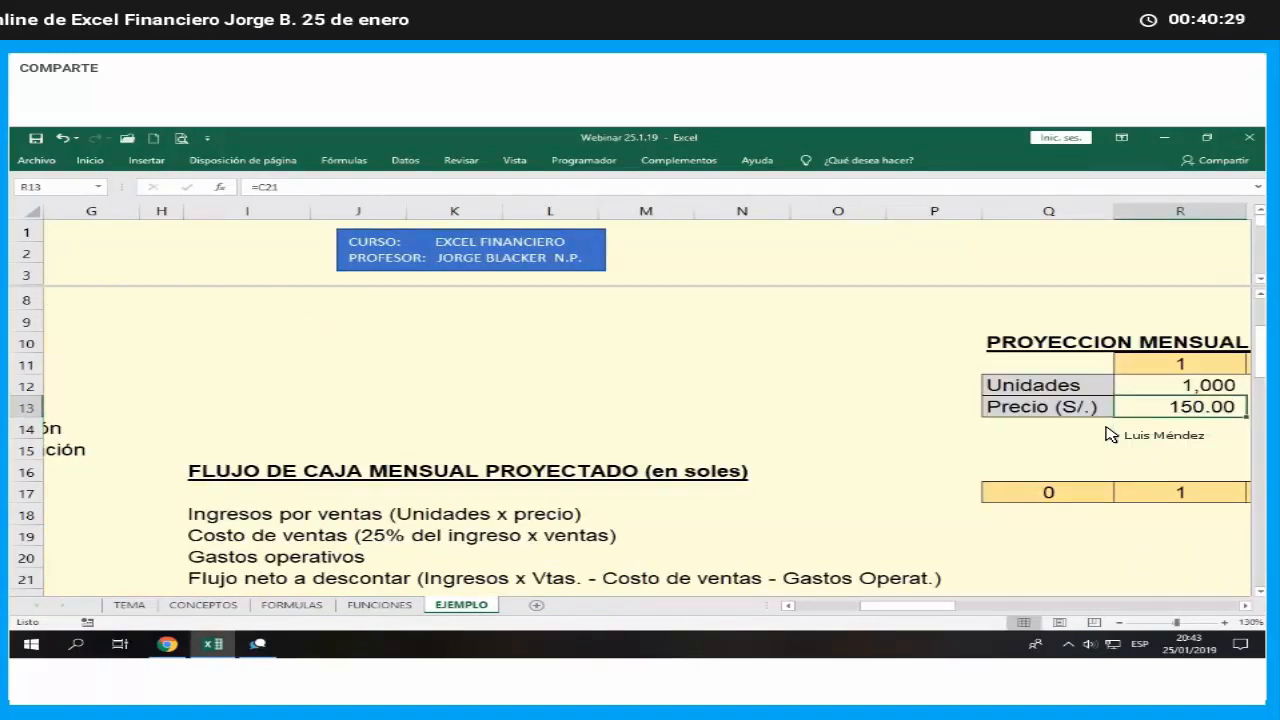
# - Check the assumption for how often the unit price increases, in the Precio unitario en soles block at row 22
pyautogui.press('Right')
pyautogui.press('Left')
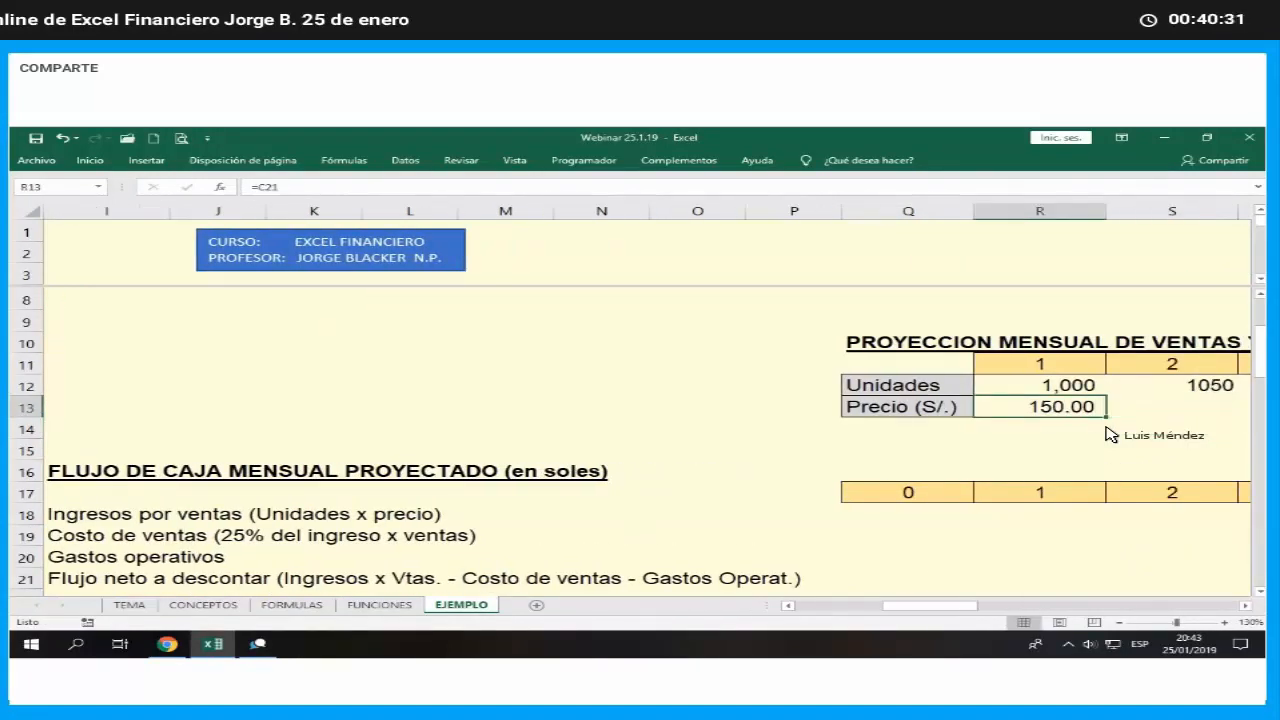
pyautogui.press('Left')
pyautogui.press('Left')
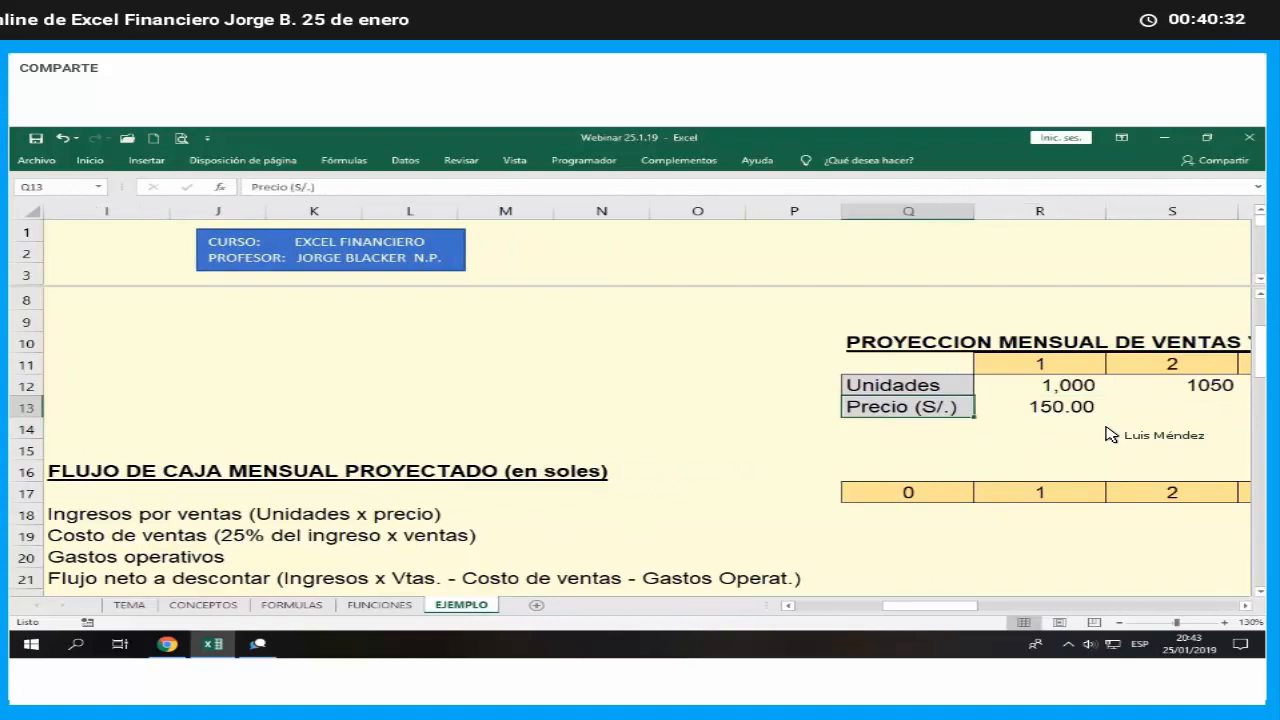
pyautogui.press('Left')
pyautogui.press('Left')
pyautogui.press('Left')
pyautogui.press('Left')
pyautogui.press('Left')
pyautogui.press('Left')
pyautogui.press('Left')
pyautogui.press('Left')
pyautogui.press('Left')
pyautogui.press('Left')
pyautogui.press('Left')
pyautogui.press('Left')
pyautogui.press('Left')
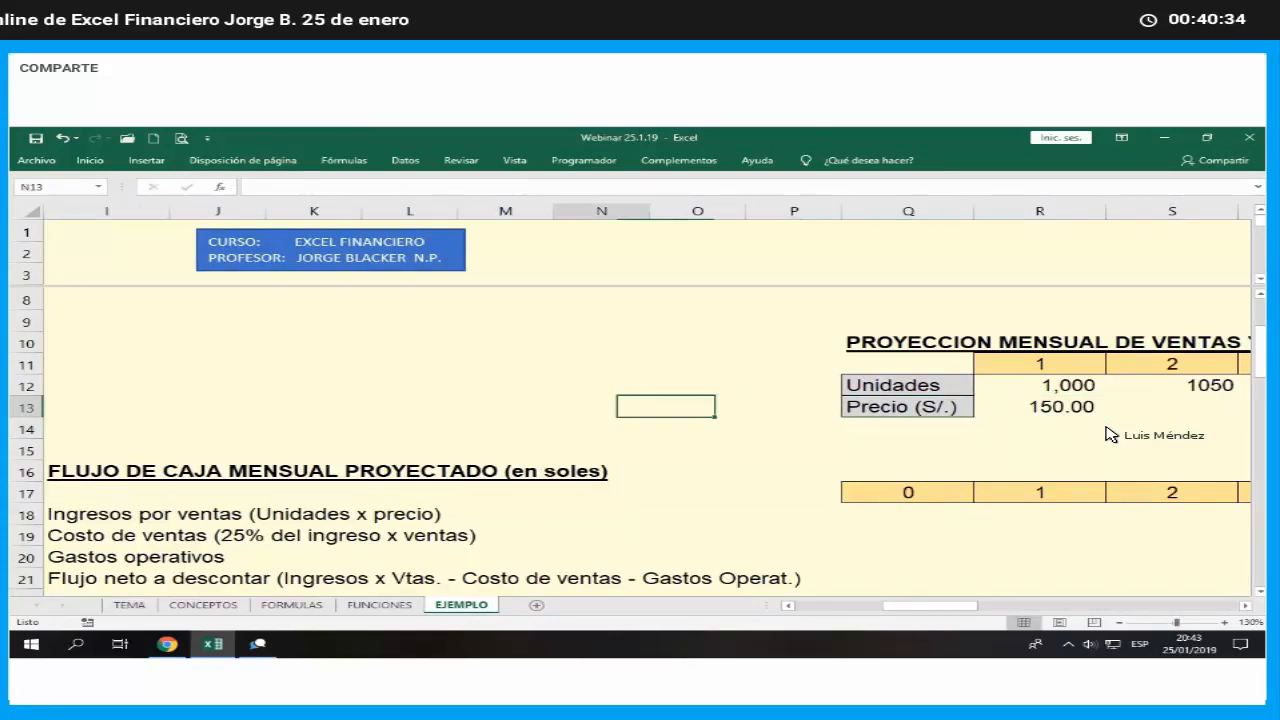
pyautogui.press('Down')
pyautogui.press('Down')
pyautogui.press('Down')
pyautogui.press('Down')
pyautogui.press('Down')
pyautogui.press('Down')
pyautogui.press('Down')
pyautogui.press('Down')
pyautogui.press('Down')
pyautogui.press('Left')
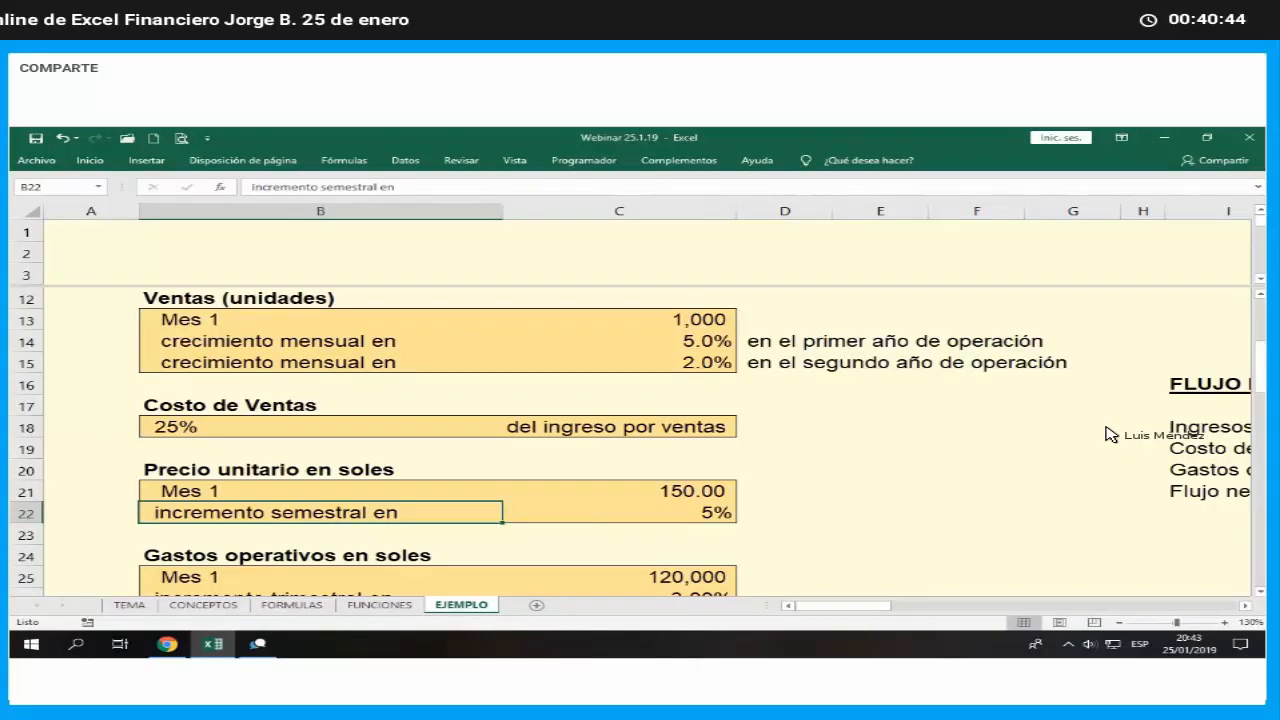
# - Set the month 2 price in S13 equal to the month 1 price with the formula =R13
pyautogui.press('Right')
pyautogui.press('Right')
pyautogui.press('Right')
pyautogui.press('Right')
pyautogui.press('Right')
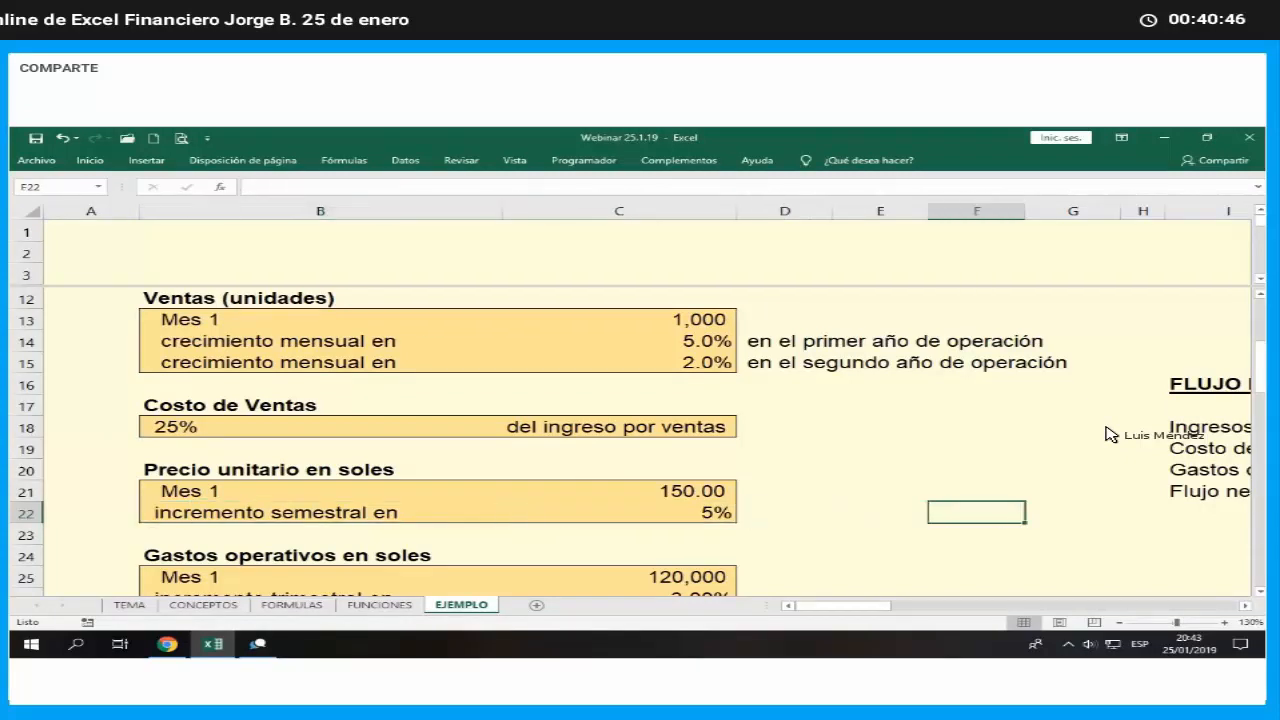
pyautogui.press('Right')
pyautogui.press('Right')
pyautogui.press('Right')
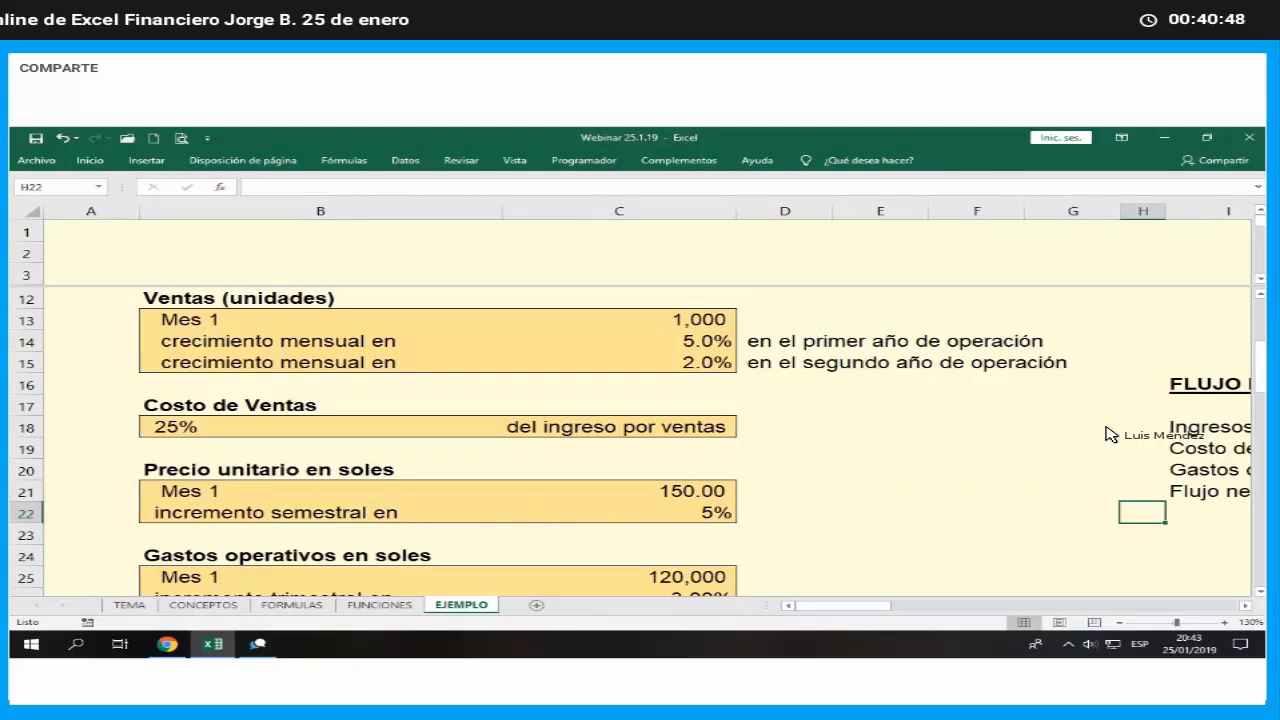
pyautogui.press('Right')
pyautogui.press('Right')
pyautogui.press('Right')
pyautogui.press('Right')
pyautogui.press('Right')
pyautogui.press('Right')
pyautogui.press('Right')
pyautogui.press('Right')
pyautogui.press('Right')
pyautogui.press('Right')
pyautogui.press('Right')
pyautogui.press('Up')
pyautogui.press('Up')
pyautogui.press('Up')
pyautogui.press('Up')
pyautogui.press('Up')
pyautogui.press('Up')
pyautogui.press('Up')
pyautogui.press('Up')
pyautogui.press('Up')
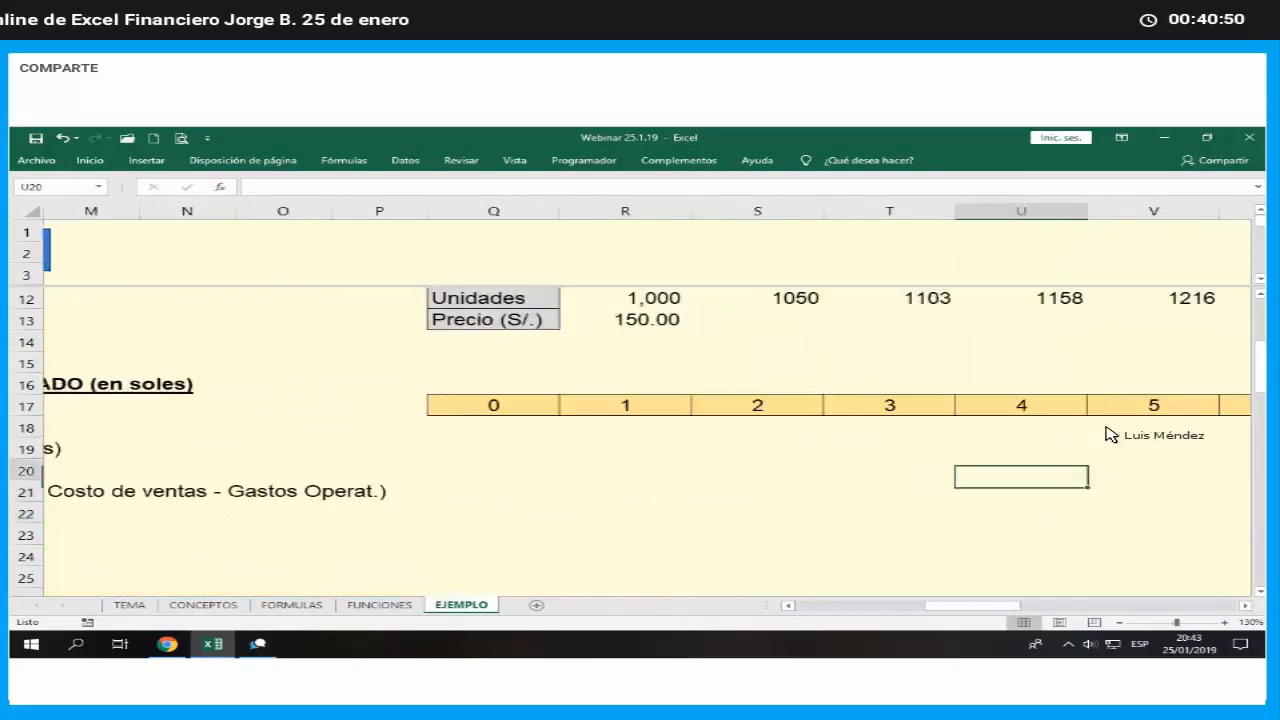
pyautogui.press('Left')
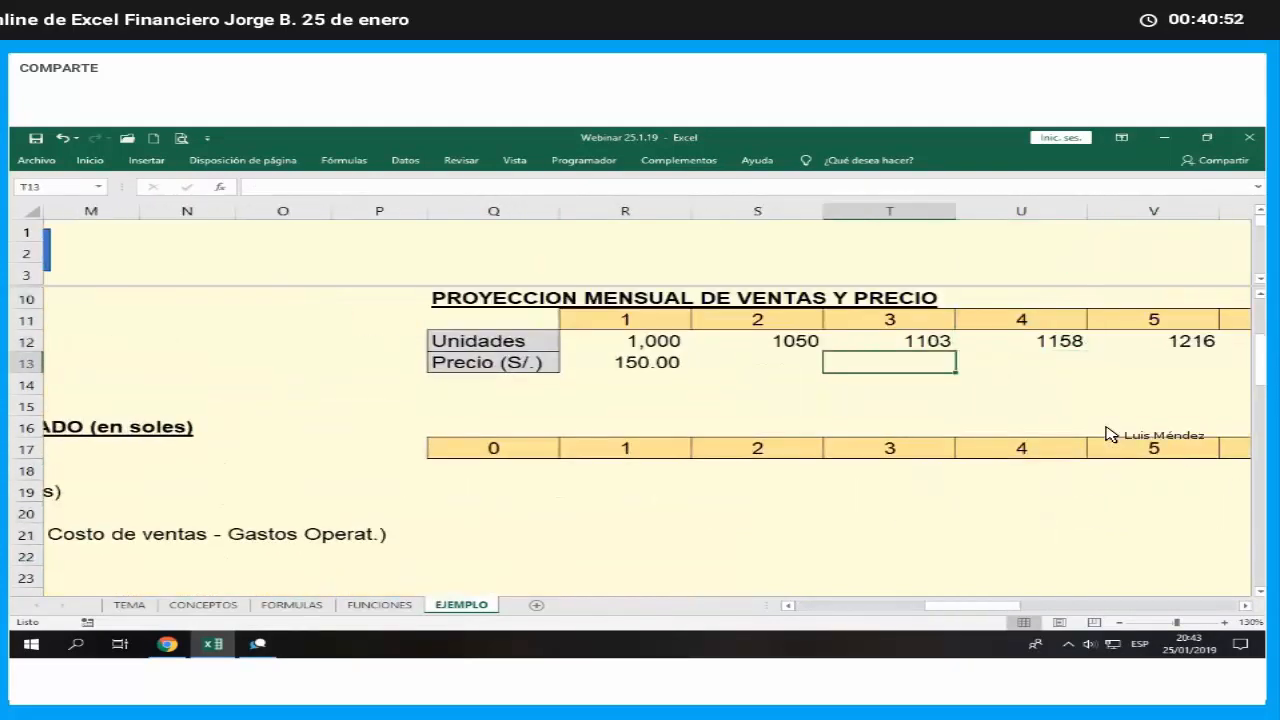
pyautogui.press('Left')
pyautogui.write('=')
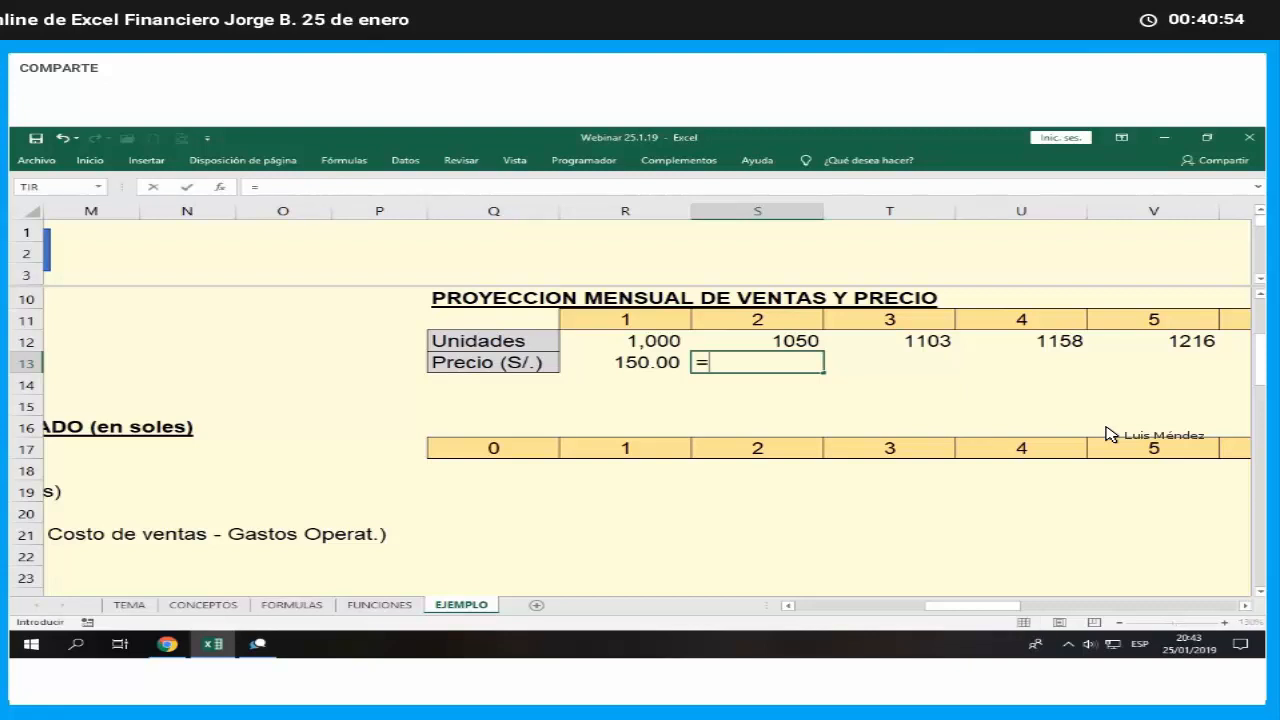
pyautogui.press('Left')
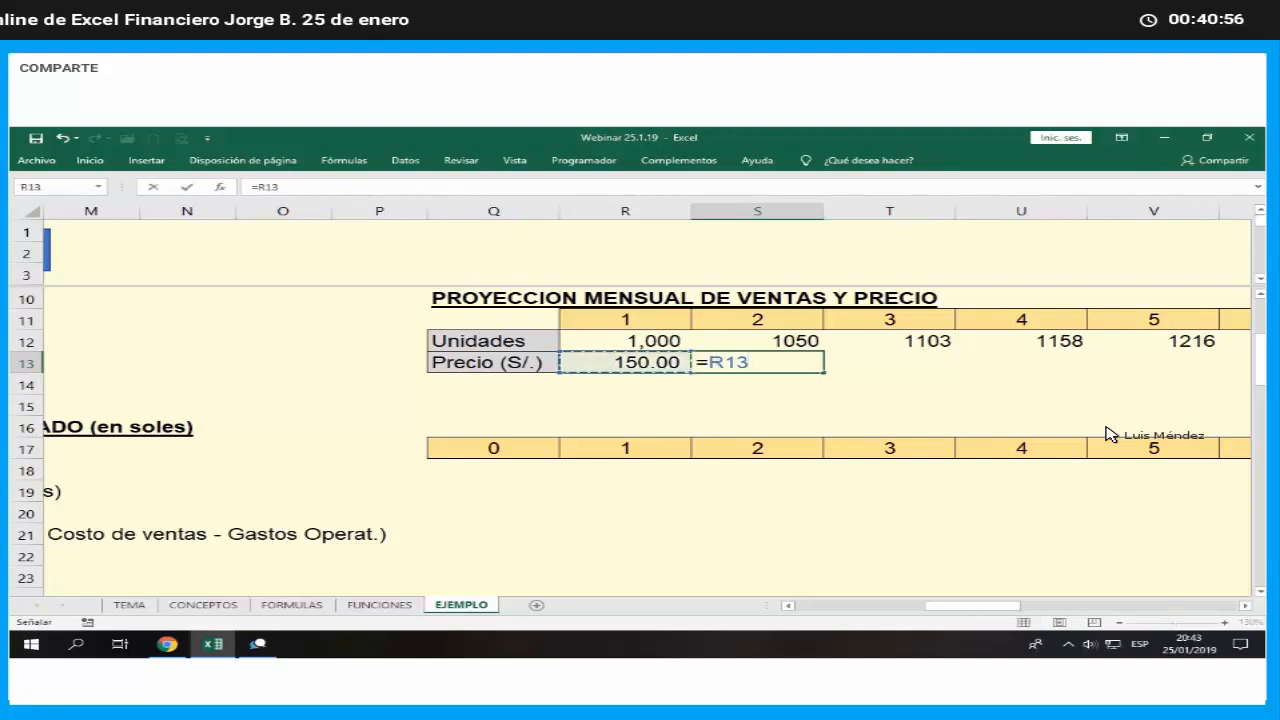
pyautogui.press('Return')
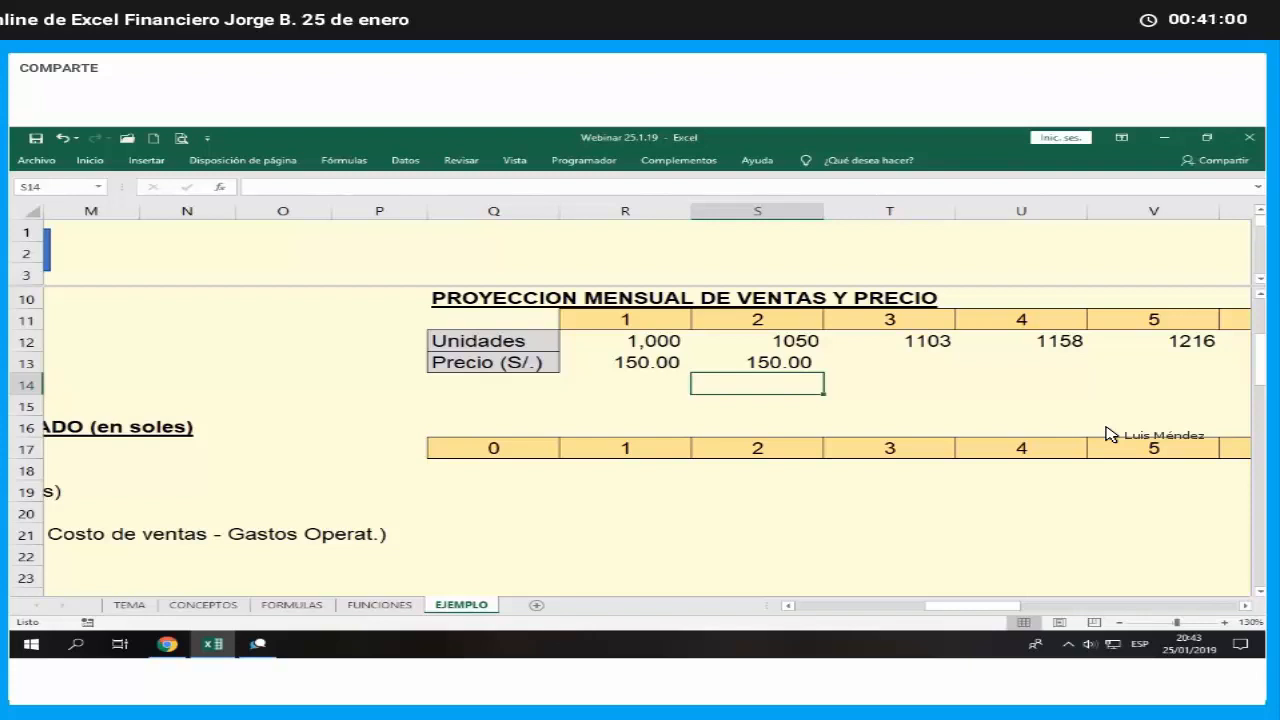
# - Fill the price formula from S13 across the Precio row through month 6 in W13
pyautogui.click(818, 368)
pyautogui.moveTo(824, 372); pyautogui.dragTo(1006, 404)
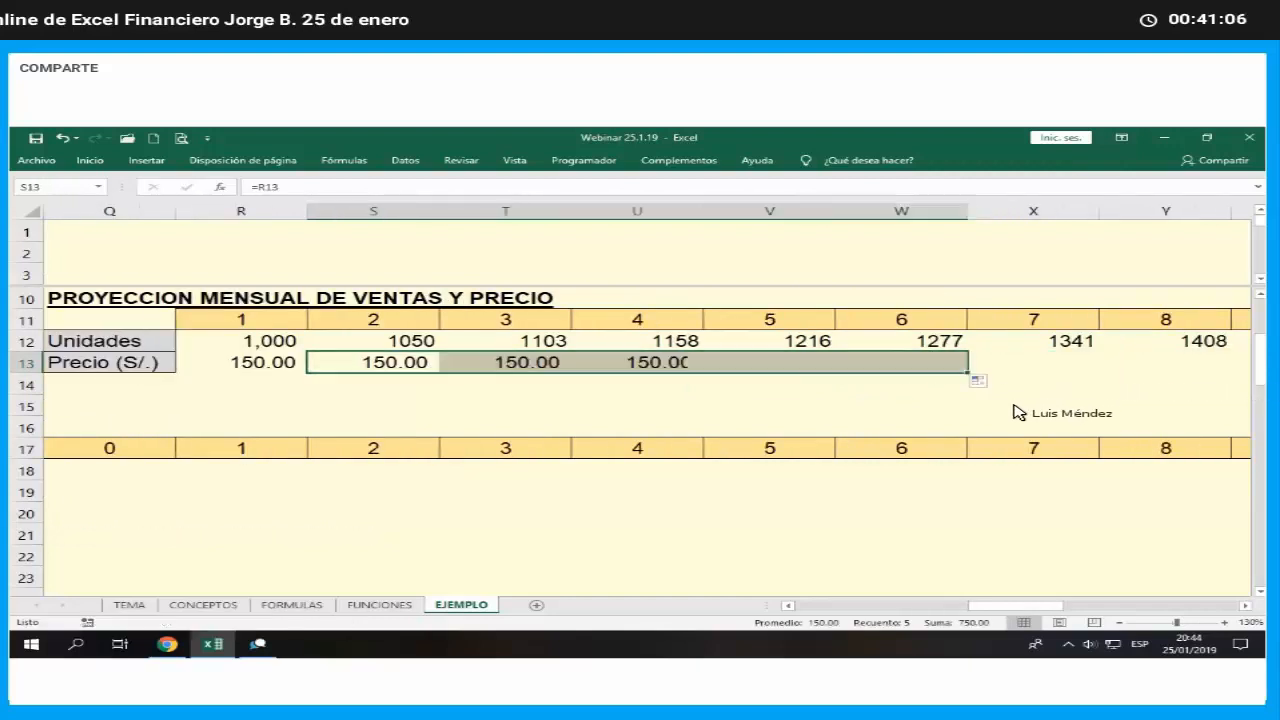
pyautogui.click(1010, 418)
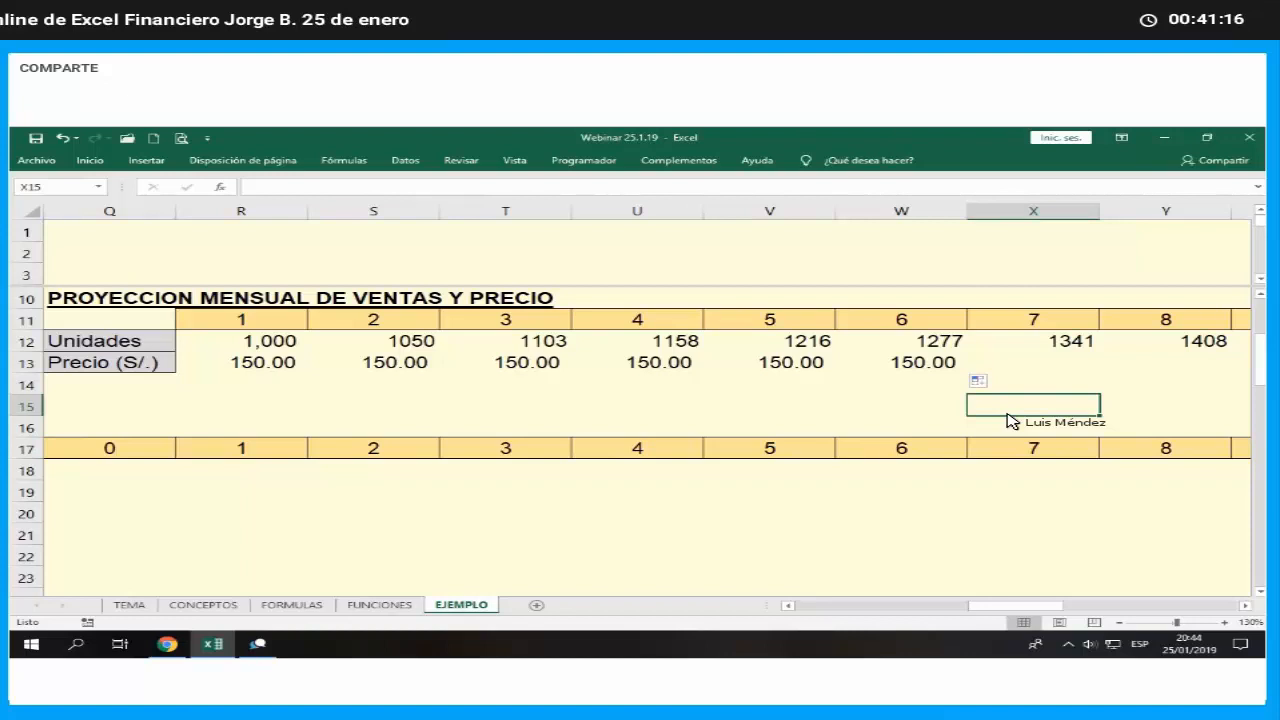
# - Calculate the month 7 price in X13 from month 6 and the semi-annual increase rate, with the formula =W13*(1+$C$22)
pyautogui.press('Up')
pyautogui.press('Up')
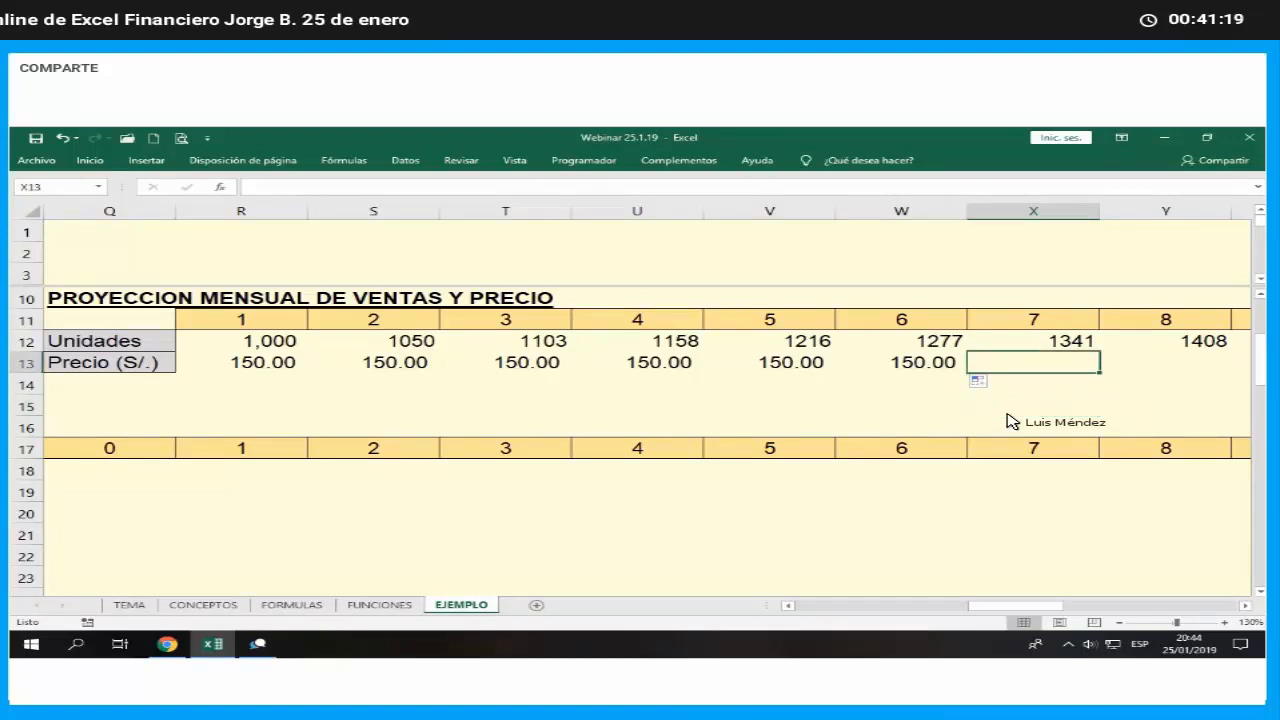
pyautogui.write('=')
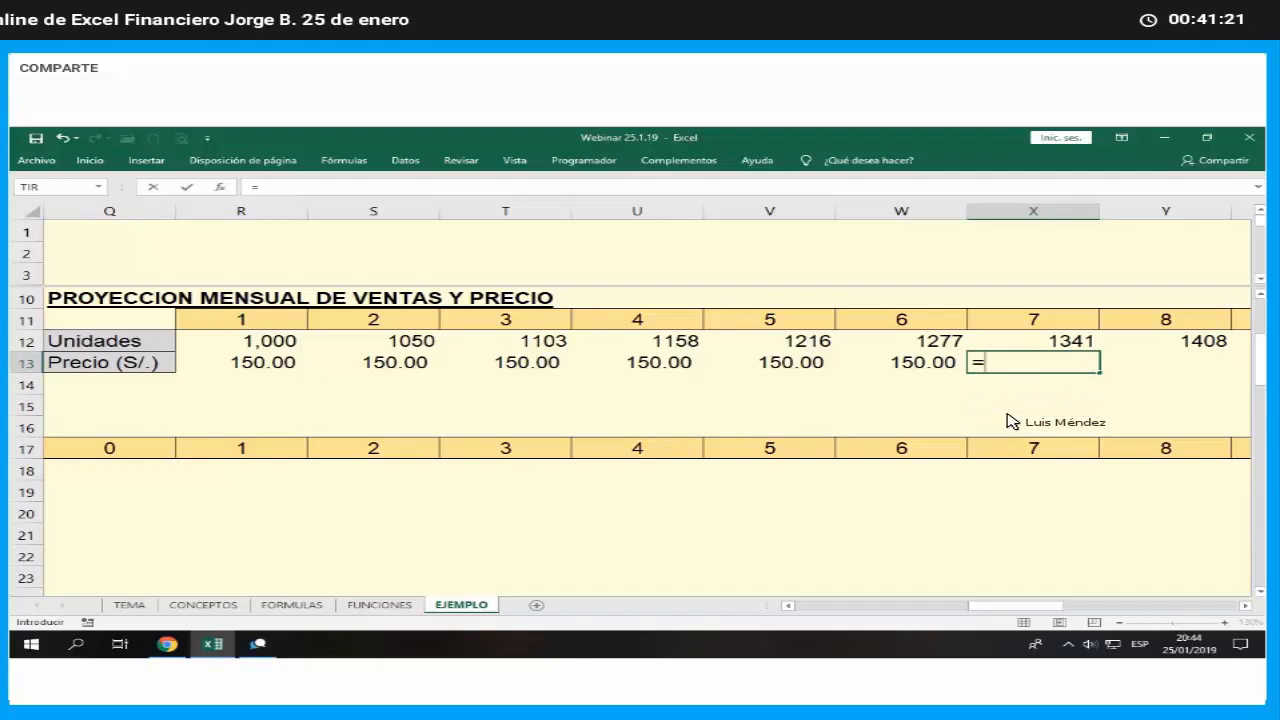
pyautogui.press('Left')
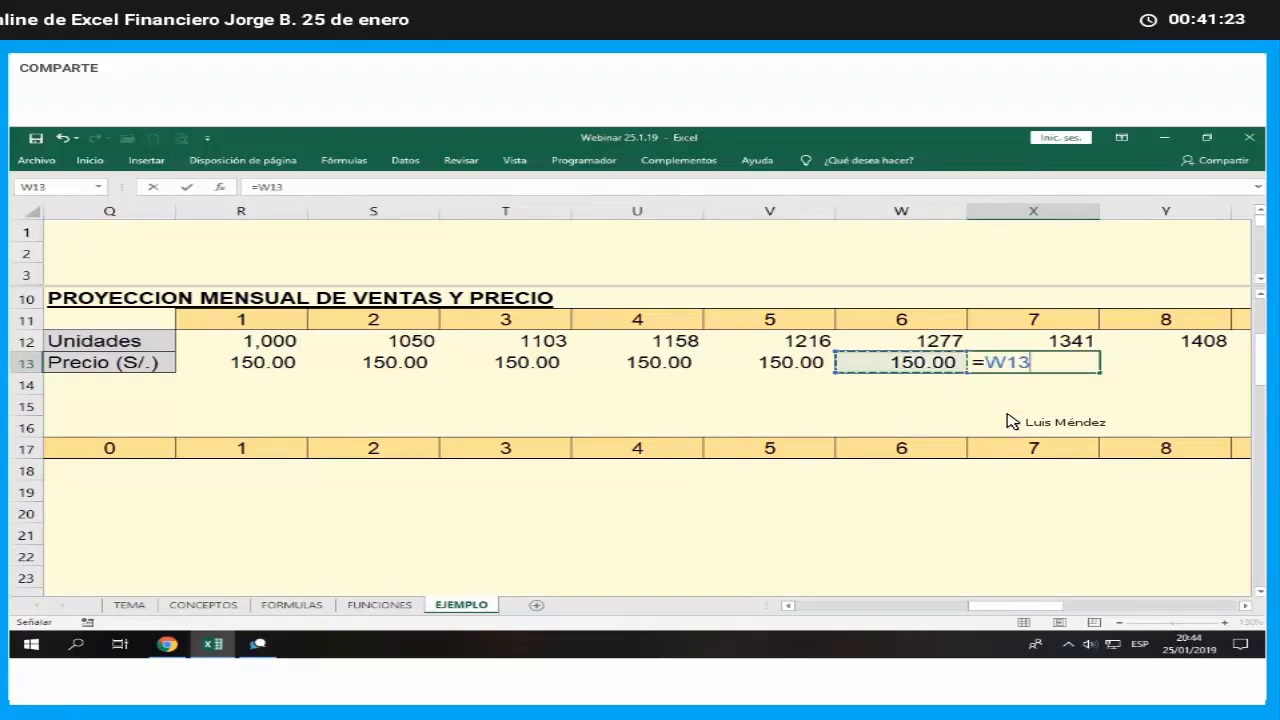
pyautogui.write('*(')
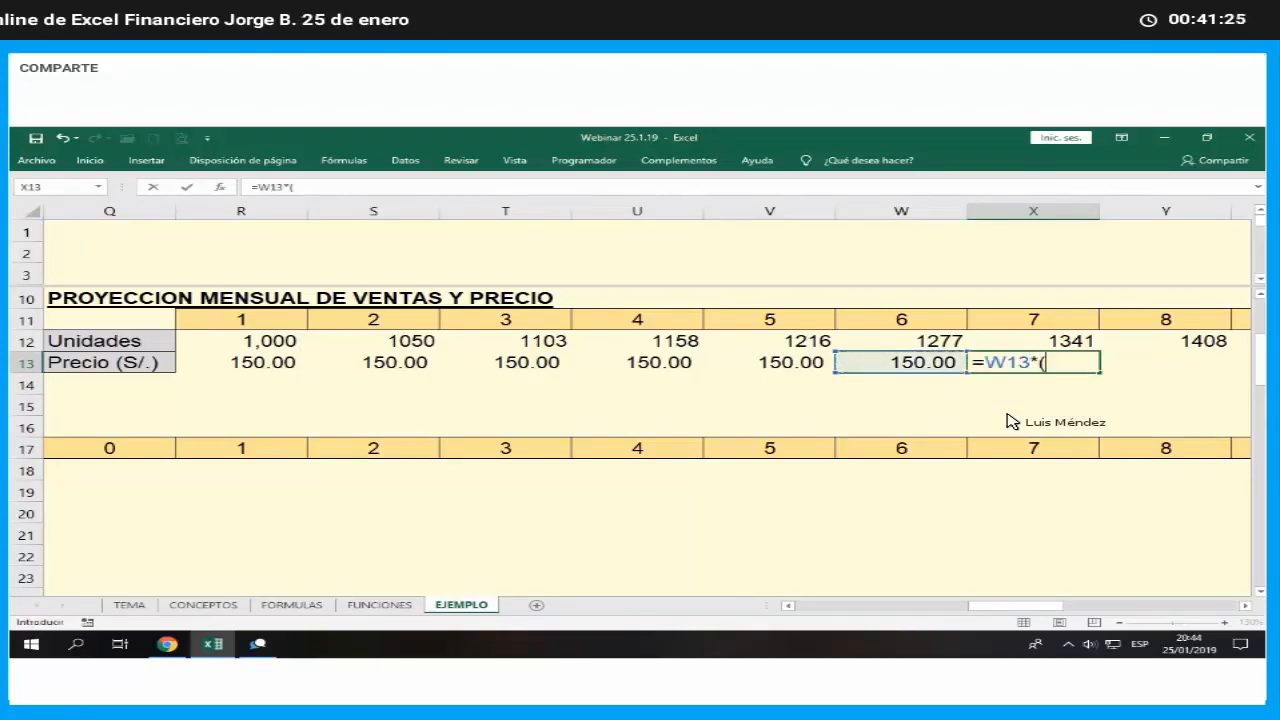
pyautogui.write('1+')
pyautogui.press('Left')
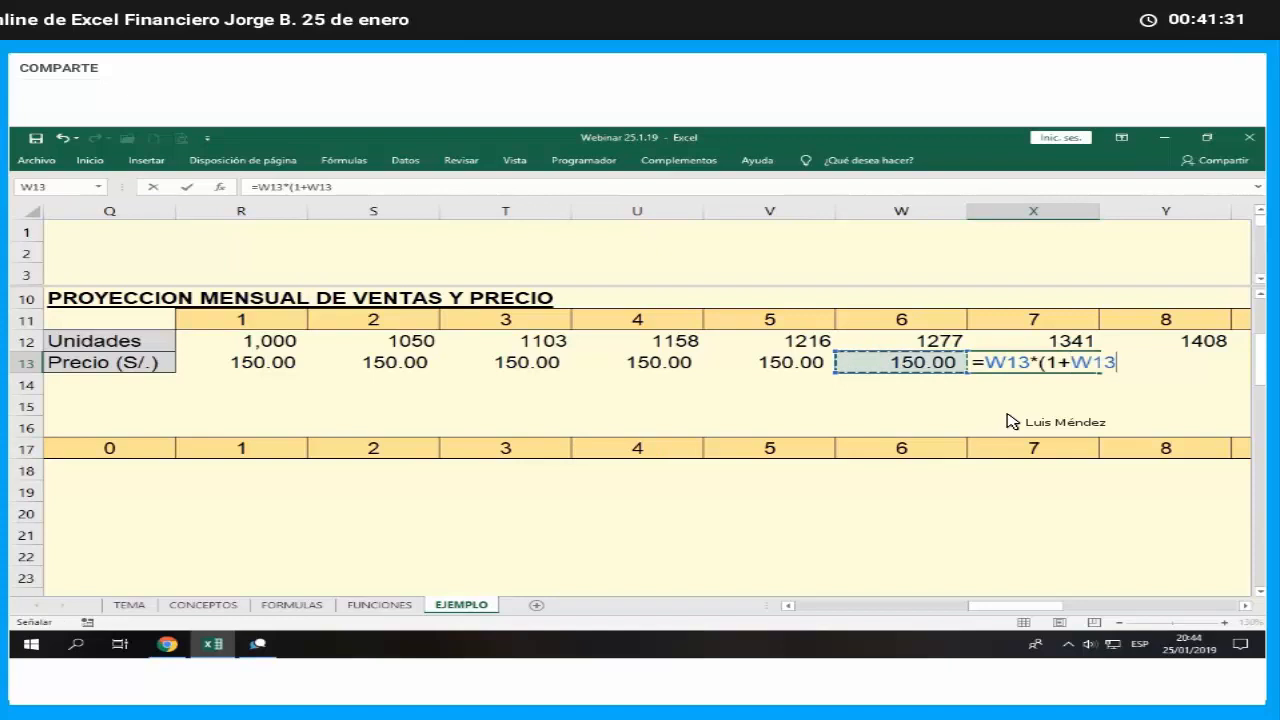
pyautogui.press('Left')
pyautogui.press('Left')
pyautogui.press('Left')
pyautogui.press('Left')
pyautogui.press('Left')
pyautogui.press('Left')
pyautogui.press('Left')
pyautogui.press('Left')
pyautogui.press('Left')
pyautogui.press('Left')
pyautogui.press('Left')
pyautogui.press('Left')
pyautogui.press('Left')
pyautogui.press('Left')
pyautogui.press('Left')
pyautogui.press('Left')
pyautogui.press('Left')
pyautogui.press('Left')
pyautogui.press('Left')
pyautogui.press('Left')
pyautogui.press('Left')
pyautogui.press('Left')
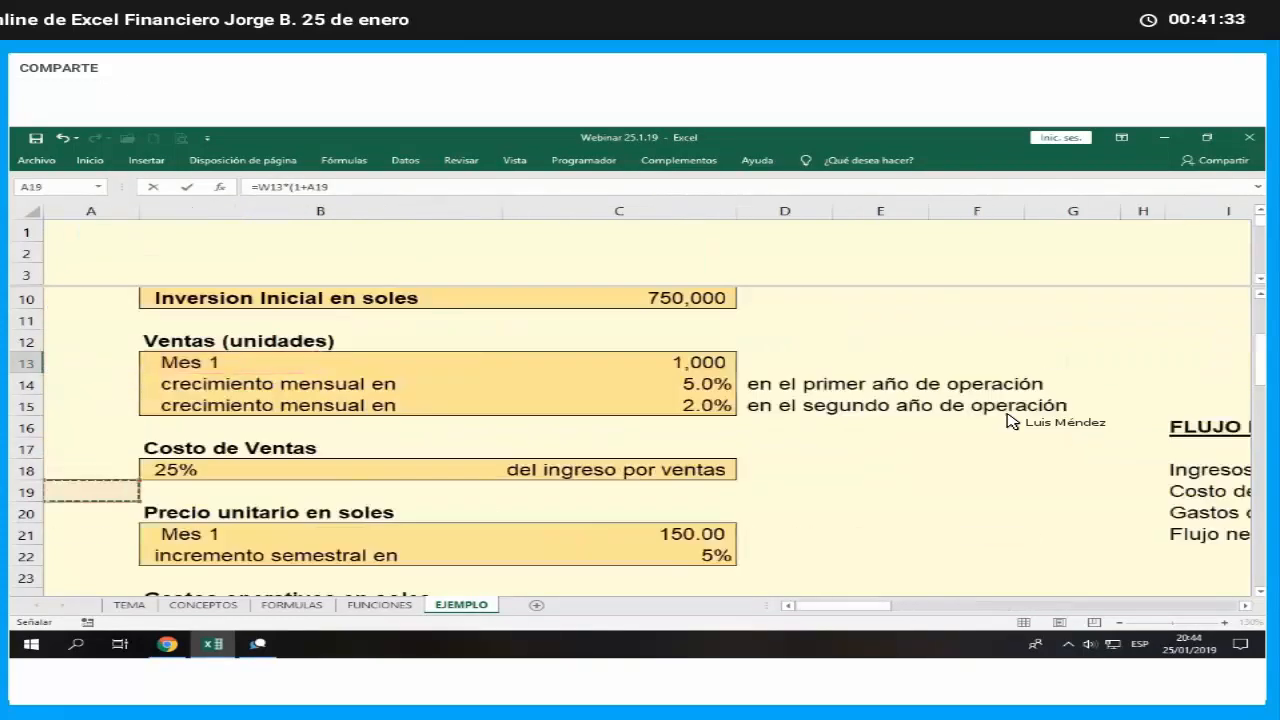
pyautogui.press('Down')
pyautogui.press('Down')
pyautogui.press('Down')
pyautogui.press('Down')
pyautogui.press('Down')
pyautogui.press('Down')
pyautogui.press('Down')
pyautogui.press('Down')
pyautogui.press('Down')
pyautogui.press('Right')
pyautogui.press('Right')
pyautogui.press('Right')
pyautogui.press('Left')
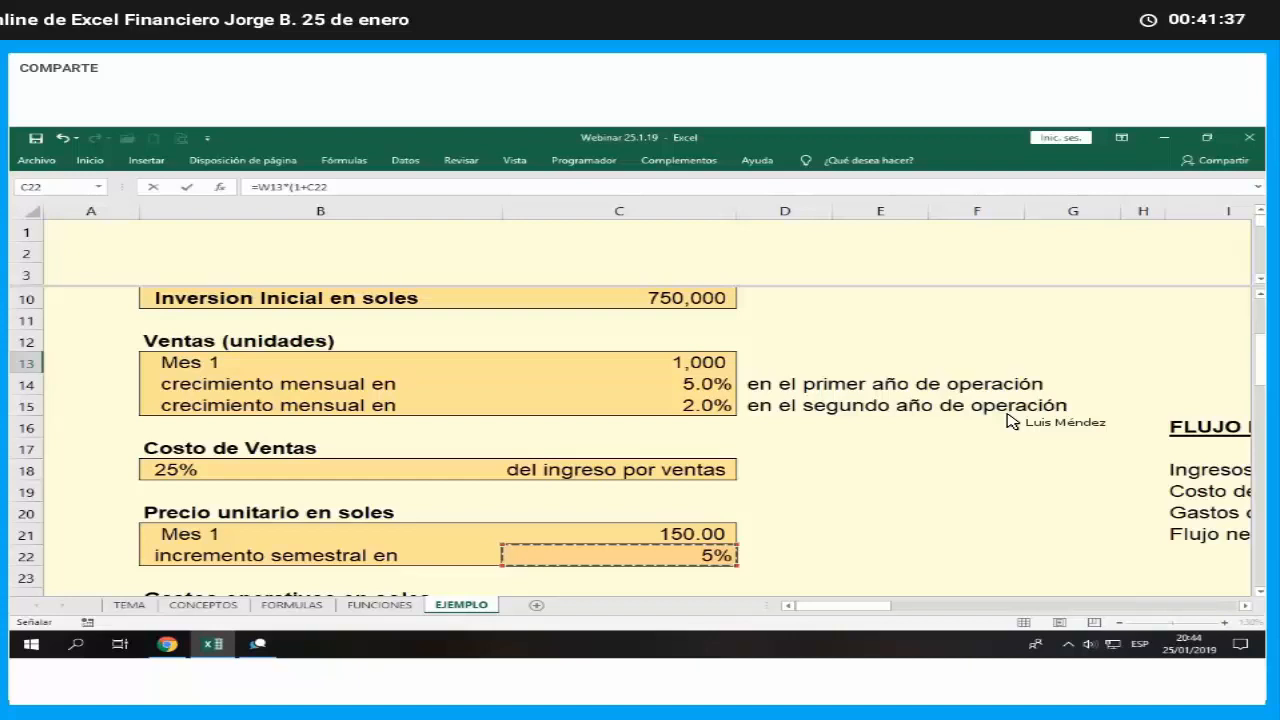
pyautogui.press('F4')
pyautogui.write(')')
pyautogui.hotkey('ctrl', 'Return')
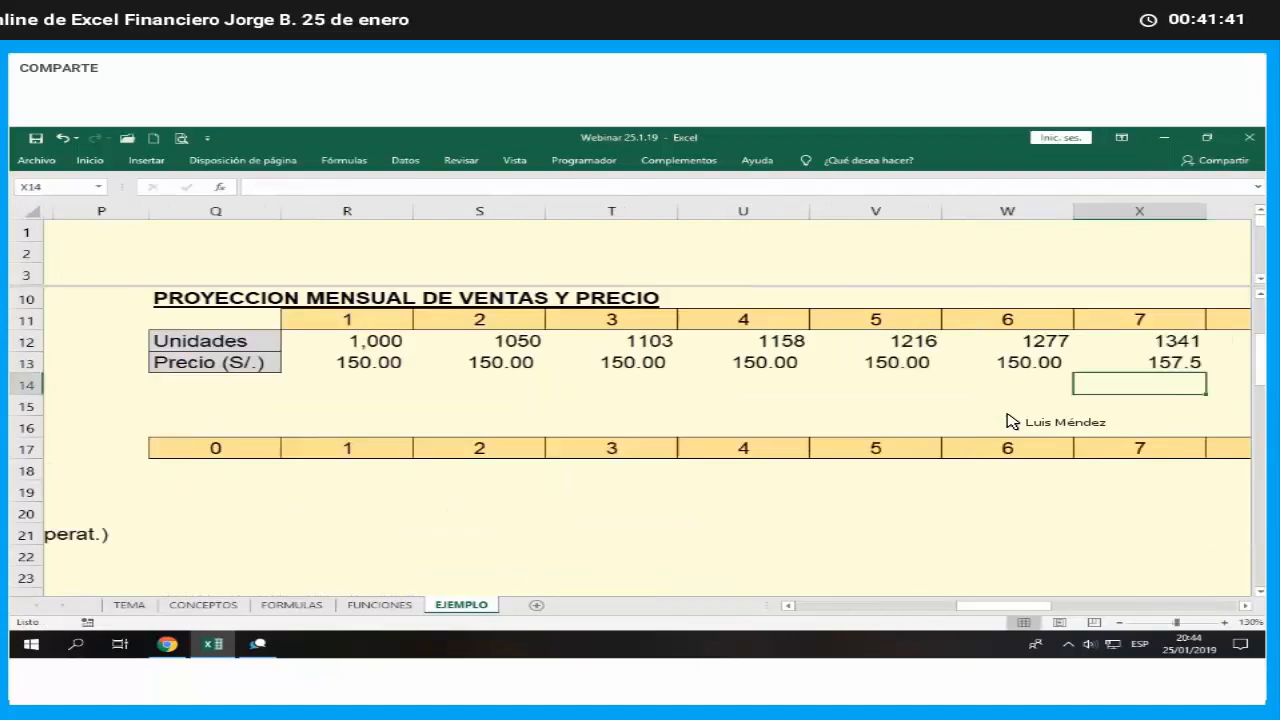
pyautogui.press('Right')
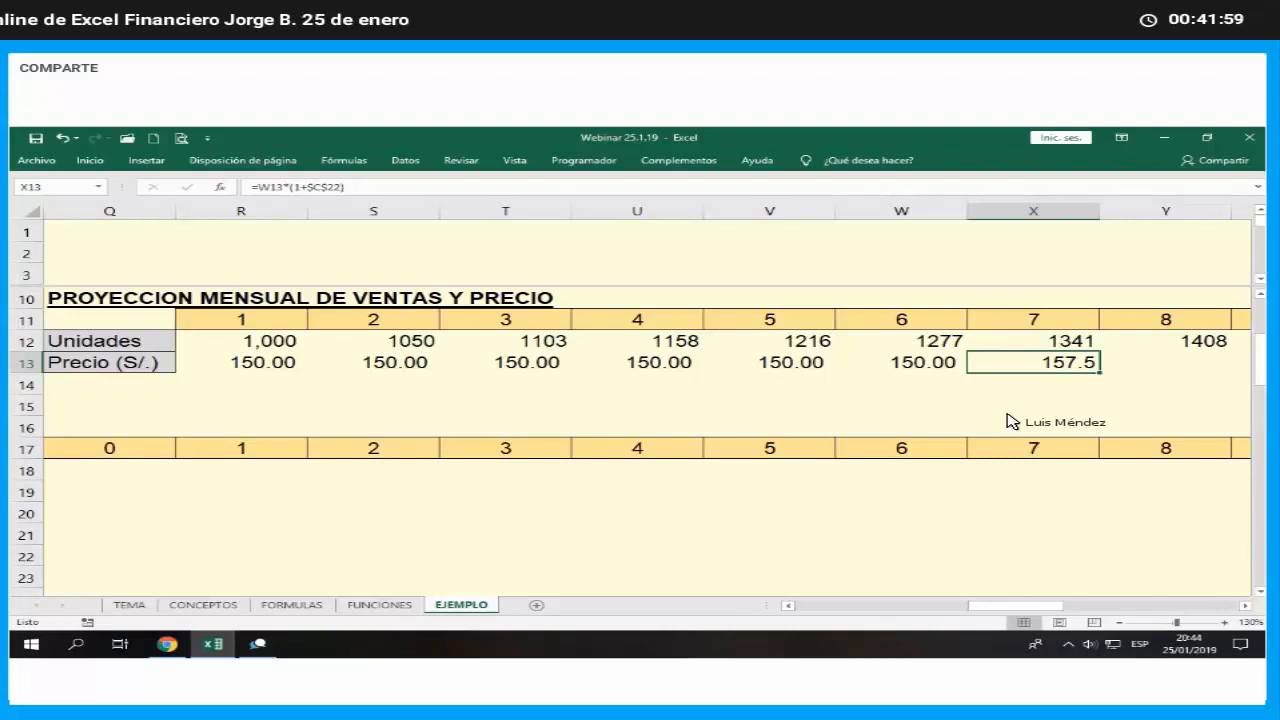
# - Round the month 7 price formula in X13 to 1 decimal with REDONDEAR and format the cell as Contabilidad with two decimals
pyautogui.press('F2')
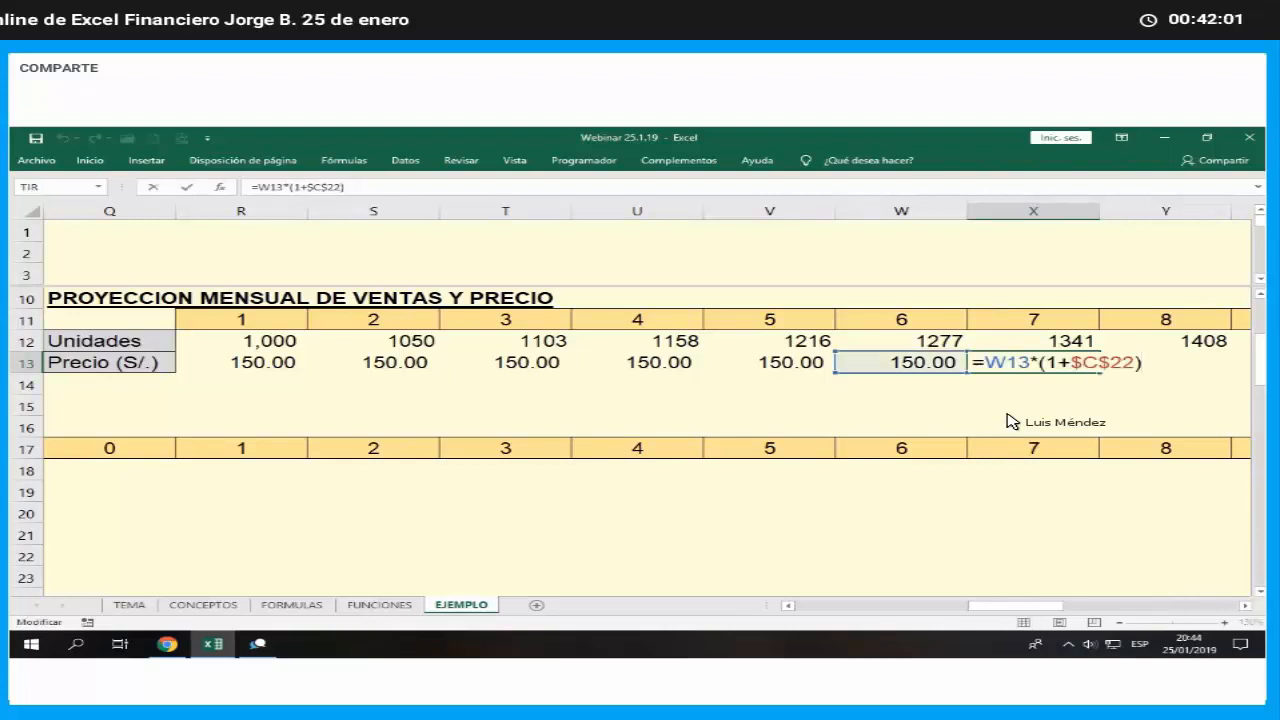
pyautogui.press('Left')
pyautogui.press('Left')
pyautogui.press('Left')
pyautogui.press('Left')
pyautogui.press('Left')
pyautogui.press('Left')
pyautogui.press('Left')
pyautogui.press('Left')
pyautogui.press('Left')
pyautogui.press('Left')
pyautogui.press('Left')
pyautogui.press('Left')
pyautogui.press('Left')
pyautogui.write('red')
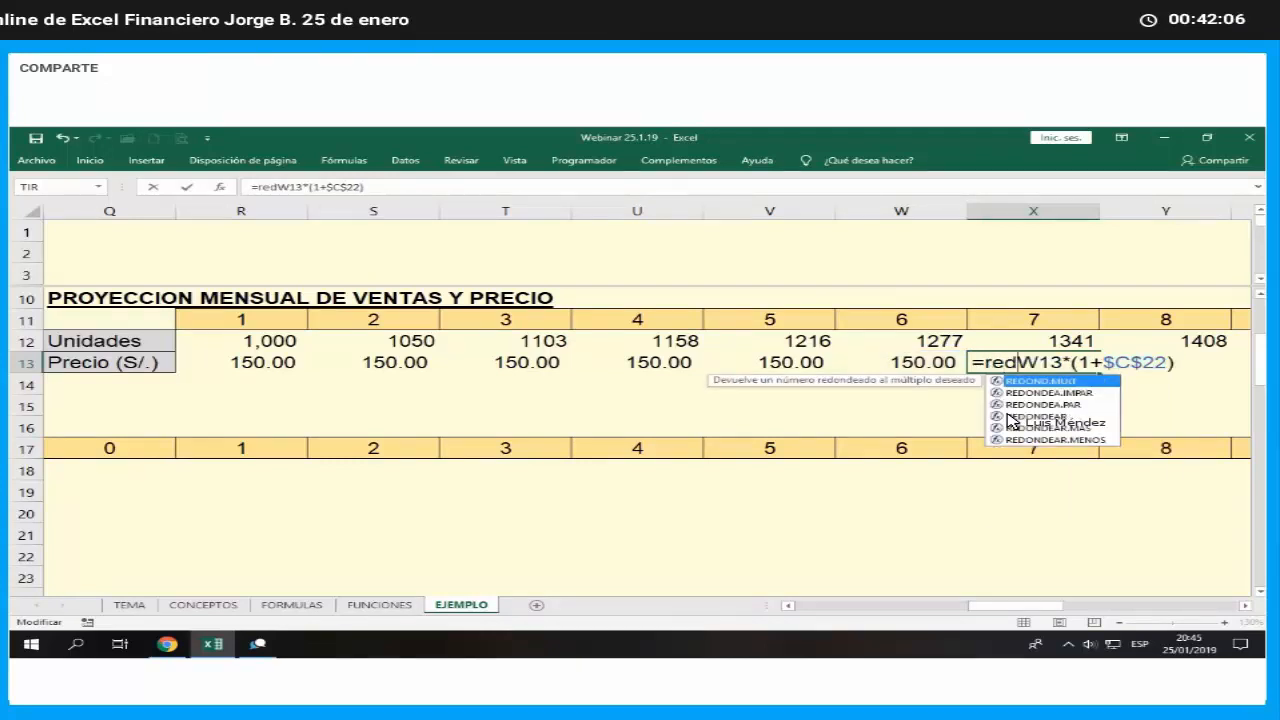
pyautogui.doubleClick(1012, 418)
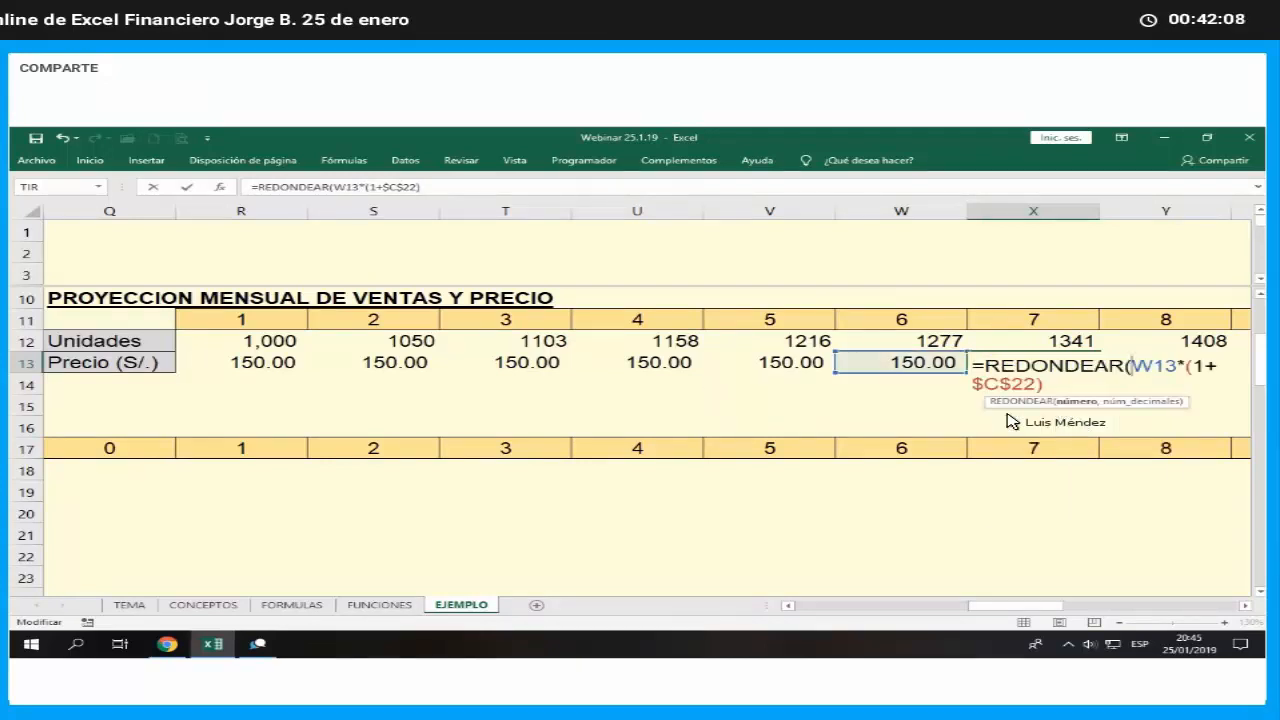
pyautogui.click(229, 196)
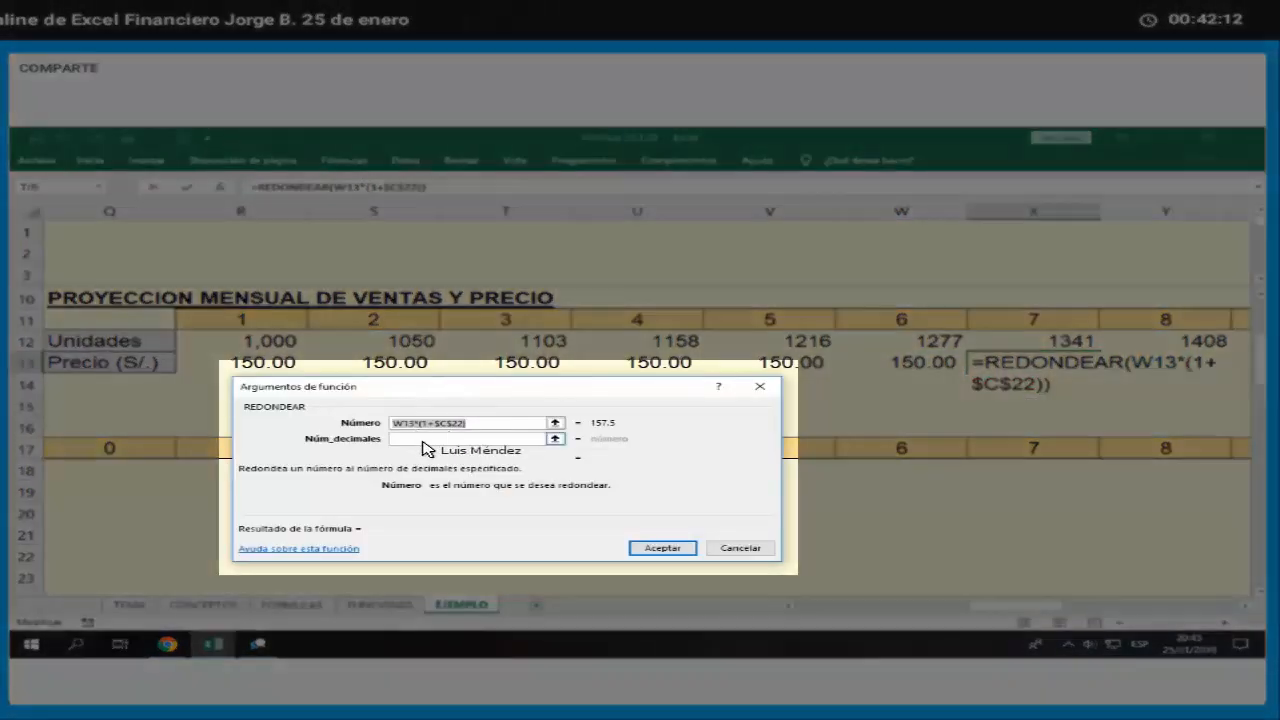
pyautogui.click(525, 443)
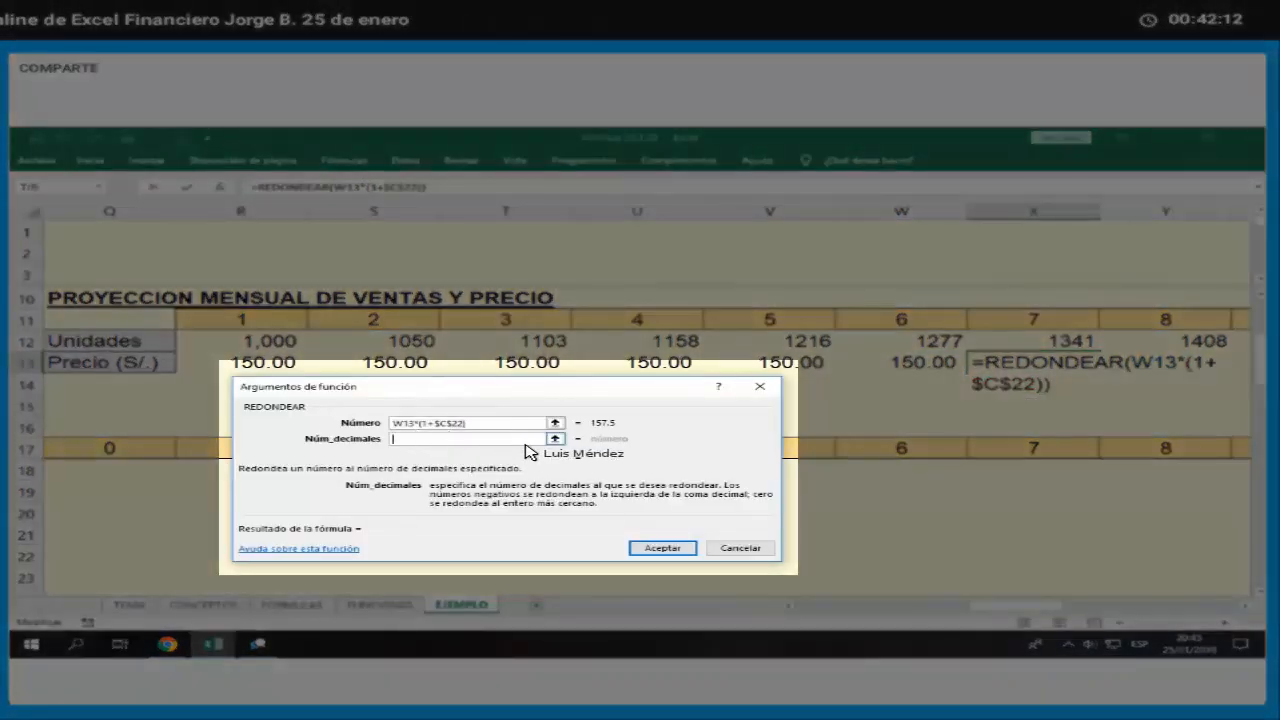
pyautogui.write('1')
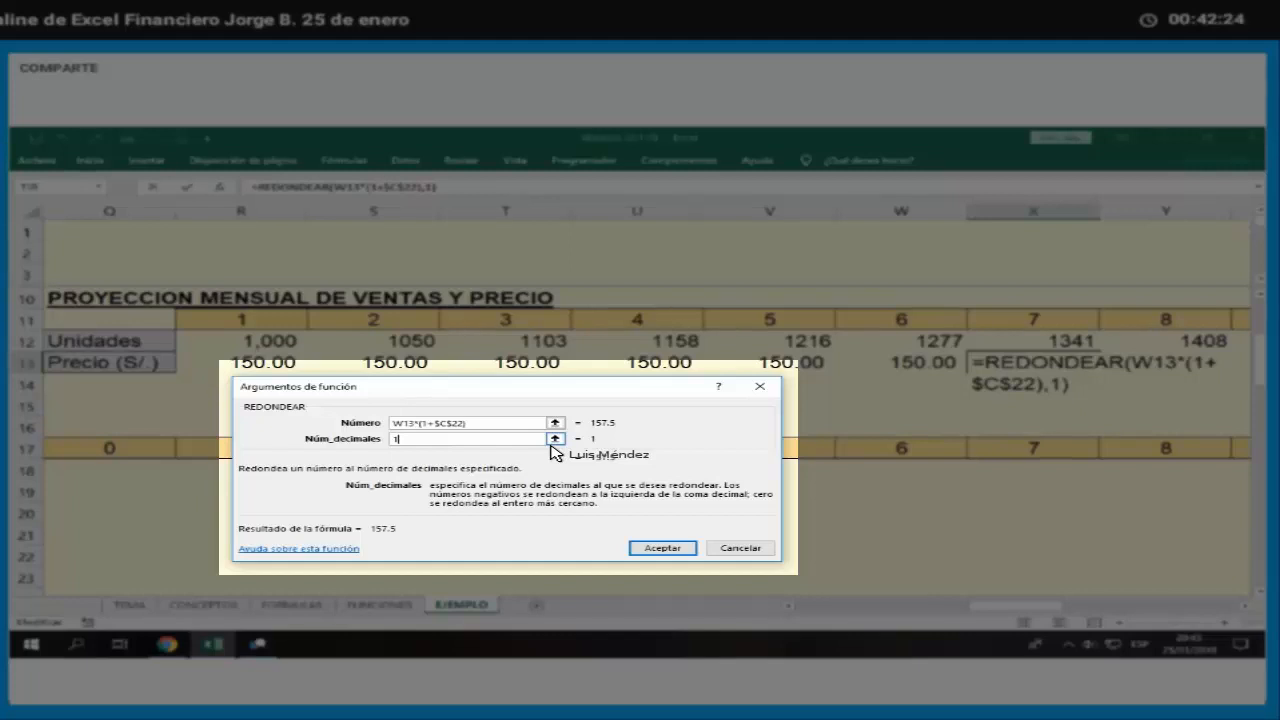
pyautogui.press('Return')
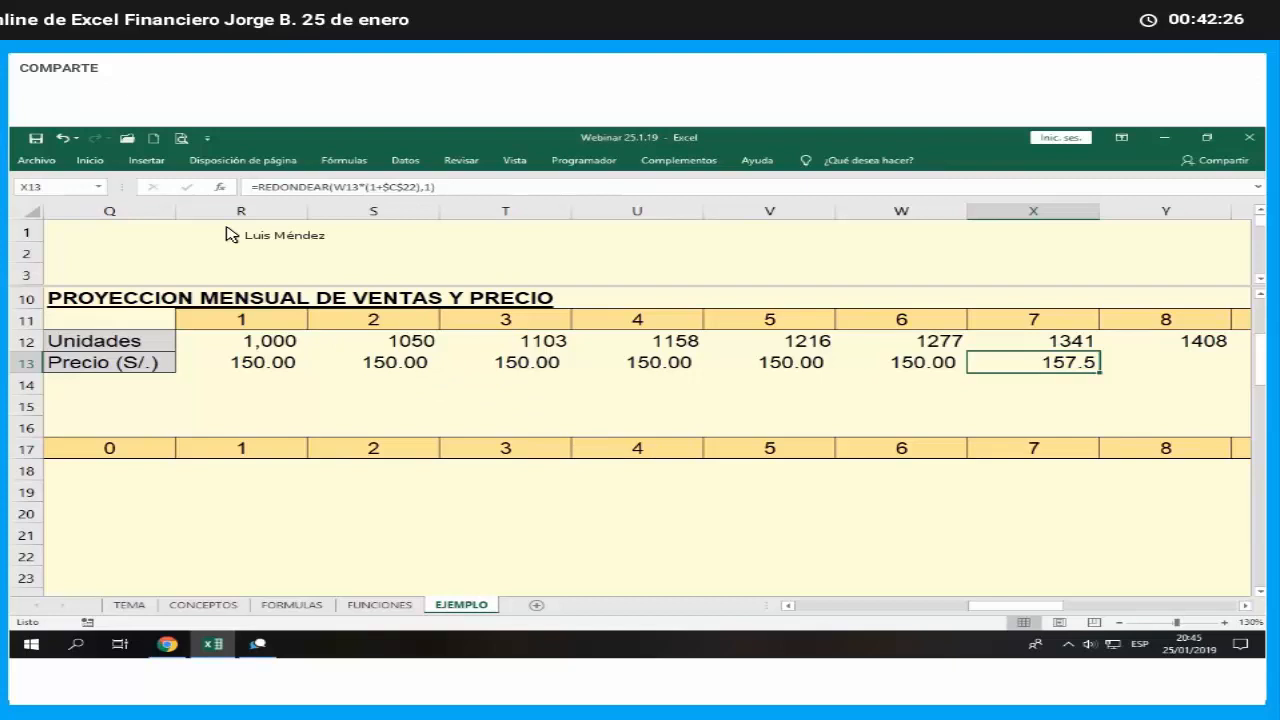
pyautogui.click(103, 166)
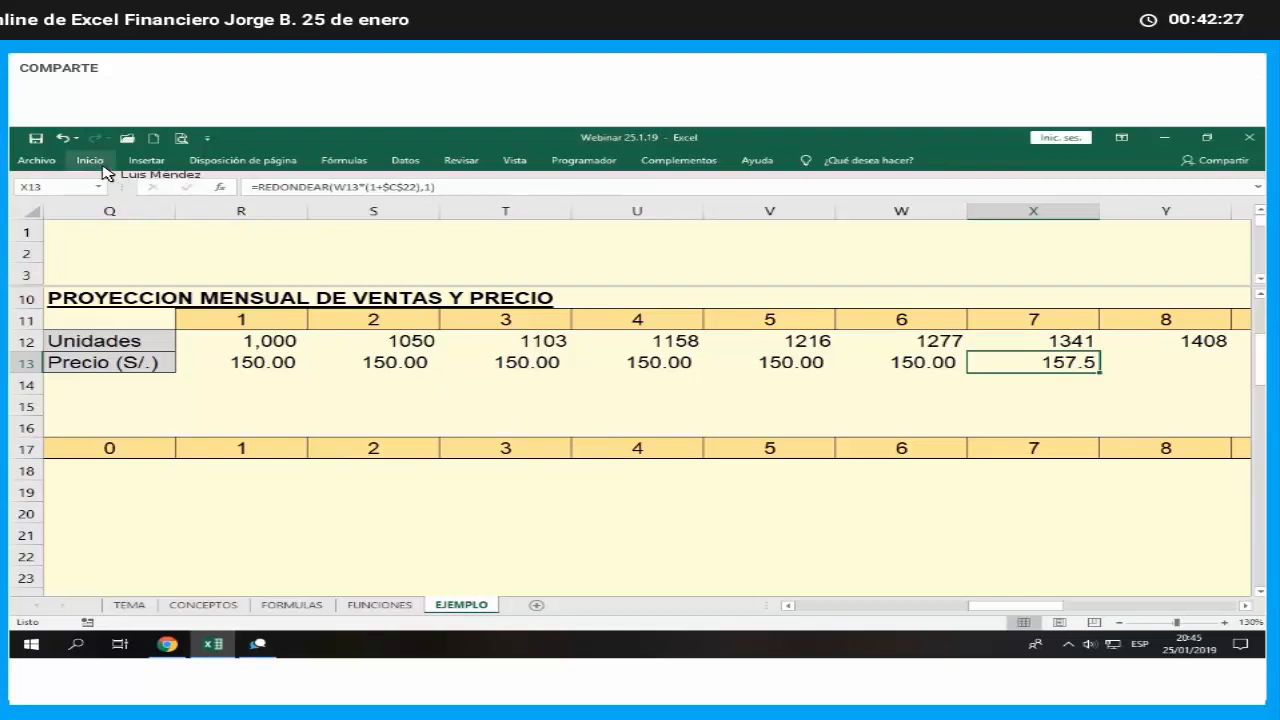
pyautogui.click(627, 214)
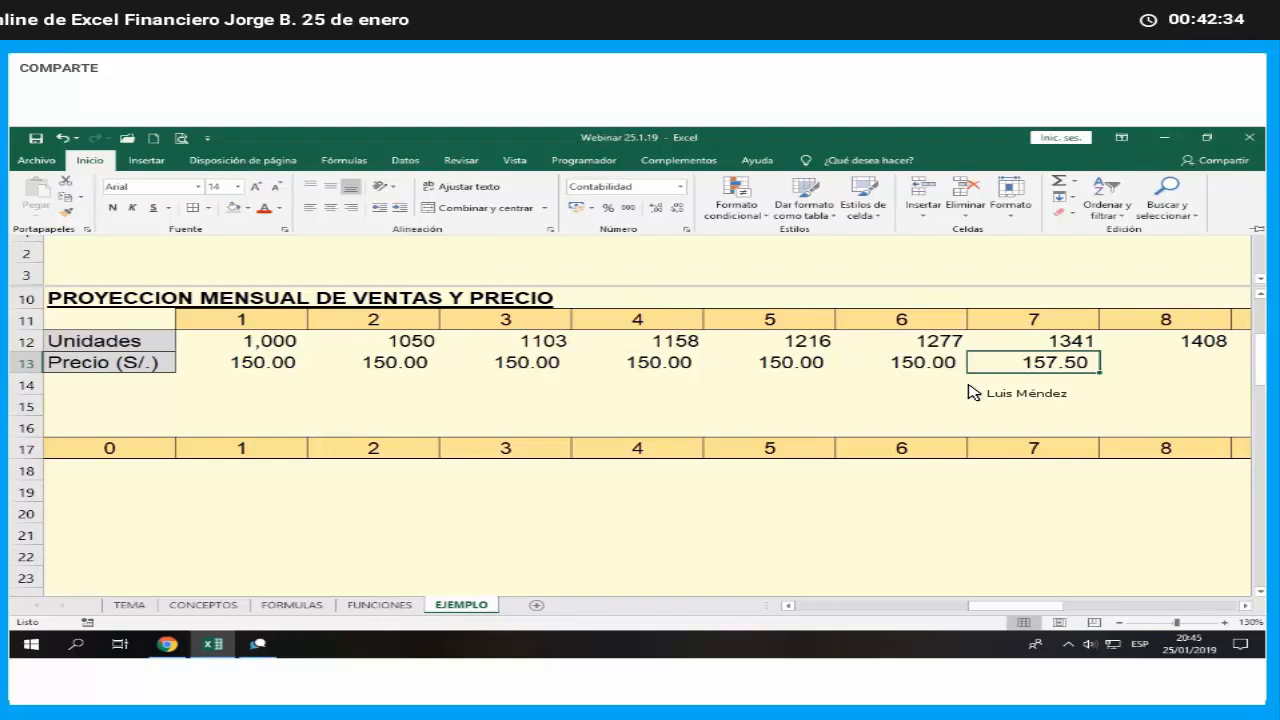
# - Set the month 8 price in Y13 equal to the month 7 price with the formula =X13
pyautogui.press('Right')
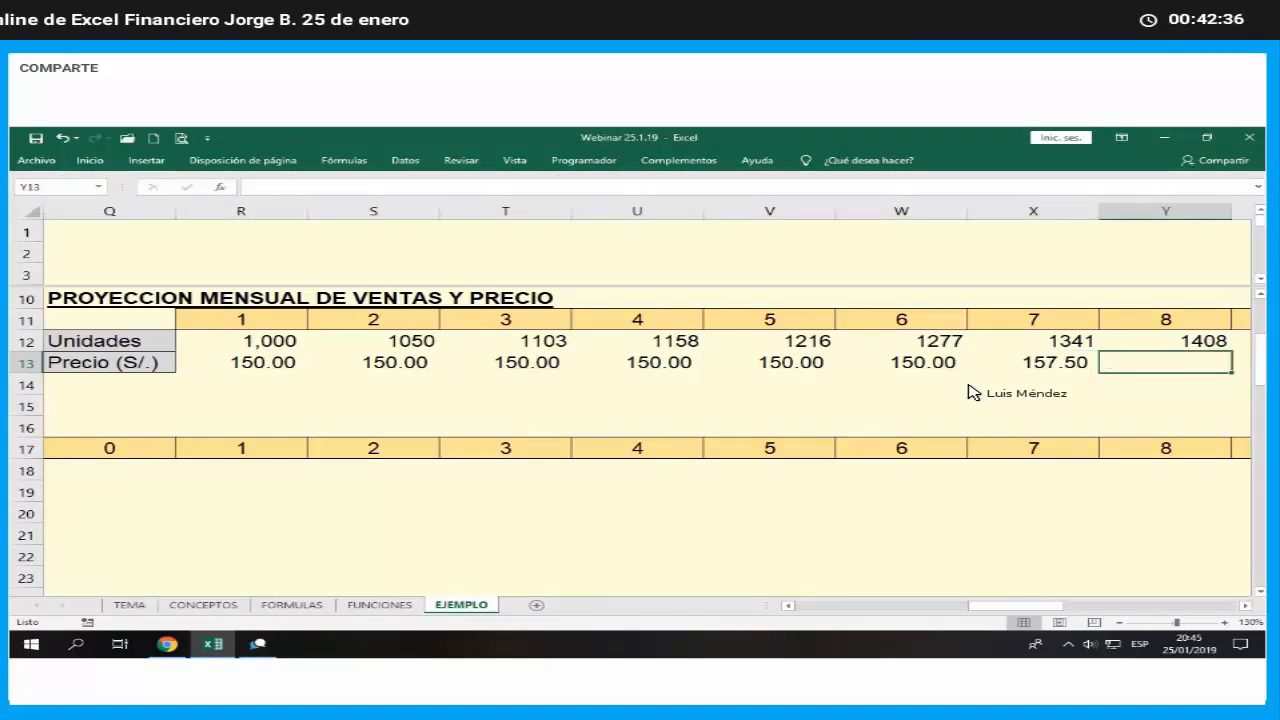
pyautogui.write('=')
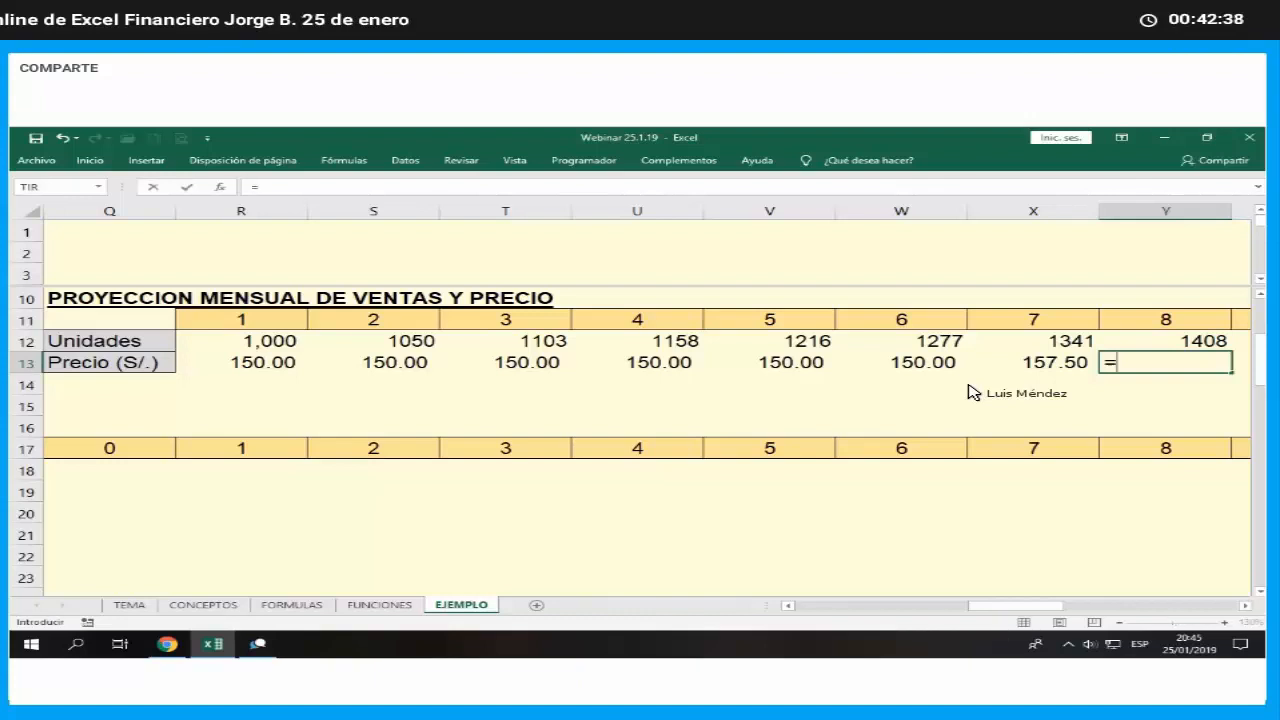
pyautogui.press('Left')
pyautogui.press('Return')
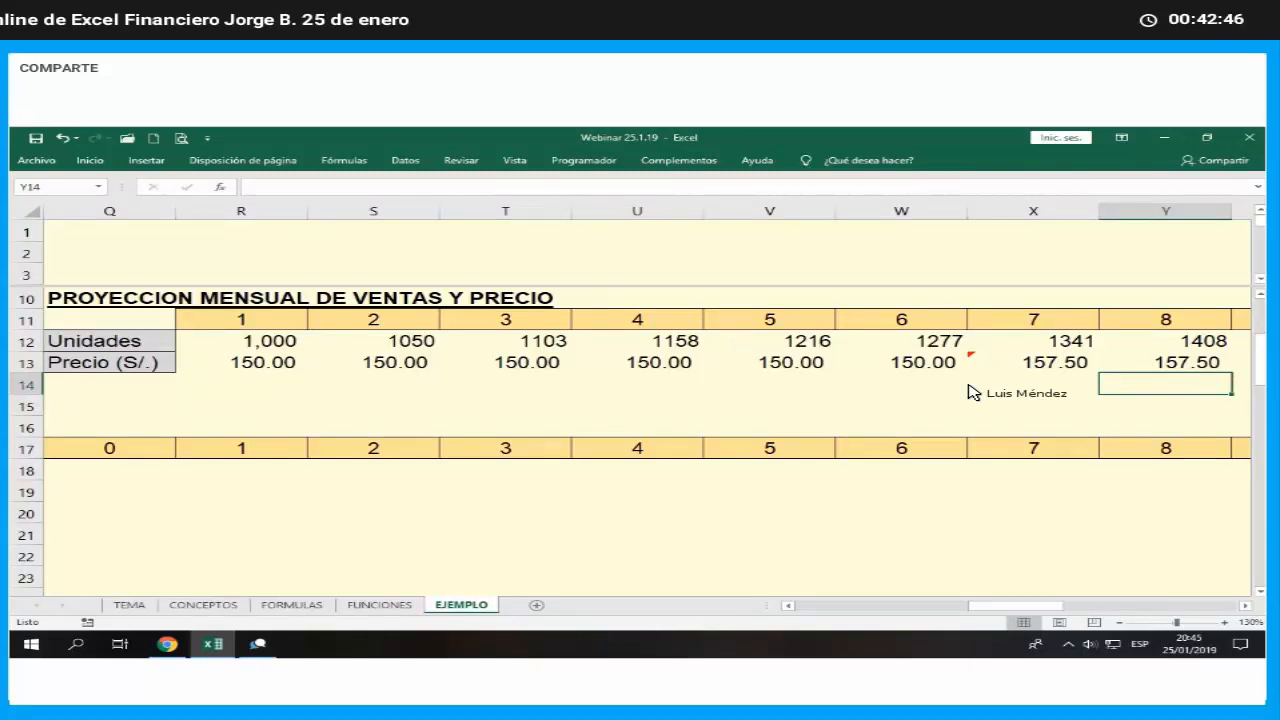
# - Fill the month 8 price formula from Y13 across the Precio row through month 12 in AC13
pyautogui.press('Up')
pyautogui.press('Right')
pyautogui.press('Right')
pyautogui.press('Right')
pyautogui.press('Right')
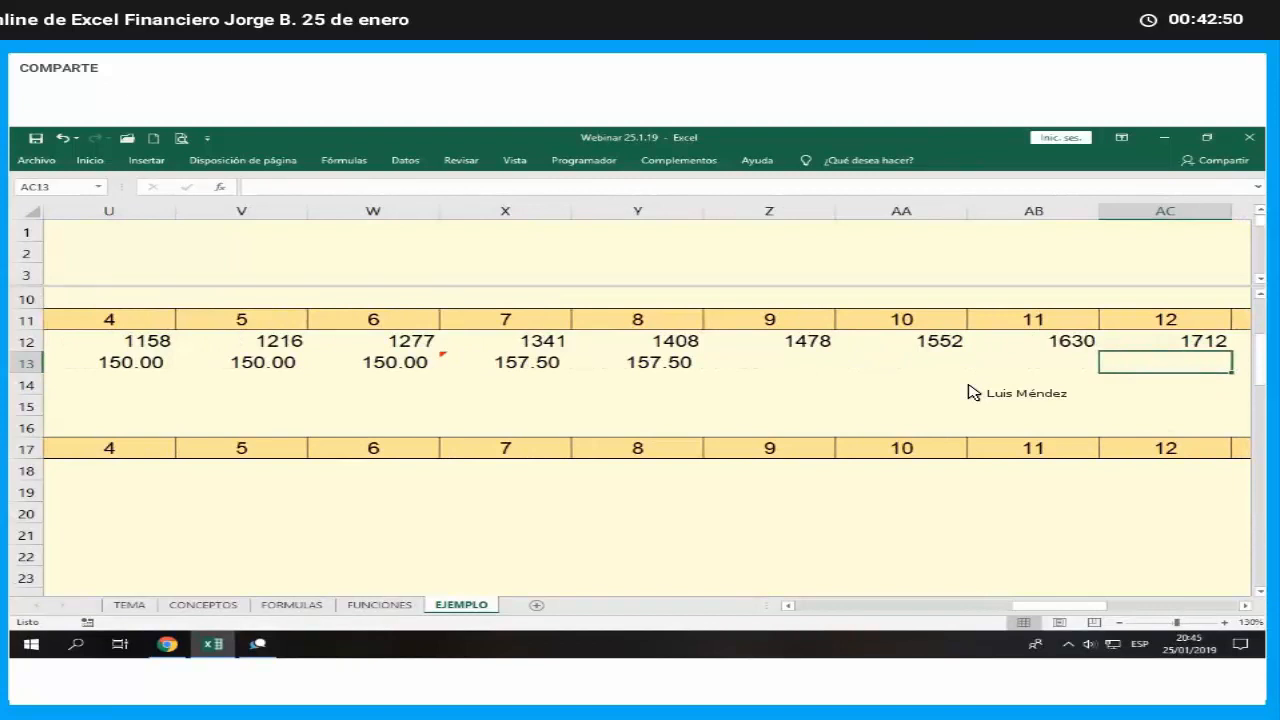
pyautogui.click(682, 368)
pyautogui.moveTo(696, 373); pyautogui.dragTo(1183, 397)
pyautogui.click(1143, 410)
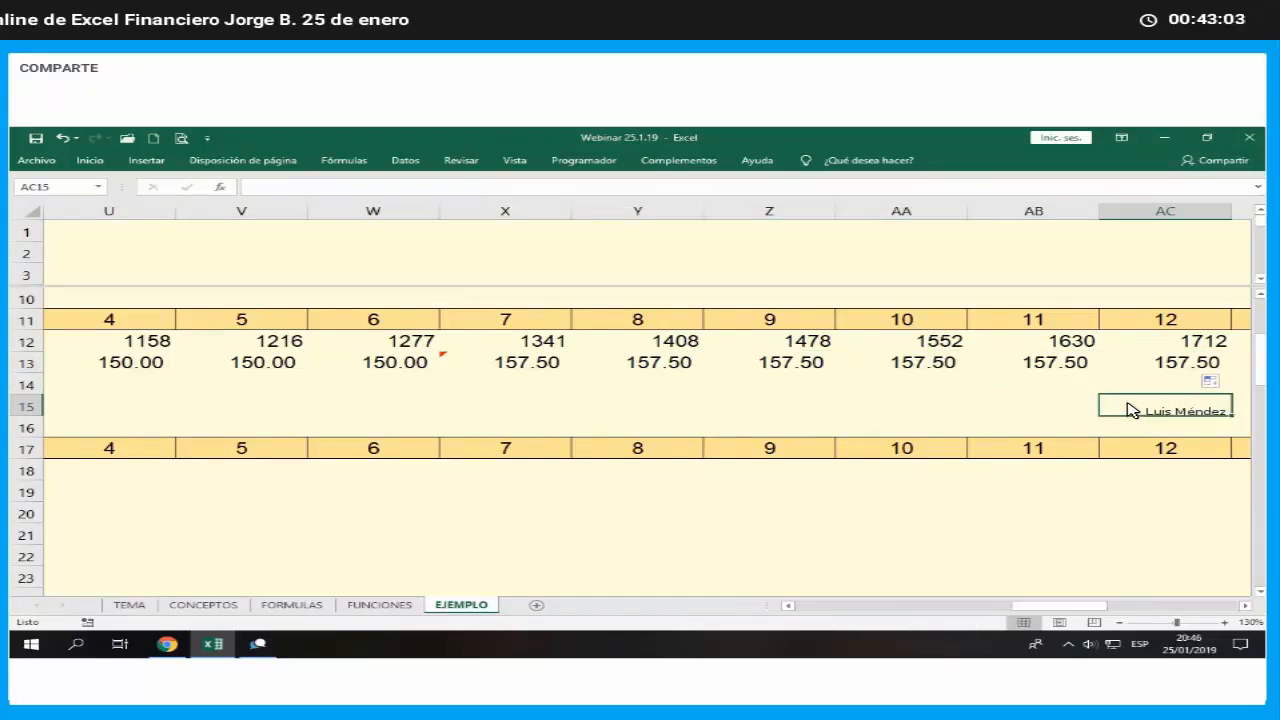
# - Fill the six-month price block X13:AC13 across the Precio row through month 24 in AO13
pyautogui.click(511, 365)
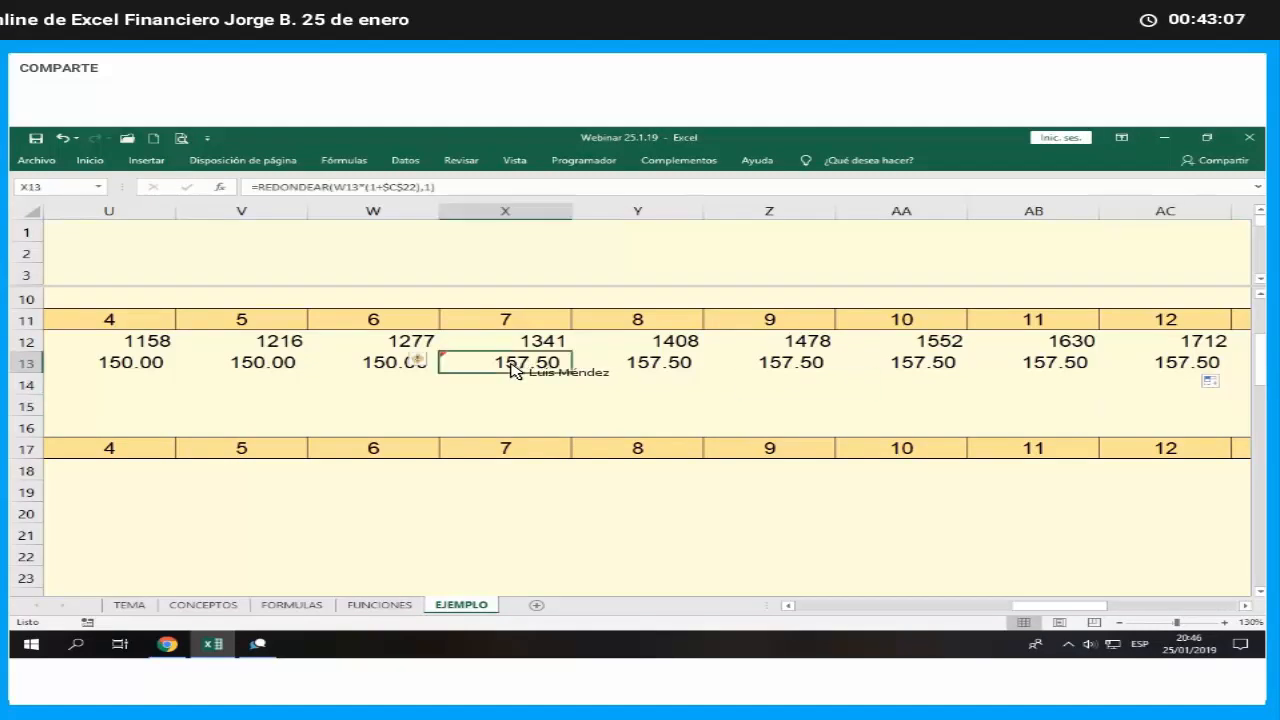
pyautogui.moveTo(566, 370); pyautogui.dragTo(1170, 370)
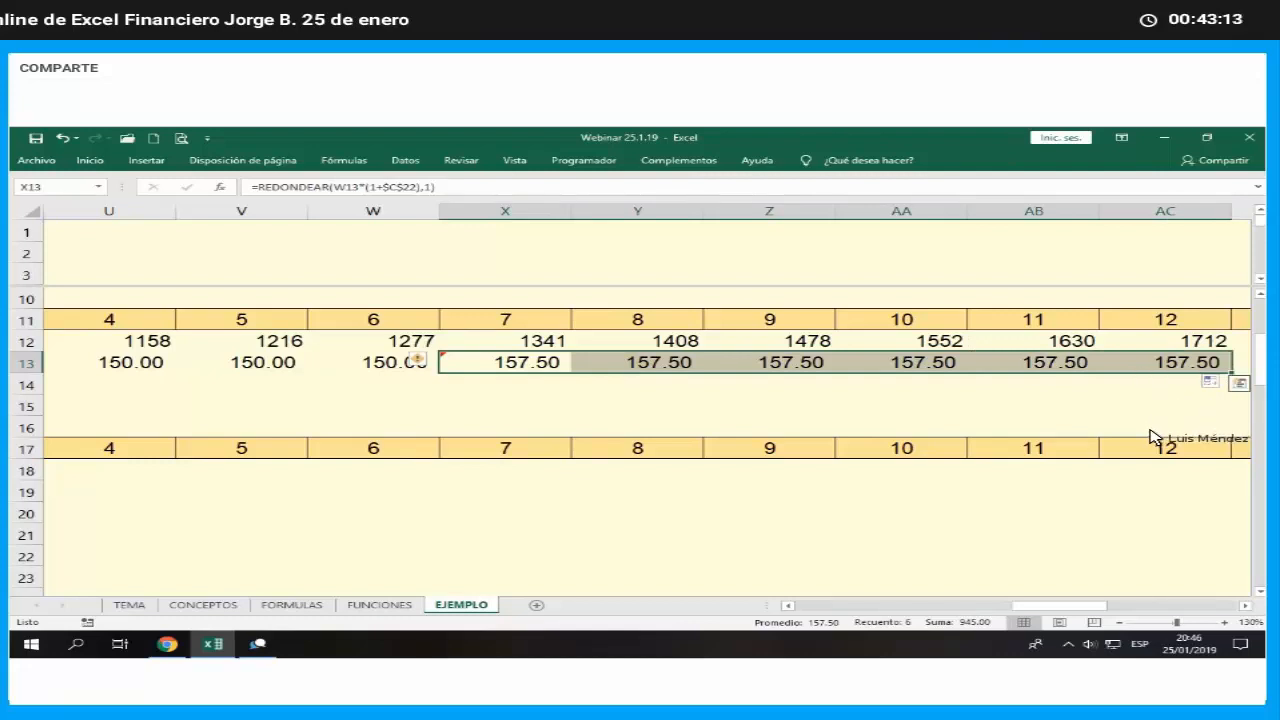
pyautogui.click(1246, 606)
pyautogui.click(1246, 606)
pyautogui.click(1246, 606)
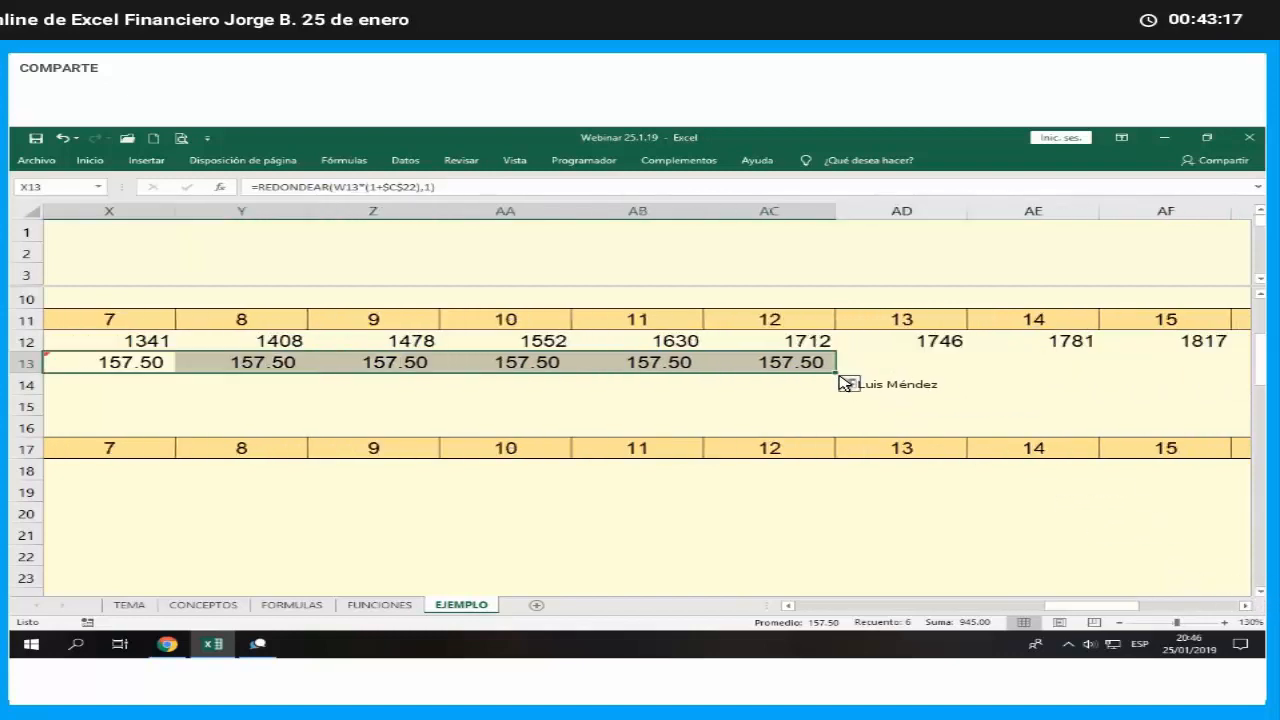
pyautogui.moveTo(838, 378); pyautogui.dragTo(1118, 390)
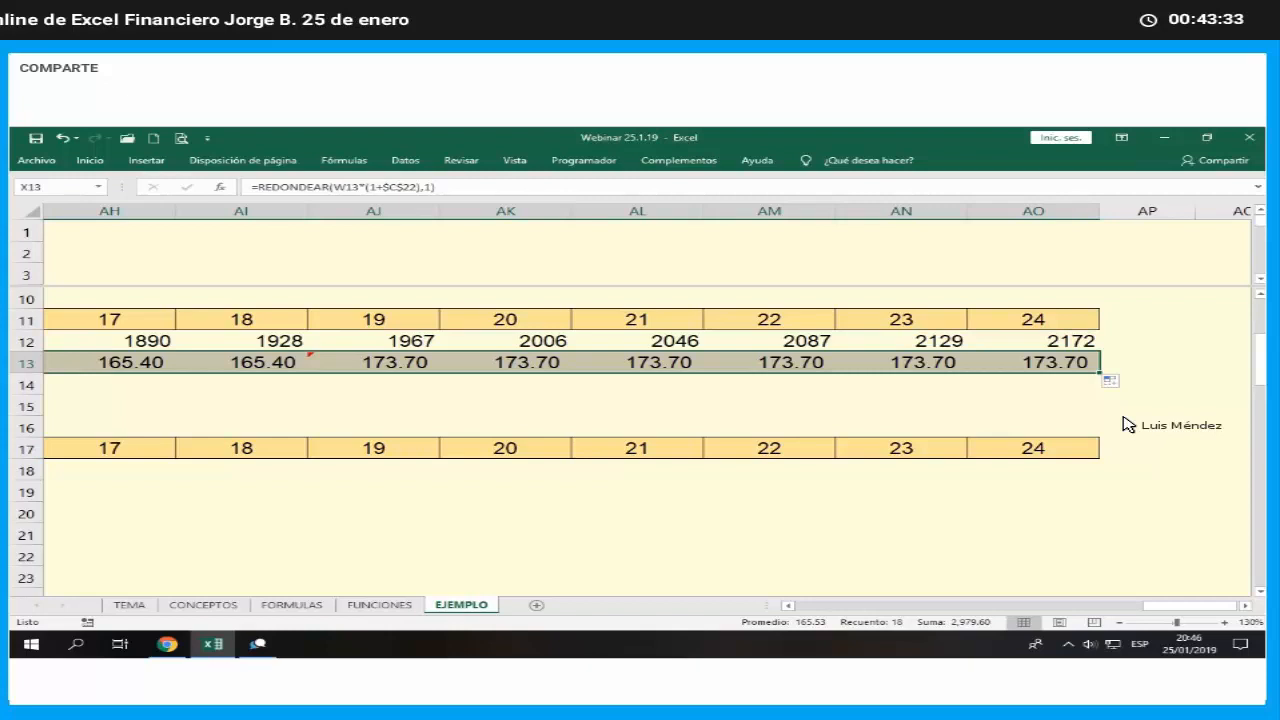
# - Review the filled Precio row from the end of the 24-month projection back to month 1
pyautogui.press('Return')
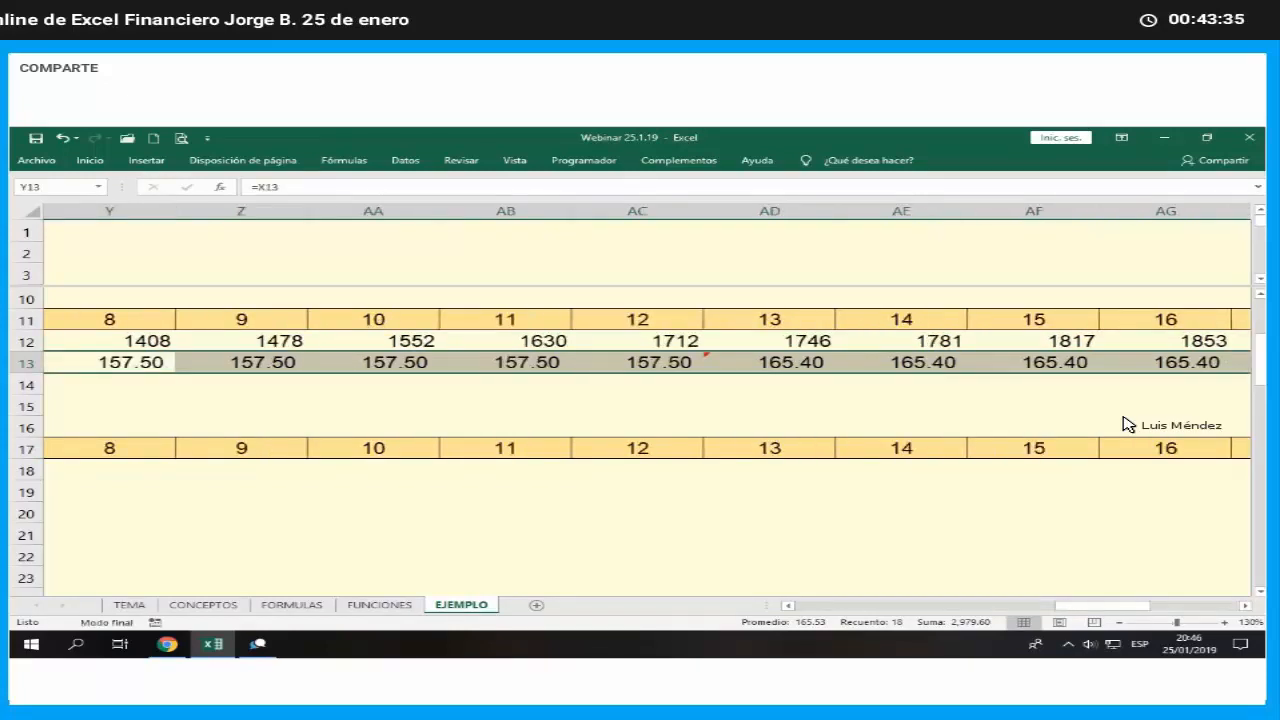
pyautogui.hotkey('ctrl', 'Right')
pyautogui.press('Right')
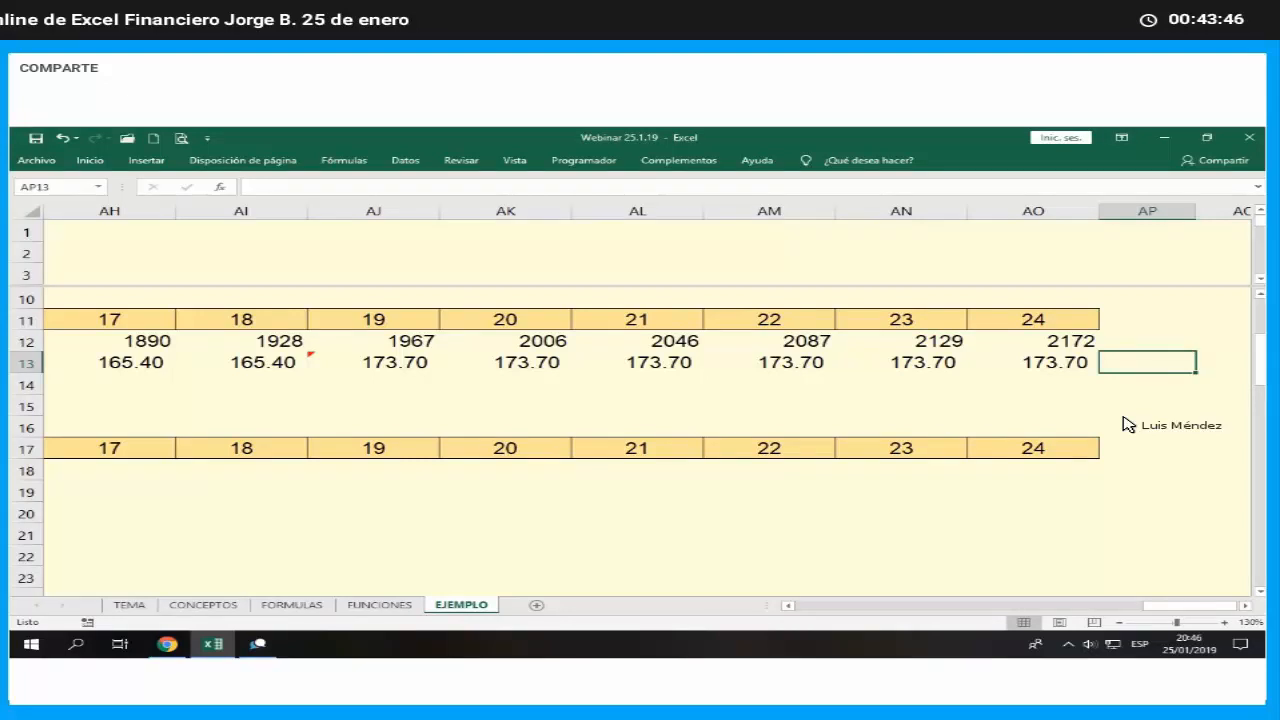
pyautogui.press('Left')
pyautogui.press('Left')
pyautogui.press('Left')
pyautogui.press('Left')
pyautogui.press('Left')
pyautogui.press('Left')
pyautogui.press('Left')
pyautogui.press('Left')
pyautogui.press('Left')
pyautogui.press('Left')
pyautogui.press('Left')
pyautogui.press('Left')
pyautogui.press('Left')
pyautogui.press('Left')
pyautogui.press('Left')
pyautogui.press('Left')
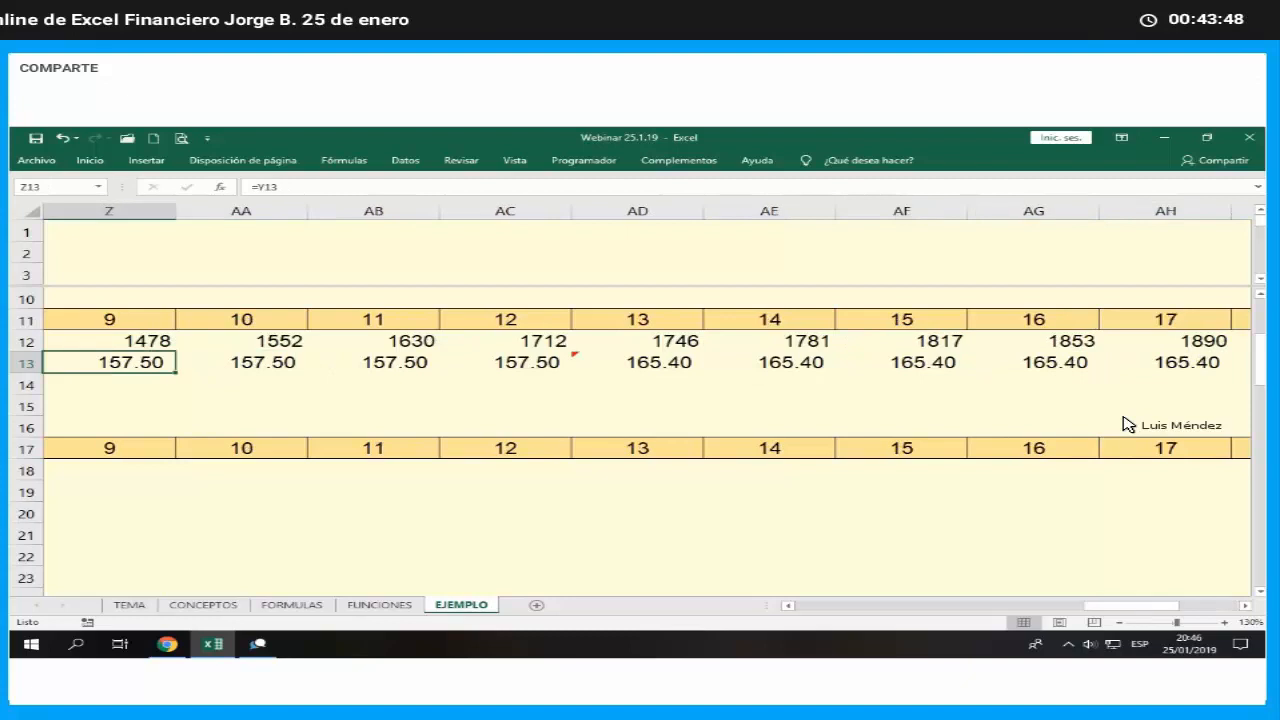
pyautogui.press('Left')
pyautogui.press('Left')
pyautogui.press('Left')
pyautogui.press('Left')
pyautogui.press('Left')
pyautogui.press('Left')
pyautogui.press('Left')
pyautogui.press('Left')
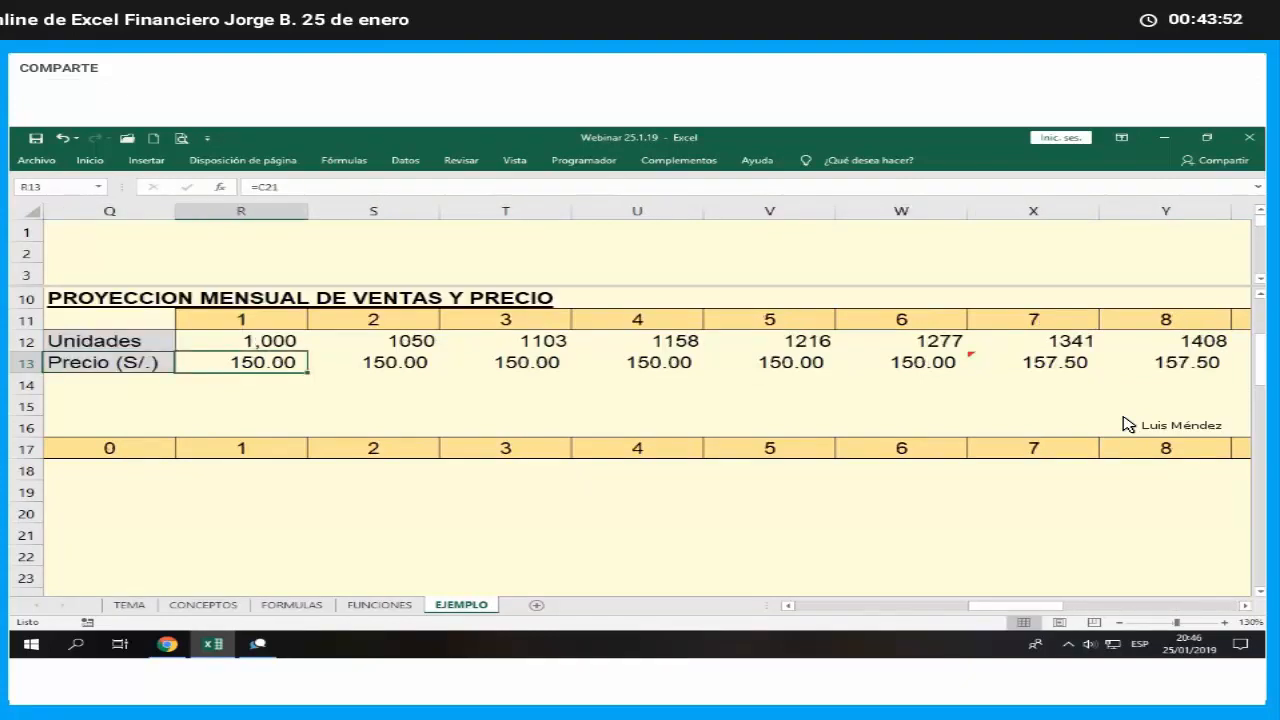
# - Examine the price formulas along row 13, comparing the carried-over months S13 and Y13 with the semi-annual increase in X13
pyautogui.press('Right')
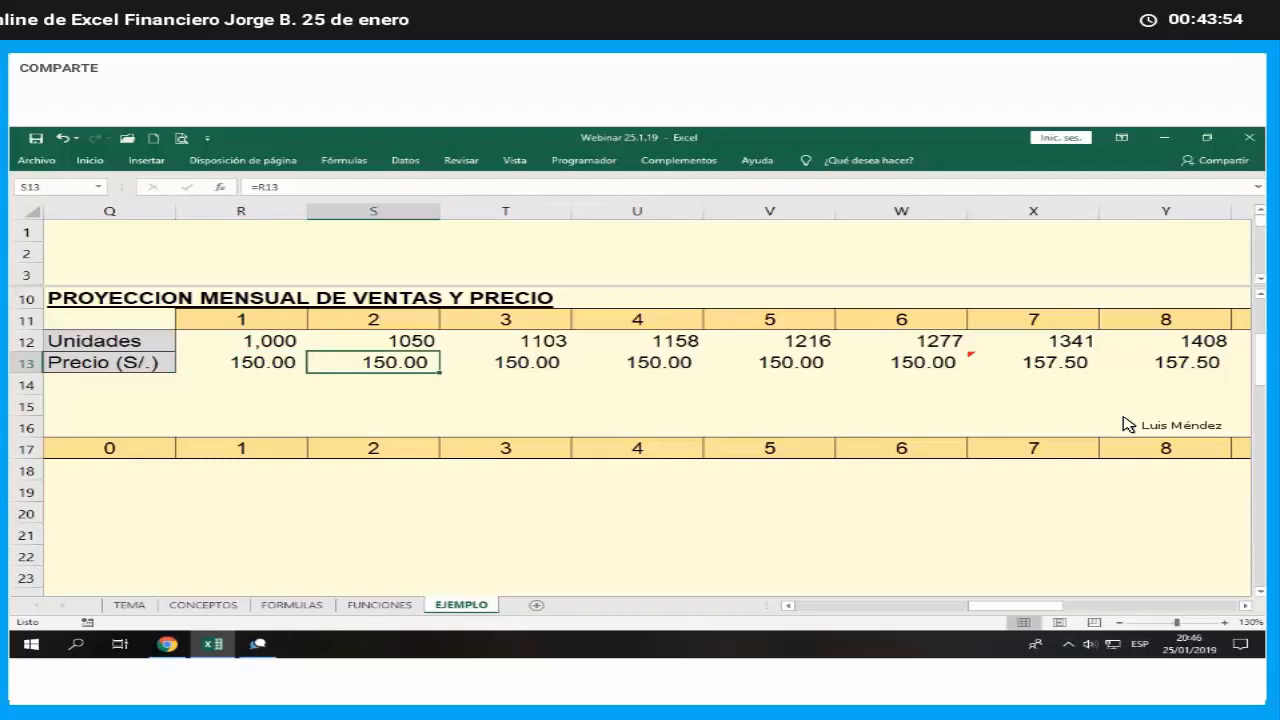
pyautogui.press('F2')
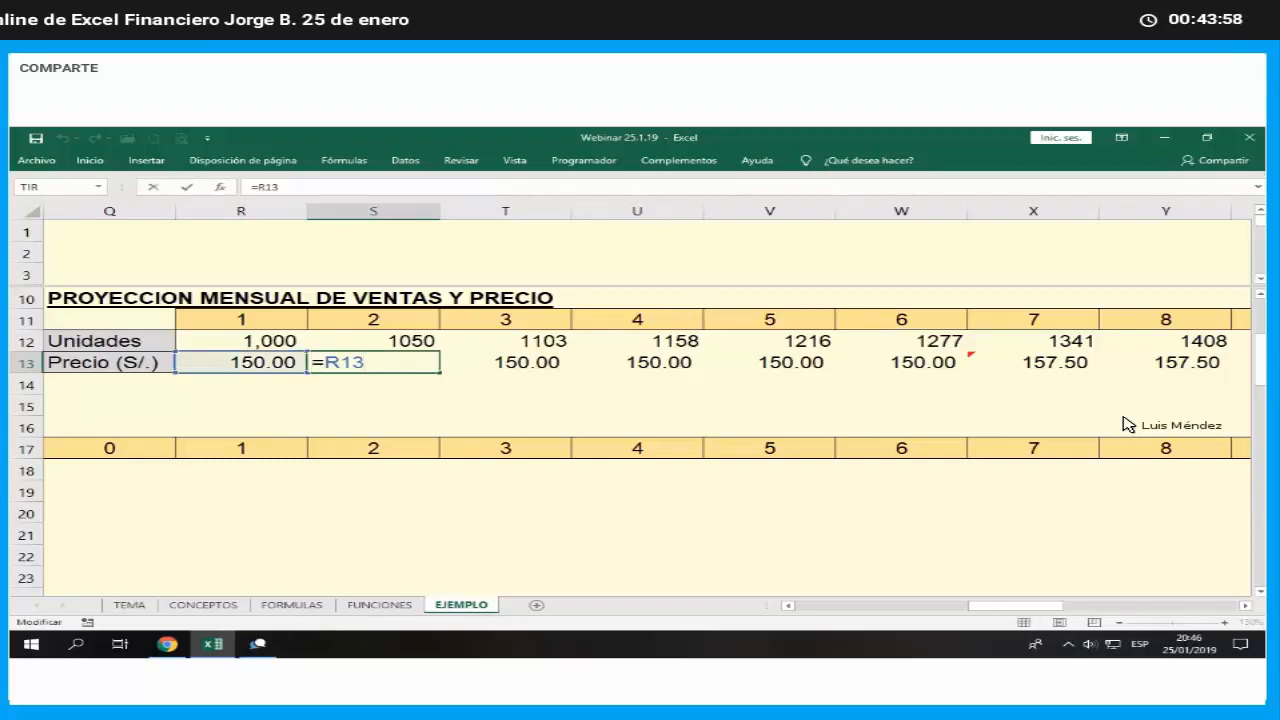
pyautogui.hotkey('ctrl', 'Return')
pyautogui.press('Right')
pyautogui.press('Right')
pyautogui.press('Right')
pyautogui.press('Right')
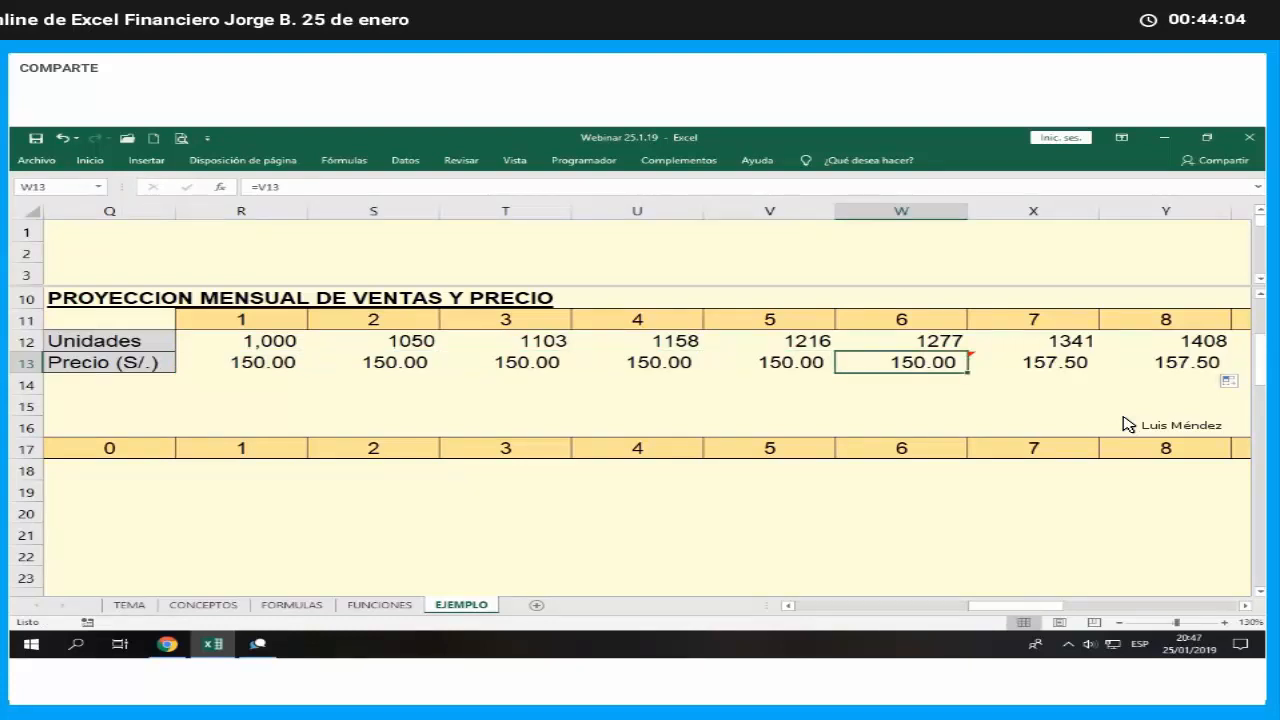
pyautogui.press('Right')
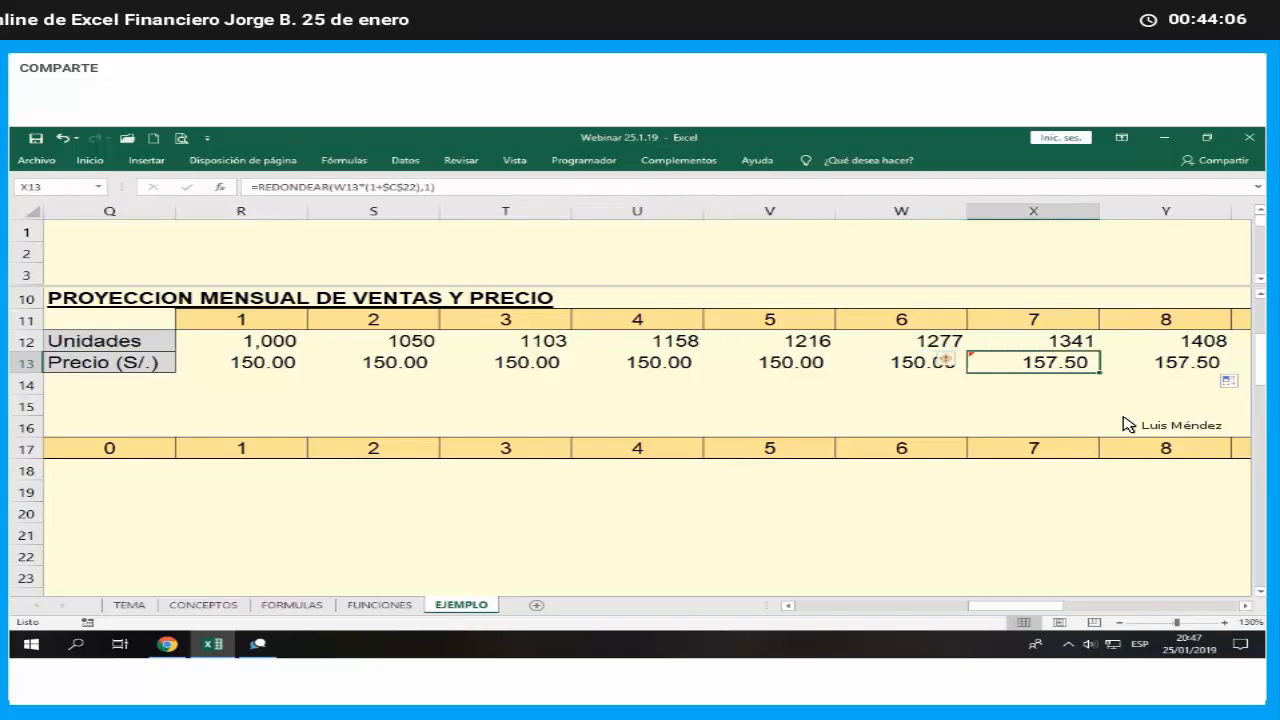
pyautogui.press('F2')
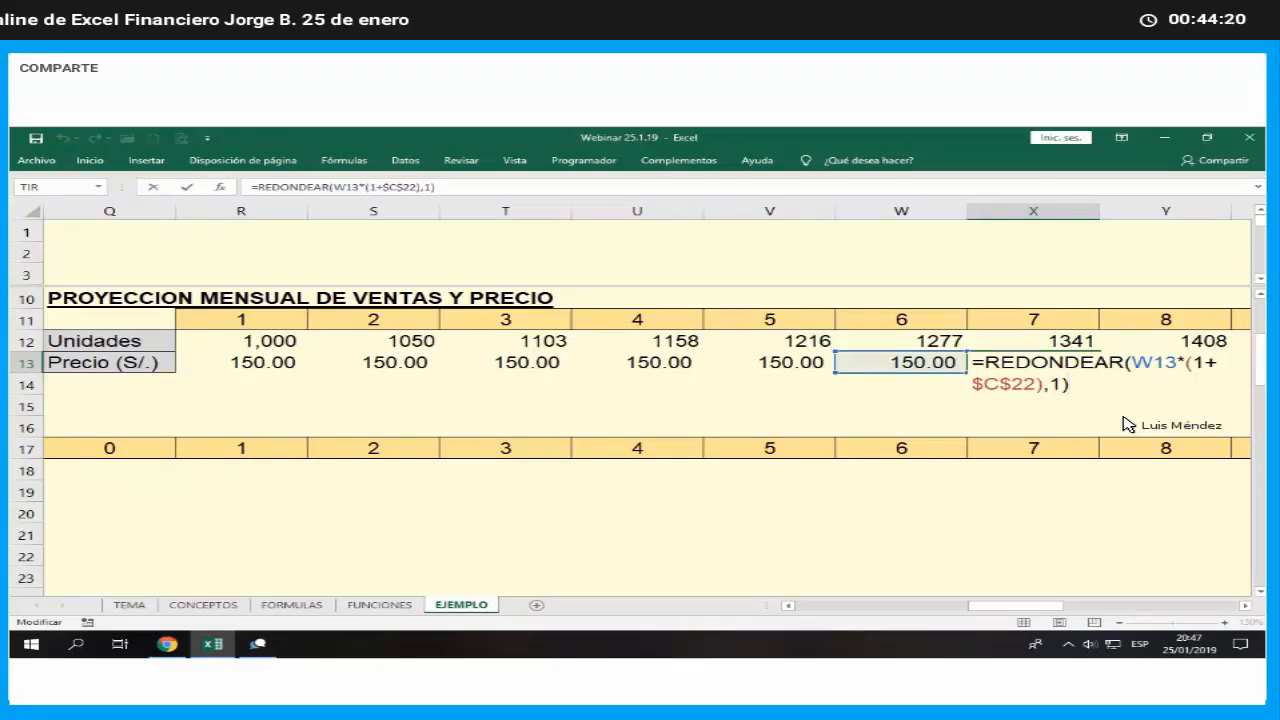
pyautogui.press('Return')
pyautogui.press('Up')
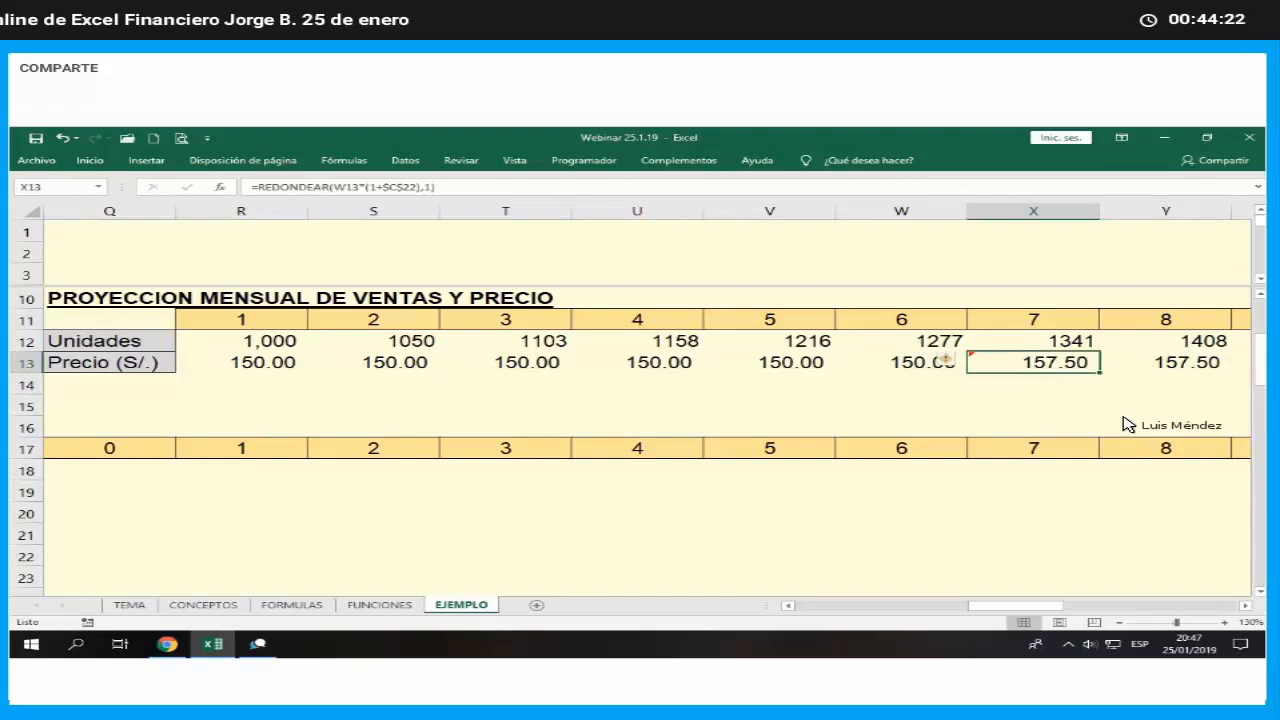
pyautogui.press('Right')
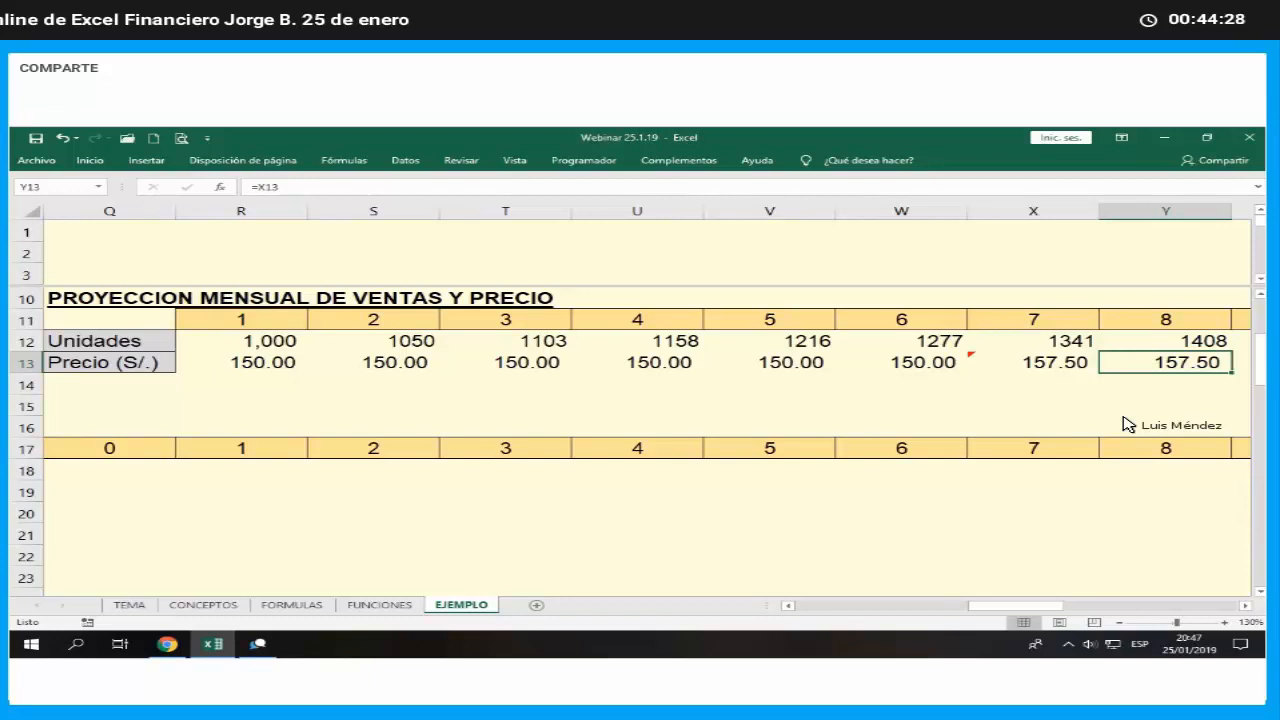
pyautogui.press('F2')
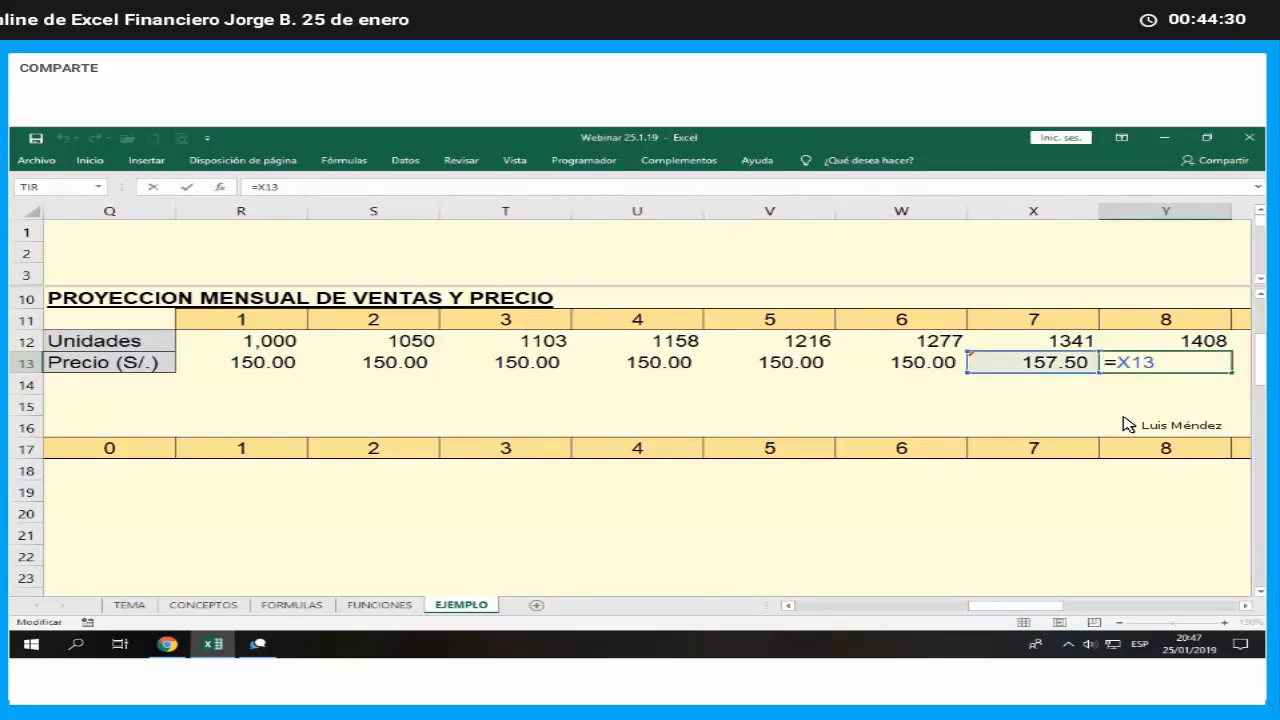
pyautogui.hotkey('ctrl', 'Return')
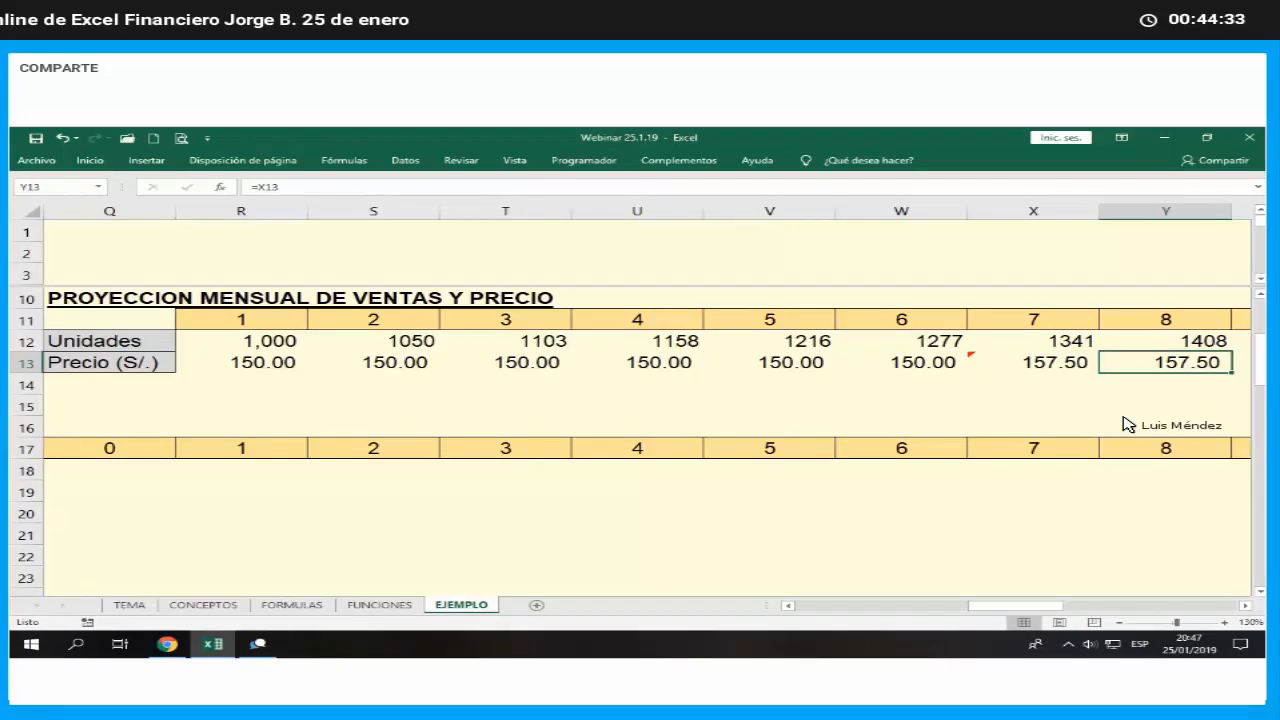
pyautogui.press('Right')
pyautogui.press('Right')
pyautogui.press('Right')
pyautogui.press('Right')
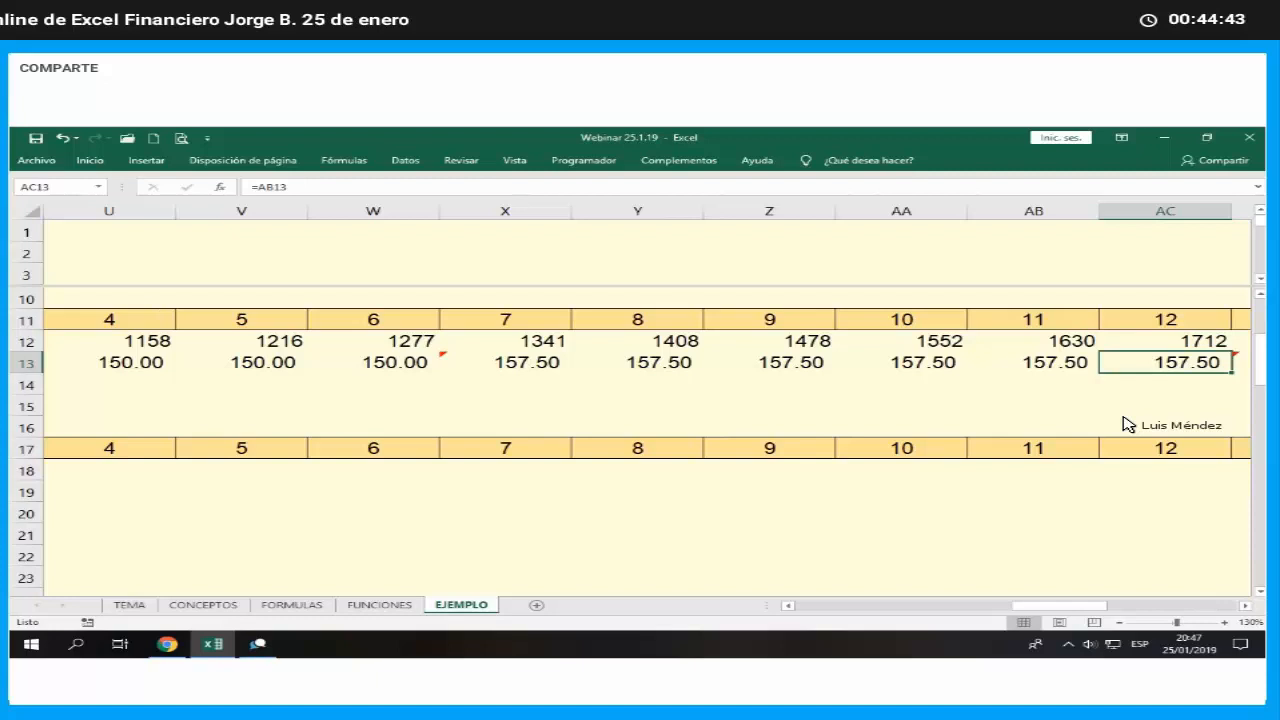
# - Repeat the fill of the price pattern X13:AC13 over the remaining months through AO13
pyautogui.click(530, 366)
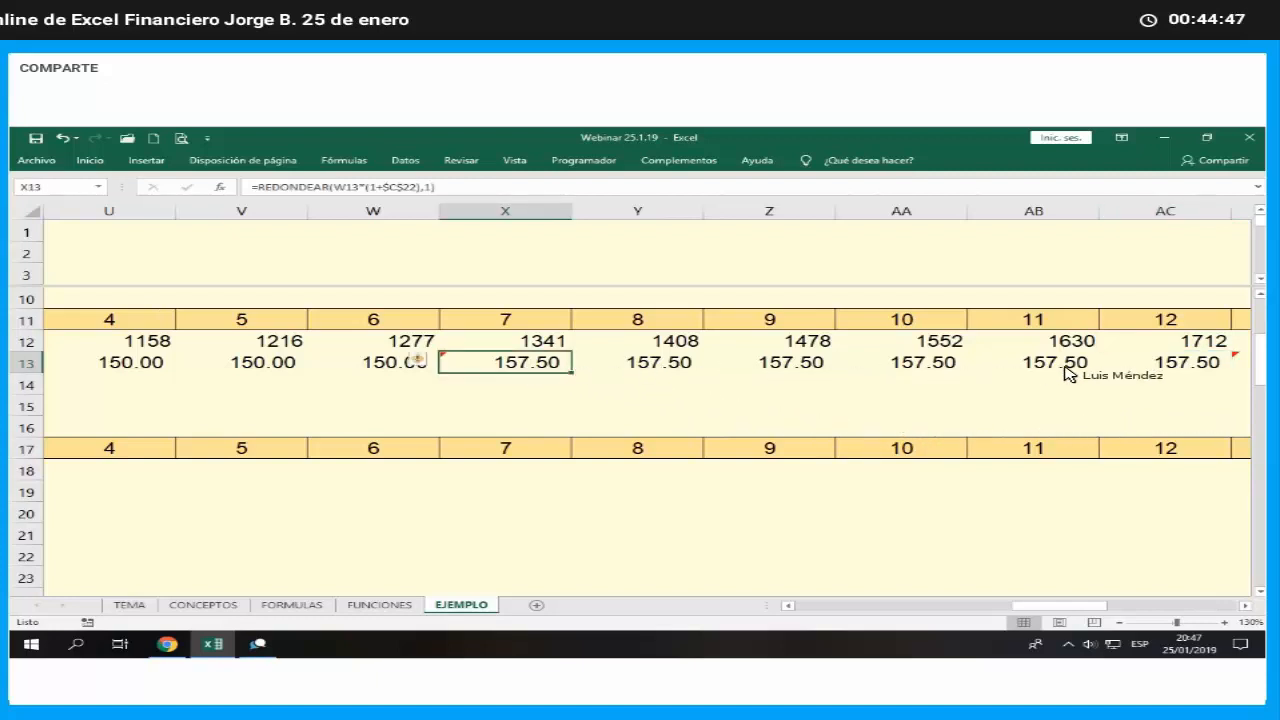
pyautogui.keyDown('shift'); pyautogui.click(1170, 368); pyautogui.keyUp('shift')
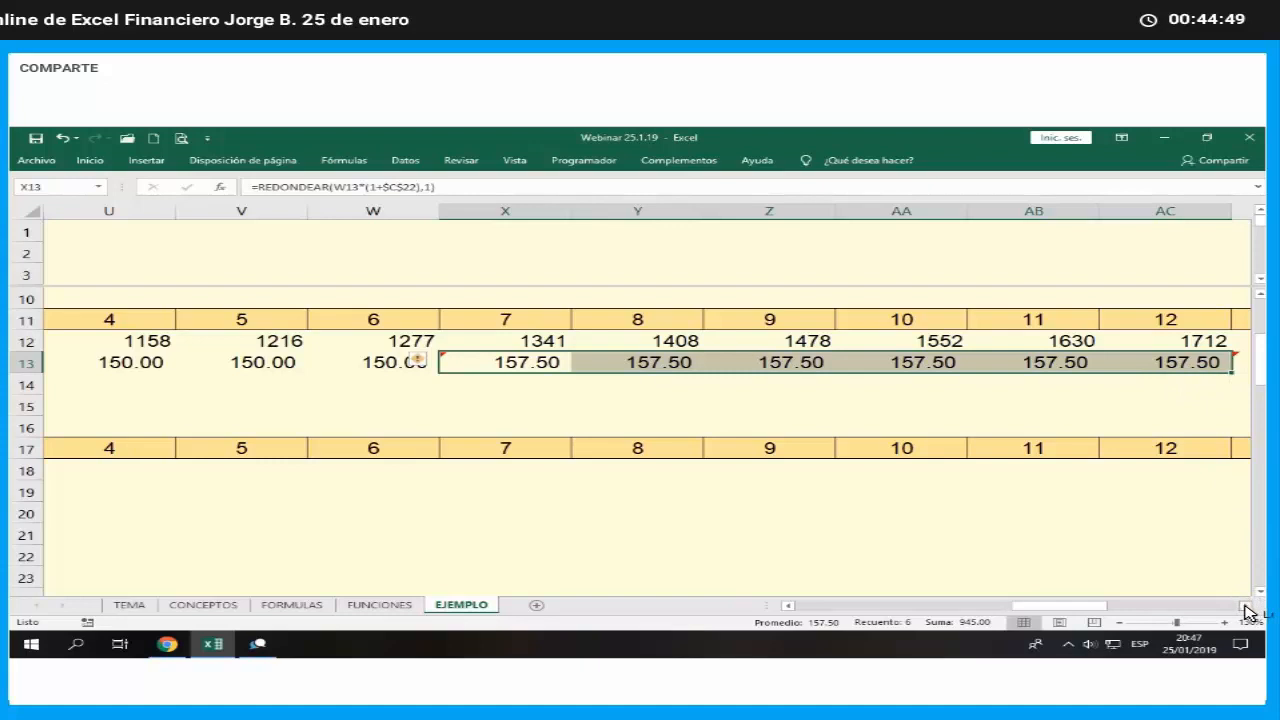
pyautogui.hscroll(4, 777, 420)
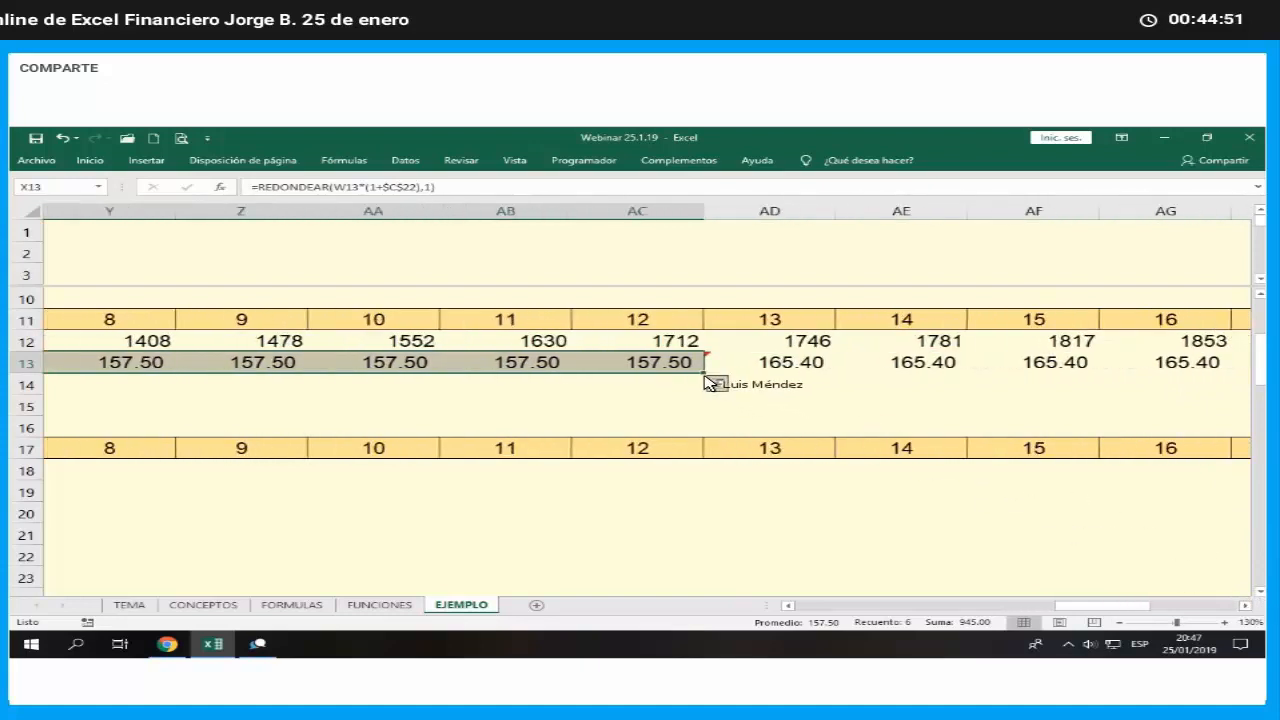
pyautogui.moveTo(705, 378); pyautogui.dragTo(1115, 386)
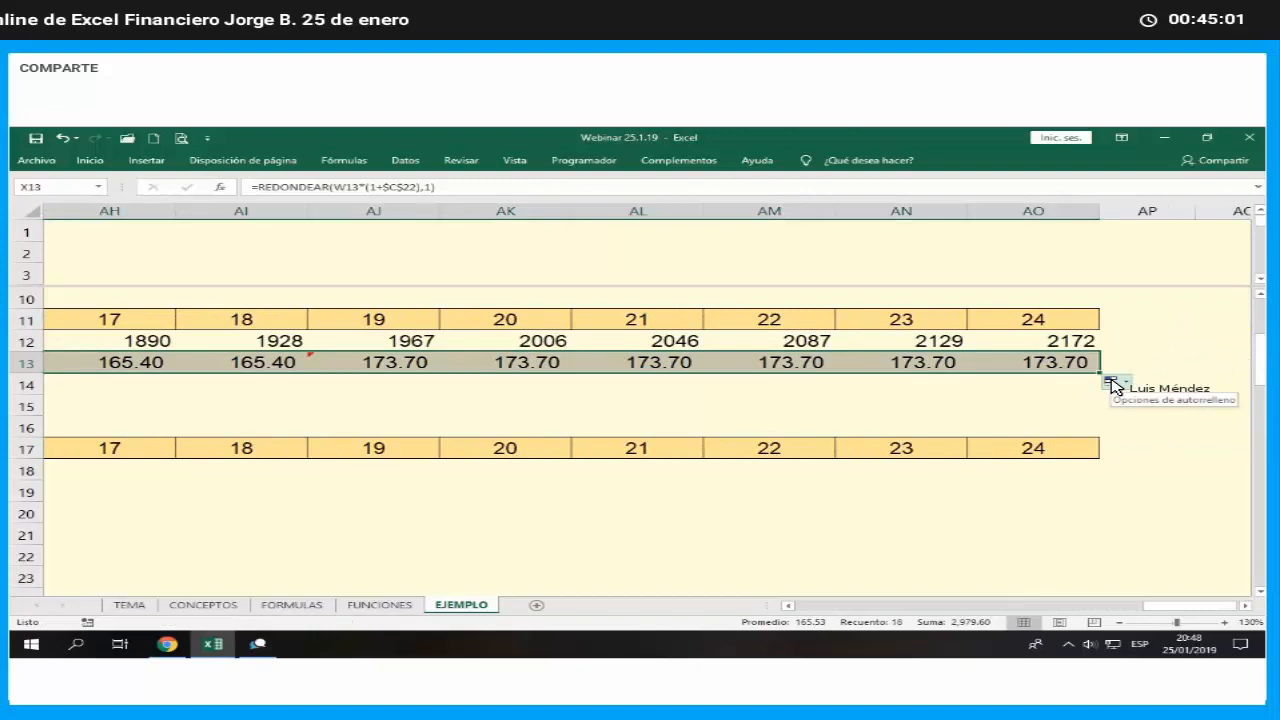
# - Highlight the Unidades and Precio values for all 24 months, R12:AO13, with a yellow fill
pyautogui.press('Tab')
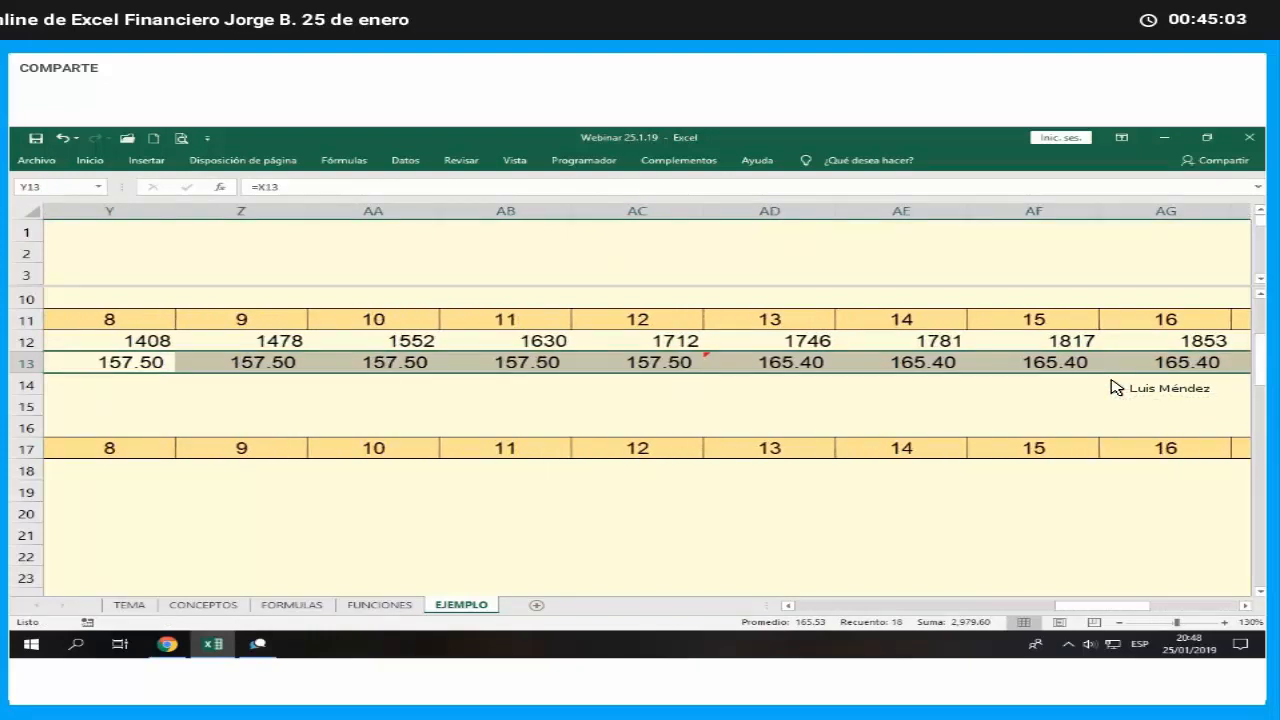
pyautogui.press('Down')
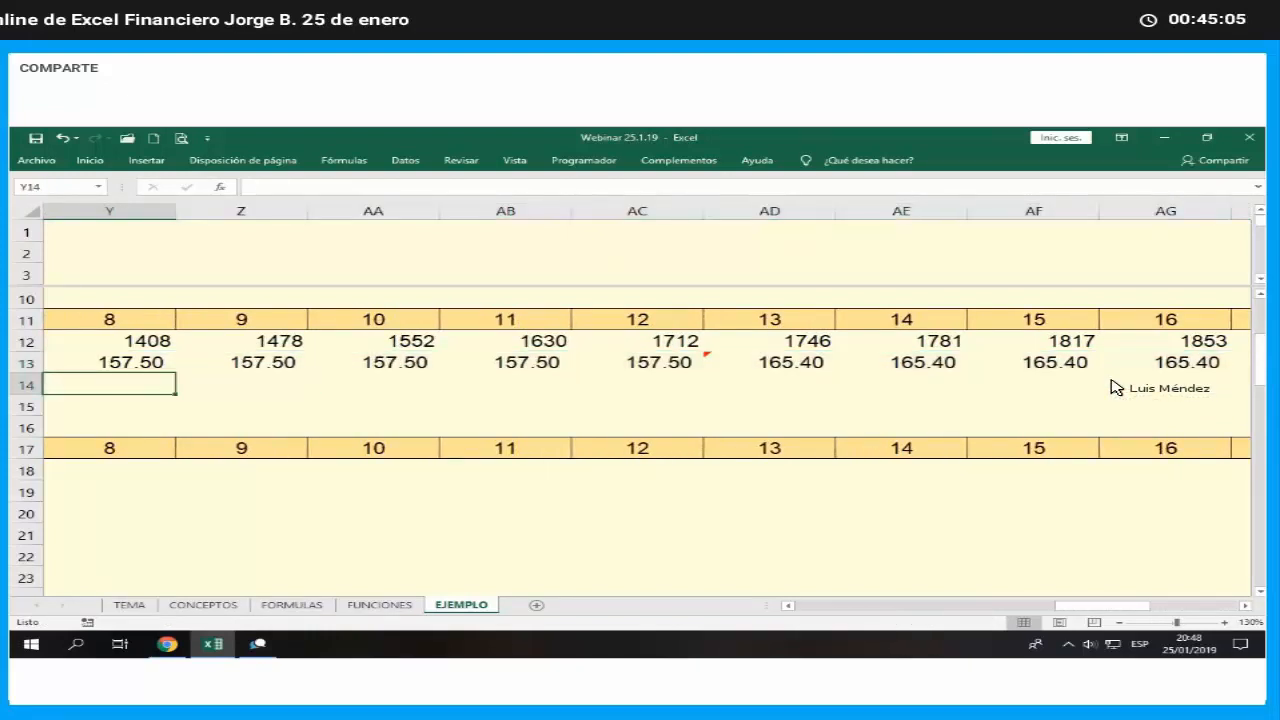
pyautogui.press('Left')
pyautogui.press('Left')
pyautogui.press('Left')
pyautogui.press('Left')
pyautogui.press('Left')
pyautogui.press('Left')
pyautogui.press('Left')
pyautogui.press('Left')
pyautogui.press('Left')
pyautogui.press('Left')
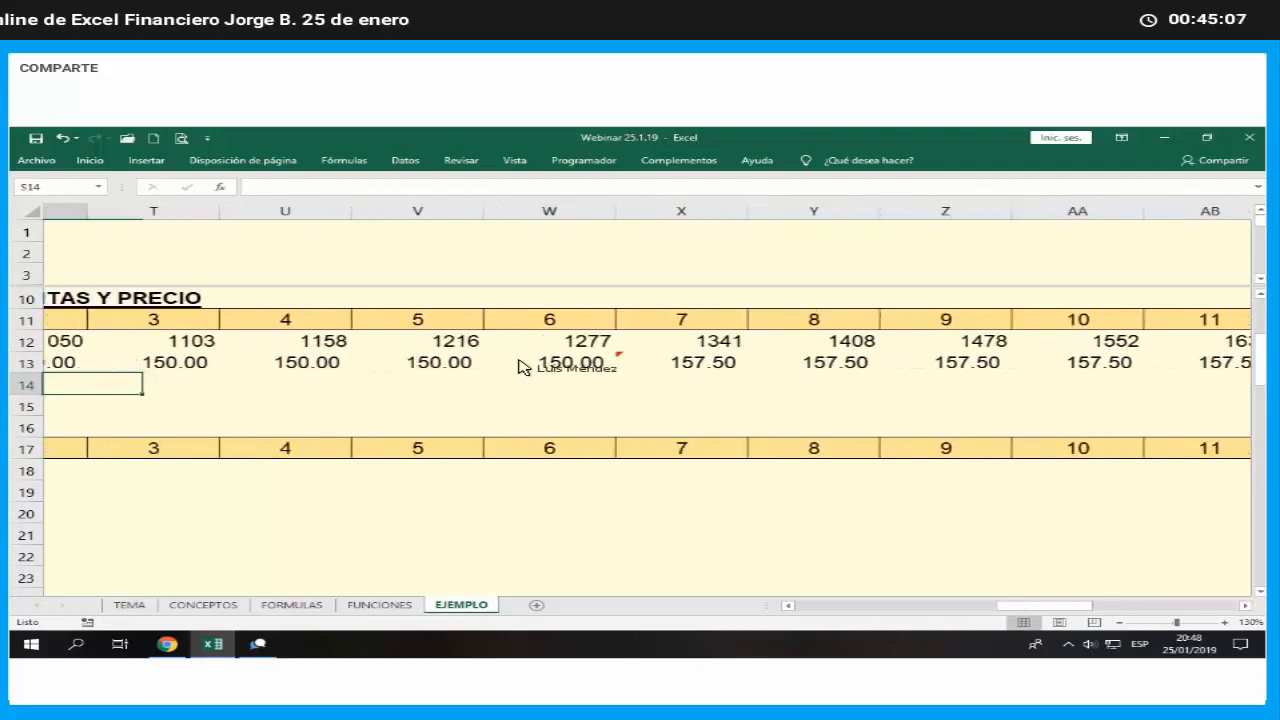
pyautogui.moveTo(433, 341); pyautogui.dragTo(1037, 366)
pyautogui.click(90, 160)
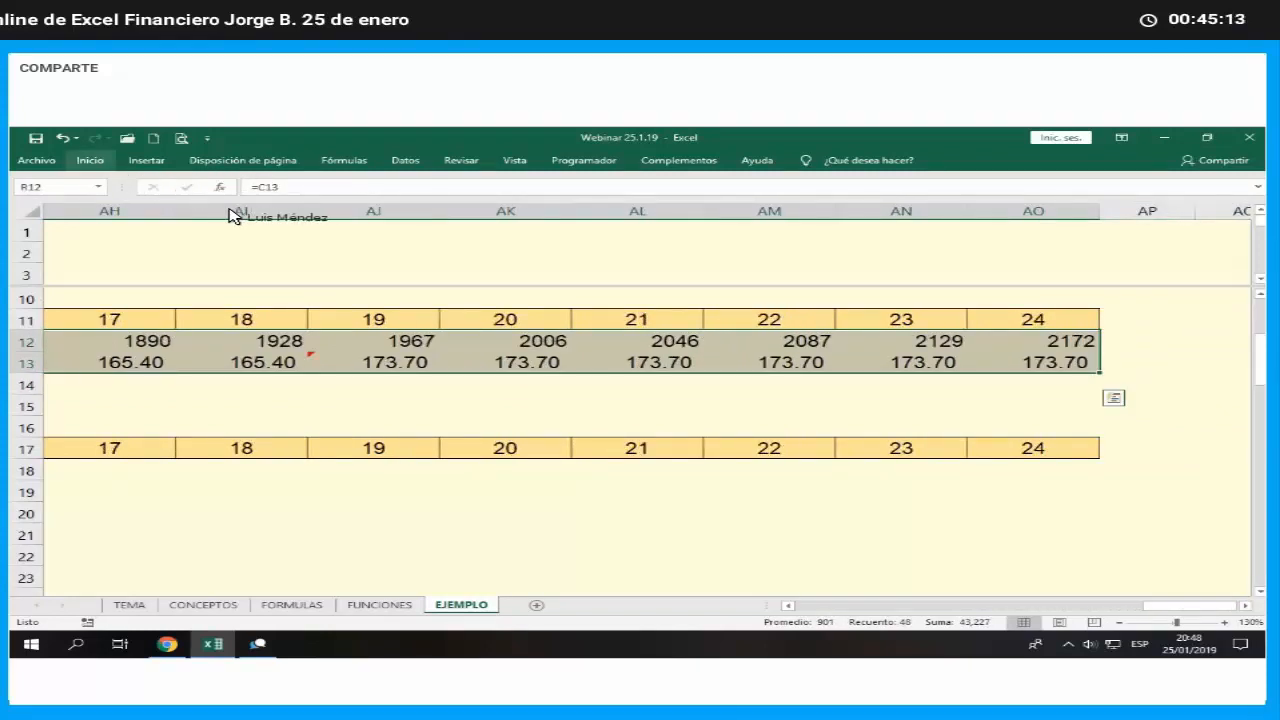
pyautogui.click(247, 207)
pyautogui.click(280, 316)
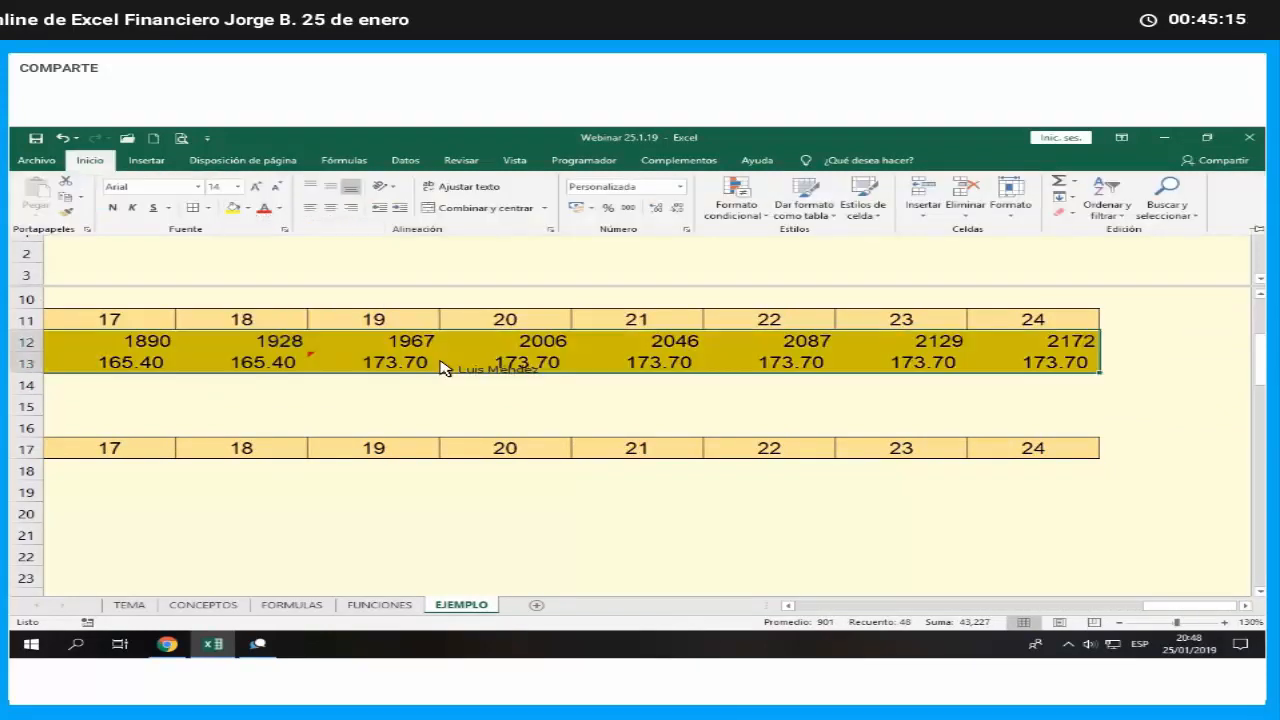
pyautogui.click(640, 404)
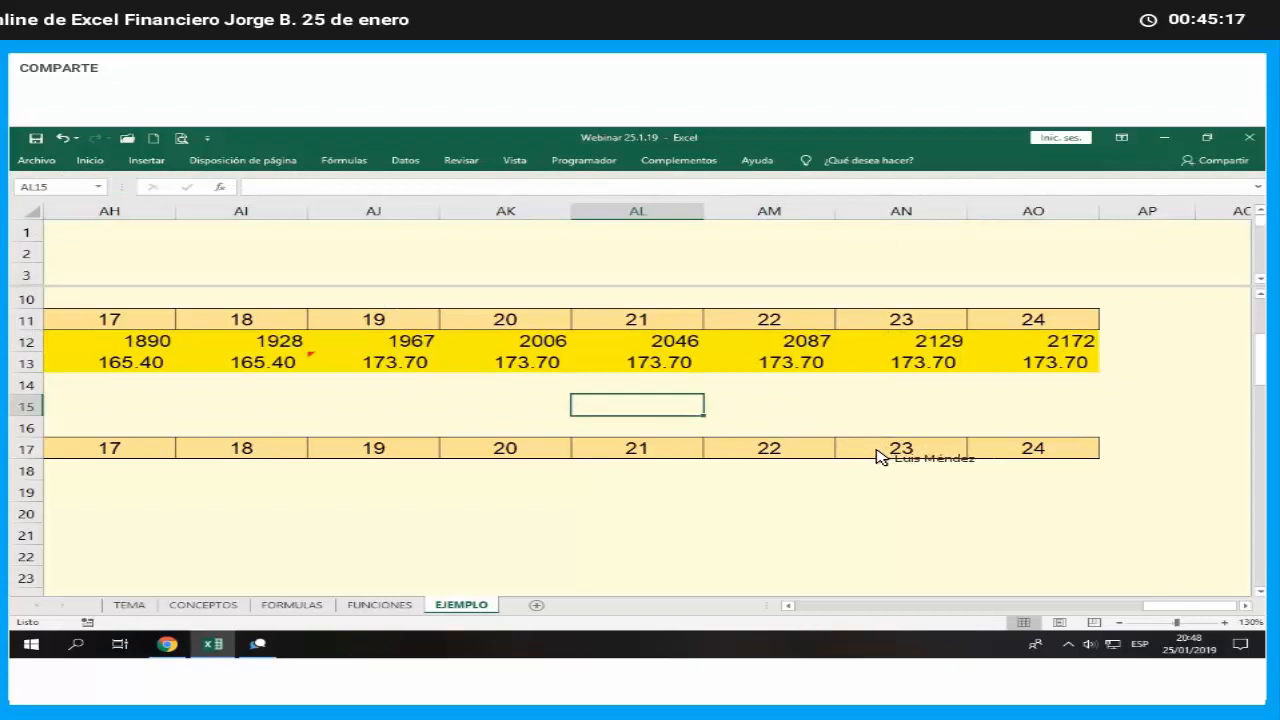
# - Review the highlighted units and price projection from the final months back to month 1
pyautogui.press('Left')
pyautogui.press('Left')
pyautogui.press('Left')
pyautogui.press('Left')
pyautogui.press('Left')
pyautogui.press('Left')
pyautogui.press('Left')
pyautogui.press('Left')
pyautogui.press('Left')
pyautogui.press('Left')
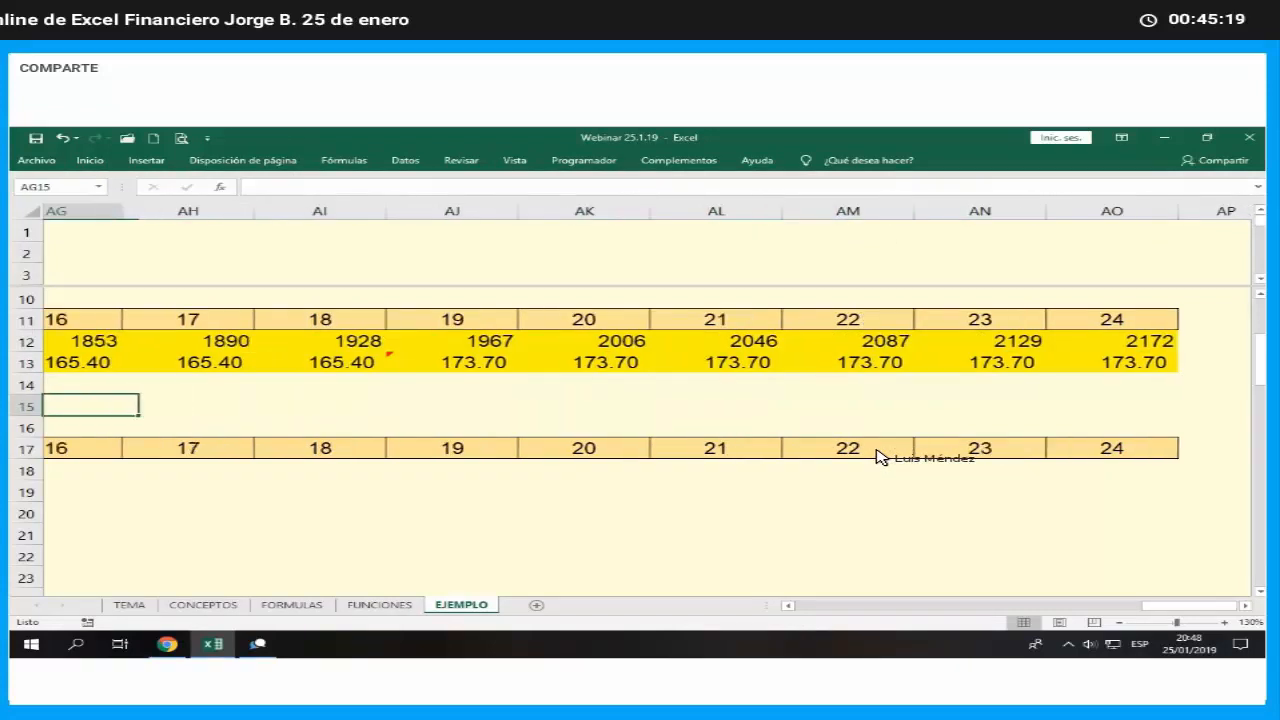
pyautogui.press('Left')
pyautogui.press('Left')
pyautogui.press('Left')
pyautogui.press('Left')
pyautogui.press('Left')
pyautogui.press('Left')
pyautogui.press('Left')
pyautogui.press('Left')
pyautogui.press('Left')
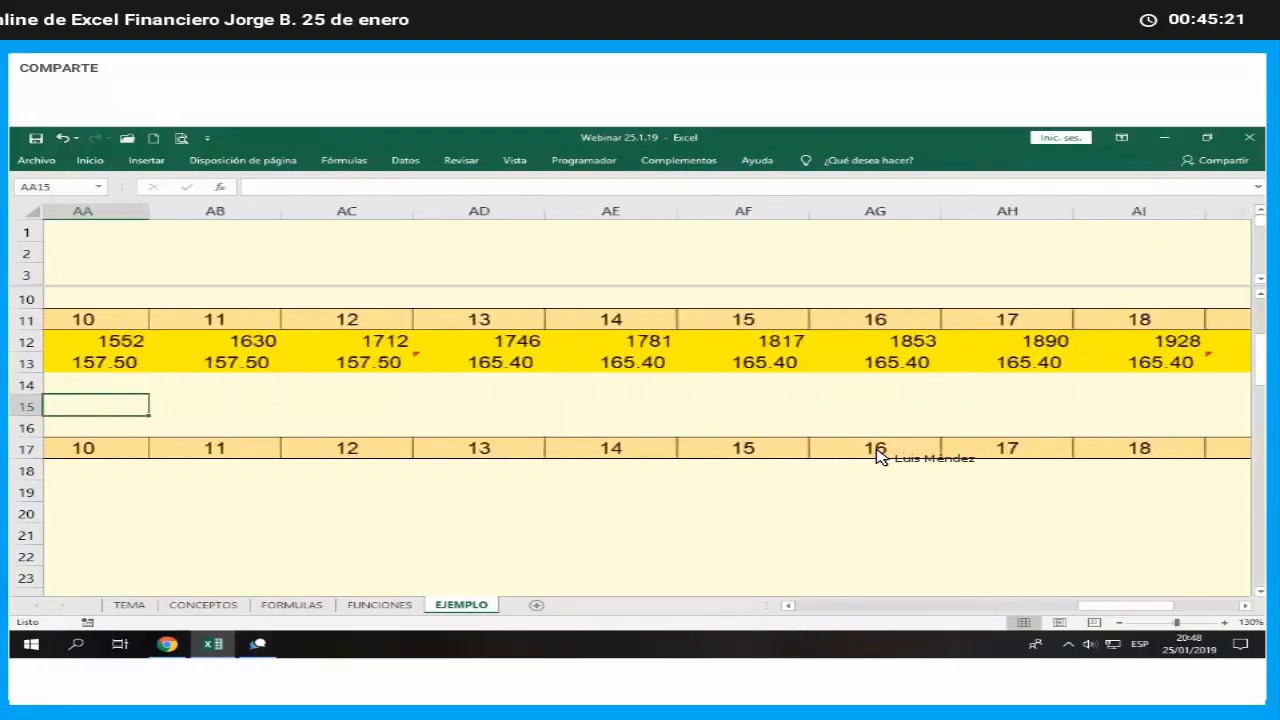
pyautogui.press('Left')
pyautogui.press('Left')
pyautogui.press('Left')
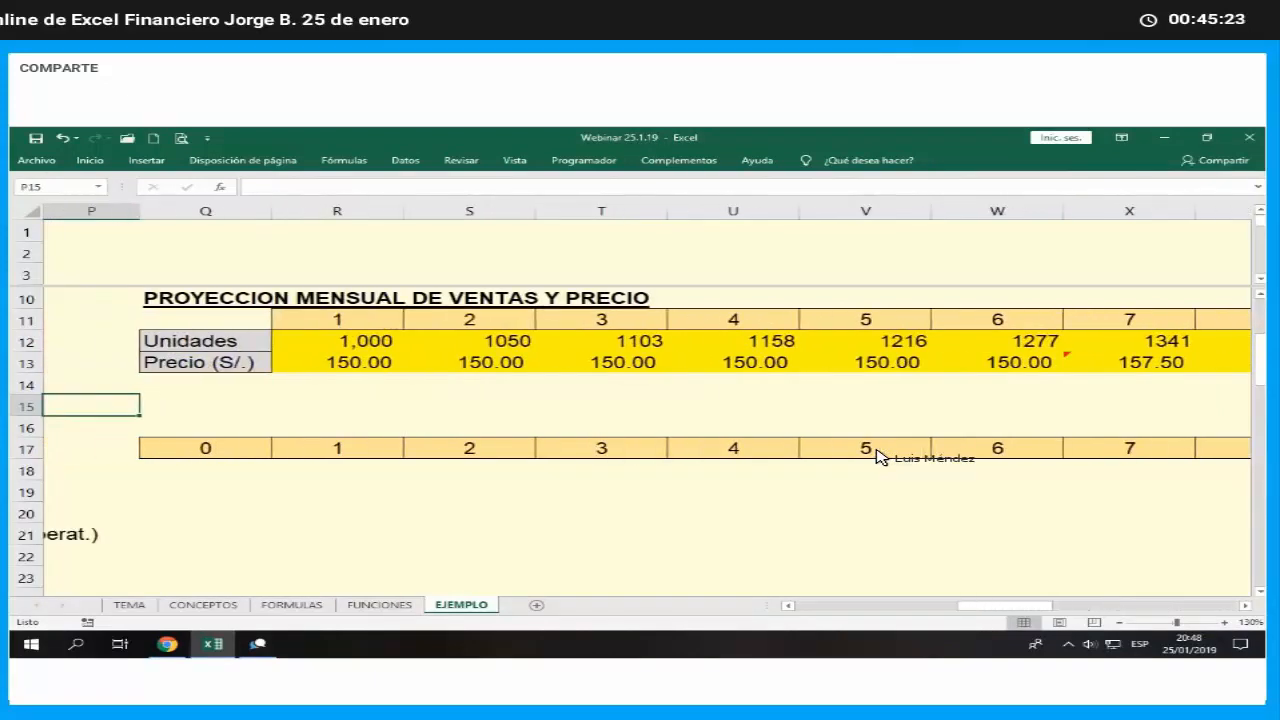
pyautogui.press('Up')
pyautogui.press('Up')
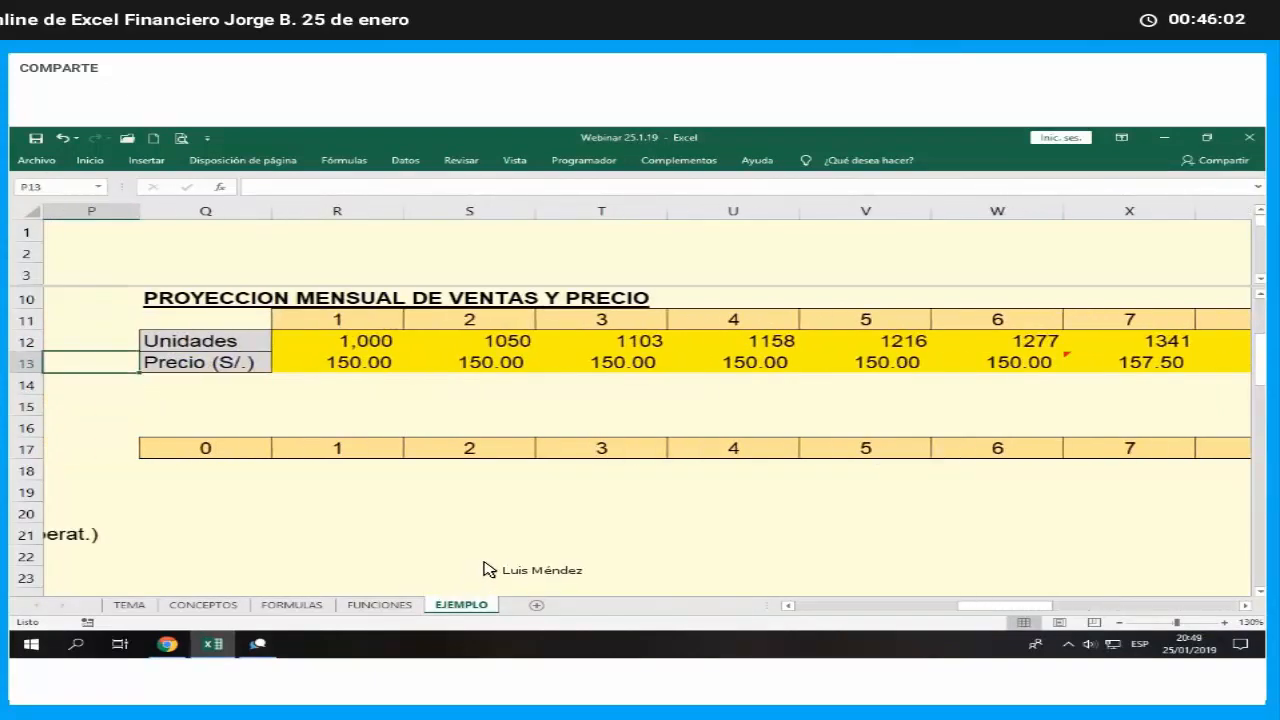
# - Examine the line items of the projected monthly cash flow, from sales income to the net flow
pyautogui.press('Down')
pyautogui.press('Down')
pyautogui.press('Down')
pyautogui.press('Down')
pyautogui.press('Down')
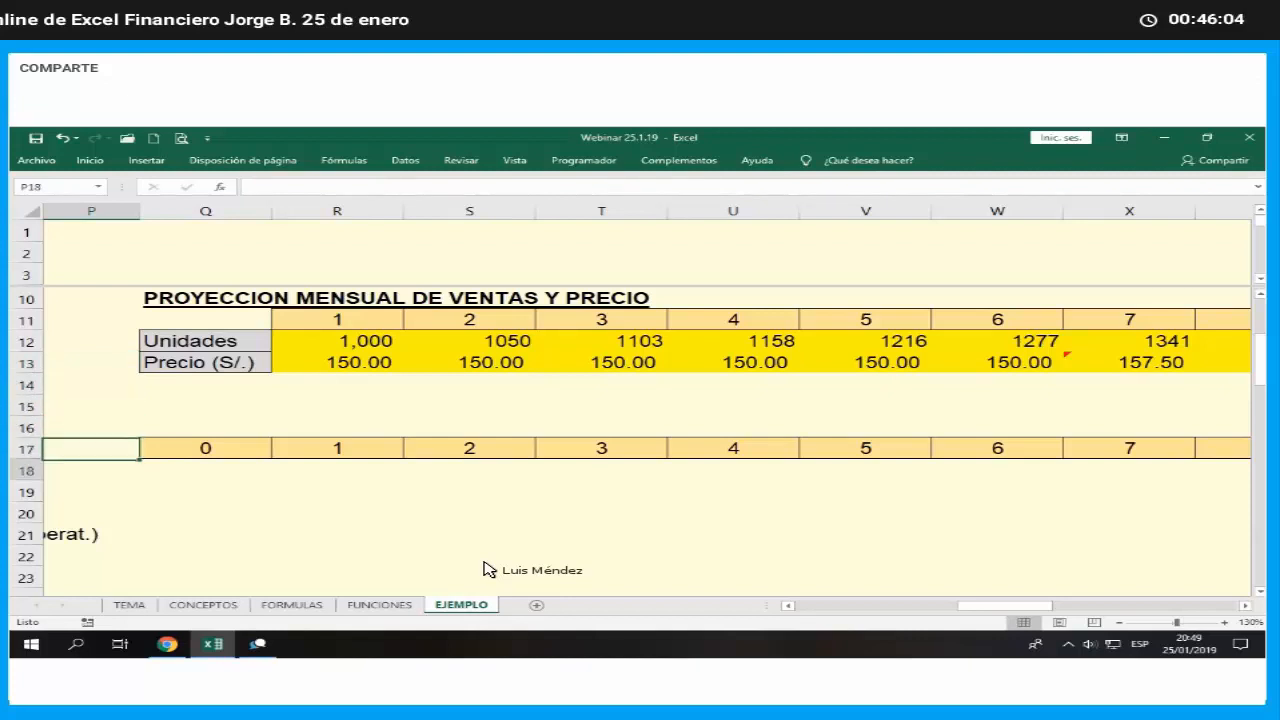
pyautogui.press('Left')
pyautogui.press('Left')
pyautogui.press('Left')
pyautogui.press('Left')
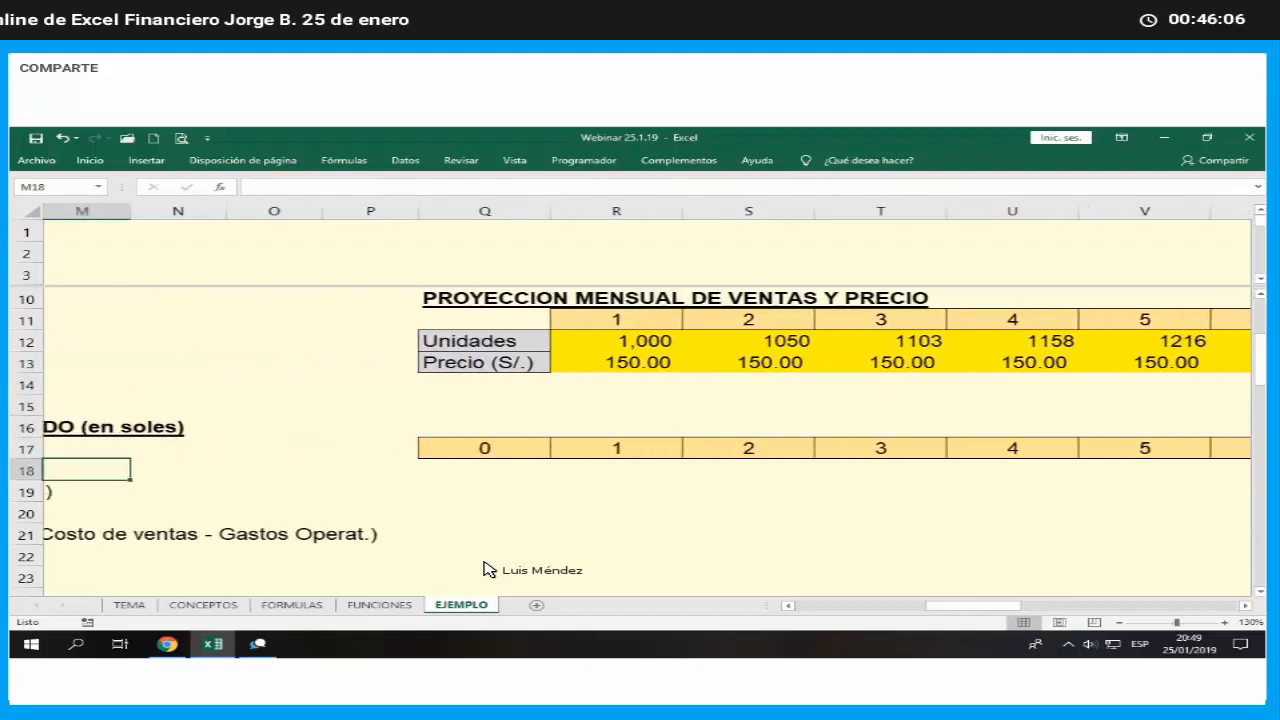
pyautogui.press('Left')
pyautogui.press('Left')
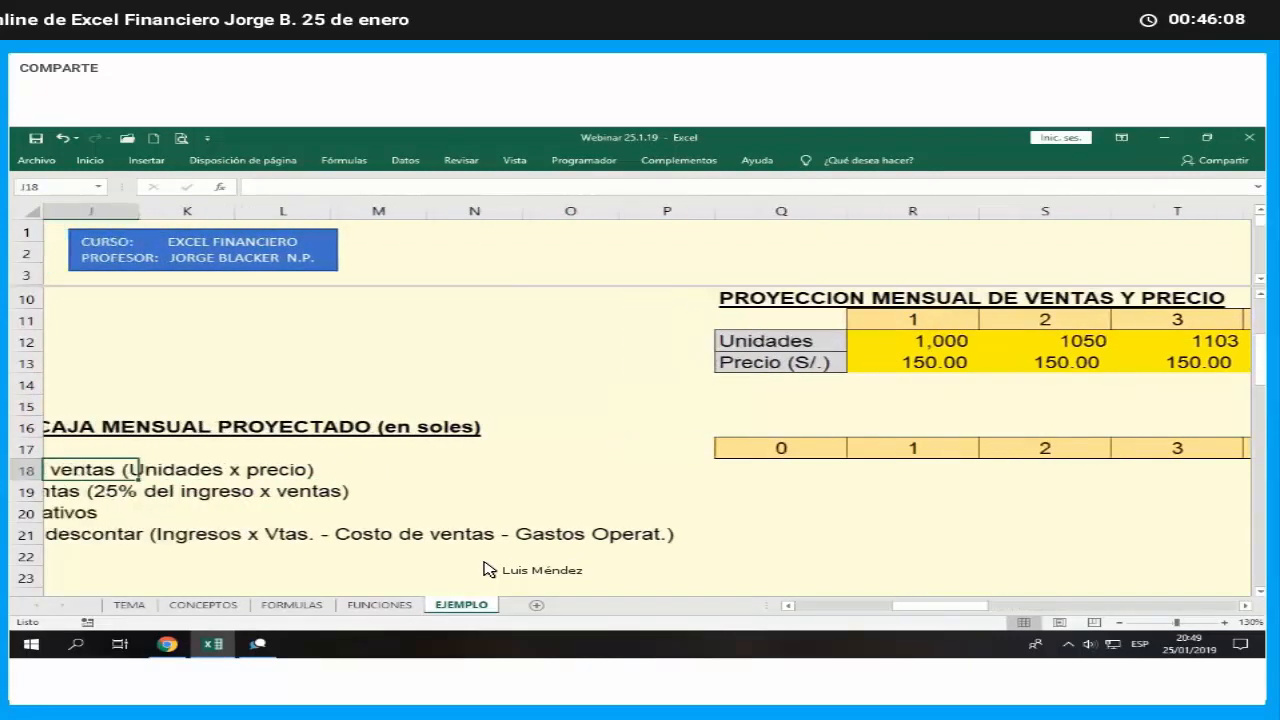
# - Calculate month 1 sales income in R18 as units times price with =R12*R13
pyautogui.press('Right')
pyautogui.press('Right')
pyautogui.press('Right')
pyautogui.press('Right')
pyautogui.press('Right')
pyautogui.press('Right')
pyautogui.press('Right')
pyautogui.press('Right')
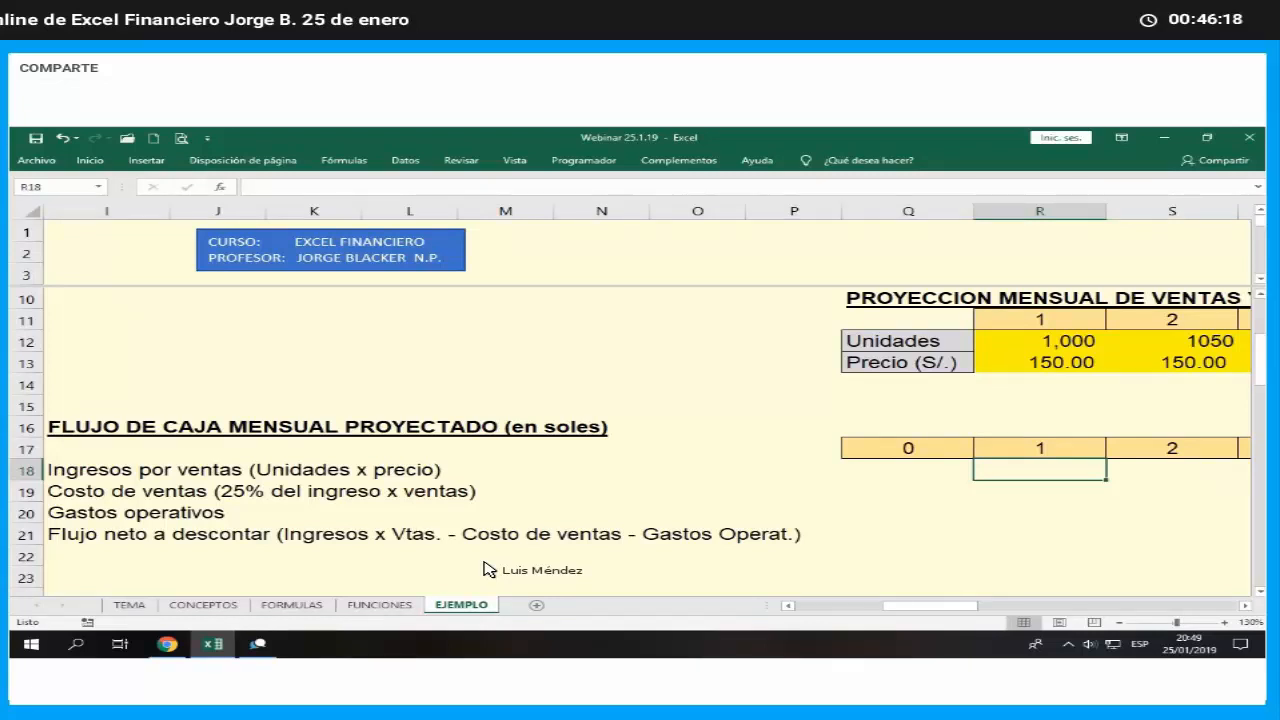
pyautogui.write('=')
pyautogui.press('Up')
pyautogui.press('Up')
pyautogui.press('Up')
pyautogui.press('Up')
pyautogui.press('Up')
pyautogui.press('Up')
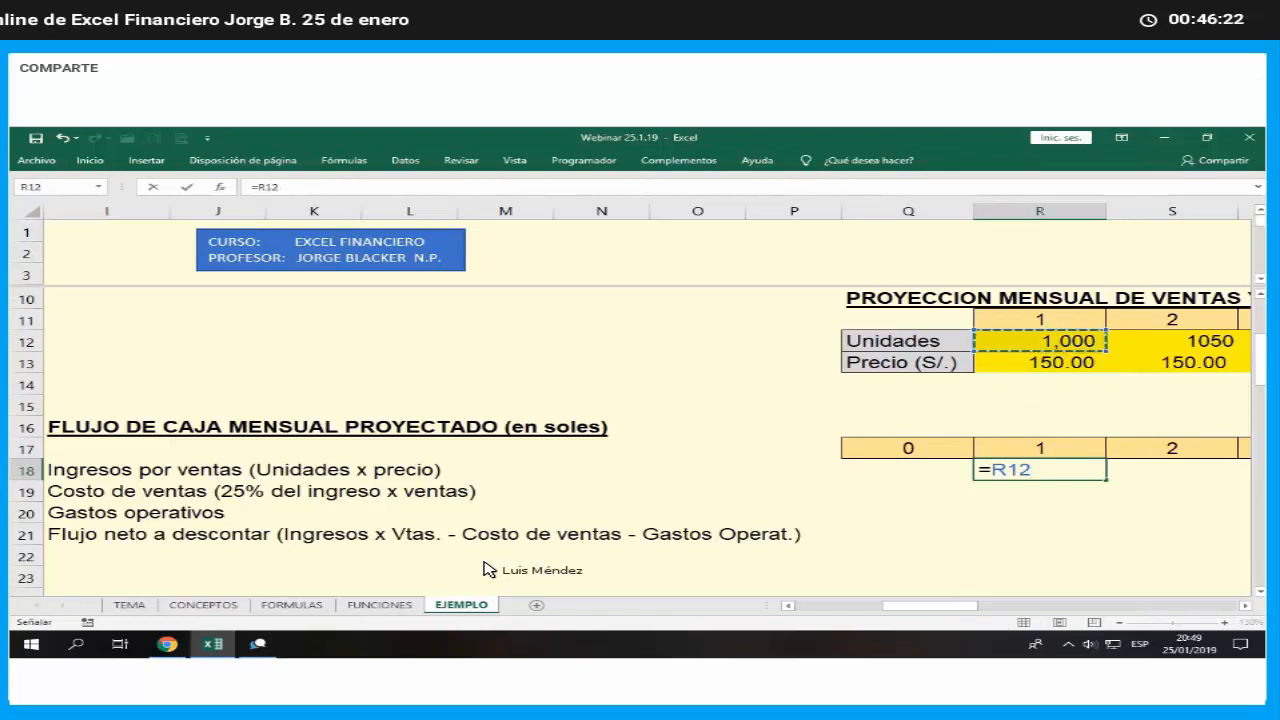
pyautogui.write('*')
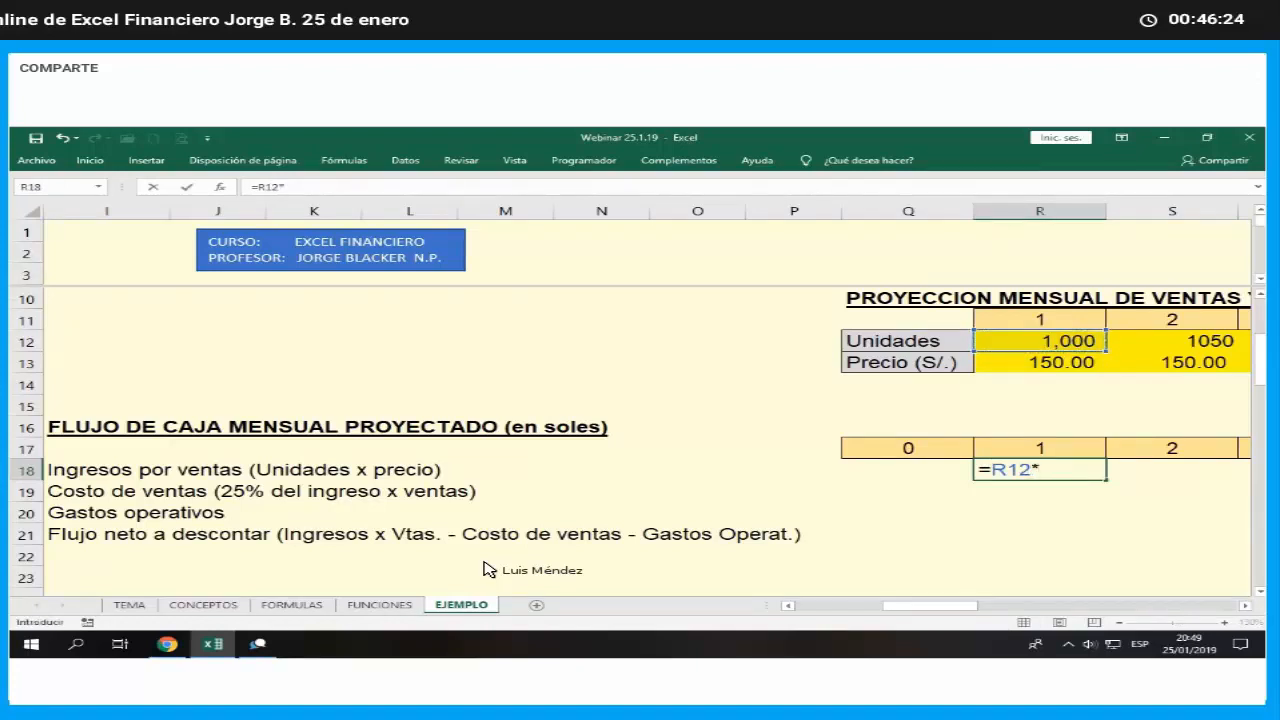
pyautogui.press('Up')
pyautogui.press('Up')
pyautogui.press('Up')
pyautogui.press('Up')
pyautogui.press('Up')
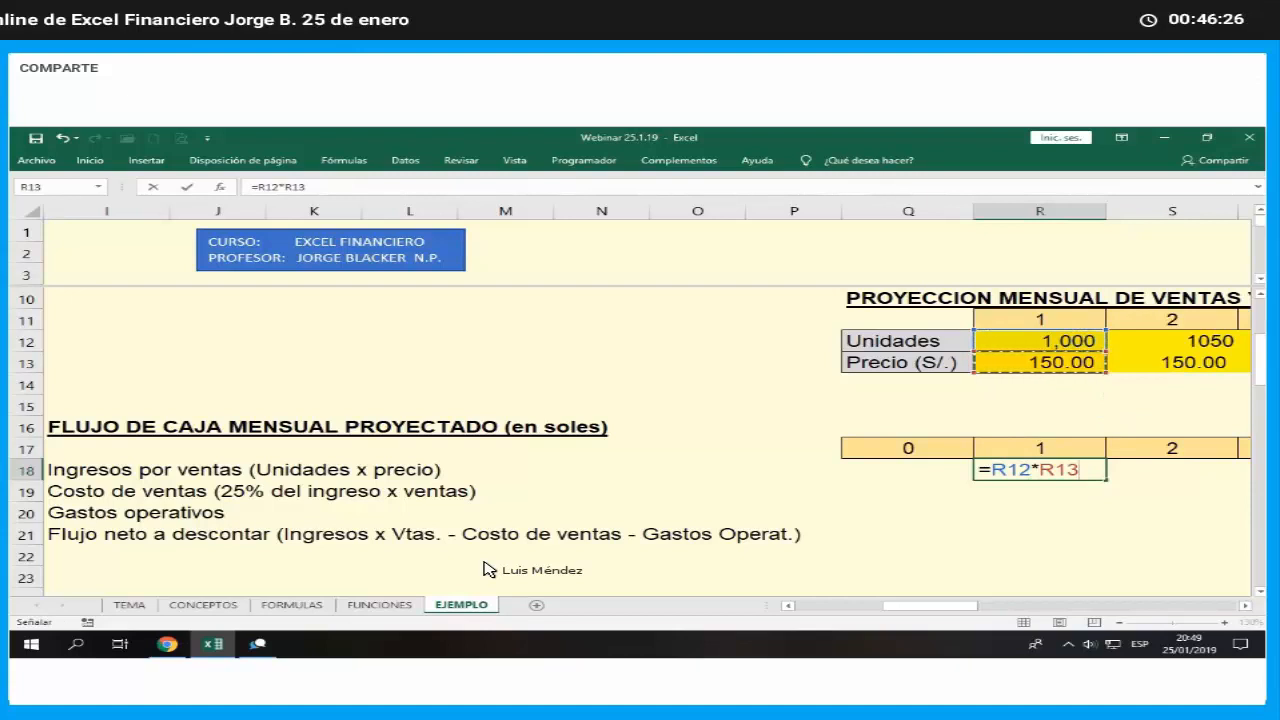
pyautogui.press('Return')
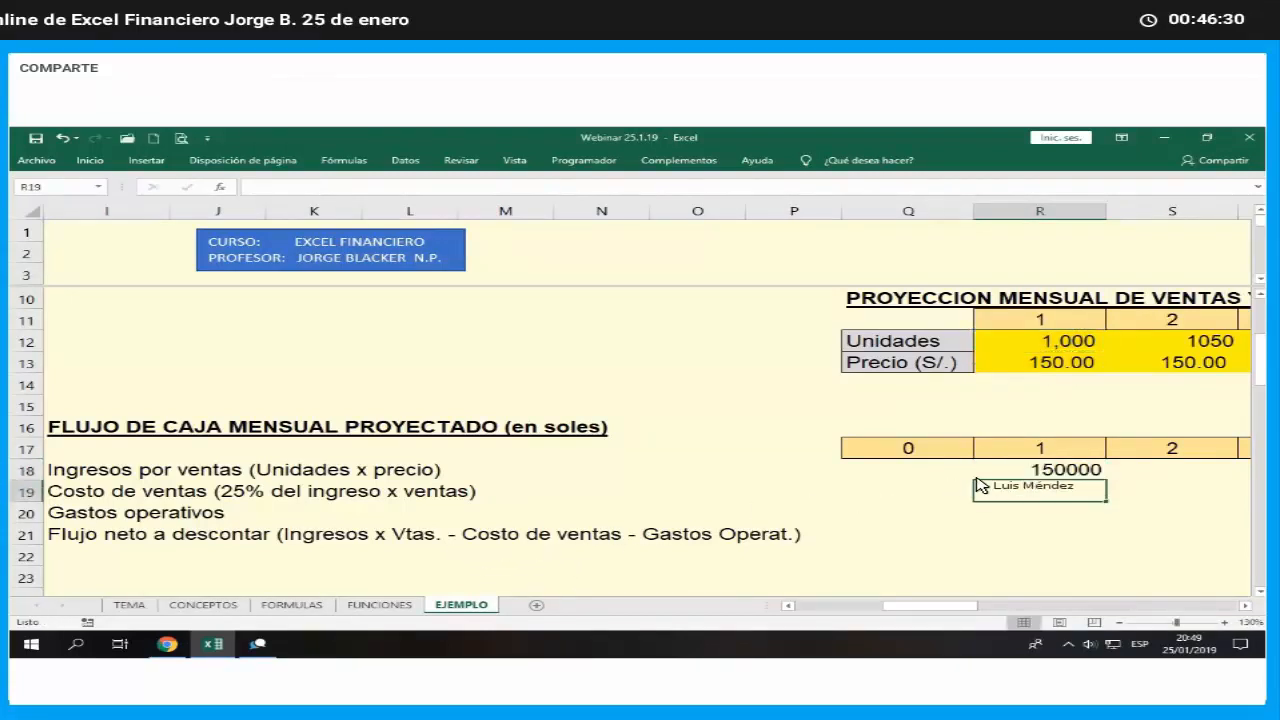
# - Format the month 1 sales income in R18 as Contabilidad with thousands separators and two decimals, and fill it yellow
pyautogui.press('Up')
pyautogui.click(102, 167)
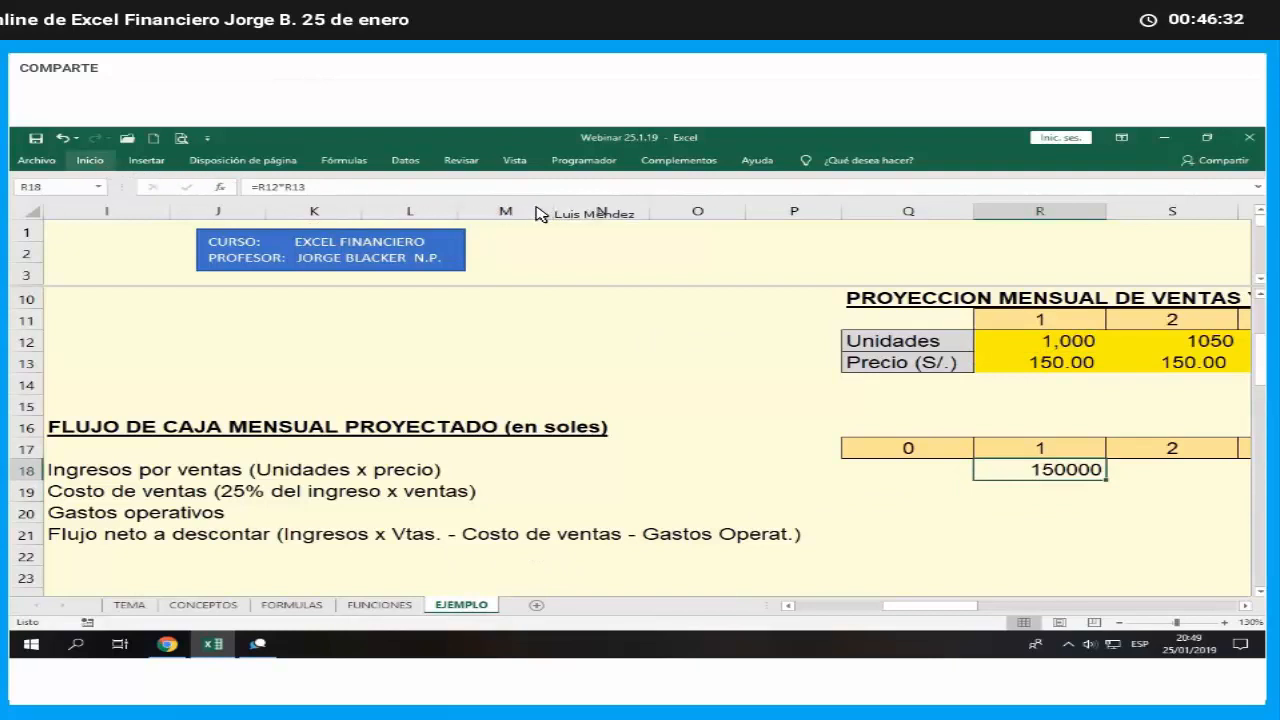
pyautogui.click(626, 208)
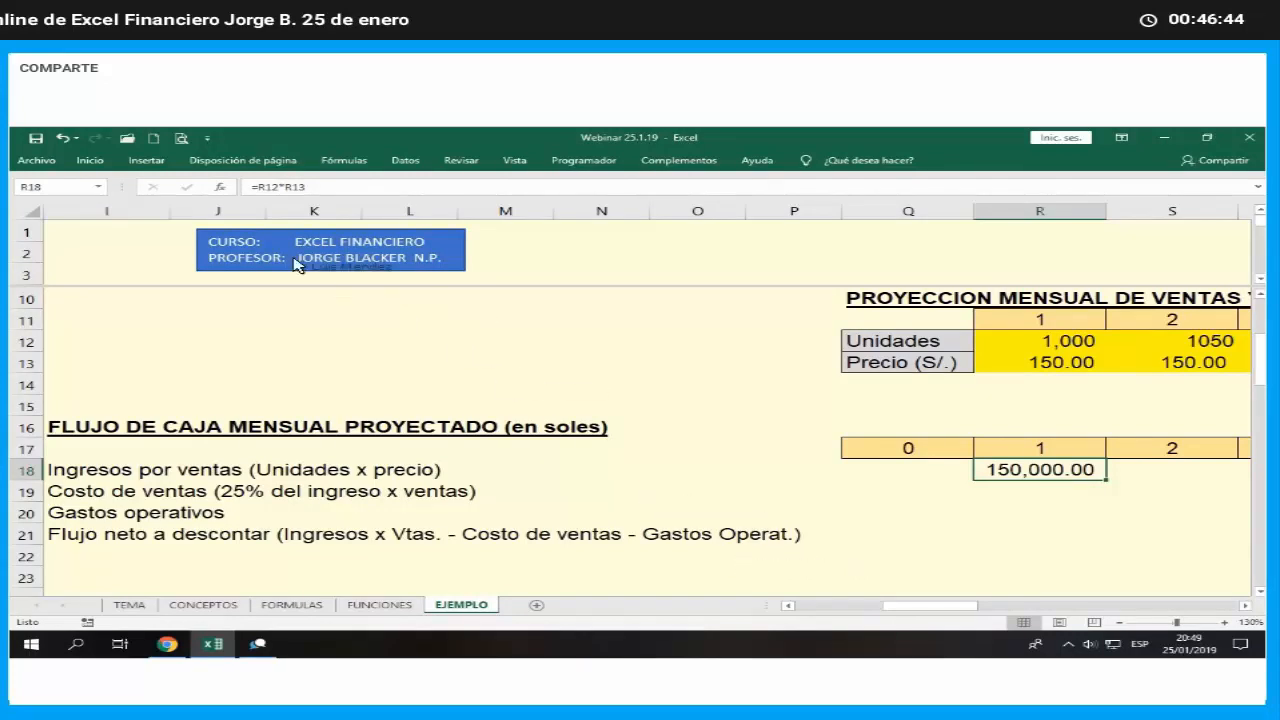
pyautogui.click(89, 160)
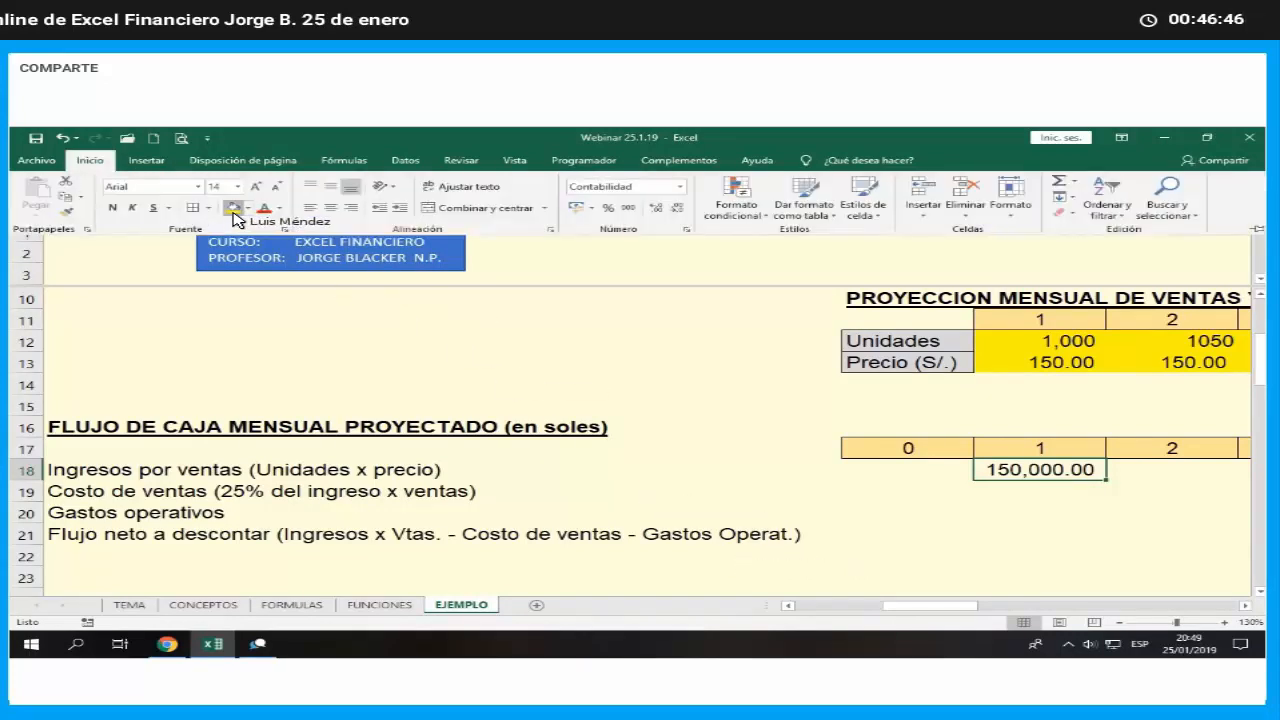
pyautogui.click(232, 207)
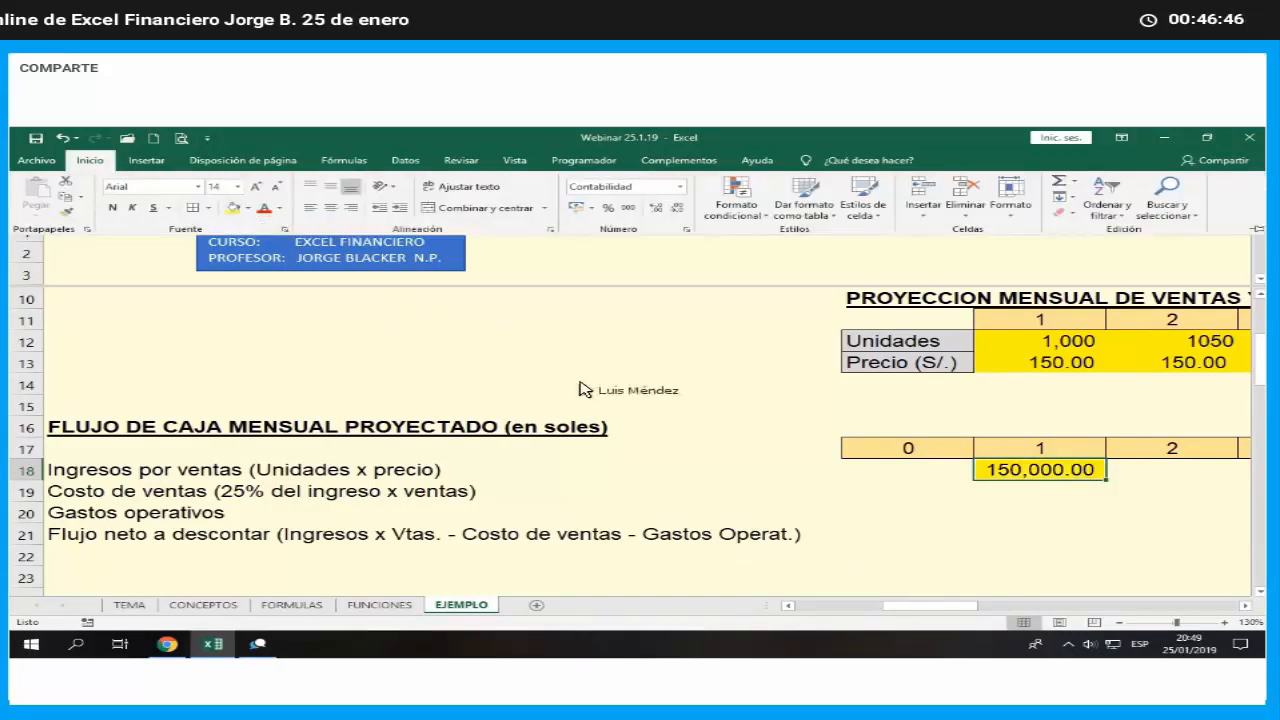
# - Fill the sales income formula from R18 across the row through month 24 in AO18
pyautogui.click(1245, 605)
pyautogui.click(1245, 605)
pyautogui.hscroll(3, 826, 515)
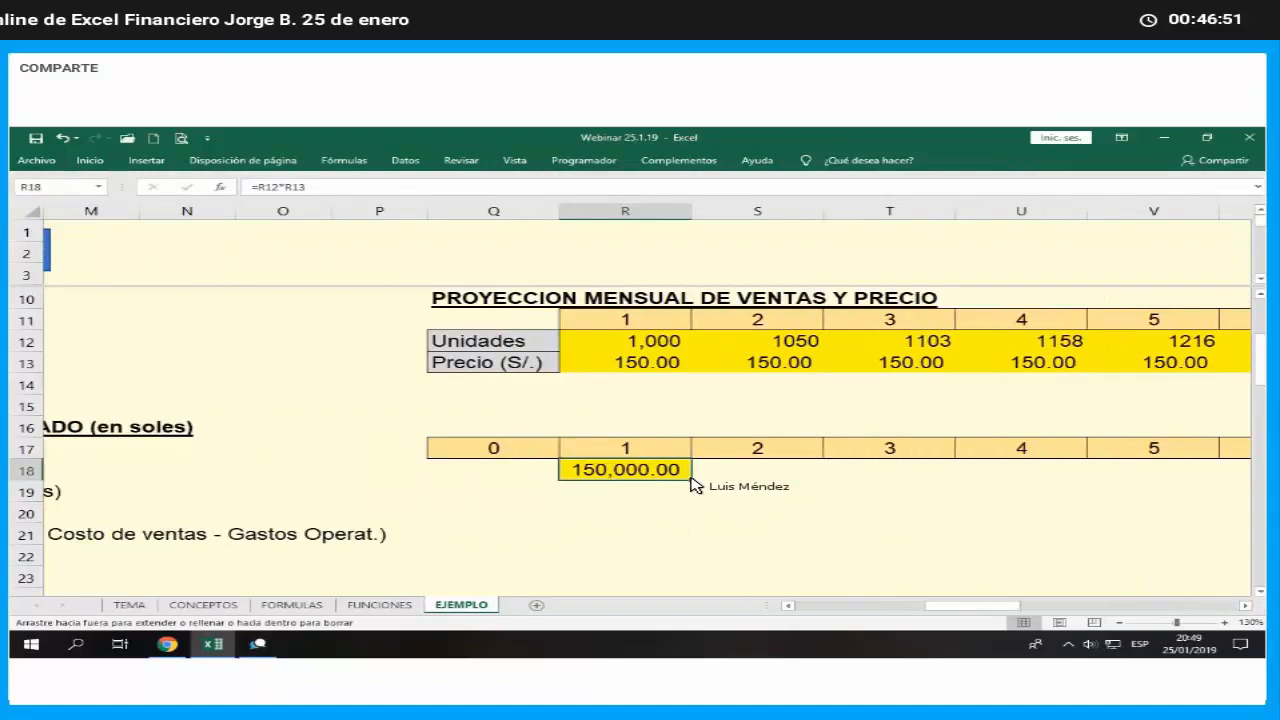
pyautogui.moveTo(695, 485); pyautogui.dragTo(1100, 507)
pyautogui.click(1060, 510)
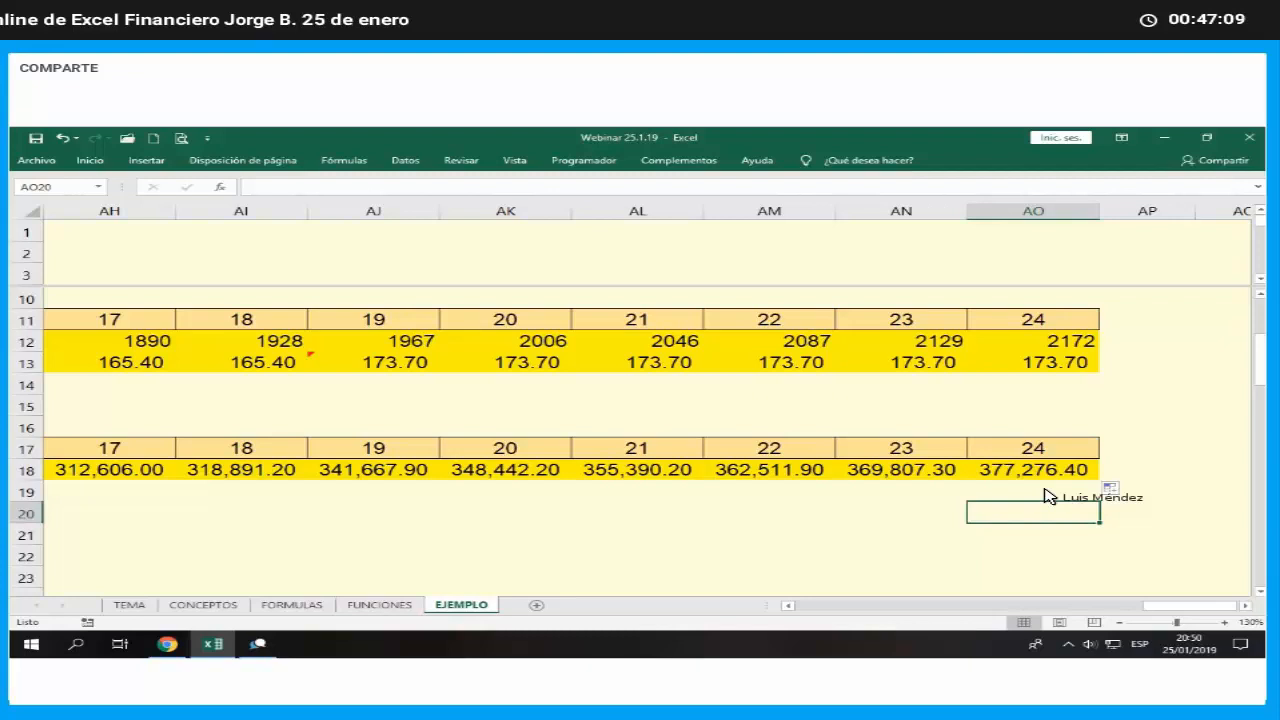
# - Review the sales income formulas along row 18 from month 24 back to the row label
pyautogui.click(1048, 496)
pyautogui.press('Up')
pyautogui.press('Left')
pyautogui.press('Left')
pyautogui.press('Left')
pyautogui.press('Left')
pyautogui.press('Left')
pyautogui.press('Left')
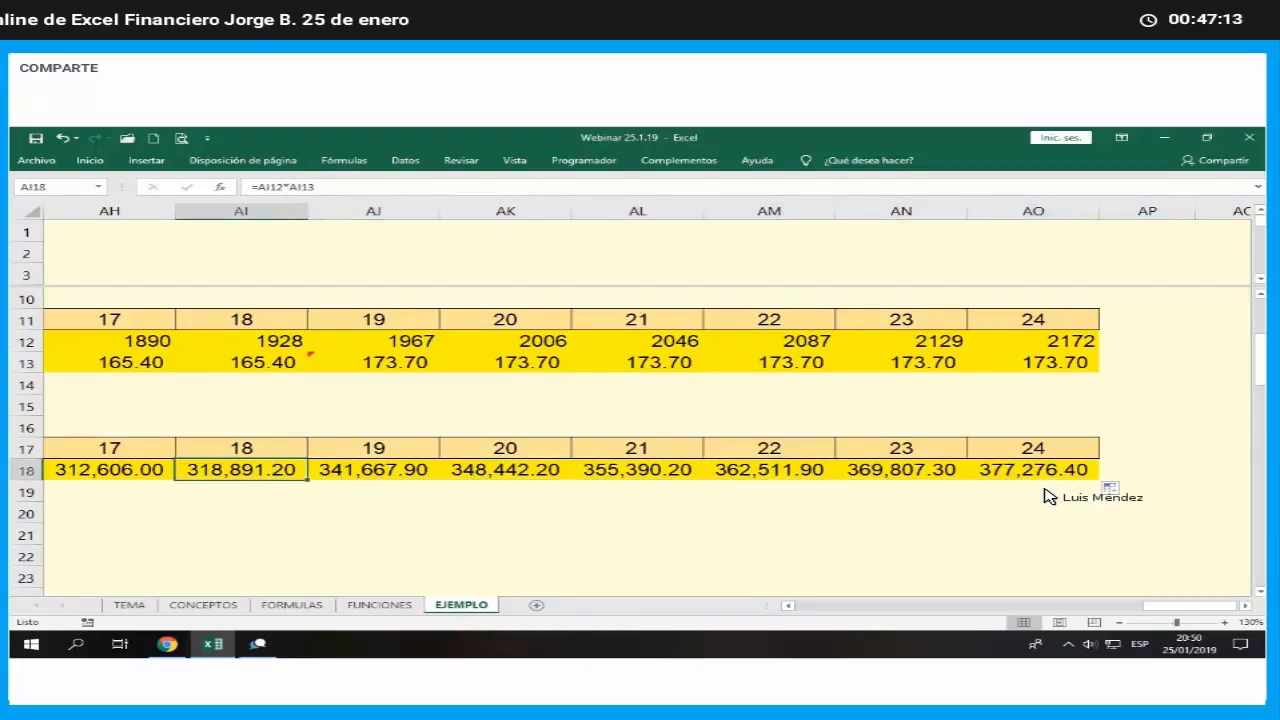
pyautogui.press('Left')
pyautogui.press('Left')
pyautogui.press('Left')
pyautogui.press('Left')
pyautogui.press('Left')
pyautogui.press('Left')
pyautogui.press('Left')
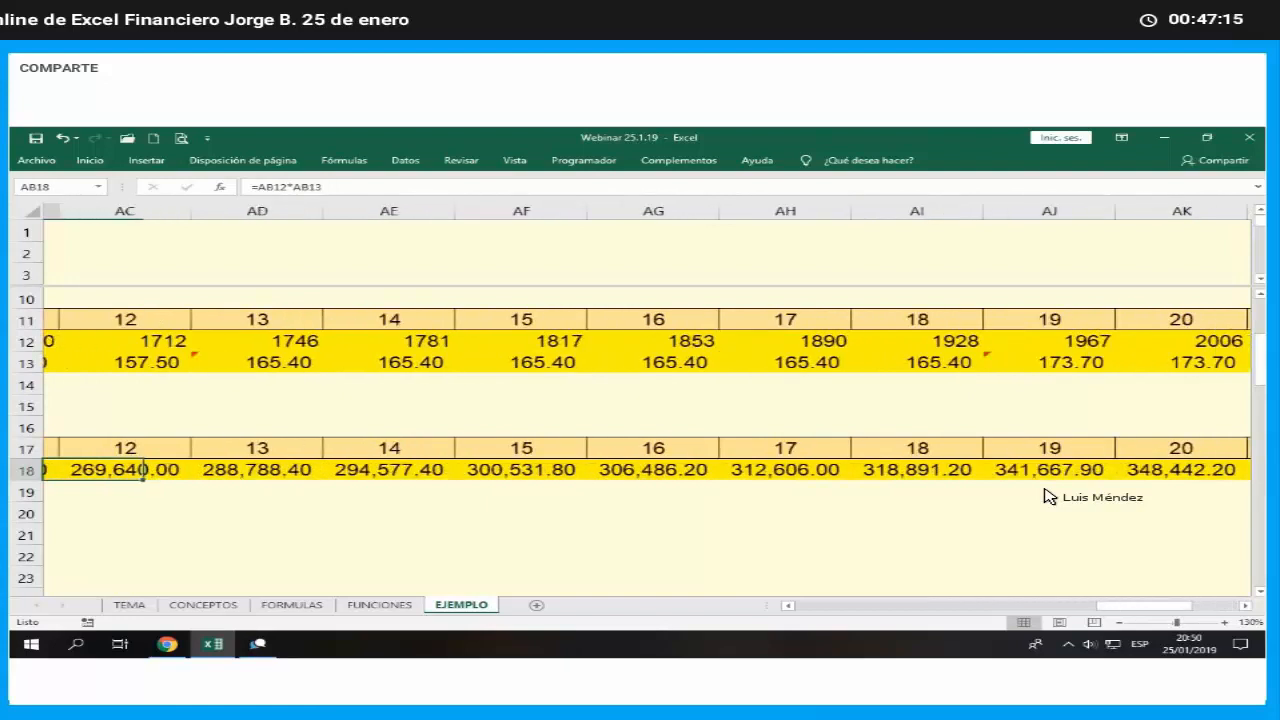
pyautogui.press('Left')
pyautogui.press('Left')
pyautogui.press('Left')
pyautogui.press('Left')
pyautogui.press('Left')
pyautogui.press('Left')
pyautogui.press('Left')
pyautogui.press('Left')
pyautogui.press('Left')
pyautogui.press('Left')
pyautogui.press('Left')
pyautogui.press('Left')
pyautogui.press('Left')
pyautogui.press('Left')
pyautogui.press('Left')
pyautogui.press('Left')
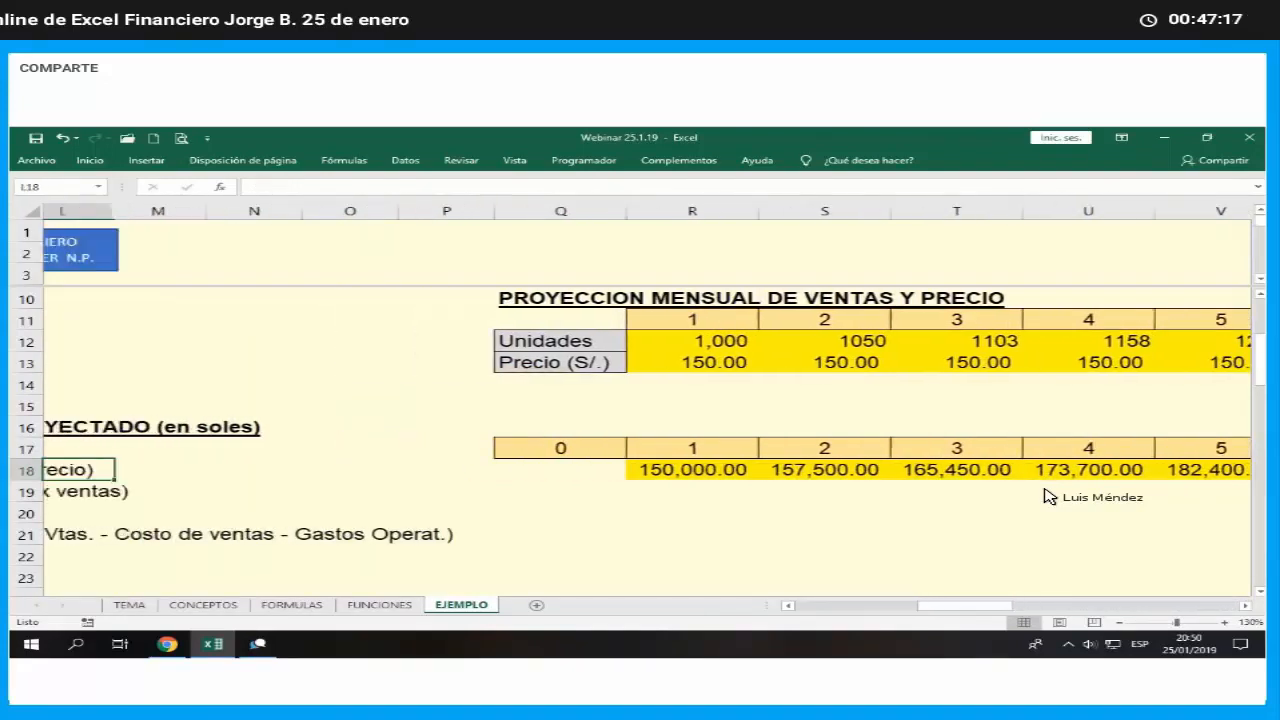
pyautogui.press('Left')
pyautogui.press('Left')
pyautogui.press('Left')
# - Calculate month 1 cost of sales in R19 with =$B$18*R18, keeping the cost percentage as an absolute reference
pyautogui.press('Down')
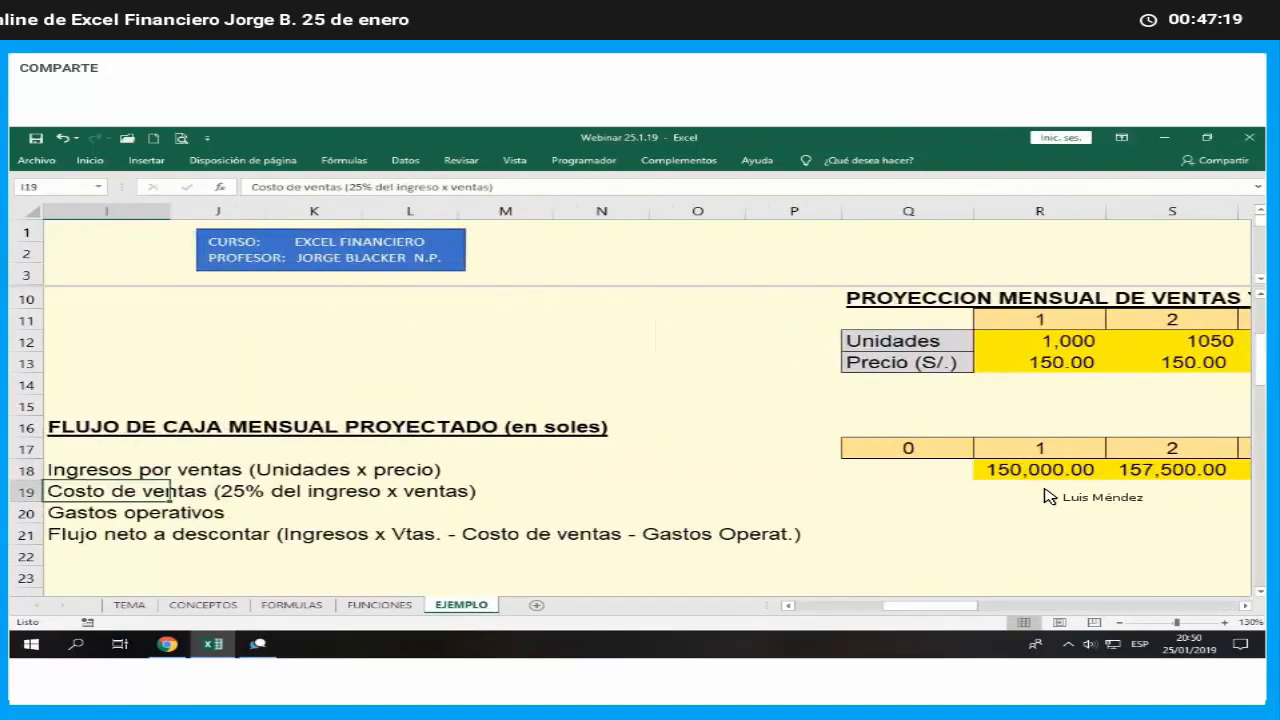
pyautogui.press('Right')
pyautogui.press('Right')
pyautogui.press('Right')
pyautogui.press('Right')
pyautogui.press('Right')
pyautogui.press('Right')
pyautogui.press('Right')
pyautogui.press('Right')
pyautogui.press('Right')
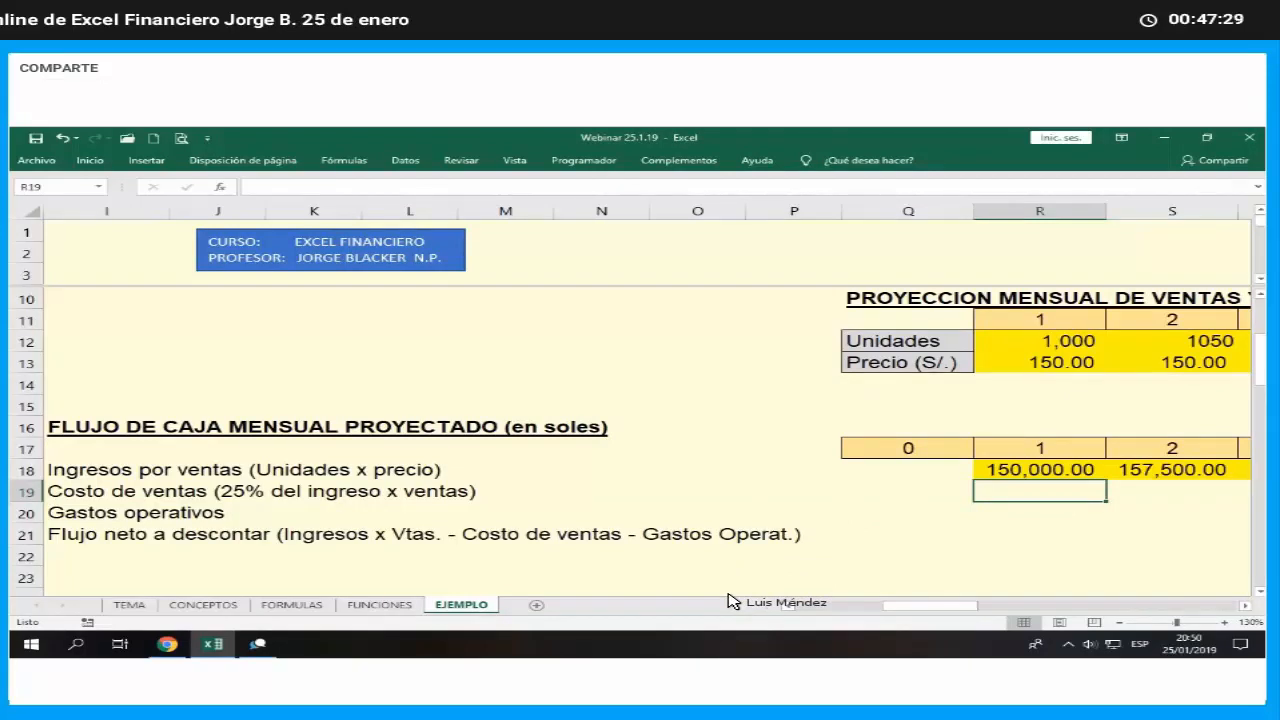
pyautogui.write('=')
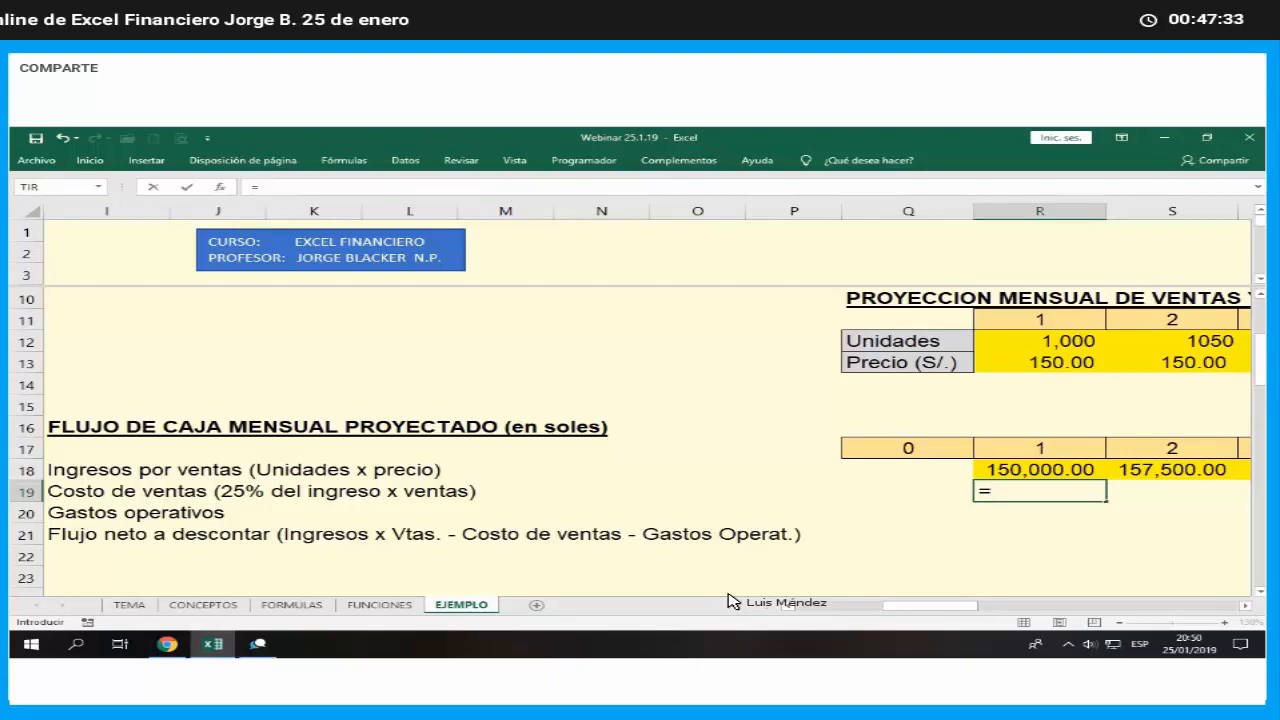
pyautogui.press('Left')
pyautogui.press('Left')
pyautogui.press('Left')
pyautogui.press('Left')
pyautogui.press('Left')
pyautogui.press('Left')
pyautogui.press('Left')
pyautogui.press('Left')
pyautogui.press('Left')
pyautogui.press('Left')
pyautogui.press('Left')
pyautogui.press('Left')
pyautogui.press('Left')
pyautogui.press('Left')
pyautogui.press('Left')
pyautogui.press('Left')
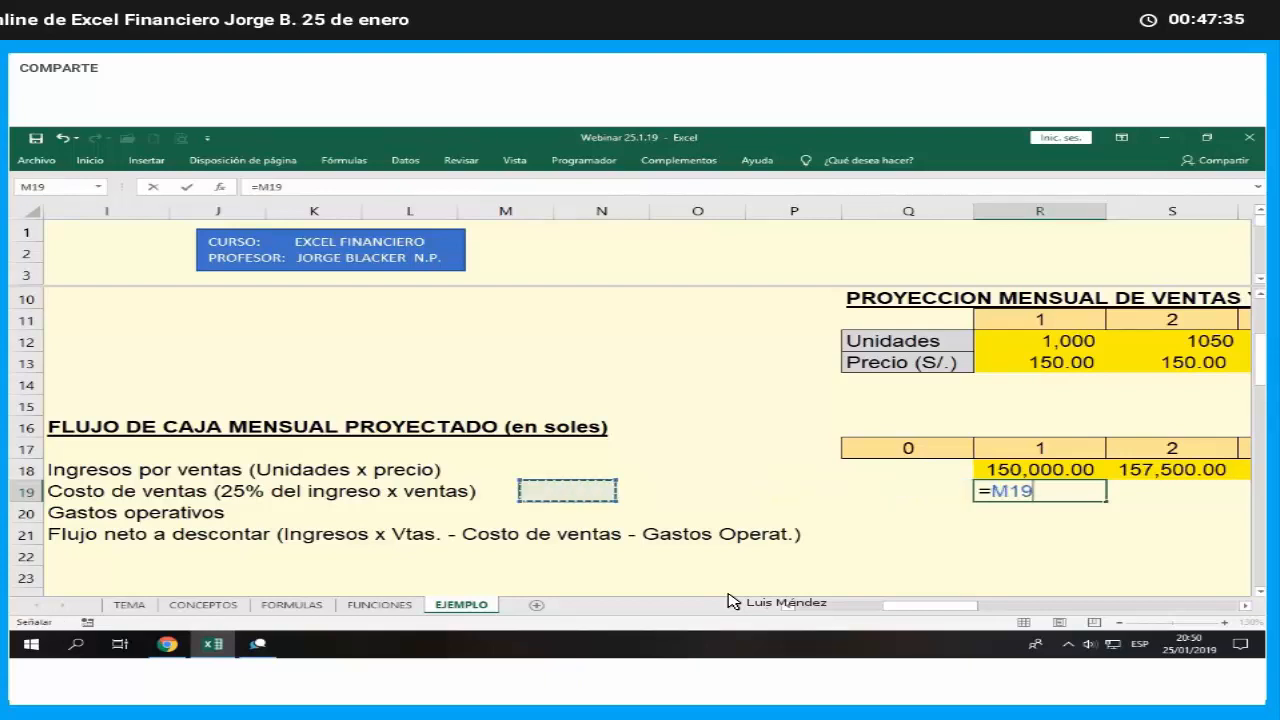
pyautogui.press('Up')
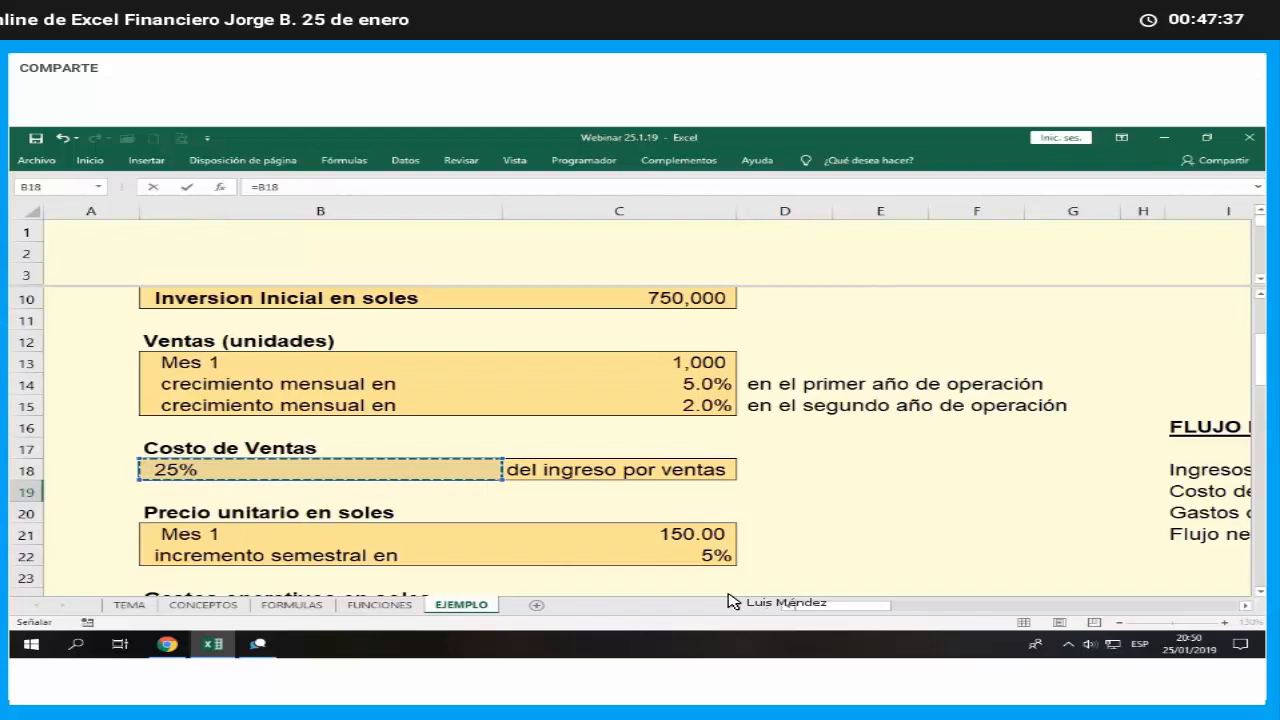
pyautogui.press('F4')
pyautogui.write('*')
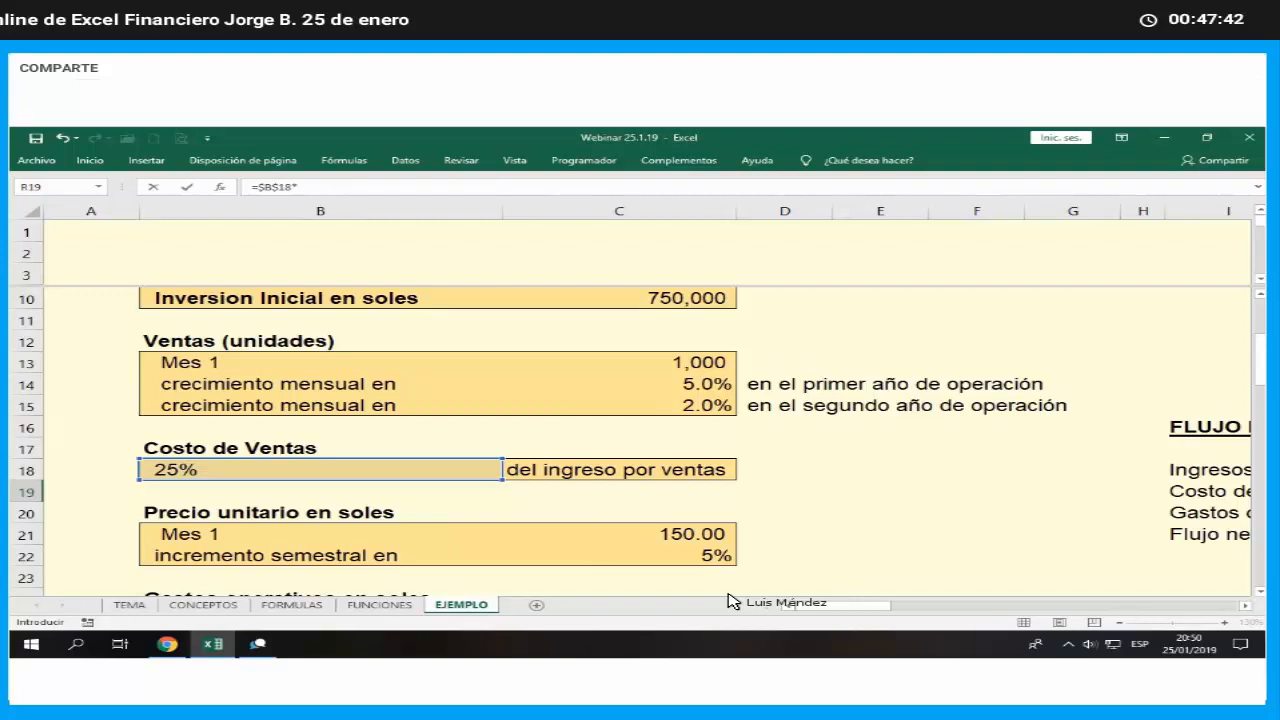
pyautogui.press('Up')
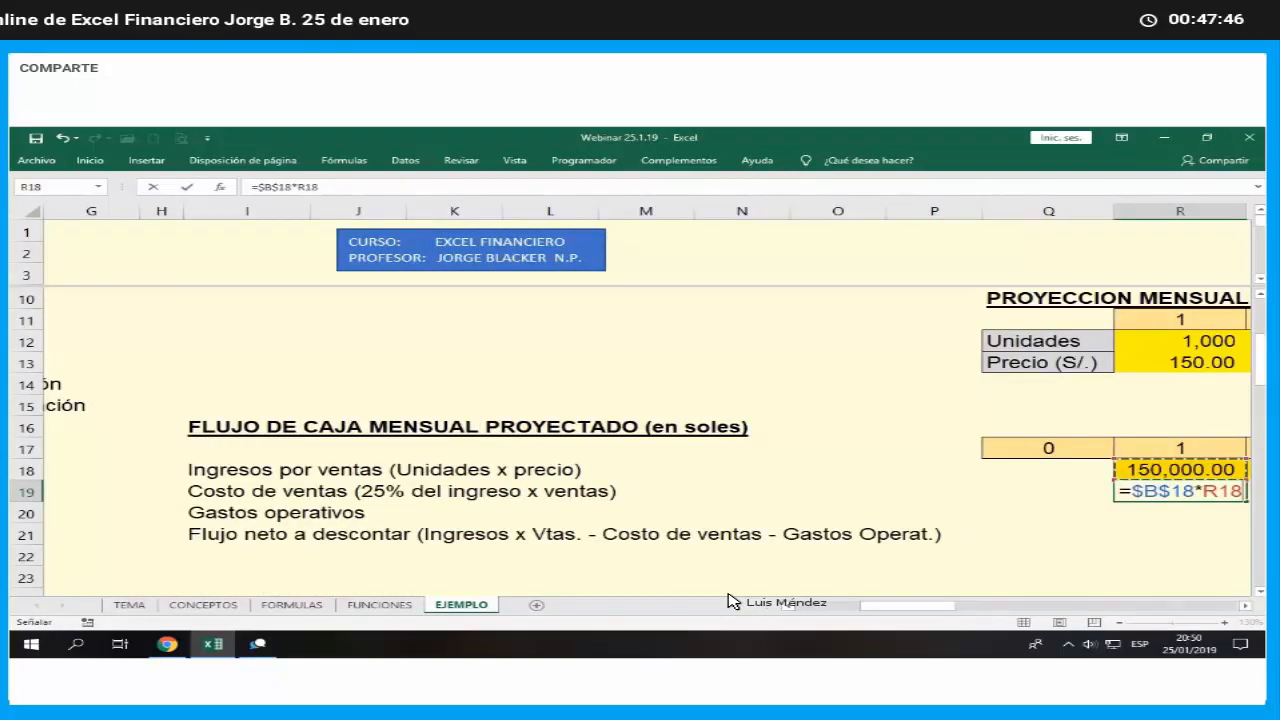
pyautogui.press('Return')
pyautogui.press('Up')
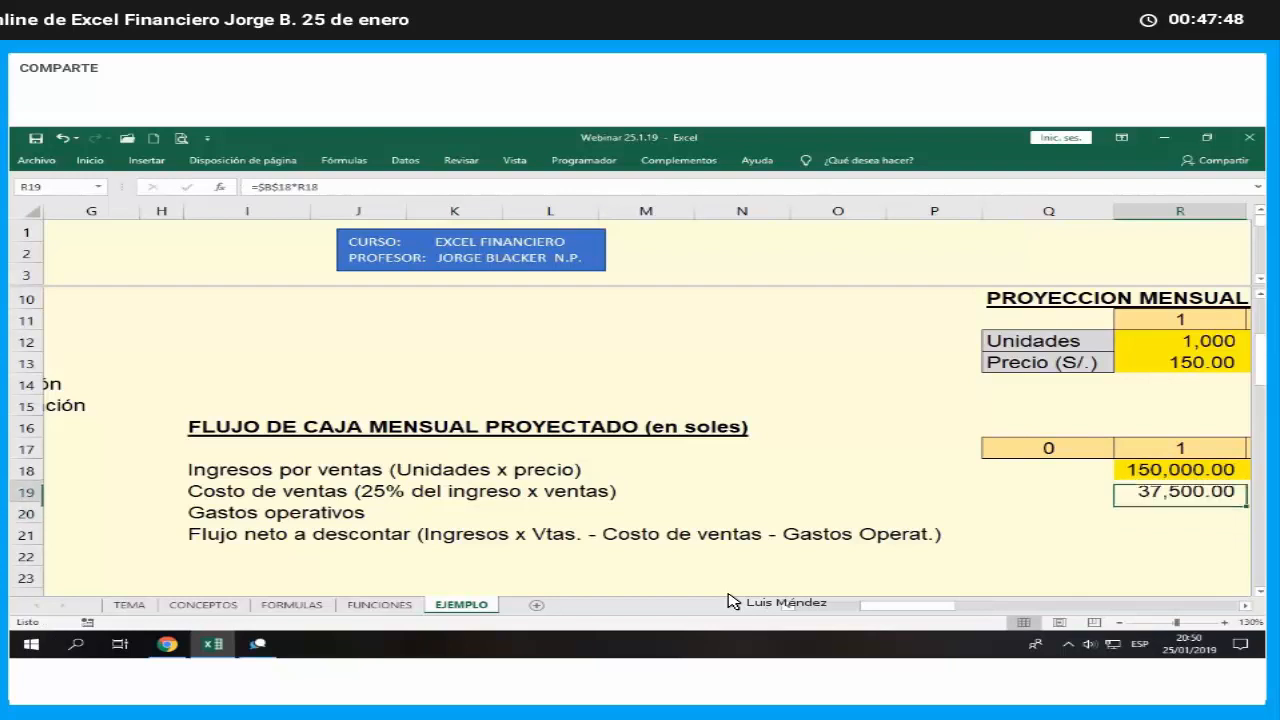
# - Fill the month 1 cost of sales cell R19 with the same yellow as the income row
pyautogui.hscroll(5, 731, 601)
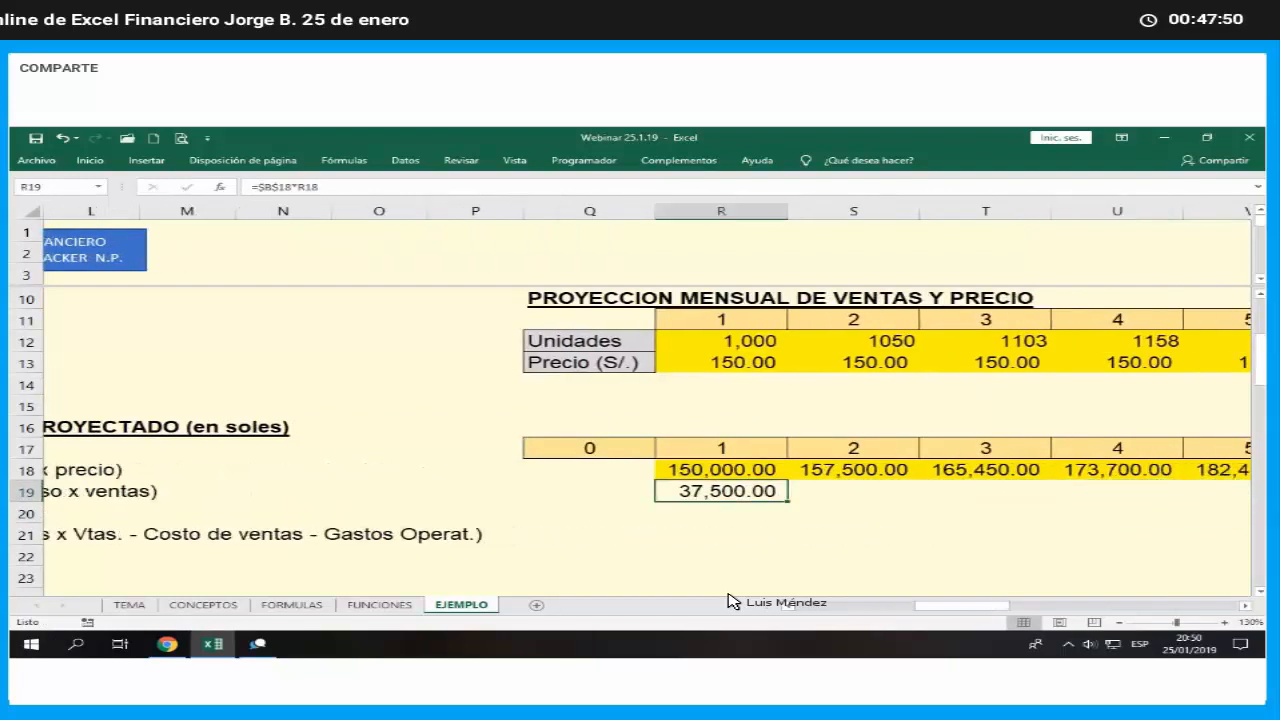
pyautogui.click(92, 161)
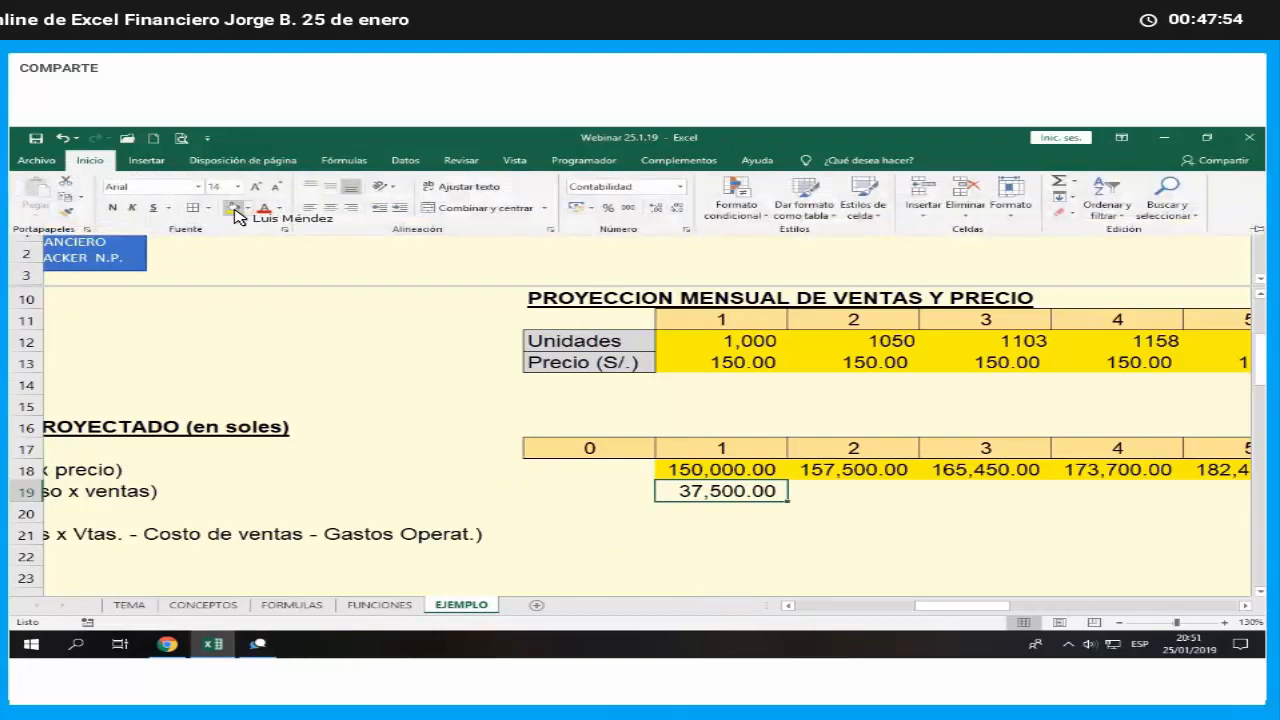
pyautogui.click(235, 212)
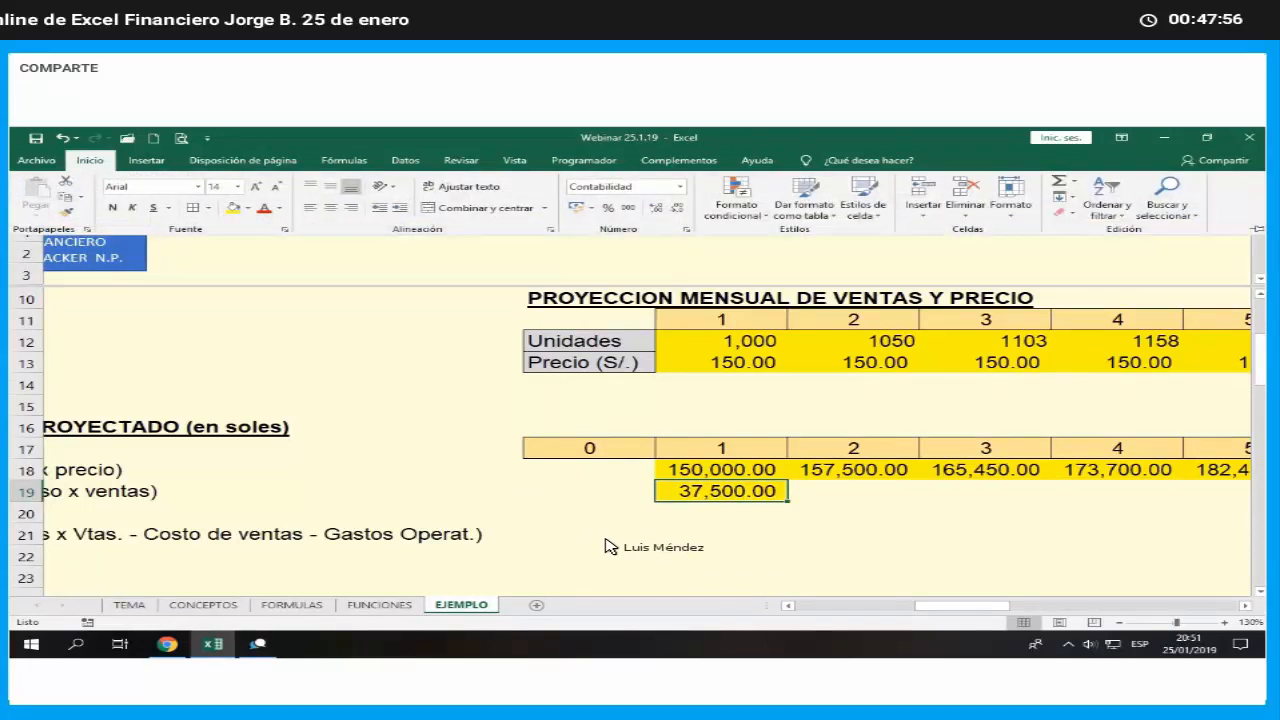
pyautogui.moveTo(968, 605)
pyautogui.mouseDown()
pyautogui.moveTo(1043, 612)
pyautogui.moveTo(960, 605)
pyautogui.mouseUp()
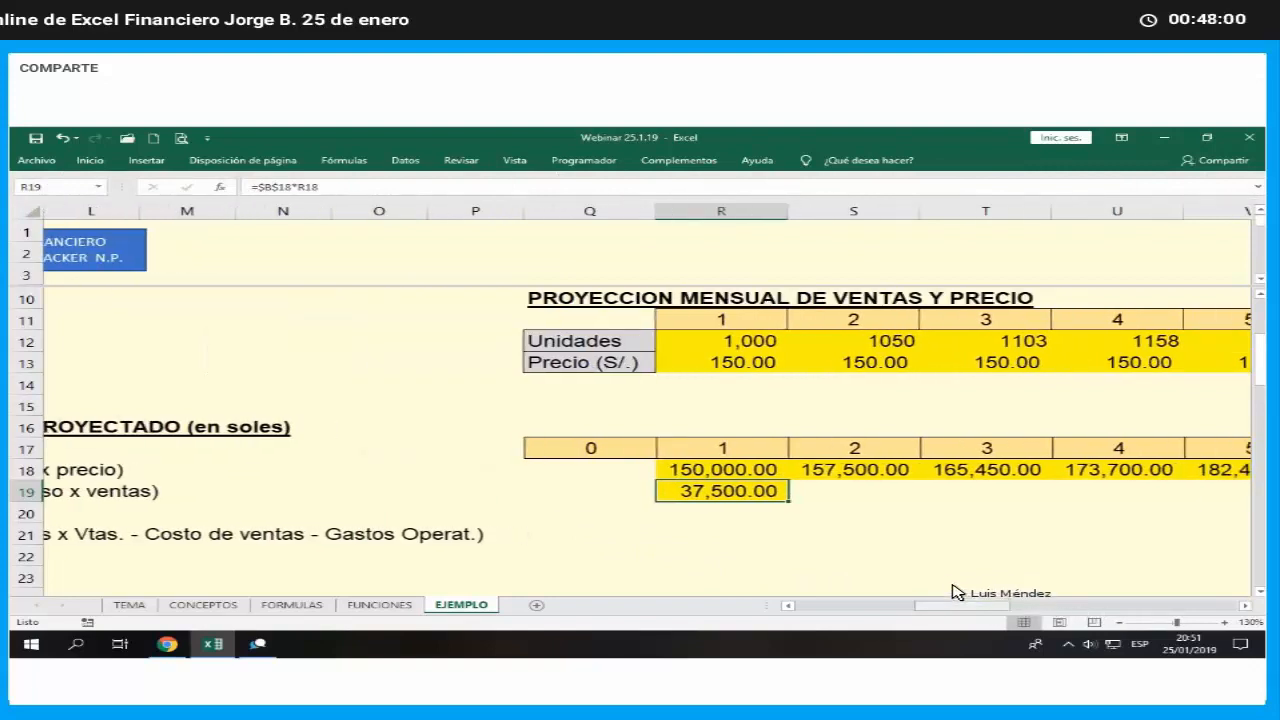
pyautogui.press('F2')
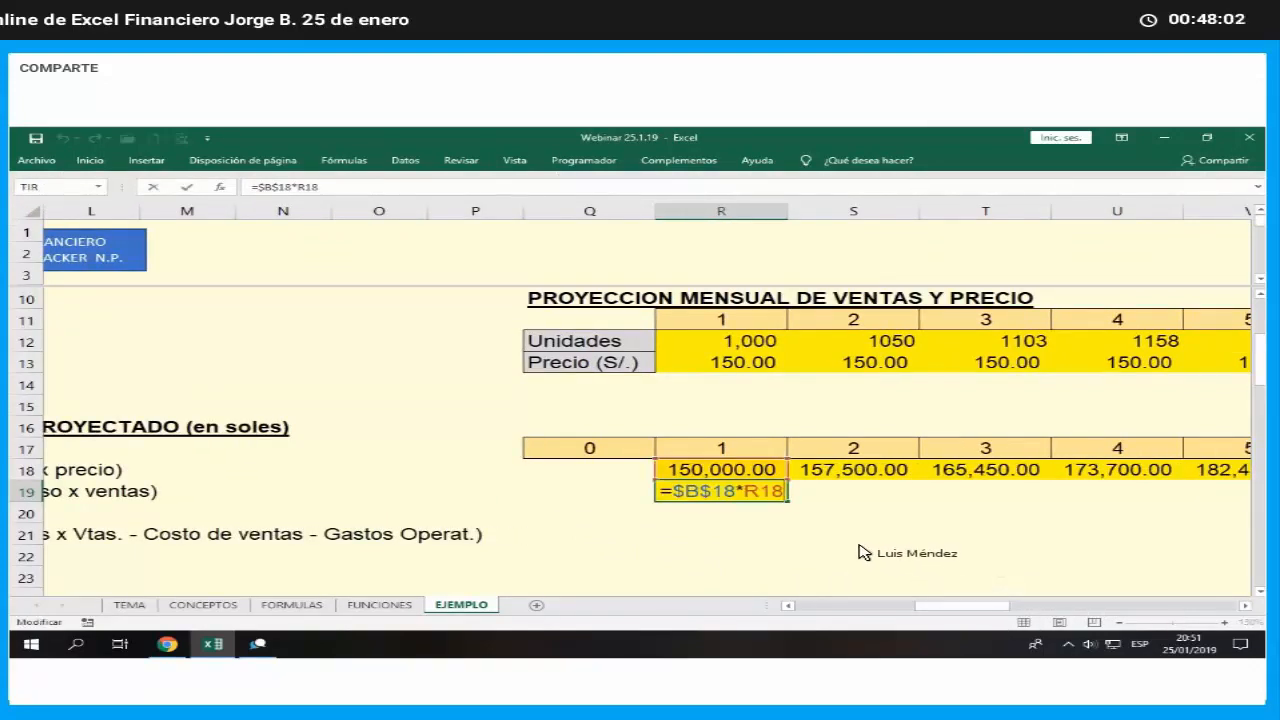
pyautogui.press('Left')
pyautogui.press('Left')
pyautogui.press('Left')
pyautogui.press('Left')
pyautogui.press('Left')
pyautogui.press('Left')
pyautogui.press('Left')
pyautogui.write('re')
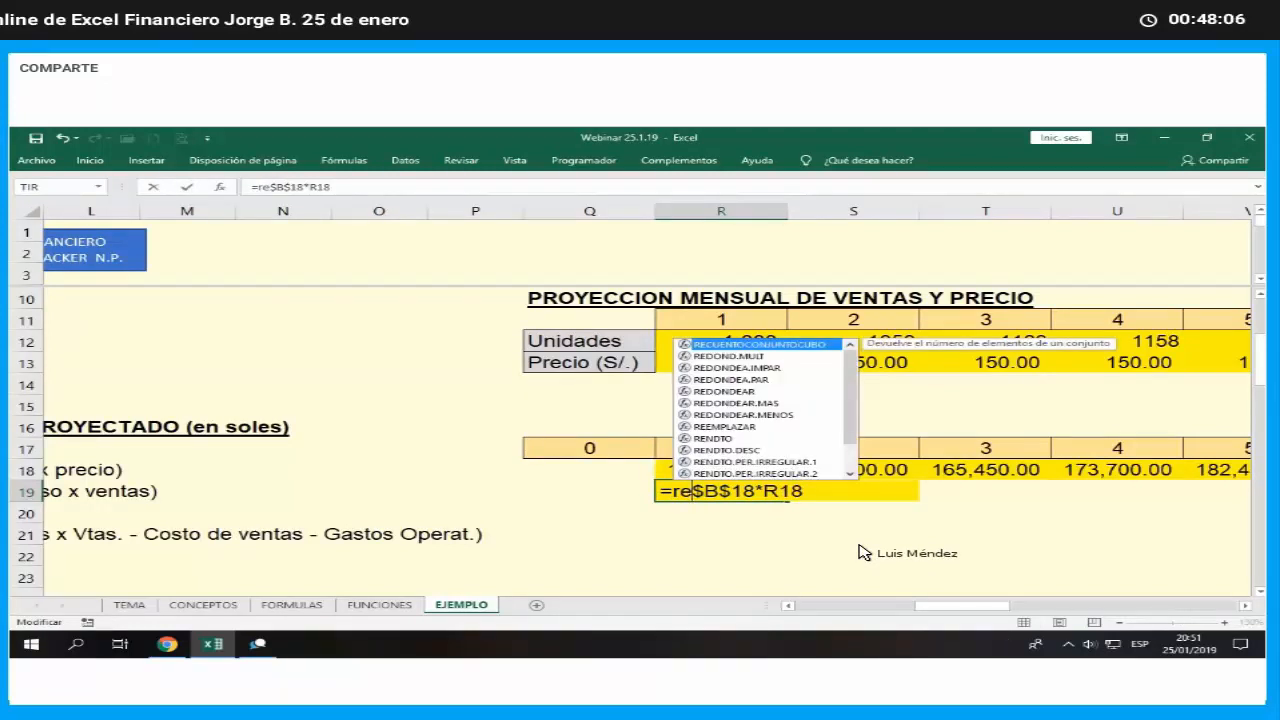
pyautogui.write('d')
pyautogui.doubleClick(757, 545)
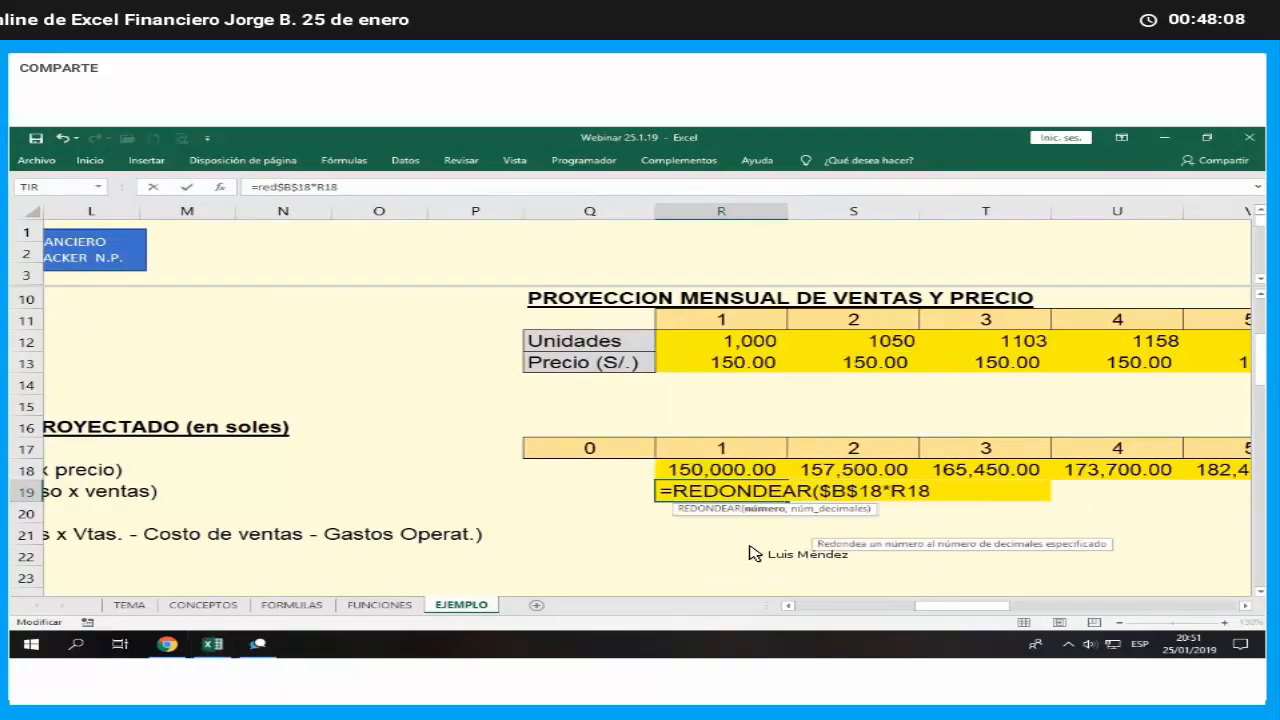
pyautogui.click(104, 168)
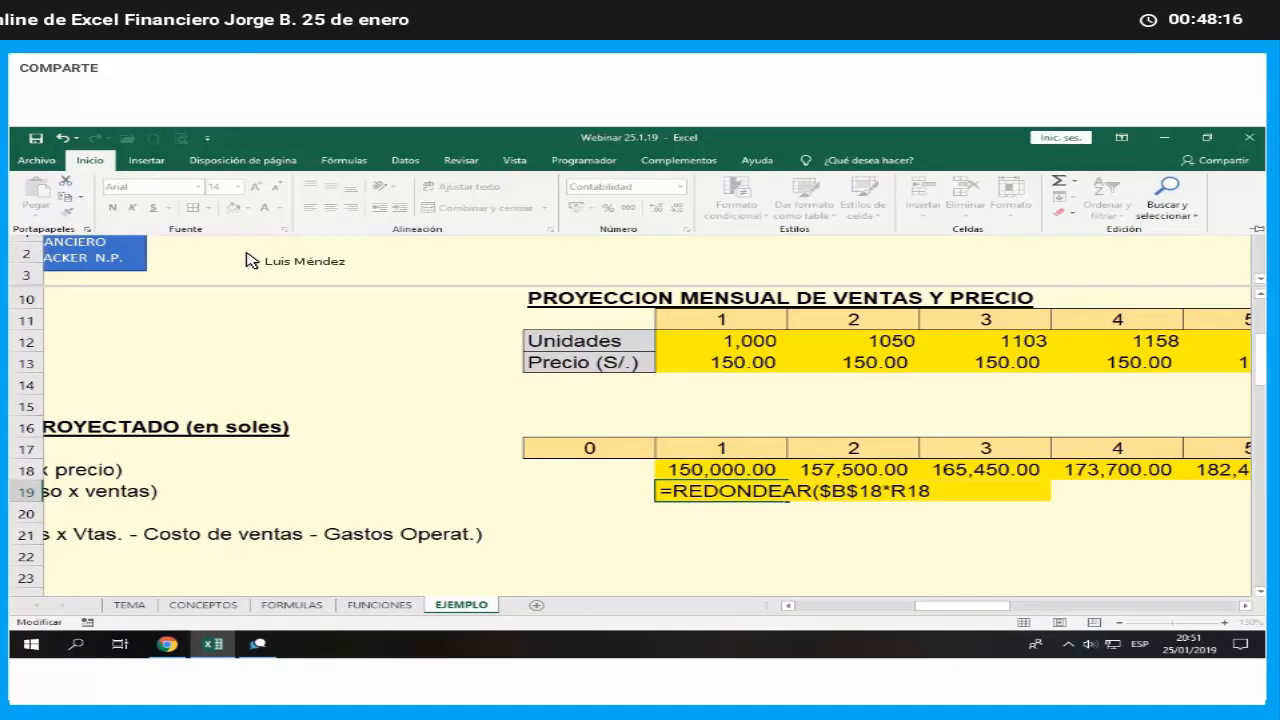
pyautogui.press('Escape')
# - Wrap the cost of sales formula in R19 in REDONDEAR with 1 decimal, giving =REDONDEAR($B$18*R18,1)
pyautogui.press('F2')
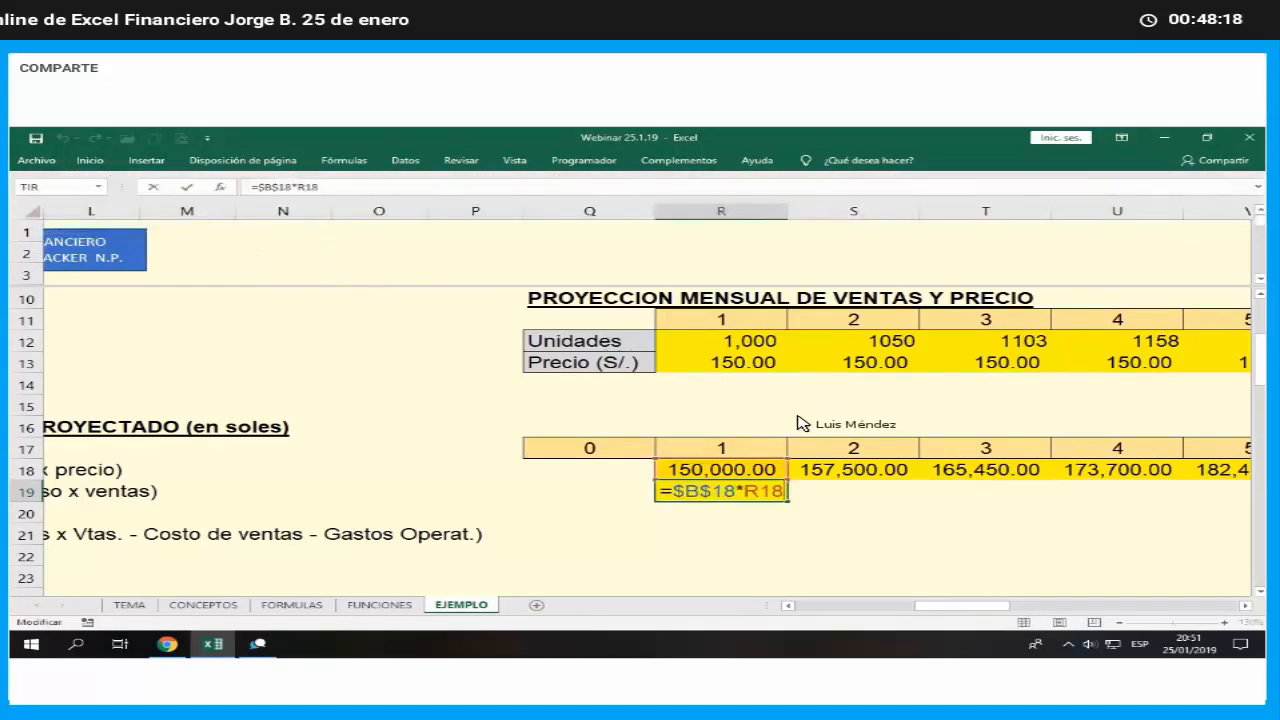
pyautogui.write('red')
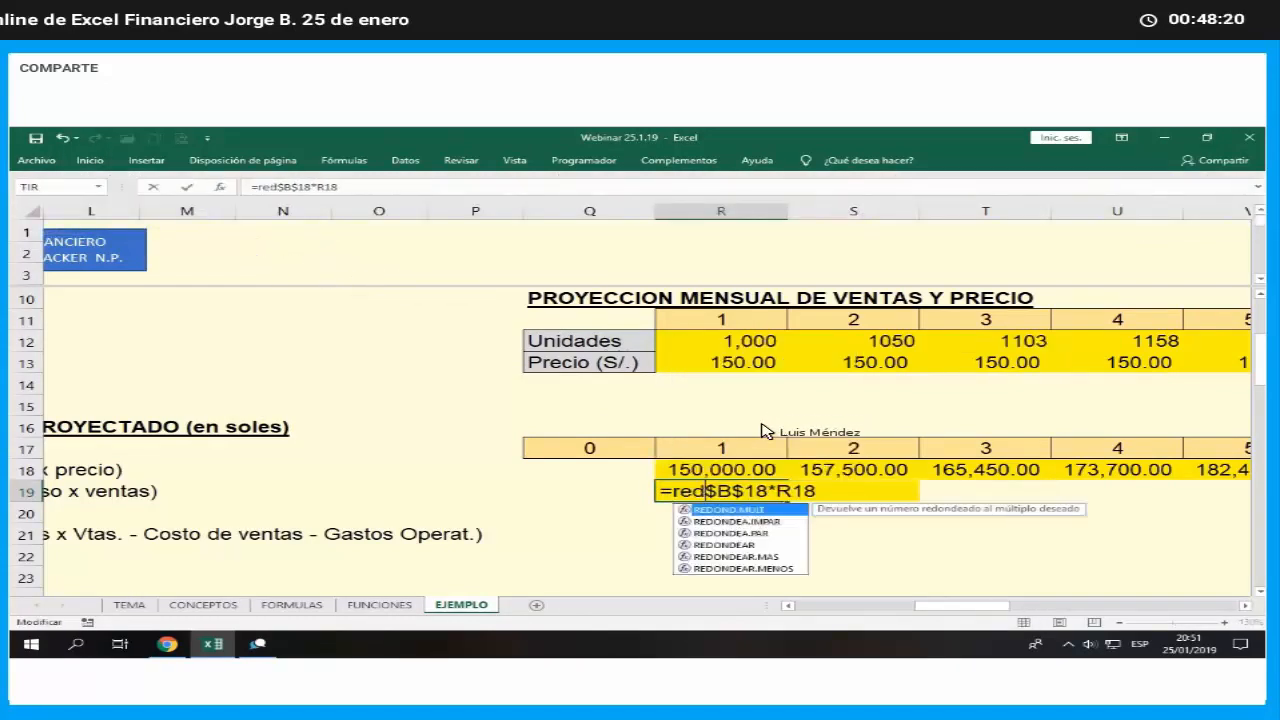
pyautogui.press('Down')
pyautogui.press('Down')
pyautogui.press('Down')
pyautogui.press('Tab')
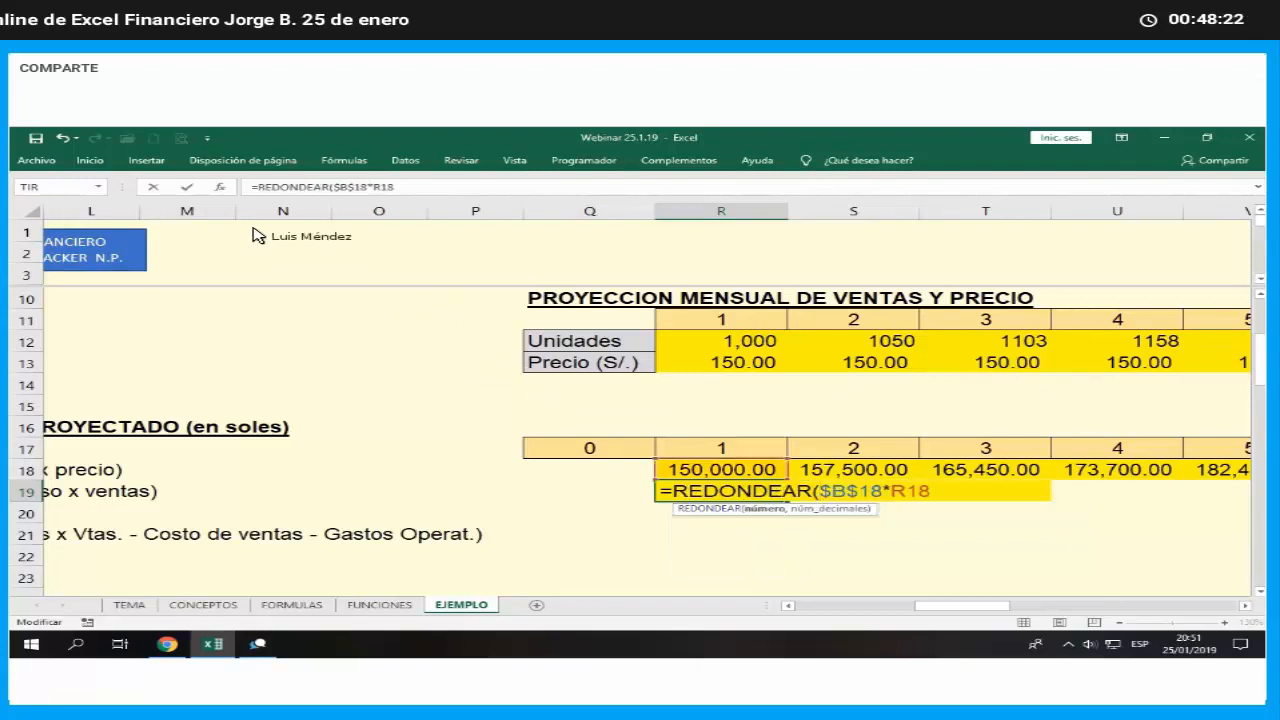
pyautogui.click(222, 188)
pyautogui.click(468, 440)
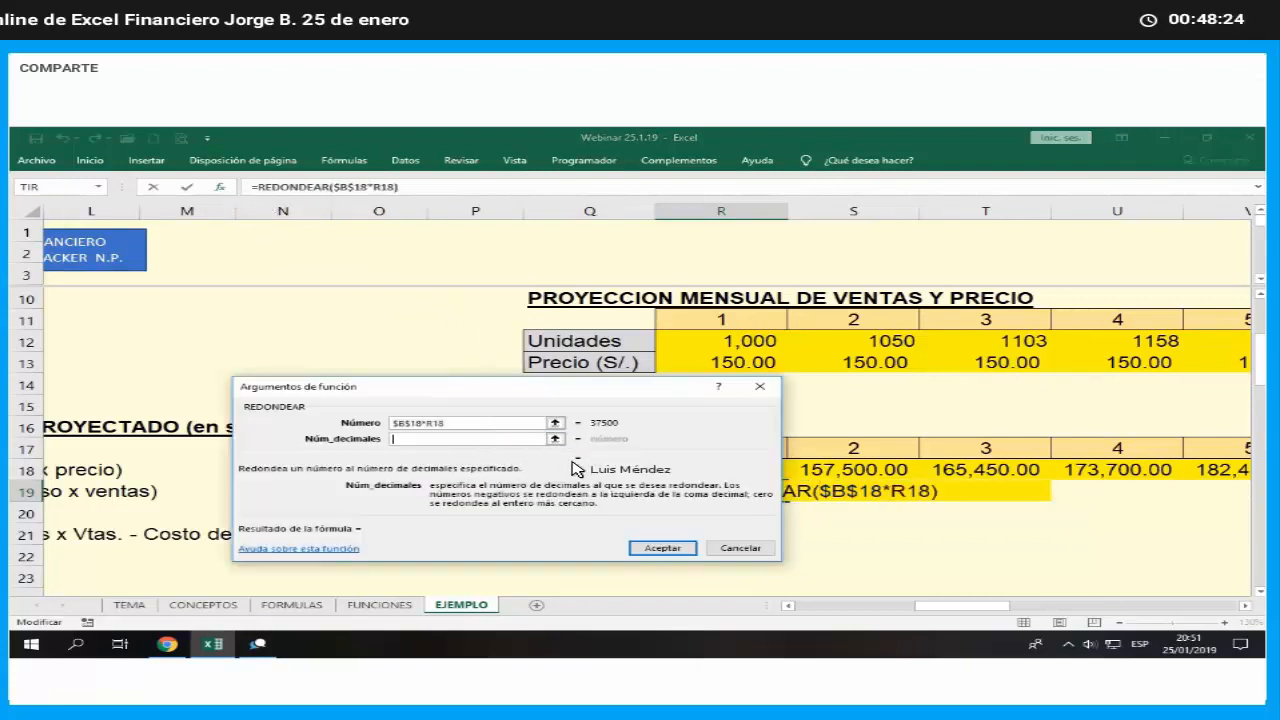
pyautogui.write('1')
pyautogui.press('Return')
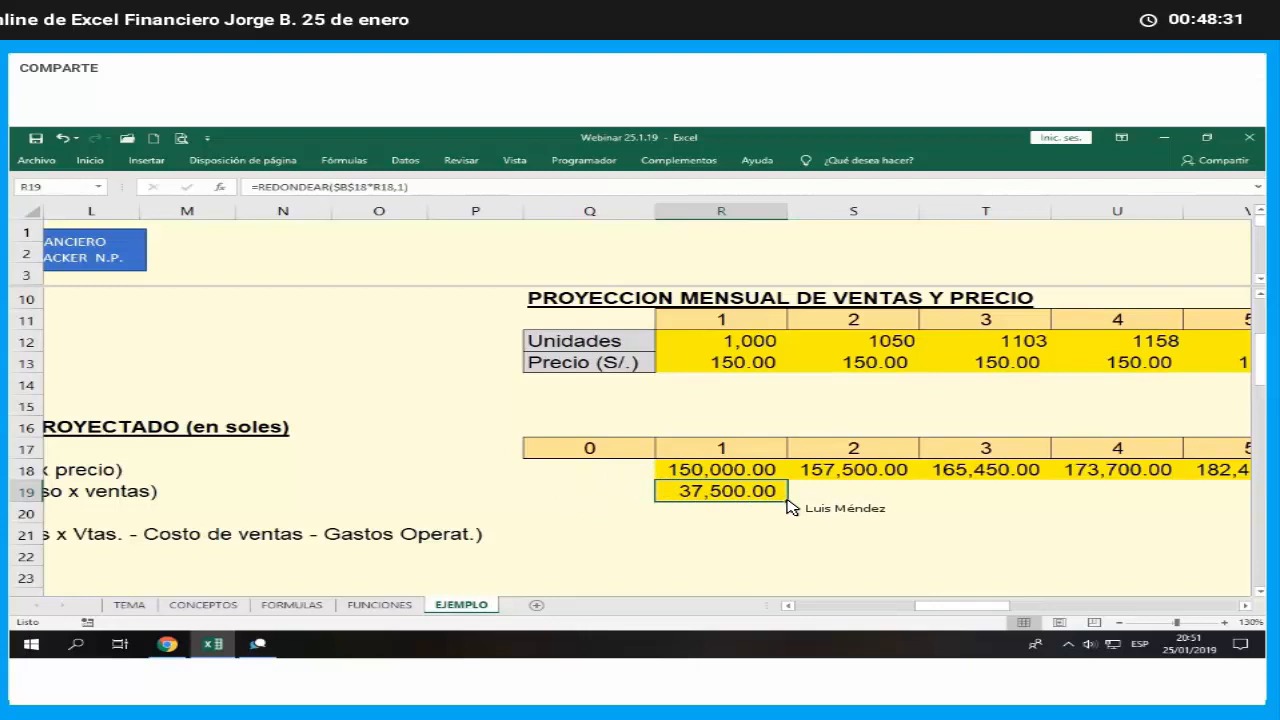
# - Fill the rounded cost of sales formula from R19 across the row through month 24 in AO19, and check the last month's formulas
pyautogui.moveTo(787, 503); pyautogui.dragTo(1088, 512)
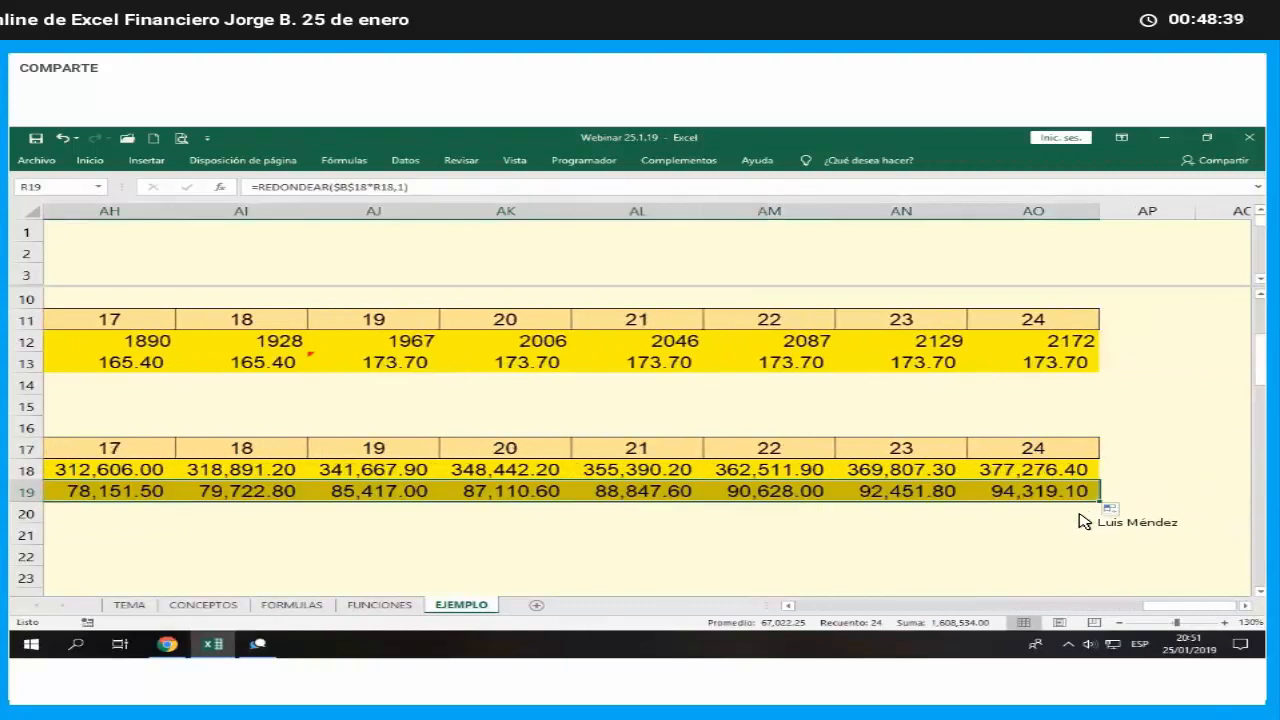
pyautogui.click(1090, 520)
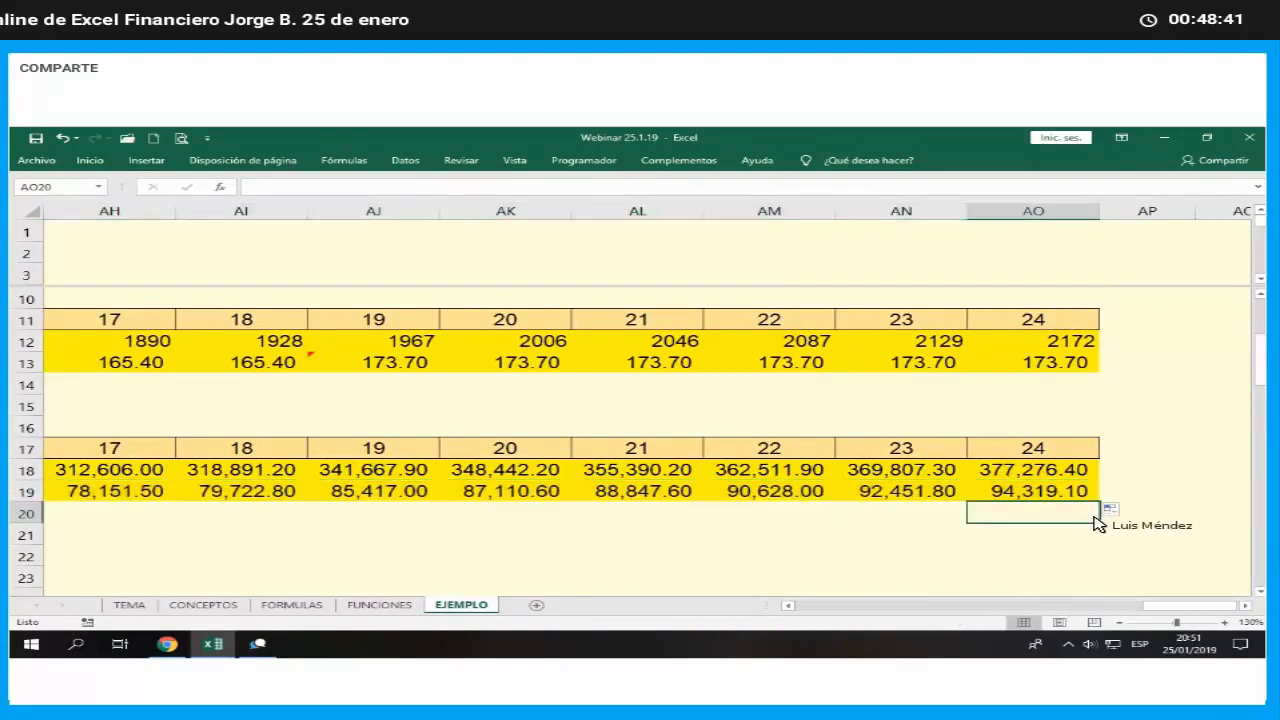
pyautogui.press('Up')
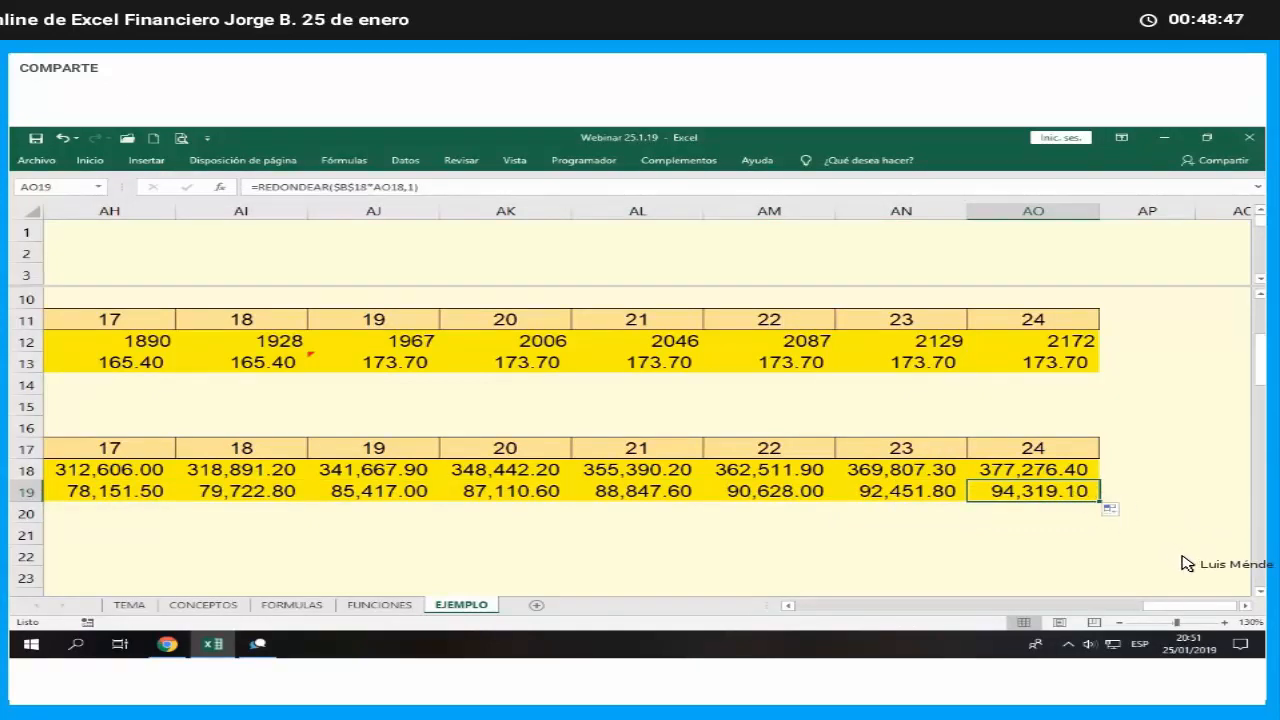
pyautogui.scroll(1, 1187, 563)
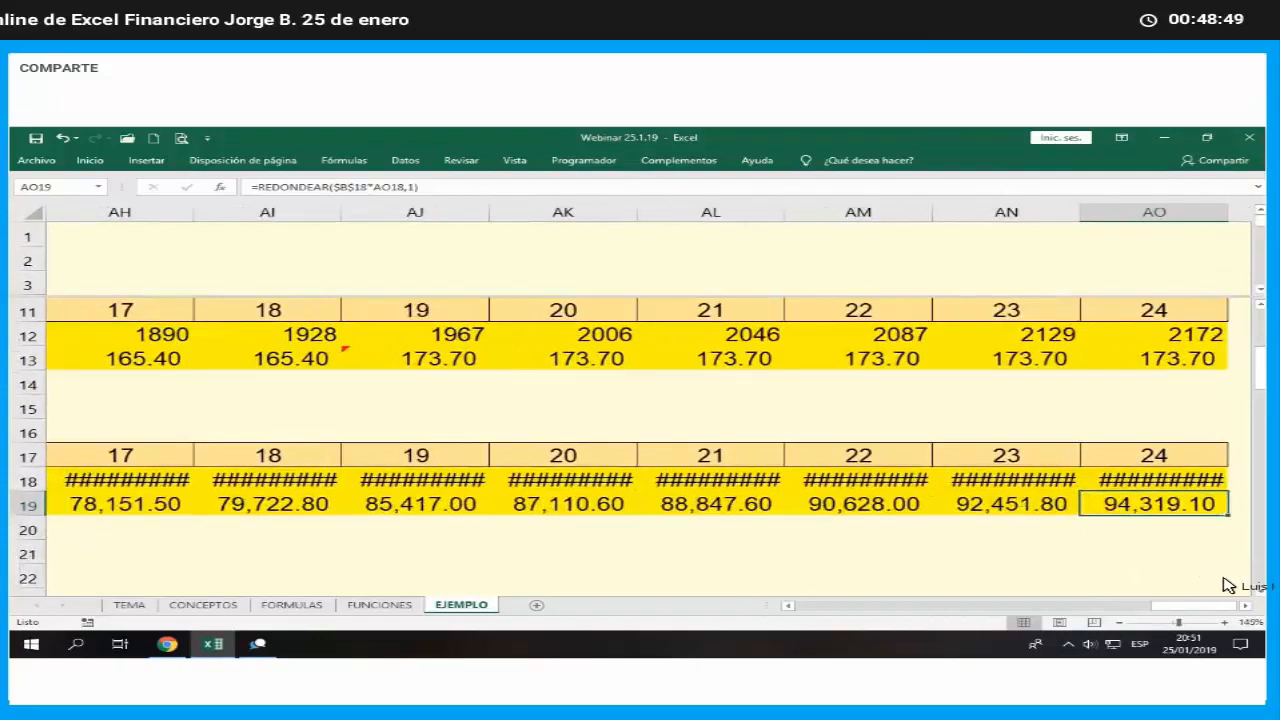
pyautogui.scroll(-1, 1240, 600)
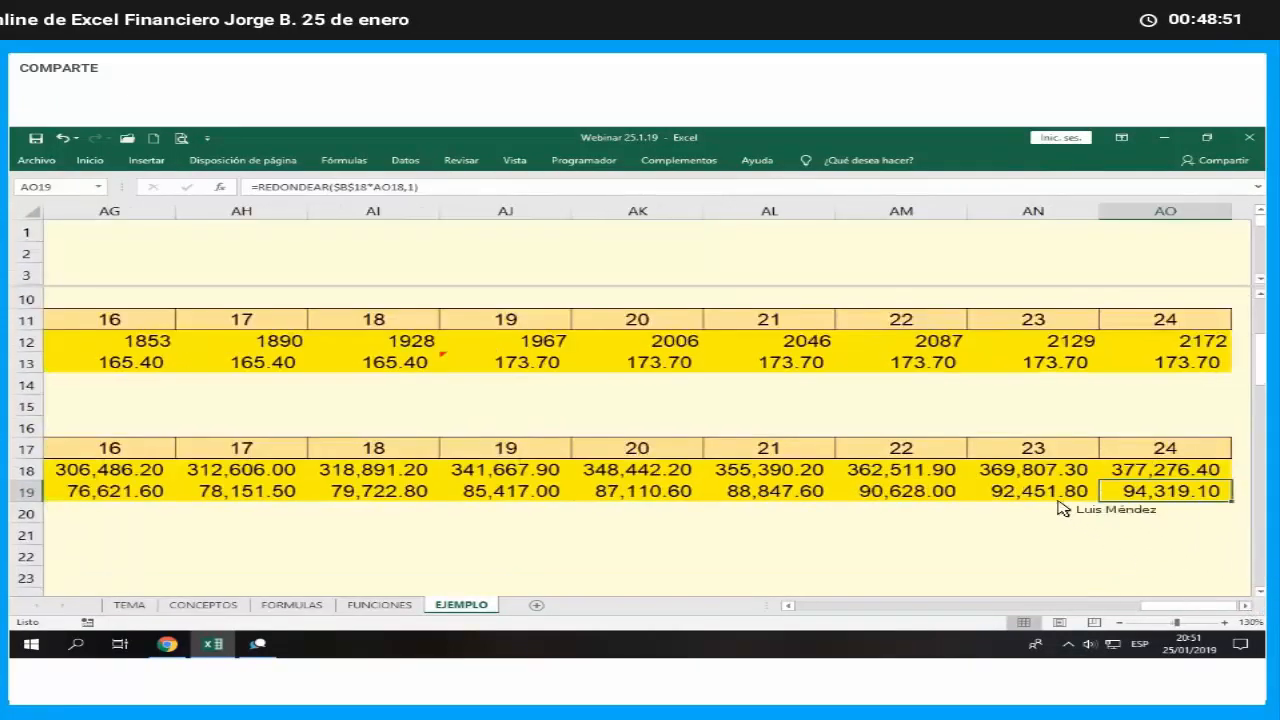
pyautogui.hscroll(2, 1028, 486)
pyautogui.press('Up')
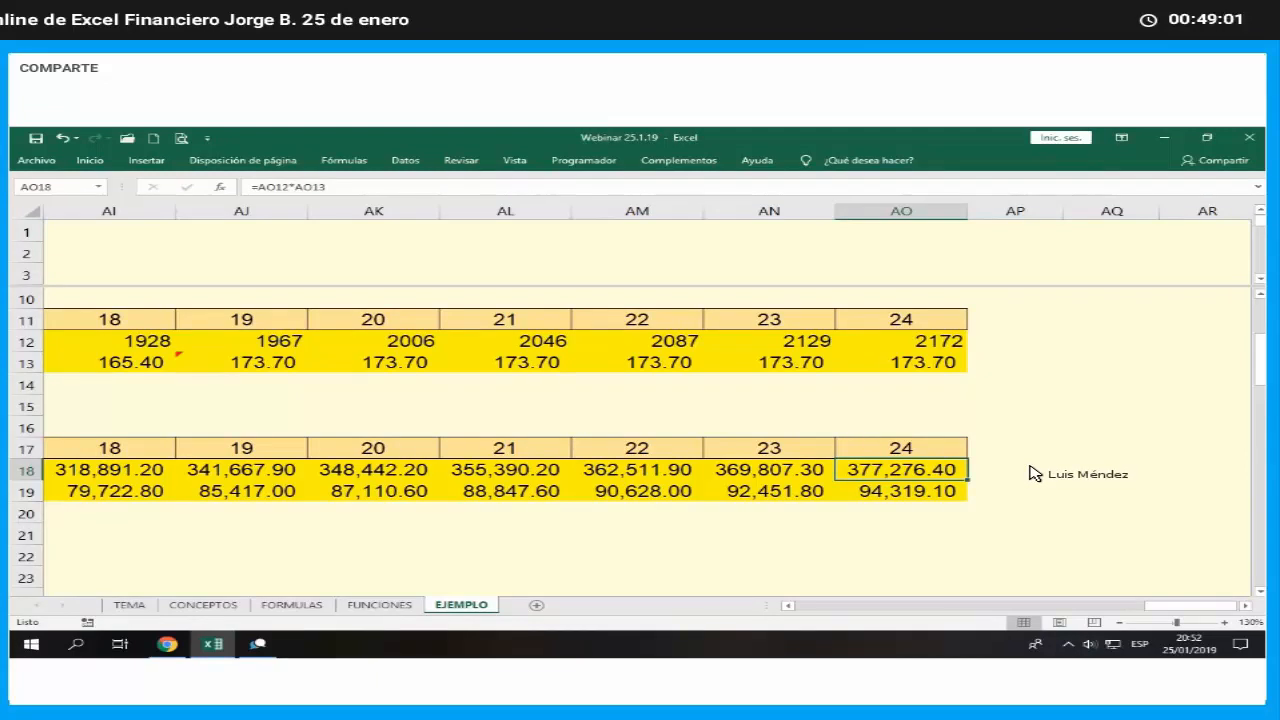
# - Link month 1 operating expenses in R20 to the Mes 1 operating expense assumption with =C25
pyautogui.press('Down')
pyautogui.press('Down')
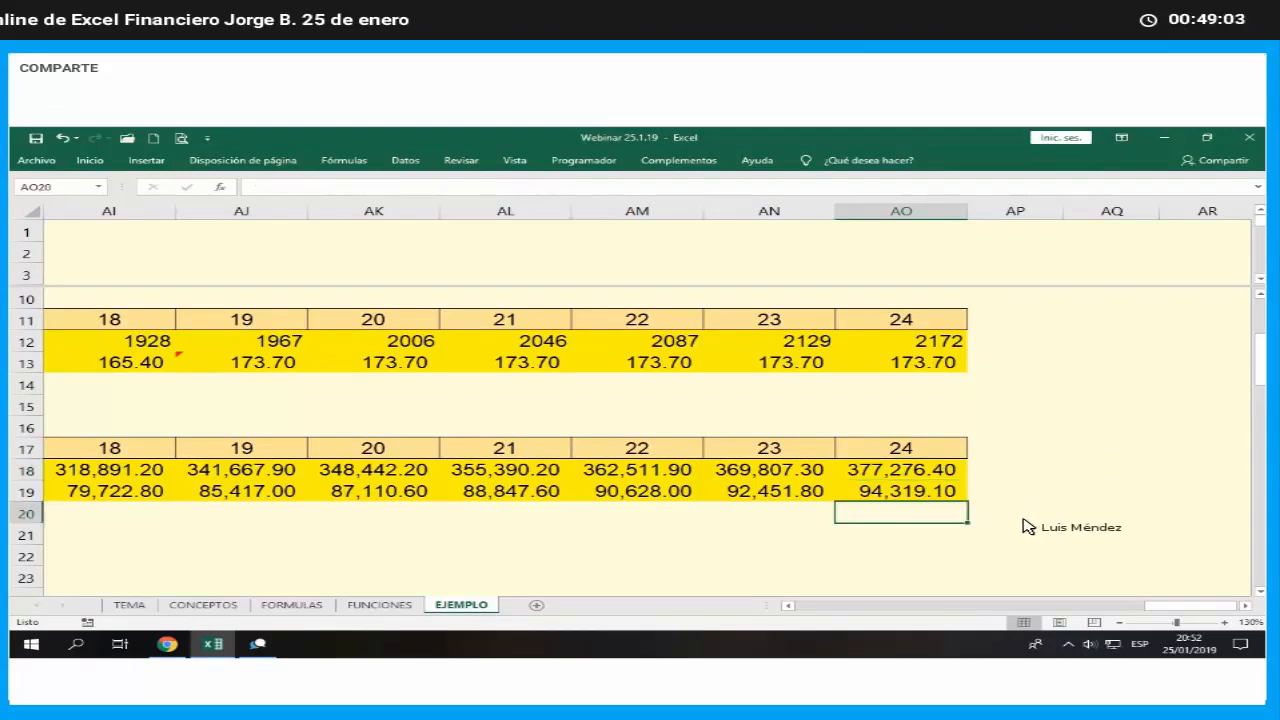
pyautogui.press('End')
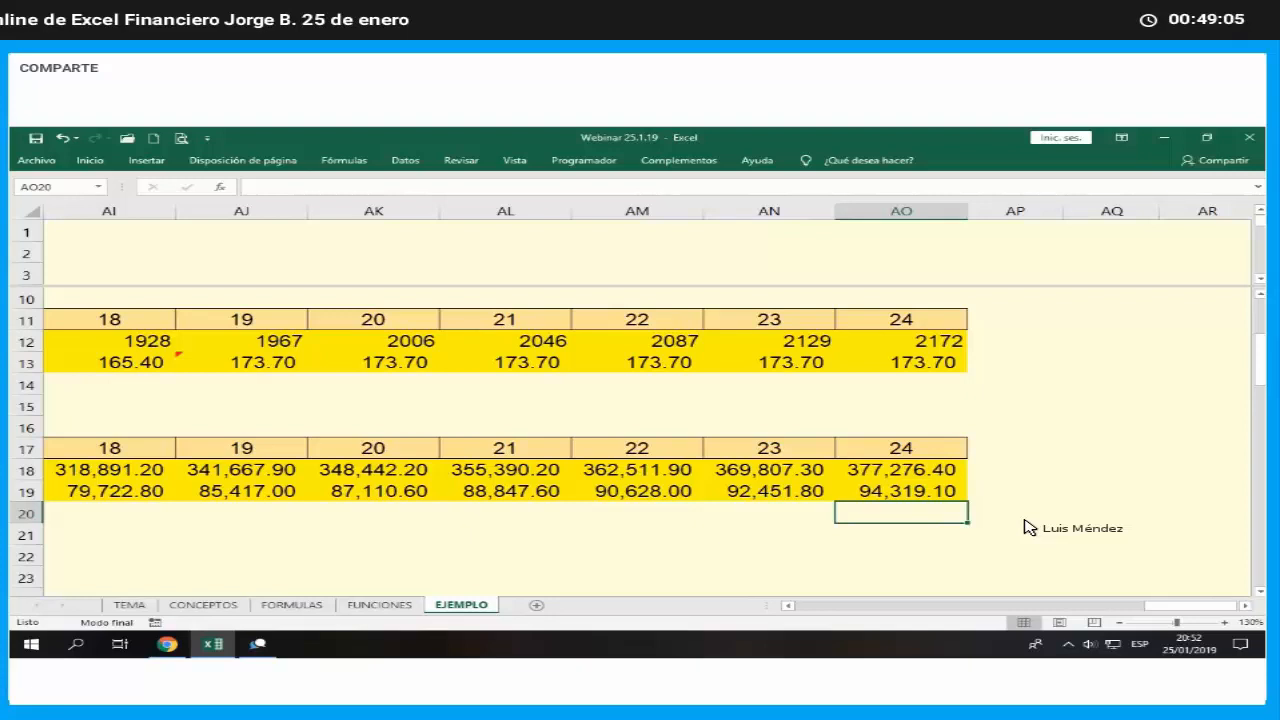
pyautogui.press('Left')
pyautogui.press('Right')
pyautogui.press('Right')
pyautogui.press('Right')
pyautogui.press('Right')
pyautogui.press('Right')
pyautogui.press('Right')
pyautogui.press('Right')
pyautogui.press('Right')
pyautogui.press('Right')
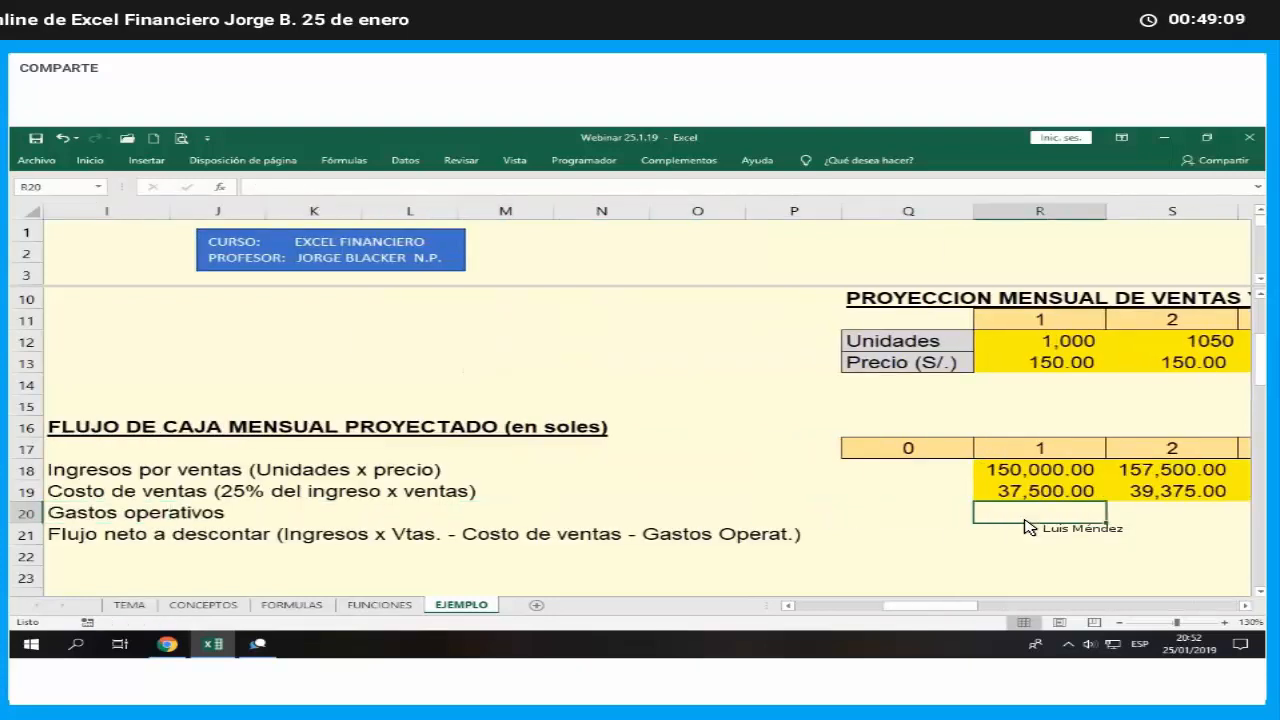
pyautogui.write('=')
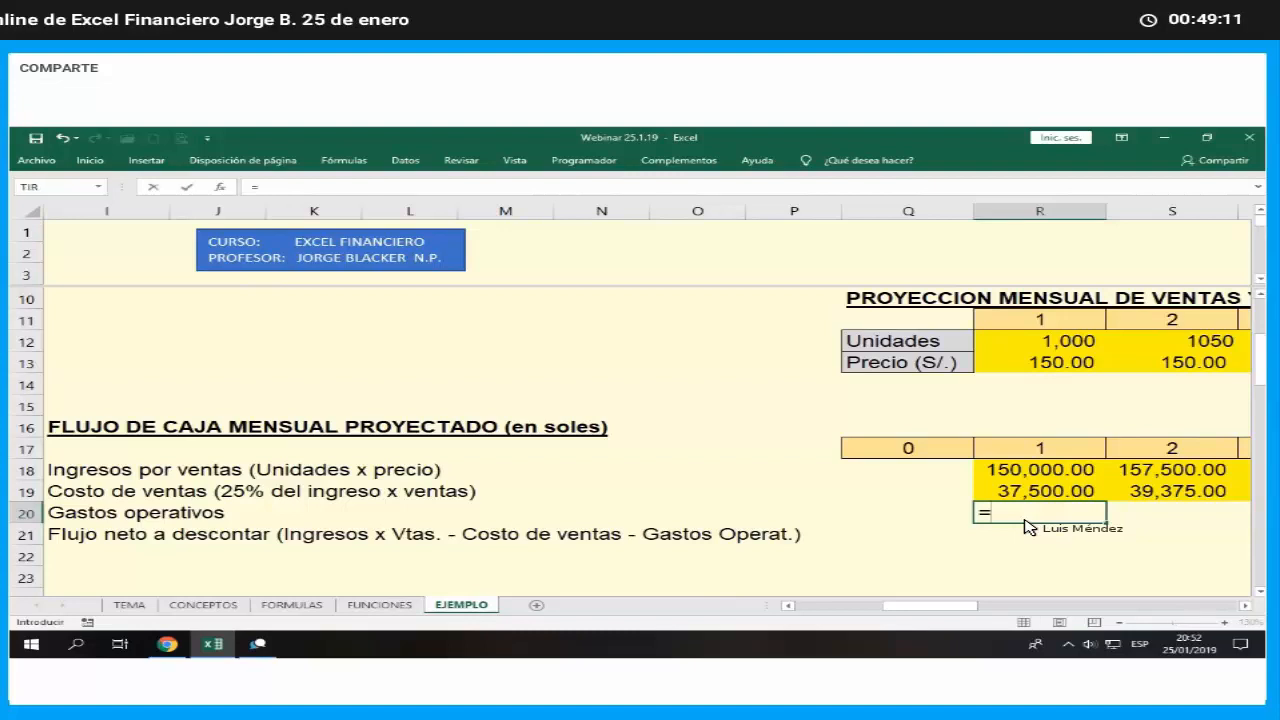
pyautogui.press('Left')
pyautogui.press('Left')
pyautogui.press('Left')
pyautogui.press('Left')
pyautogui.press('Left')
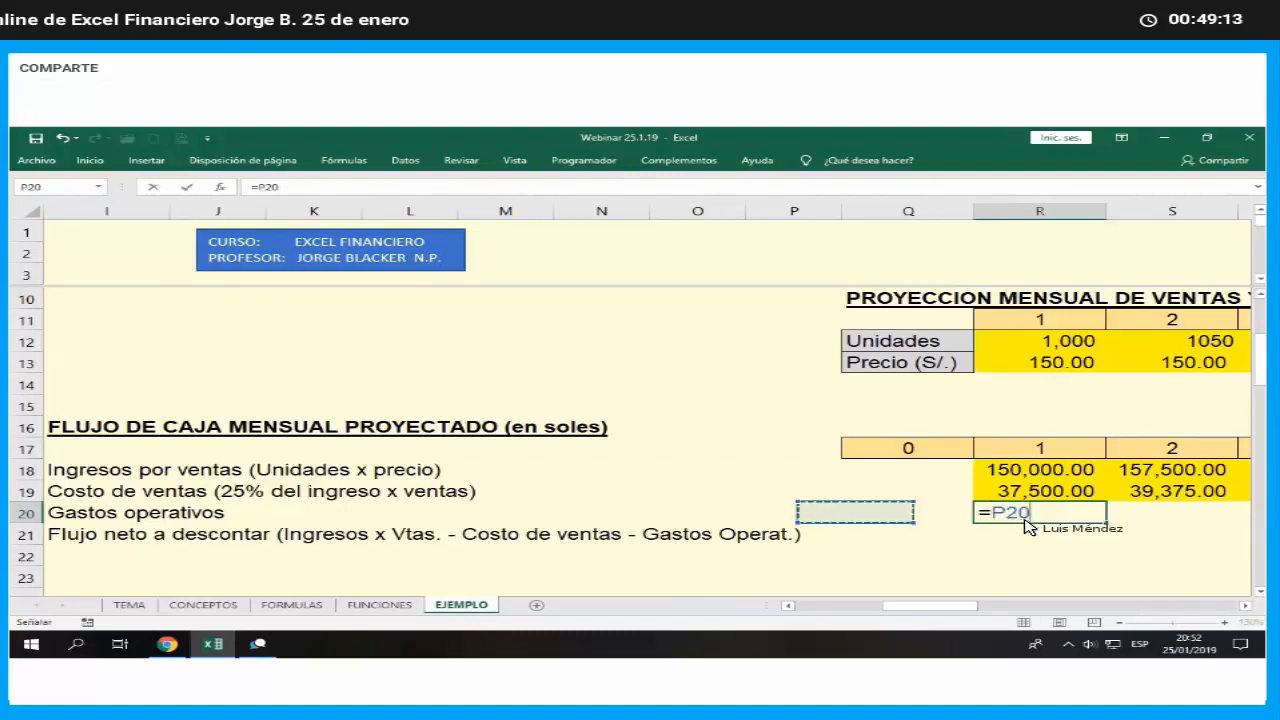
pyautogui.press('Home')
pyautogui.press('Right')
pyautogui.press('Right')
pyautogui.press('Down')
pyautogui.press('Down')
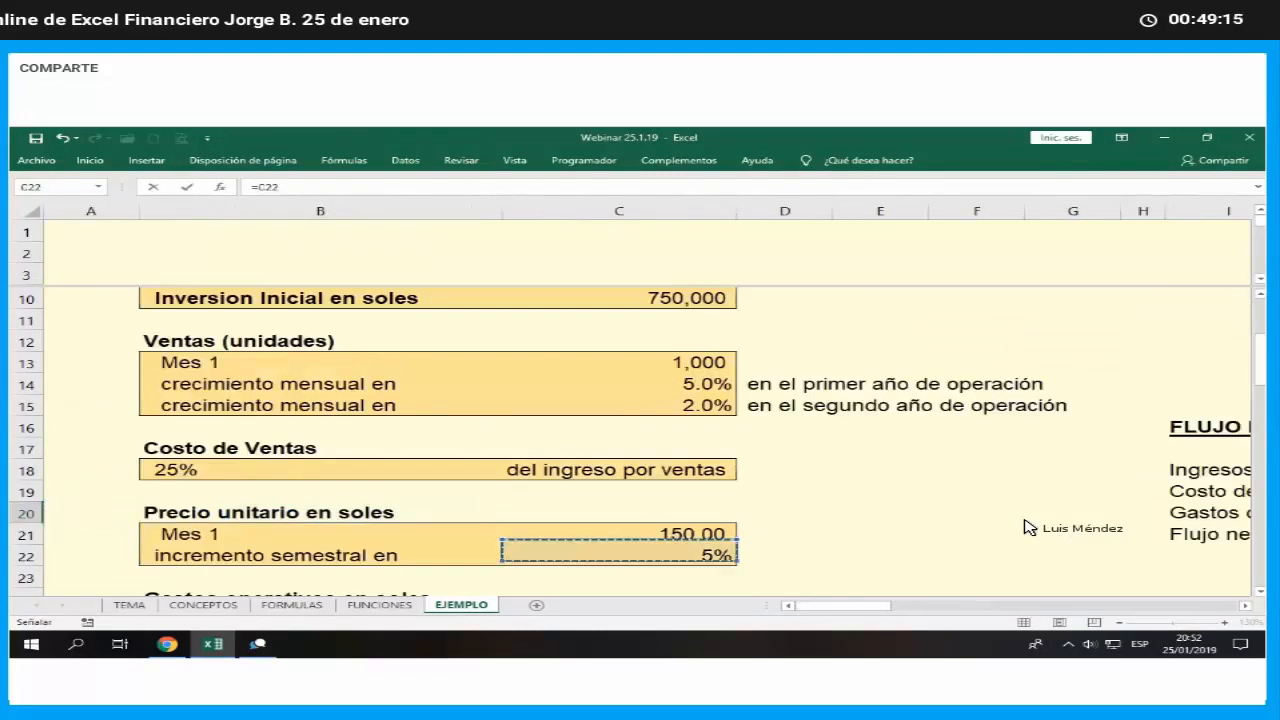
pyautogui.press('Down')
pyautogui.press('Down')
pyautogui.press('Down')
pyautogui.scroll(-1, 1025, 527)
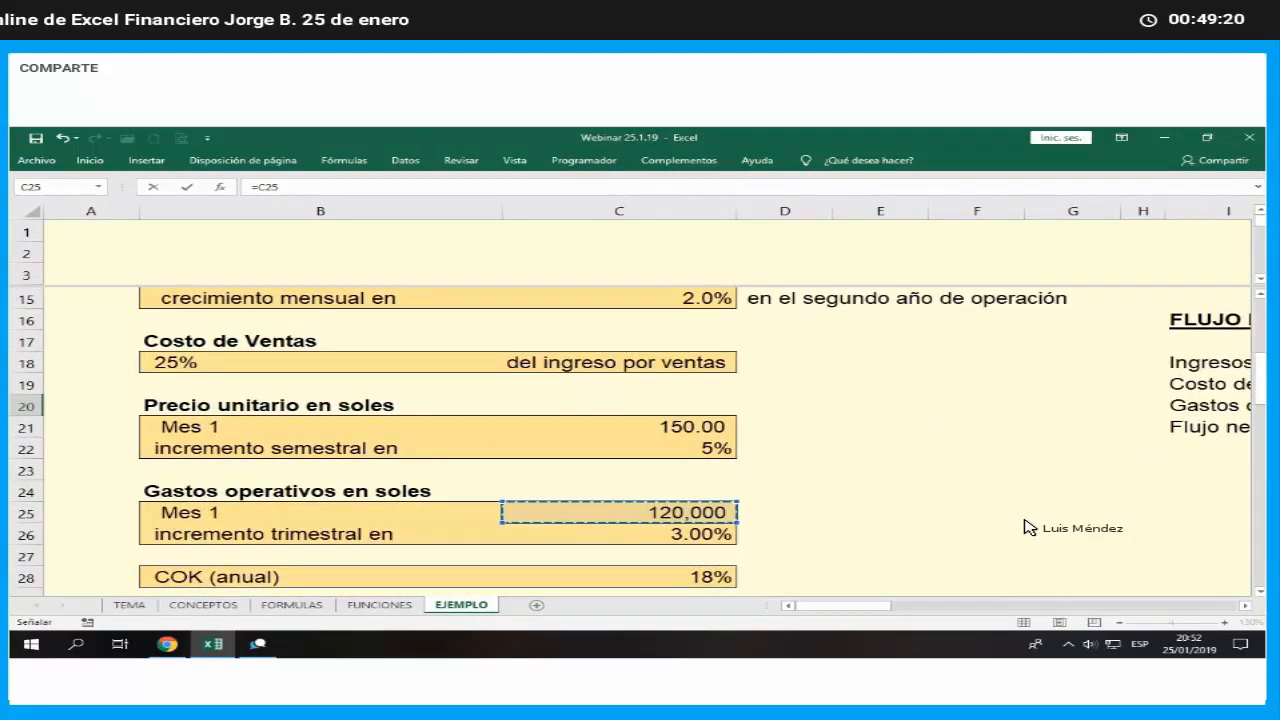
pyautogui.press('Return')
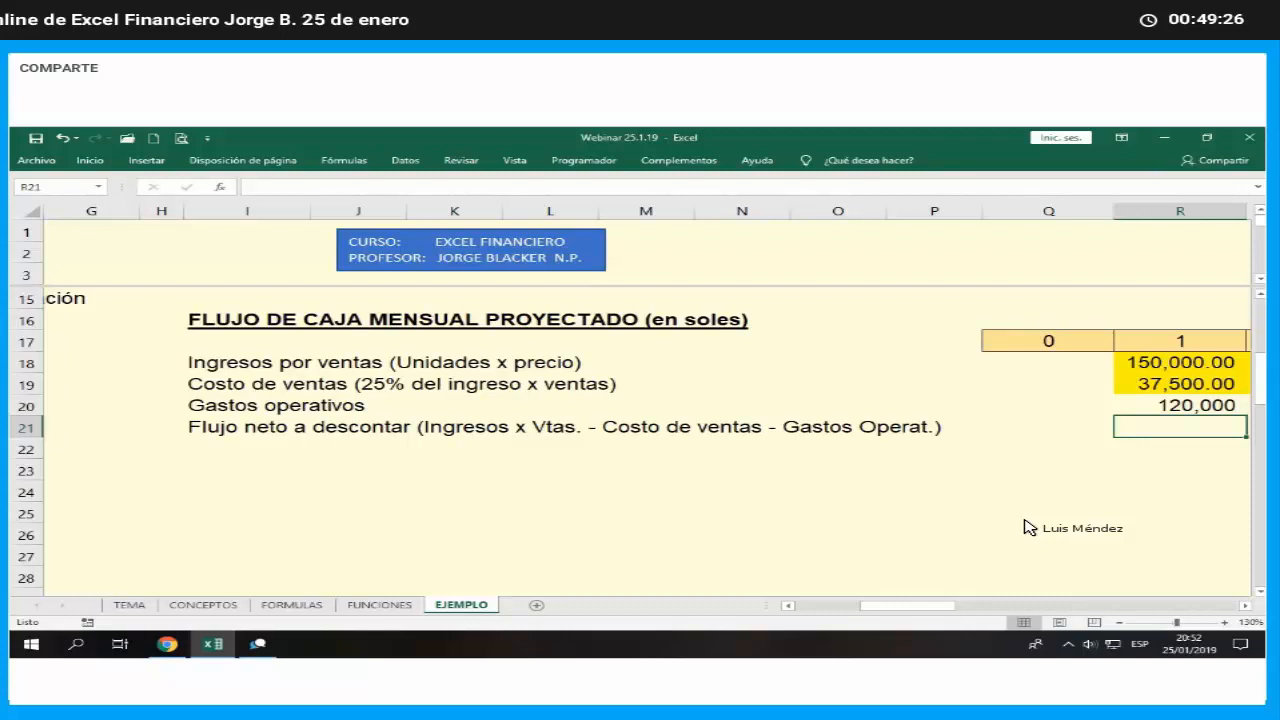
# - Examine the quarterly increase assumption for operating expenses in row 26
pyautogui.press('Left')
pyautogui.press('Left')
pyautogui.press('Left')
pyautogui.press('Left')
pyautogui.press('Left')
pyautogui.press('Left')
pyautogui.press('Left')
pyautogui.press('Left')
pyautogui.press('Left')
pyautogui.press('Left')
pyautogui.press('Left')
pyautogui.press('Left')
pyautogui.press('Left')
pyautogui.press('Left')
pyautogui.press('Left')
pyautogui.press('Left')
pyautogui.press('Down')
pyautogui.press('Down')
pyautogui.press('Down')
pyautogui.press('Down')
pyautogui.press('Down')
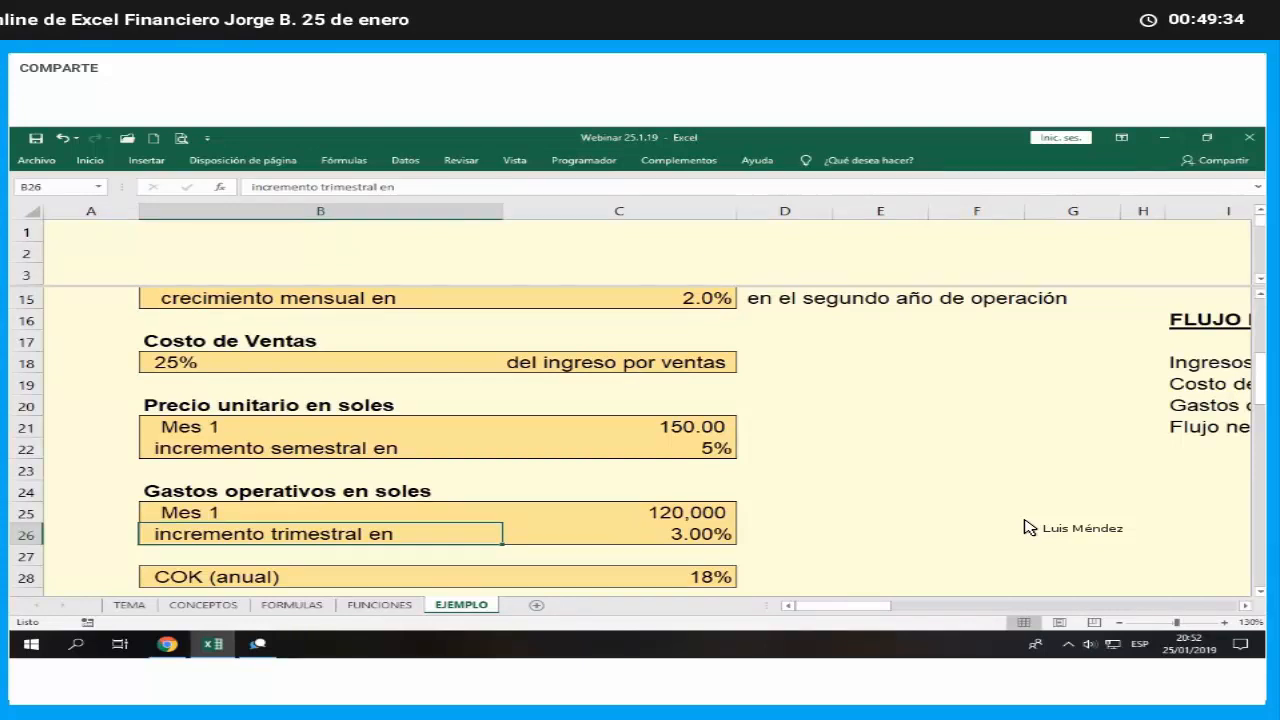
# - Set month 2 operating expenses in S20 equal to the month 1 amount in R20
pyautogui.press('Right')
pyautogui.press('Right')
pyautogui.press('Right')
pyautogui.press('Right')
pyautogui.press('Right')
pyautogui.press('Right')
pyautogui.press('Right')
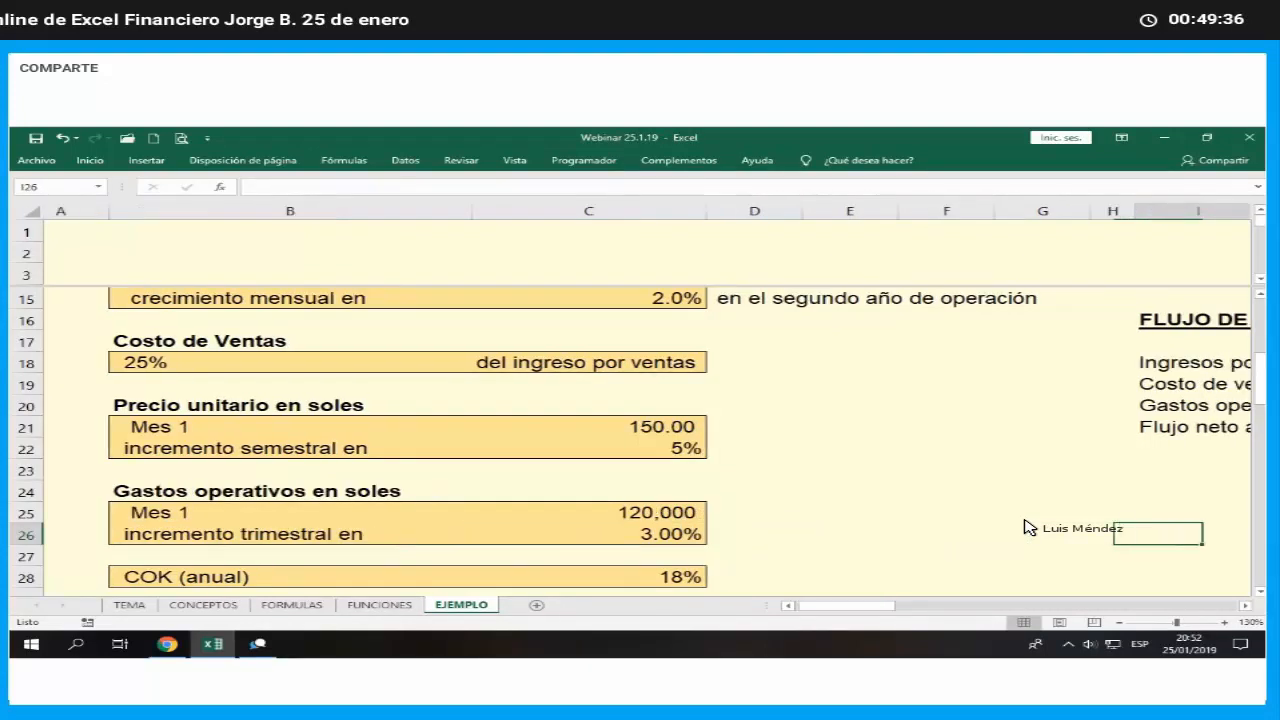
pyautogui.press('Right')
pyautogui.press('Right')
pyautogui.press('Right')
pyautogui.press('Right')
pyautogui.press('Right')
pyautogui.press('Right')
pyautogui.press('Right')
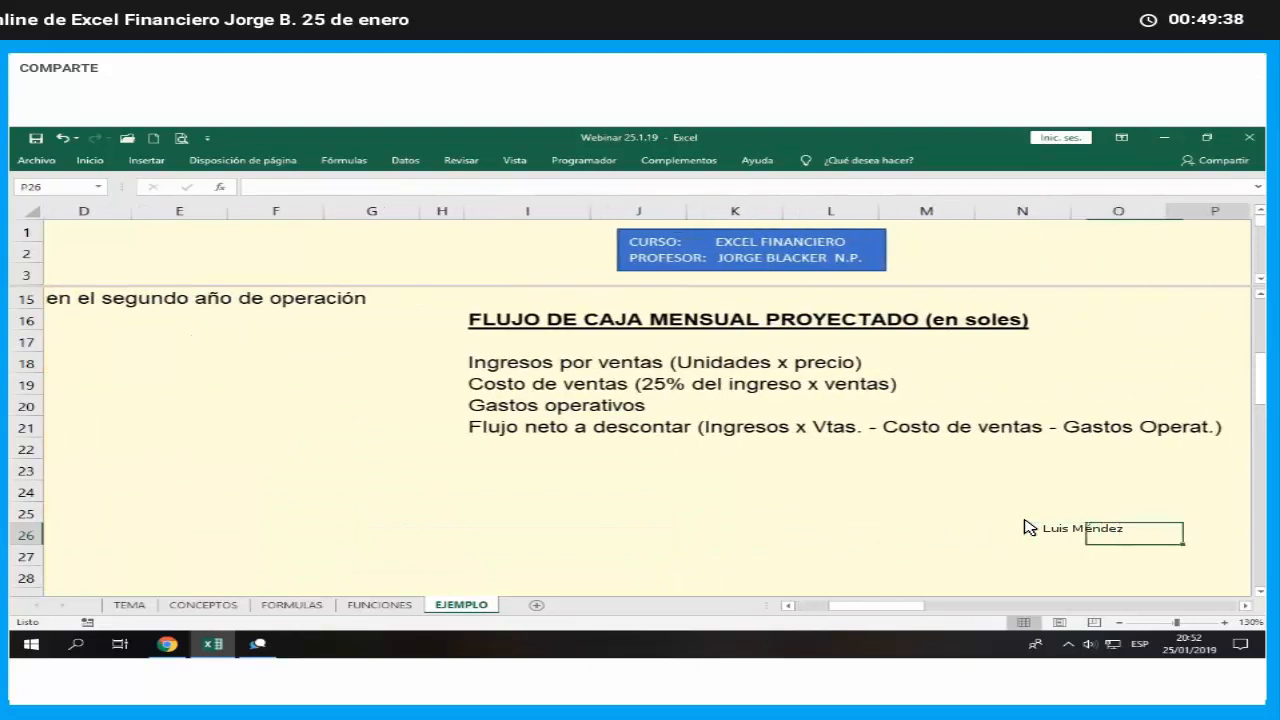
pyautogui.press('Right')
pyautogui.press('Right')
pyautogui.press('Right')
pyautogui.press('Up')
pyautogui.press('Up')
pyautogui.press('Up')
pyautogui.press('Up')
pyautogui.press('Up')
pyautogui.press('Up')
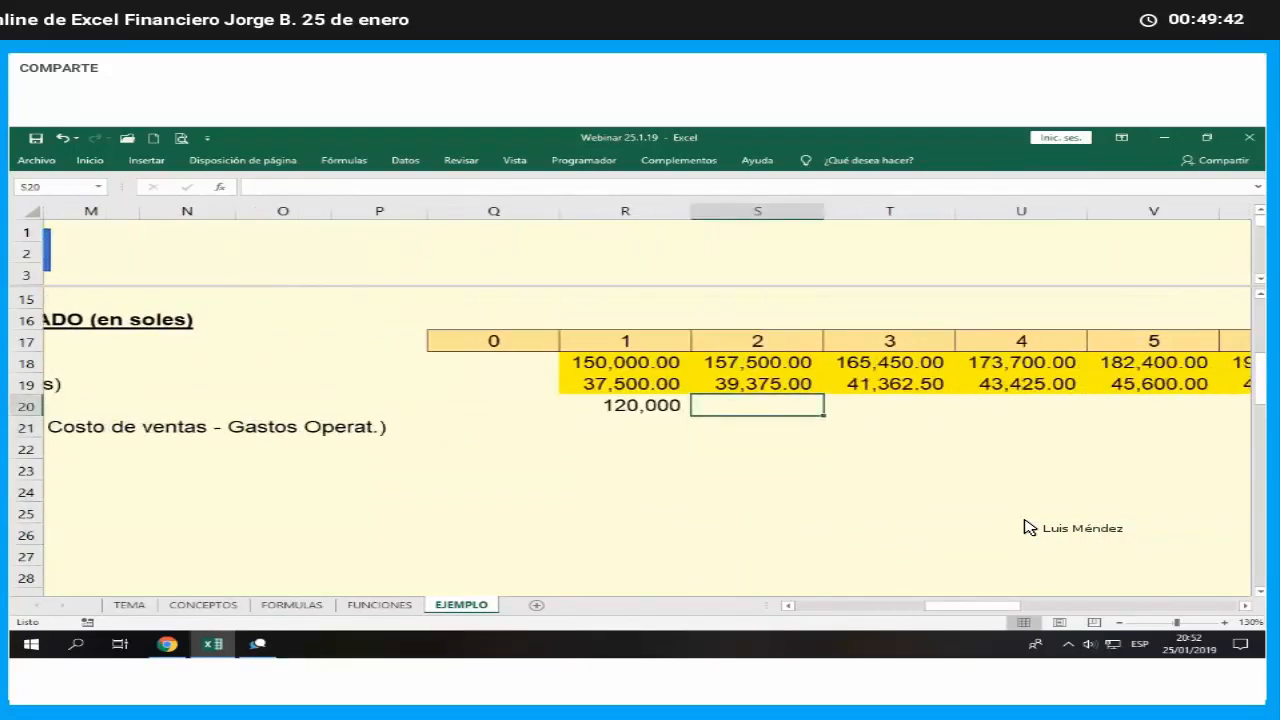
pyautogui.write('=')
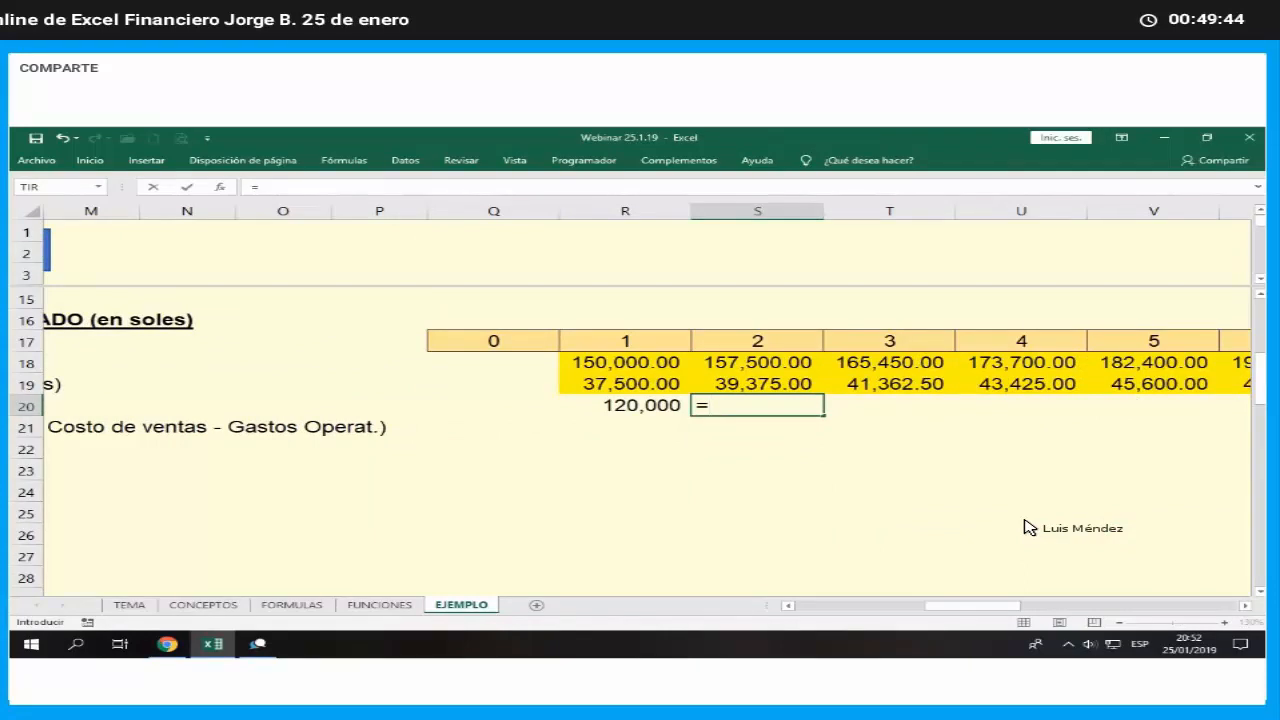
pyautogui.press('Left')
pyautogui.press('Return')
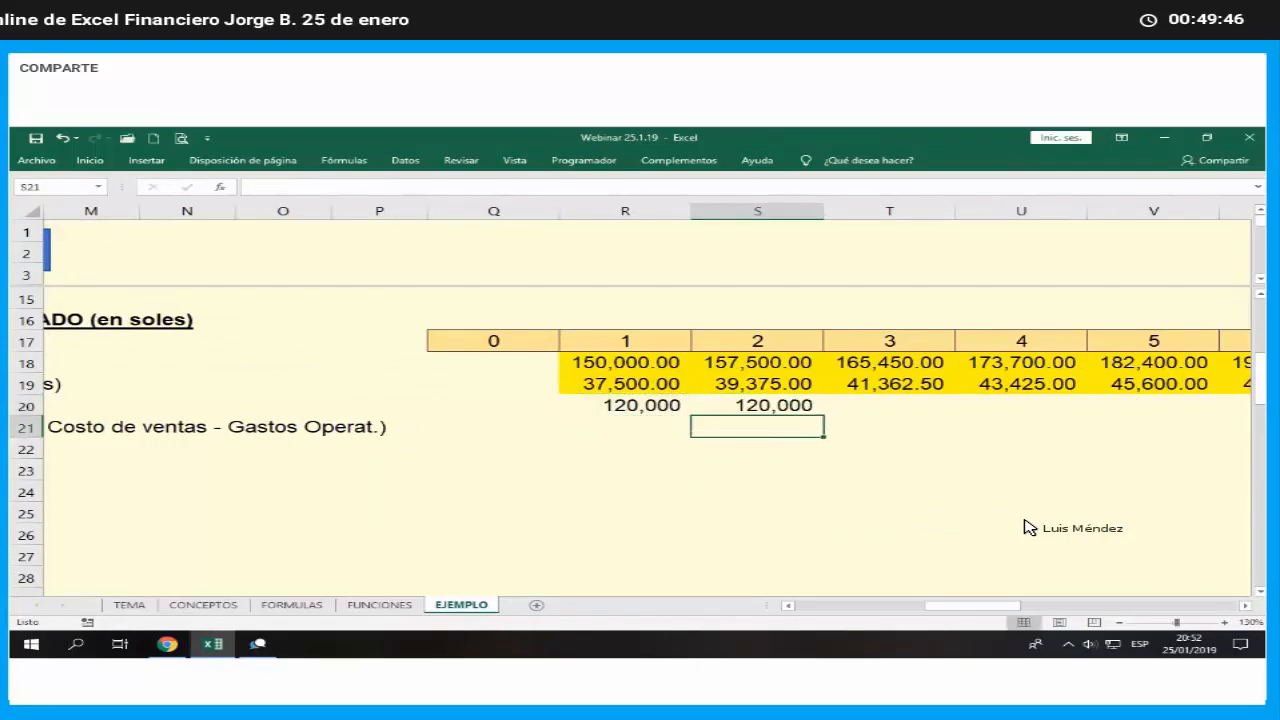
# - Set month 3 operating expenses in T20 equal to the month 2 amount with =S20
pyautogui.press('Up')
pyautogui.press('Right')
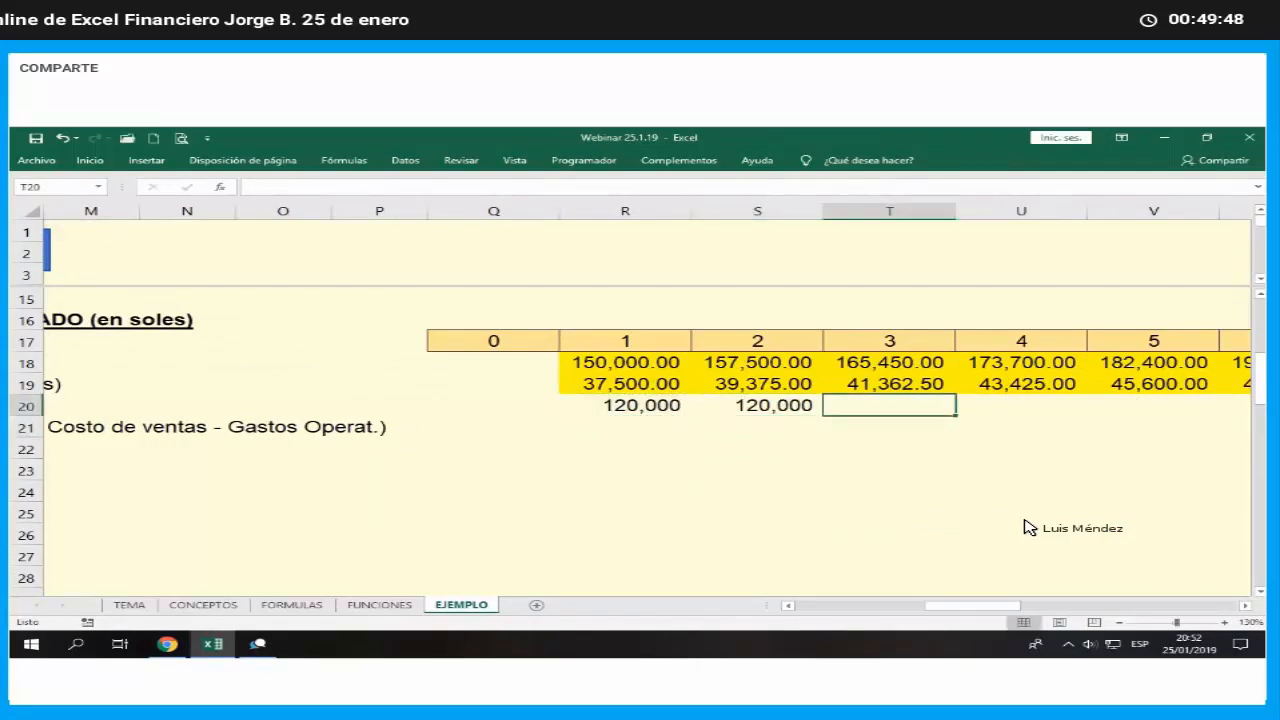
pyautogui.write('=')
pyautogui.press('Left')
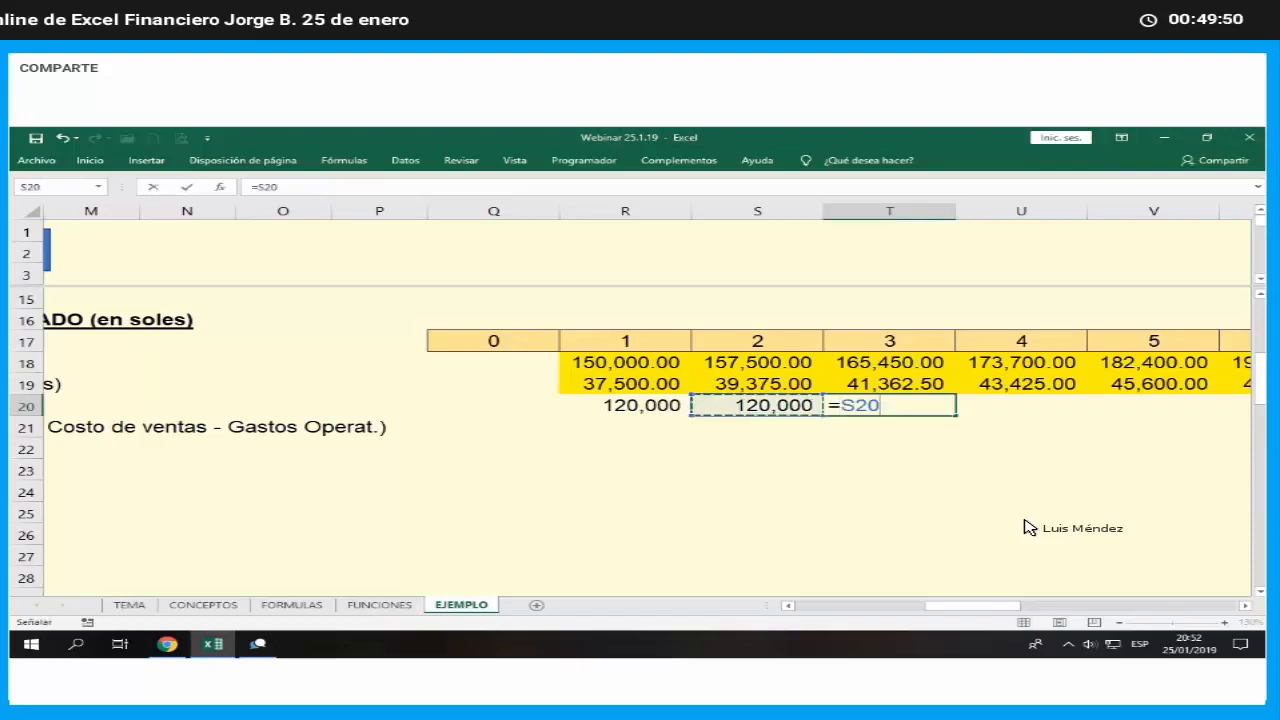
pyautogui.press('Return')
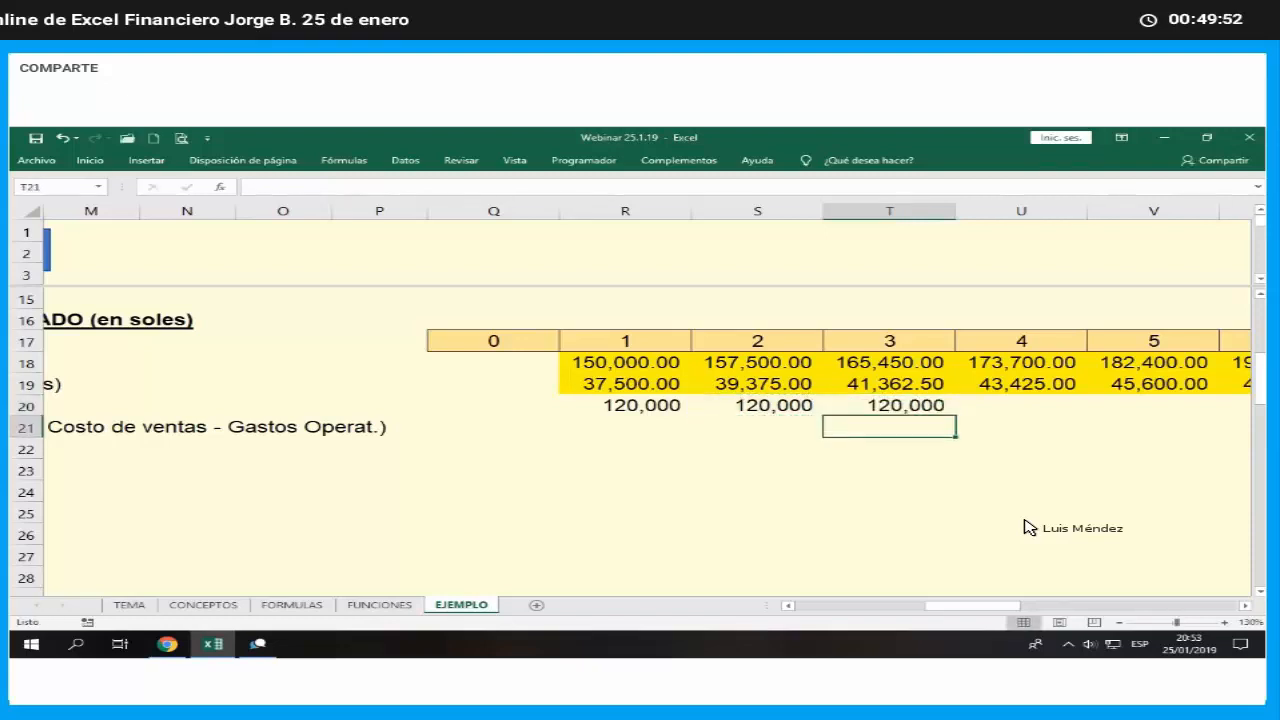
# - Shade the operating expense cells for months 1 to 4, R20:U20, in yellow
pyautogui.moveTo(645, 406); pyautogui.dragTo(1040, 406)
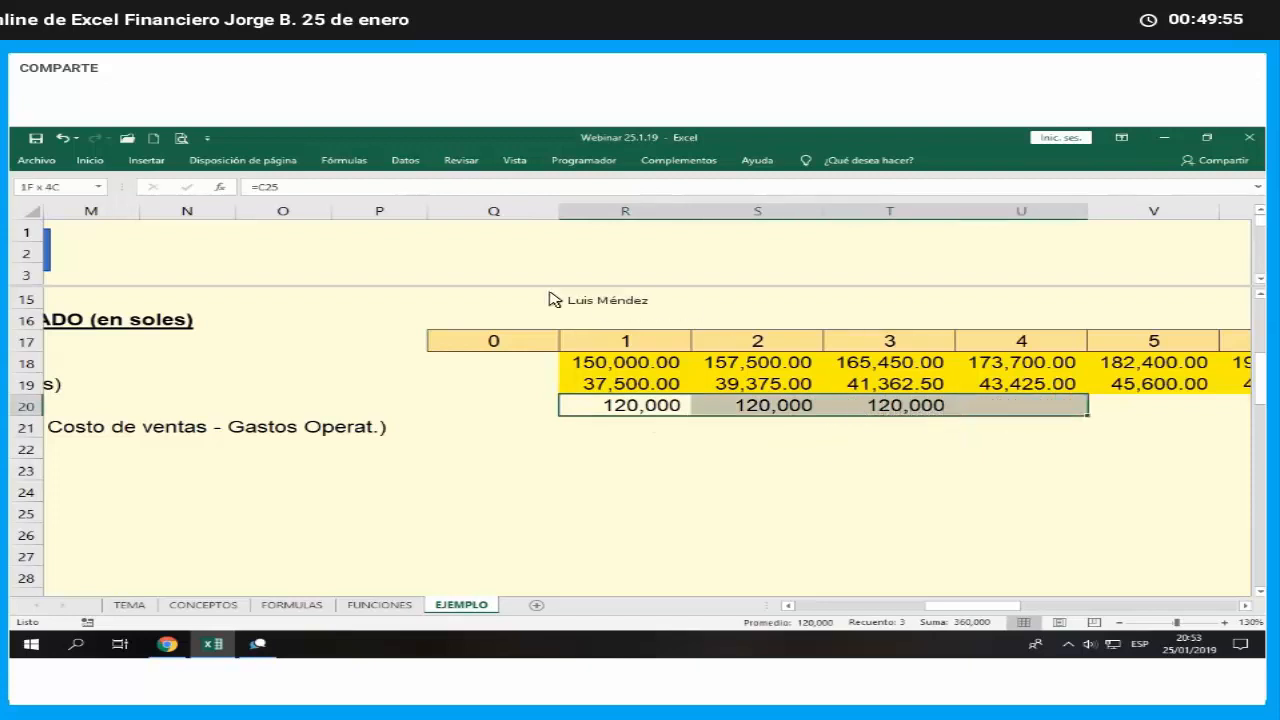
pyautogui.click(90, 160)
pyautogui.click(232, 207)
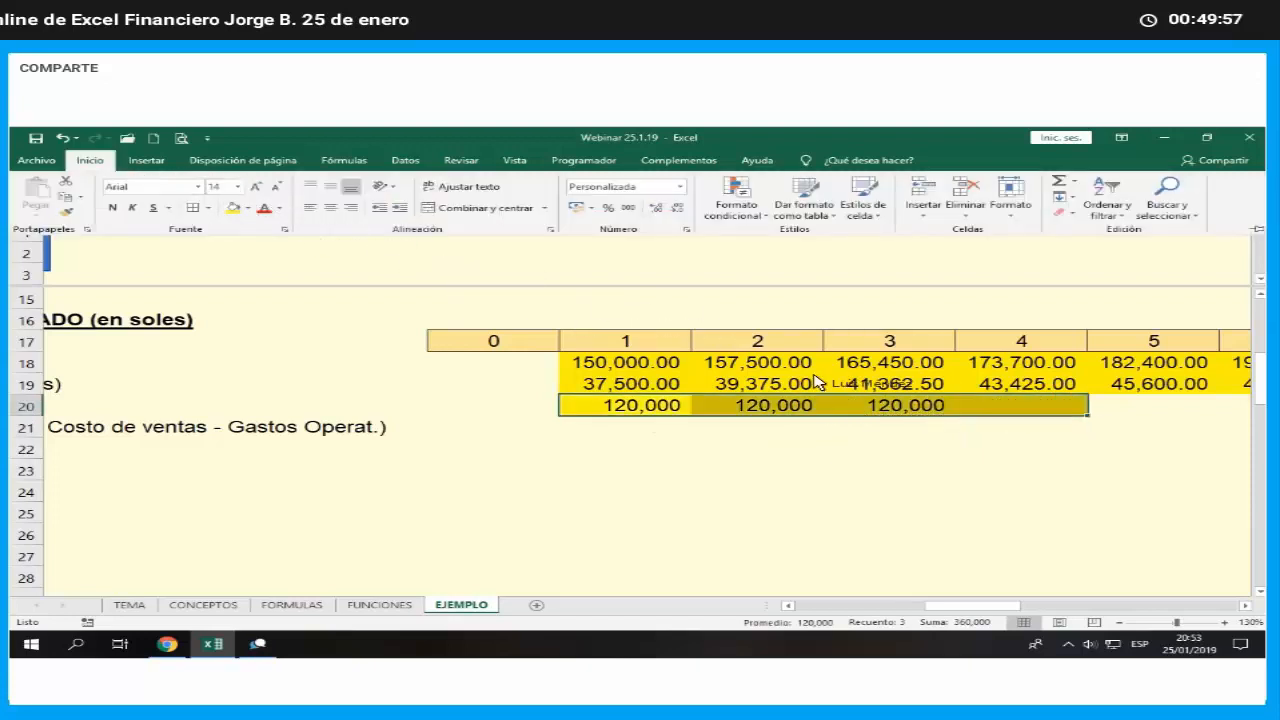
# - Calculate month 4 operating expenses in U20 with the quarterly increase, =T20*(1+$C$26), and apply the comma-style accounting number format
pyautogui.click(1003, 407)
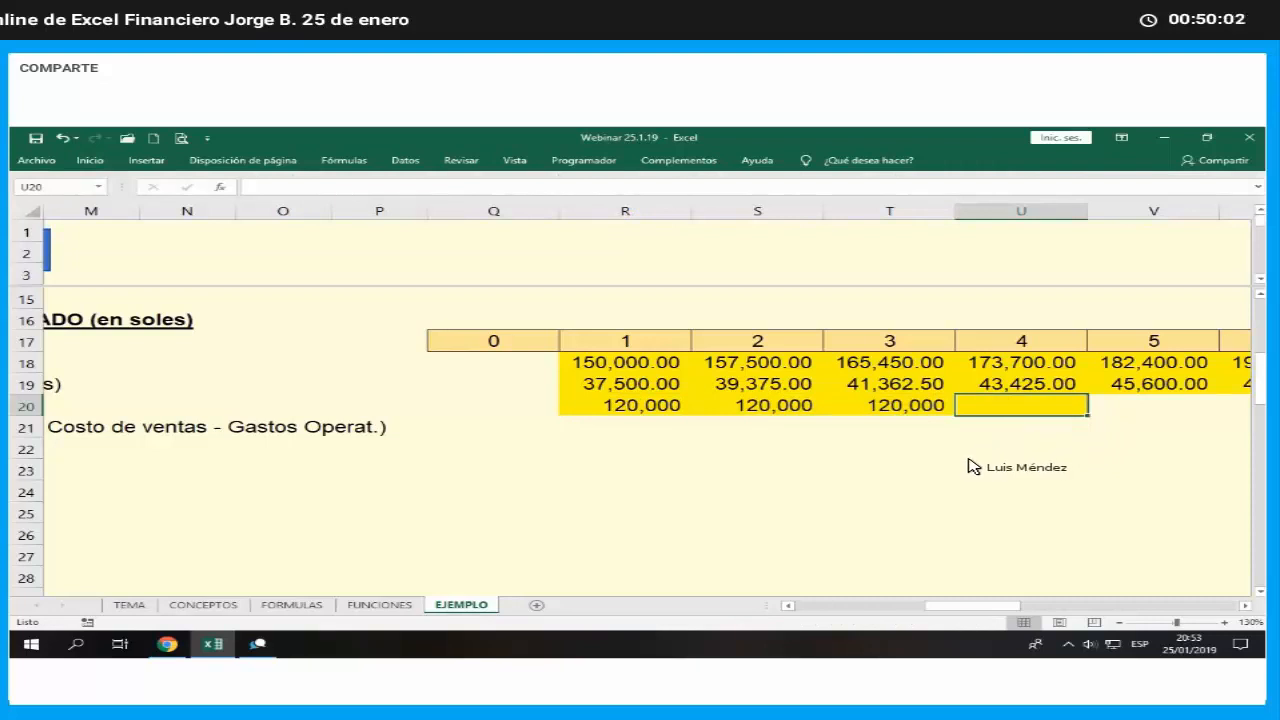
pyautogui.write('=')
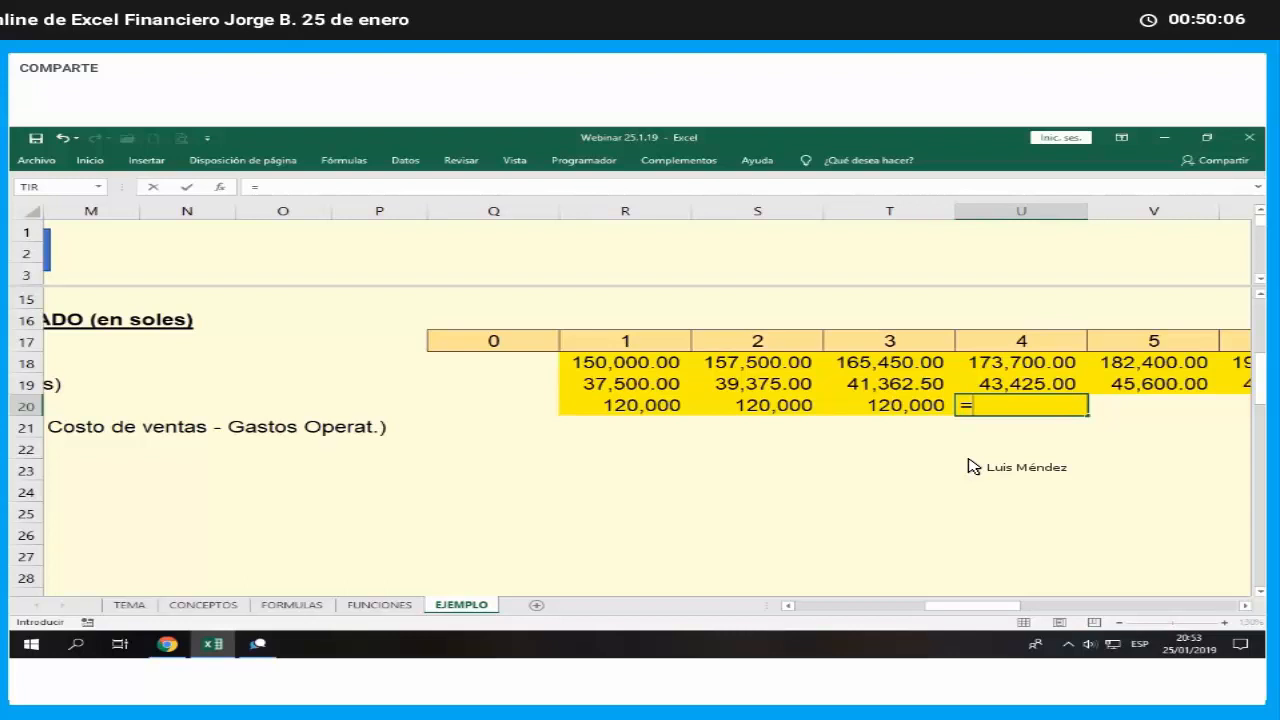
pyautogui.press('Left')
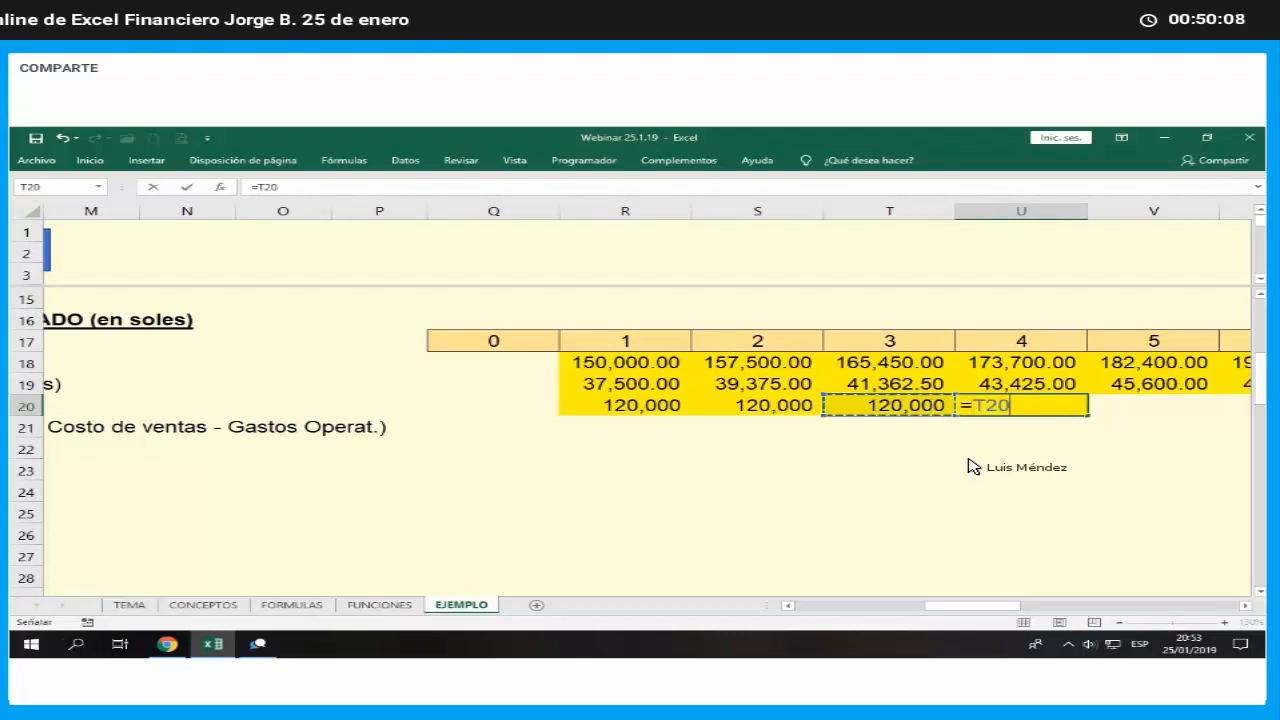
pyautogui.write('*')
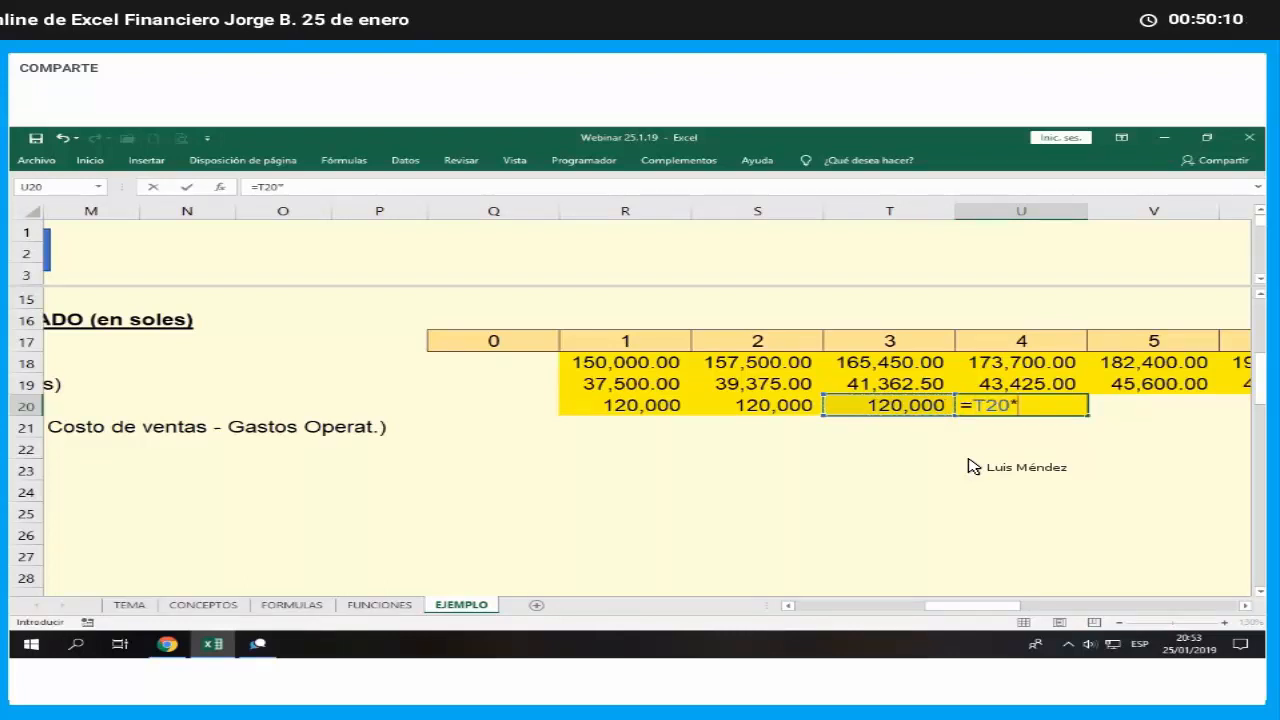
pyautogui.write('(1+')
pyautogui.press('Left')
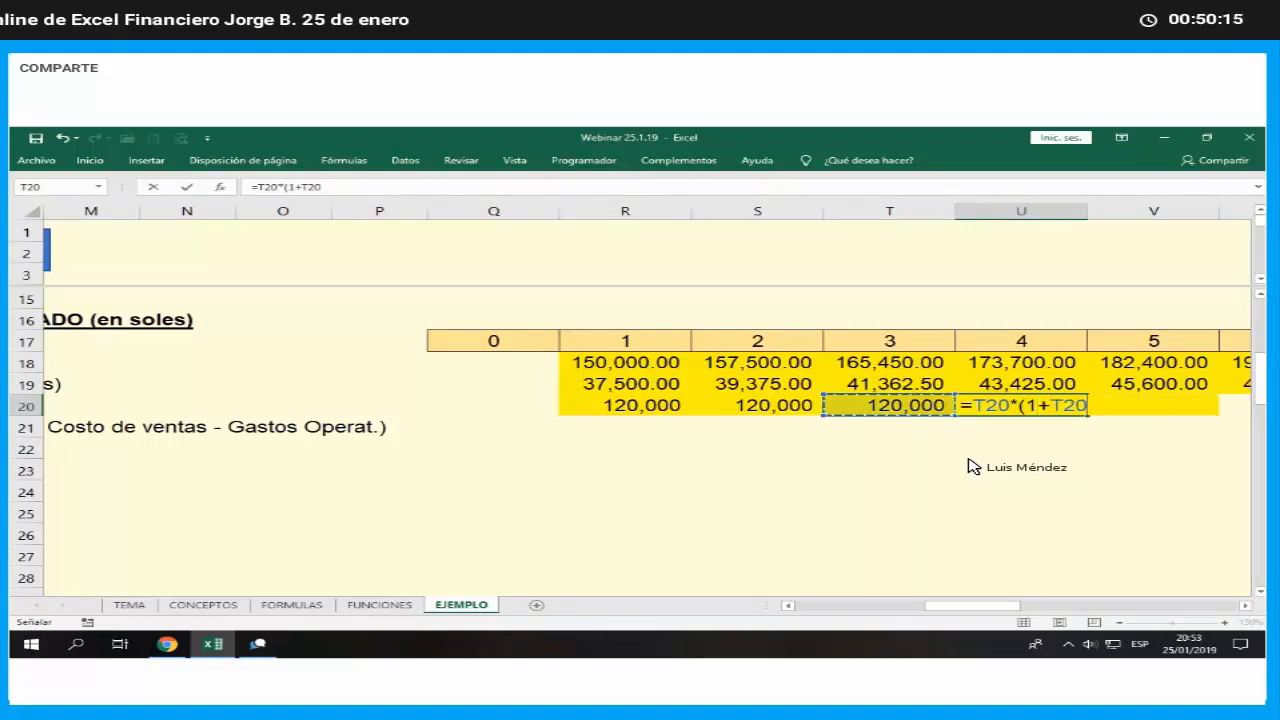
pyautogui.press('Left')
pyautogui.press('Left')
pyautogui.press('Left')
pyautogui.press('Left')
pyautogui.press('Left')
pyautogui.press('Left')
pyautogui.press('Left')
pyautogui.press('Left')
pyautogui.press('Left')
pyautogui.press('Left')
pyautogui.press('Left')
pyautogui.press('Left')
pyautogui.press('Left')
pyautogui.press('Left')
pyautogui.press('Left')
pyautogui.press('Left')
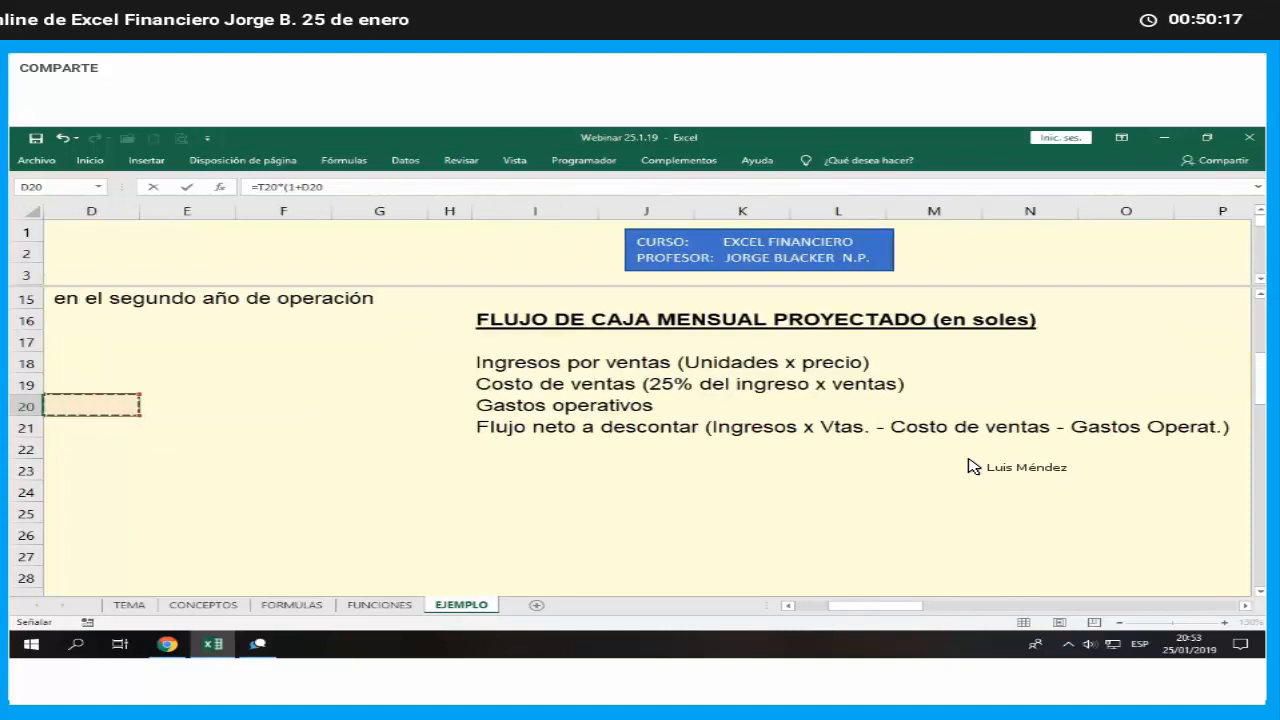
pyautogui.press('Left')
pyautogui.press('Down')
pyautogui.press('Down')
pyautogui.press('Down')
pyautogui.press('Down')
pyautogui.press('Down')
pyautogui.press('Down')
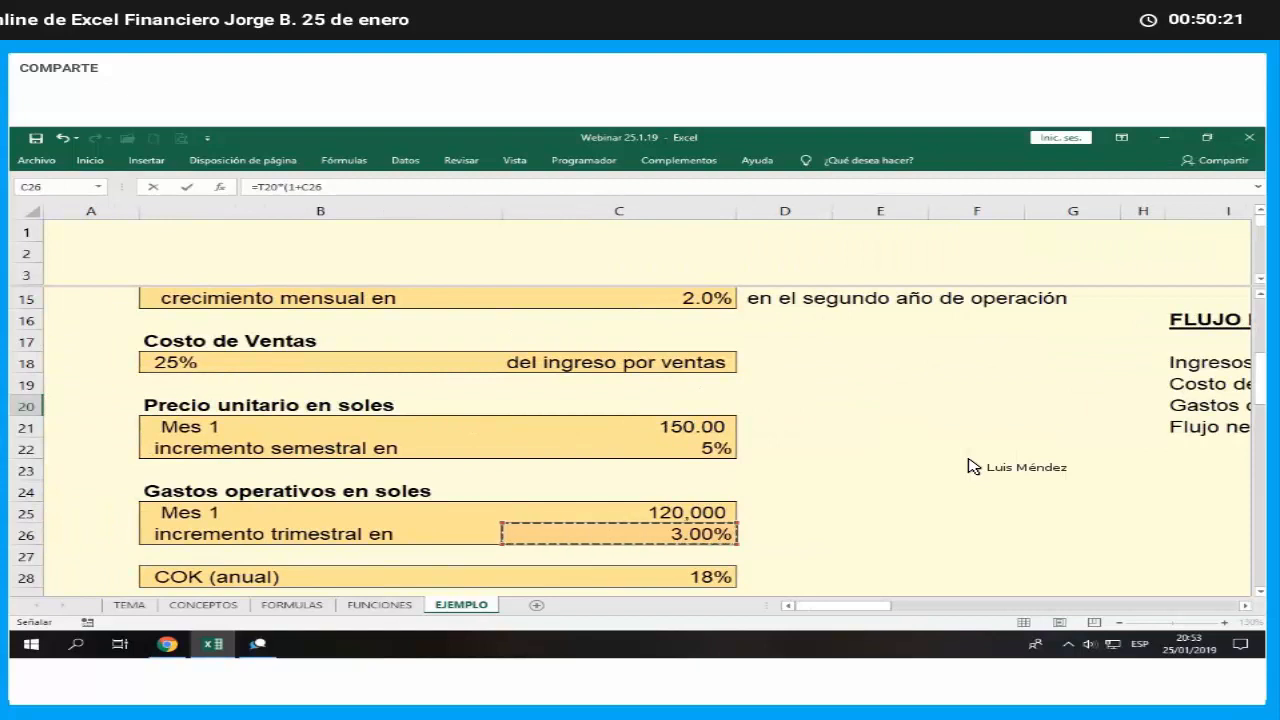
pyautogui.press('F4')
pyautogui.write(')')
pyautogui.hotkey('ctrl', 'Return')
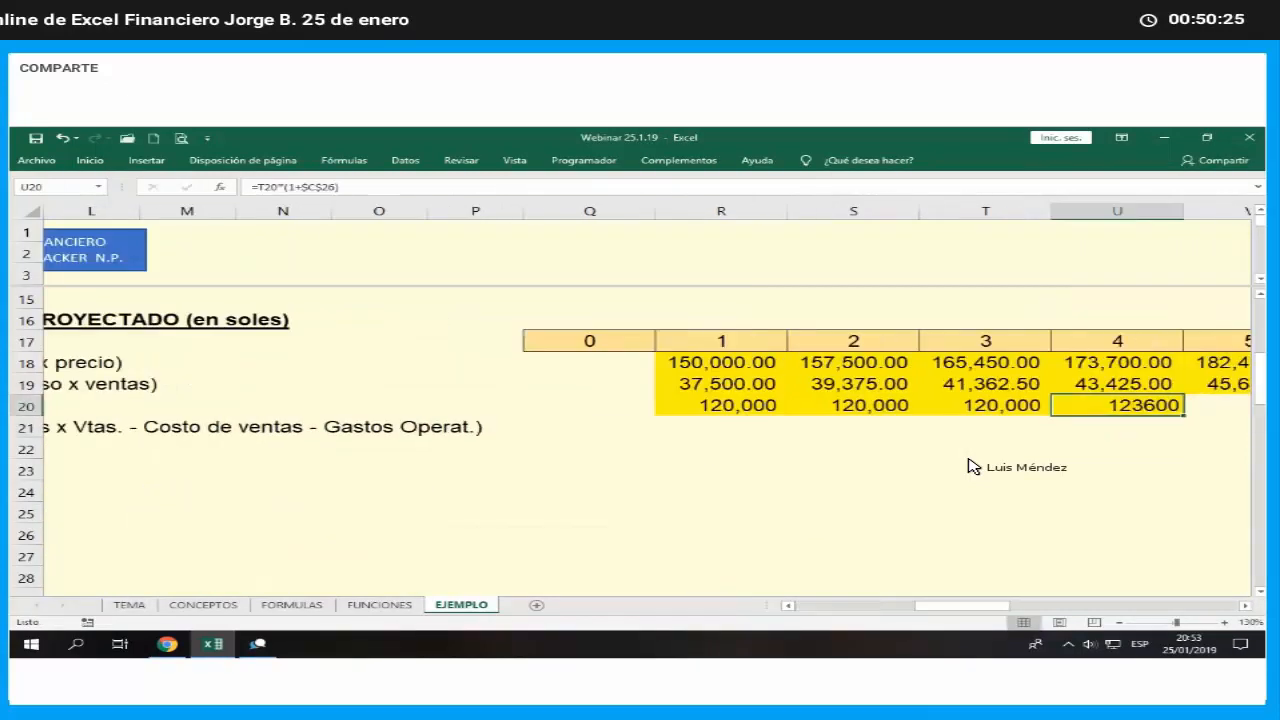
pyautogui.click(90, 160)
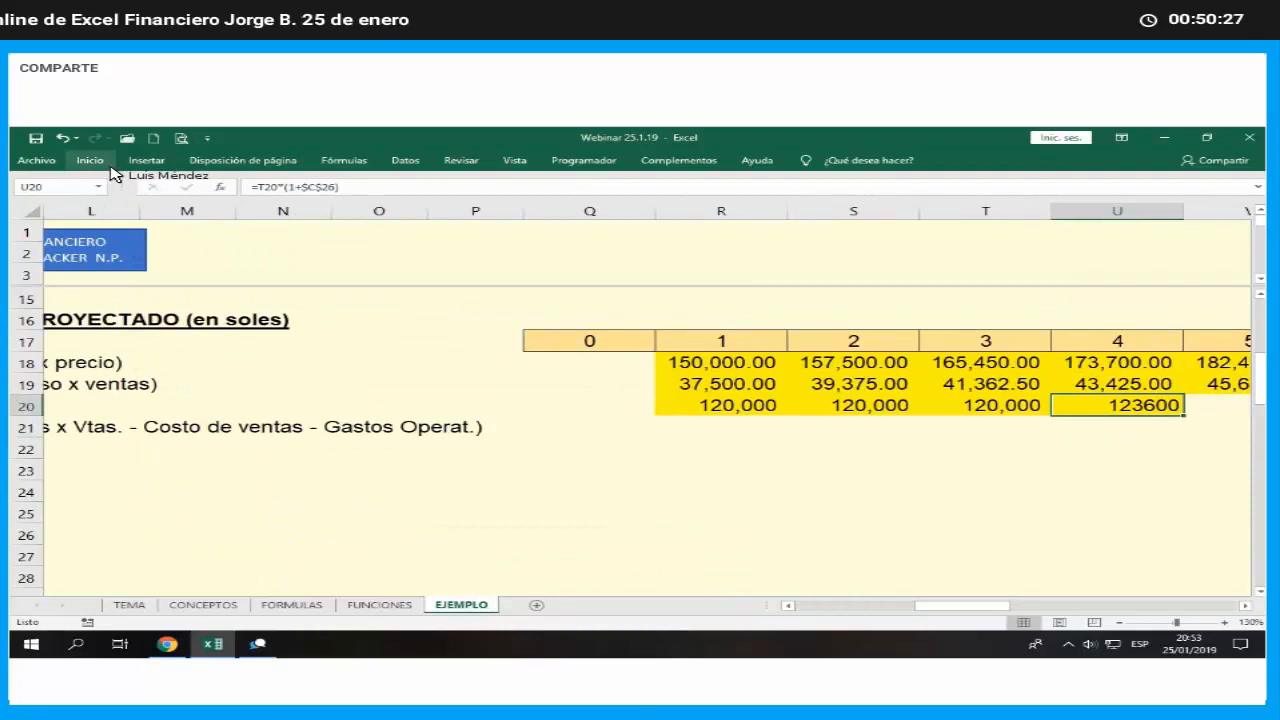
pyautogui.click(625, 208)
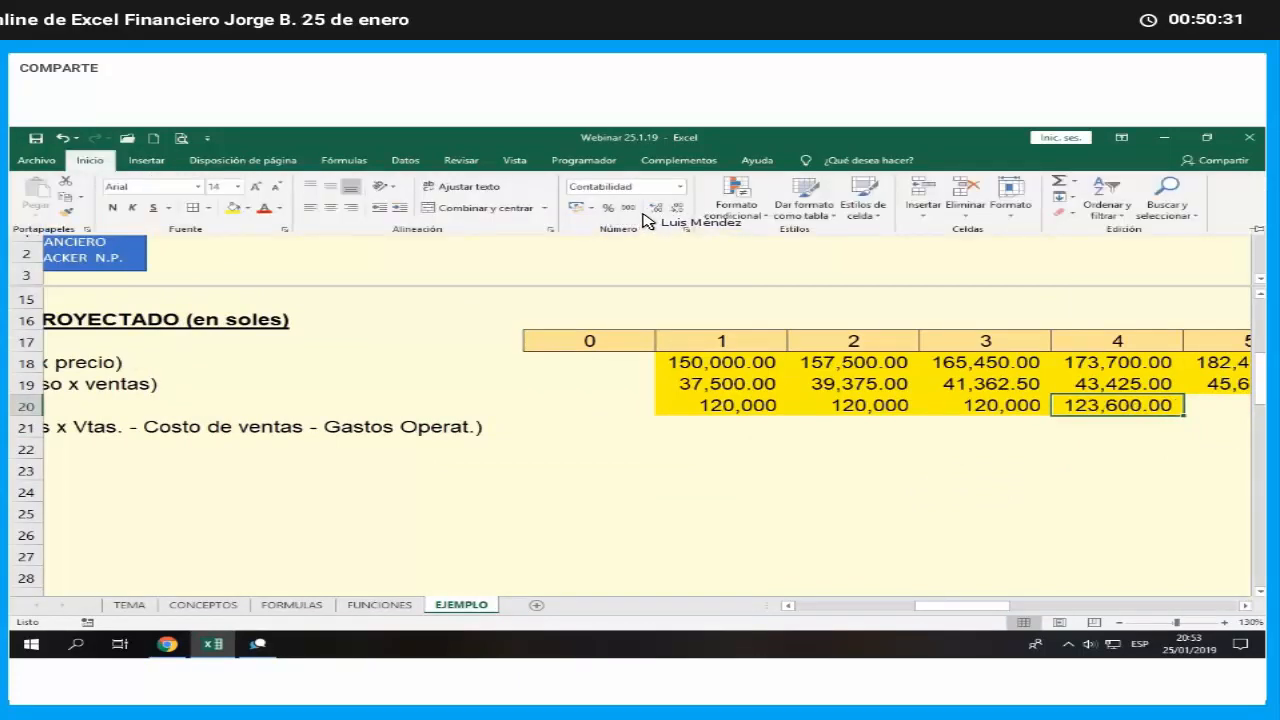
# - Round the month 4 operating expense formula in U20 to 1 decimal by wrapping it in REDONDEAR
pyautogui.press('F2')
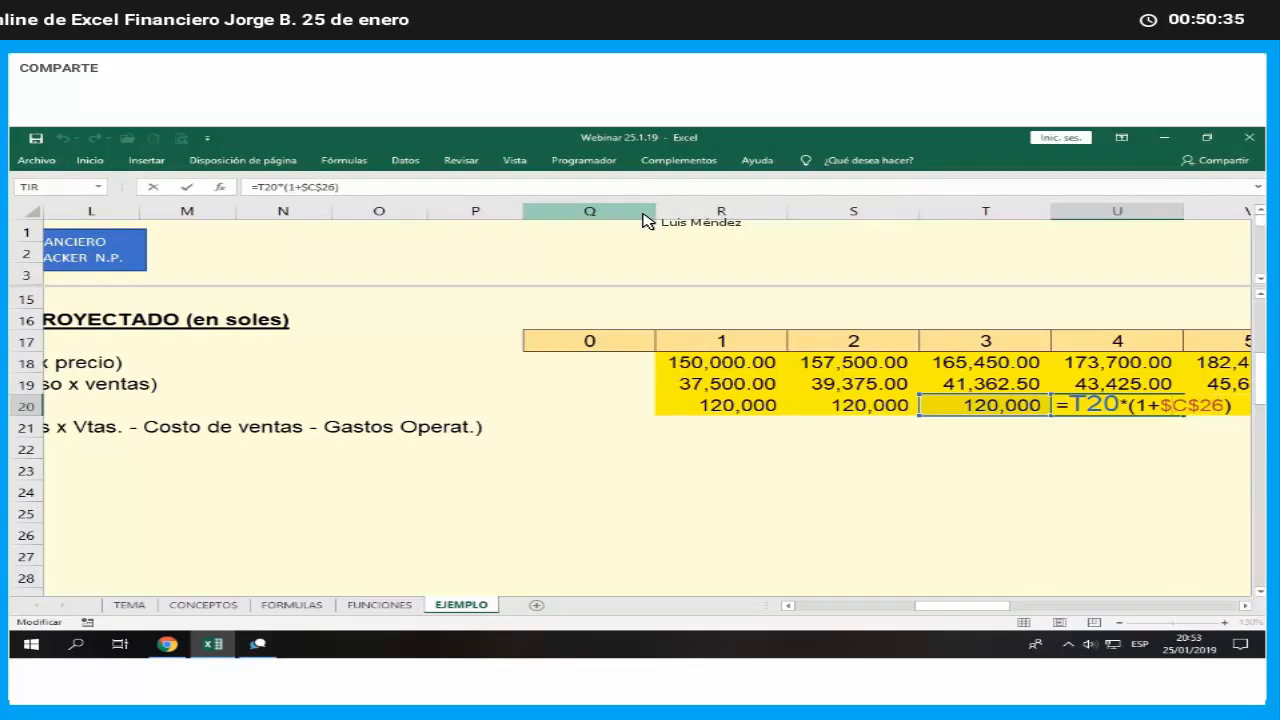
pyautogui.write('red')
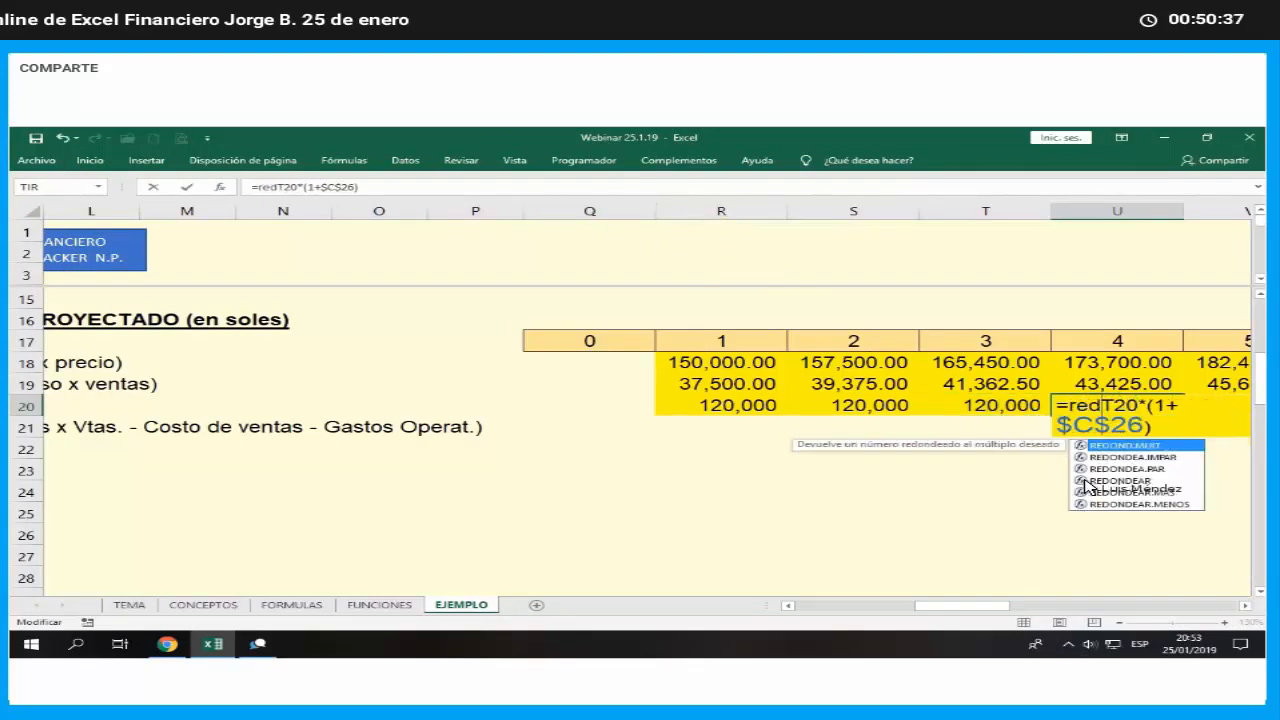
pyautogui.doubleClick(1086, 482)
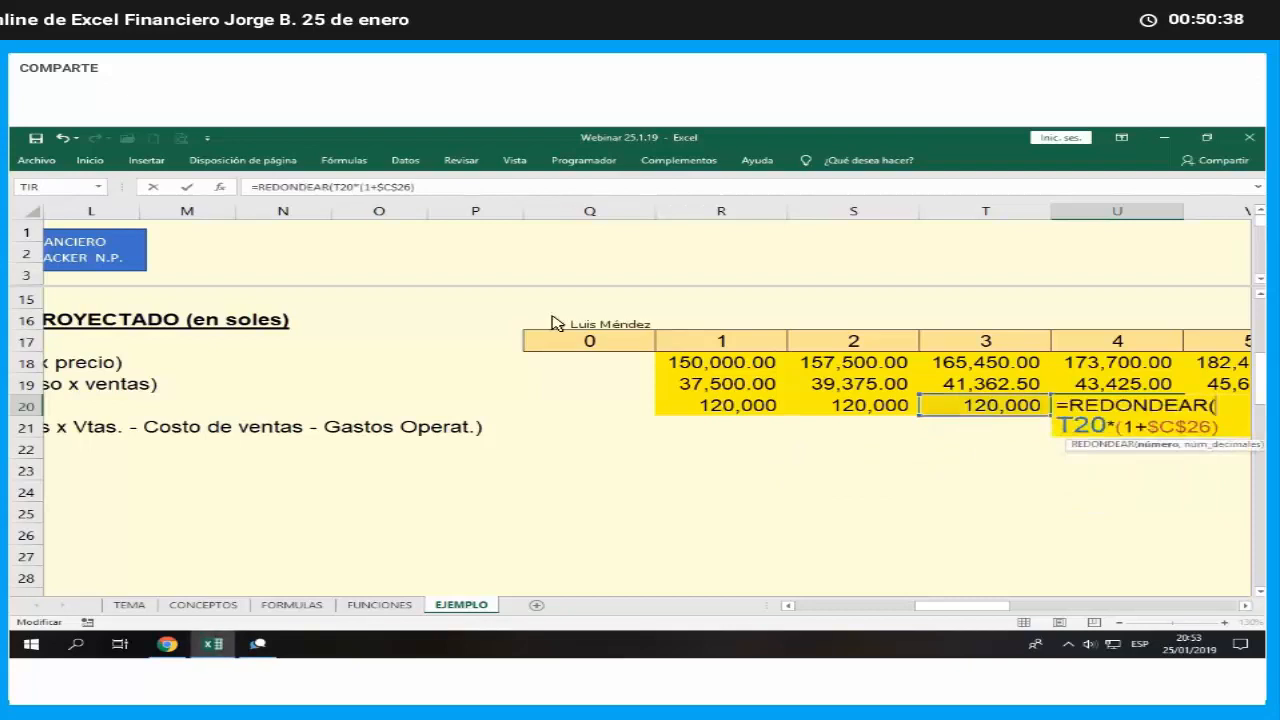
pyautogui.click(227, 190)
pyautogui.click(500, 438)
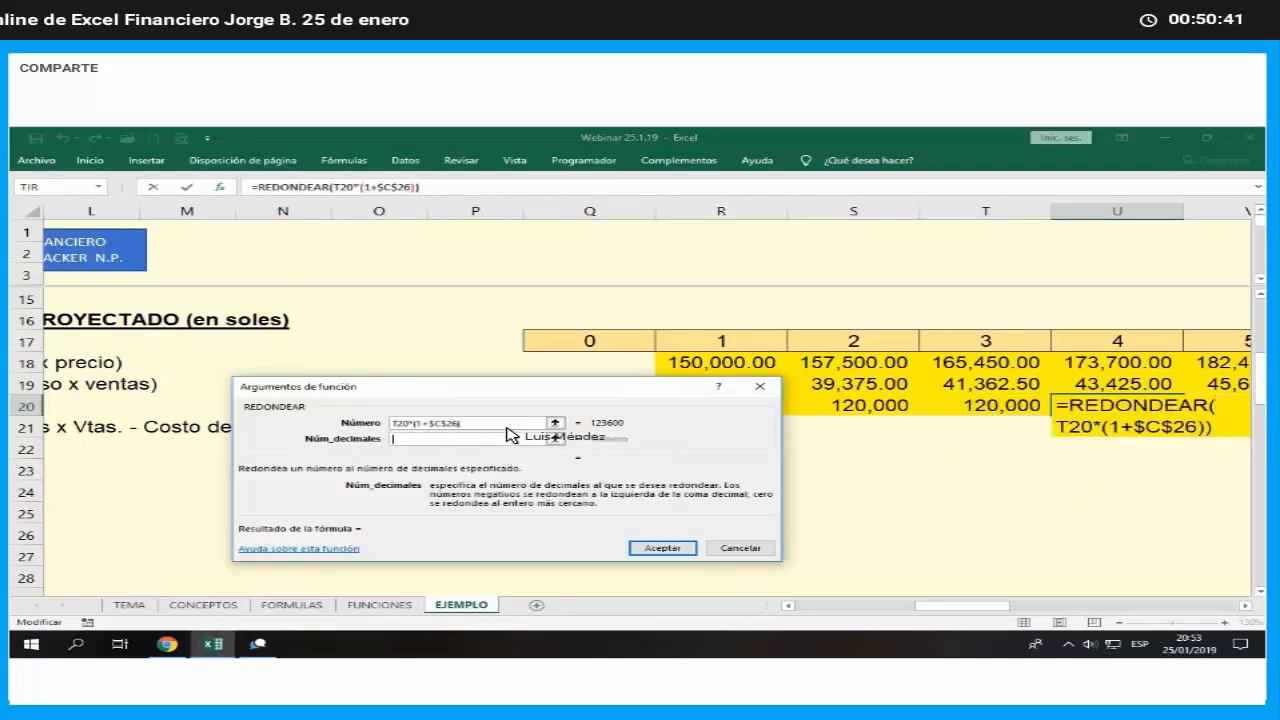
pyautogui.write('1')
pyautogui.press('Return')
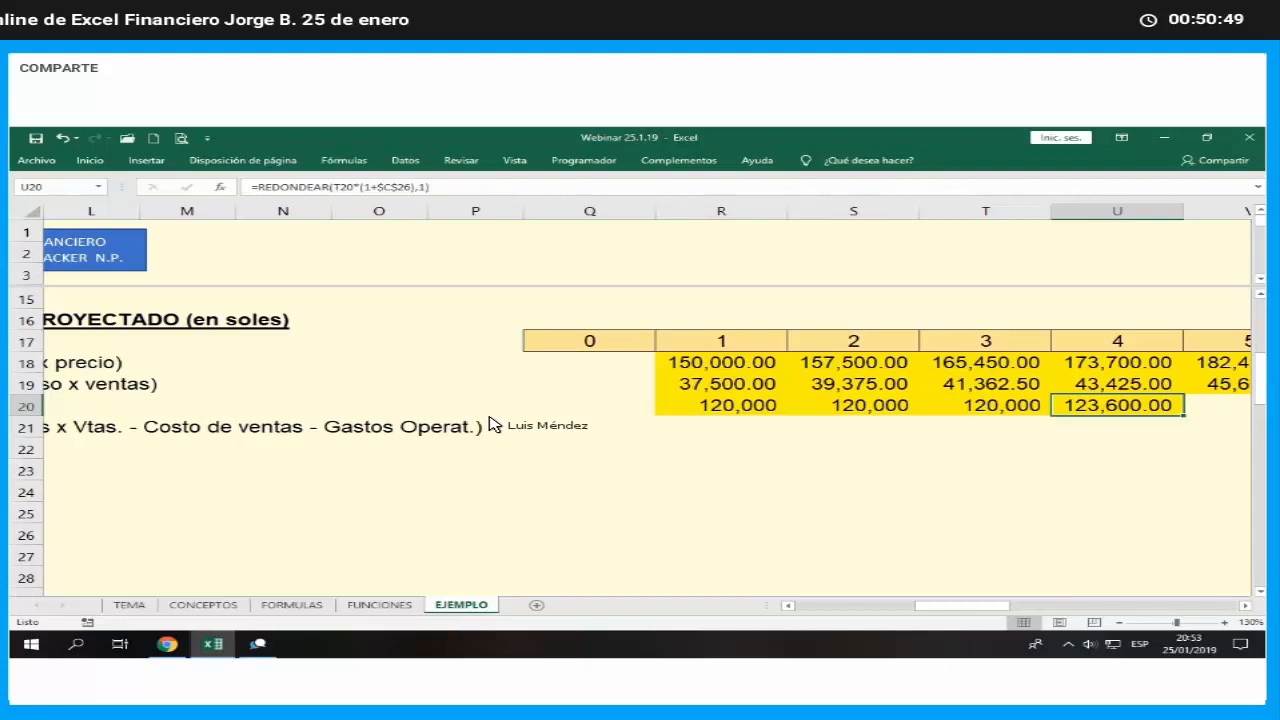
# - Set month 5 operating expenses in V20 equal to the month 4 amount in U20
pyautogui.press('Right')
pyautogui.press('Right')
pyautogui.press('Right')
pyautogui.press('Left')
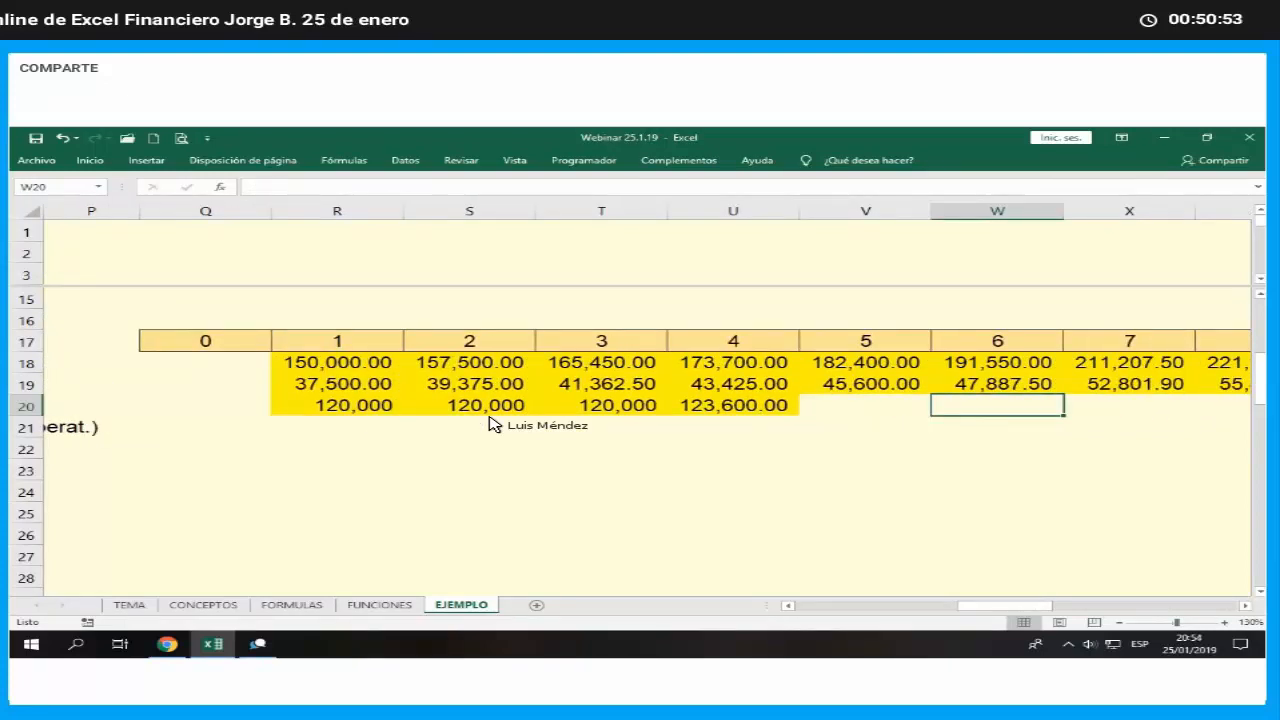
pyautogui.press('Left')
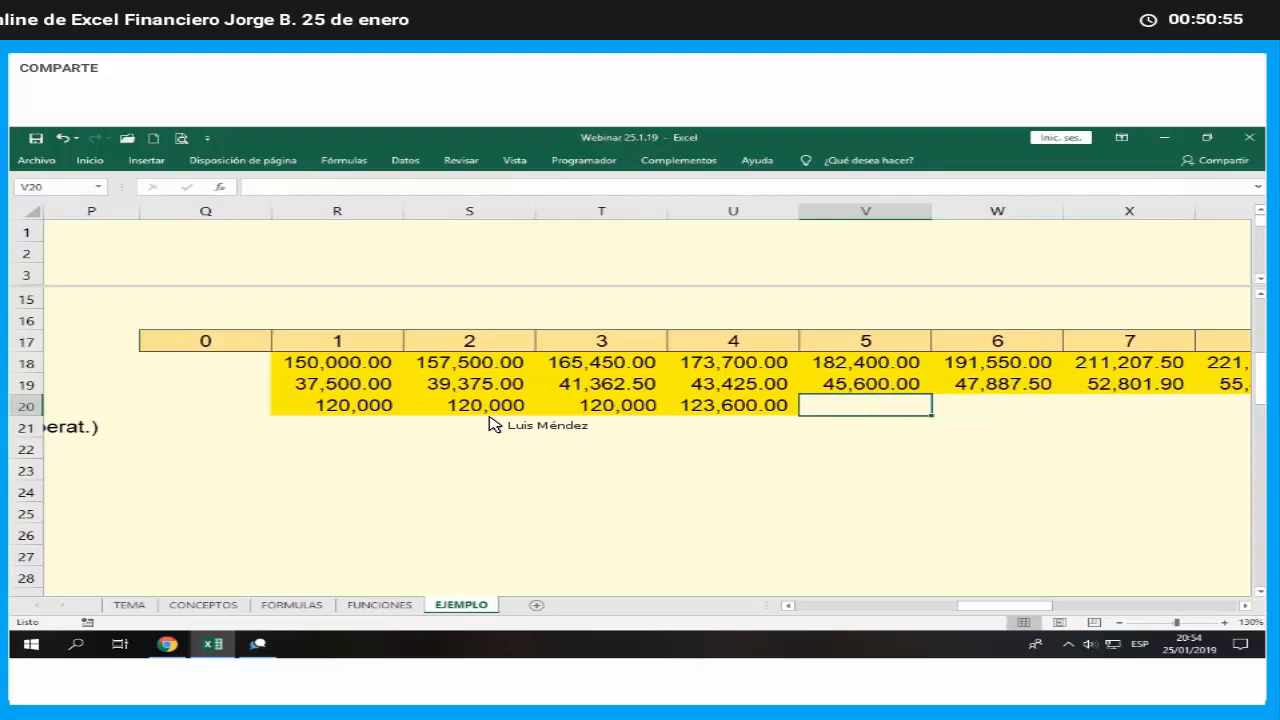
pyautogui.write('=')
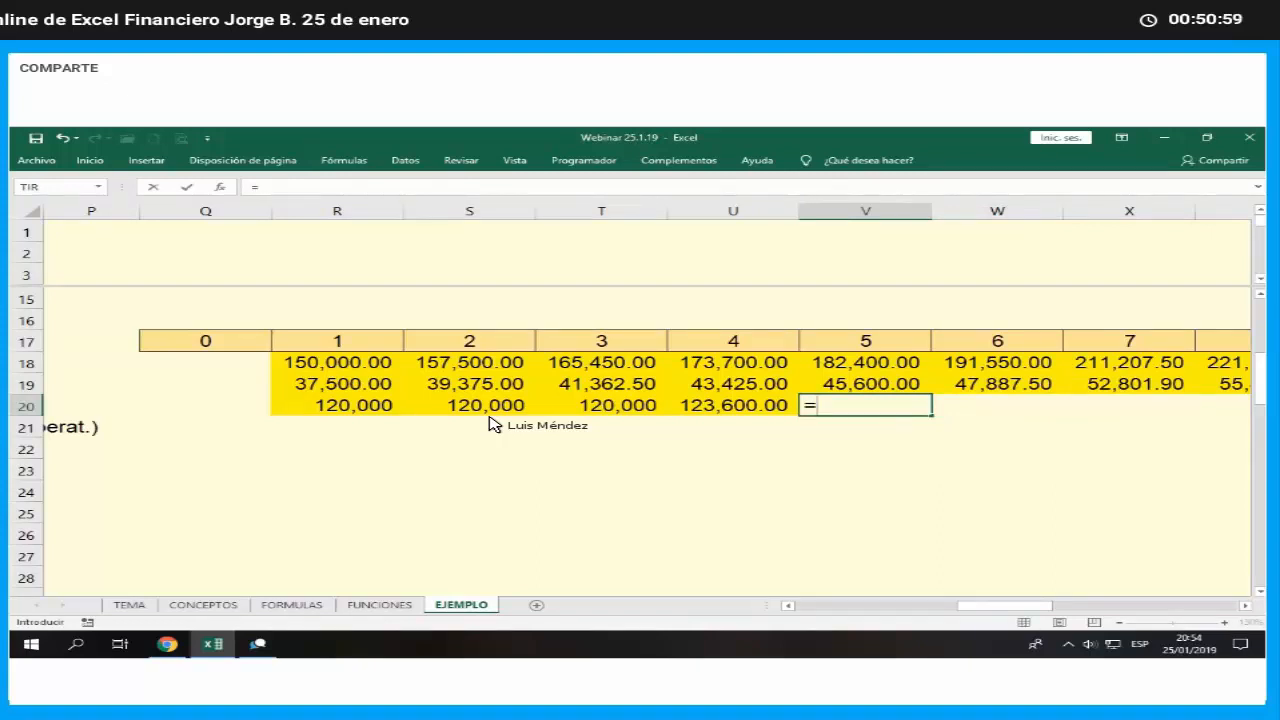
pyautogui.press('Left')
pyautogui.press('Return')
# - Set month 6 operating expenses in W20 equal to the month 5 amount in V20
pyautogui.press('Up')
pyautogui.press('Right')
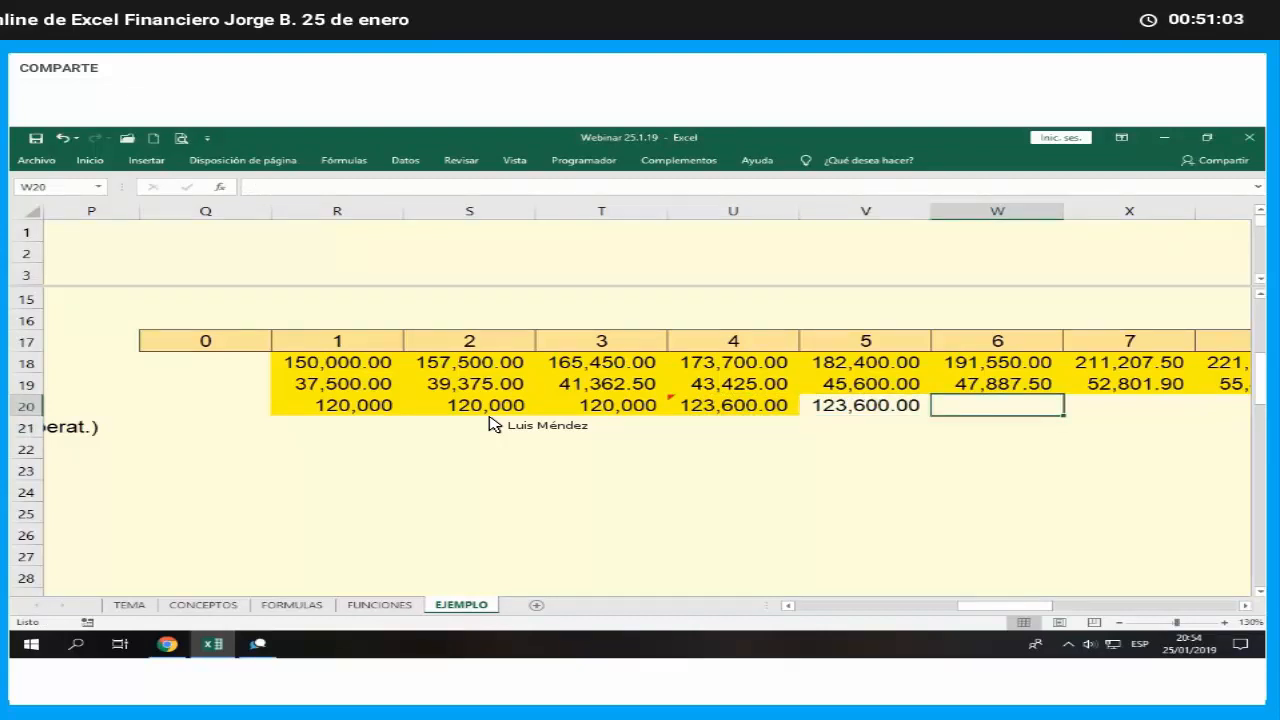
pyautogui.write('=')
pyautogui.press('Left')
pyautogui.press('Return')
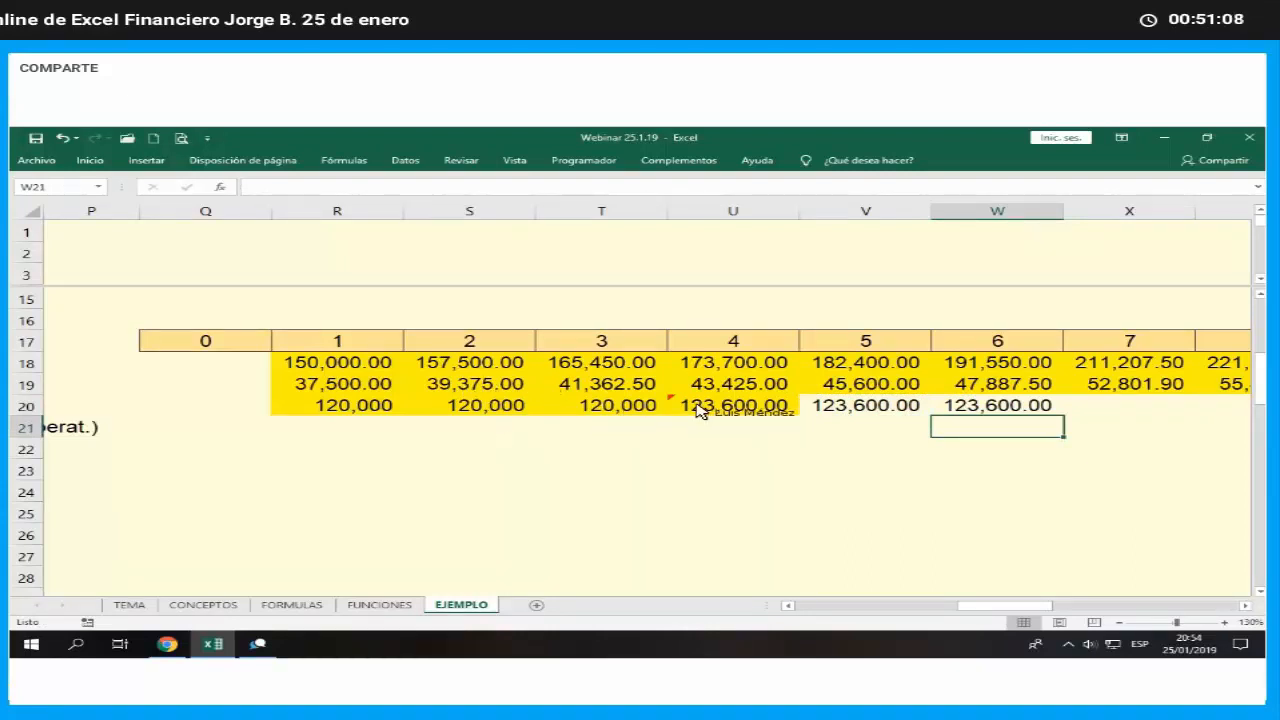
# - Shade the month 5 and month 6 operating expense cells, V20:W20, in yellow
pyautogui.click(870, 410)
pyautogui.moveTo(937, 410); pyautogui.dragTo(995, 408)
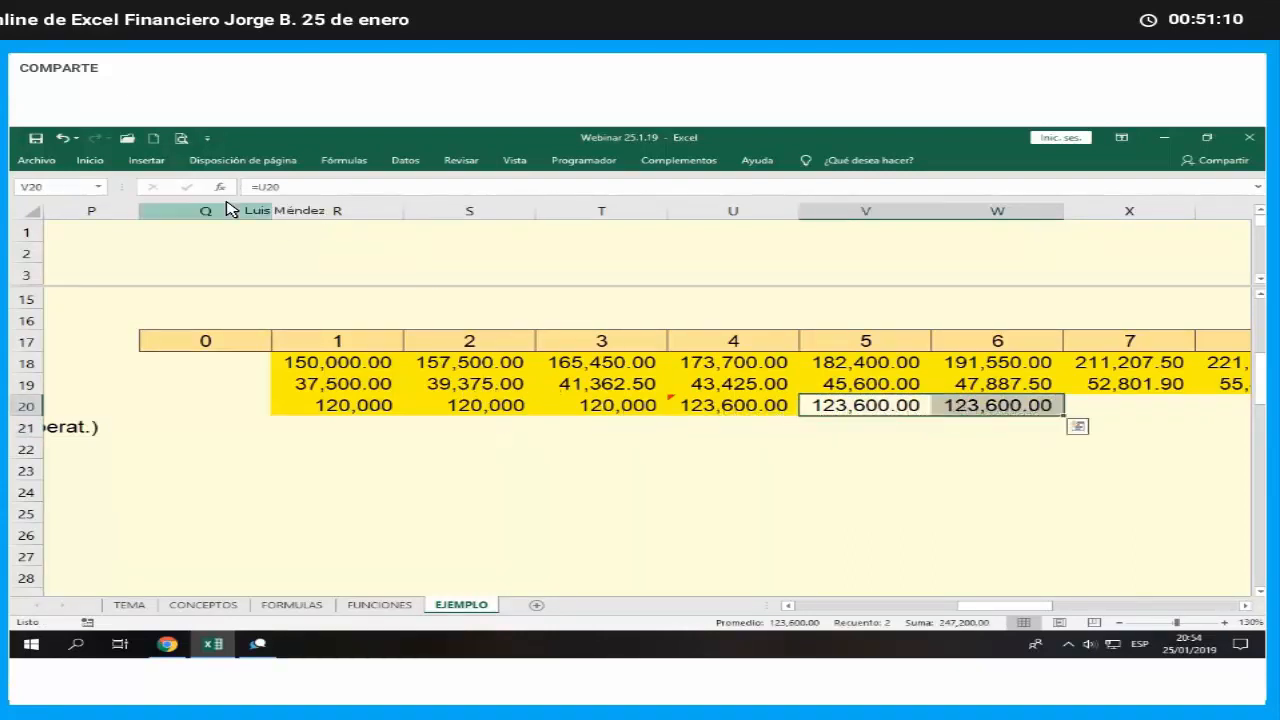
pyautogui.click(90, 160)
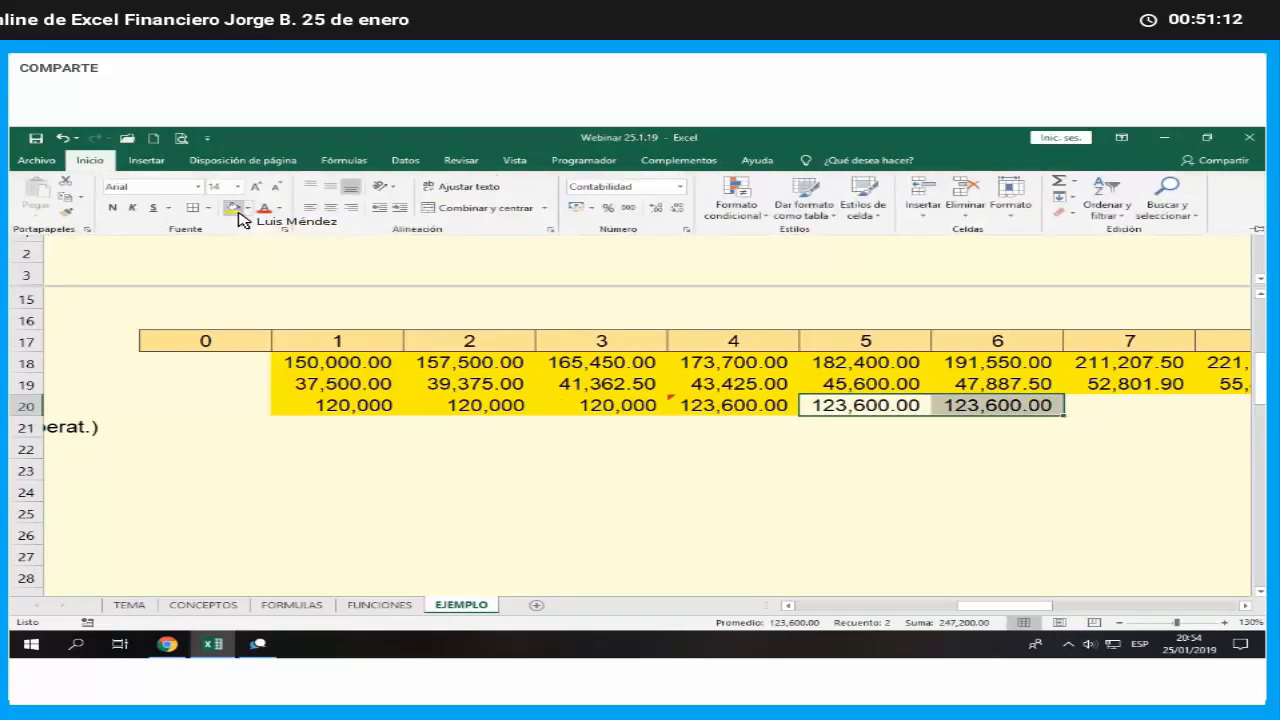
pyautogui.click(235, 209)
pyautogui.moveTo(872, 457); pyautogui.dragTo(876, 463)
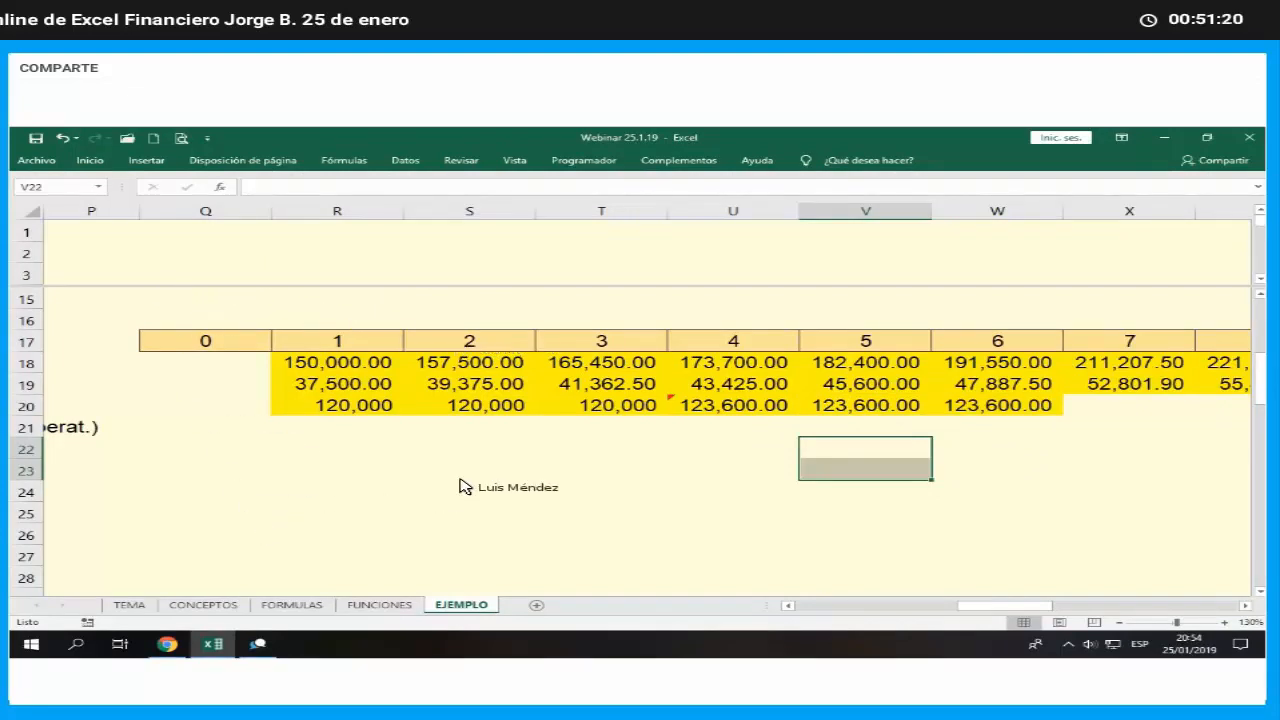
# - Fill the three-month operating expense pattern in U20:W20 across the row through month 24 in AO20
pyautogui.moveTo(700, 405); pyautogui.dragTo(1000, 410)
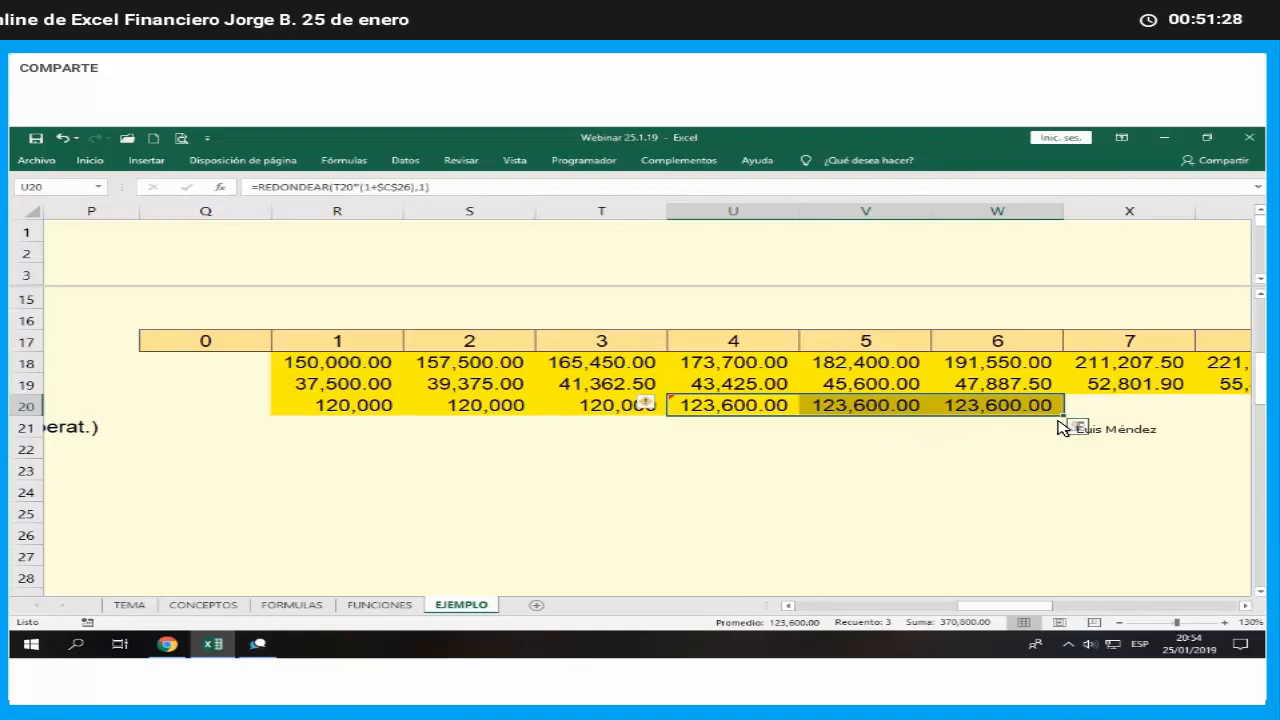
pyautogui.moveTo(1062, 415); pyautogui.dragTo(1062, 416)
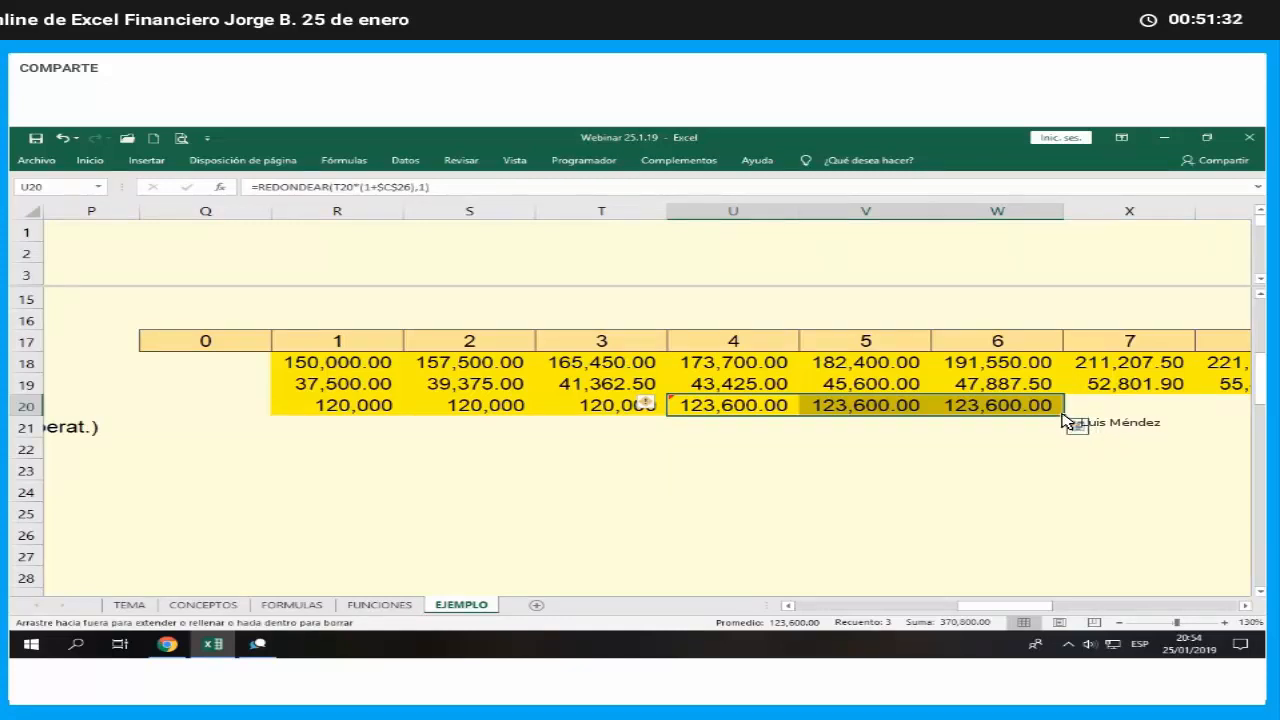
pyautogui.moveTo(1065, 420); pyautogui.dragTo(1124, 447)
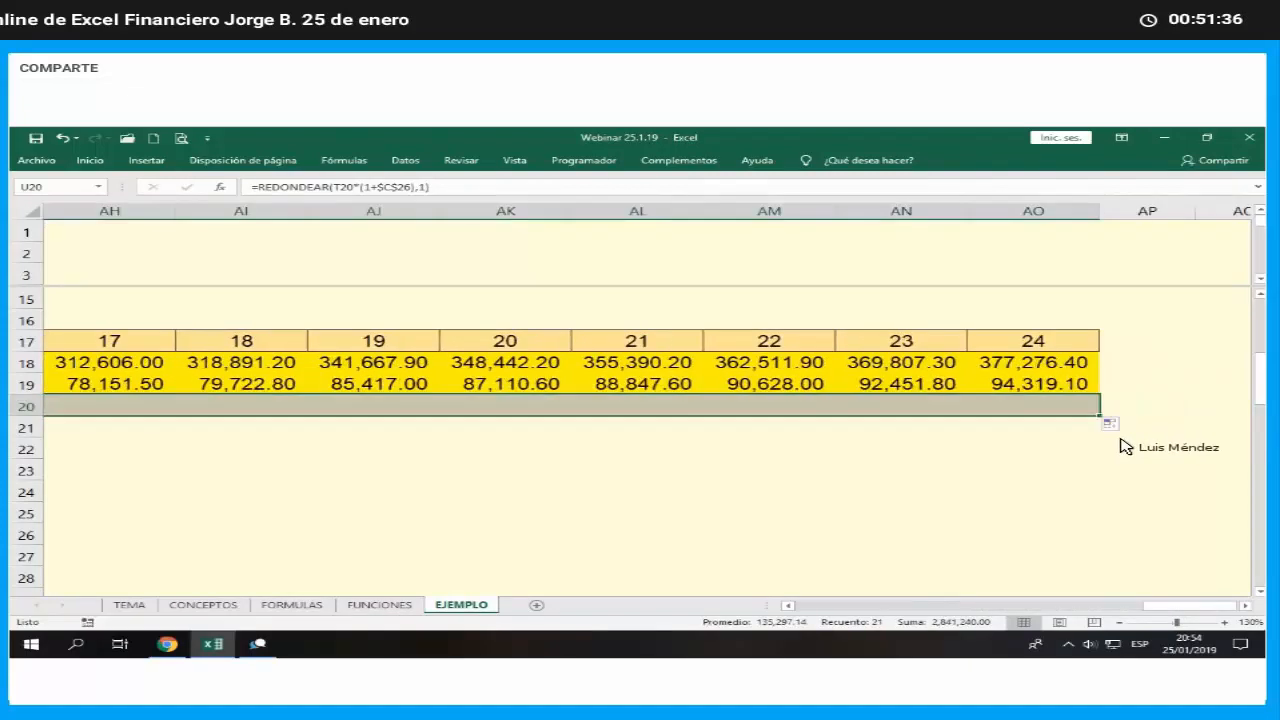
pyautogui.click(1052, 432)
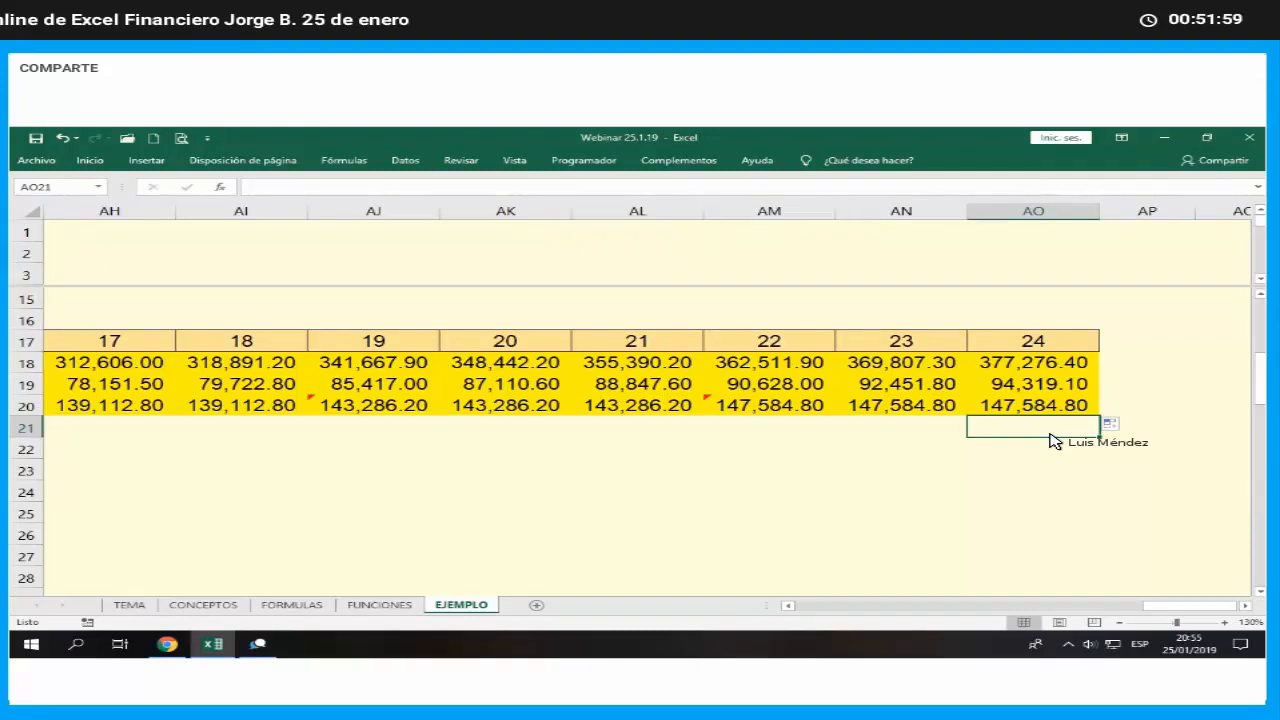
# - Calculate the month 1 net flow in R21 as sales income minus cost of sales minus operating expenses, =R18-R19-R20
pyautogui.press('Left')
pyautogui.press('Left')
pyautogui.press('Left')
pyautogui.press('Left')
pyautogui.press('Left')
pyautogui.press('Left')
pyautogui.press('Left')
pyautogui.press('Left')
pyautogui.press('Left')
pyautogui.press('Left')
pyautogui.press('Left')
pyautogui.press('Left')
pyautogui.press('Left')
pyautogui.press('Left')
pyautogui.press('Left')
pyautogui.press('Left')
pyautogui.press('Left')
pyautogui.press('Left')
pyautogui.press('Left')
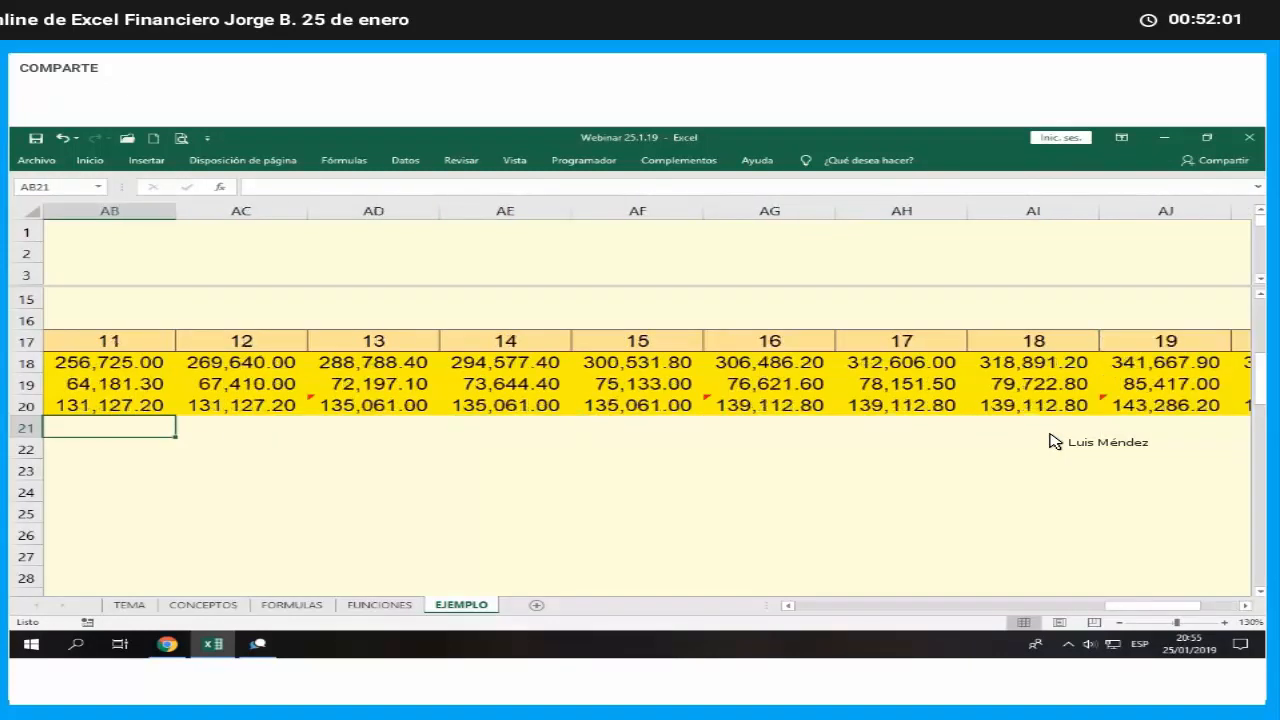
pyautogui.press('Left')
pyautogui.press('Left')
pyautogui.press('Left')
pyautogui.press('Left')
pyautogui.press('Left')
pyautogui.press('Left')
pyautogui.press('Left')
pyautogui.press('Left')
pyautogui.press('Left')
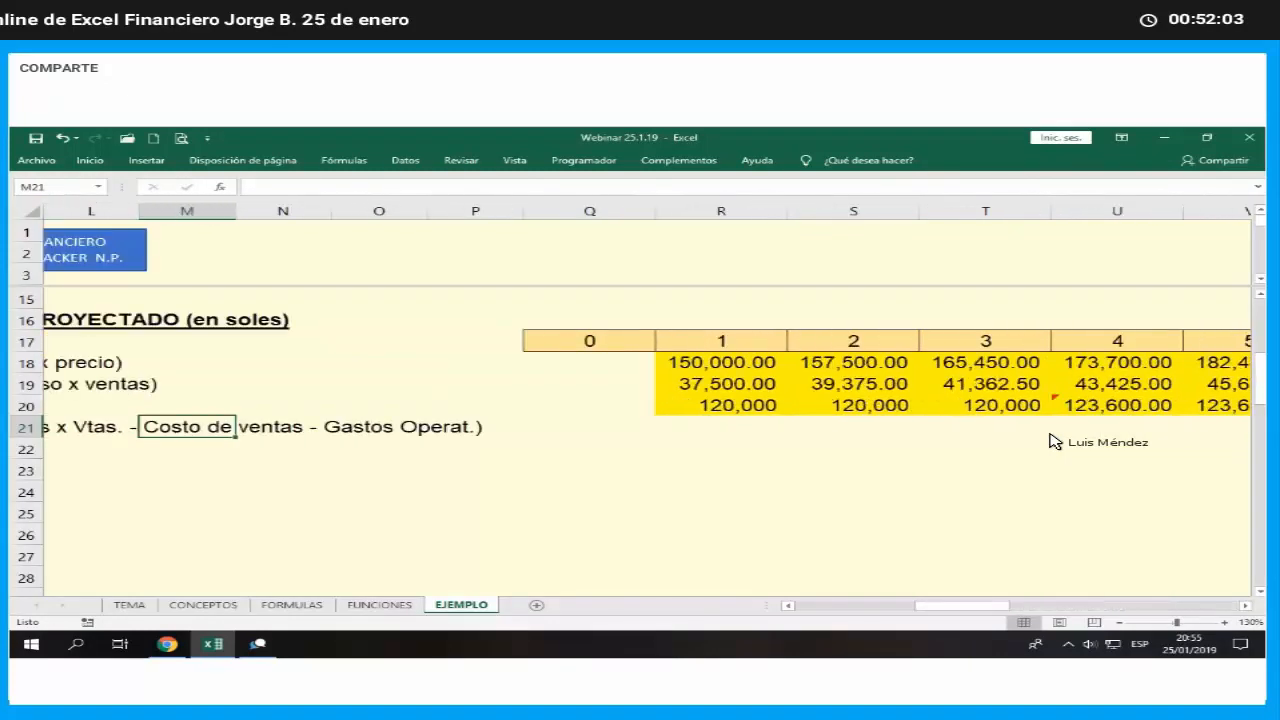
pyautogui.press('Left')
pyautogui.press('Left')
pyautogui.press('Right')
pyautogui.press('Right')
pyautogui.press('Right')
pyautogui.press('Right')
pyautogui.press('Right')
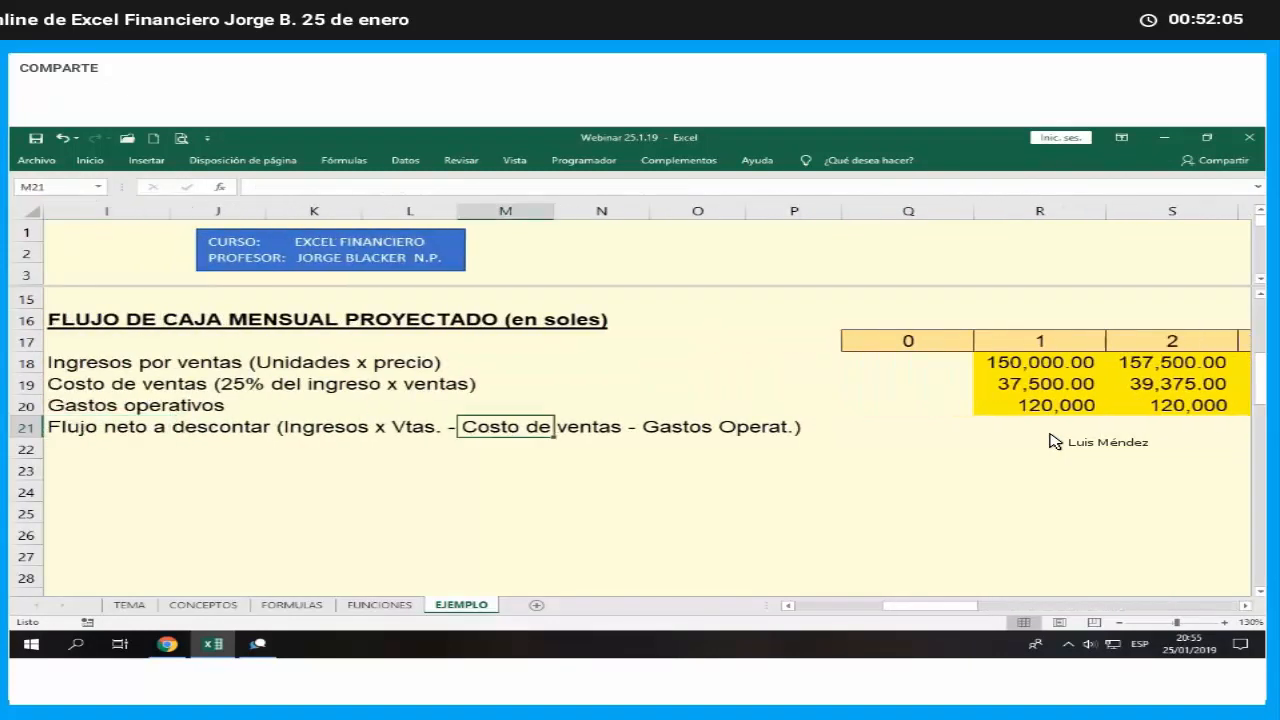
pyautogui.press('Right')
pyautogui.press('Right')
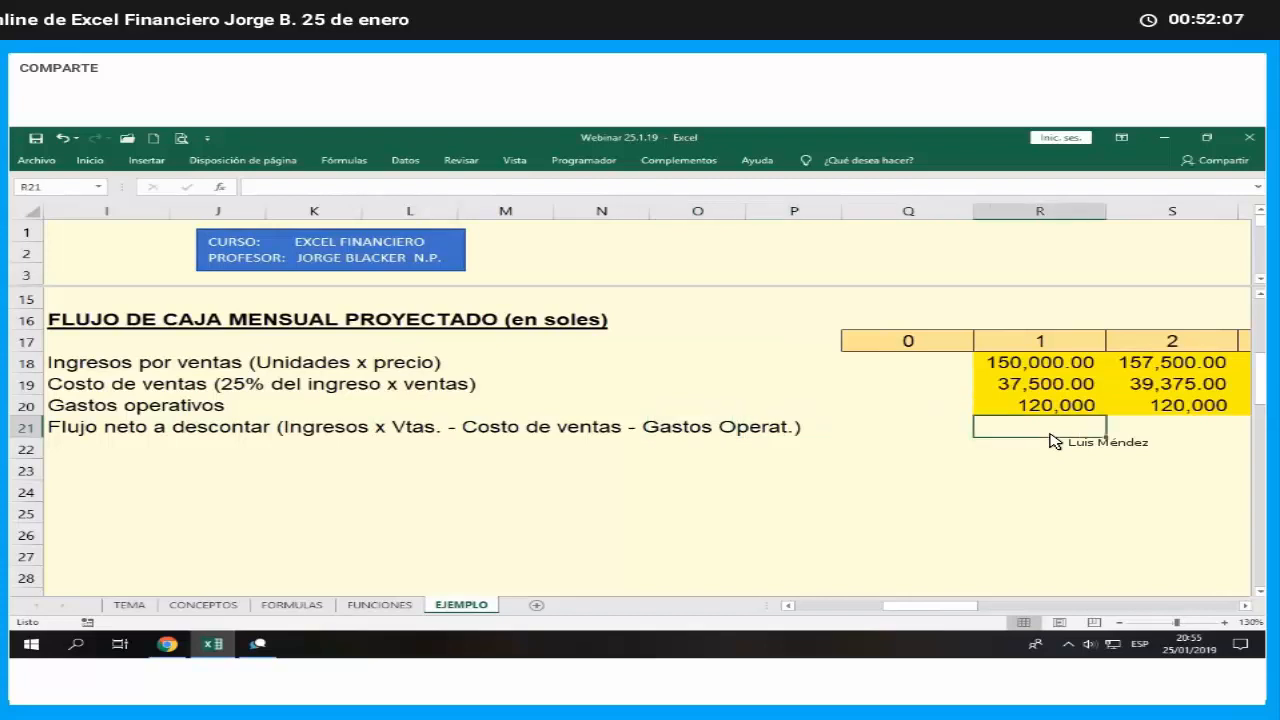
pyautogui.write('=')
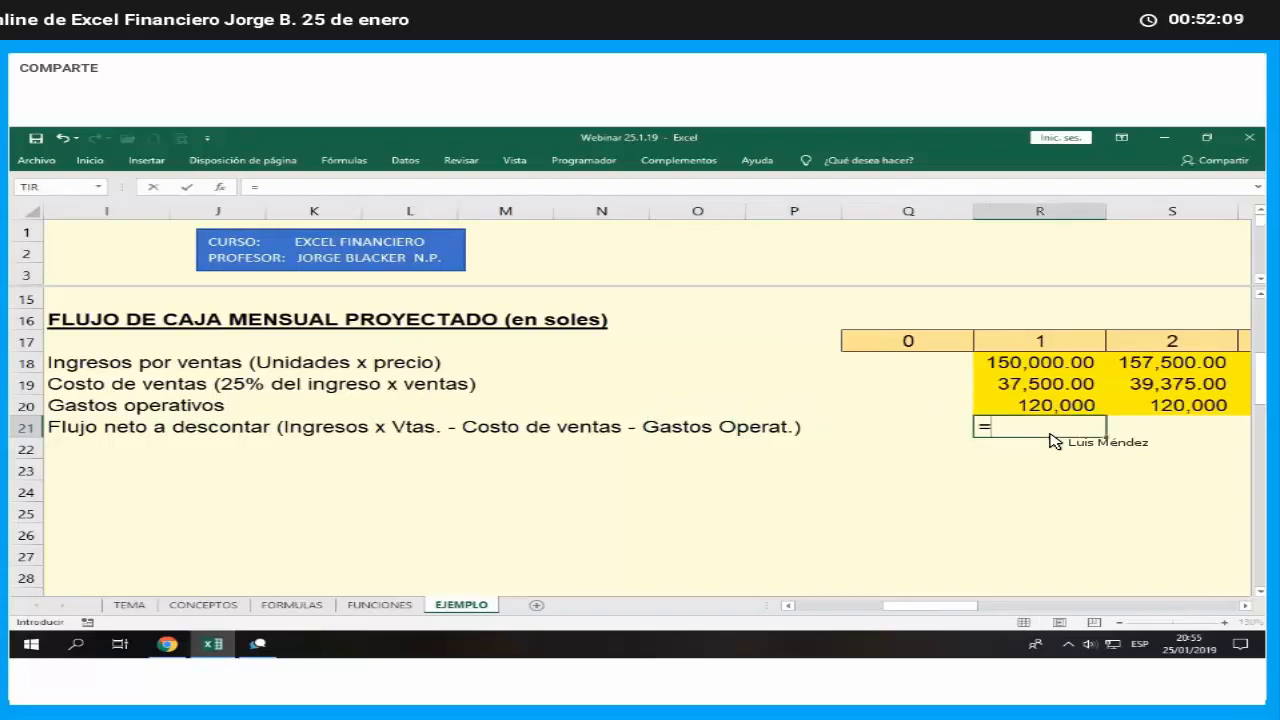
pyautogui.press('Up')
pyautogui.press('Up')
pyautogui.press('Up')
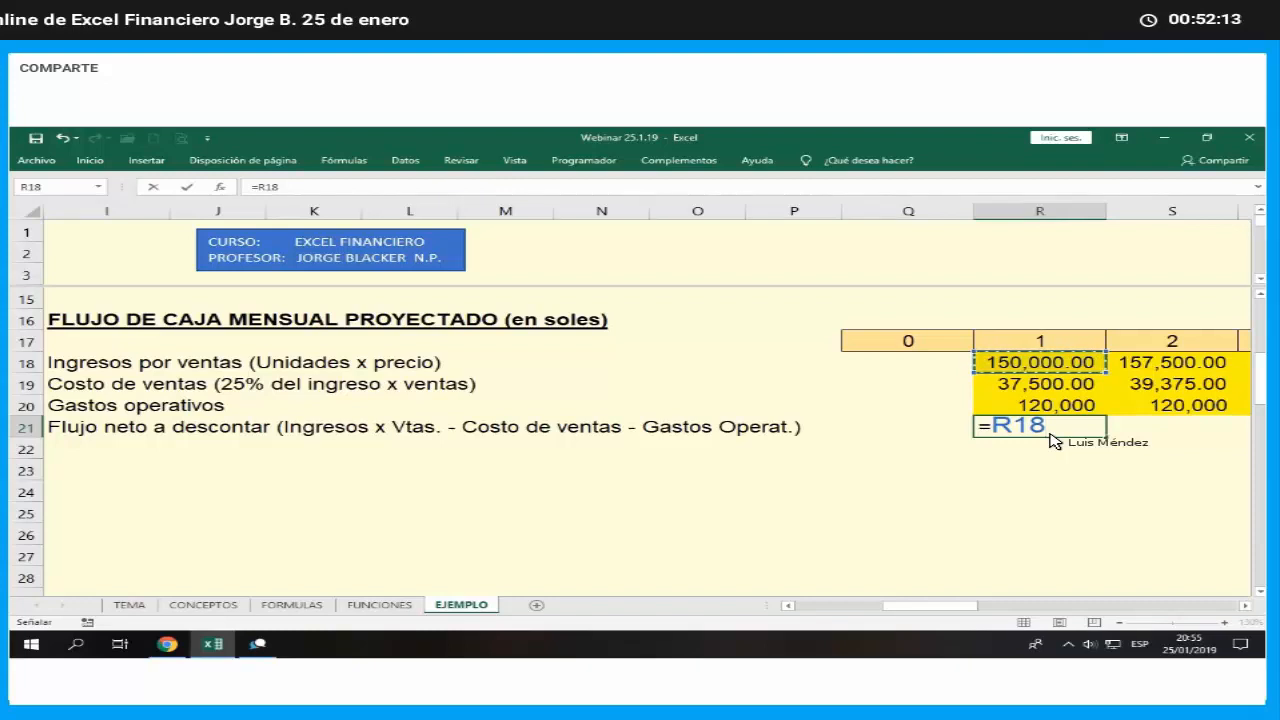
pyautogui.write('-')
pyautogui.press('Up')
pyautogui.press('Up')
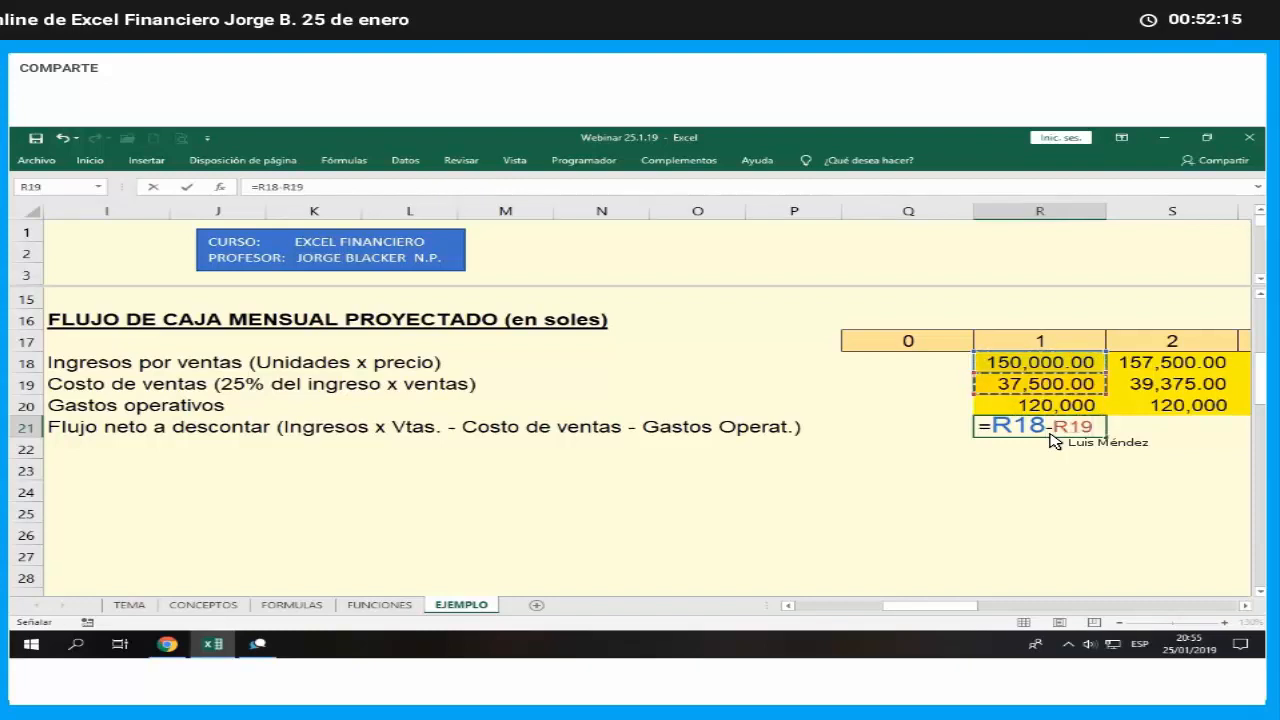
pyautogui.write('-')
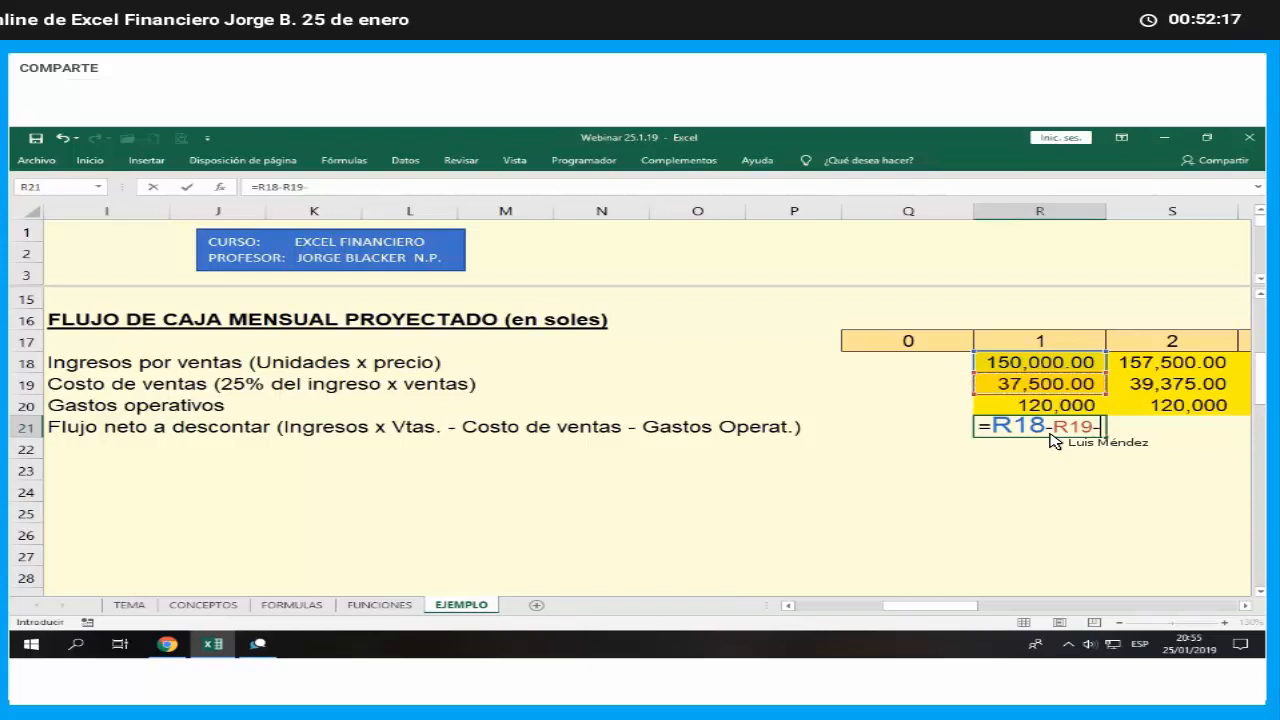
pyautogui.press('Up')
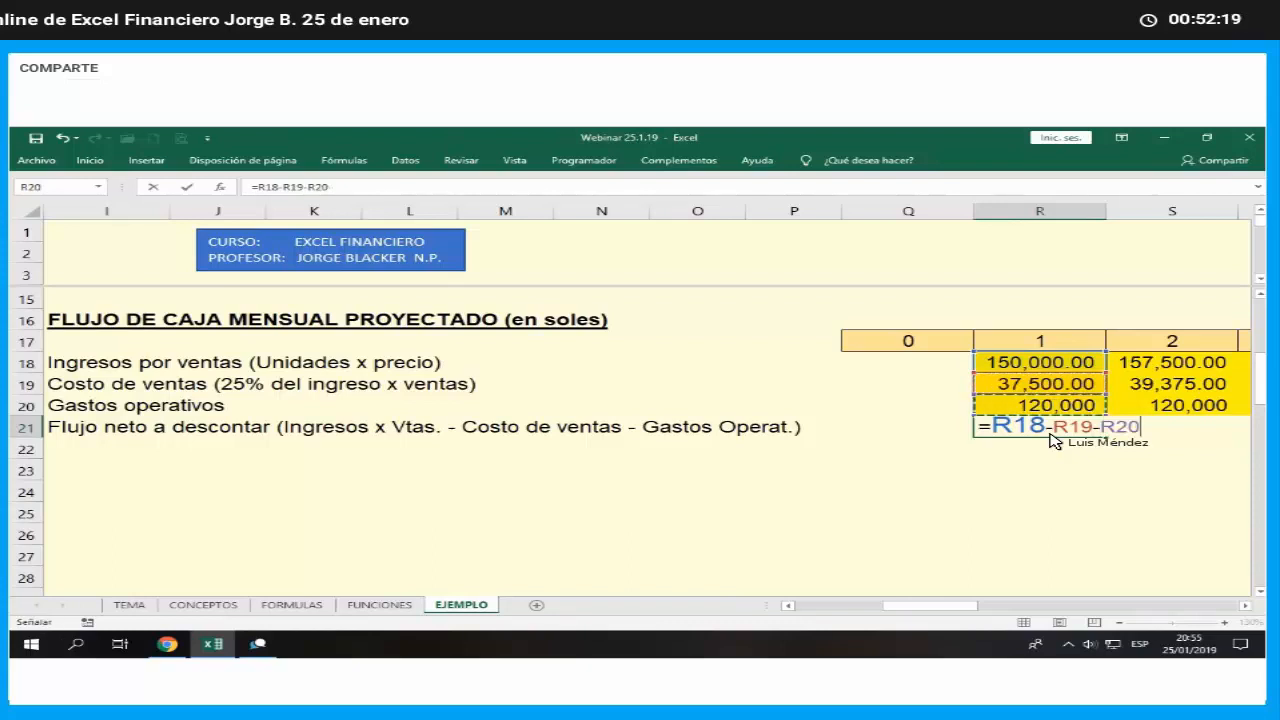
pyautogui.press('Return')
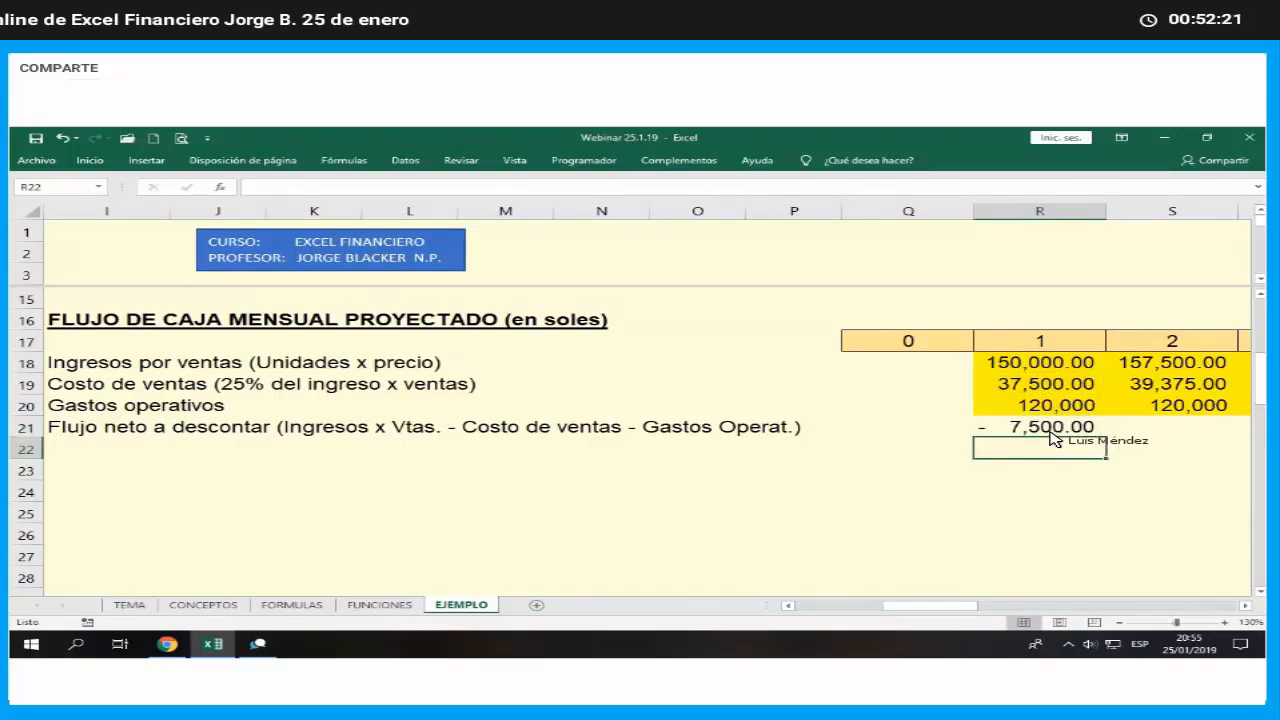
# - Shade the month 1 net flow cell, R21, in yellow
pyautogui.press('Up')
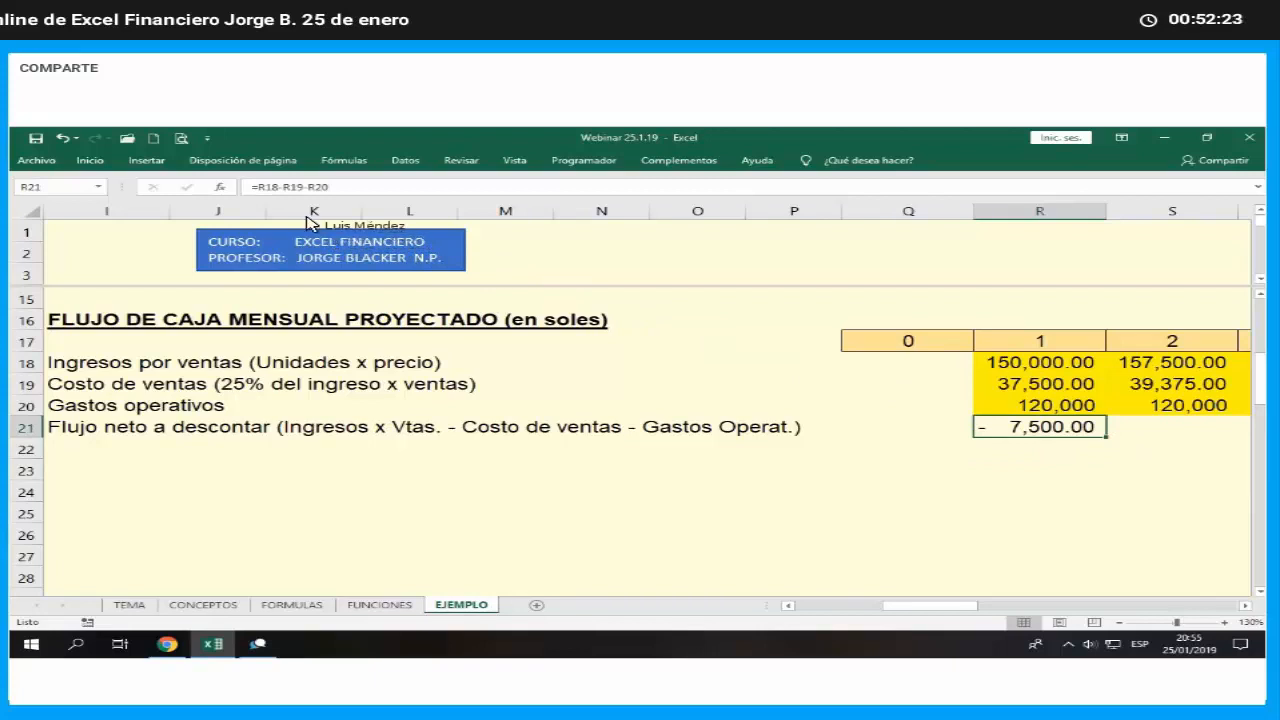
pyautogui.click(90, 160)
pyautogui.click(233, 208)
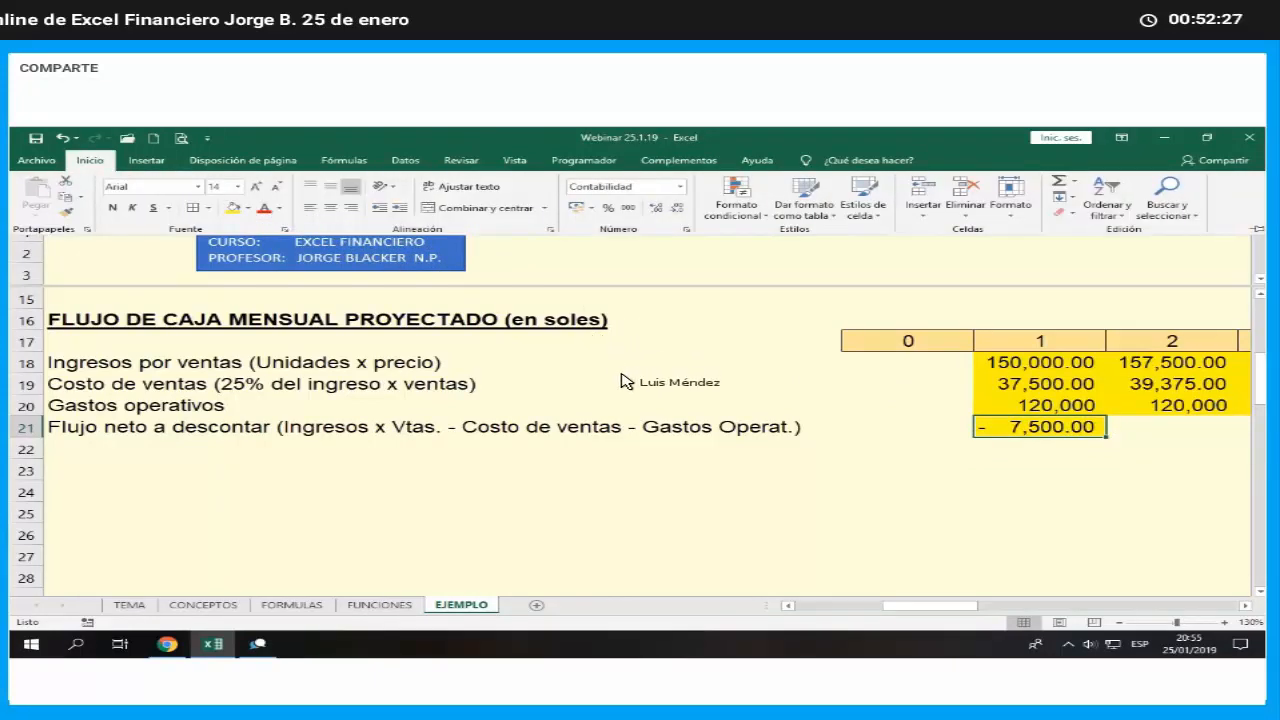
# - Fill the net flow formula in R21 across the row through month 24 in AO21
pyautogui.click(1246, 606)
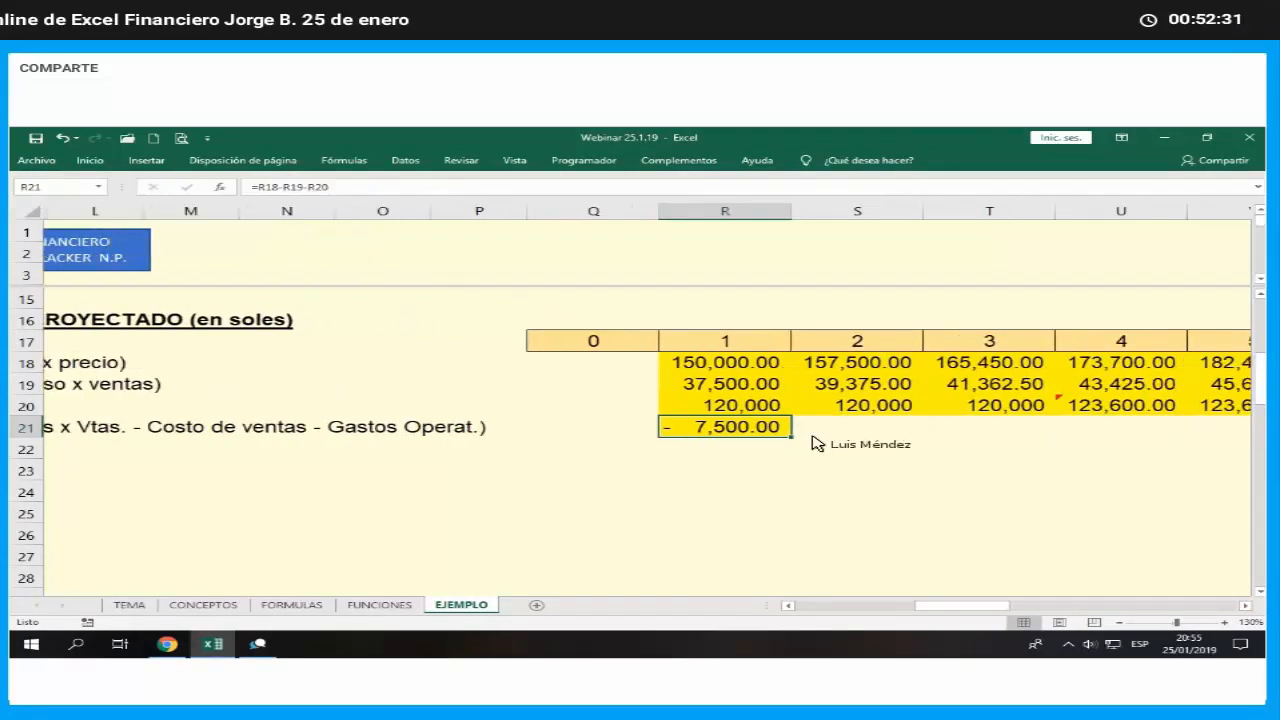
pyautogui.moveTo(791, 437); pyautogui.dragTo(1115, 445)
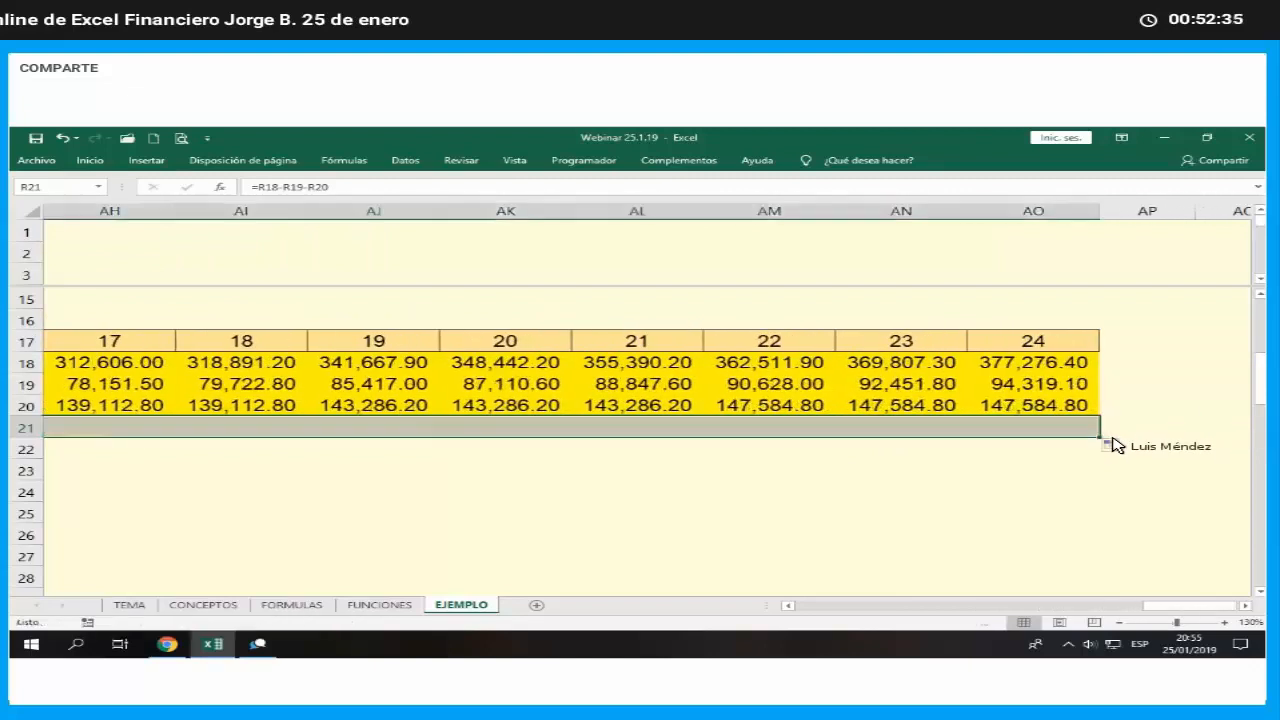
pyautogui.click(1040, 470)
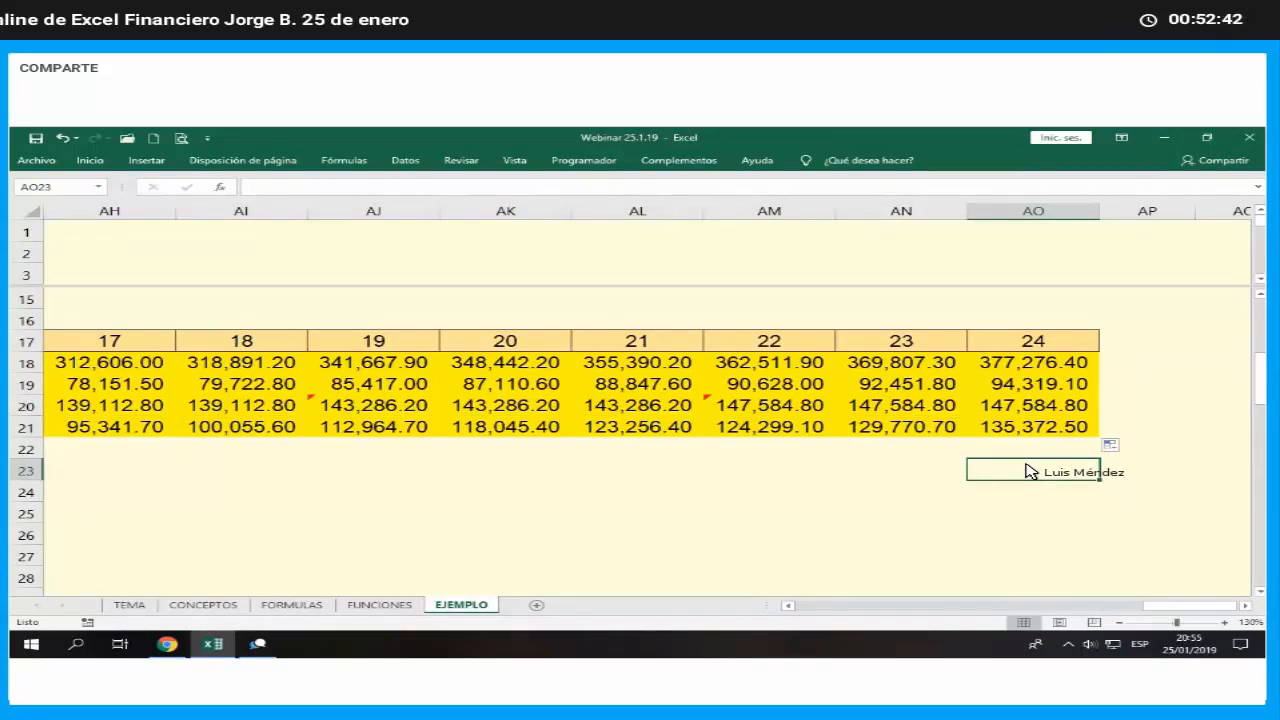
# - Review the net flow row from month 24 back to month 1 and its label in I21
pyautogui.press('Up')
pyautogui.press('Up')
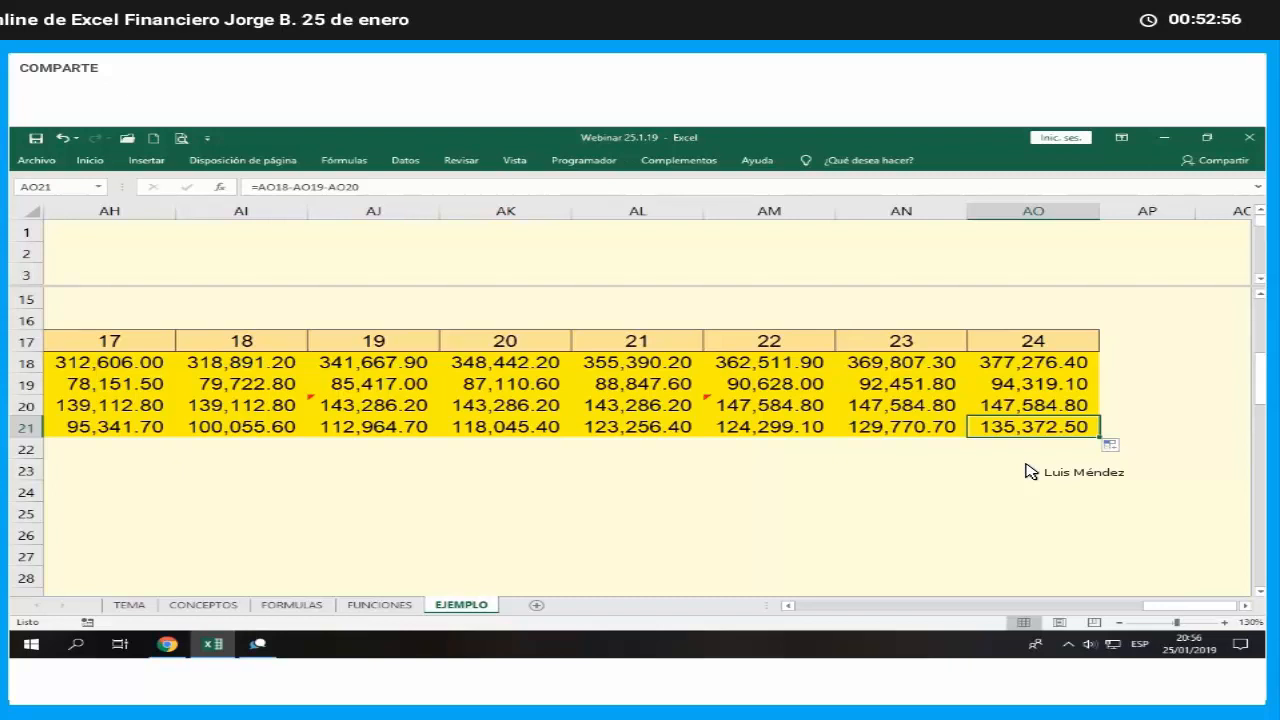
pyautogui.press('Left')
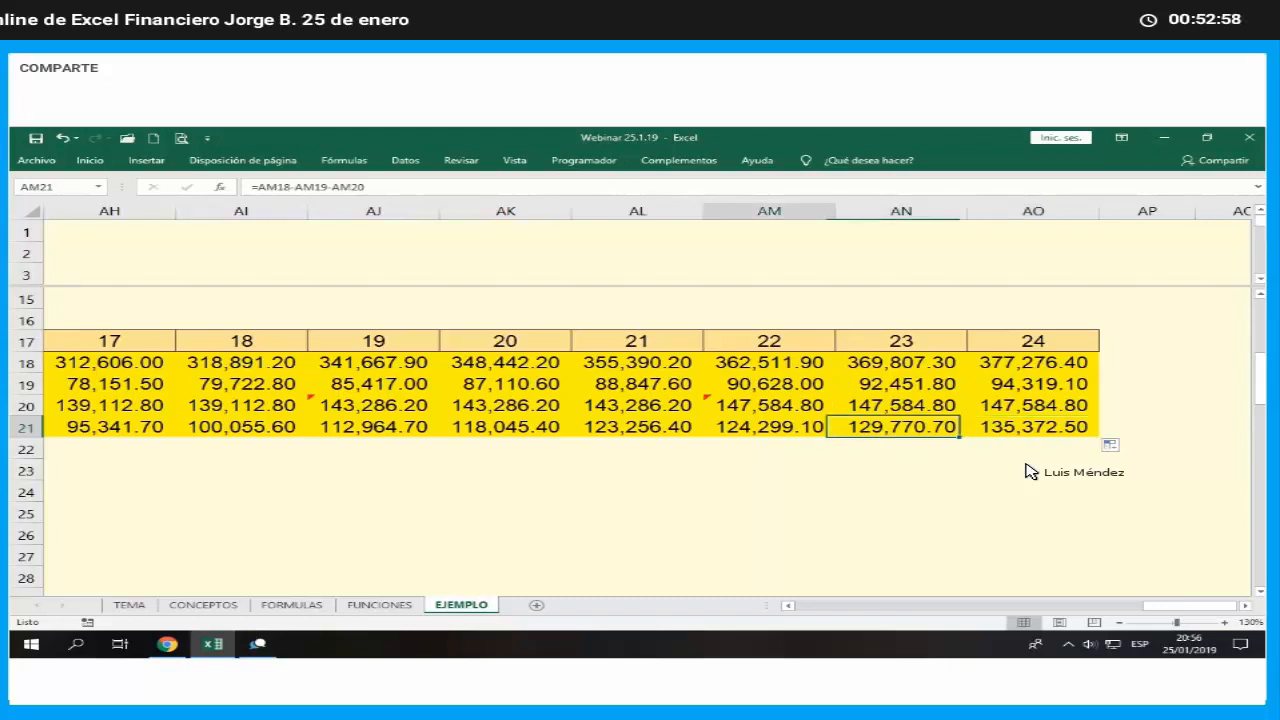
pyautogui.press('Left')
pyautogui.press('Left')
pyautogui.press('Left')
pyautogui.press('Left')
pyautogui.press('Left')
pyautogui.press('Left')
pyautogui.press('Left')
pyautogui.press('Left')
pyautogui.press('Left')
pyautogui.press('Left')
pyautogui.press('Left')
pyautogui.press('Left')
pyautogui.press('Left')
pyautogui.press('Left')
pyautogui.press('Left')
pyautogui.press('Left')
pyautogui.press('Left')
pyautogui.press('Left')
pyautogui.press('Left')
pyautogui.press('Left')
pyautogui.press('Left')
pyautogui.press('Left')
pyautogui.press('Left')
pyautogui.press('Left')
pyautogui.press('Left')
pyautogui.press('Left')
pyautogui.press('Left')
pyautogui.press('Left')
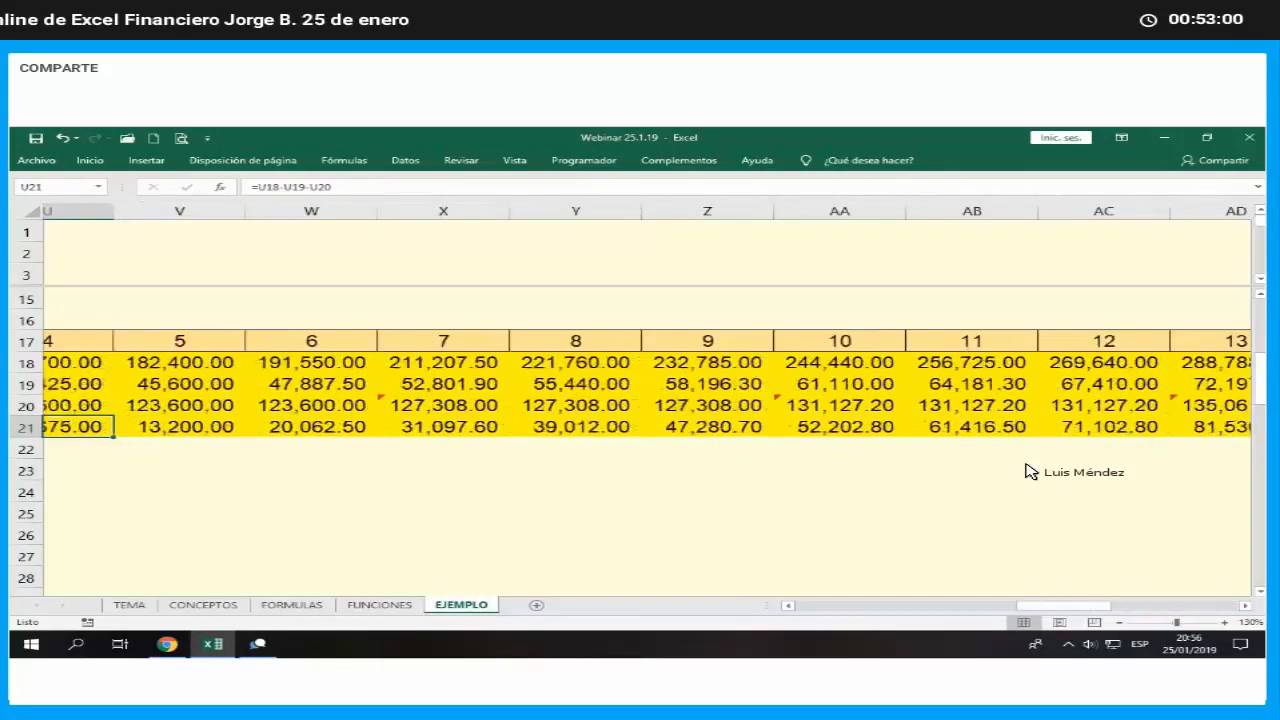
pyautogui.press('Left')
pyautogui.press('Left')
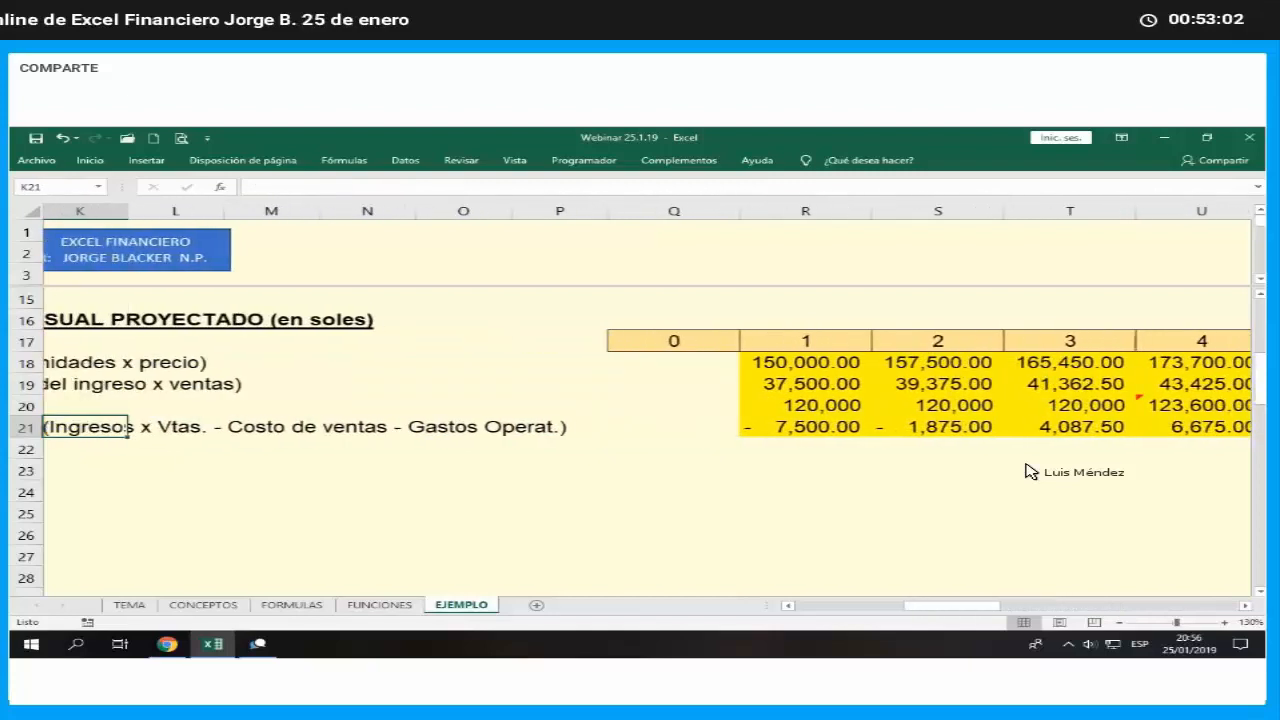
pyautogui.press('Left')
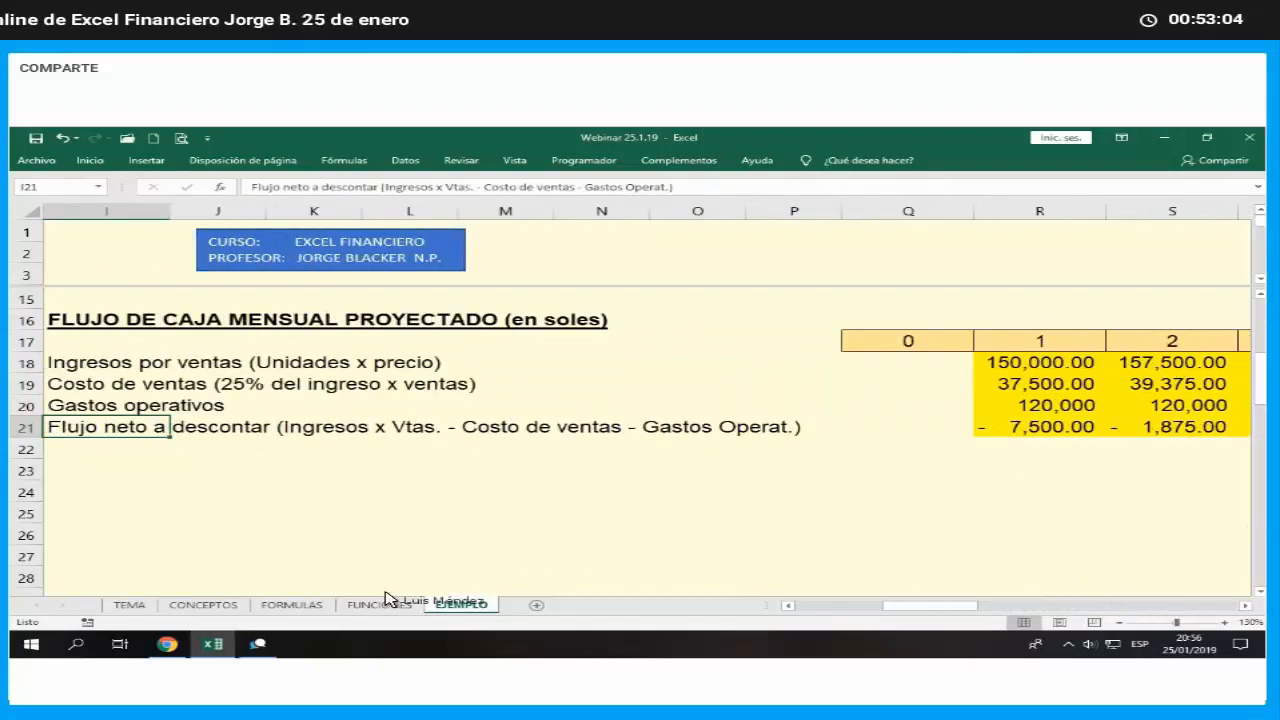
# - Re-enter the month 1 cost of sales in R19 as the fixed percentage times sales income, +$B$18*R18
pyautogui.click(213, 645)
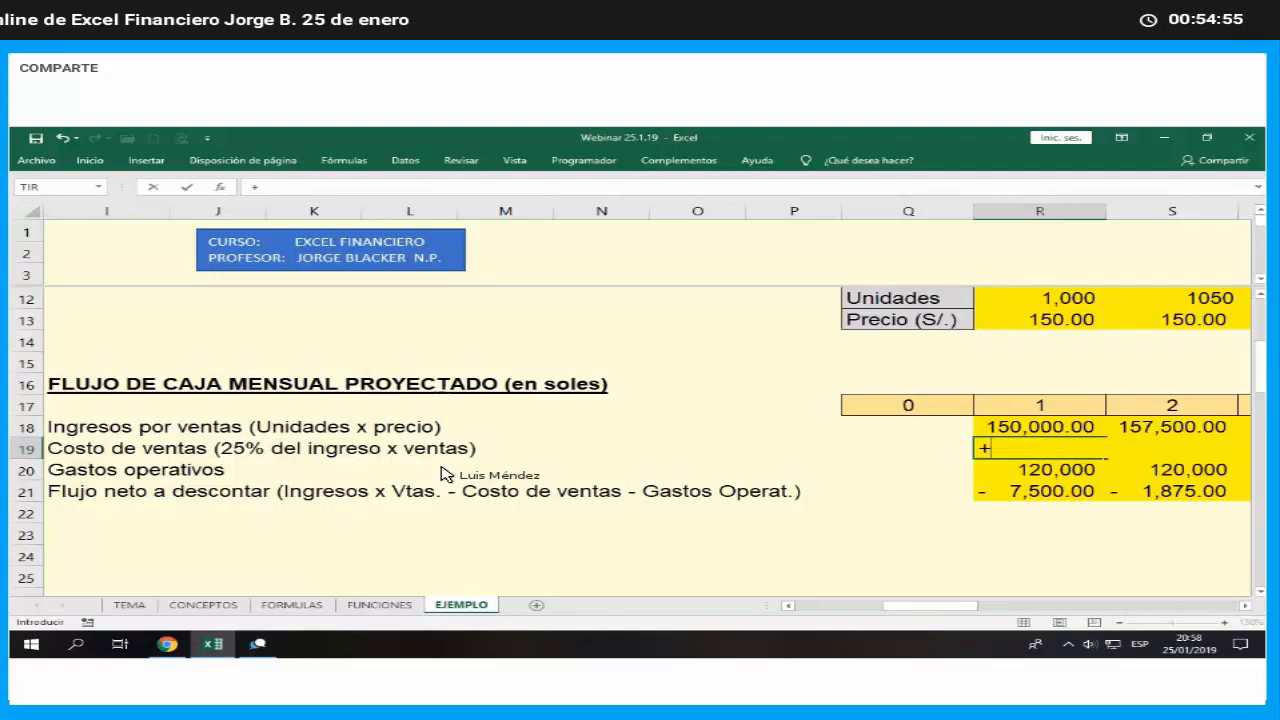
pyautogui.press('Left')
pyautogui.press('Left')
pyautogui.press('Left')
pyautogui.press('Left')
pyautogui.press('Left')
pyautogui.press('Left')
pyautogui.press('Left')
pyautogui.press('Left')
pyautogui.press('Left')
pyautogui.press('Left')
pyautogui.press('Left')
pyautogui.press('Left')
pyautogui.press('Left')
pyautogui.press('Left')
pyautogui.press('Left')
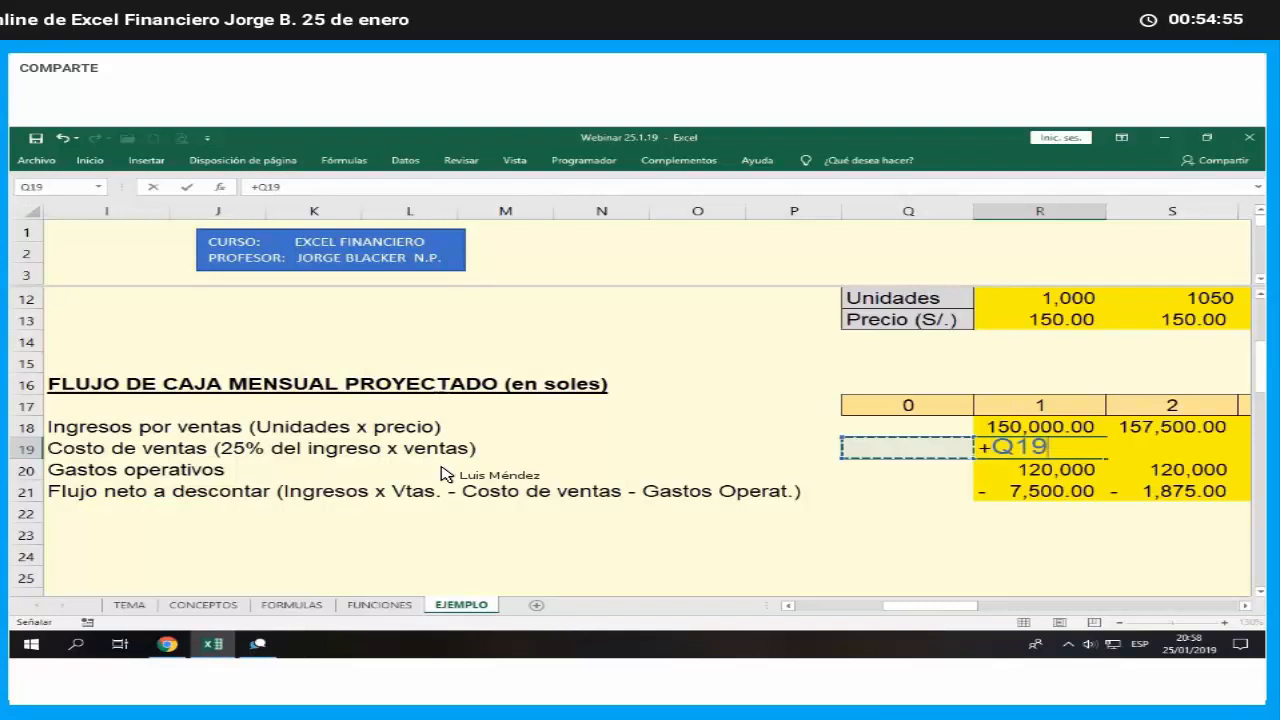
pyautogui.press('Up')
pyautogui.press('Left')
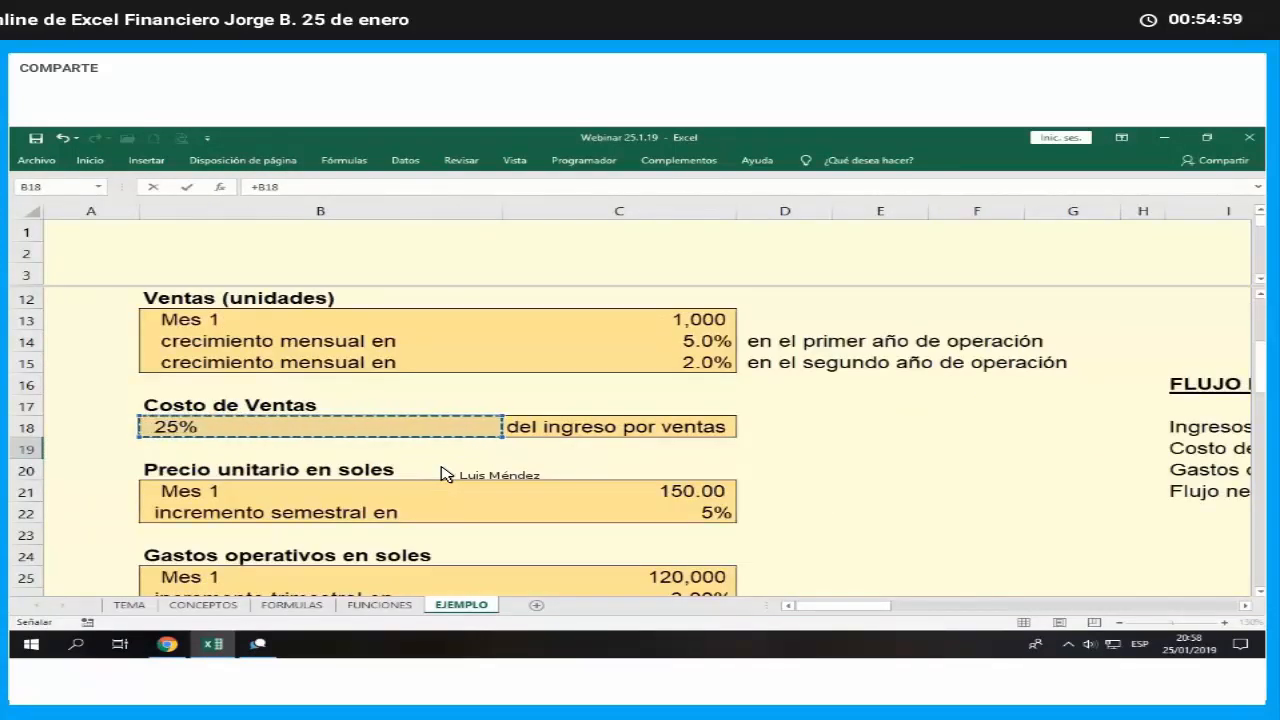
pyautogui.press('F4')
pyautogui.write('*')
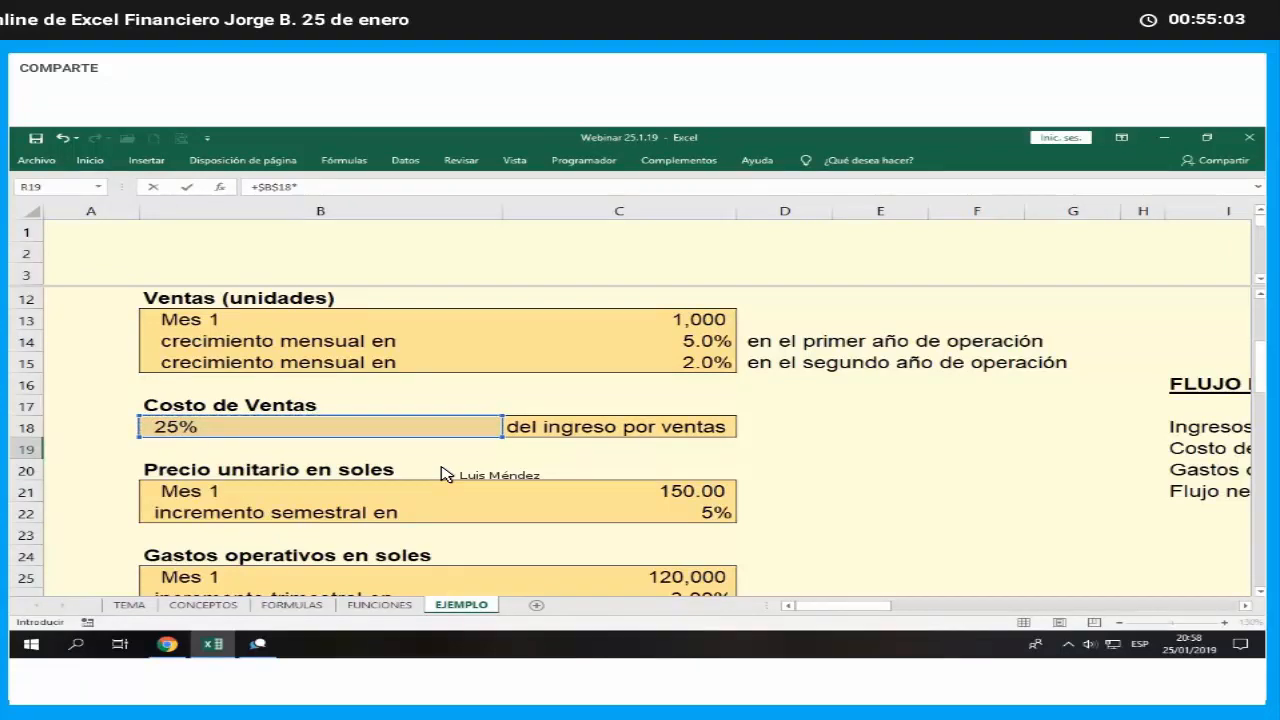
pyautogui.press('Up')
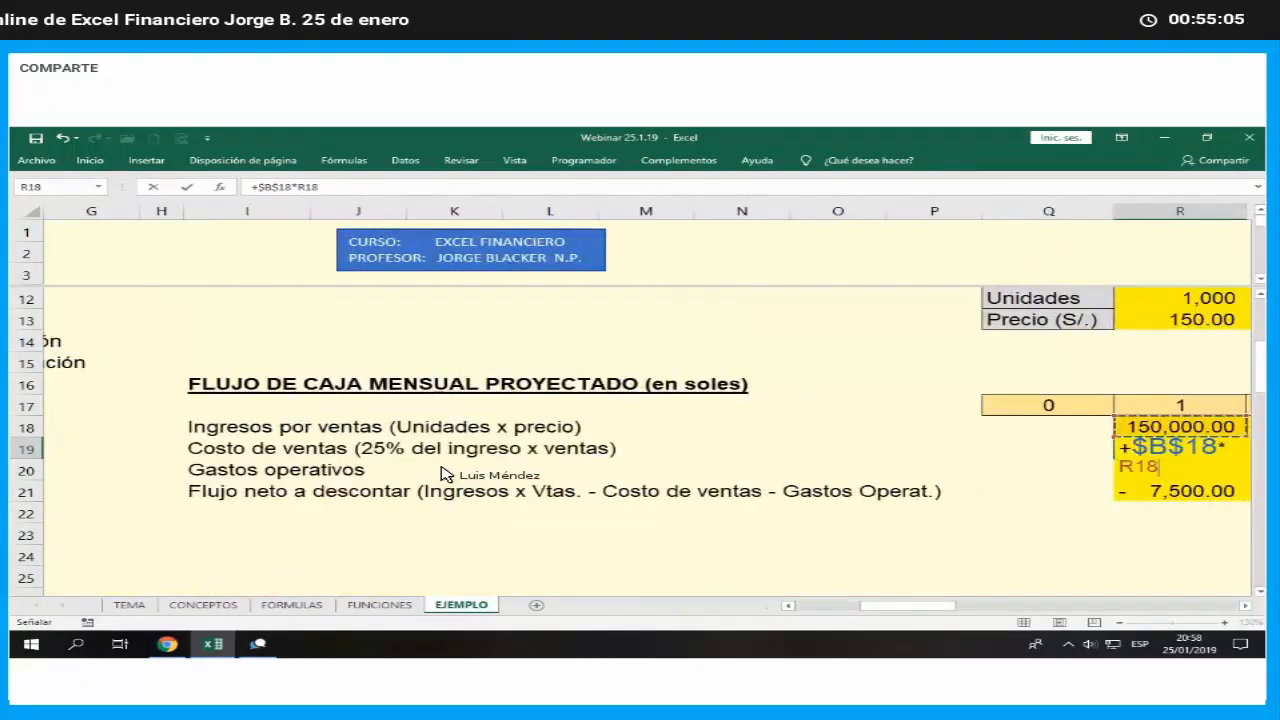
pyautogui.press('Return')
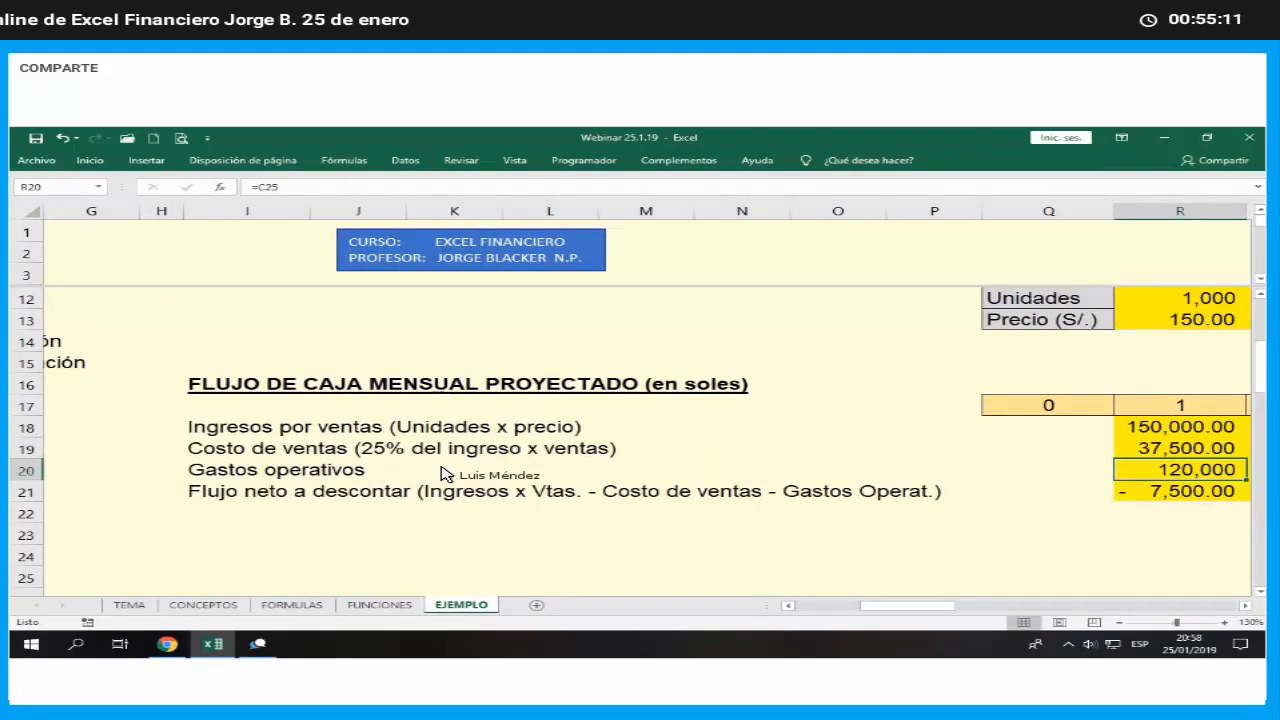
# - Enter the label VALOR ACTUAL NETO in I23, below the net flow row
pyautogui.press('Down')
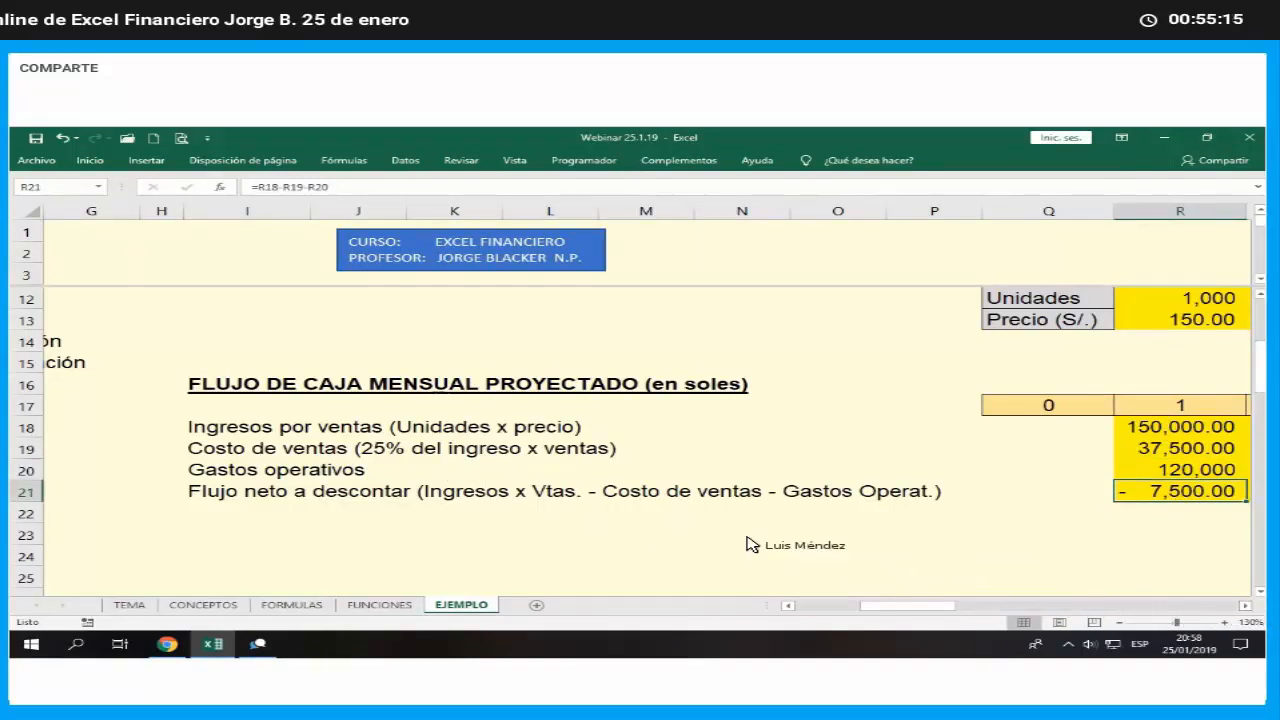
pyautogui.hscroll(1, 746, 543)
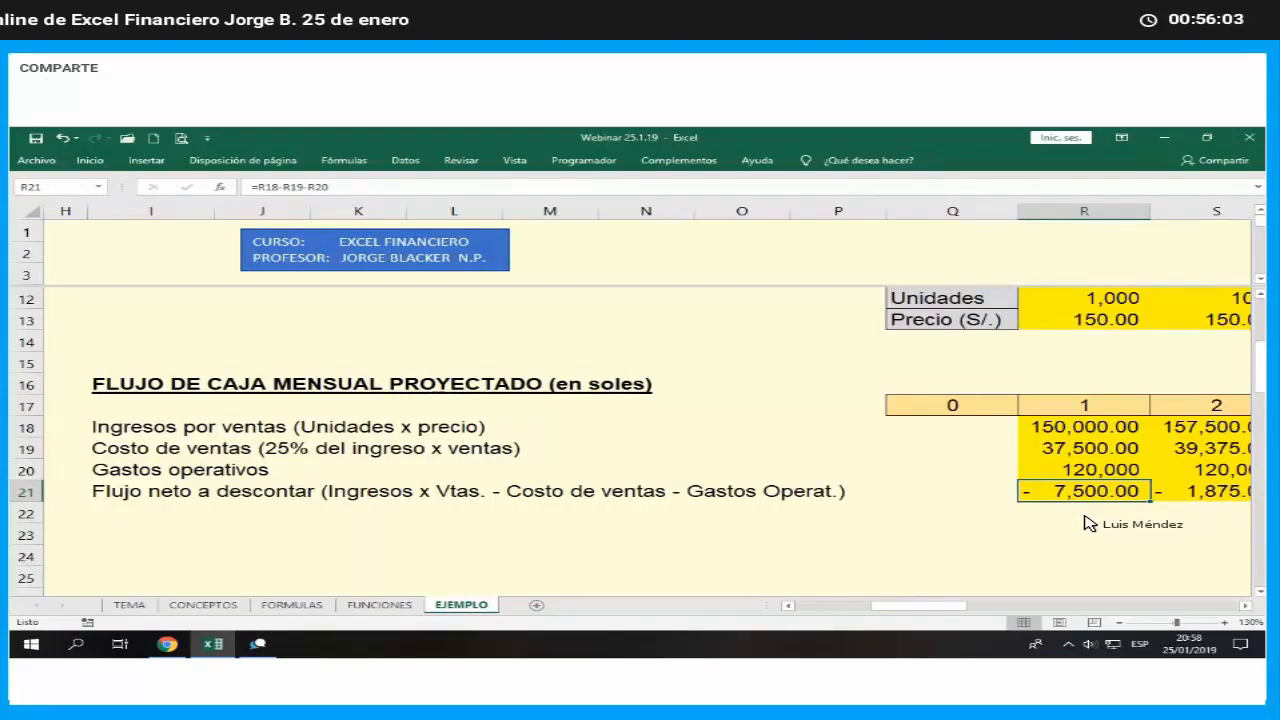
pyautogui.click(968, 514)
pyautogui.click(195, 532)
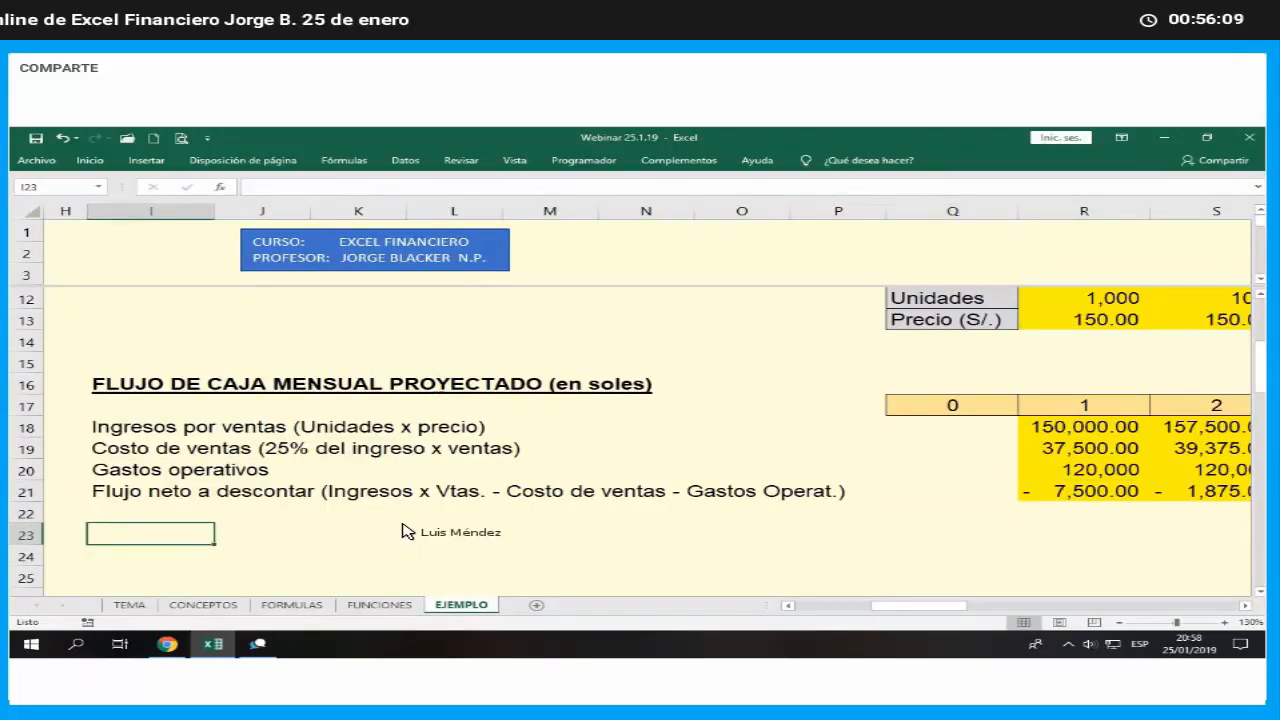
pyautogui.write('VALOR ')
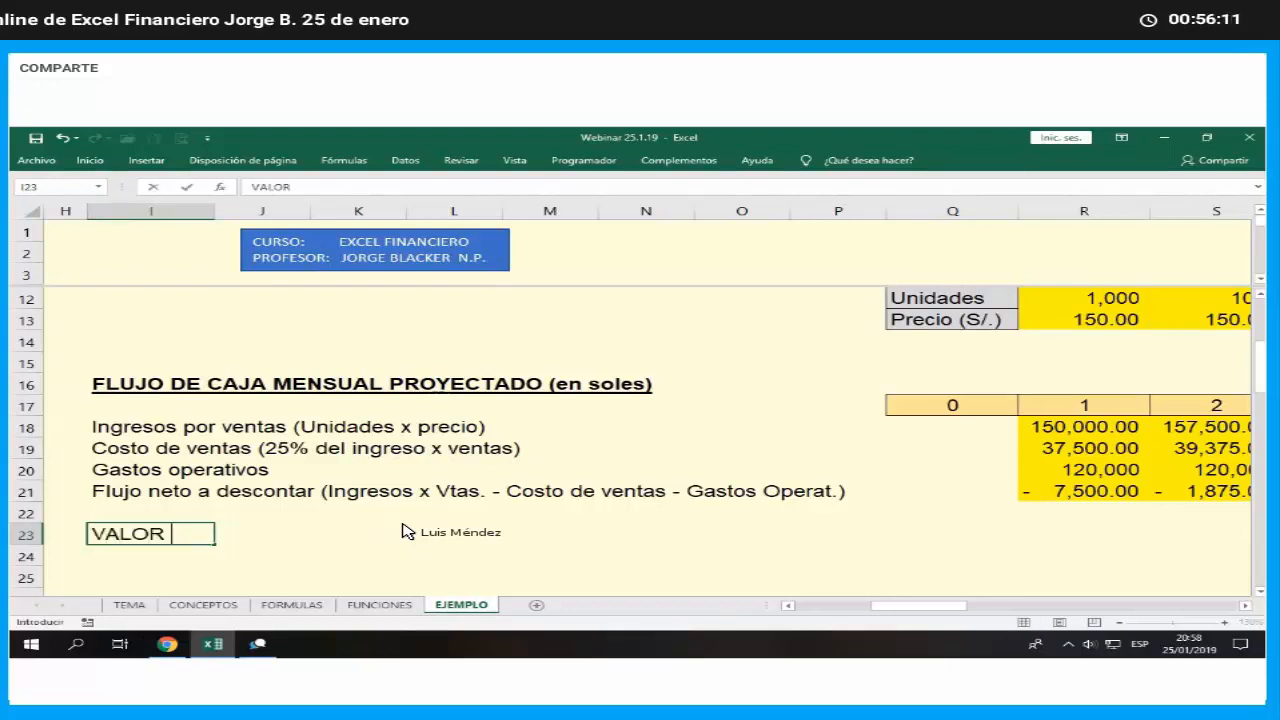
pyautogui.write('ACTUAL N')
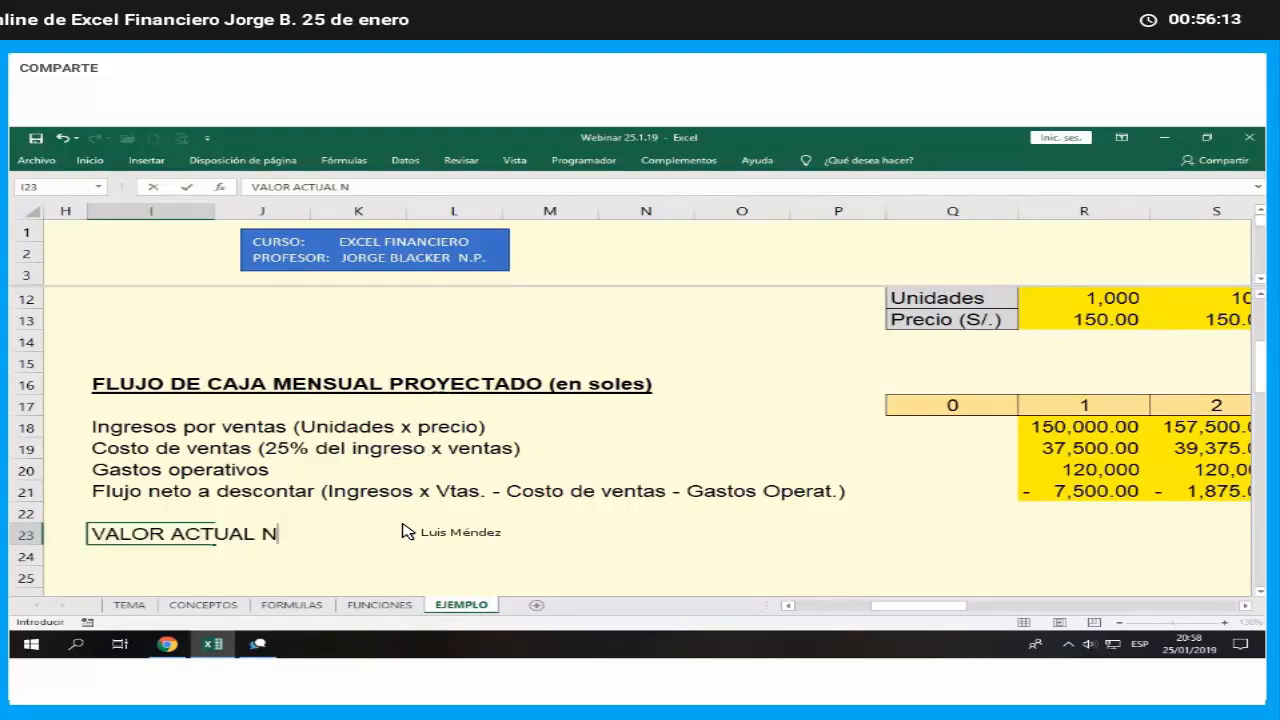
pyautogui.write('ETO')
pyautogui.press('Return')
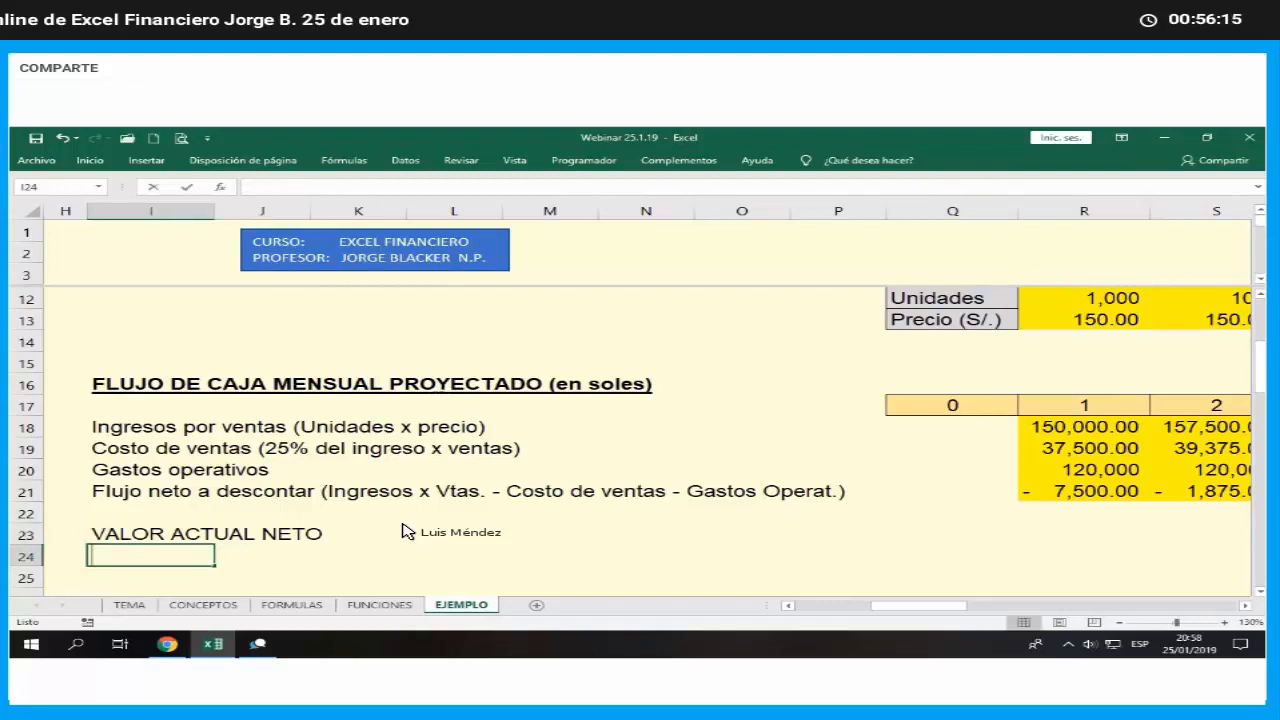
# - Enter the label TASA INTERNA DE RETORNO in I24
pyautogui.write('TASA INTERN')
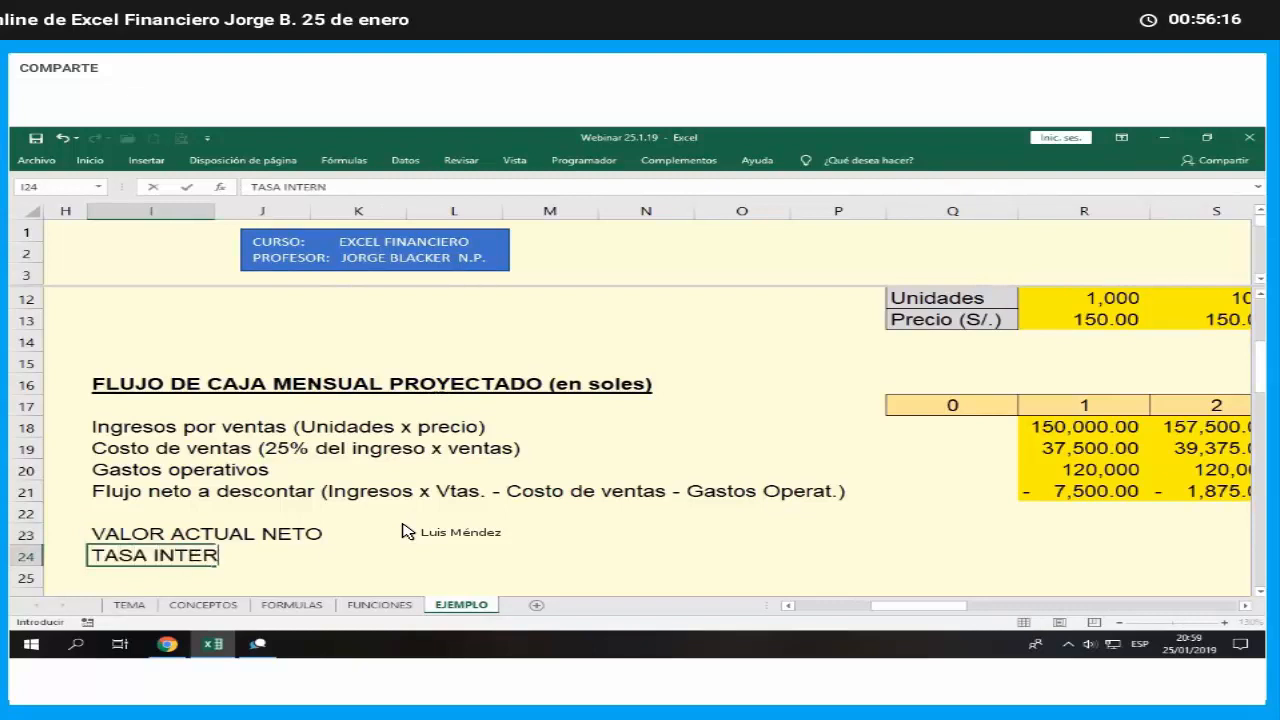
pyautogui.write('A DE RETORNO')
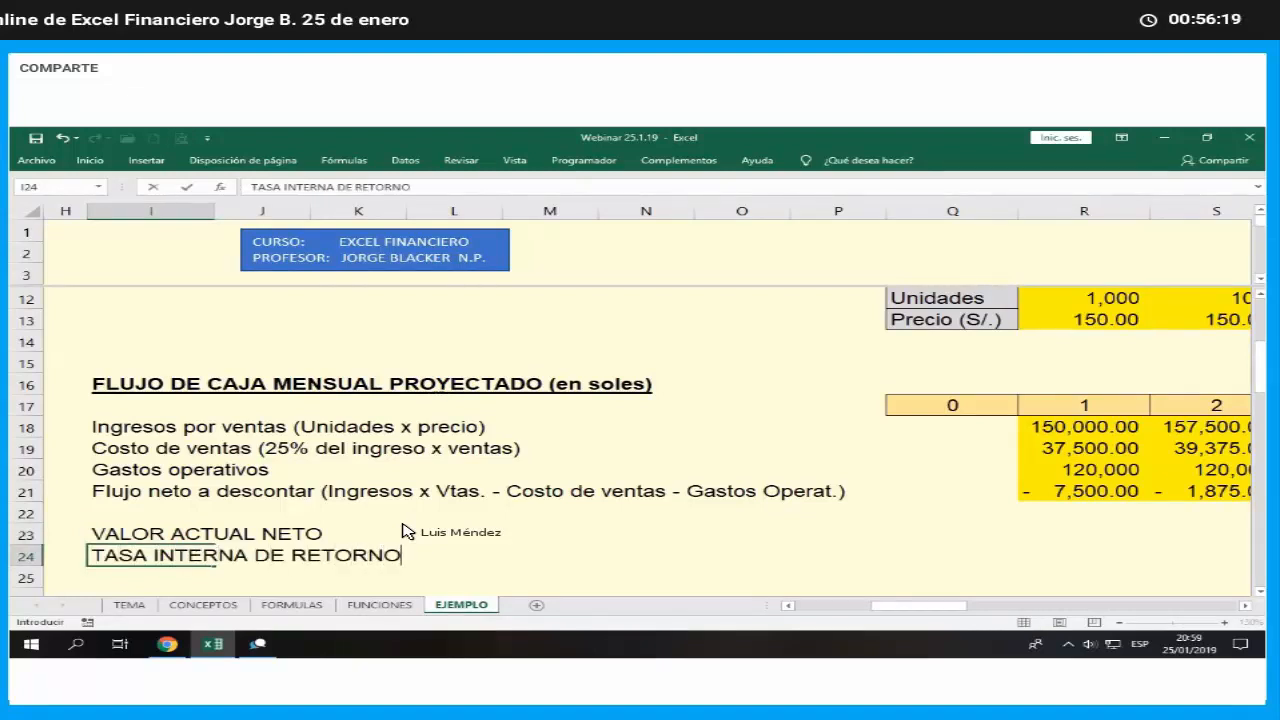
pyautogui.press('Return')
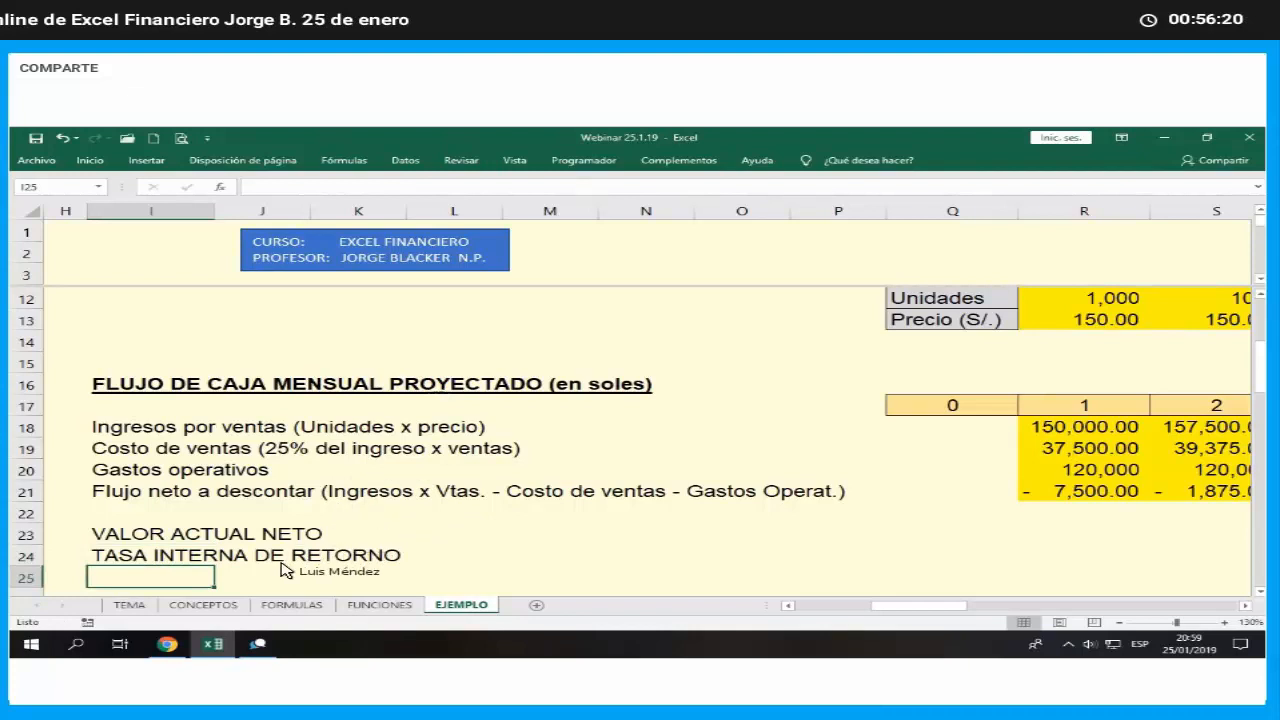
# - Fill the VALOR ACTUAL NETO and TASA INTERNA DE RETORNO label range I23:L24 with the recently used light turquoise colour
pyautogui.moveTo(200, 536); pyautogui.dragTo(500, 560)
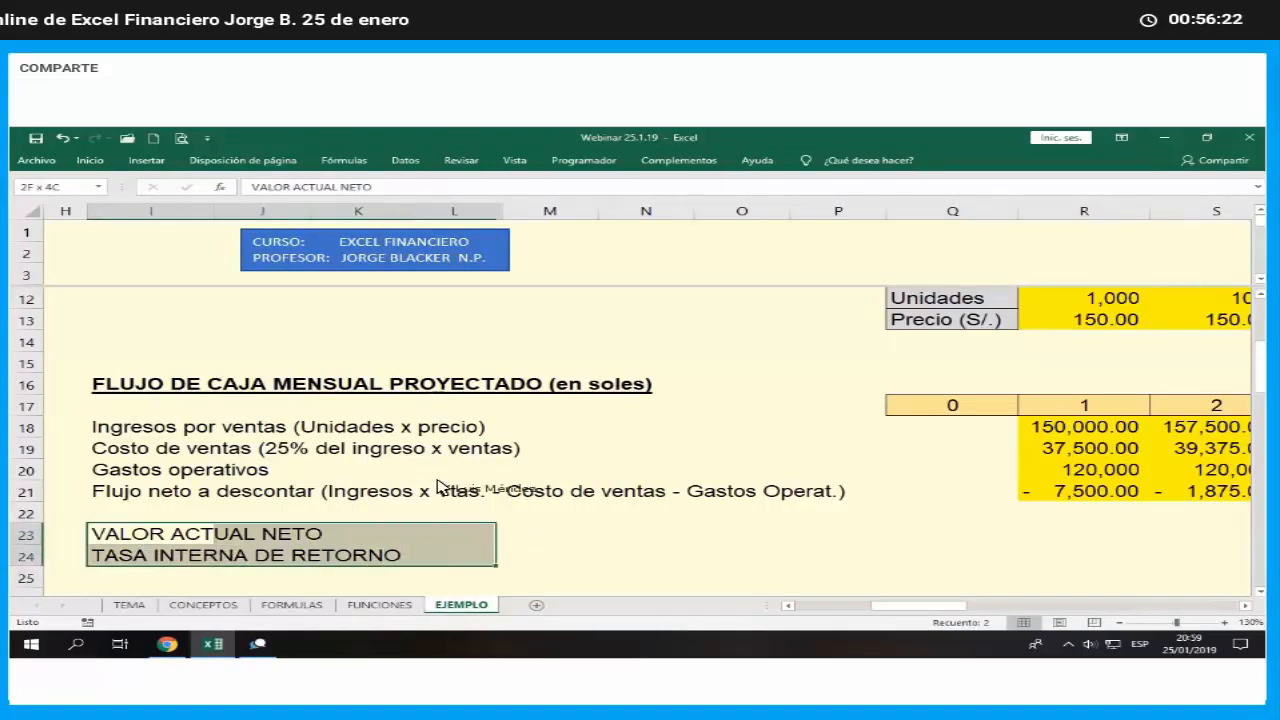
pyautogui.click(90, 160)
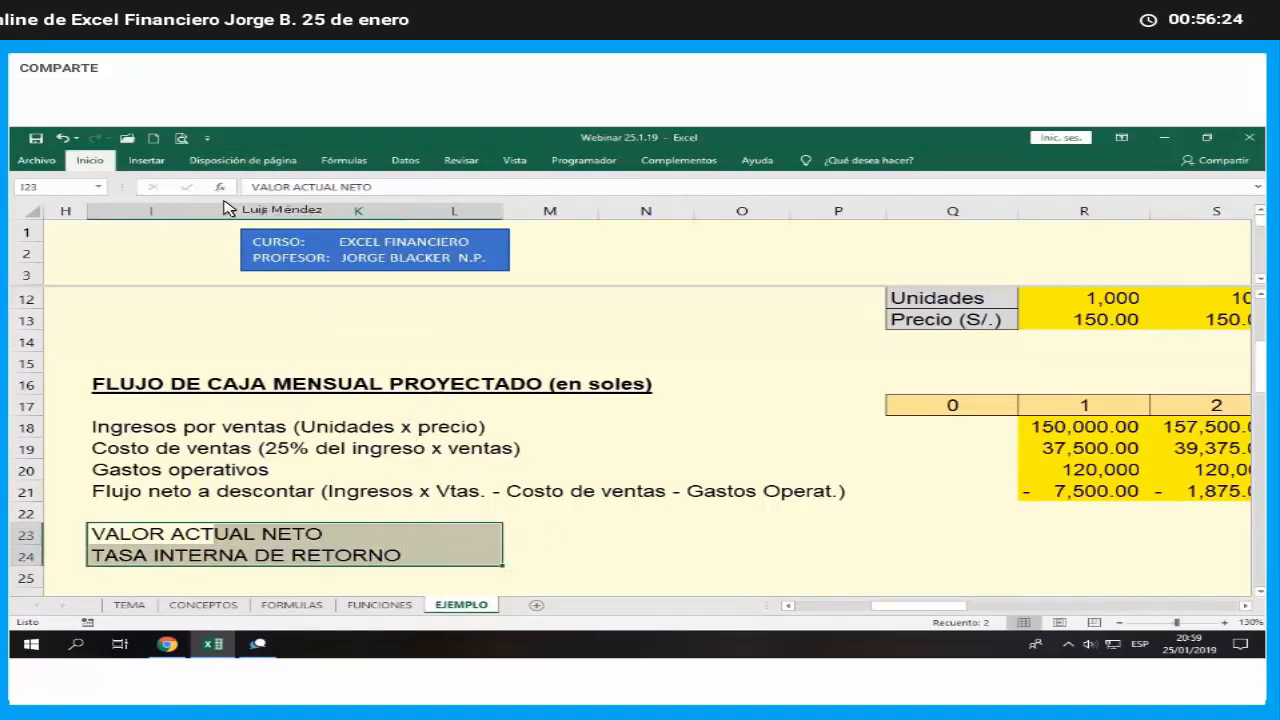
pyautogui.click(248, 208)
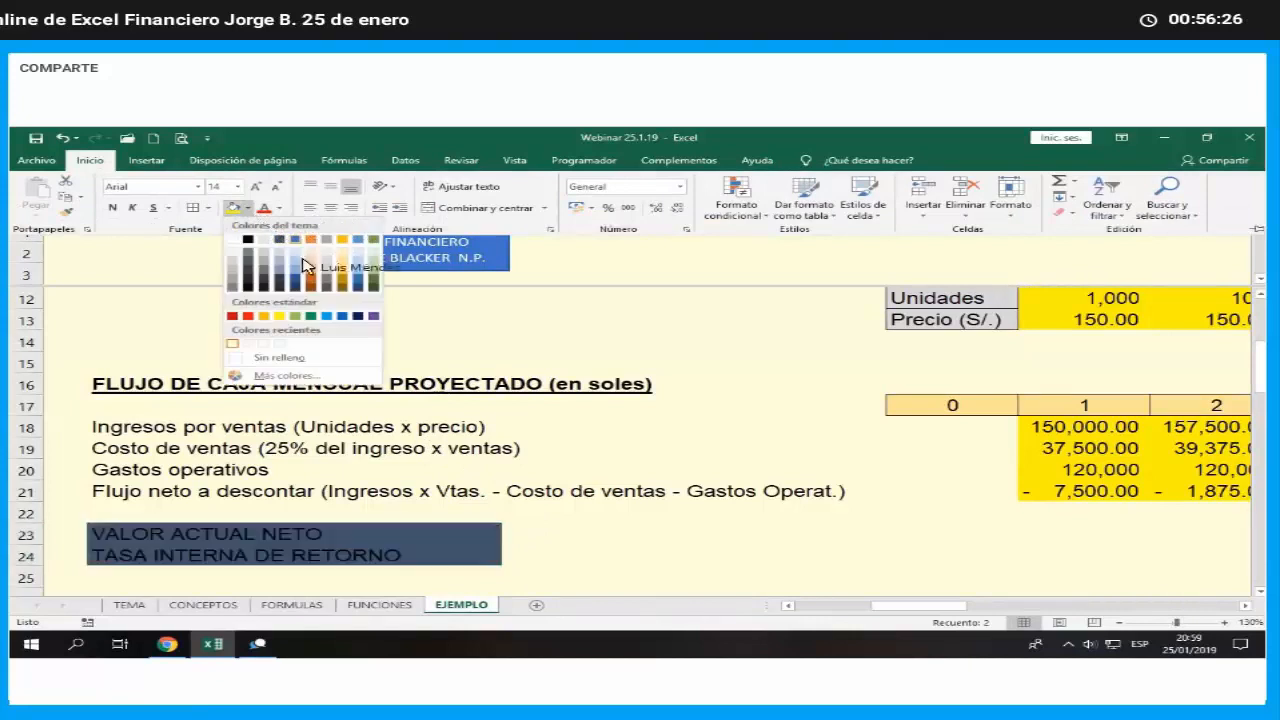
pyautogui.click(284, 355)
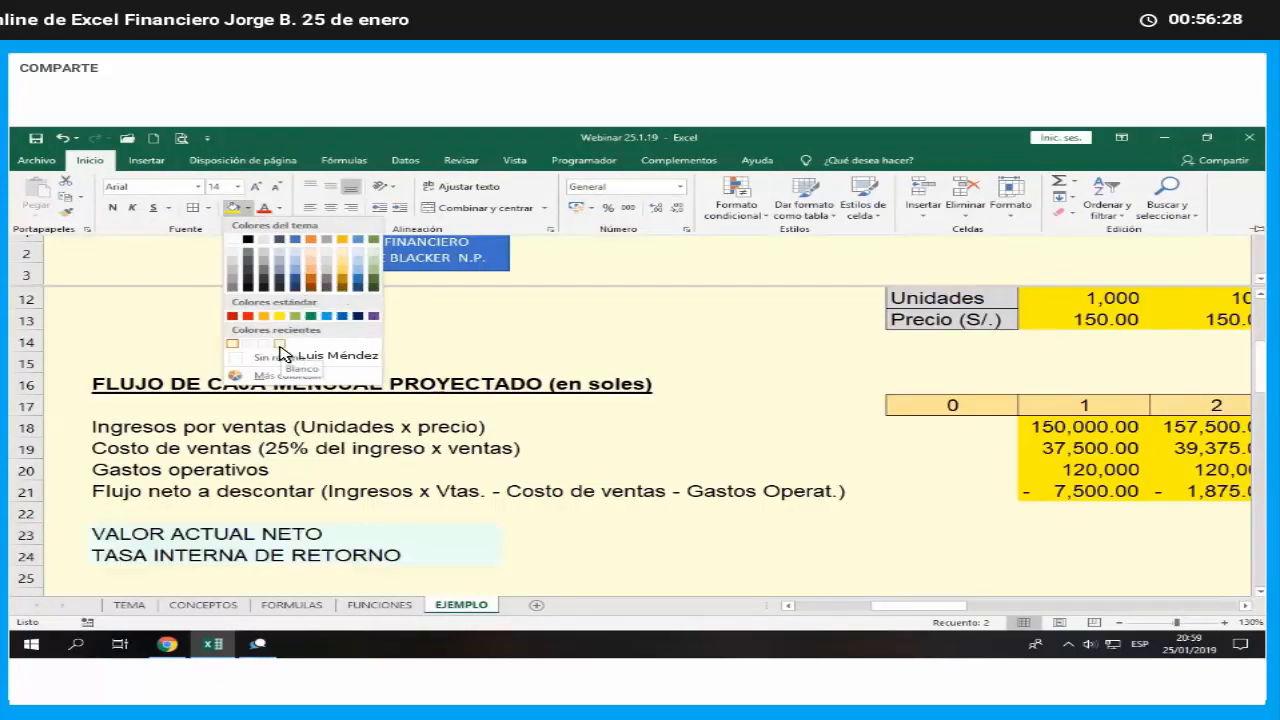
pyautogui.hotkey('ctrl', 'F1')
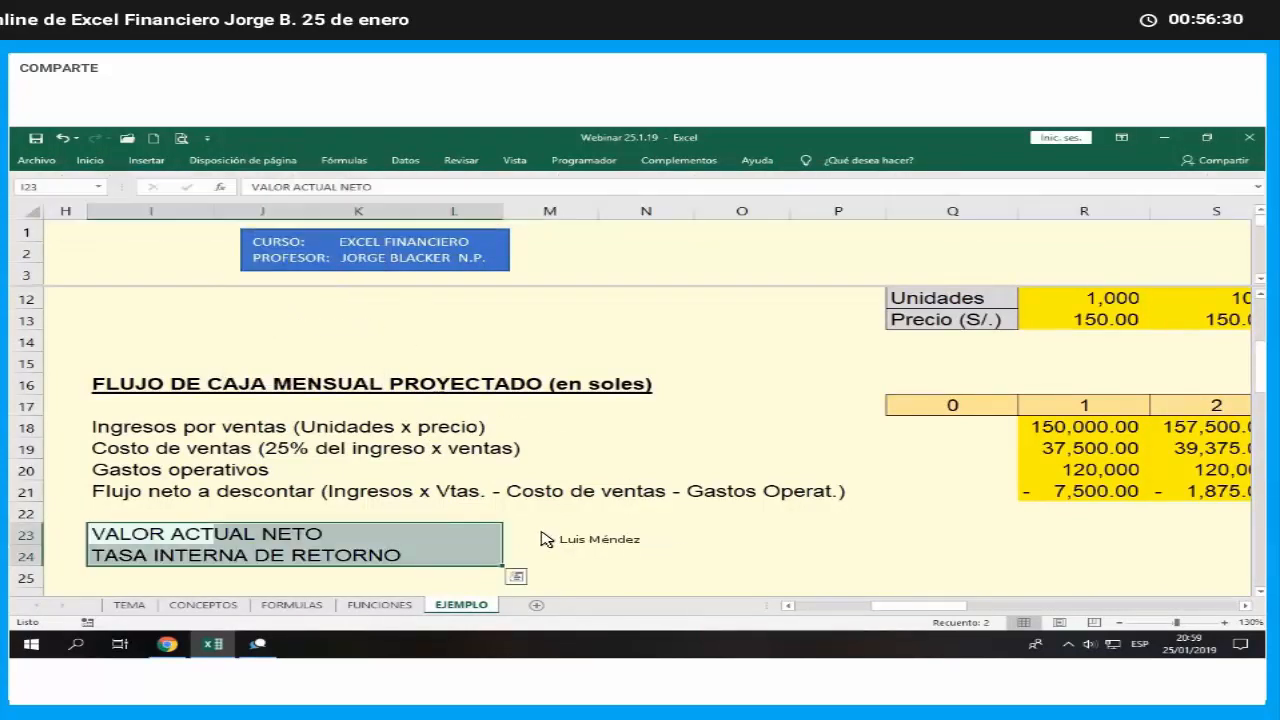
# - Fill the result cells M23:M24 beside the two indicator labels with standard yellow
pyautogui.moveTo(548, 534); pyautogui.dragTo(550, 553)
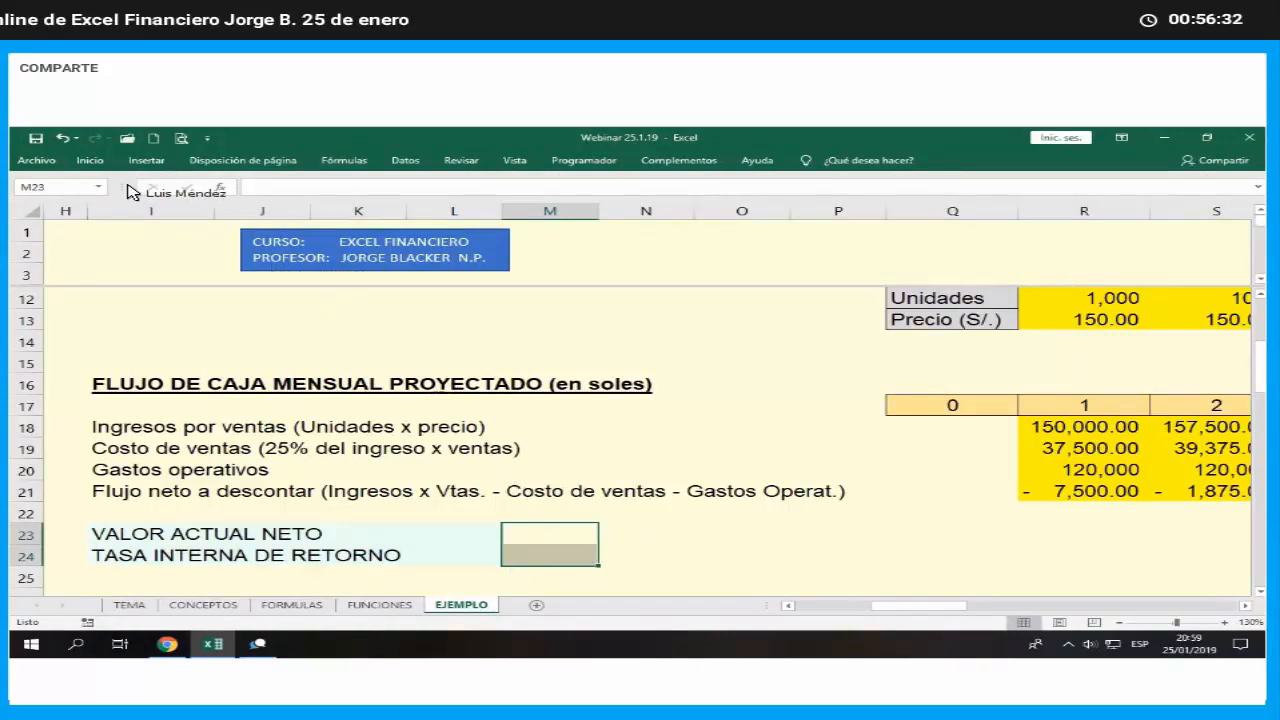
pyautogui.click(90, 160)
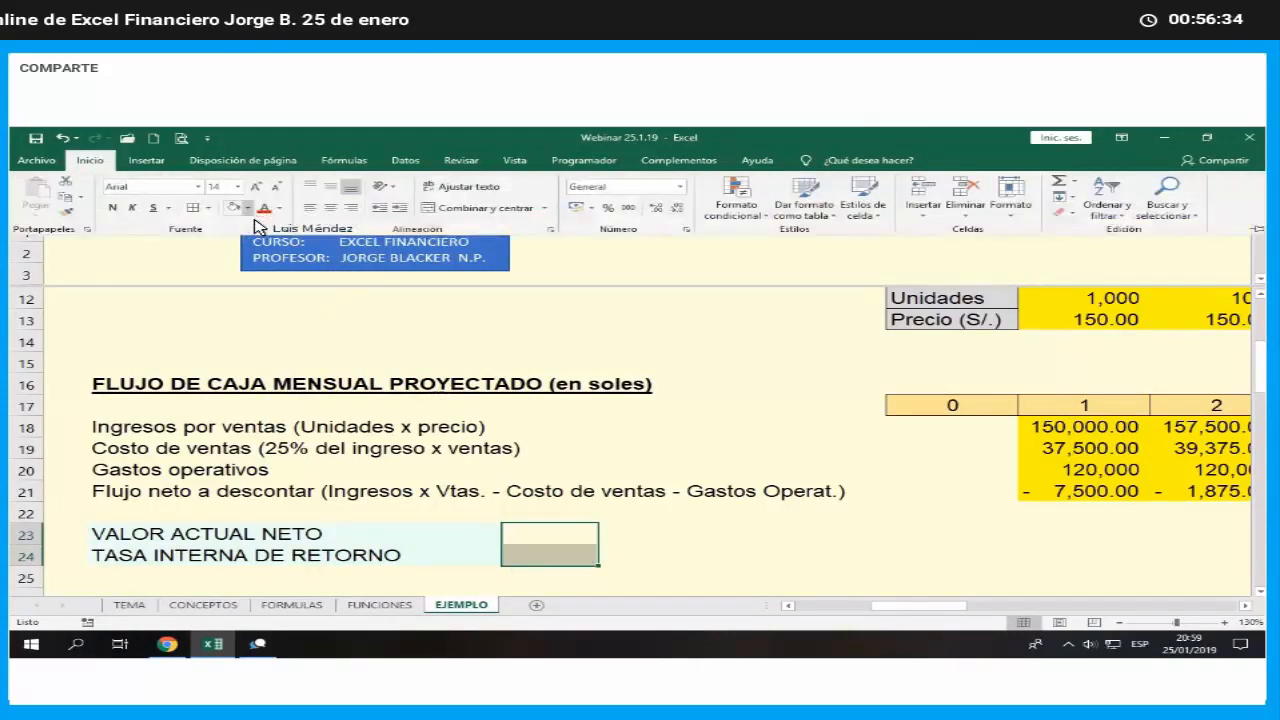
pyautogui.click(247, 208)
pyautogui.click(279, 317)
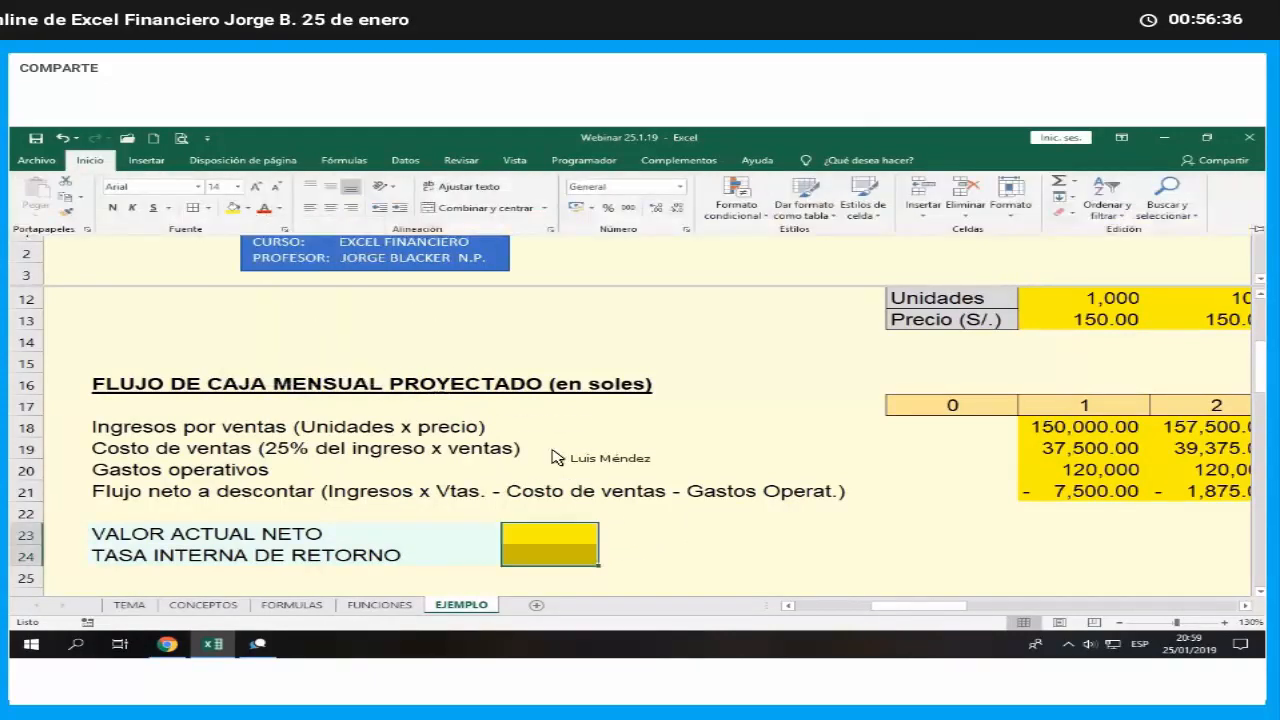
# - Apply outside borders to the label block I23:L24 and separately to the result cells M23:M24
pyautogui.moveTo(209, 543); pyautogui.dragTo(421, 558)
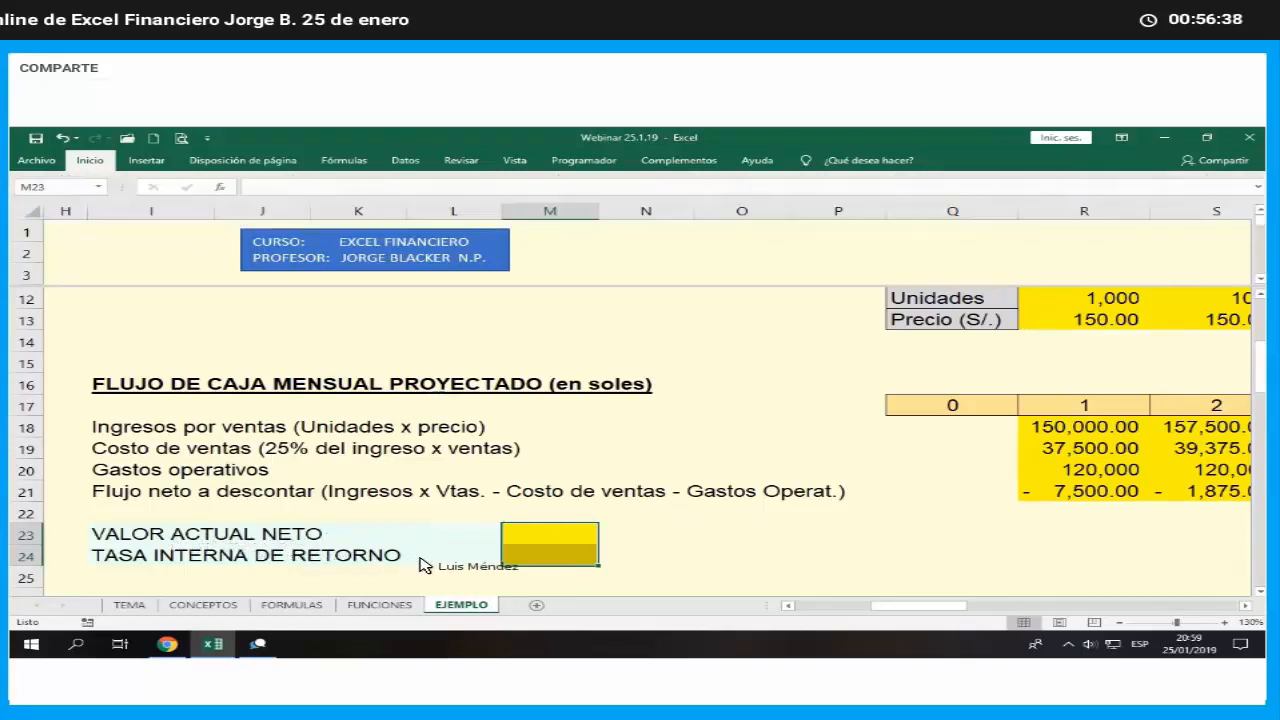
pyautogui.click(89, 160)
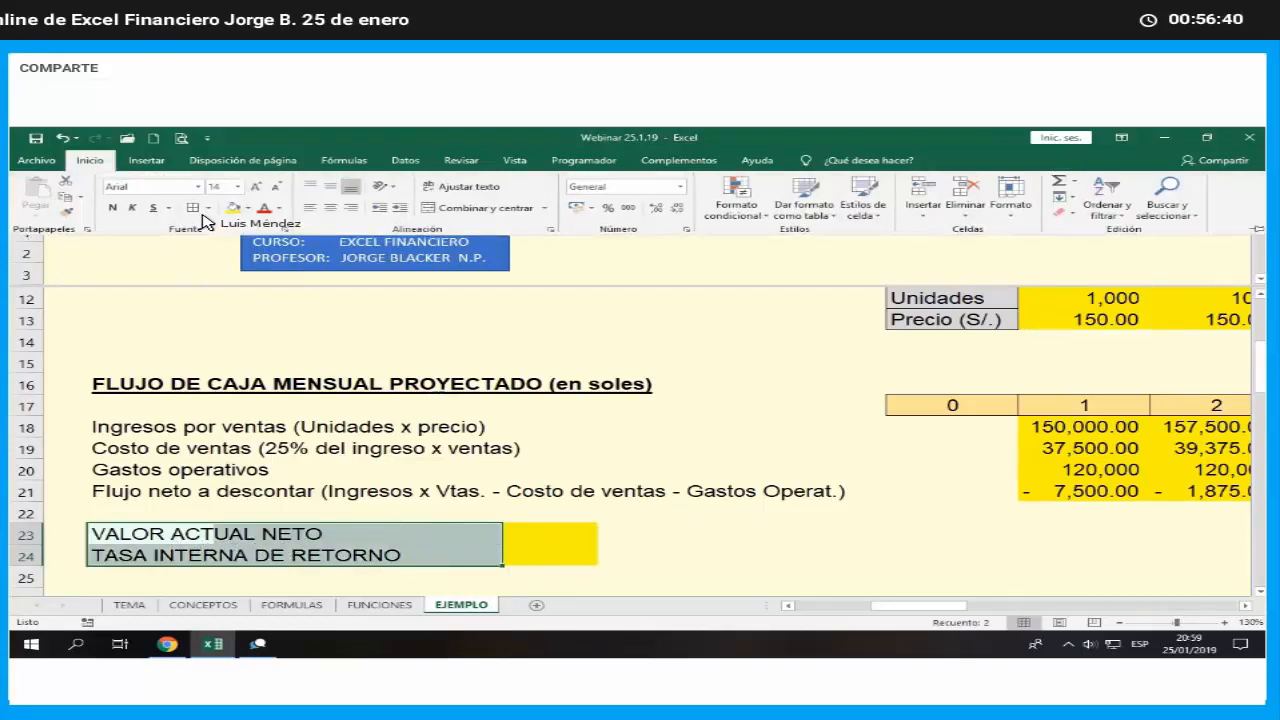
pyautogui.click(207, 208)
pyautogui.click(226, 345)
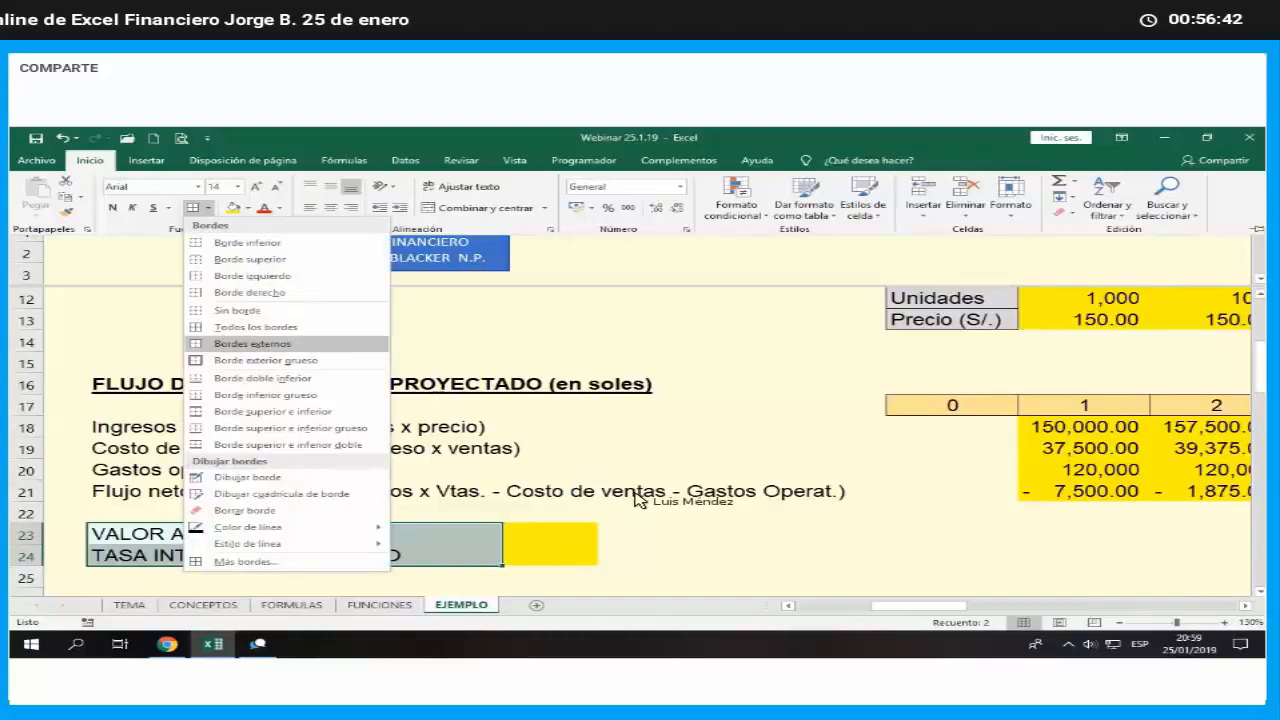
pyautogui.moveTo(562, 537); pyautogui.dragTo(555, 555)
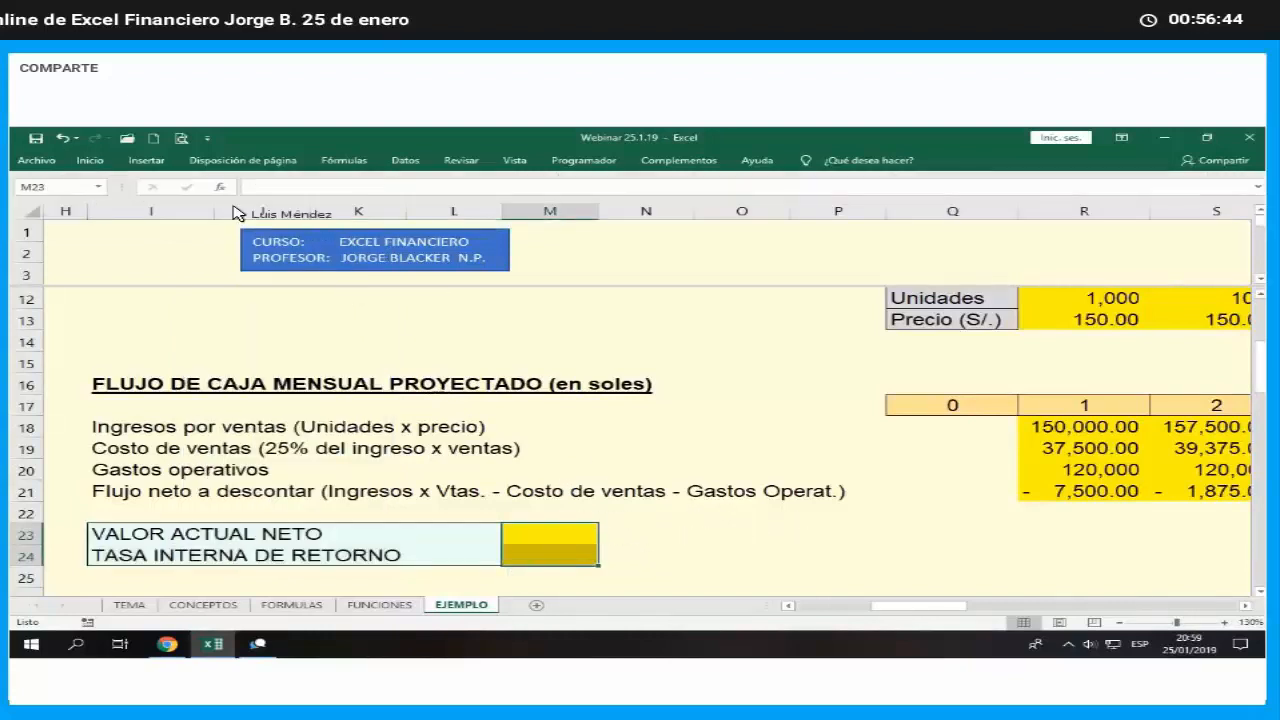
pyautogui.click(89, 160)
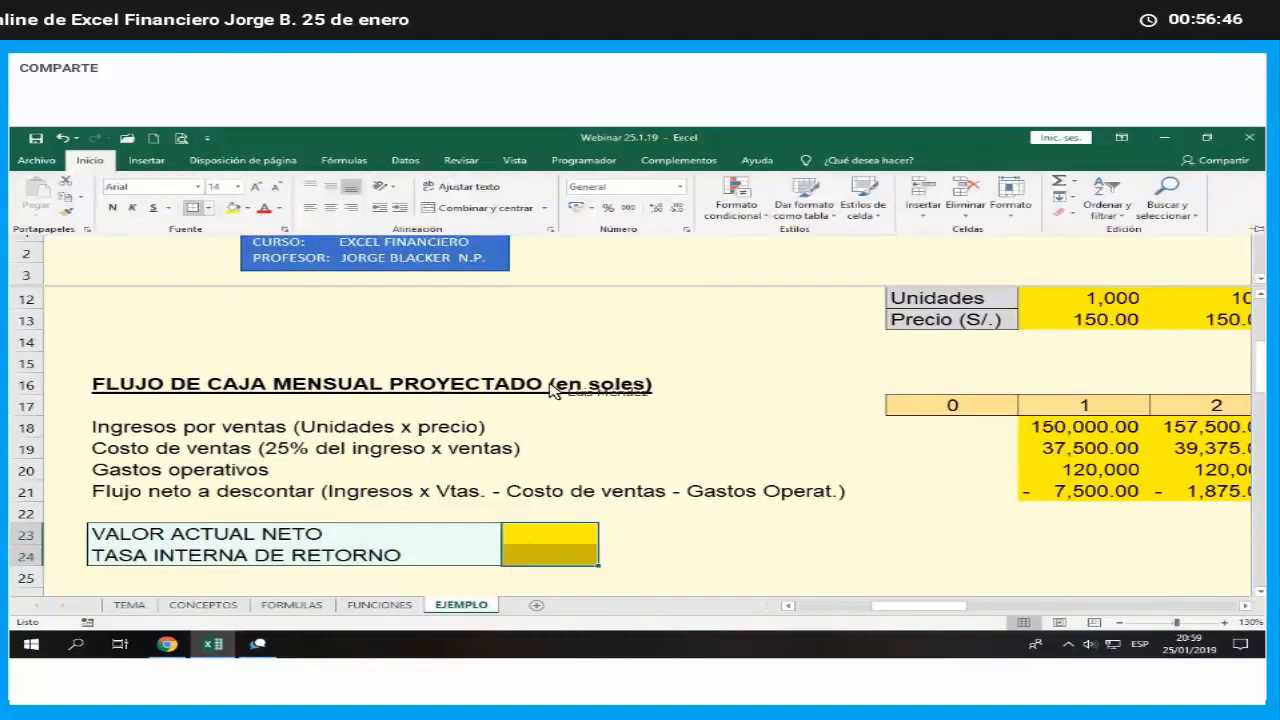
pyautogui.click(695, 458)
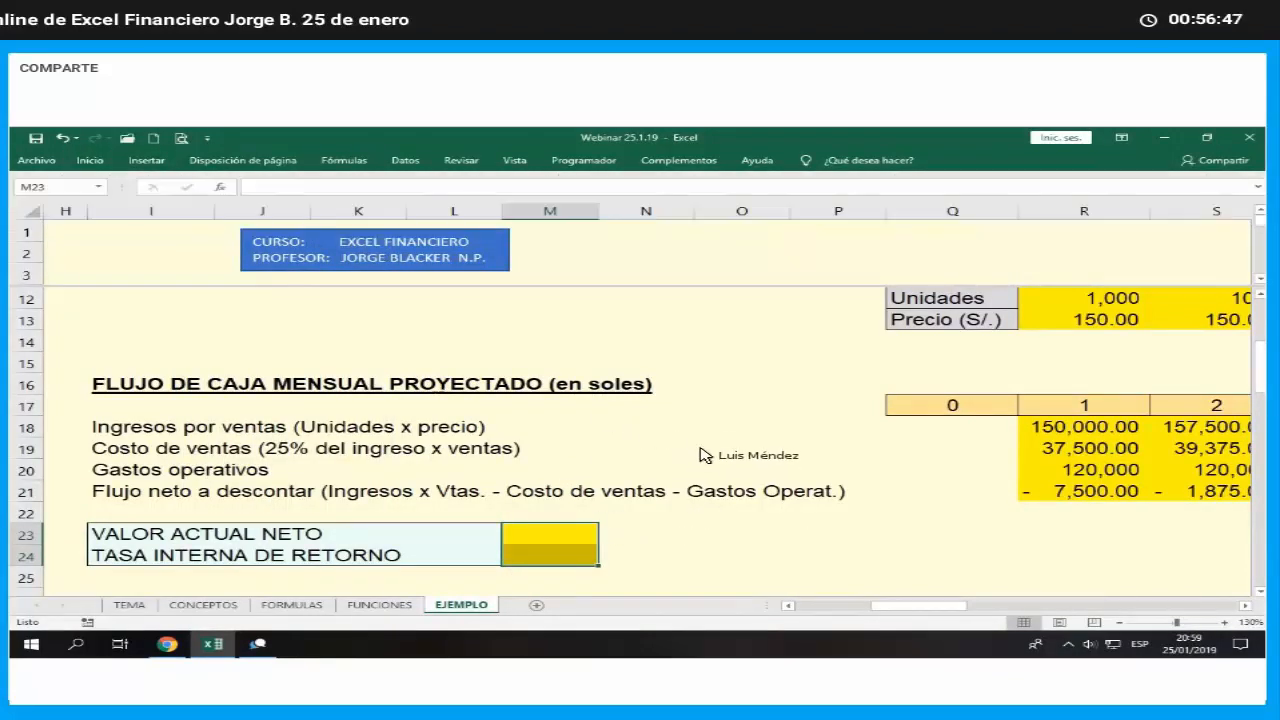
pyautogui.click(1035, 513)
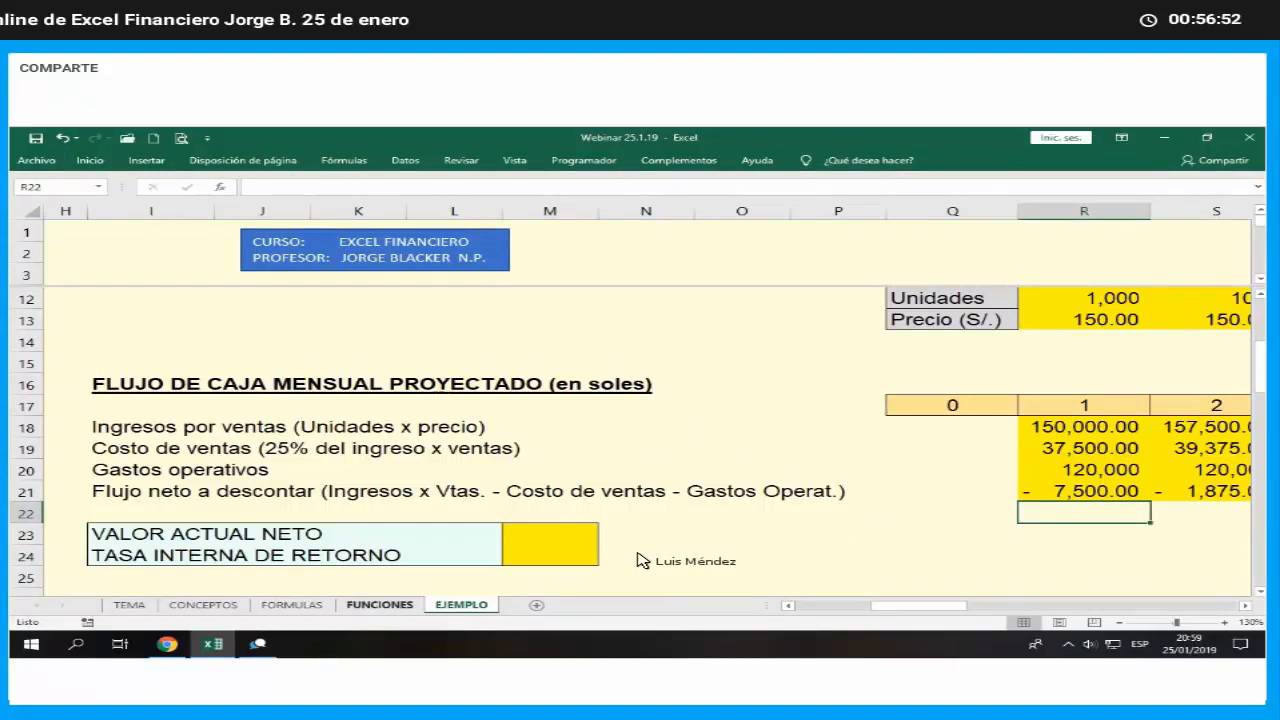
# - Compare the net present value functions for the different payment types in row 14 of the FUNCIONES sheet
pyautogui.hotkey('ctrl', 'pageup')
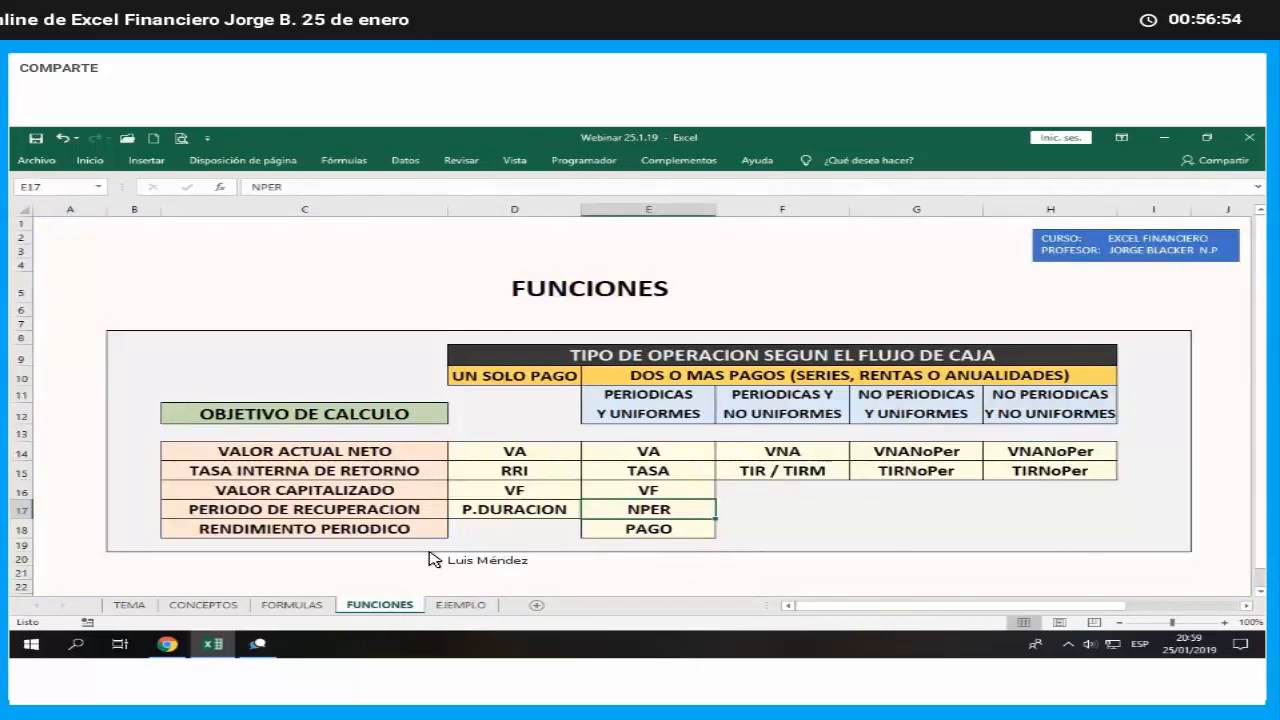
pyautogui.click(673, 457)
pyautogui.click(786, 457)
pyautogui.click(906, 458)
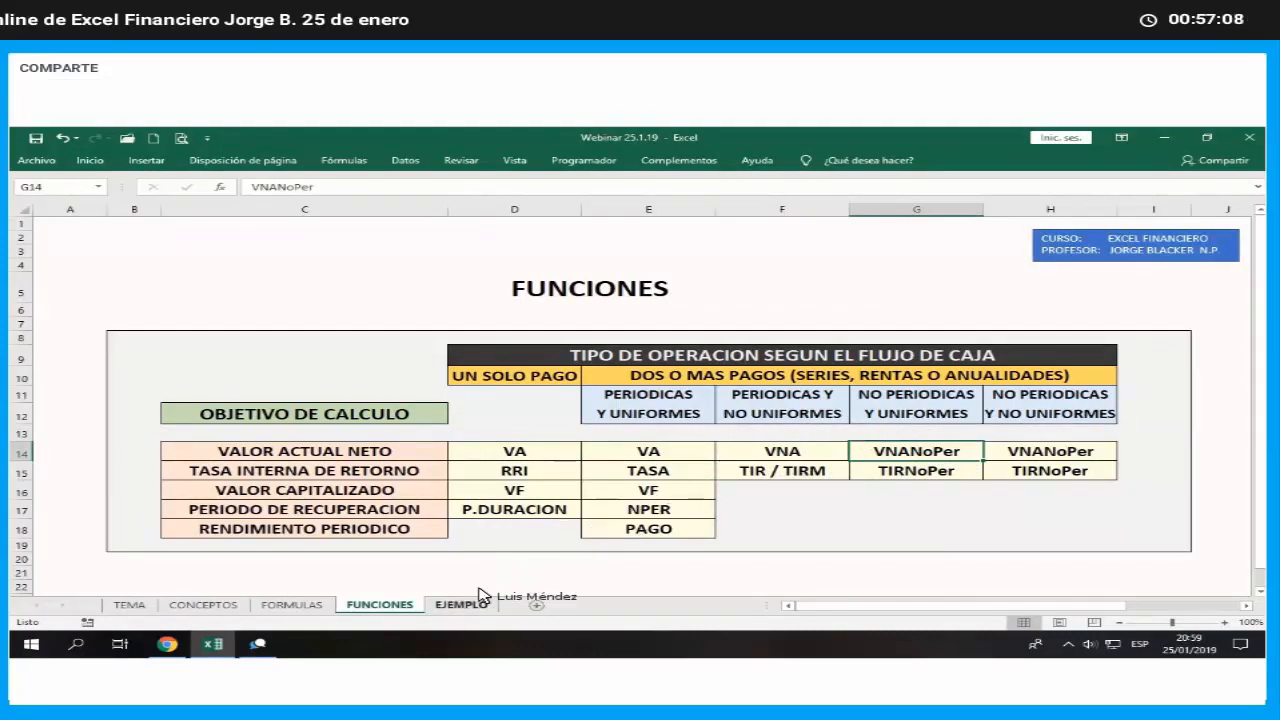
# - Review the monthly net flows in row 21 of the EJEMPLO sheet from month 1 to month 12 and back
pyautogui.hotkey('ctrl', 'pagedown')
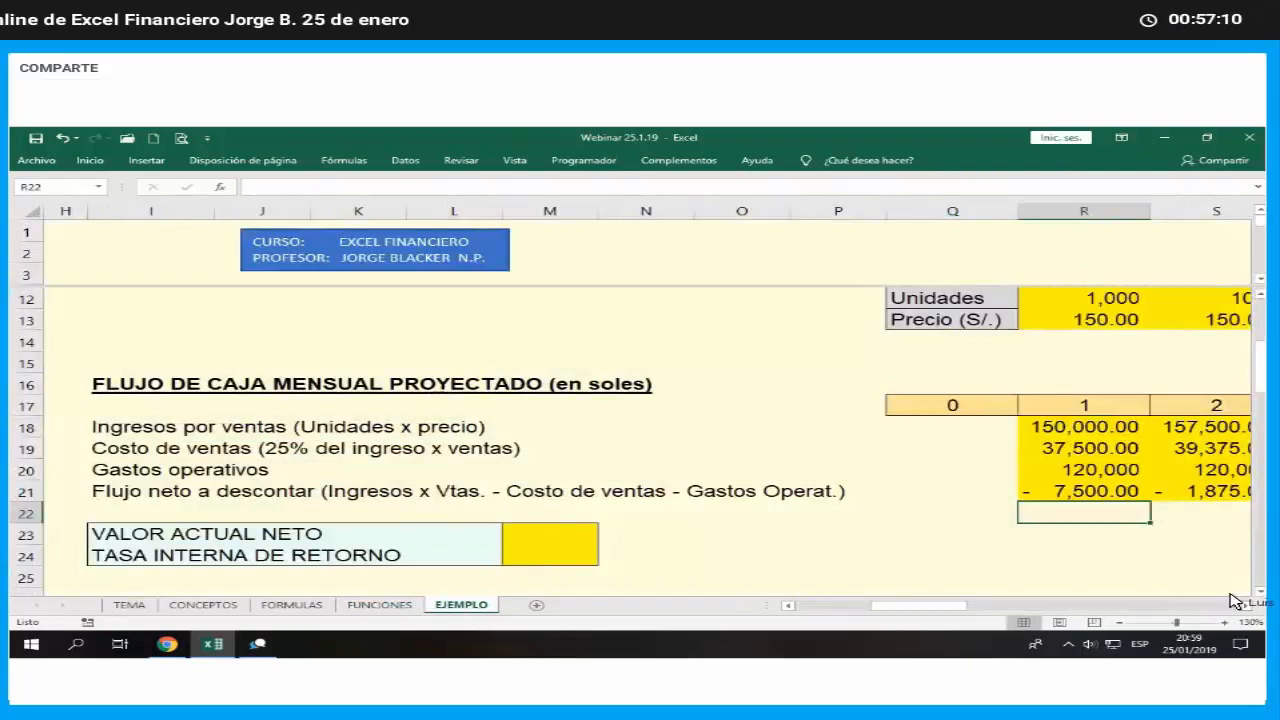
pyautogui.click(1244, 605)
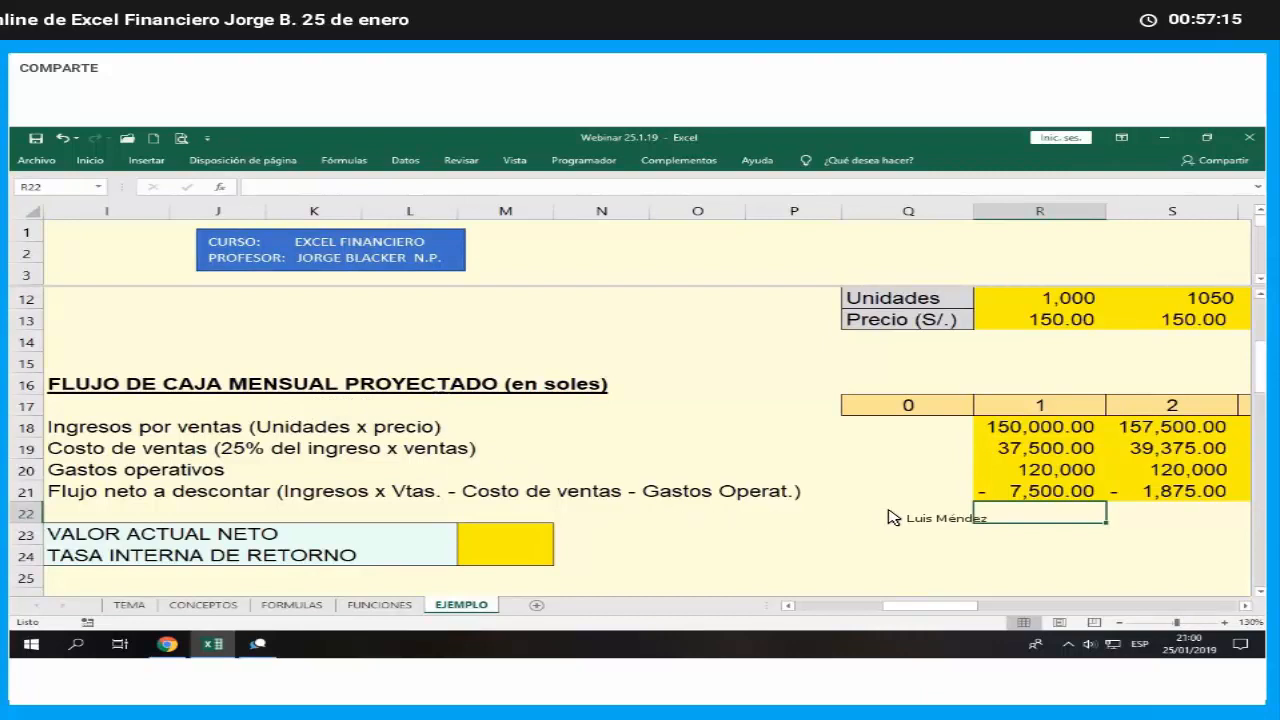
pyautogui.click(1036, 494)
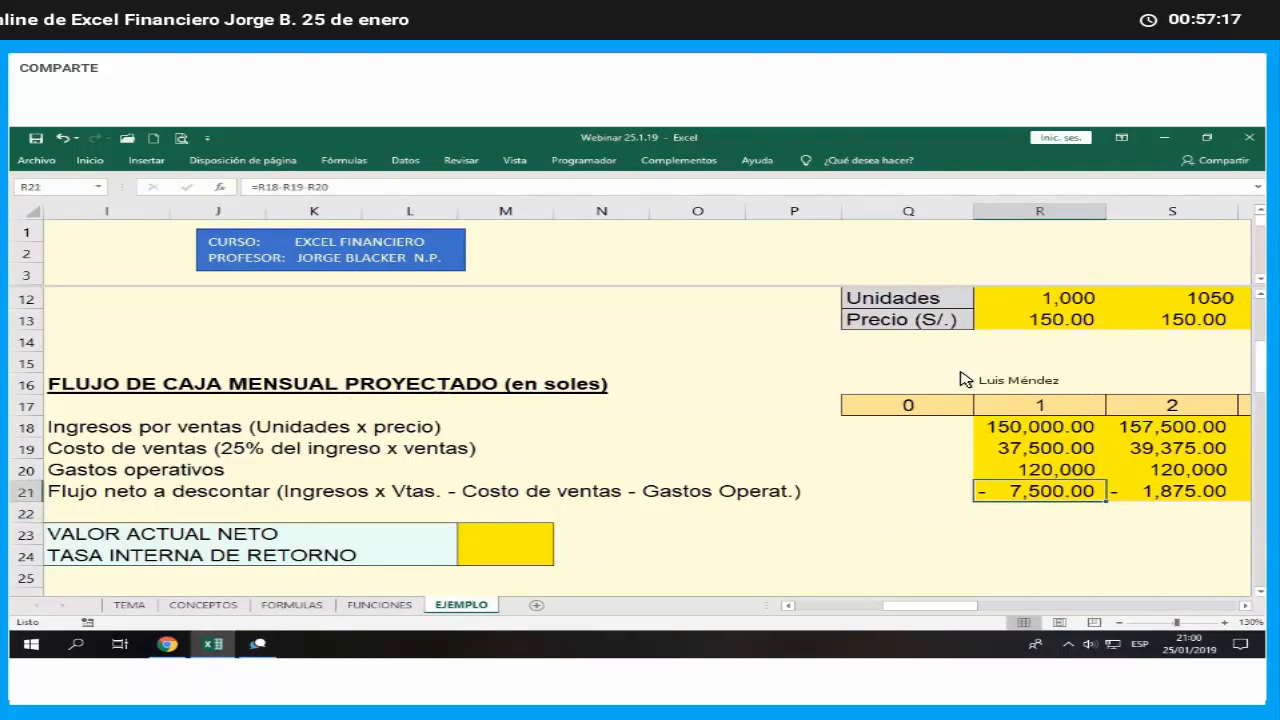
pyautogui.press('Right')
pyautogui.press('Right')
pyautogui.press('Right')
pyautogui.press('Right')
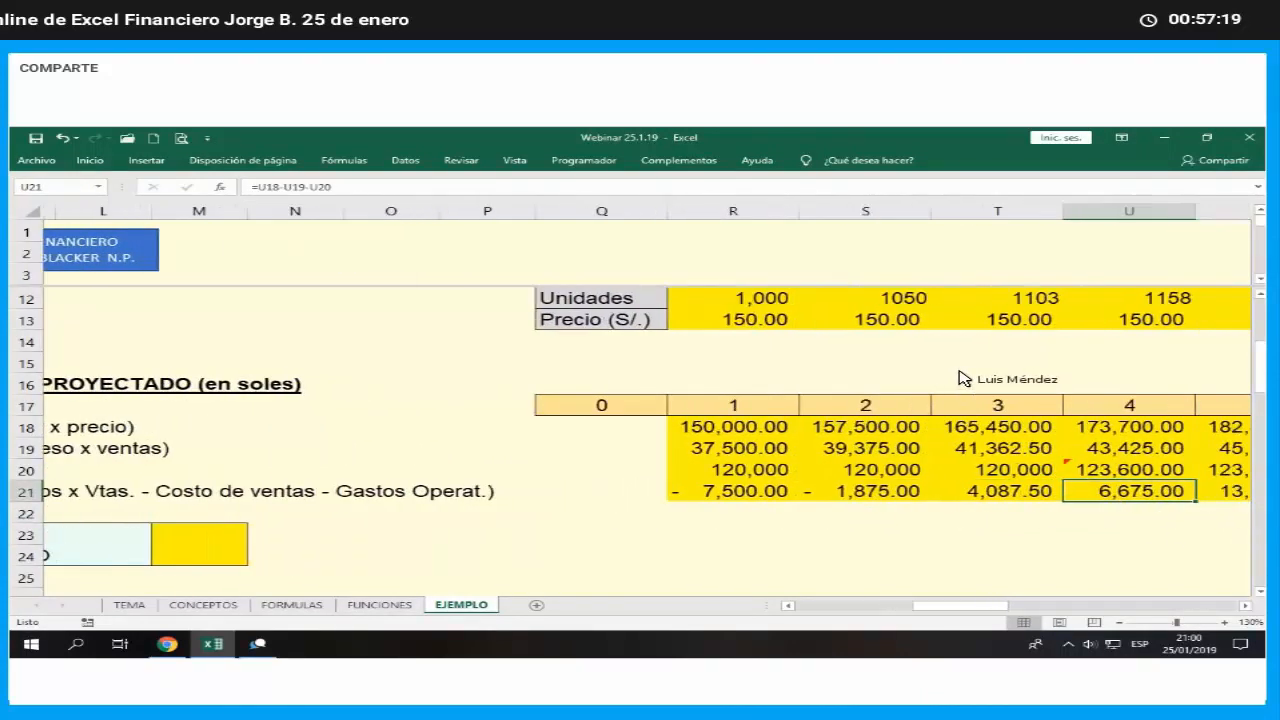
pyautogui.press('Right')
pyautogui.press('Right')
pyautogui.press('Right')
pyautogui.press('Right')
pyautogui.press('Right')
pyautogui.press('Right')
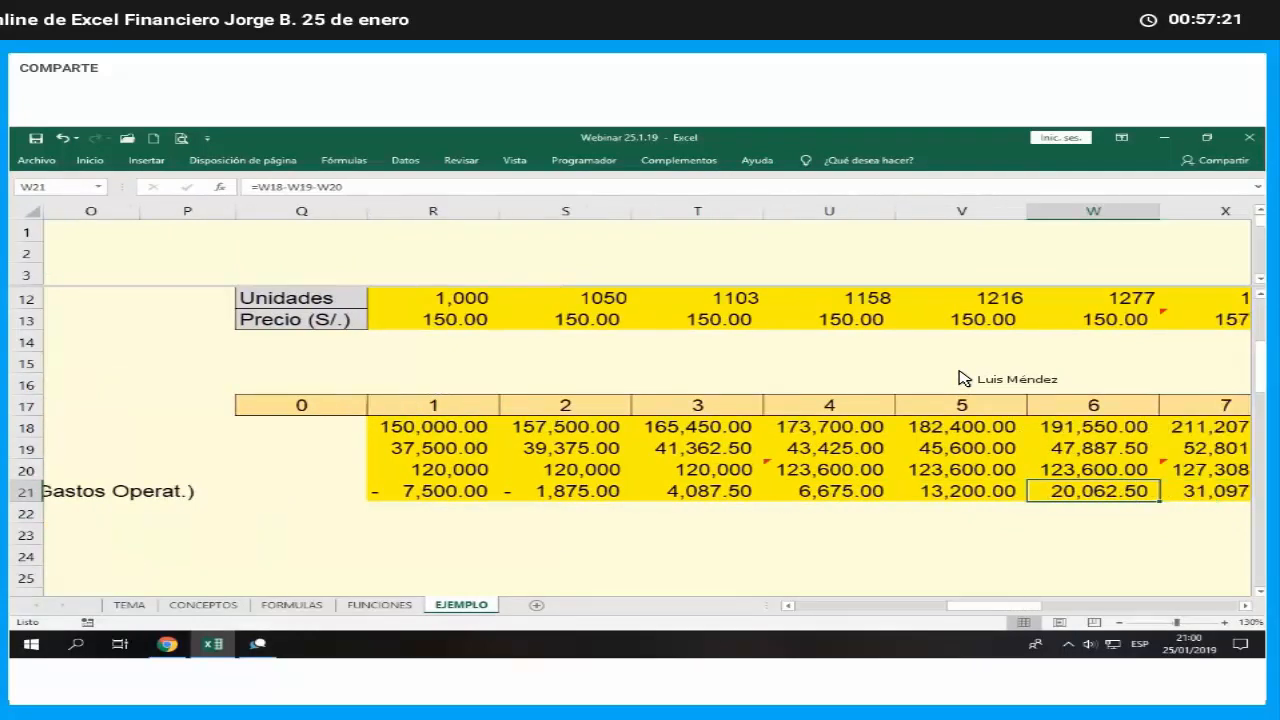
pyautogui.press('Right')
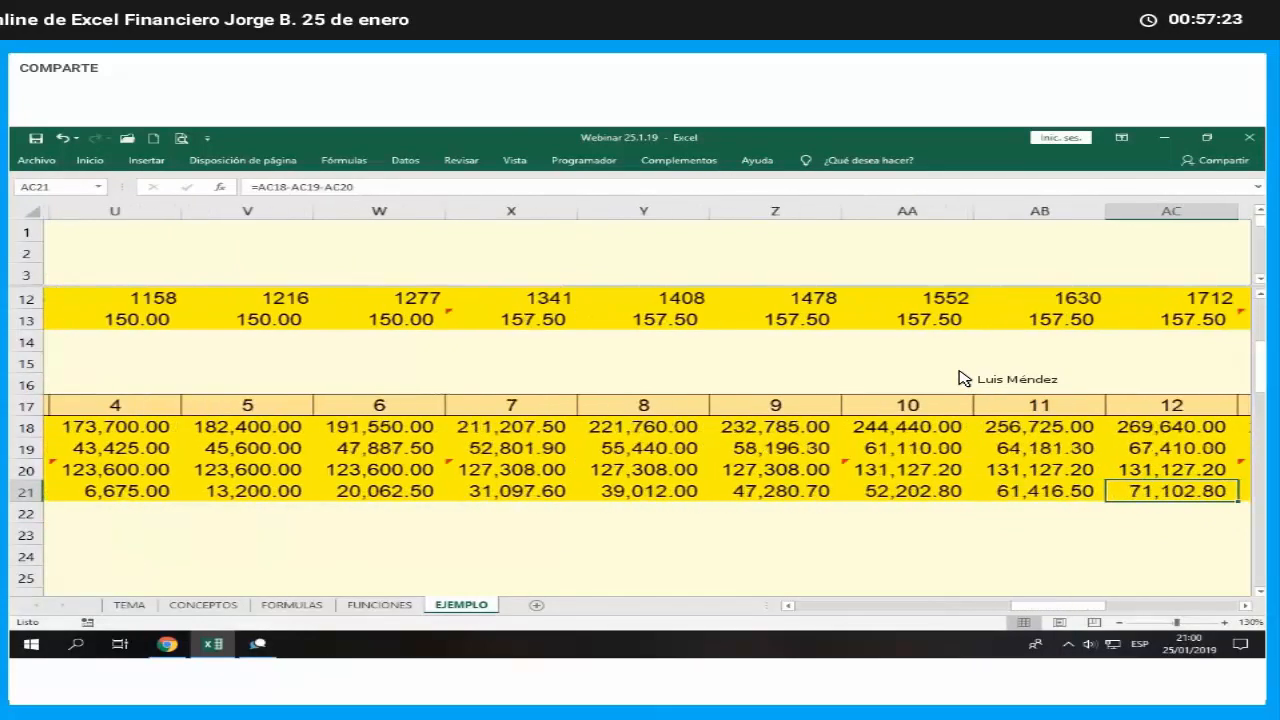
pyautogui.press('Left')
pyautogui.press('Left')
pyautogui.press('Left')
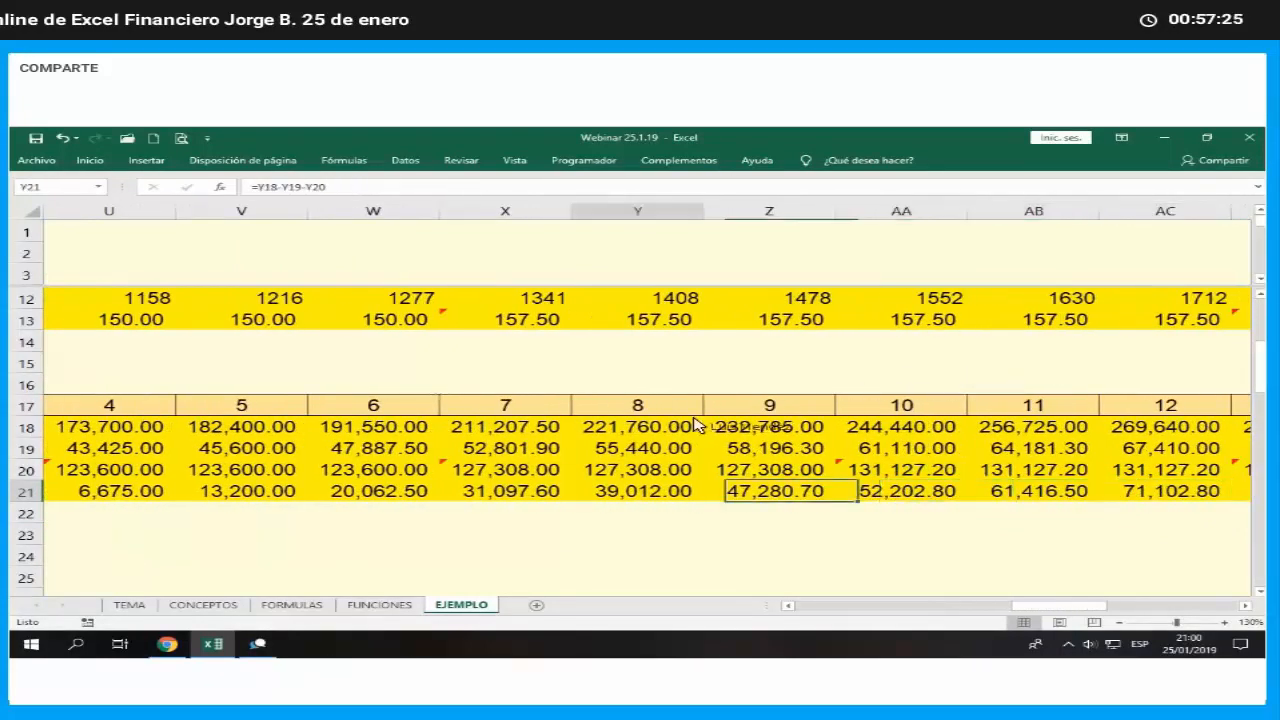
pyautogui.hotkey('ctrl', 'Left')
pyautogui.hotkey('ctrl', 'Left')
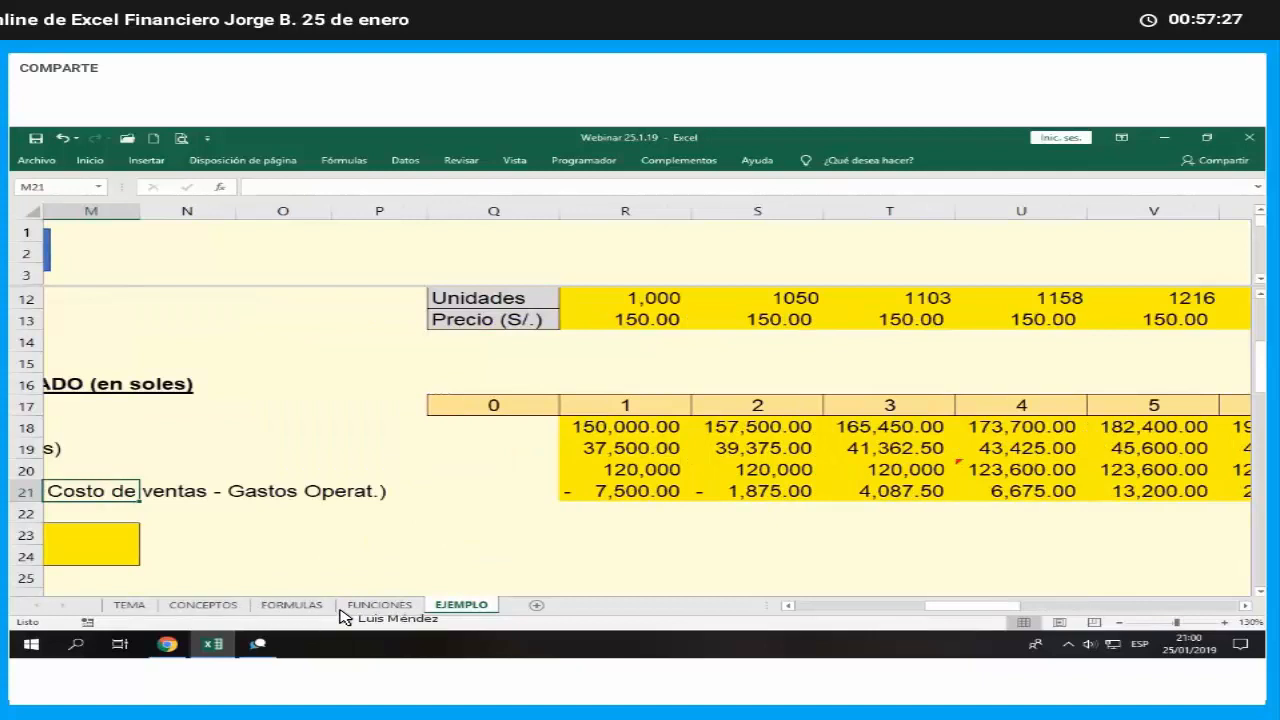
# - Check the periodic, non-uniform payments column on the FUNCIONES sheet and its VNA function
pyautogui.click(380, 605)
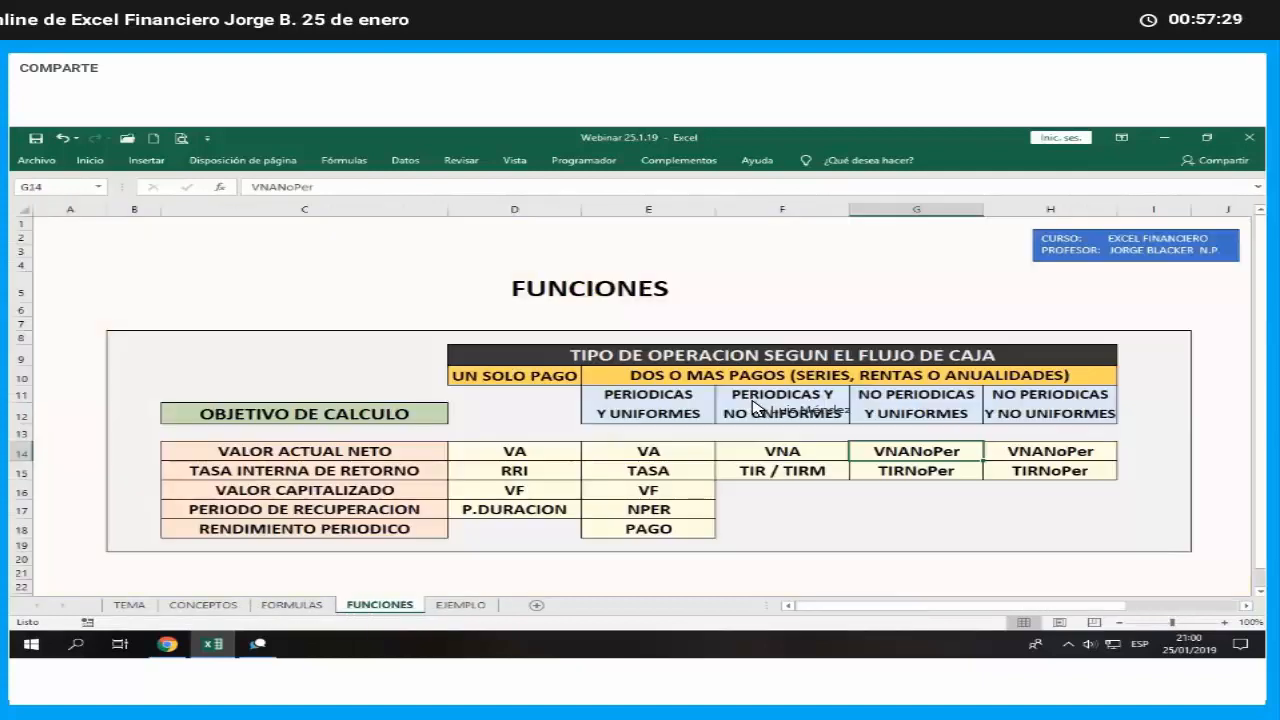
pyautogui.click(761, 399)
pyautogui.click(768, 415)
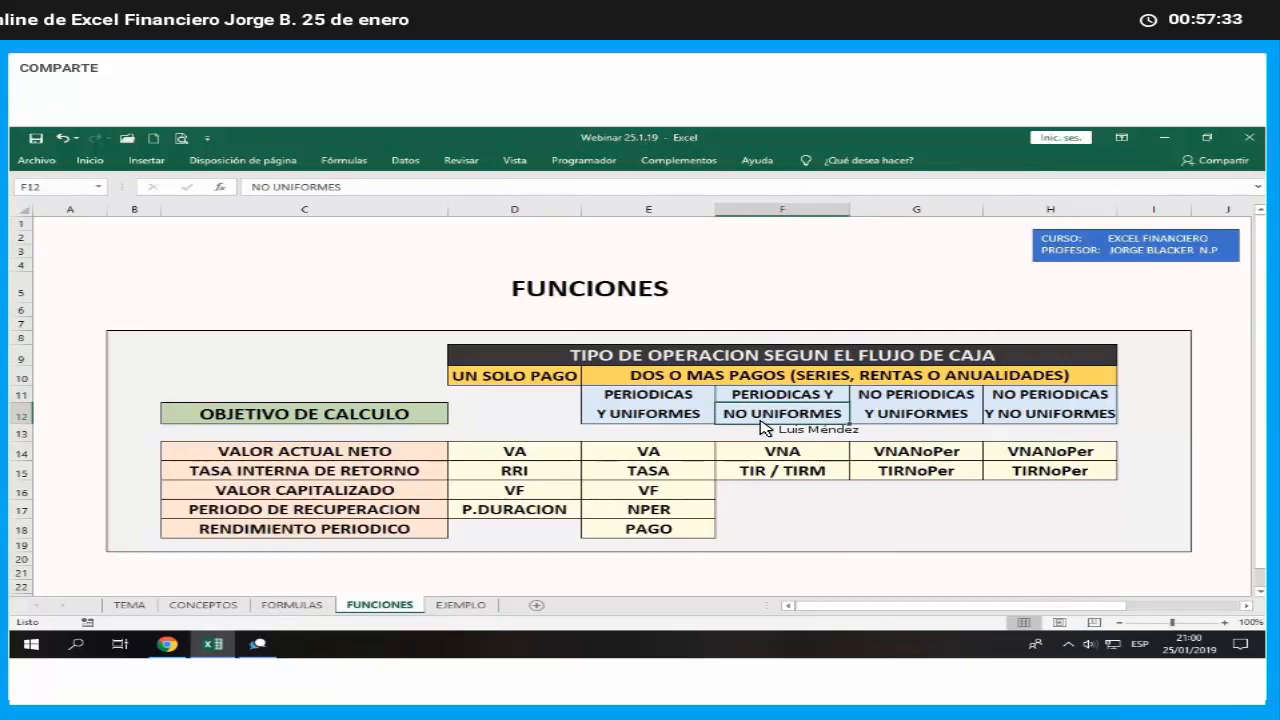
pyautogui.click(755, 460)
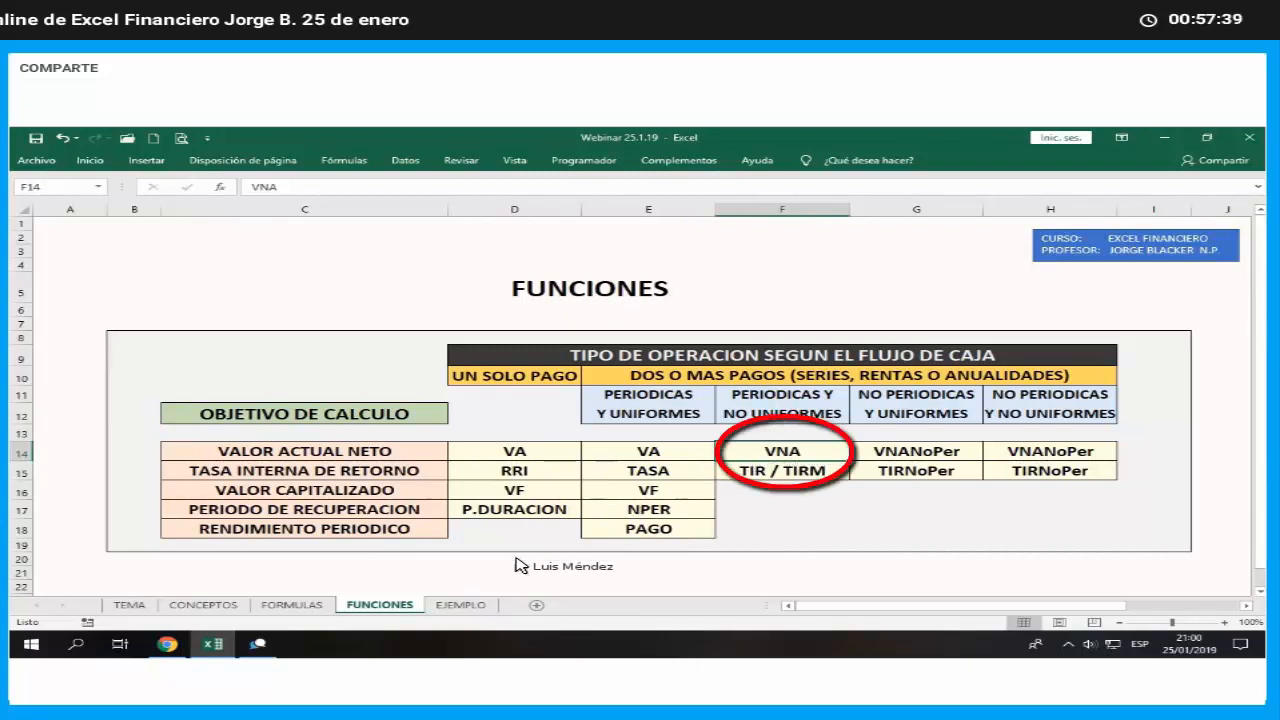
# - Widen column M on the EJEMPLO sheet, which holds the net present value and IRR result cells
pyautogui.click(461, 605)
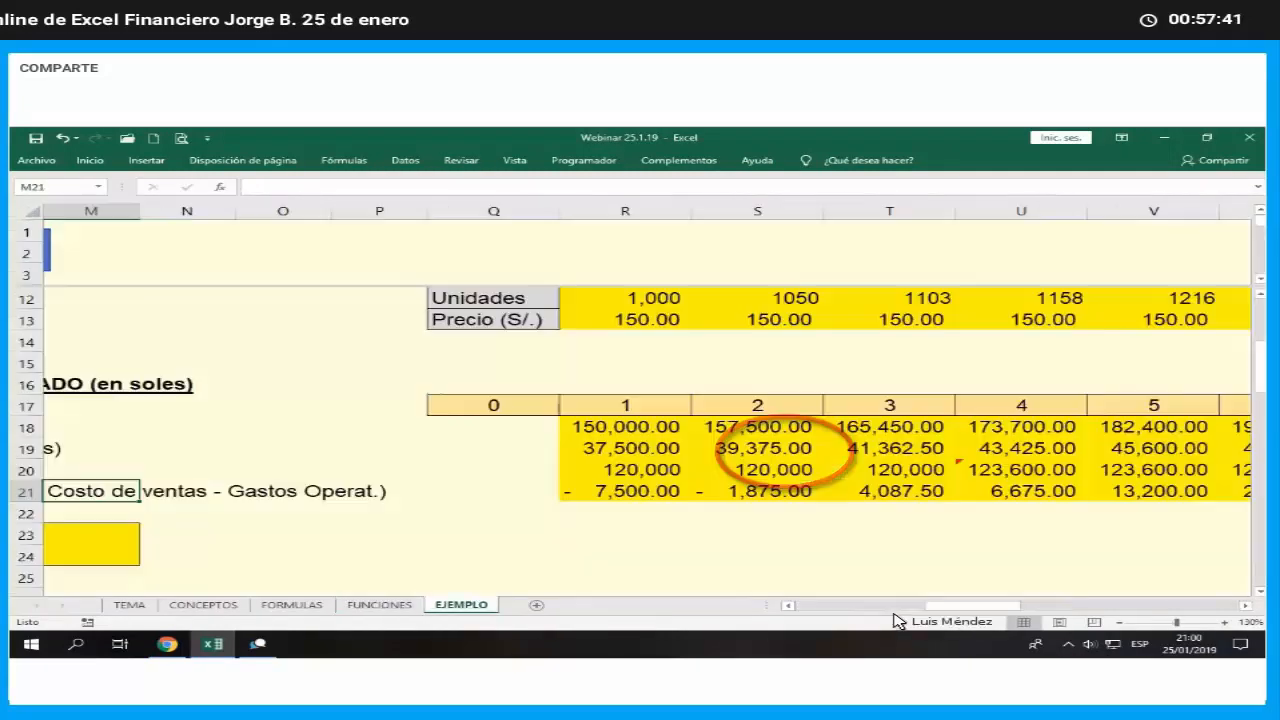
pyautogui.click(789, 606)
pyautogui.click(789, 606)
pyautogui.click(789, 606)
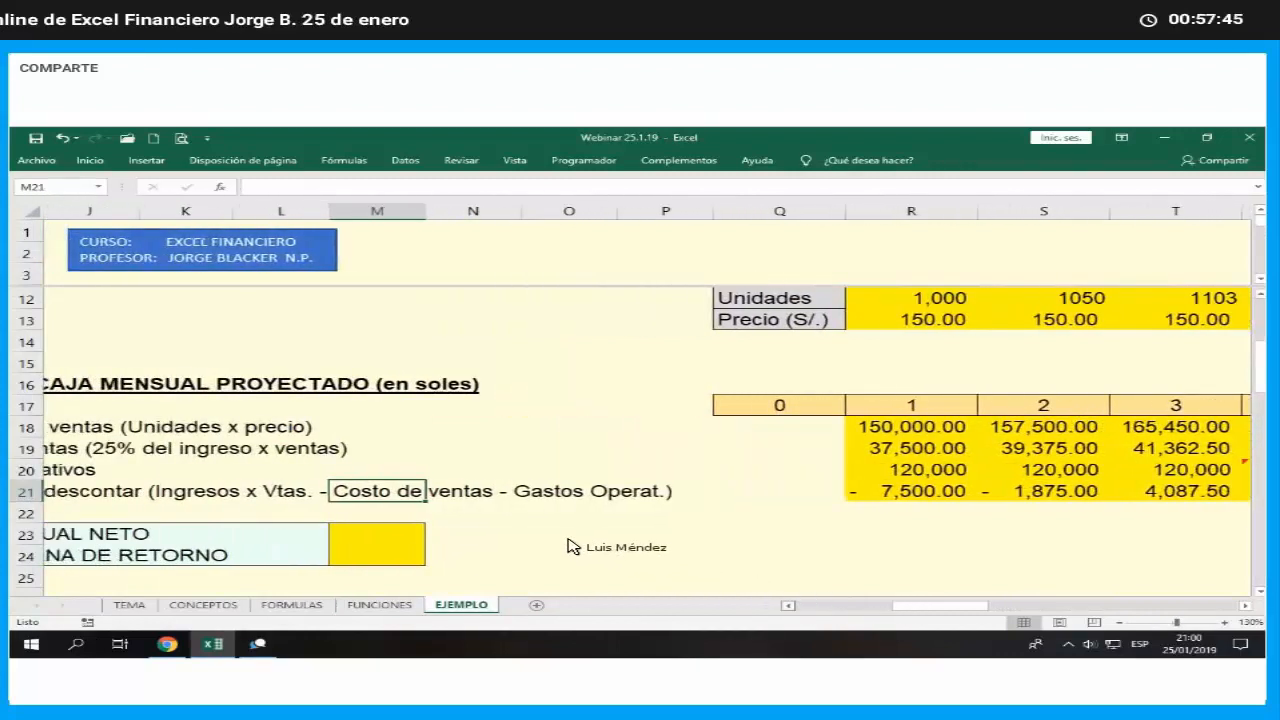
pyautogui.hscroll(-2, 567, 546)
pyautogui.click(583, 545)
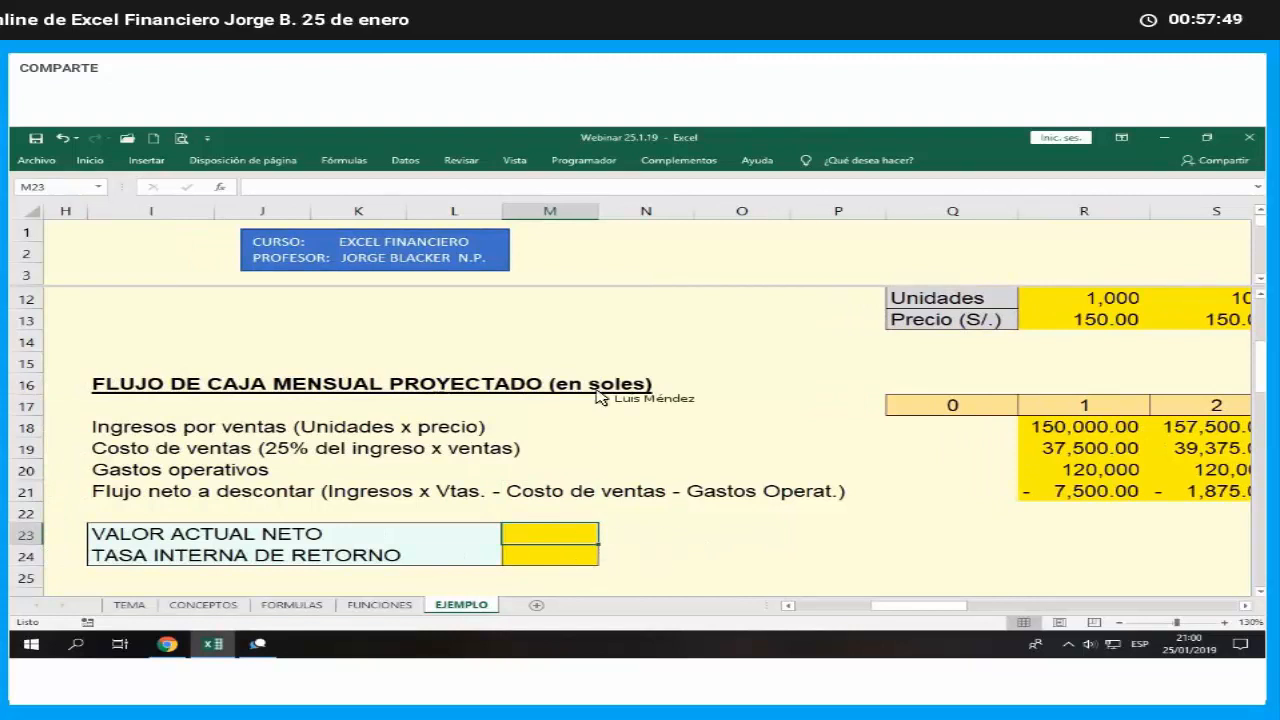
pyautogui.moveTo(599, 212); pyautogui.dragTo(664, 224)
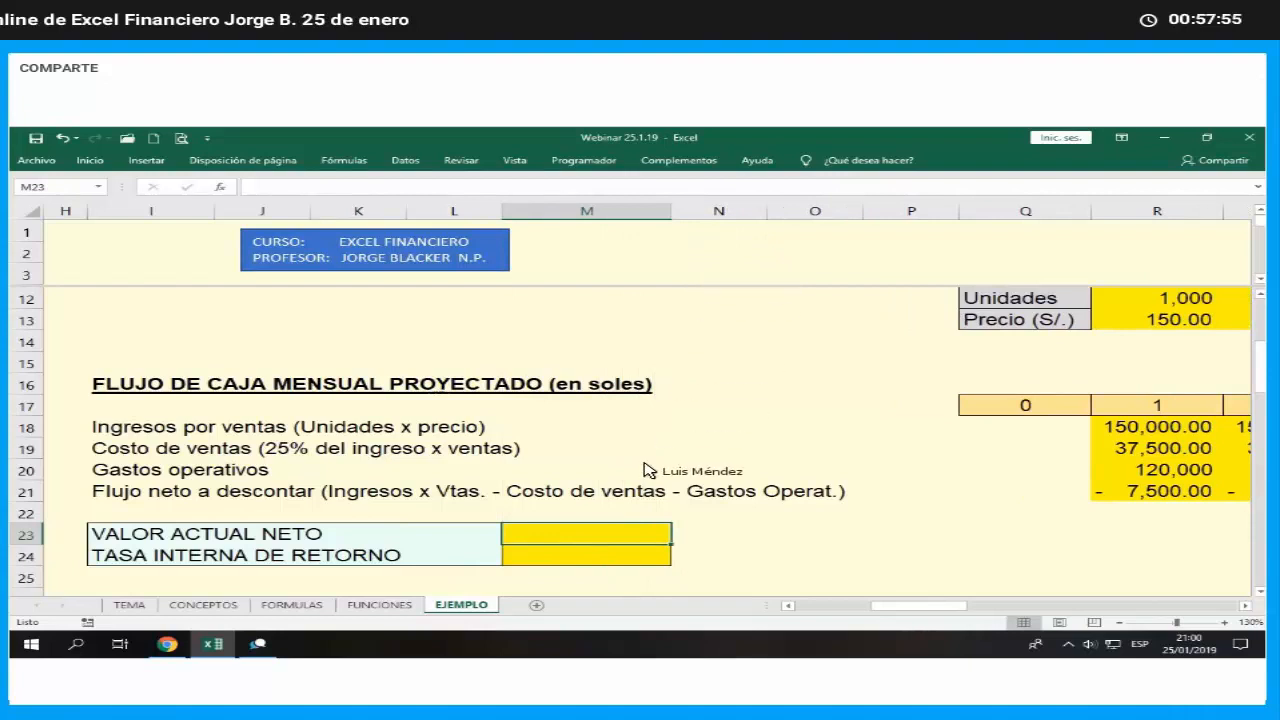
# - Insert the financial function VNA in cell M23, the VALOR ACTUAL NETO result
pyautogui.click(229, 188)
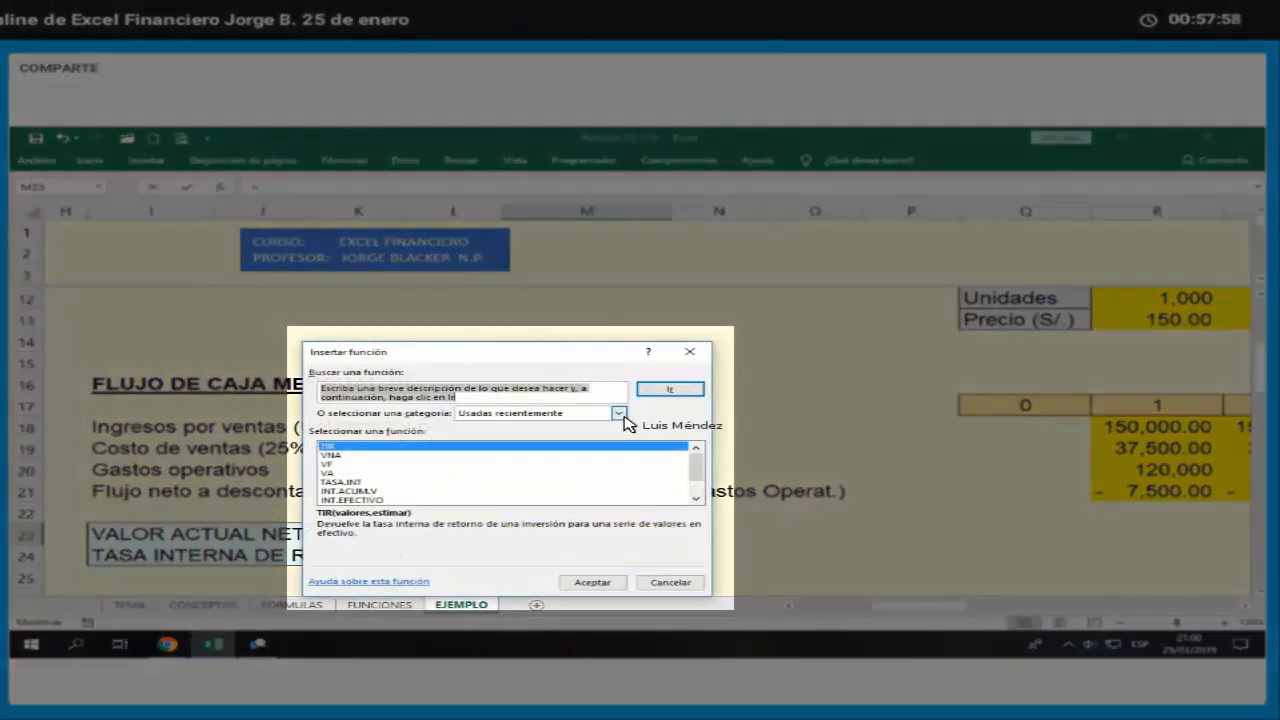
pyautogui.click(619, 413)
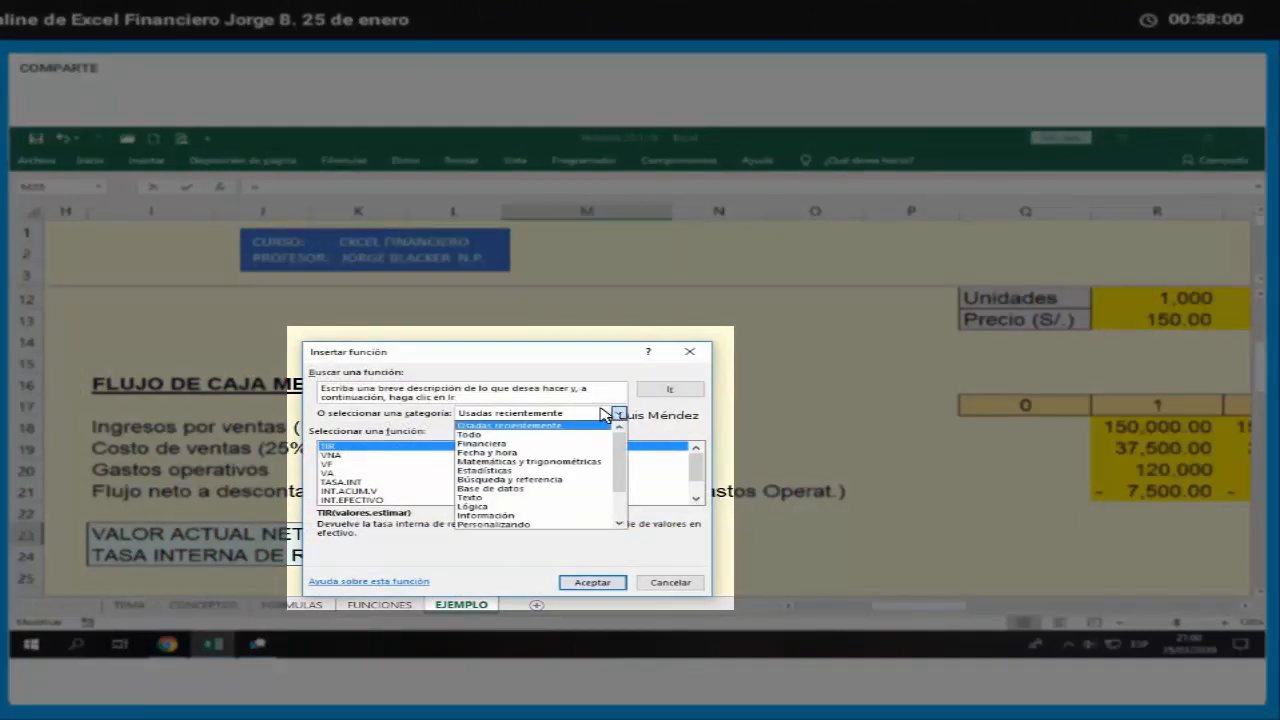
pyautogui.click(521, 445)
pyautogui.scroll(-7, 527, 452)
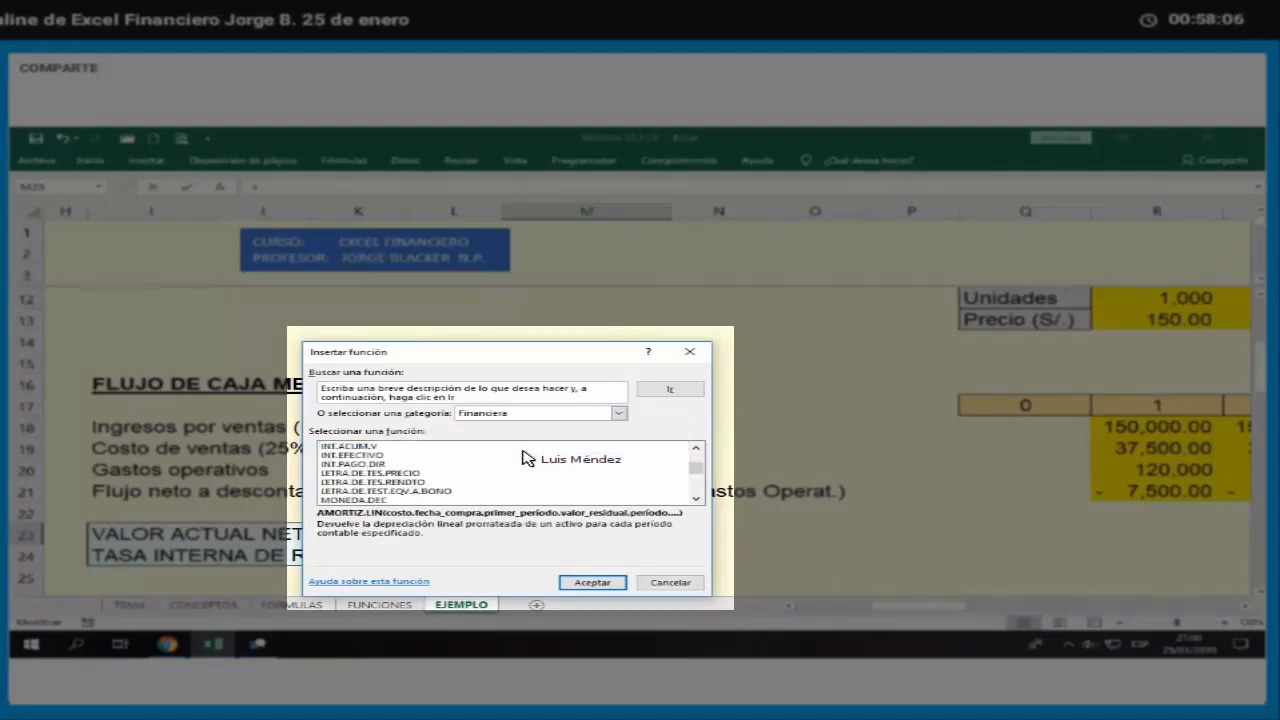
pyautogui.scroll(-10, 400, 488)
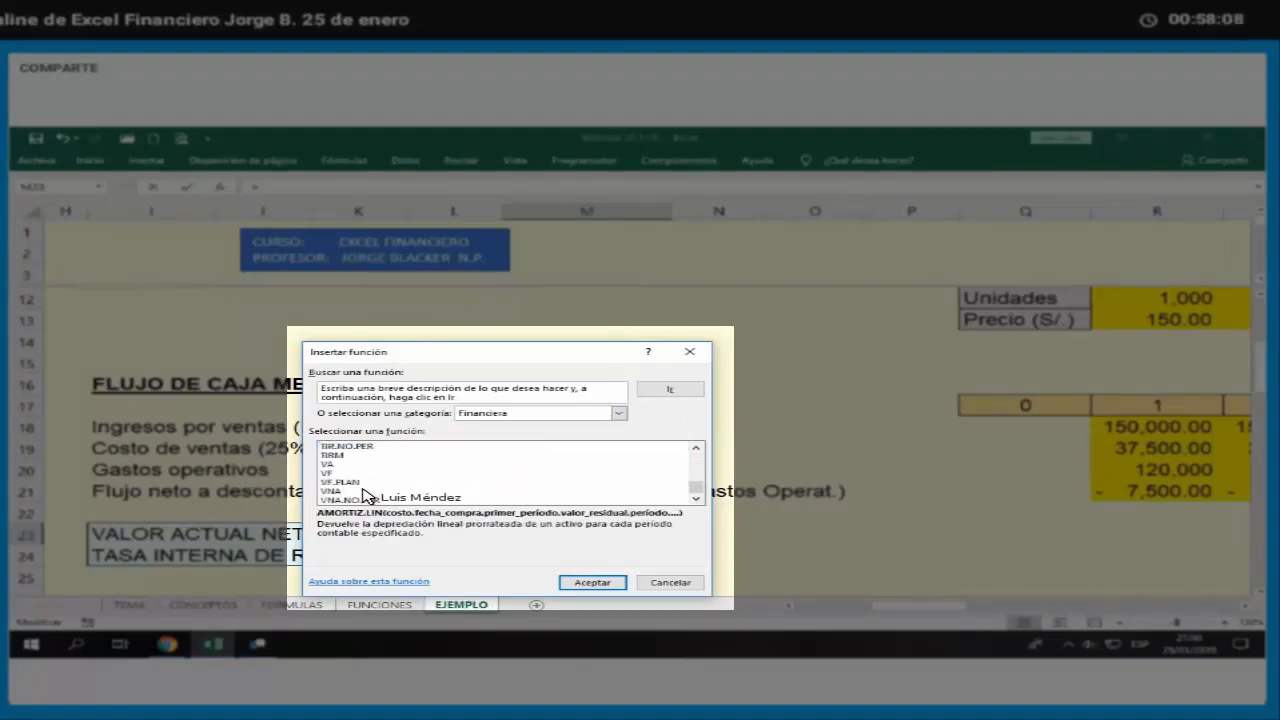
pyautogui.click(371, 491)
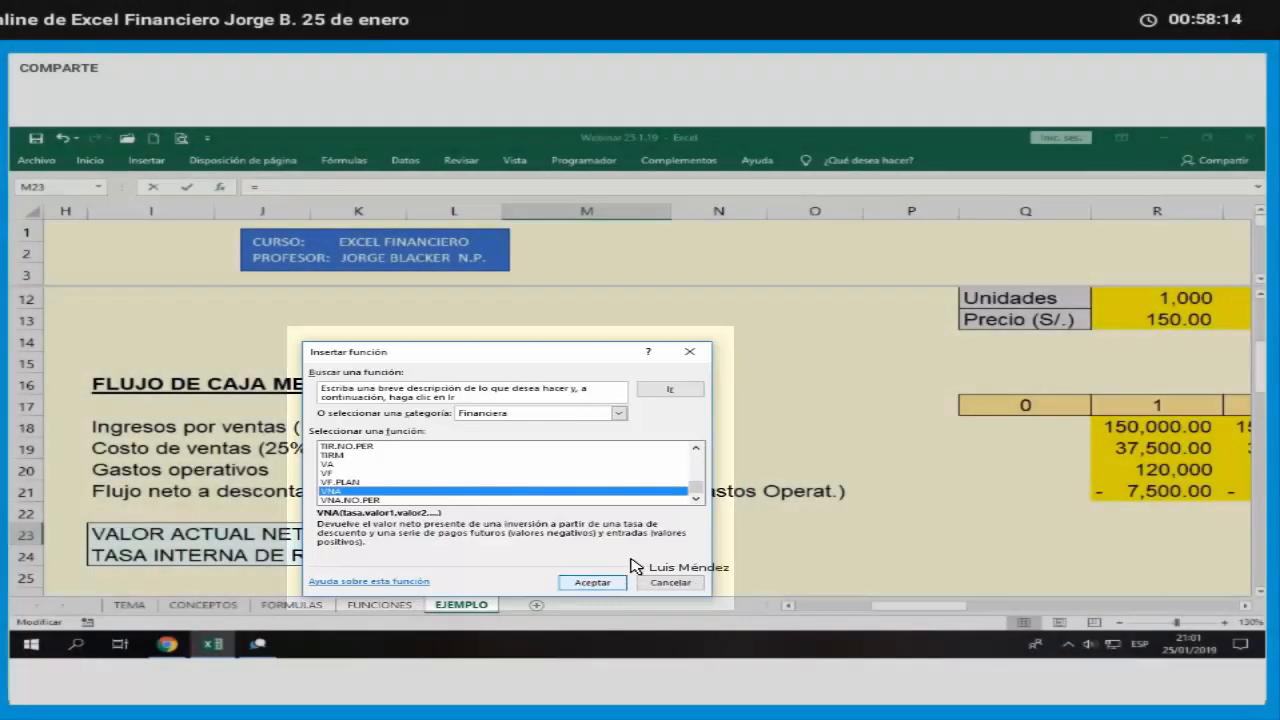
pyautogui.click(617, 584)
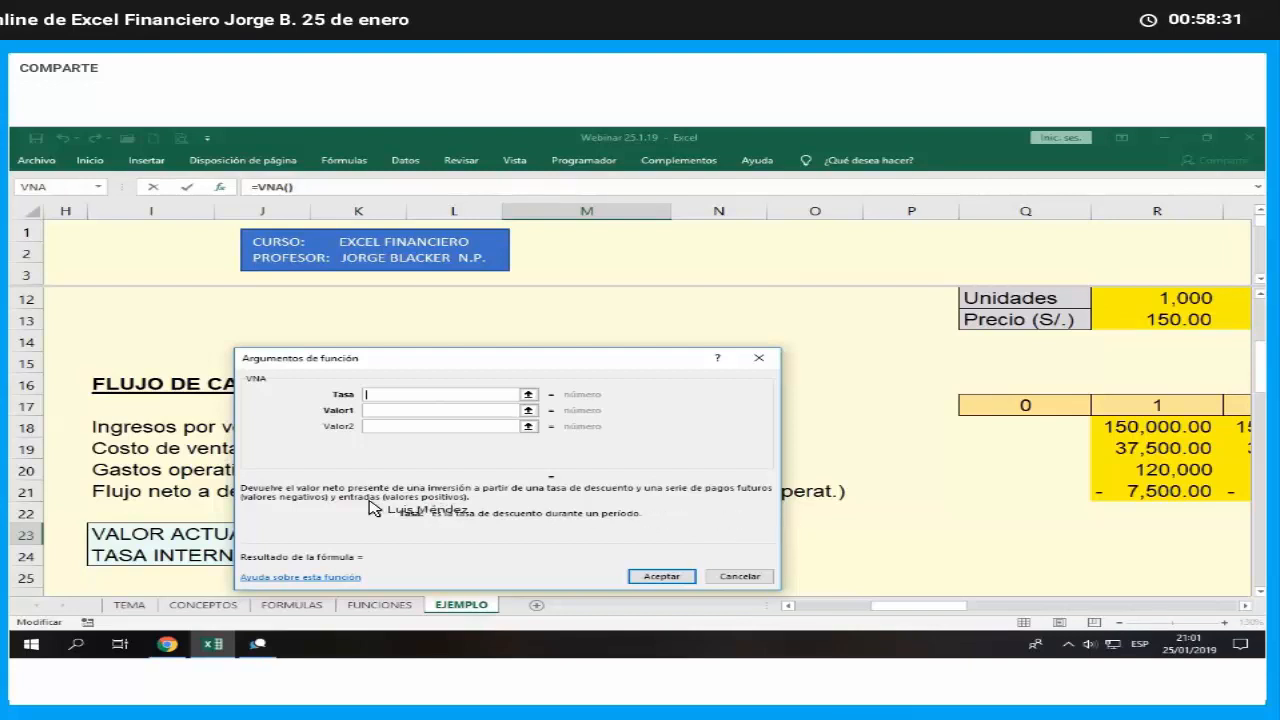
# - Complete the VNA function with the rate (1+C28)^(30/360)-1 and the monthly net flows R21:AO21 as its values
pyautogui.moveTo(468, 355); pyautogui.dragTo(446, 447)
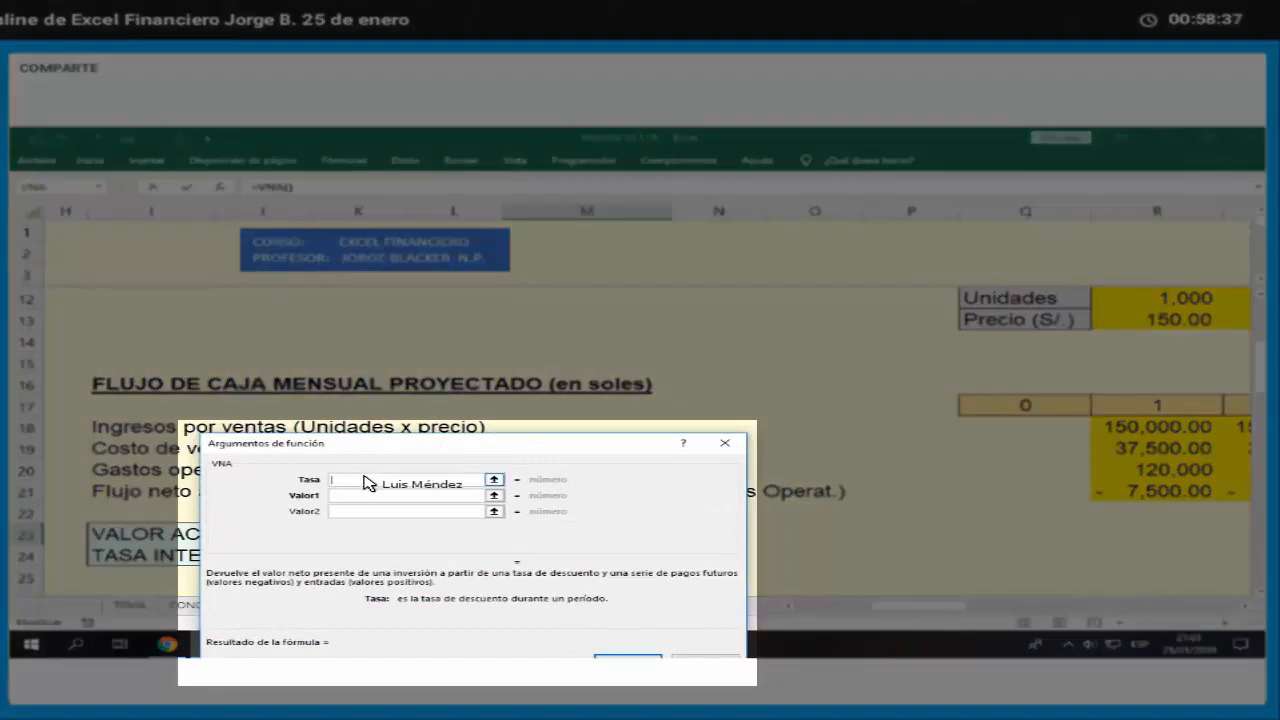
pyautogui.moveTo(385, 449); pyautogui.dragTo(383, 457)
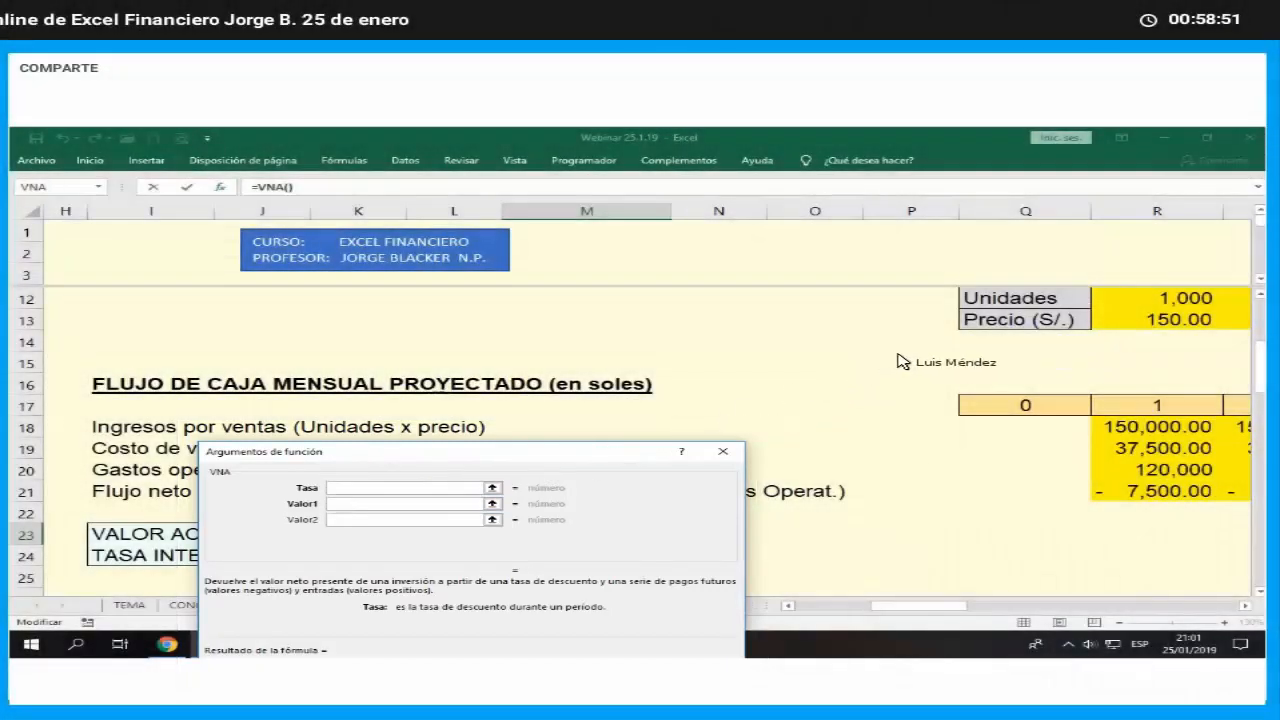
pyautogui.moveTo(917, 605); pyautogui.dragTo(748, 595)
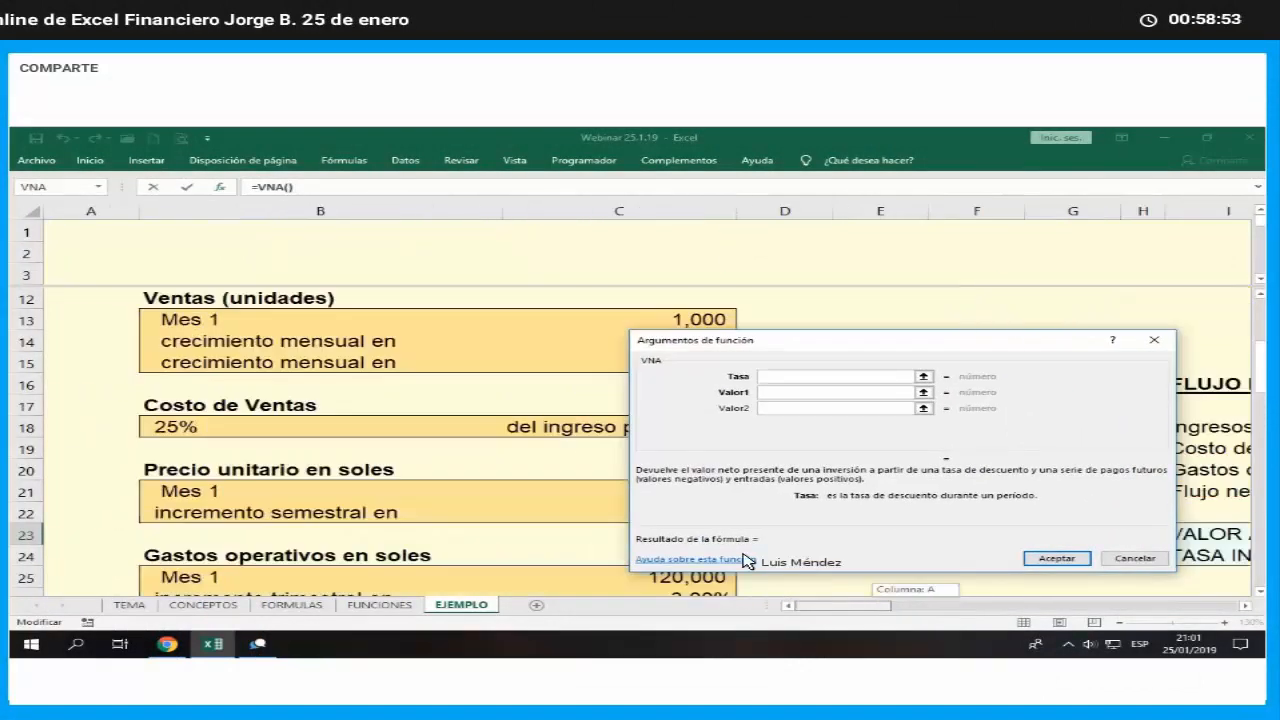
pyautogui.moveTo(949, 338); pyautogui.dragTo(1080, 299)
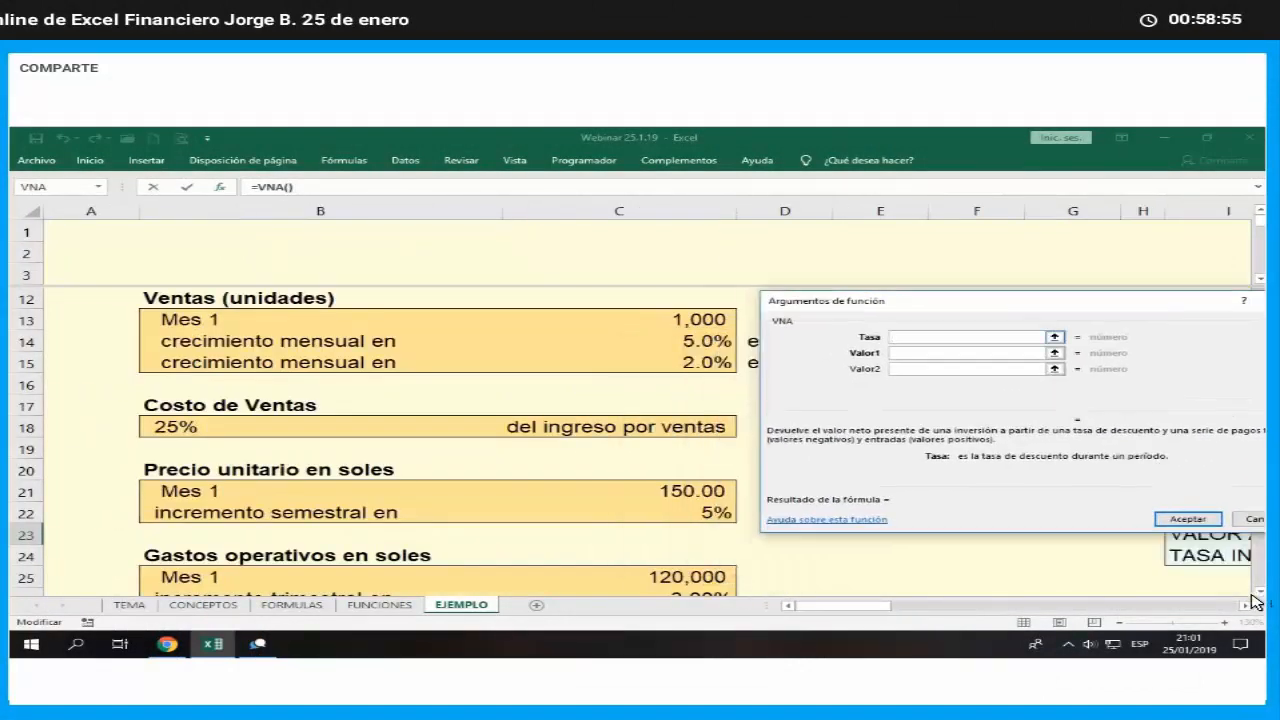
pyautogui.scroll(-2, 1262, 598)
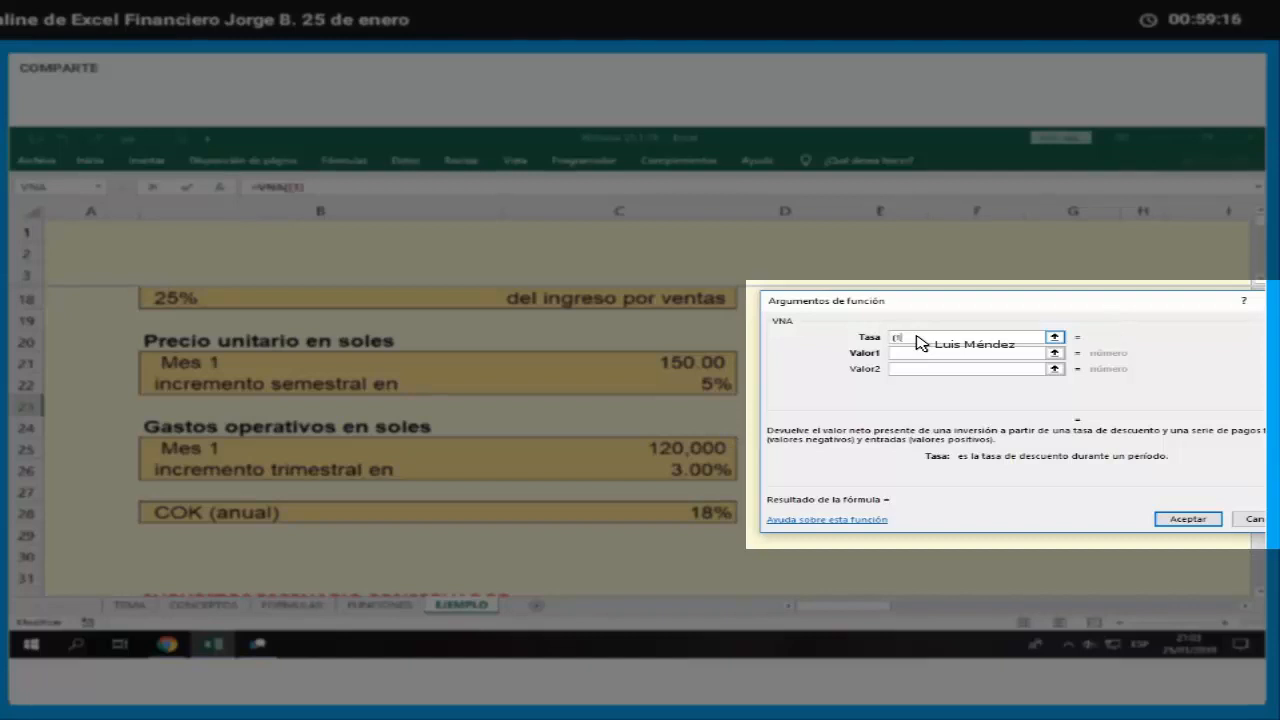
pyautogui.click(686, 512)
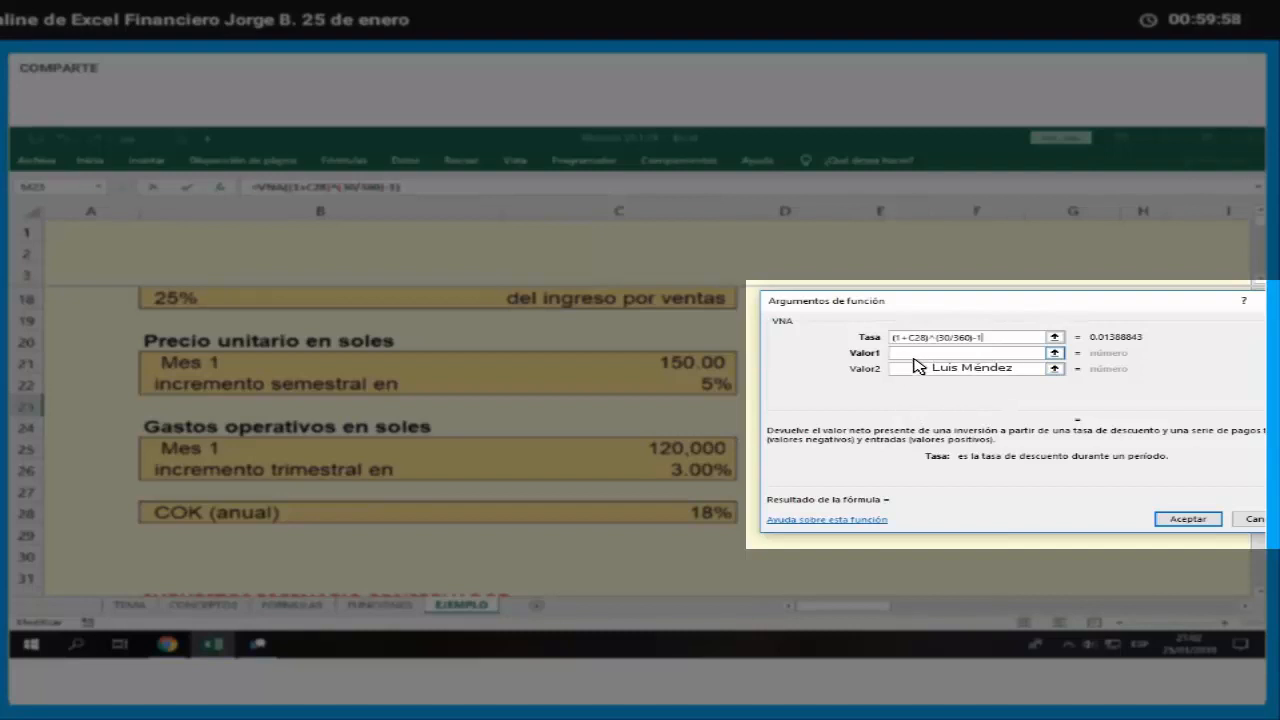
pyautogui.press('Tab')
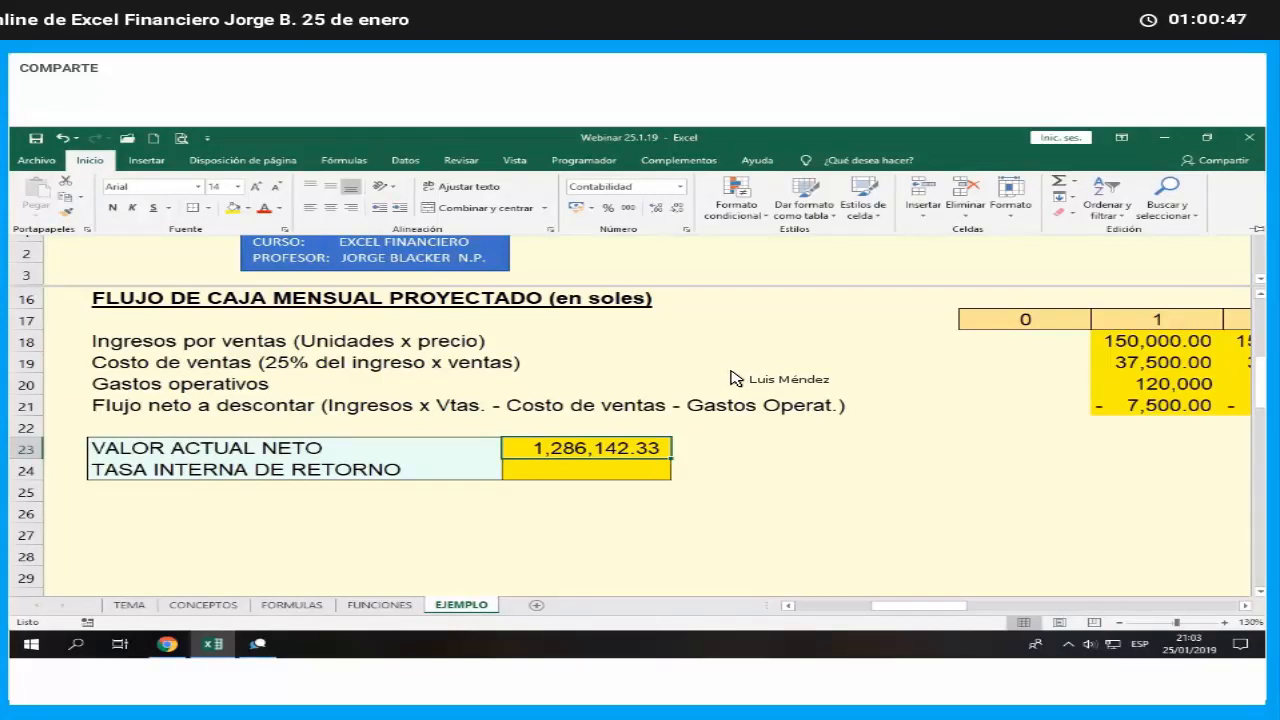
# - Examine the discounted cash flow terms E5:H6 of the VAN formula on the FORMULAS sheet
pyautogui.click(371, 606)
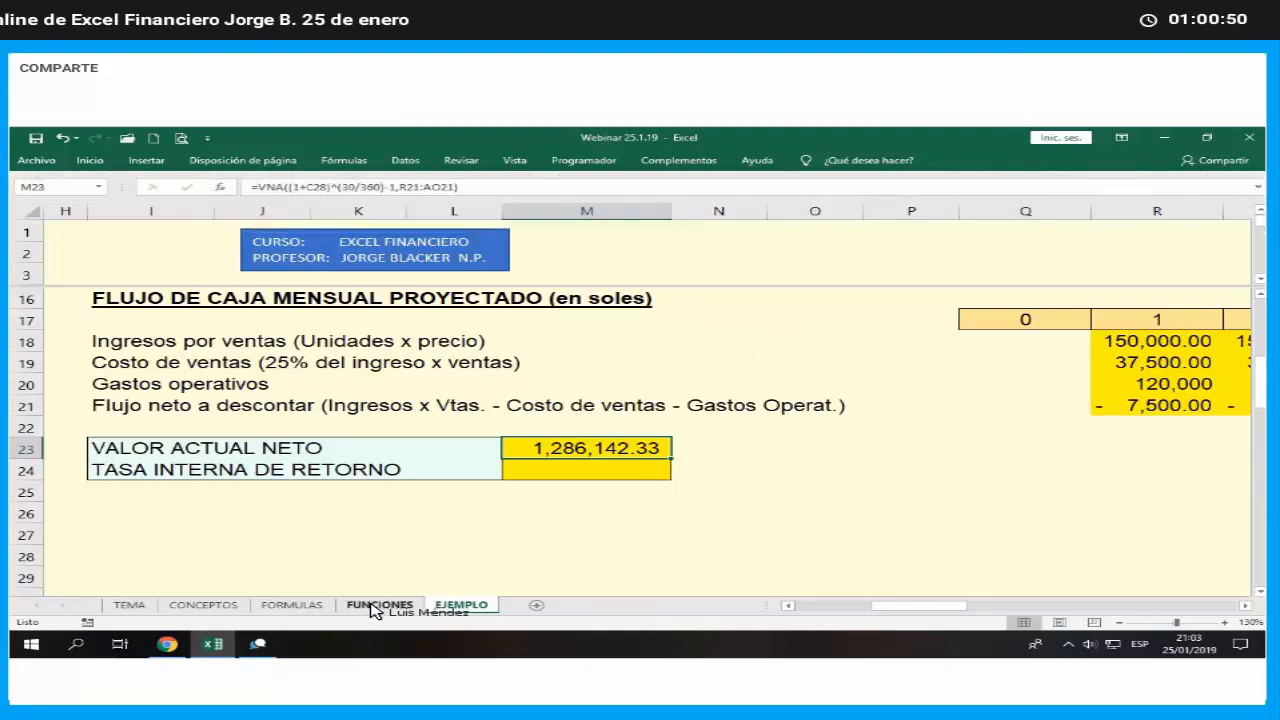
pyautogui.click(293, 605)
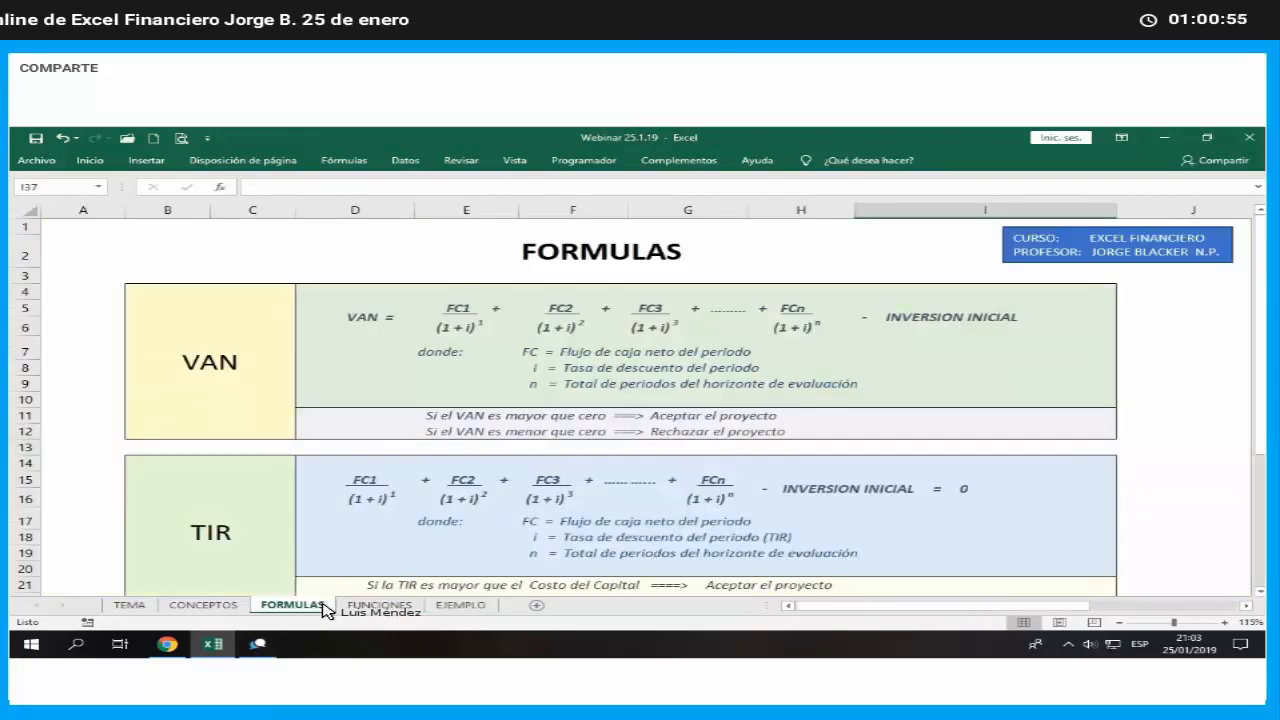
pyautogui.click(445, 325)
pyautogui.moveTo(445, 325); pyautogui.dragTo(848, 327)
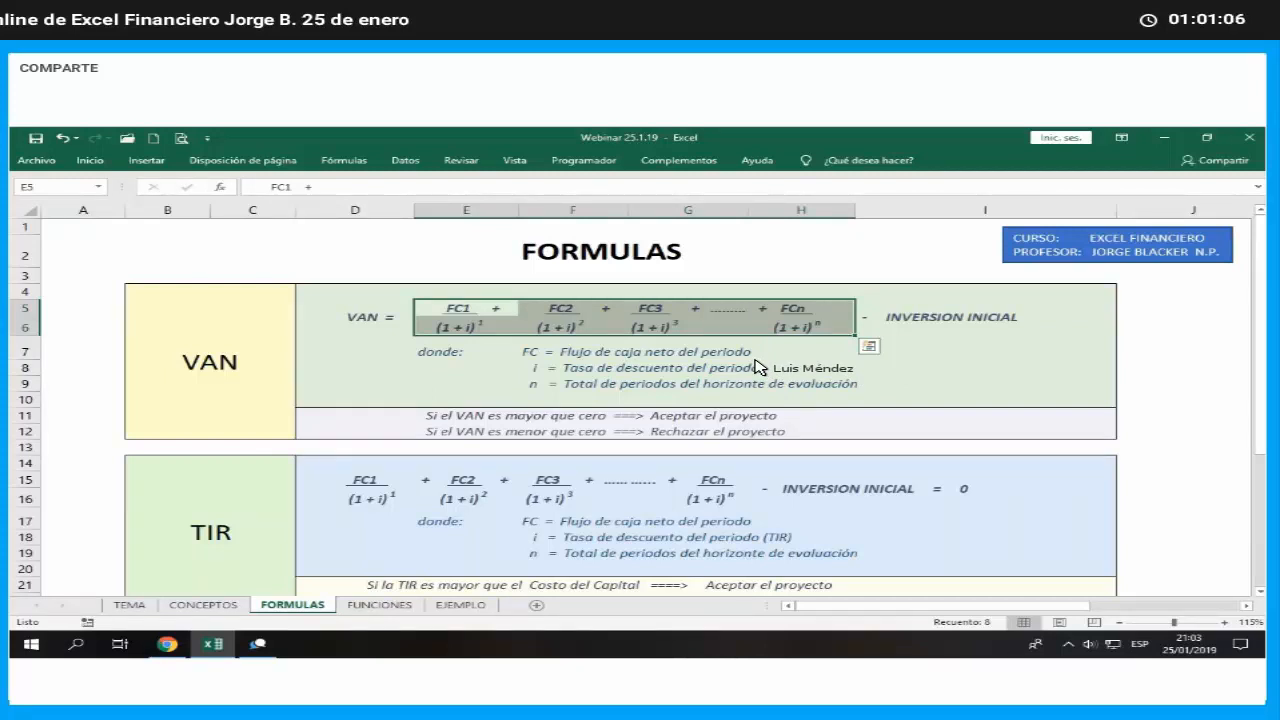
# - Check the VNA formula in cell M23 on the EJEMPLO sheet against the theoretical VAN formula
pyautogui.click(461, 605)
pyautogui.press('F2')
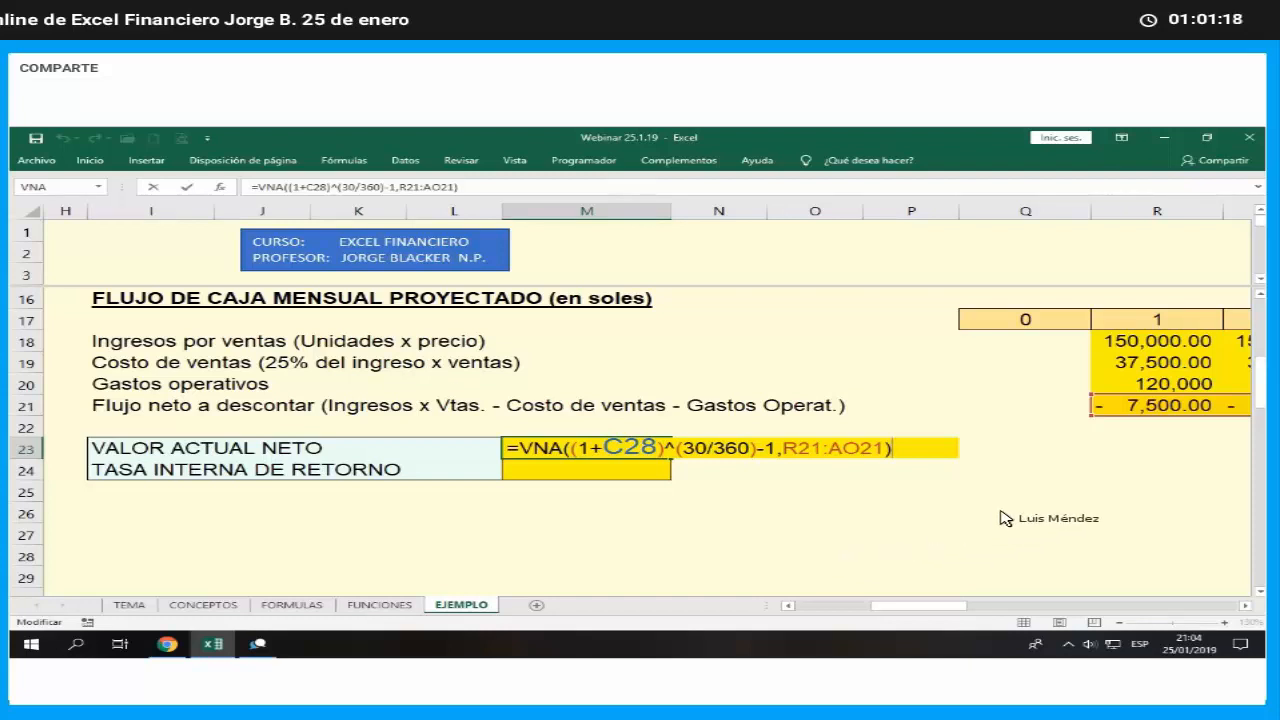
pyautogui.hotkey('ctrl', 'Return')
# - Enter the initial investment as a negative month 0 net flow in Q21, with the formula -C10
pyautogui.click(975, 410)
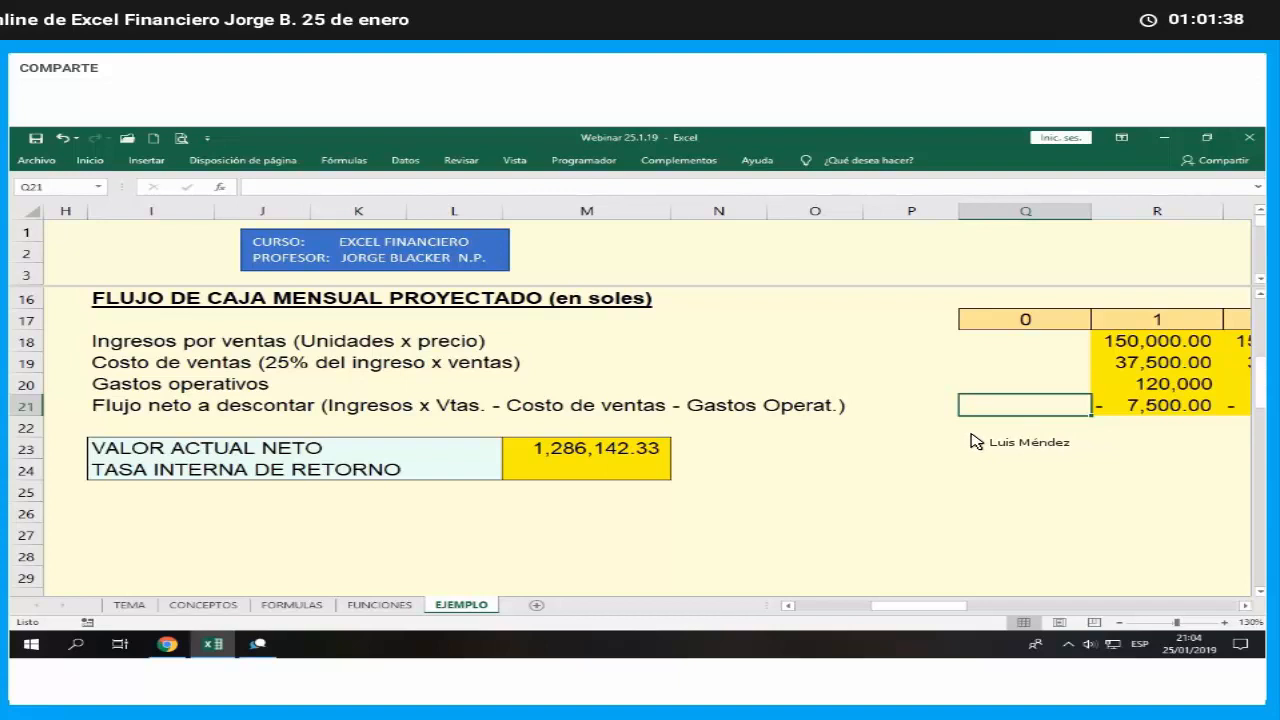
pyautogui.write('-')
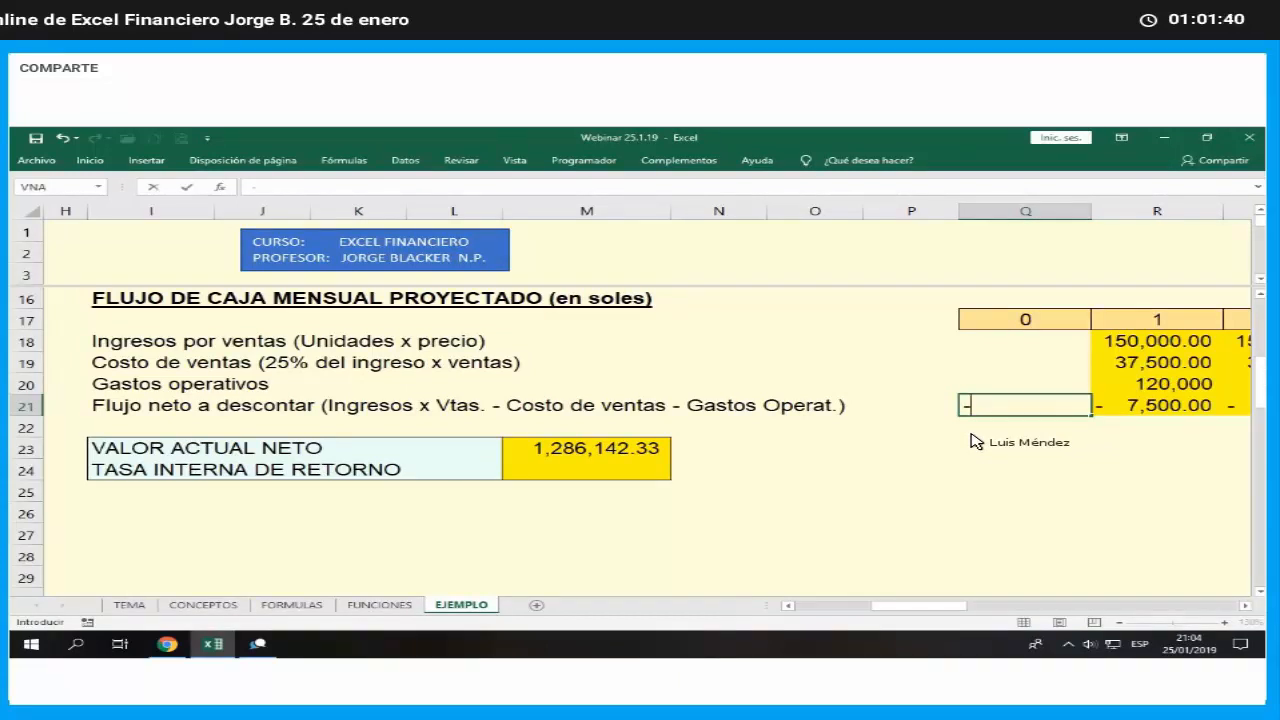
pyautogui.click(839, 608)
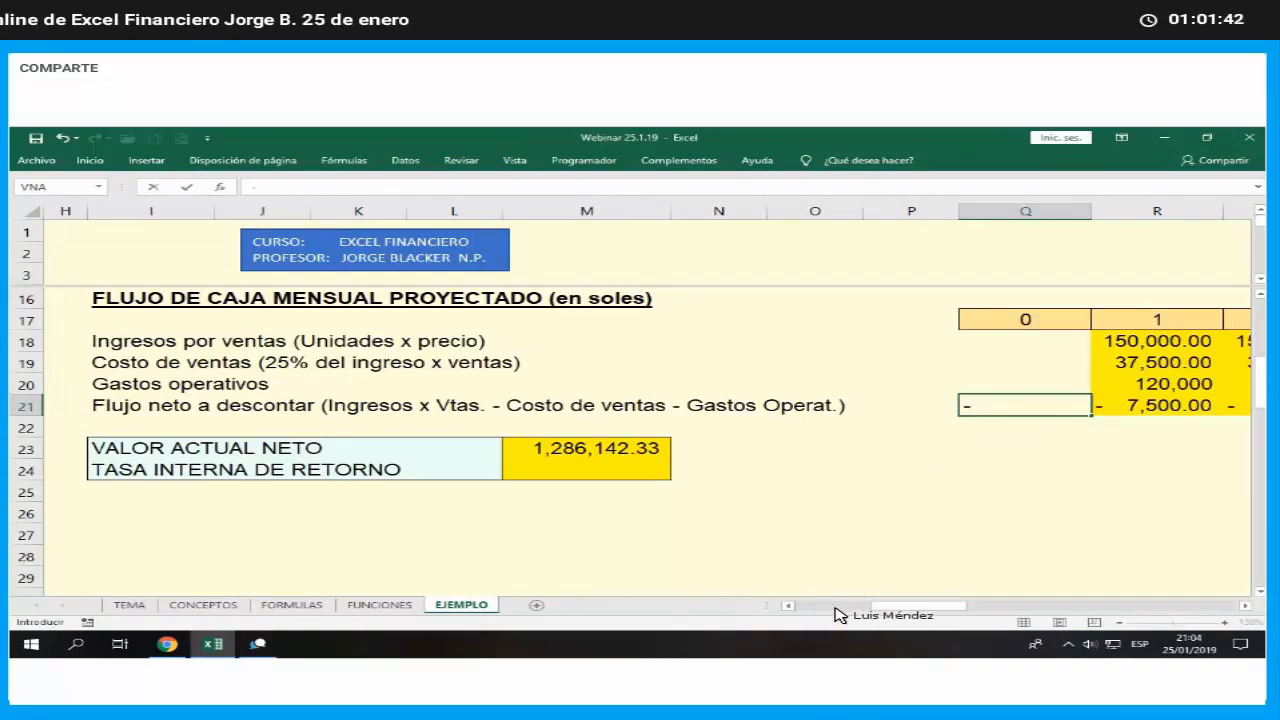
pyautogui.scroll(3, 720, 480)
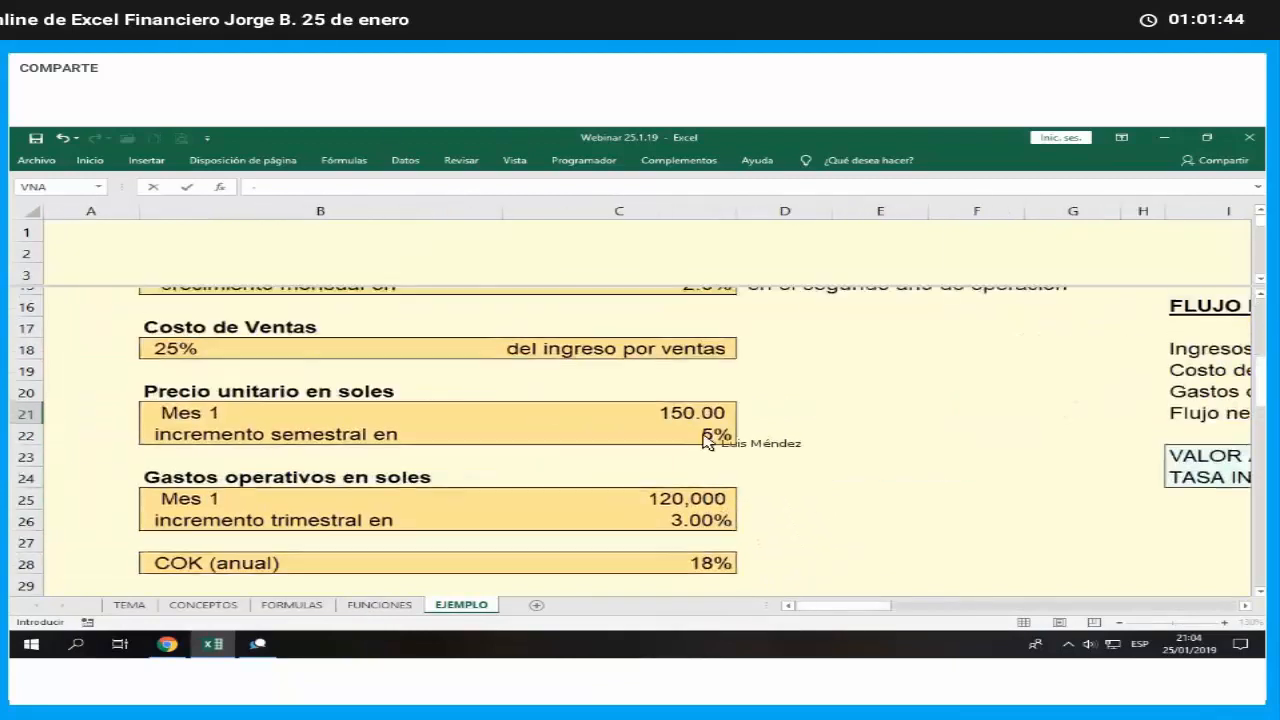
pyautogui.click(690, 363)
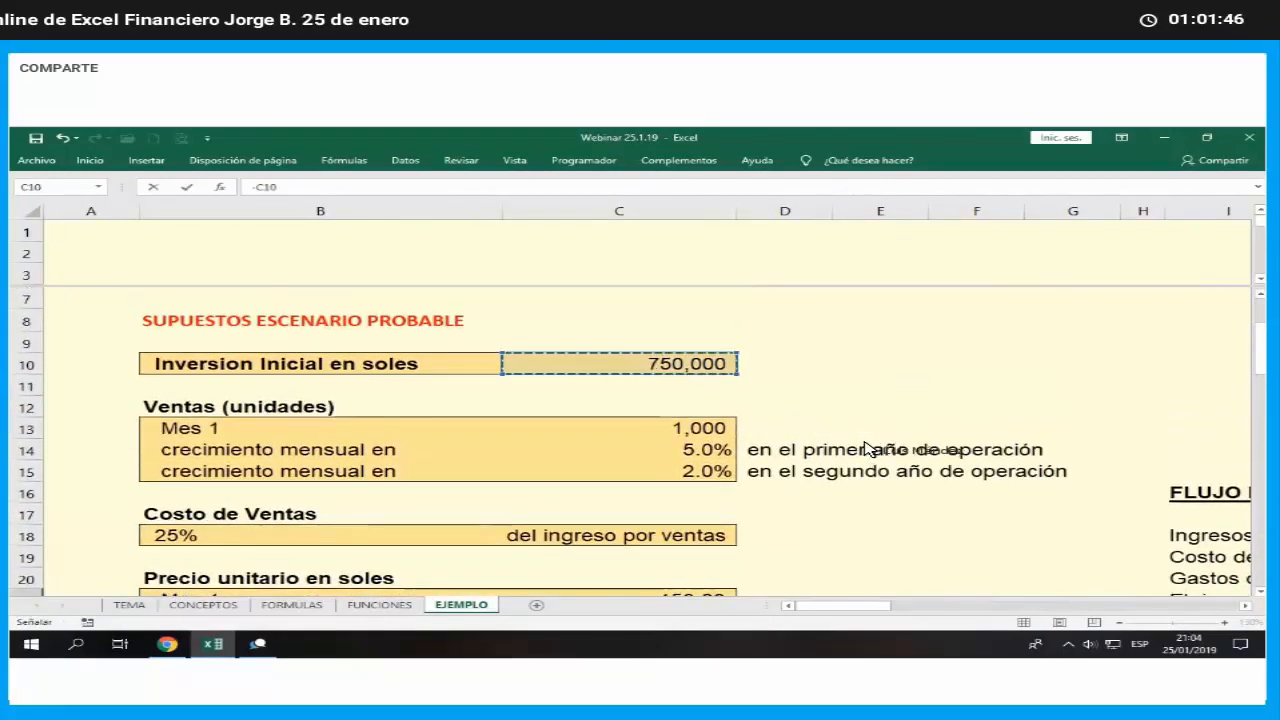
pyautogui.press('Return')
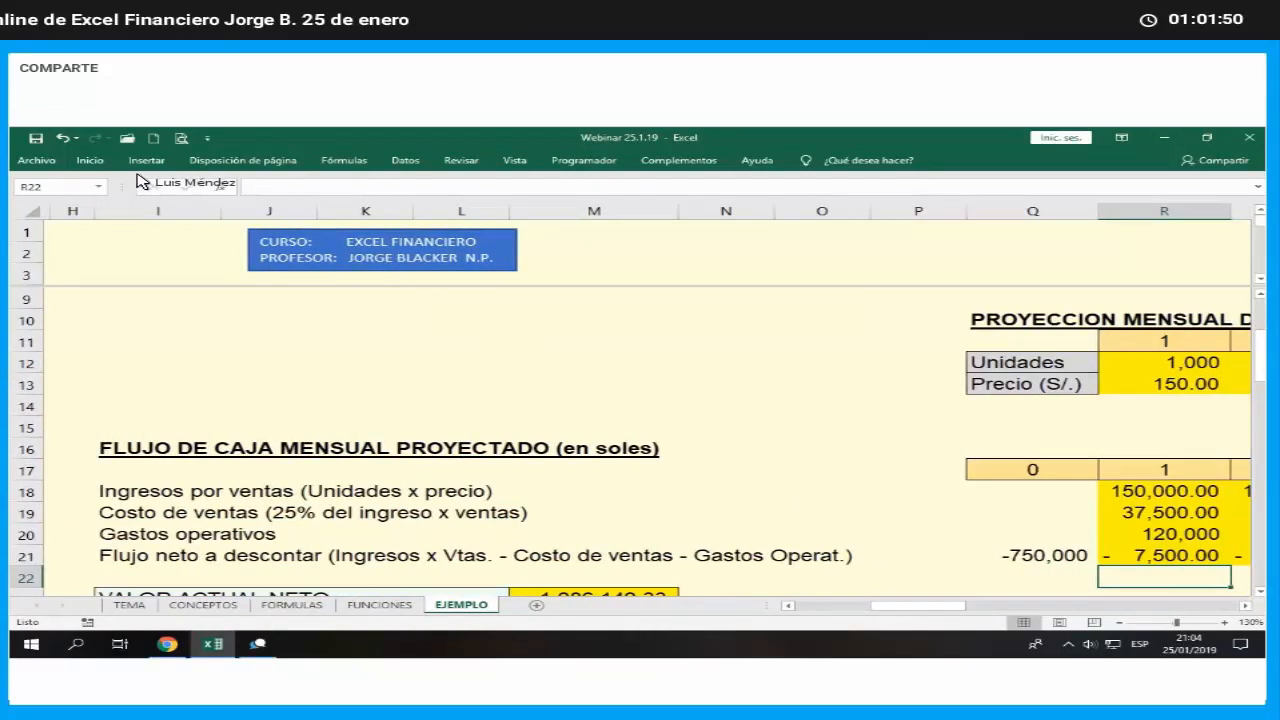
# - Fill the month 0 net flow cell Q21 with yellow
pyautogui.press('Right')
pyautogui.press('Left')
pyautogui.press('Left')
pyautogui.press('Up')
pyautogui.click(90, 160)
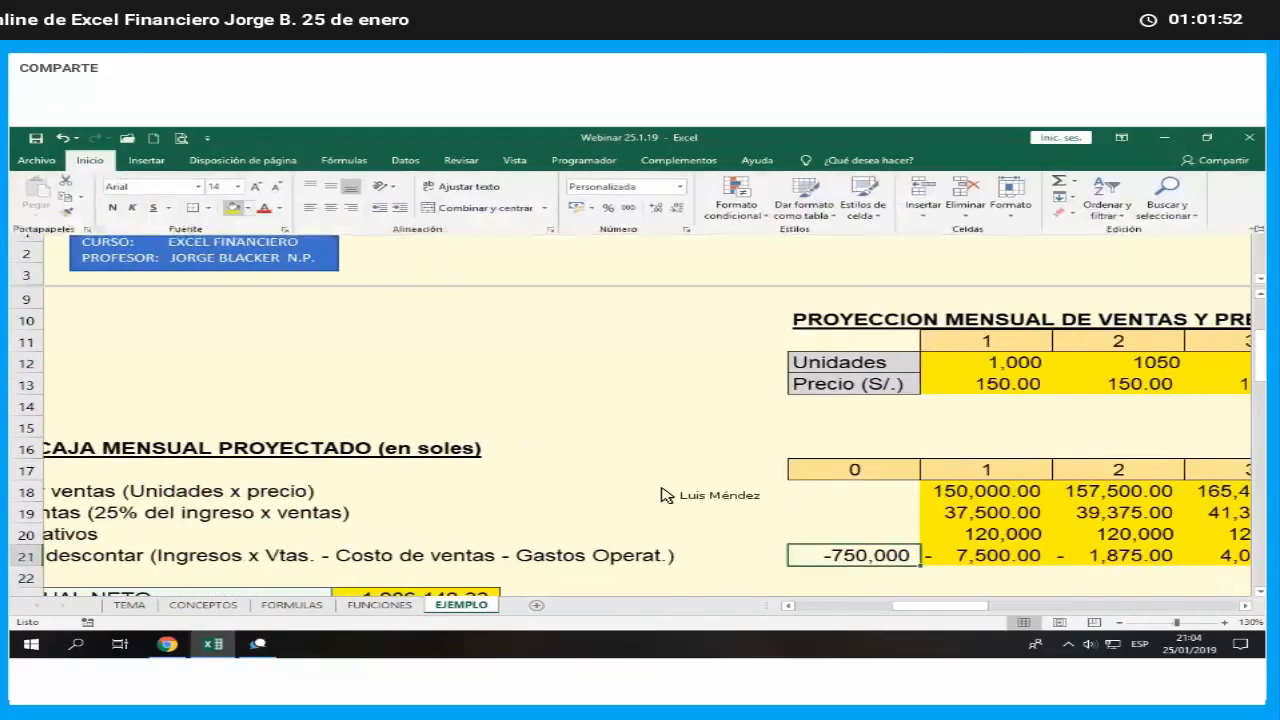
pyautogui.click(706, 510)
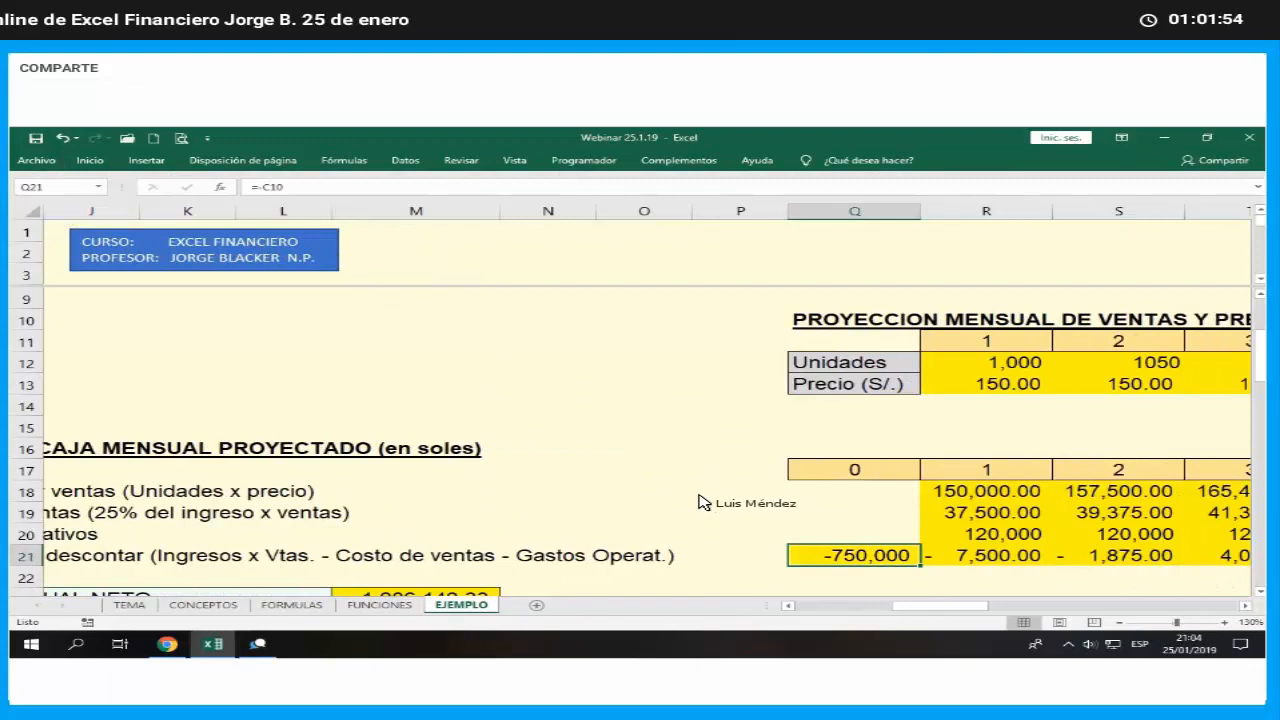
# - Add +Q21 to the end of the VNA formula in M23 to include the initial investment
pyautogui.scroll(-2, 700, 505)
pyautogui.click(474, 479)
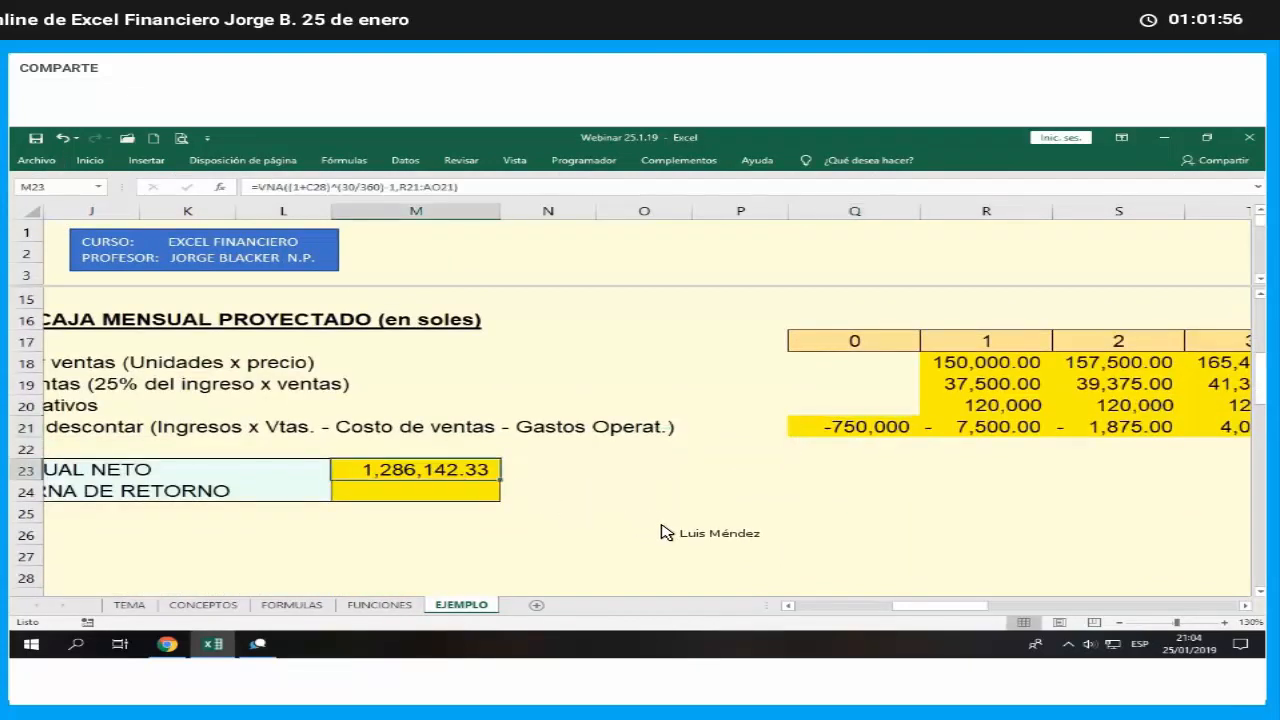
pyautogui.hscroll(-3, 668, 533)
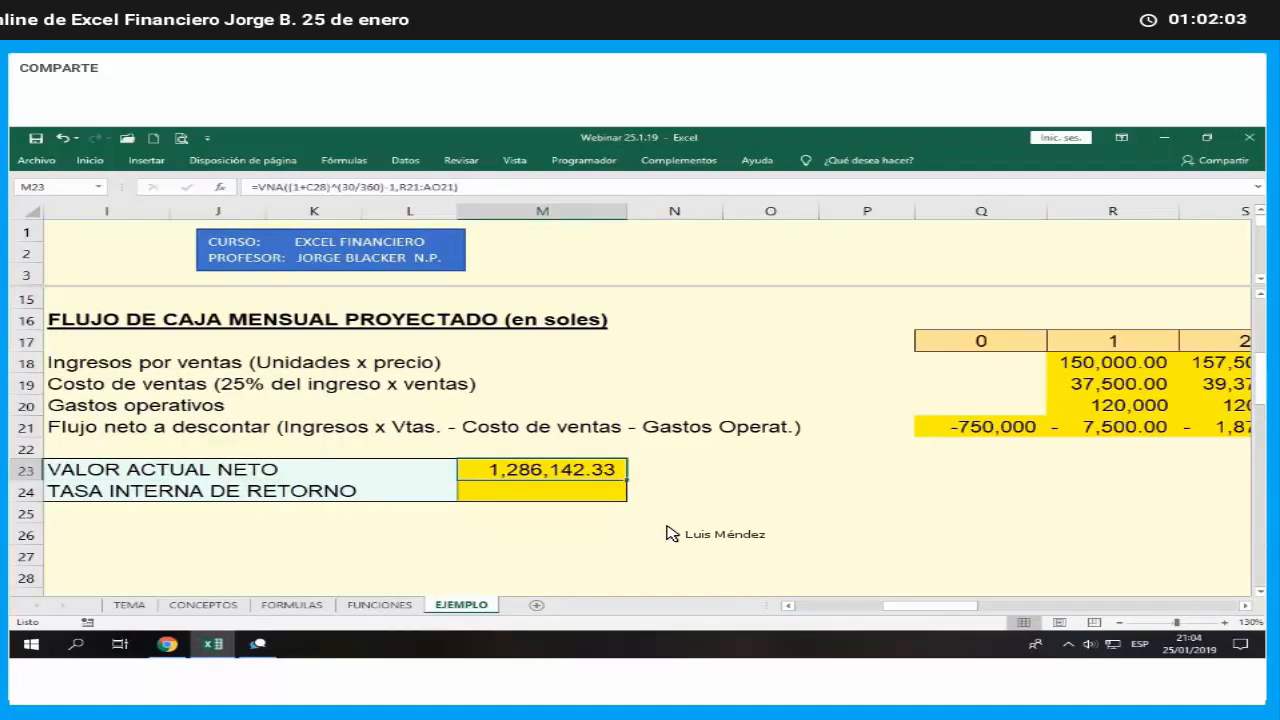
pyautogui.press('F2')
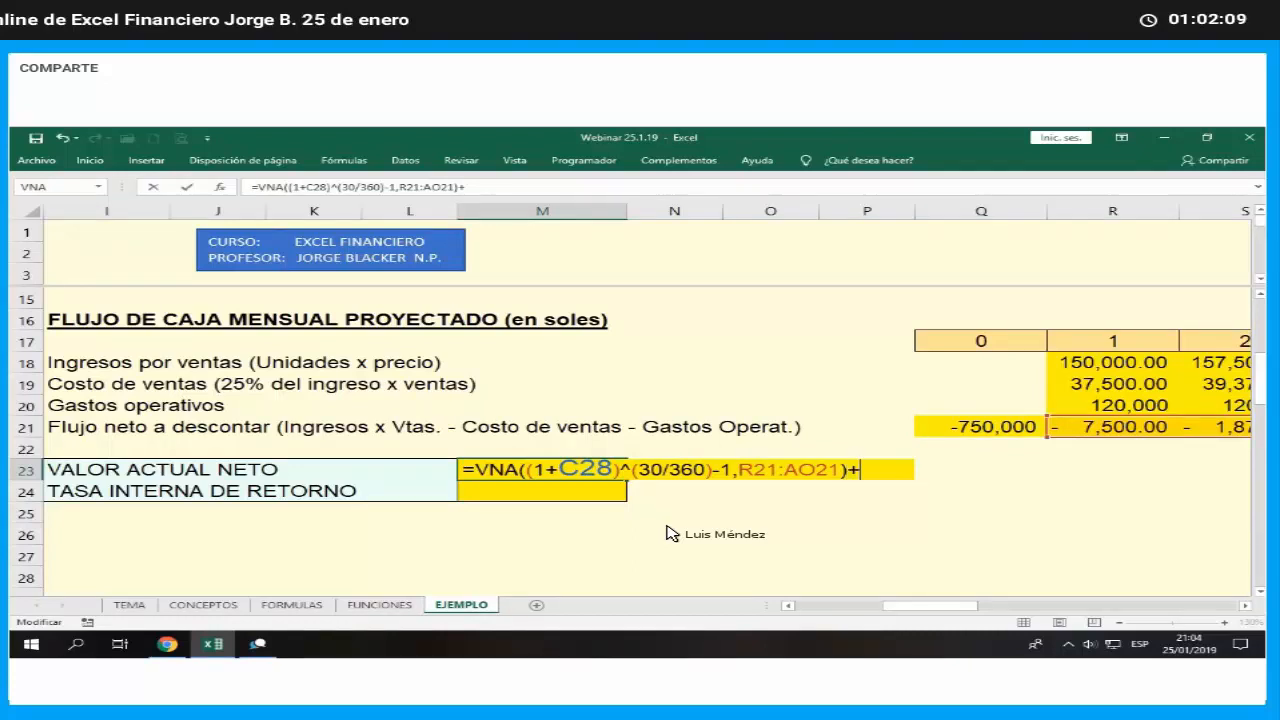
pyautogui.click(965, 427)
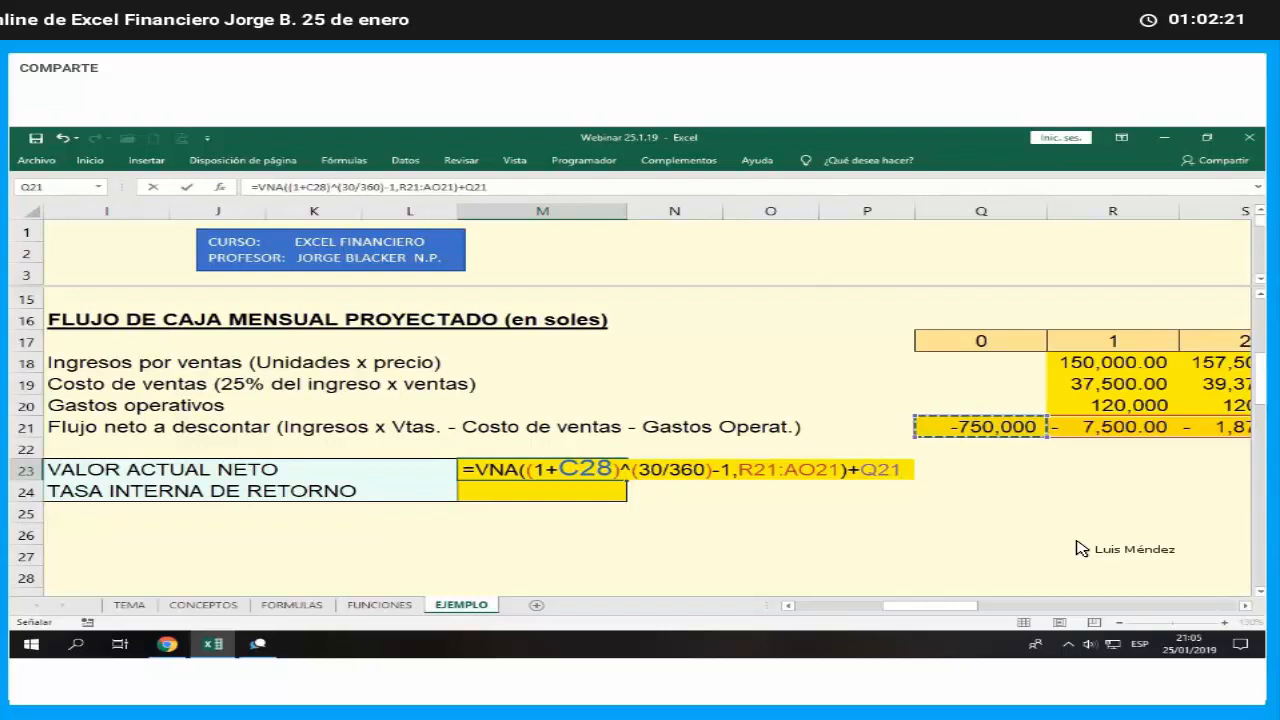
pyautogui.press('Return')
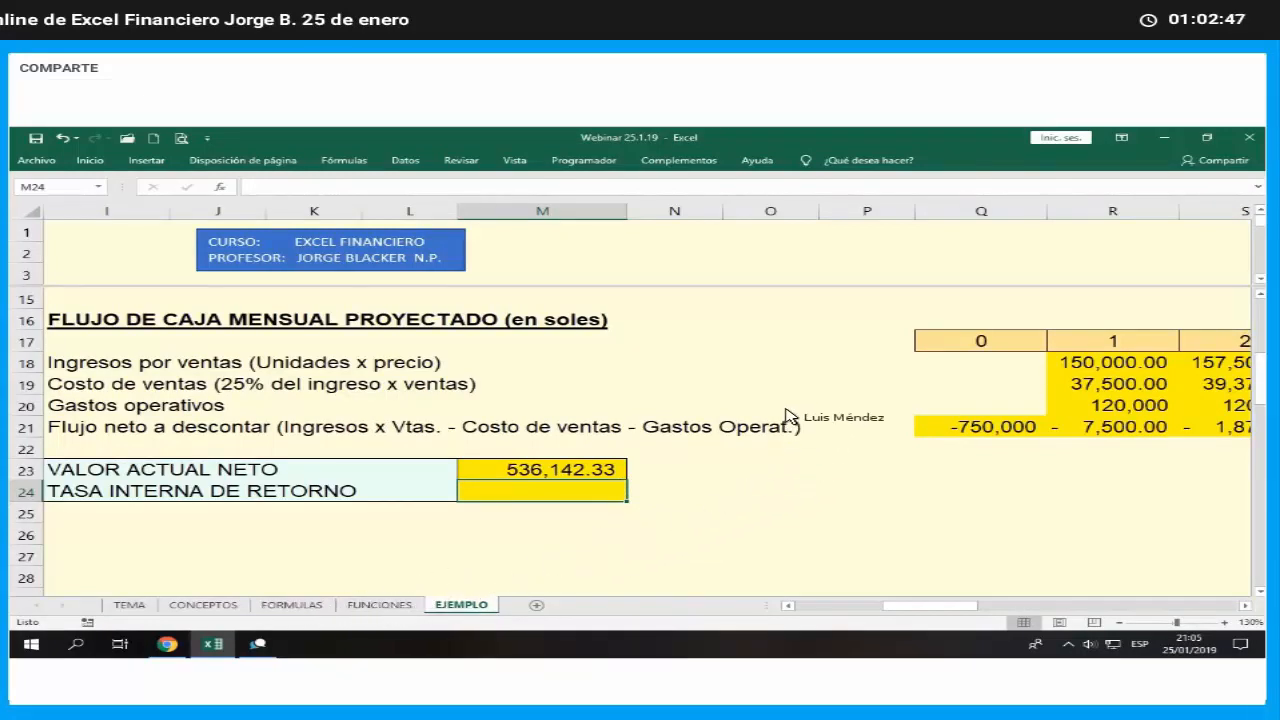
# - Check which internal rate of return function applies to periodic, non-uniform payments on the FUNCIONES sheet
pyautogui.click(380, 605)
pyautogui.moveTo(789, 399); pyautogui.dragTo(793, 409)
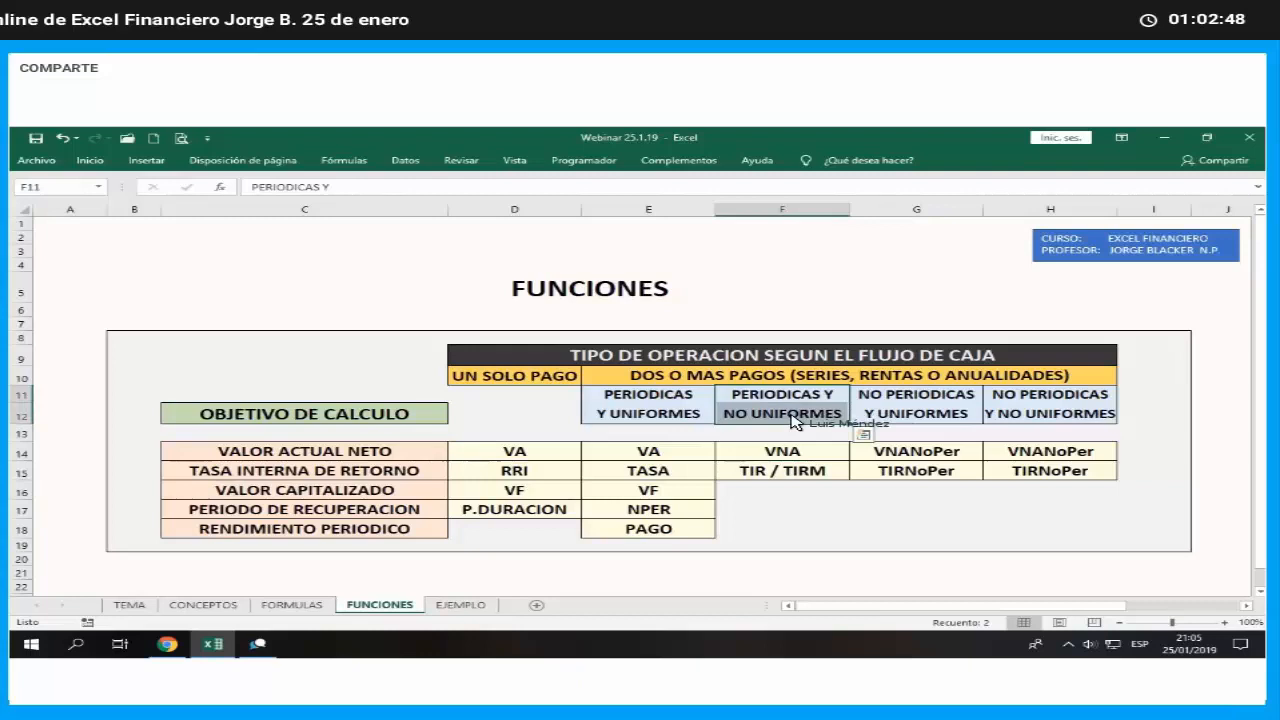
pyautogui.click(768, 469)
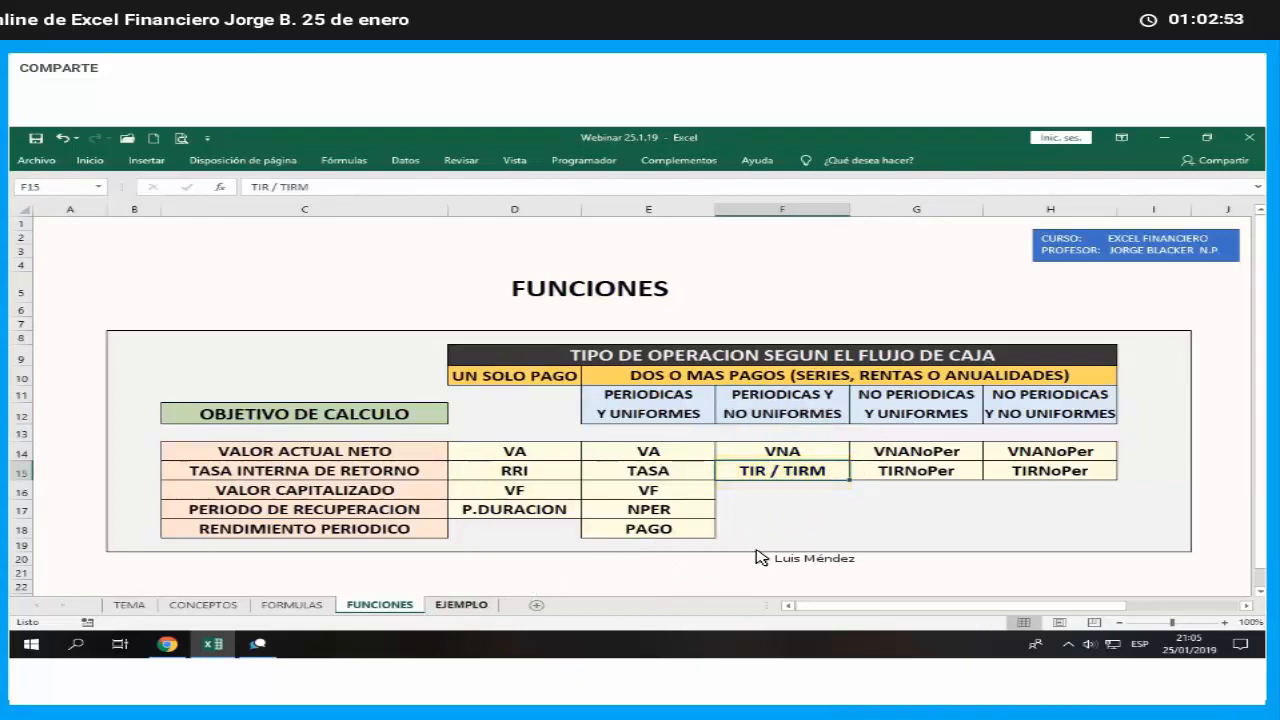
# - Insert the financial function TIR in the TASA INTERNA DE RETORNO cell M24 on the EJEMPLO sheet
pyautogui.click(461, 605)
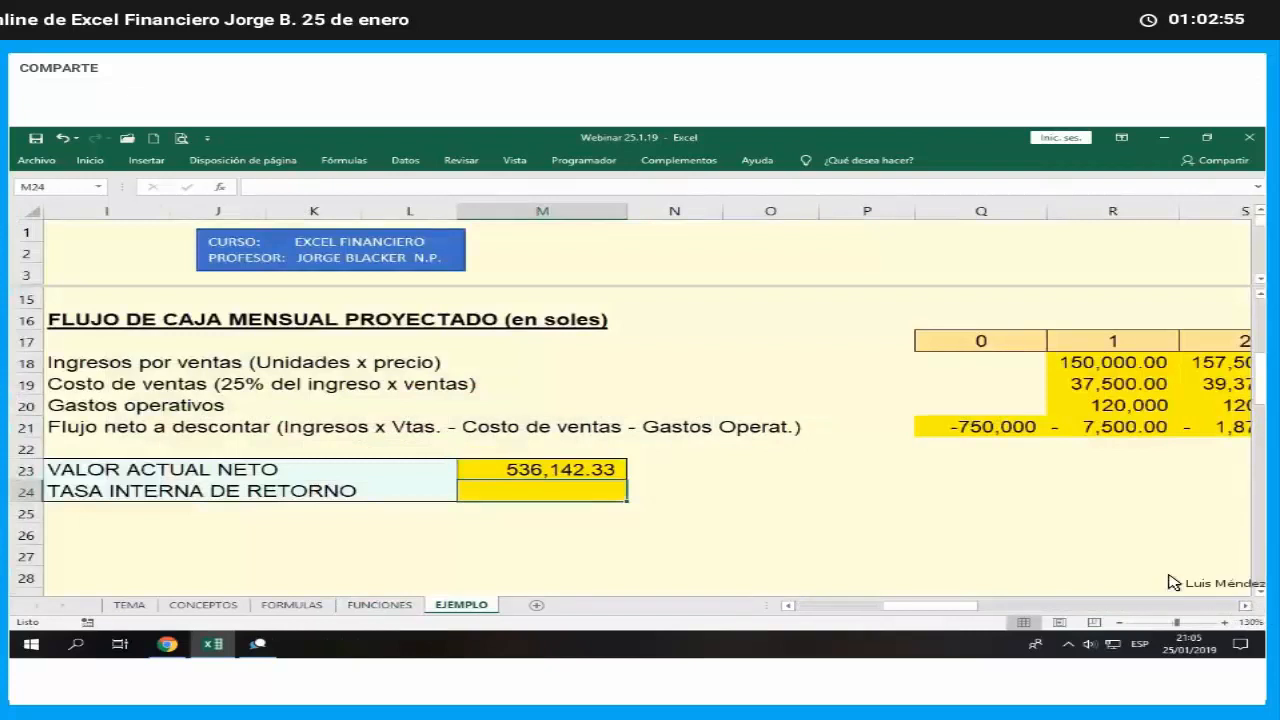
pyautogui.click(1246, 606)
pyautogui.click(1246, 606)
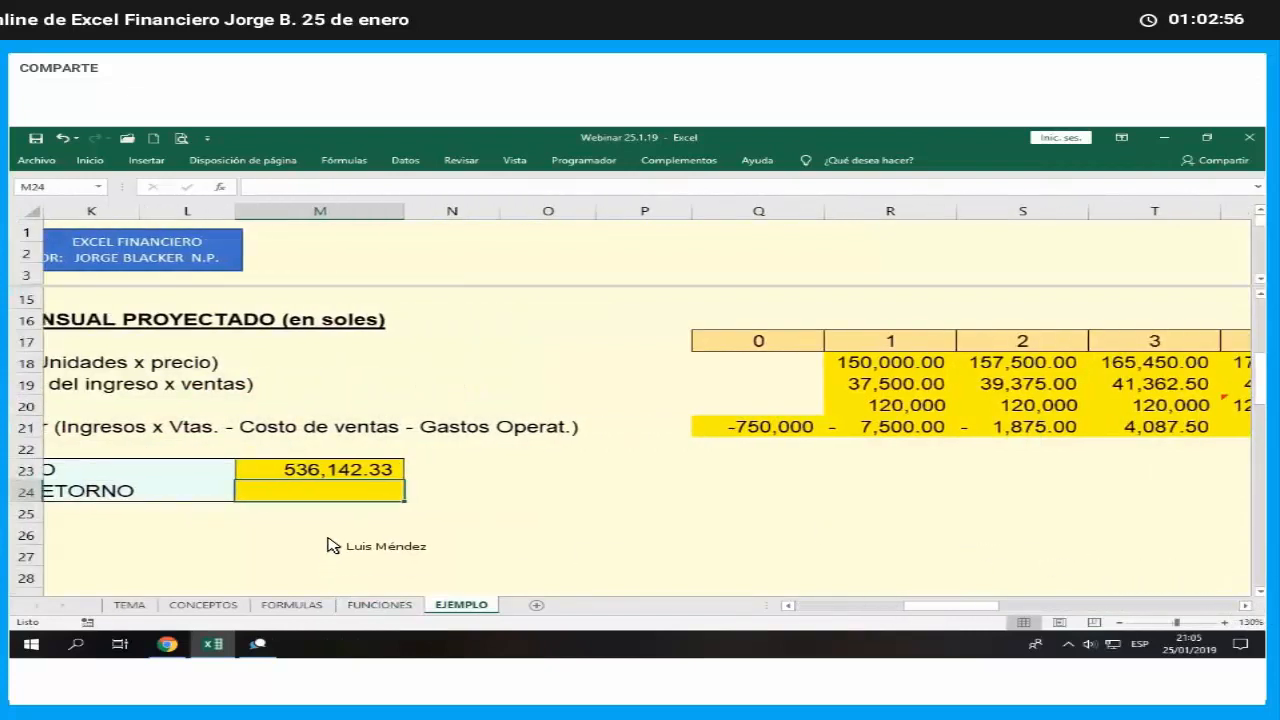
pyautogui.click(219, 187)
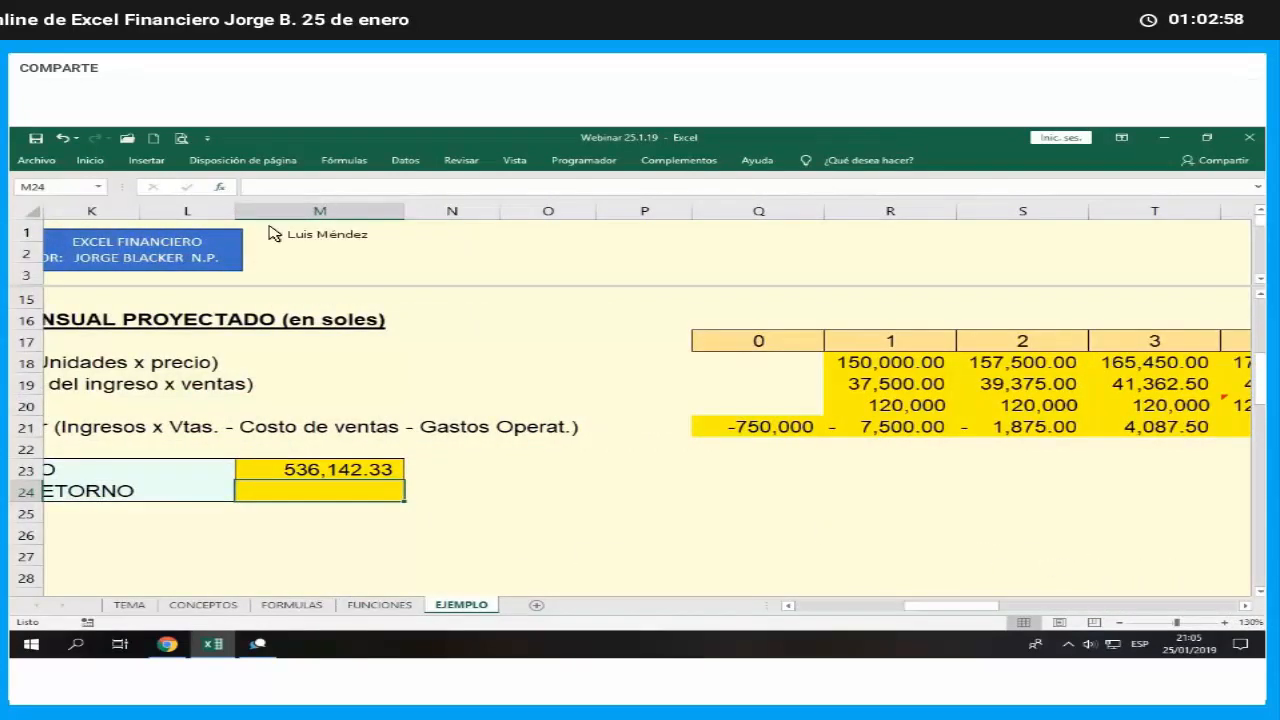
pyautogui.scroll(-5, 420, 505)
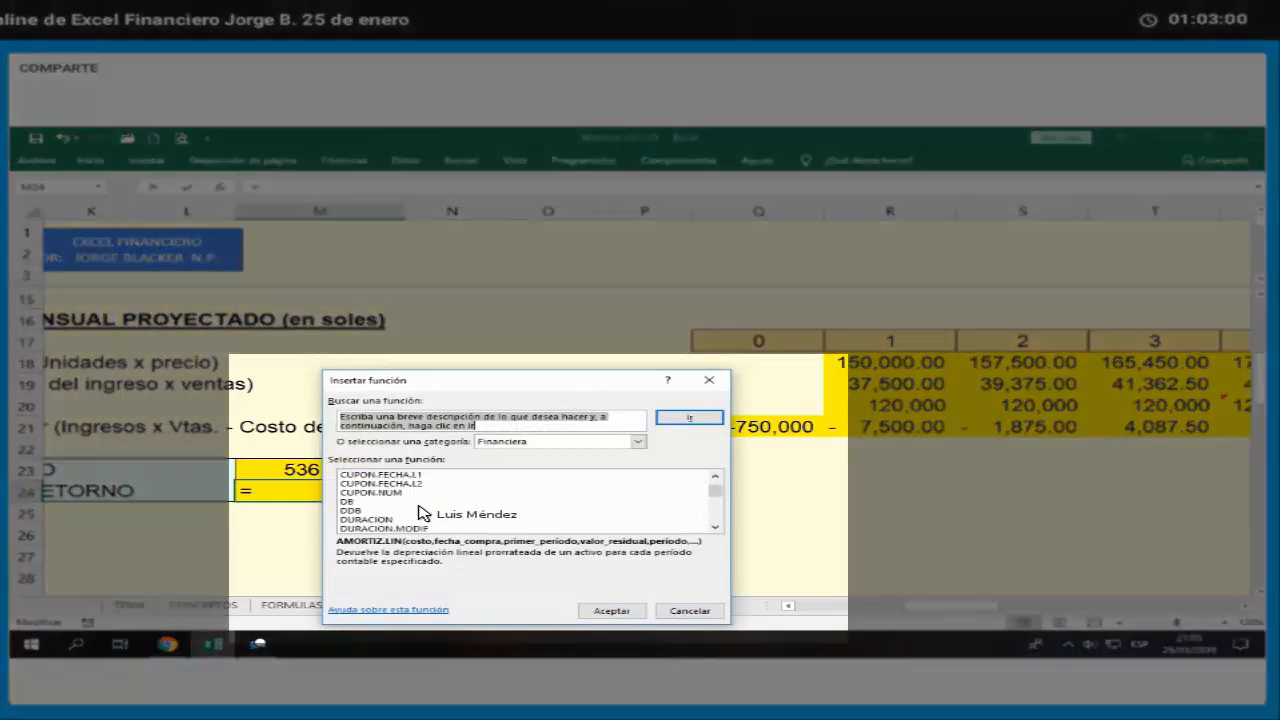
pyautogui.scroll(-5, 420, 512)
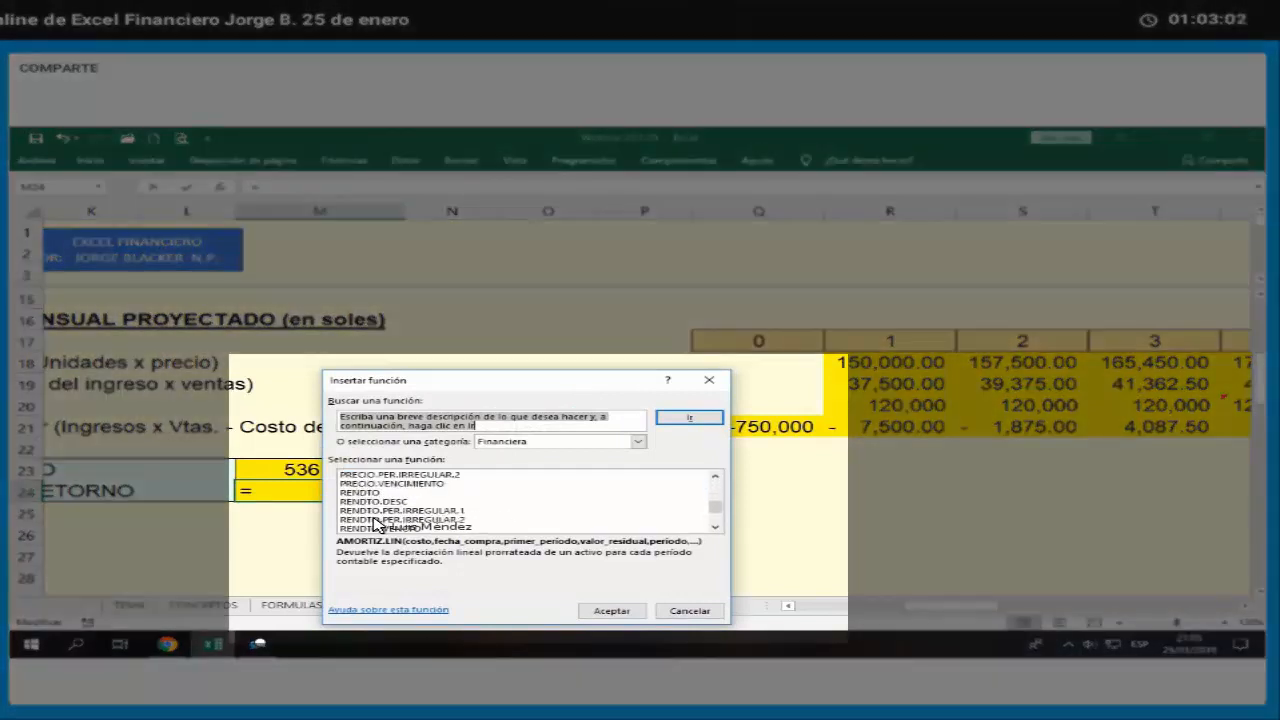
pyautogui.scroll(-3, 400, 500)
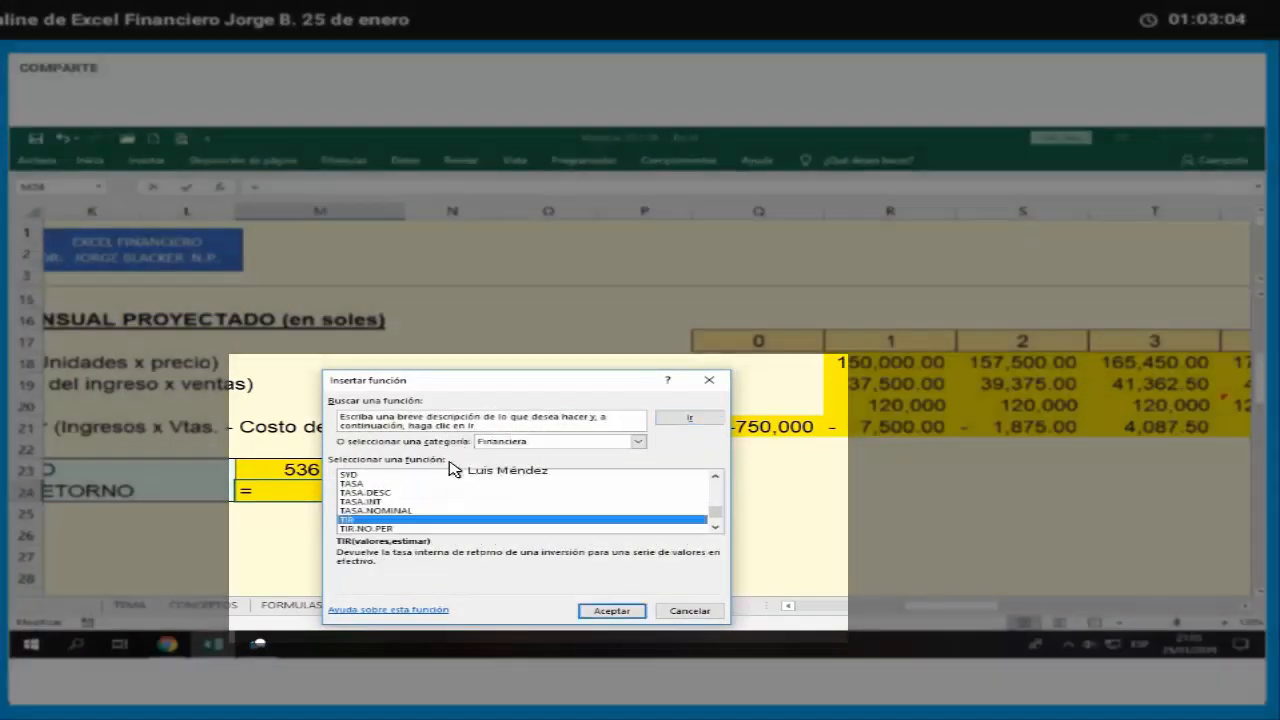
pyautogui.press('Return')
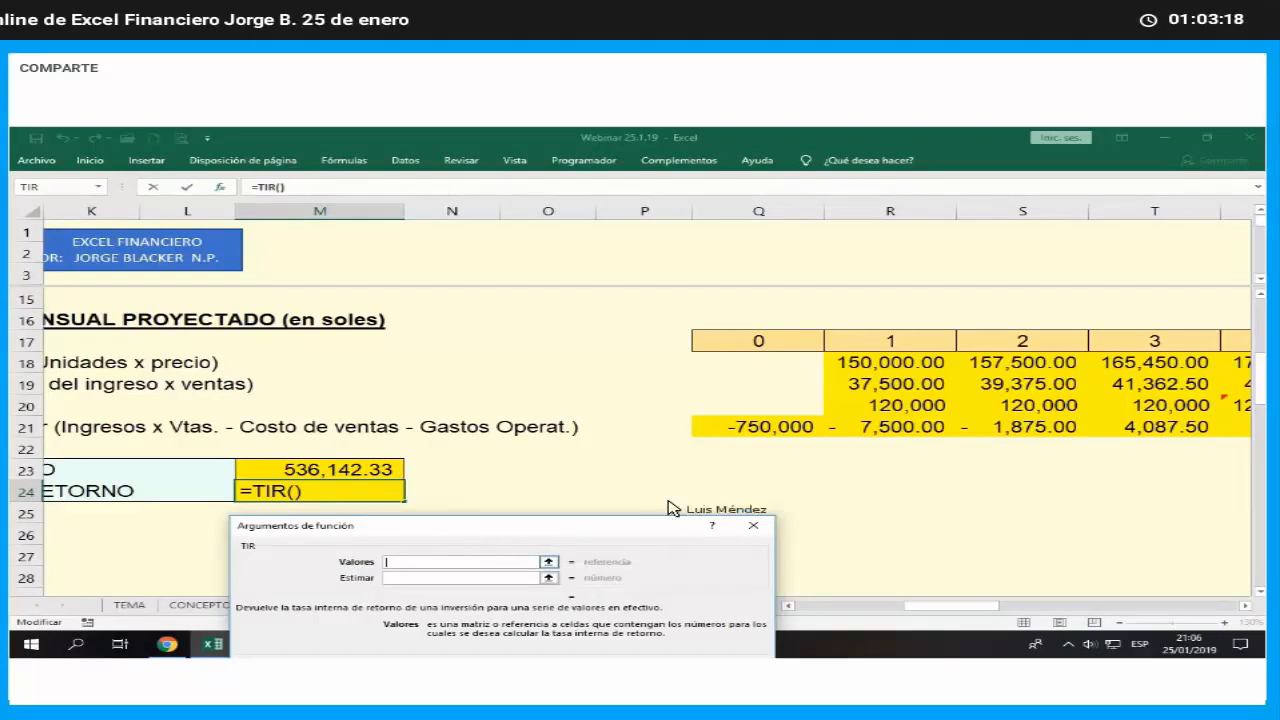
# - Complete the TIR formula with the month 0 to 24 net flows, Q21:AO21, as its values and reselect M24
pyautogui.click(760, 430)
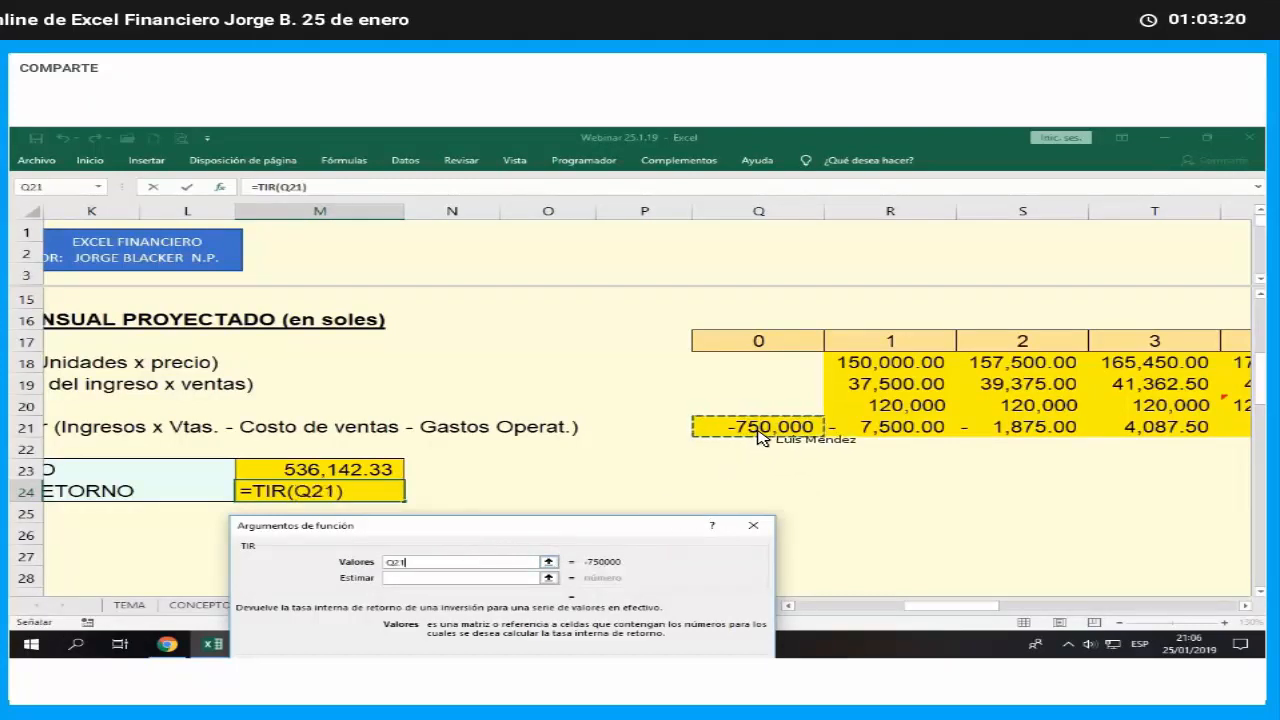
pyautogui.moveTo(855, 440); pyautogui.dragTo(885, 400)
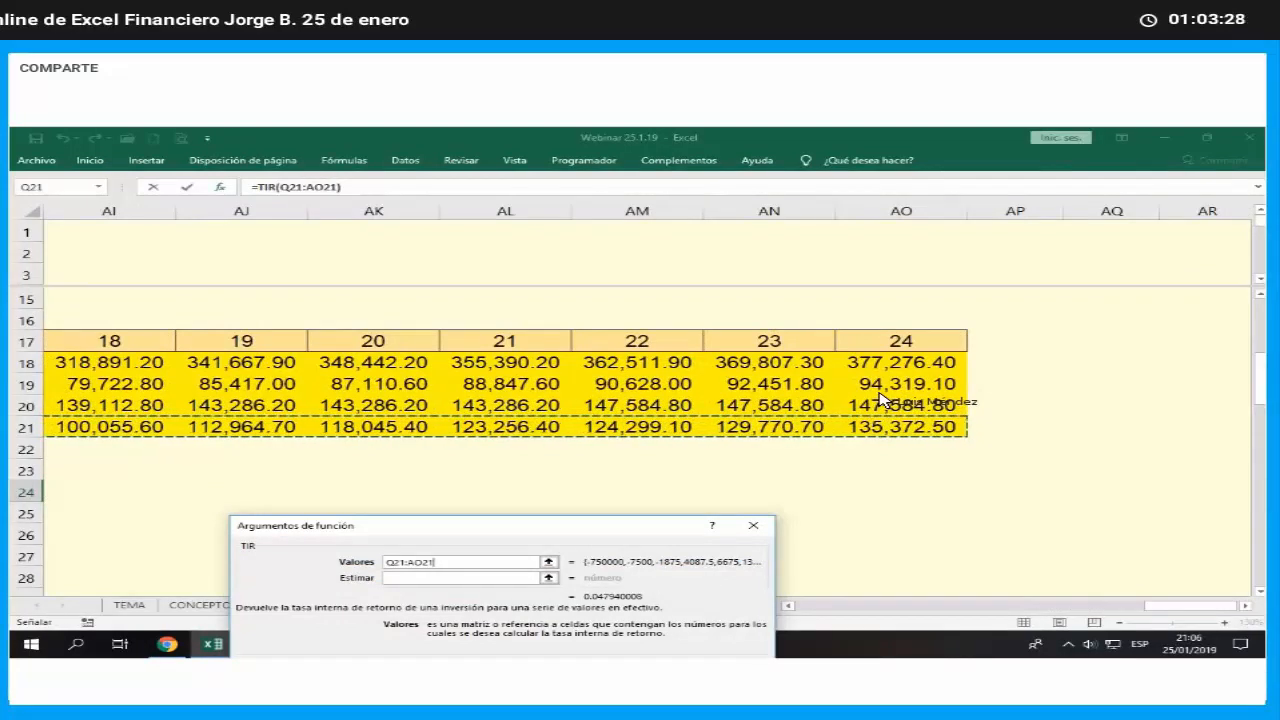
pyautogui.press('Return')
pyautogui.press('Left')
pyautogui.press('Left')
pyautogui.press('Left')
pyautogui.press('Left')
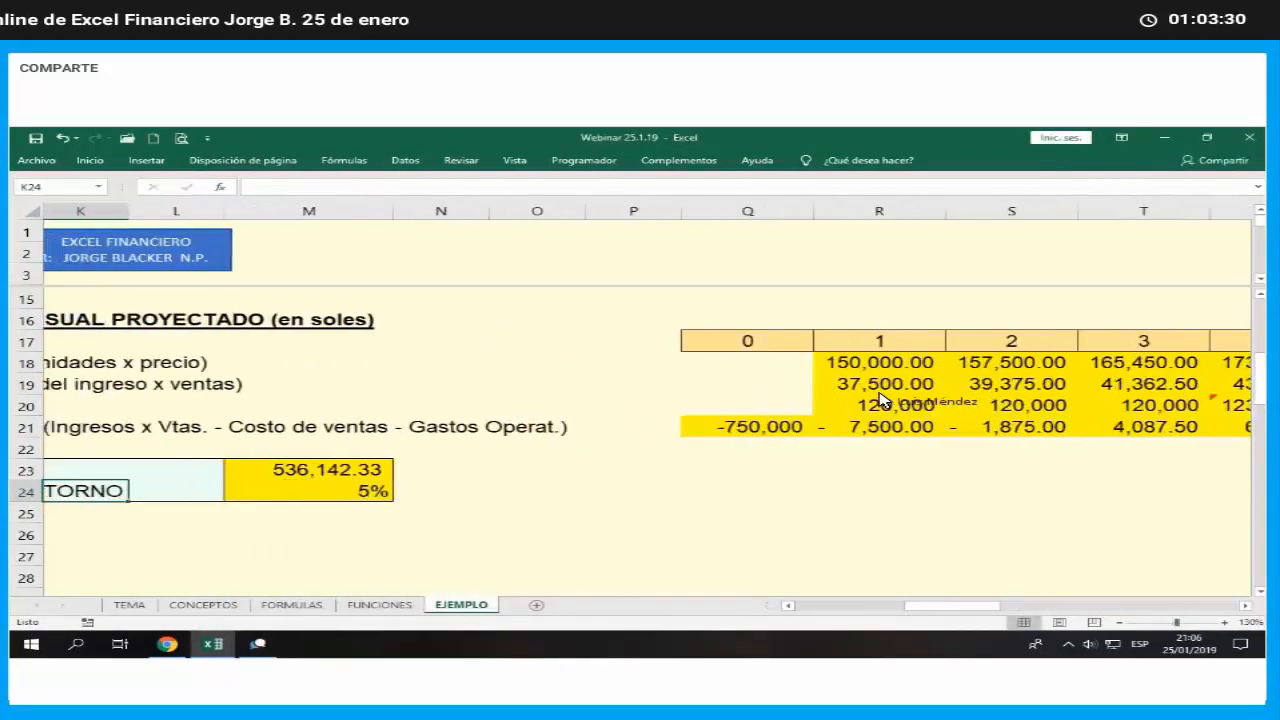
pyautogui.press('Right')
pyautogui.press('Right')
pyautogui.press('Right')
pyautogui.press('Right')
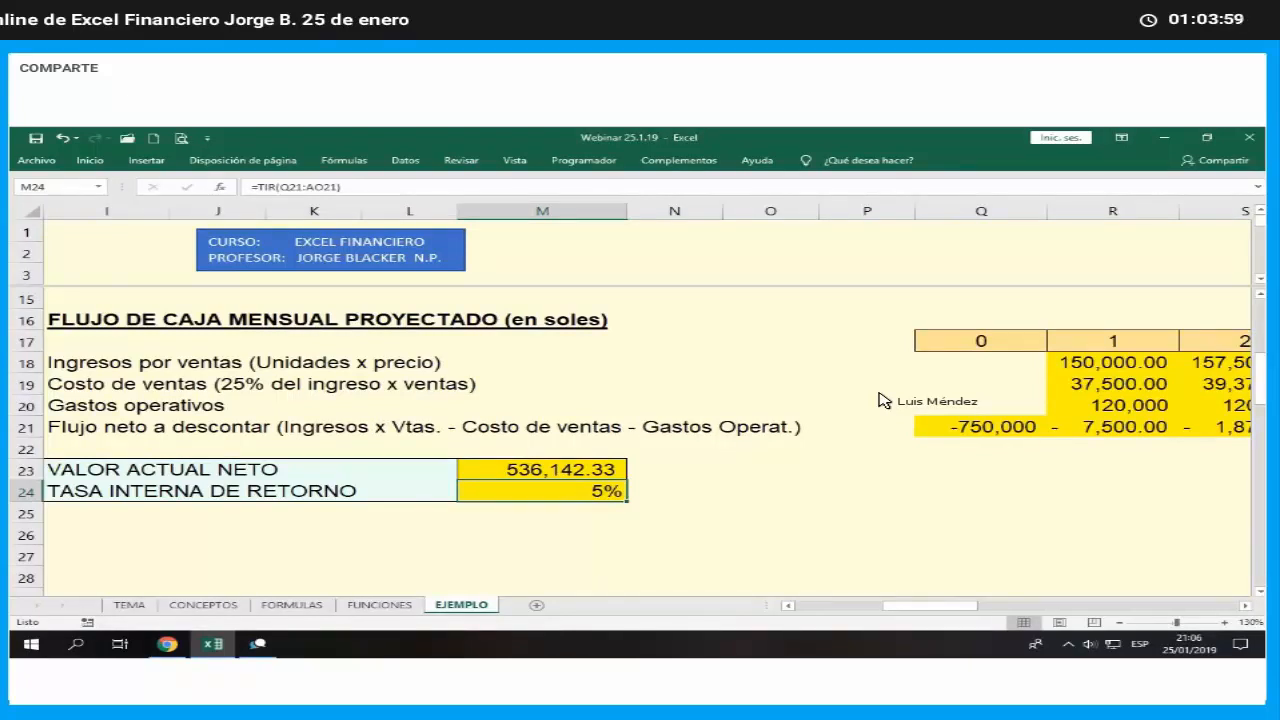
# - Annualize the monthly internal rate of return in M24 by changing its formula to =(1+TIR(Q21:AO21))^12-1
pyautogui.press('F2')
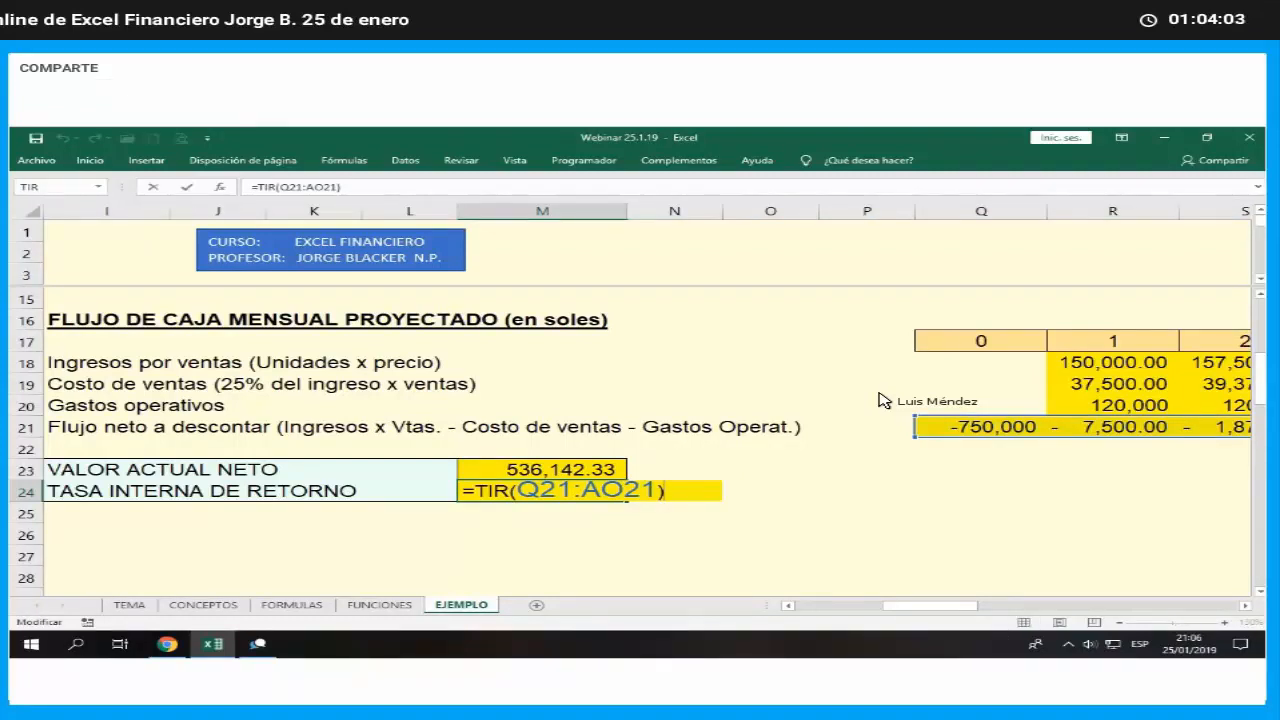
pyautogui.press('Left')
pyautogui.press('Left')
pyautogui.press('Left')
pyautogui.press('Left')
pyautogui.press('Left')
pyautogui.press('Left')
pyautogui.write('(')
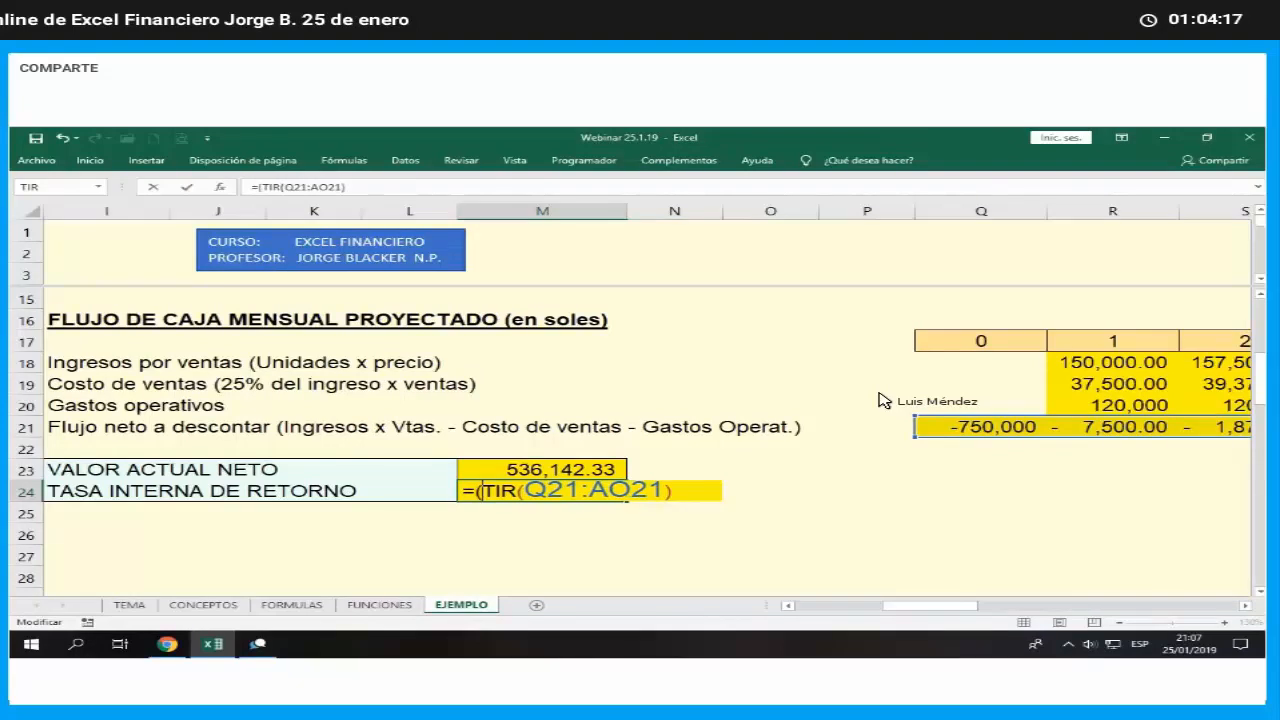
pyautogui.write('1+')
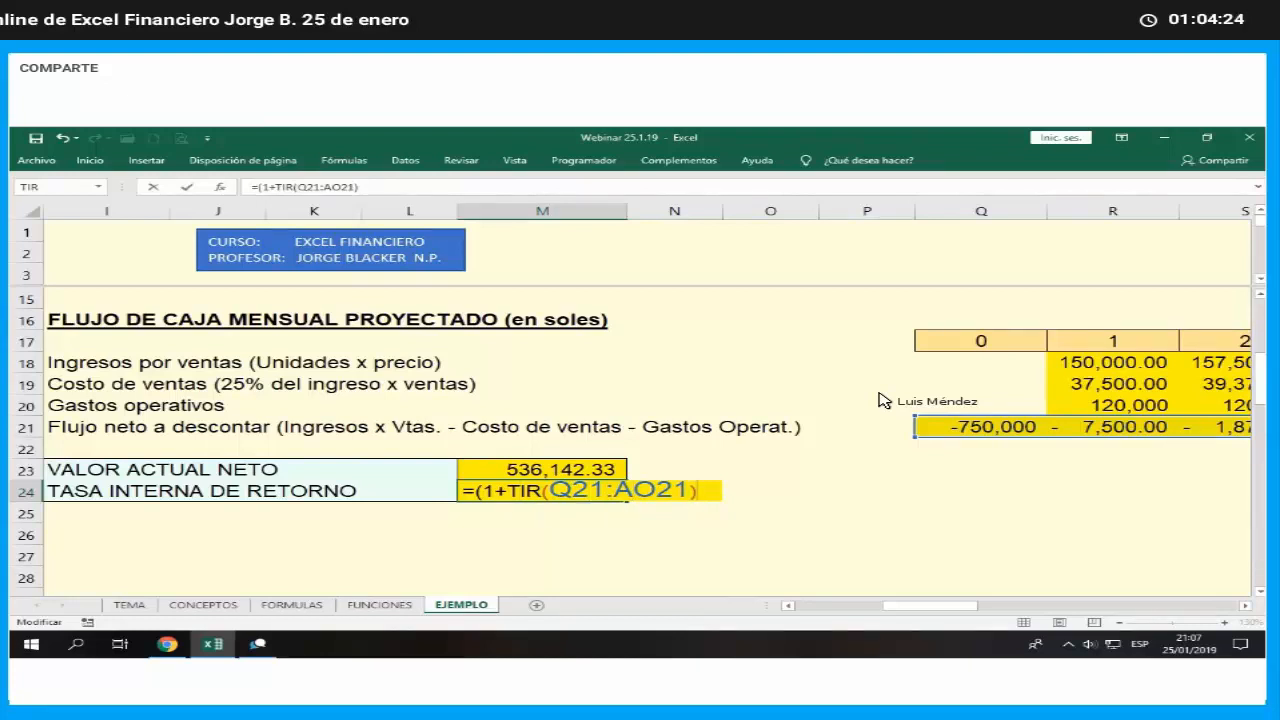
pyautogui.write(')')
pyautogui.write('^')
pyautogui.write('12')
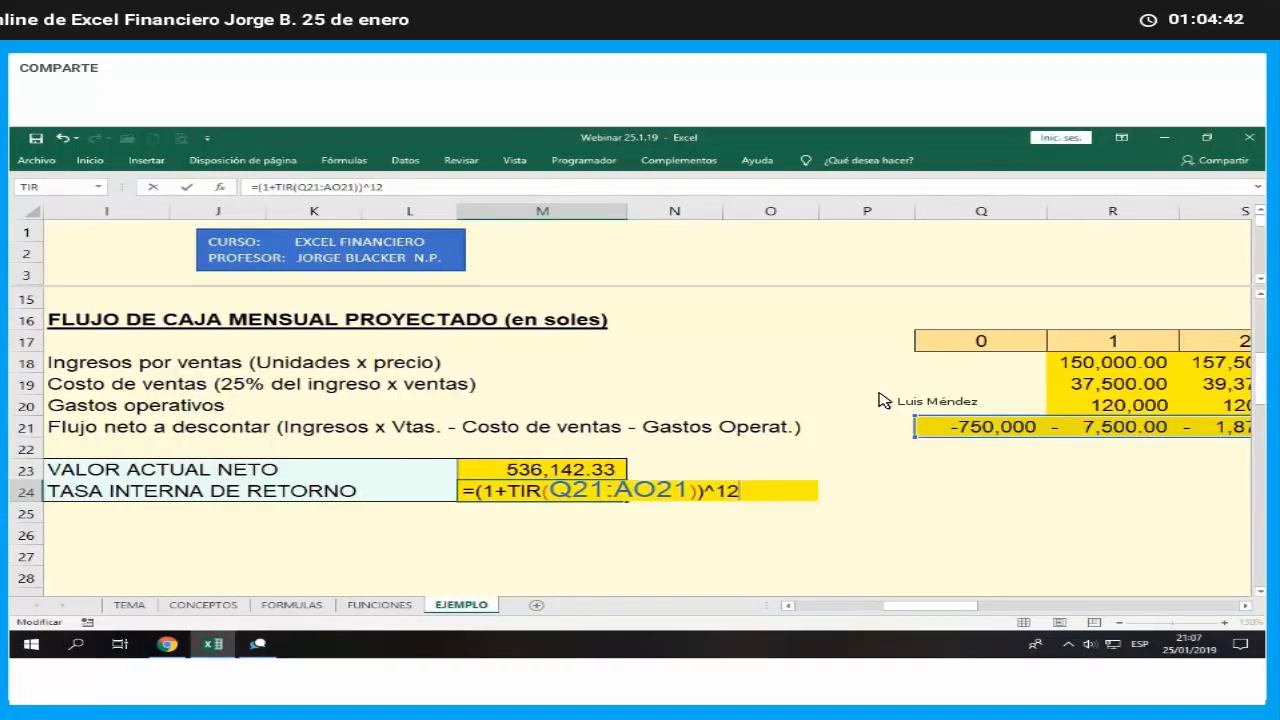
pyautogui.write('-1')
pyautogui.press('Return')
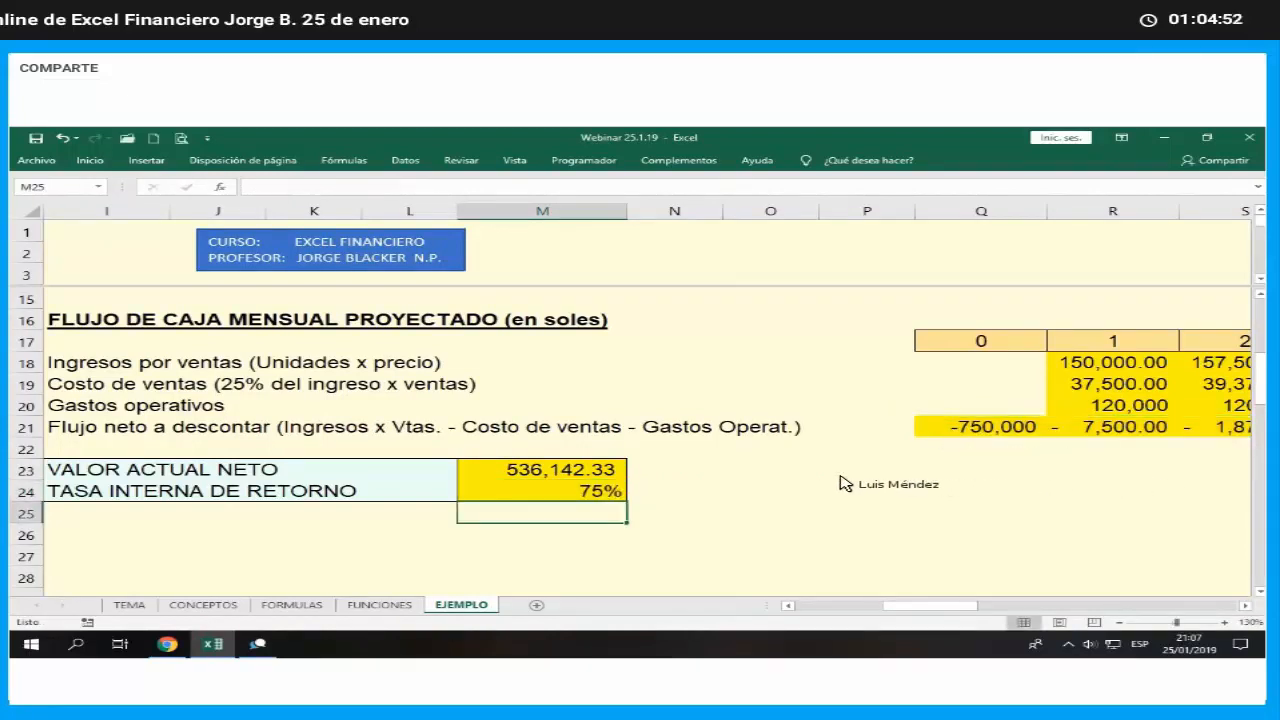
# - Show the rate in M24 with one decimal place and add ANUAL to the end of the TASA INTERNA DE RETORNO label
pyautogui.press('Up')
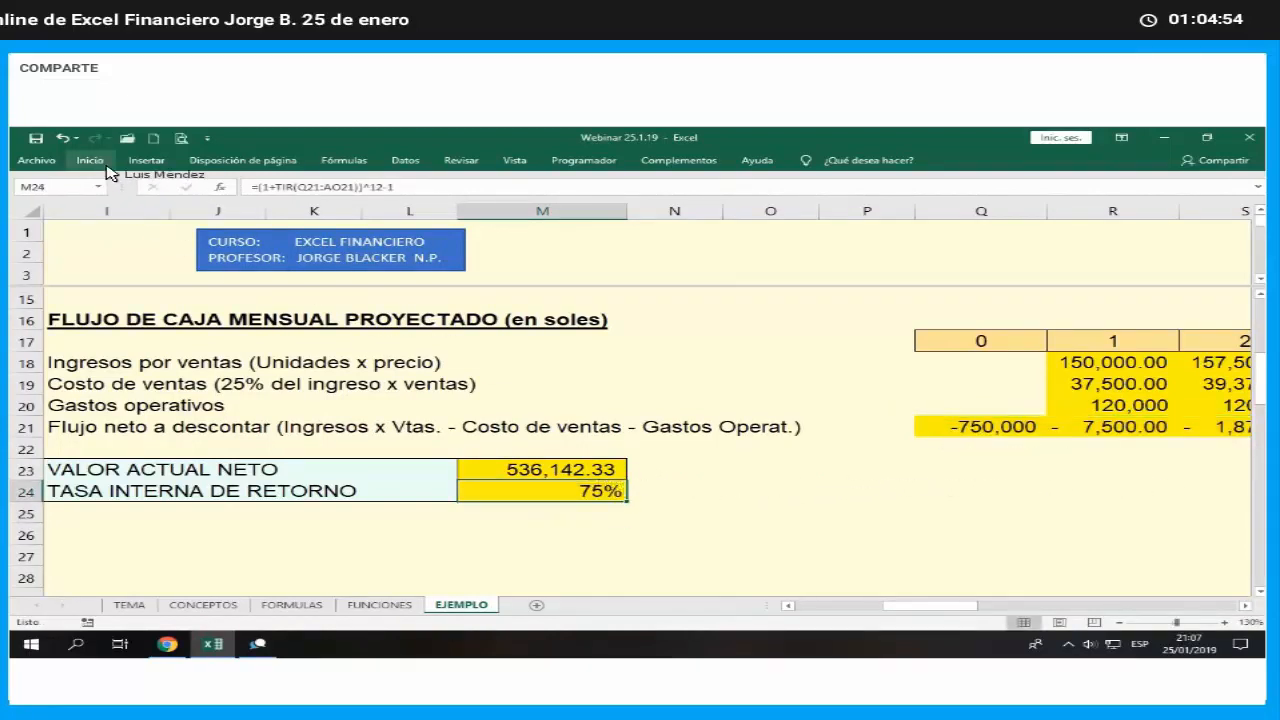
pyautogui.click(655, 210)
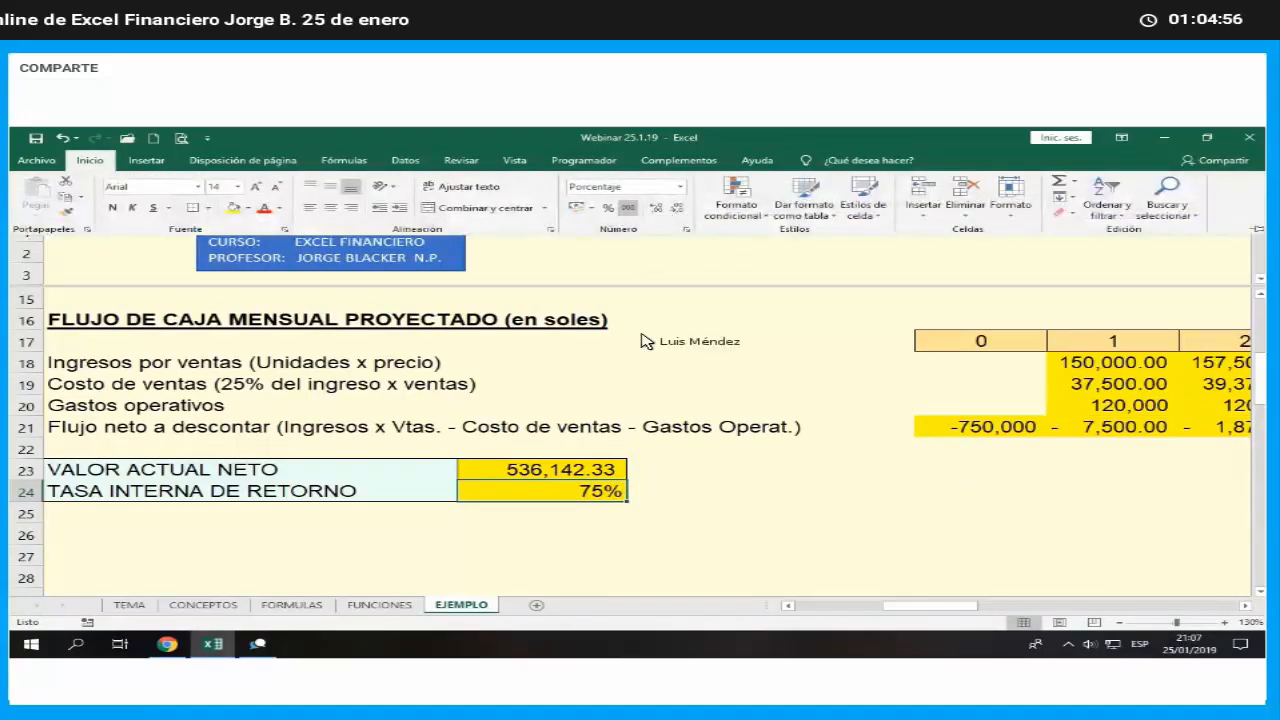
pyautogui.click(200, 491)
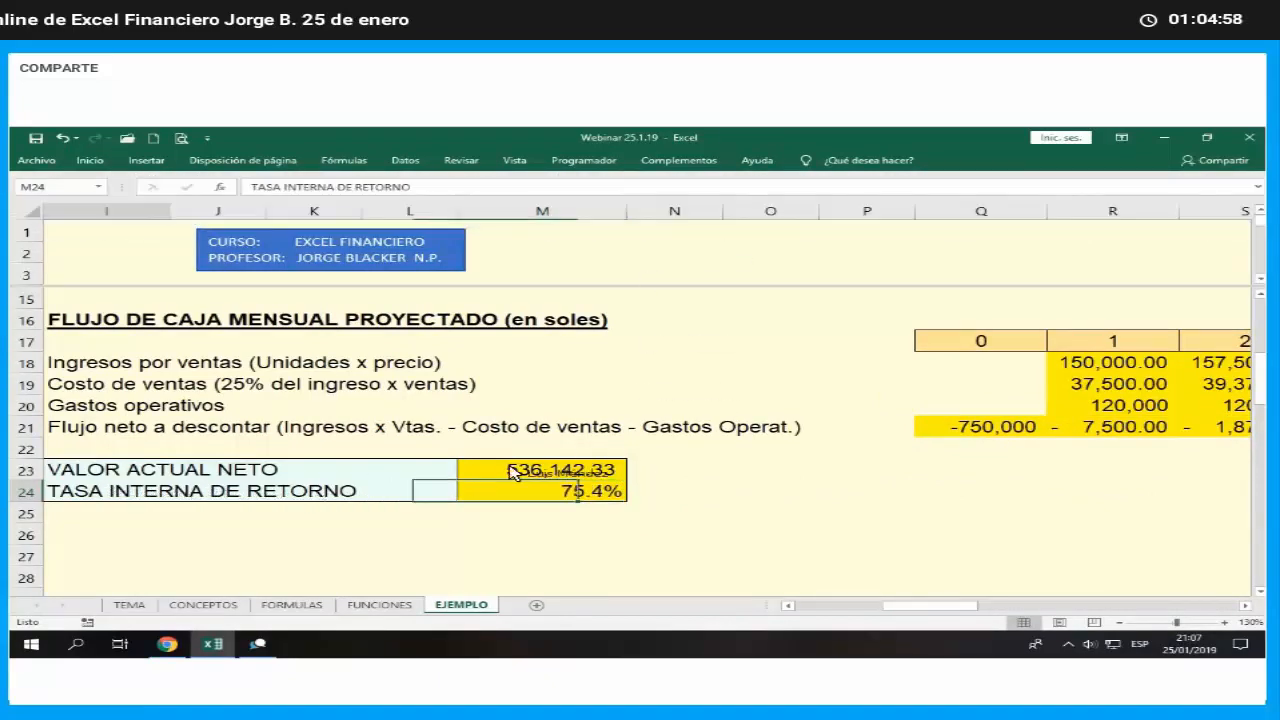
pyautogui.press('F2')
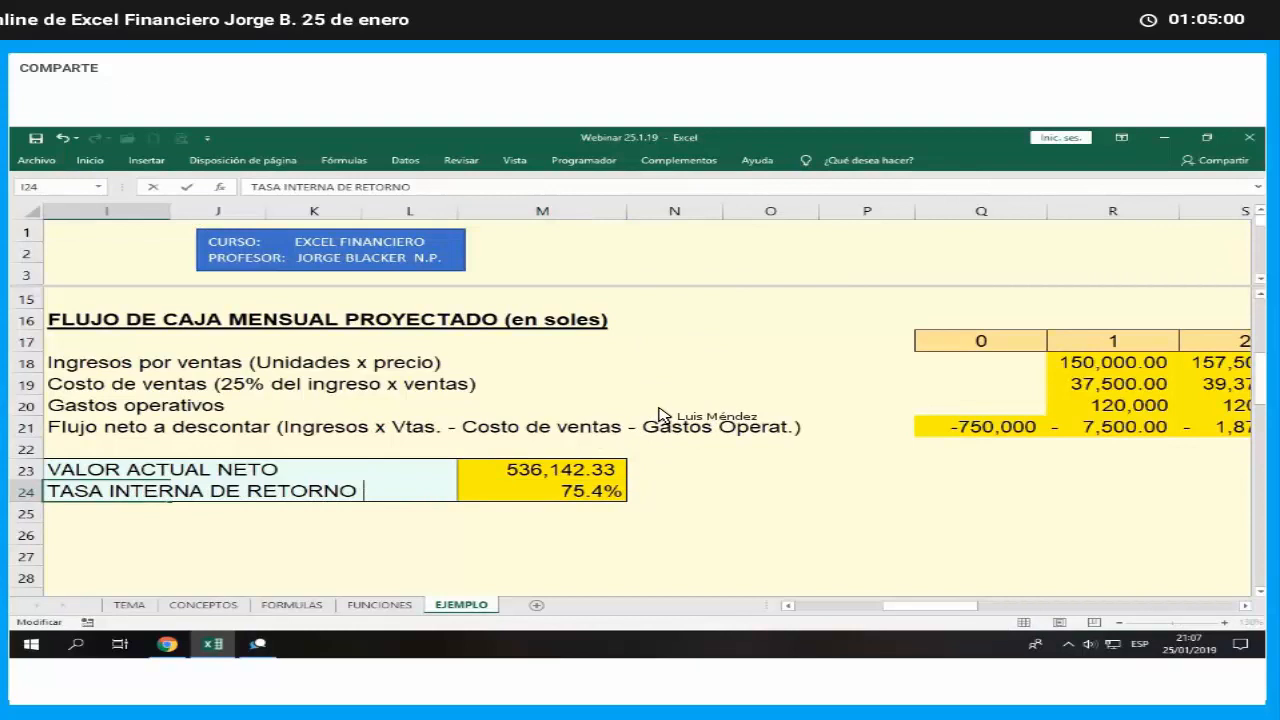
pyautogui.write('ANUAL')
pyautogui.press('Return')
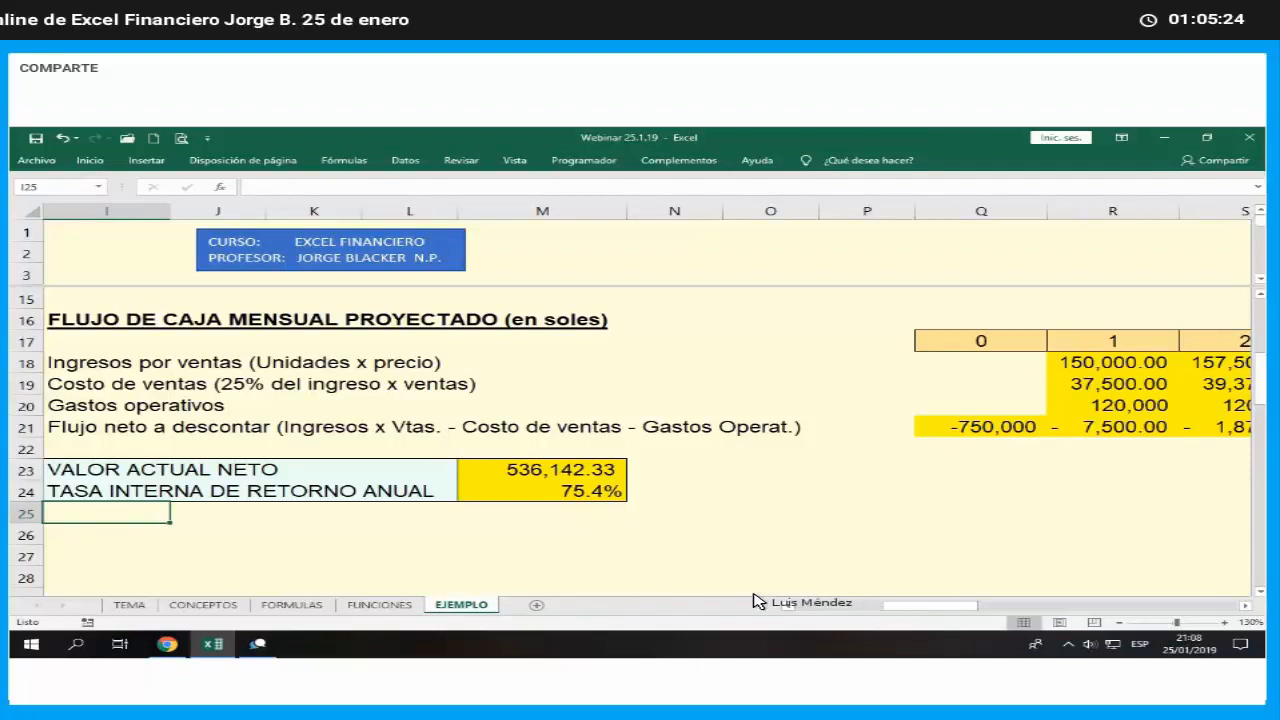
# - Compare the annual COK in C28 with the annual internal rate of return in M24
pyautogui.click(770, 606)
pyautogui.click(712, 580)
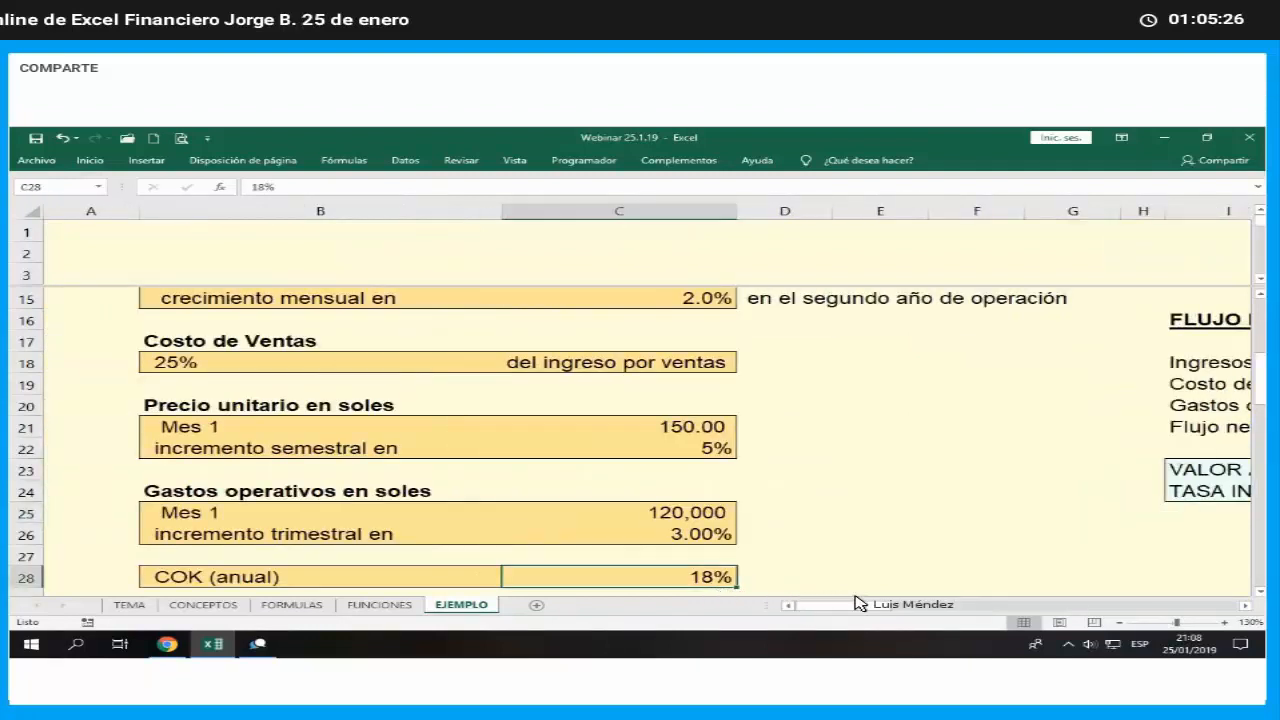
pyautogui.click(1244, 606)
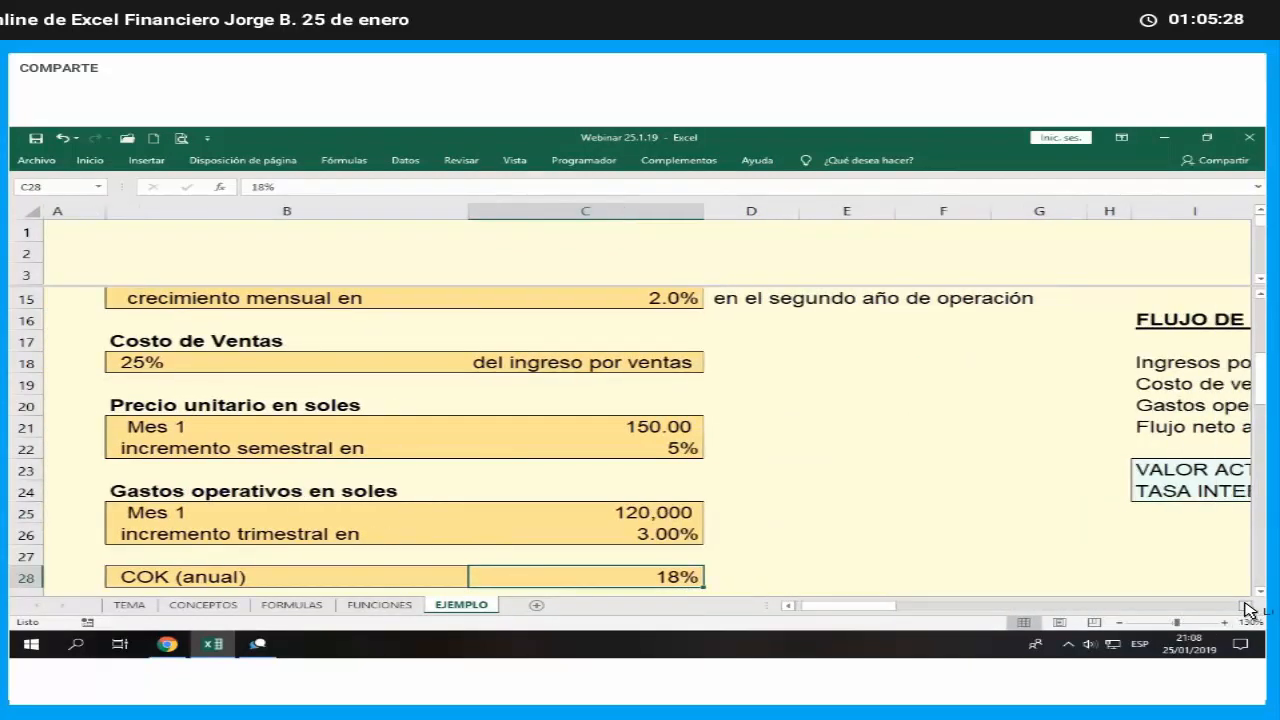
pyautogui.click(1244, 606)
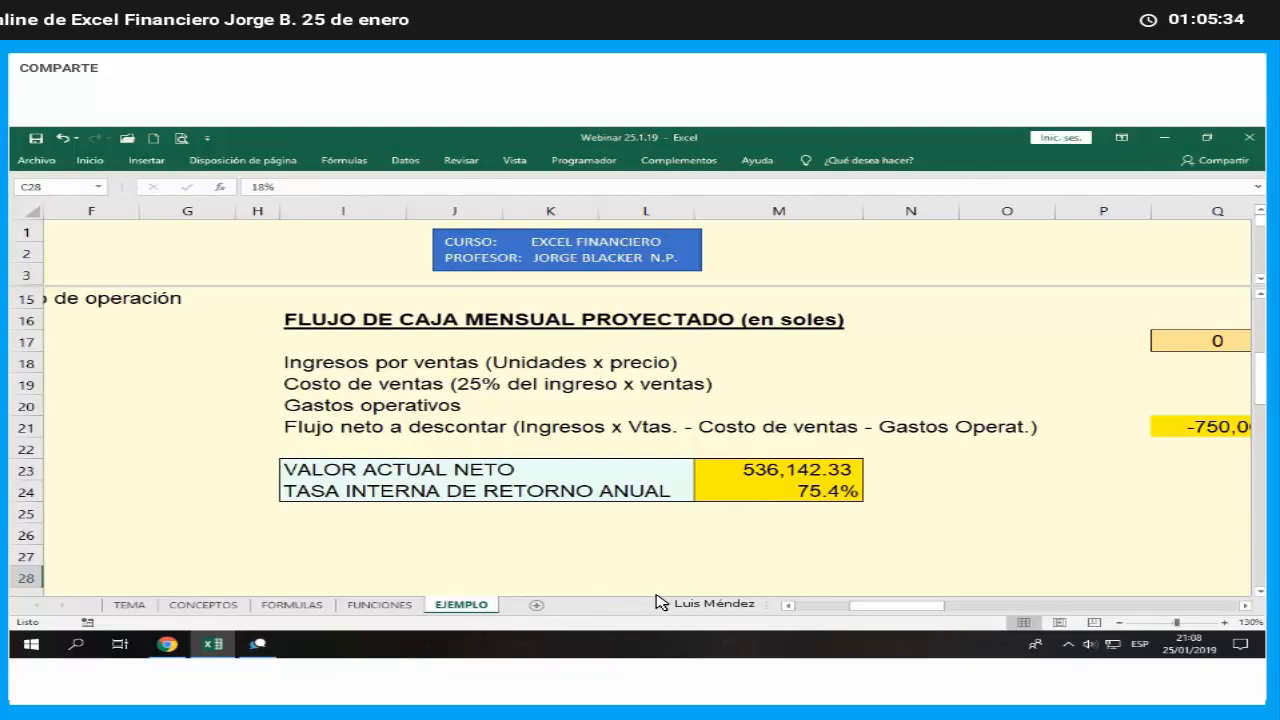
pyautogui.click(168, 645)
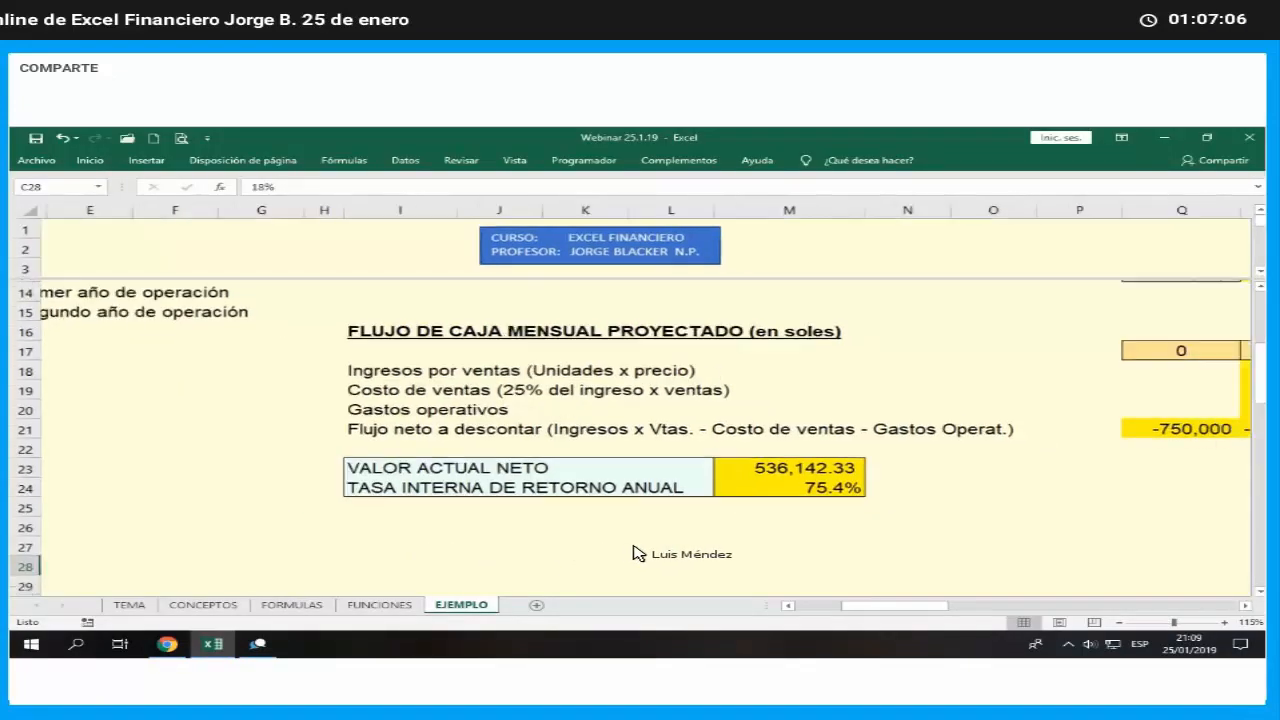
# - Remove the window split from the EJEMPLO sheet
pyautogui.scroll(-2, 700, 558)
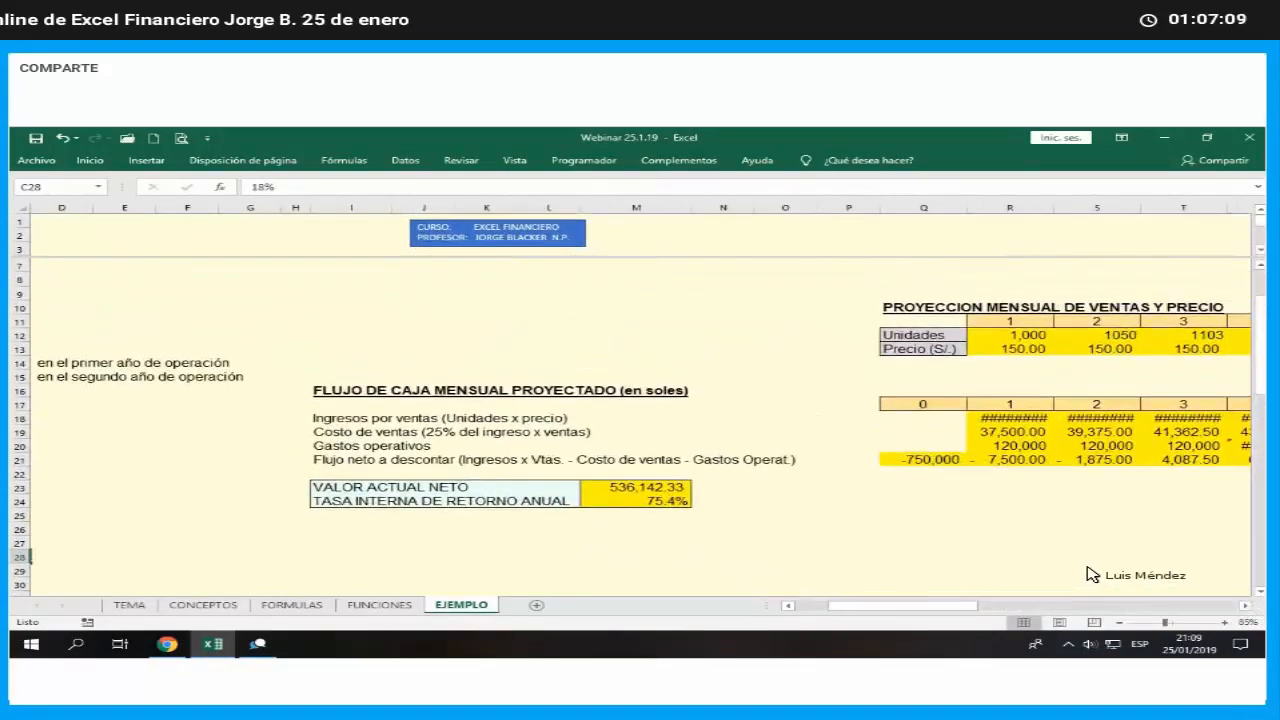
pyautogui.scroll(1, 1090, 572)
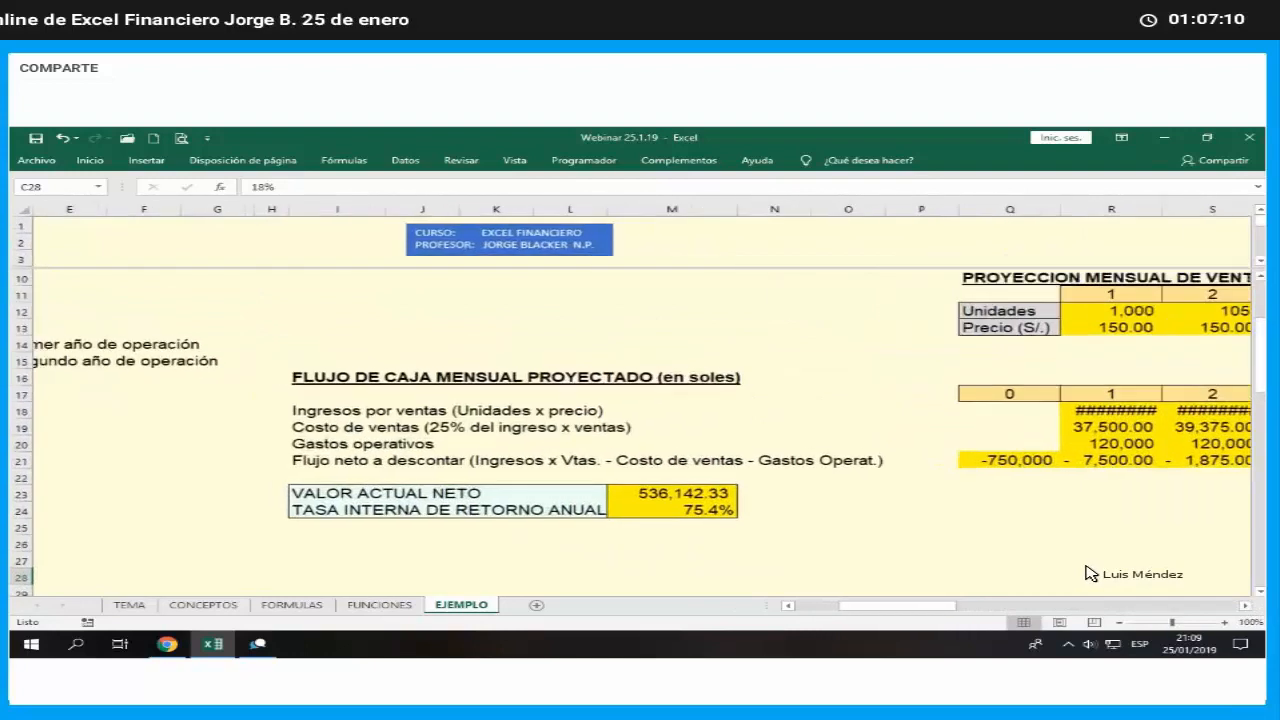
pyautogui.click(1225, 622)
pyautogui.click(1225, 622)
pyautogui.click(1225, 622)
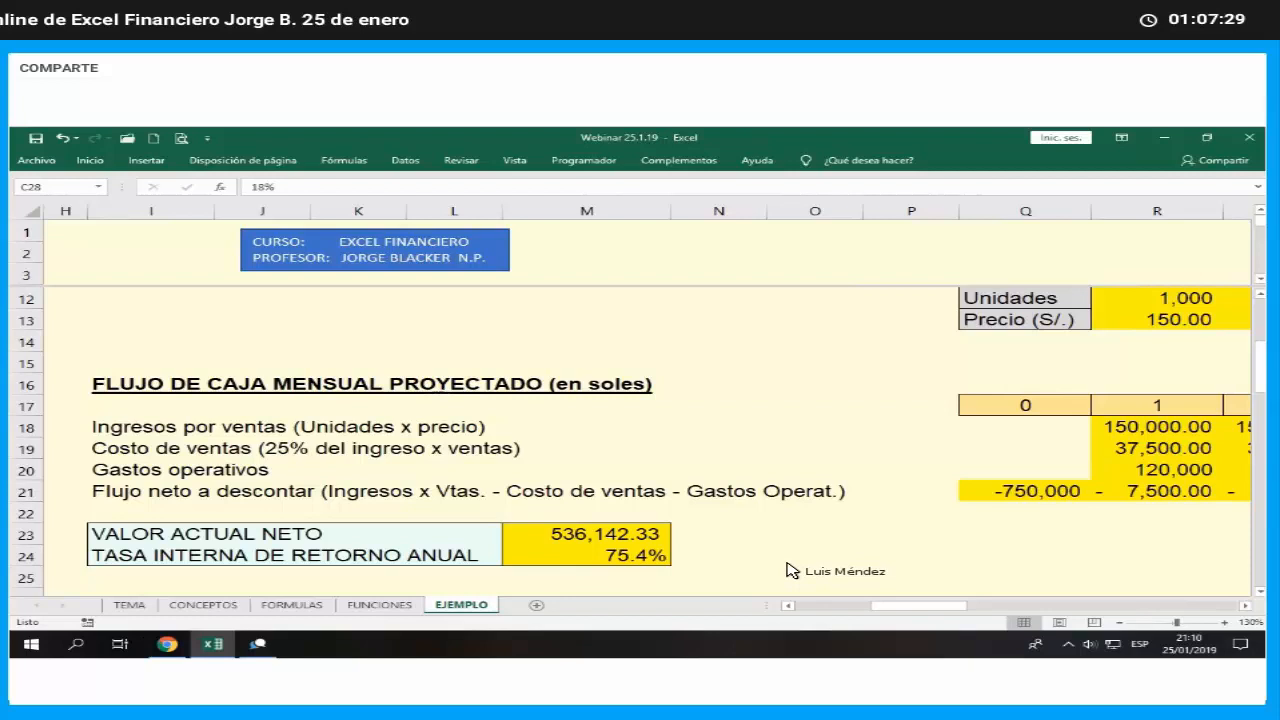
pyautogui.click(520, 163)
pyautogui.click(827, 183)
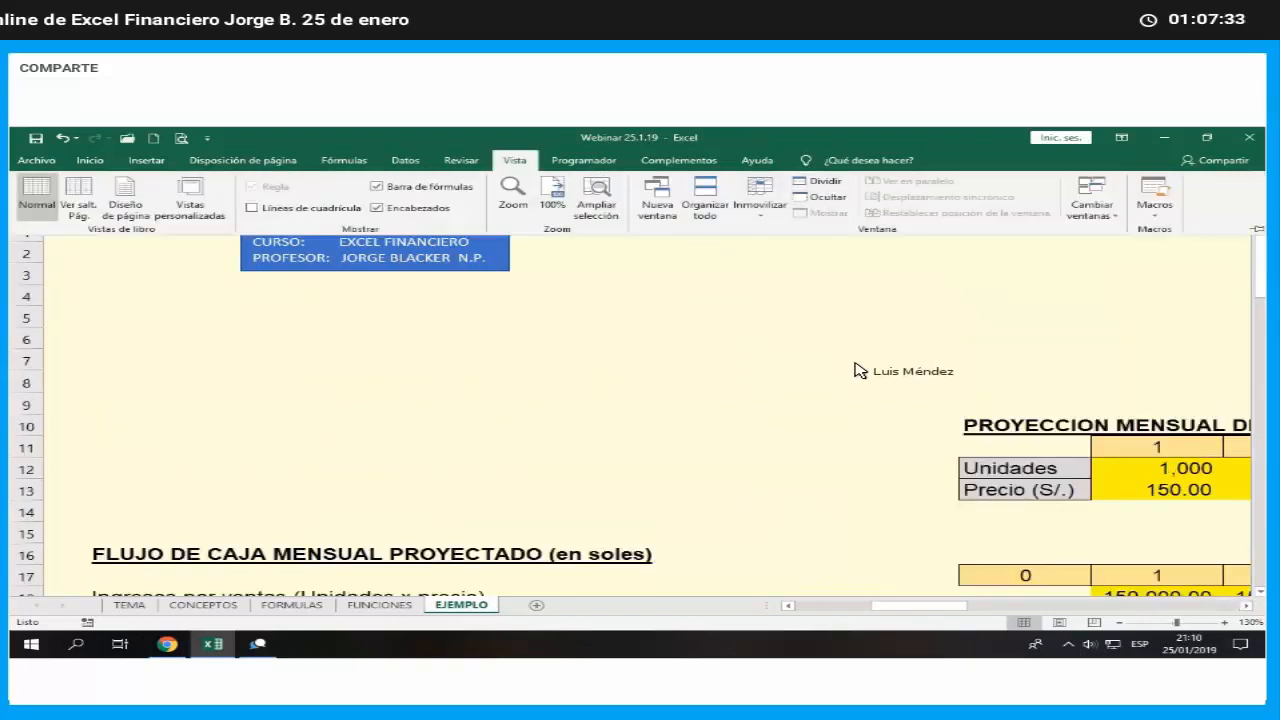
# - Copy the whole sales projection, cash flow and evaluation block I10:AO24, through month 24
pyautogui.scroll(-1, 795, 416)
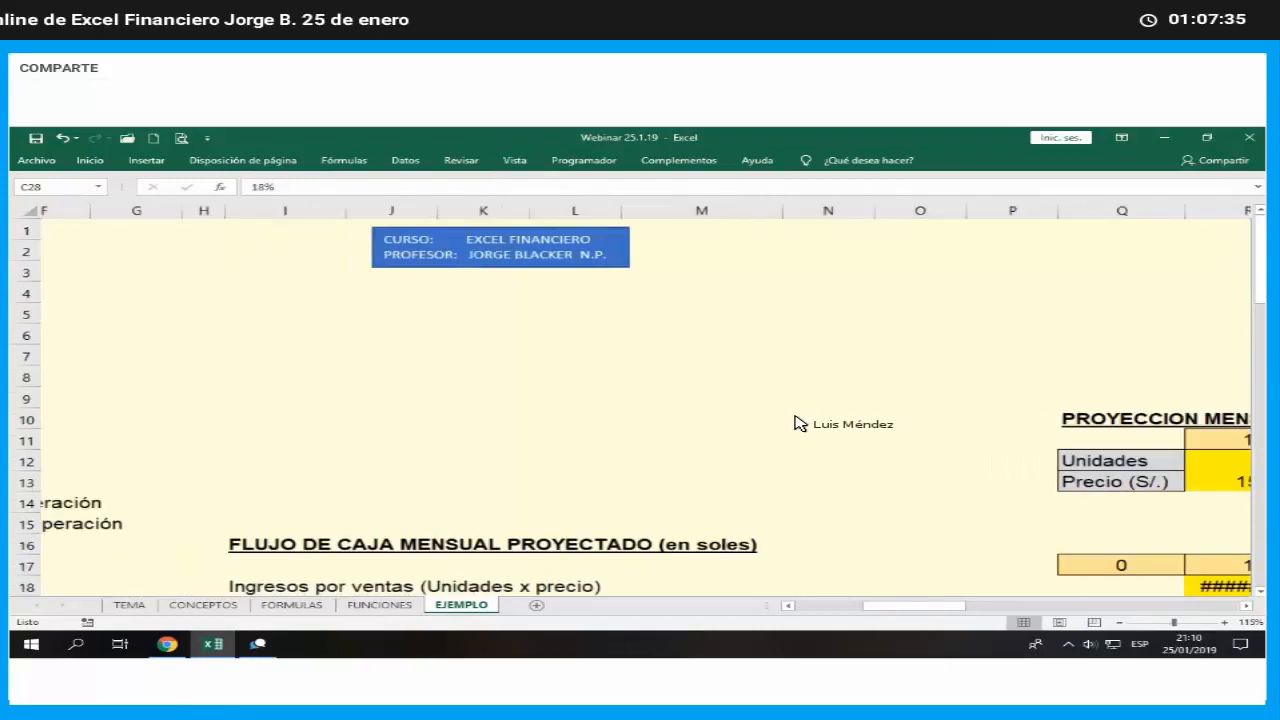
pyautogui.scroll(-3, 1250, 606)
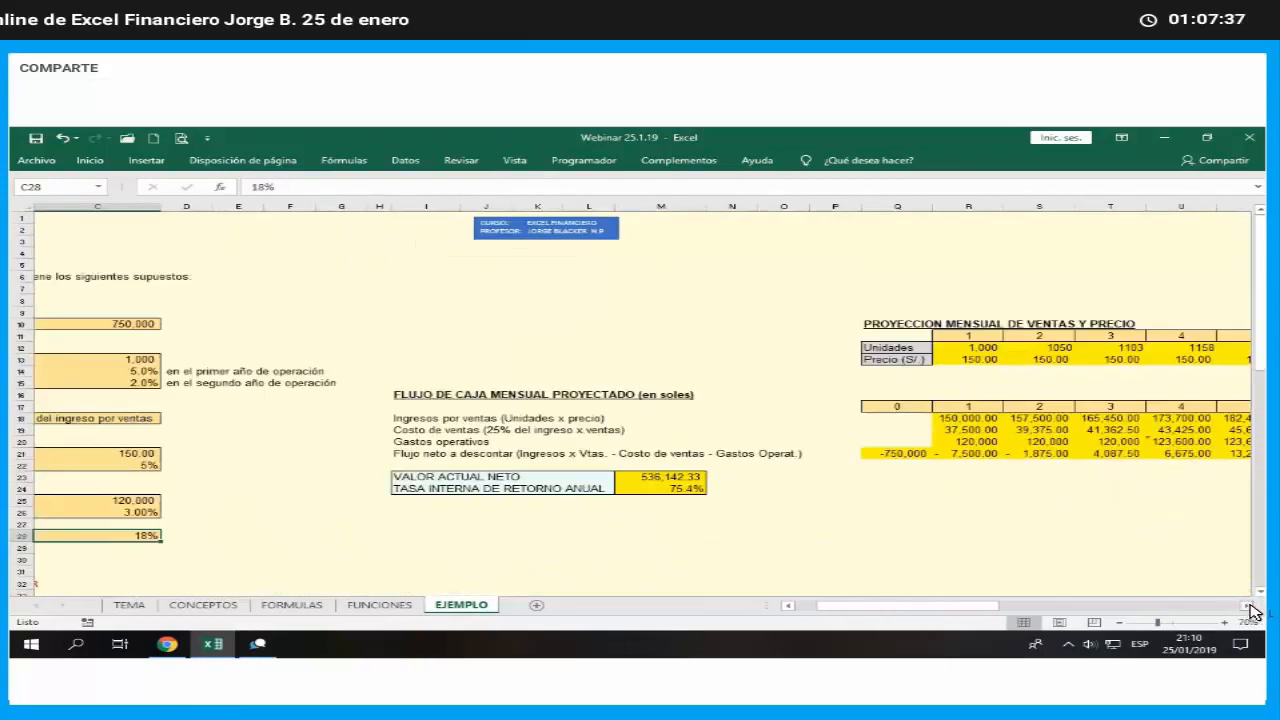
pyautogui.click(1248, 606)
pyautogui.click(1248, 606)
pyautogui.click(1248, 606)
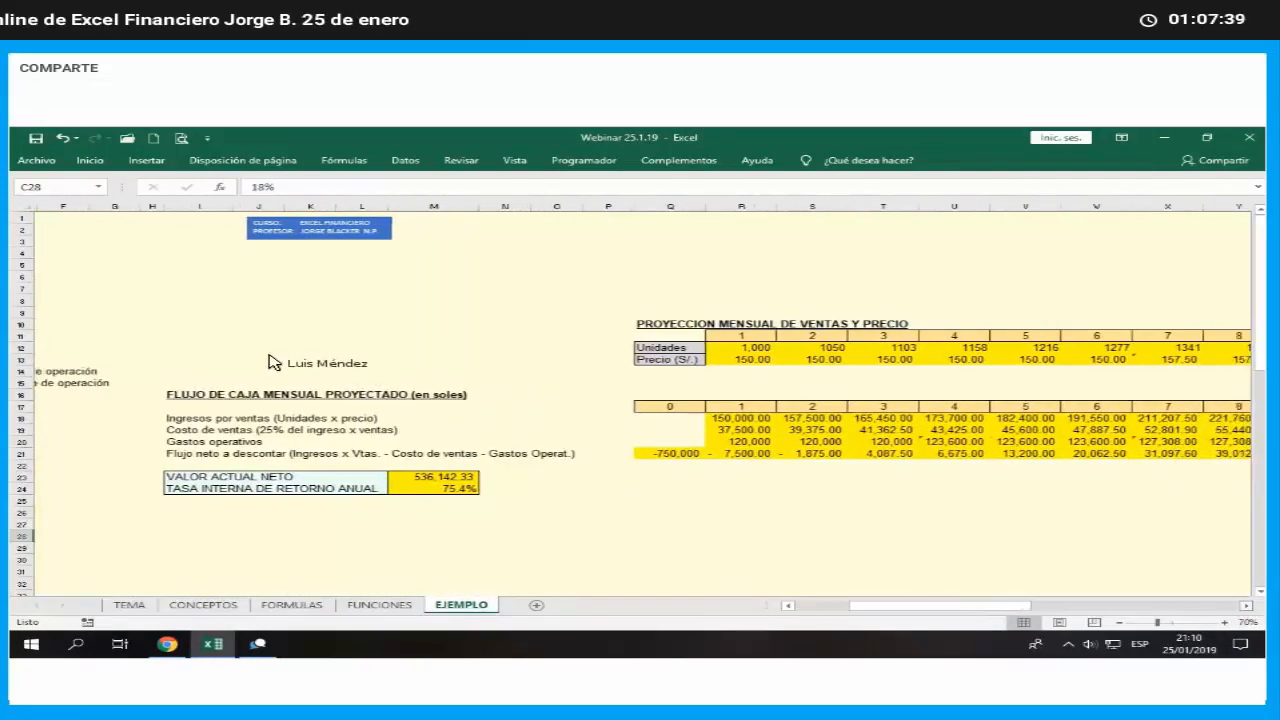
pyautogui.click(185, 337)
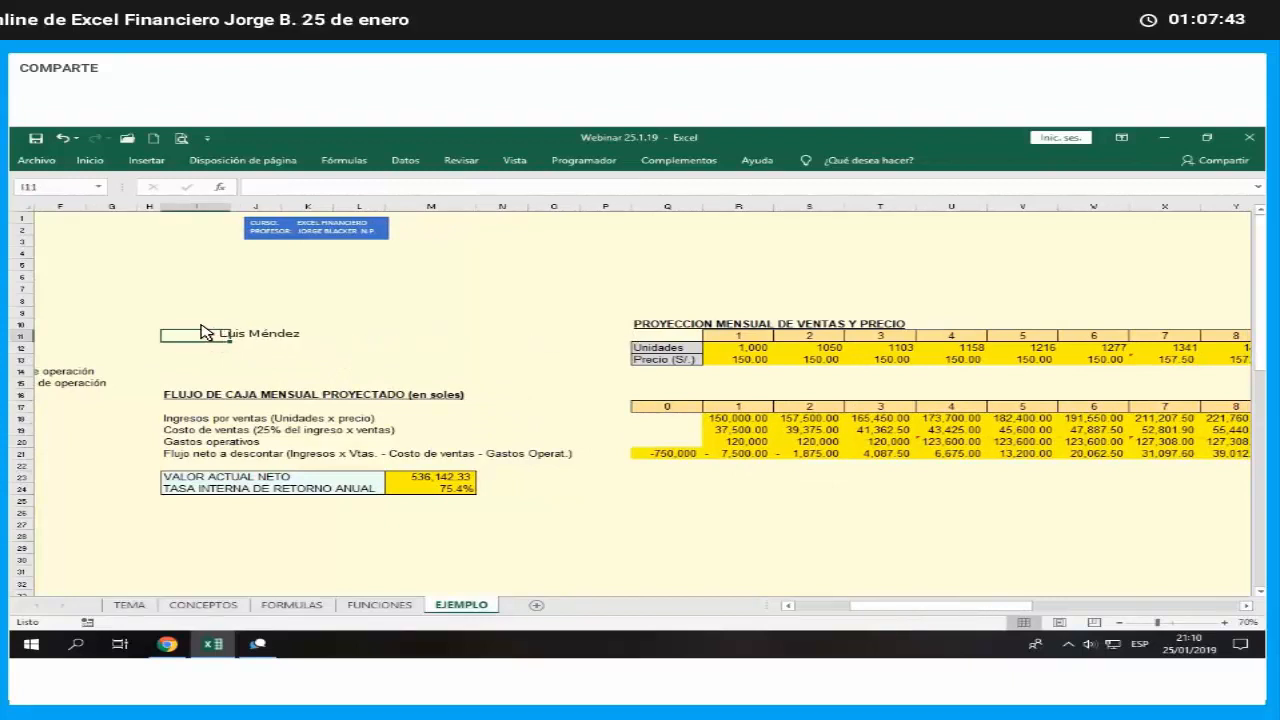
pyautogui.moveTo(201, 327); pyautogui.dragTo(1265, 497)
pyautogui.moveTo(1136, 484); pyautogui.dragTo(1080, 488)
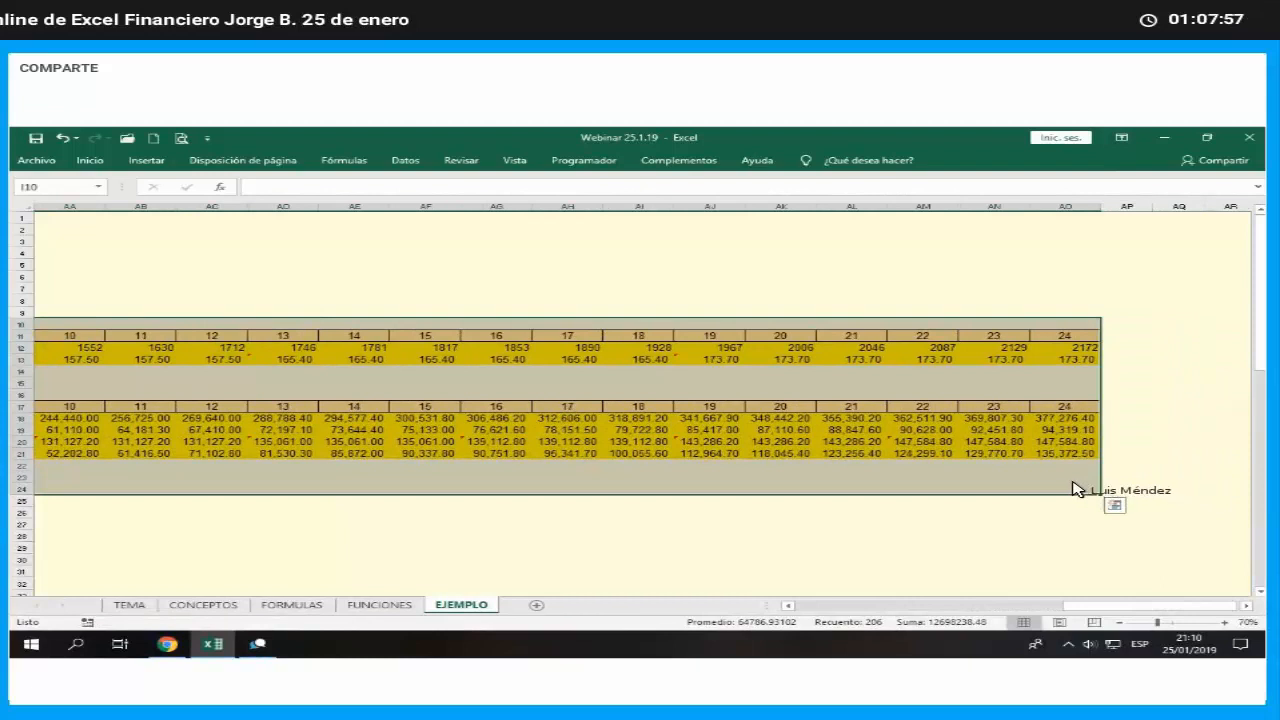
pyautogui.rightClick(1013, 467)
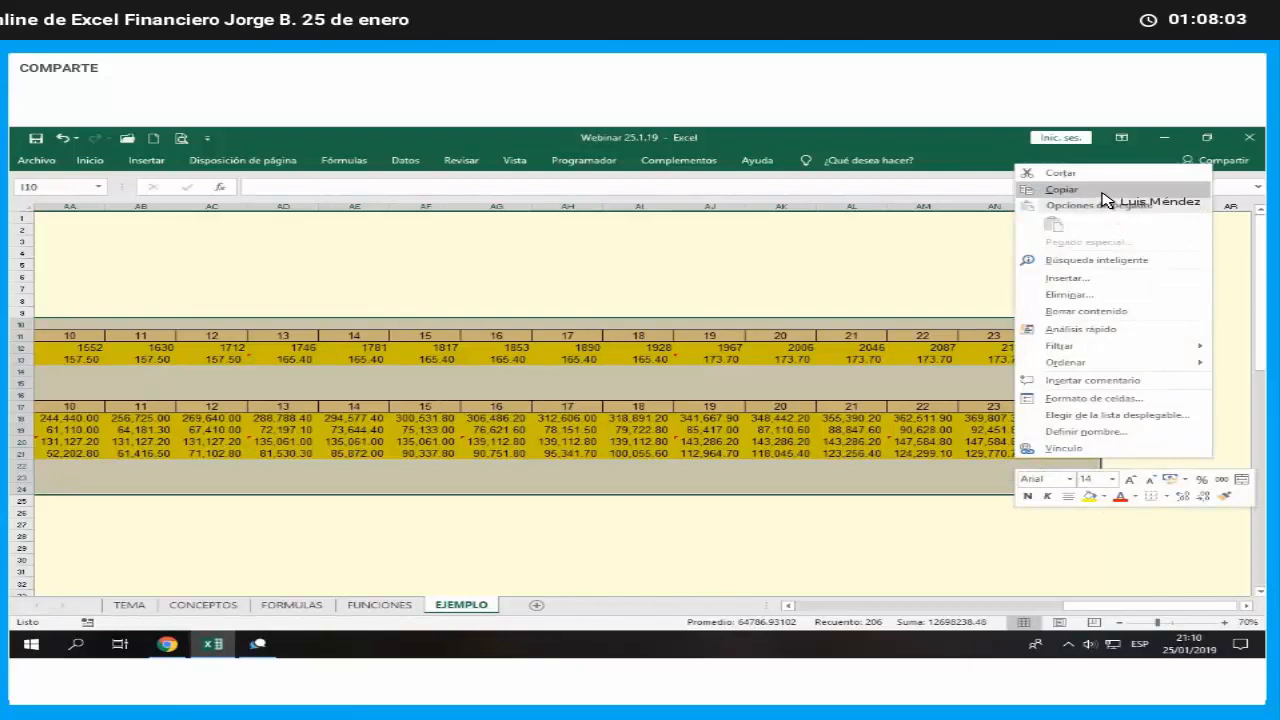
pyautogui.click(1062, 189)
# - Paste the copied block at I34, beside the SUPUESTOS ESCENARIO CONSERVADOR assumptions, and deselect it
pyautogui.moveTo(1153, 606); pyautogui.dragTo(886, 606)
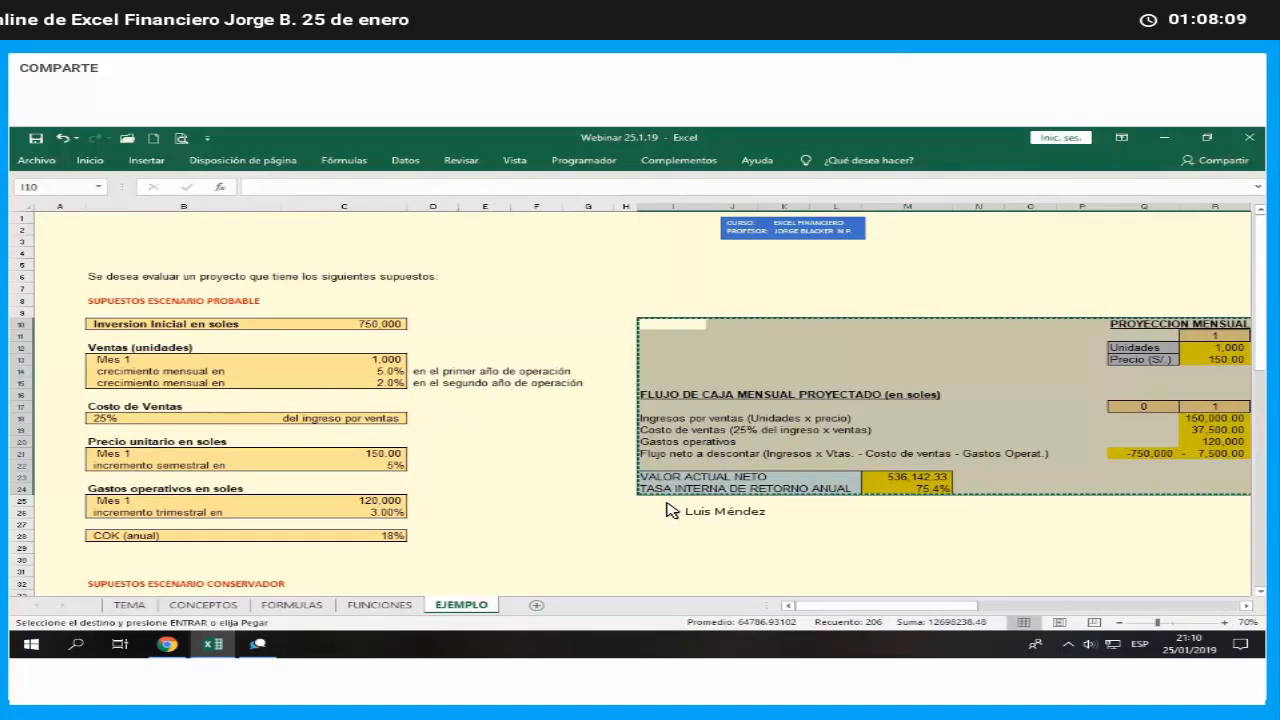
pyautogui.scroll(-1, 669, 505)
pyautogui.scroll(-2, 669, 505)
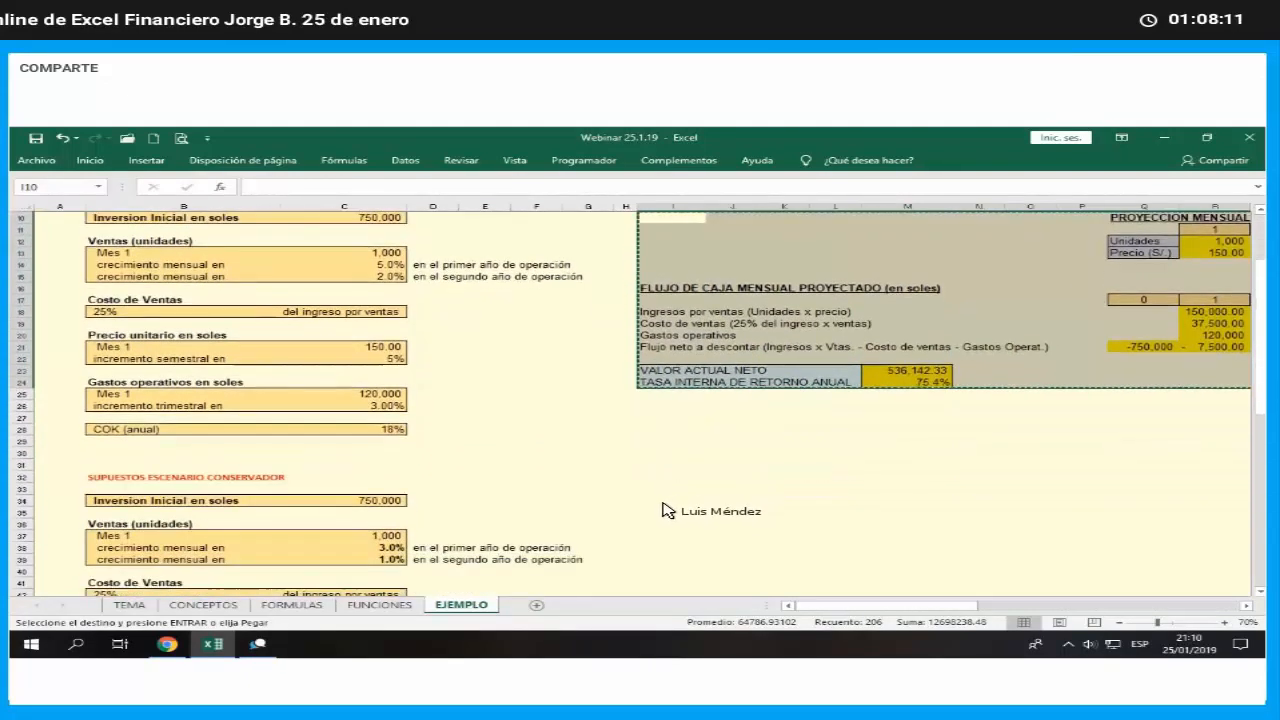
pyautogui.click(670, 500)
pyautogui.rightClick(670, 490)
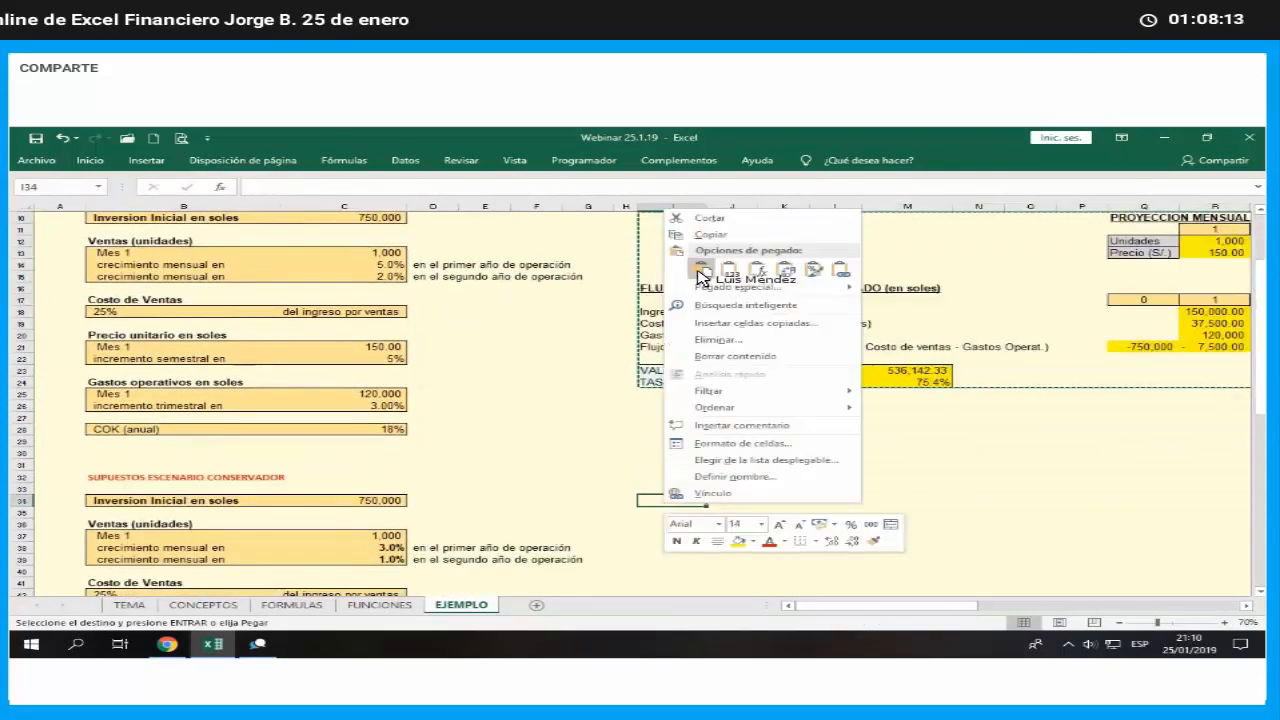
pyautogui.press('Return')
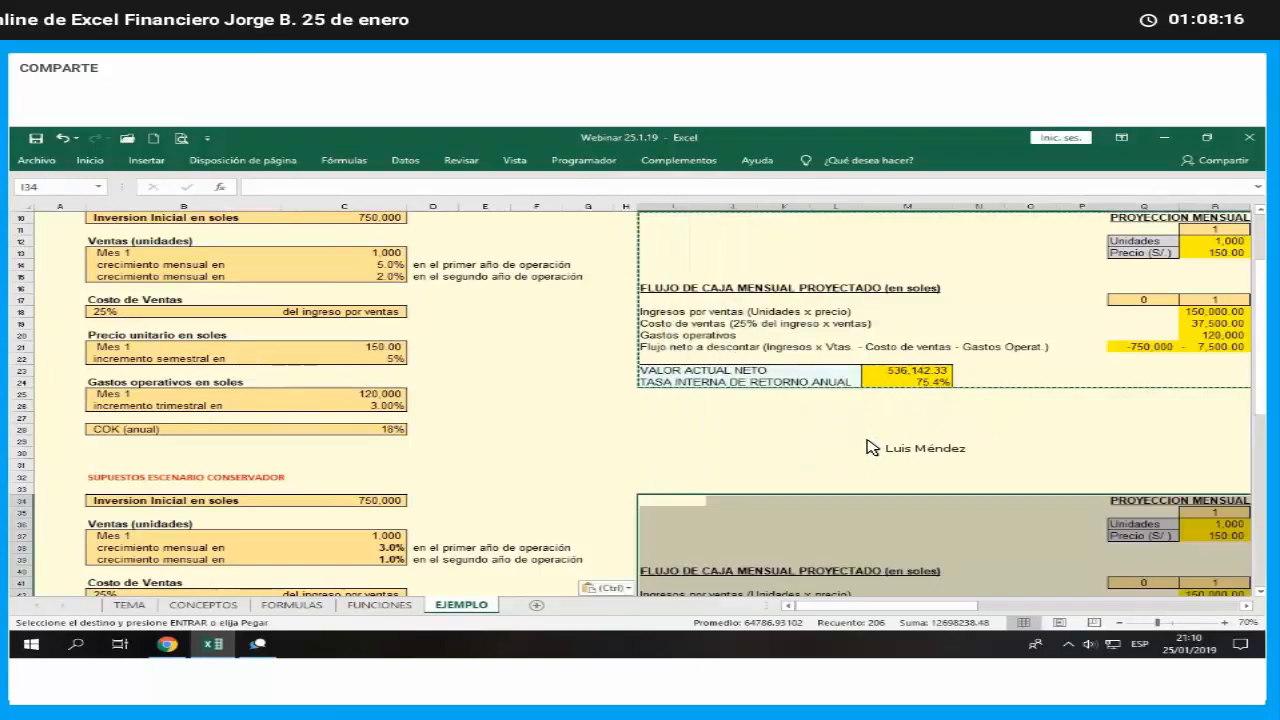
pyautogui.click(872, 445)
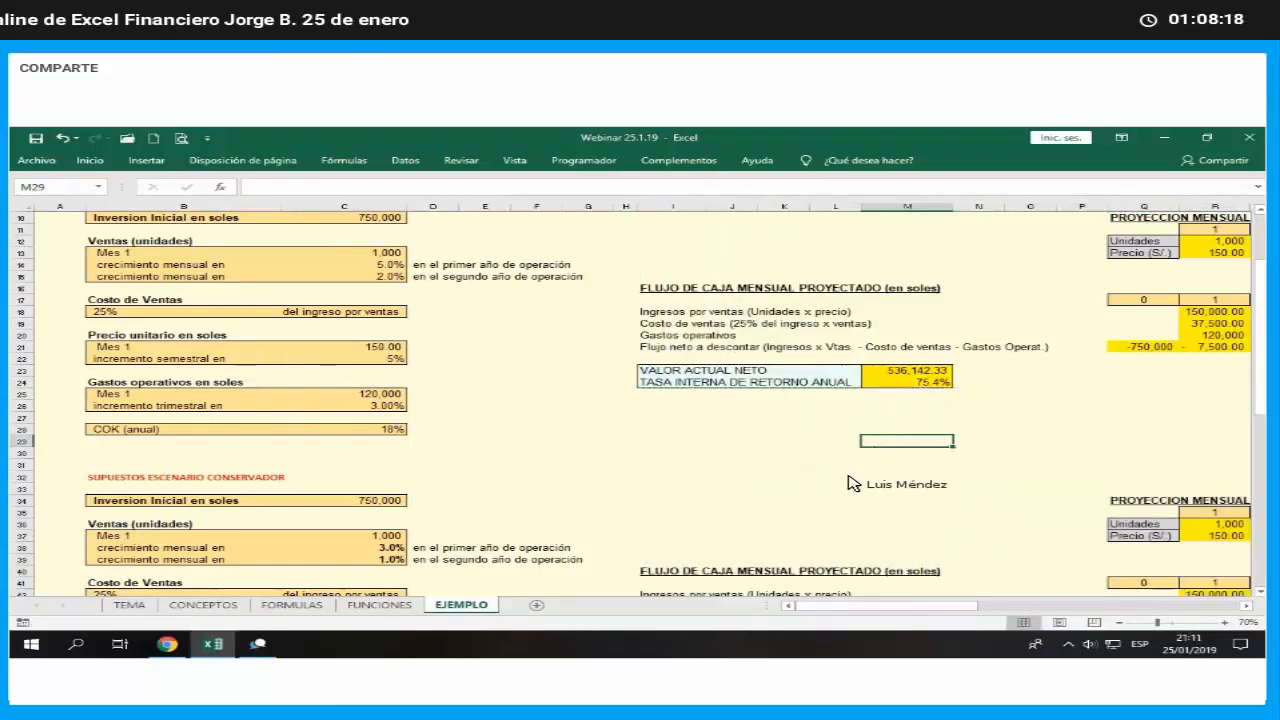
# - Review the conservative scenario's monthly sales growth and semiannual price increase assumptions alongside the pasted cash flow
pyautogui.scroll(-4, 906, 504)
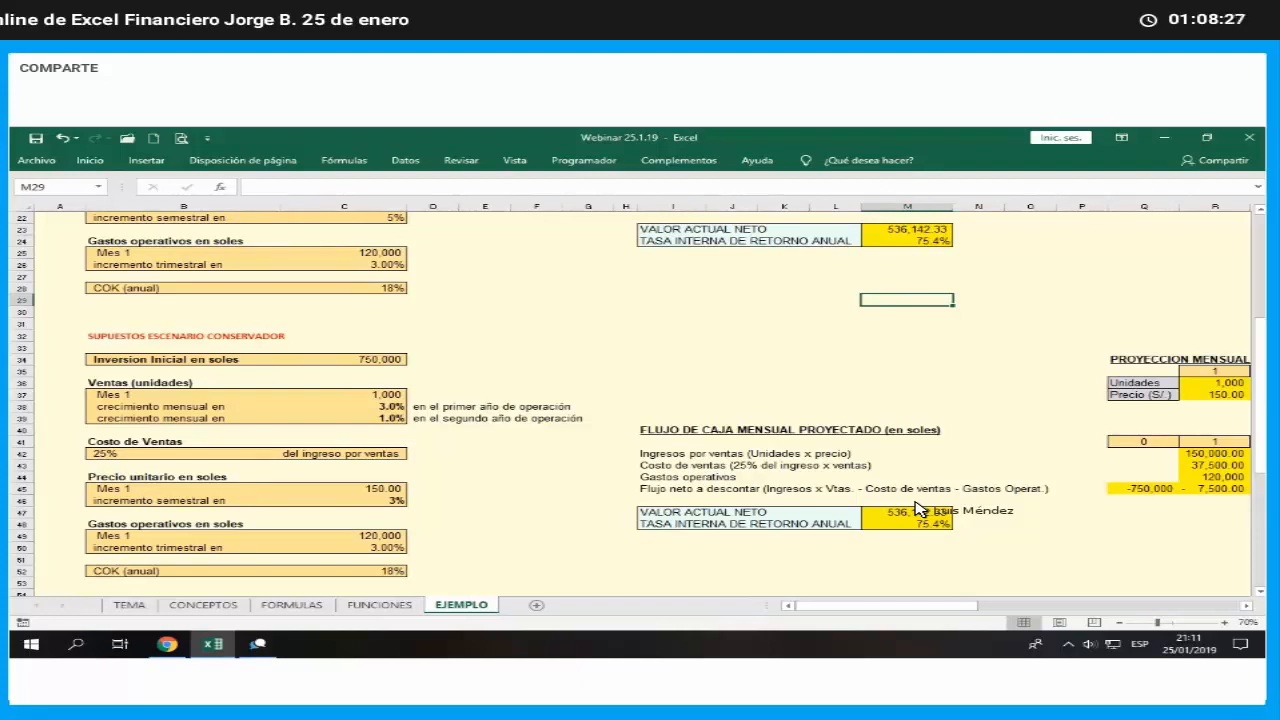
pyautogui.click(393, 408)
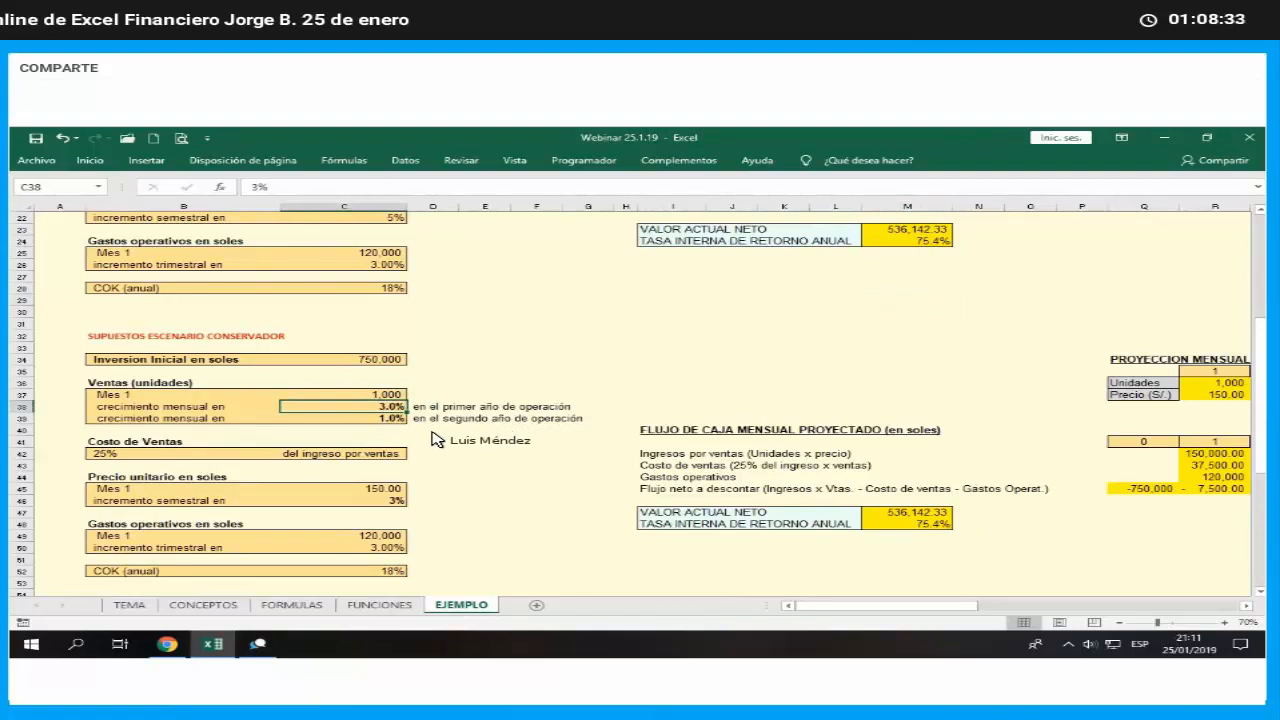
pyautogui.click(400, 501)
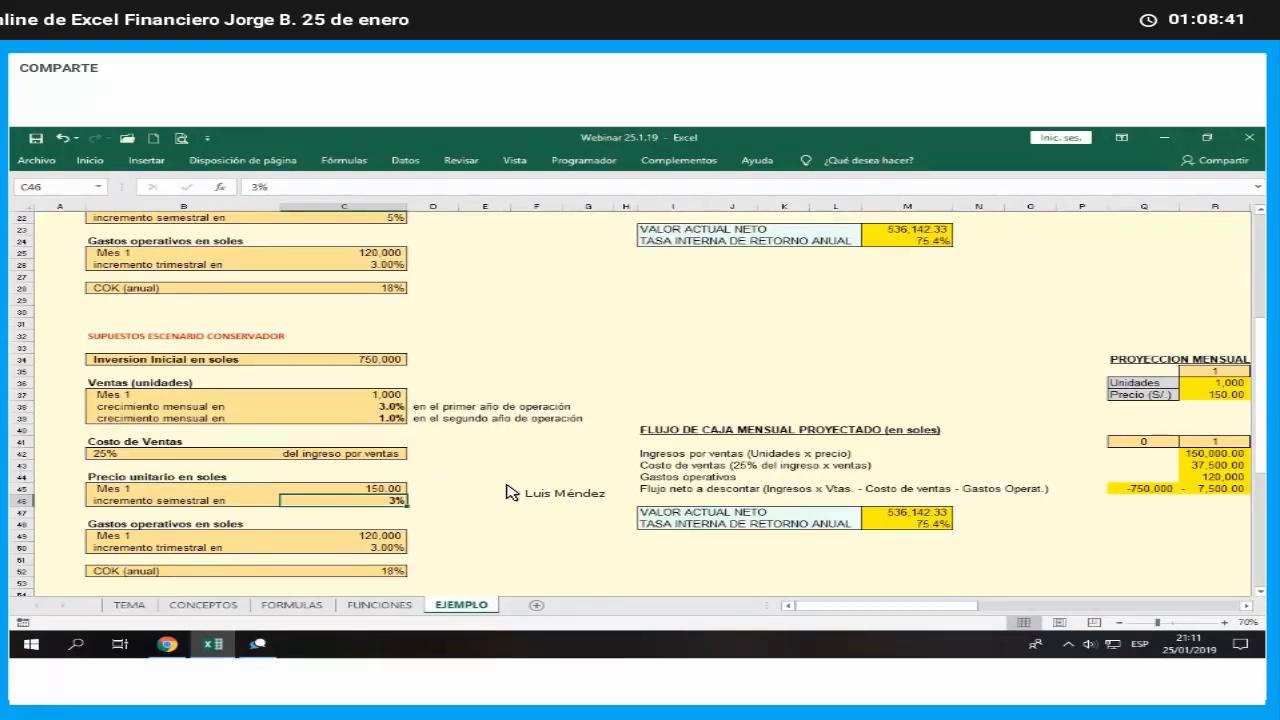
pyautogui.click(775, 488)
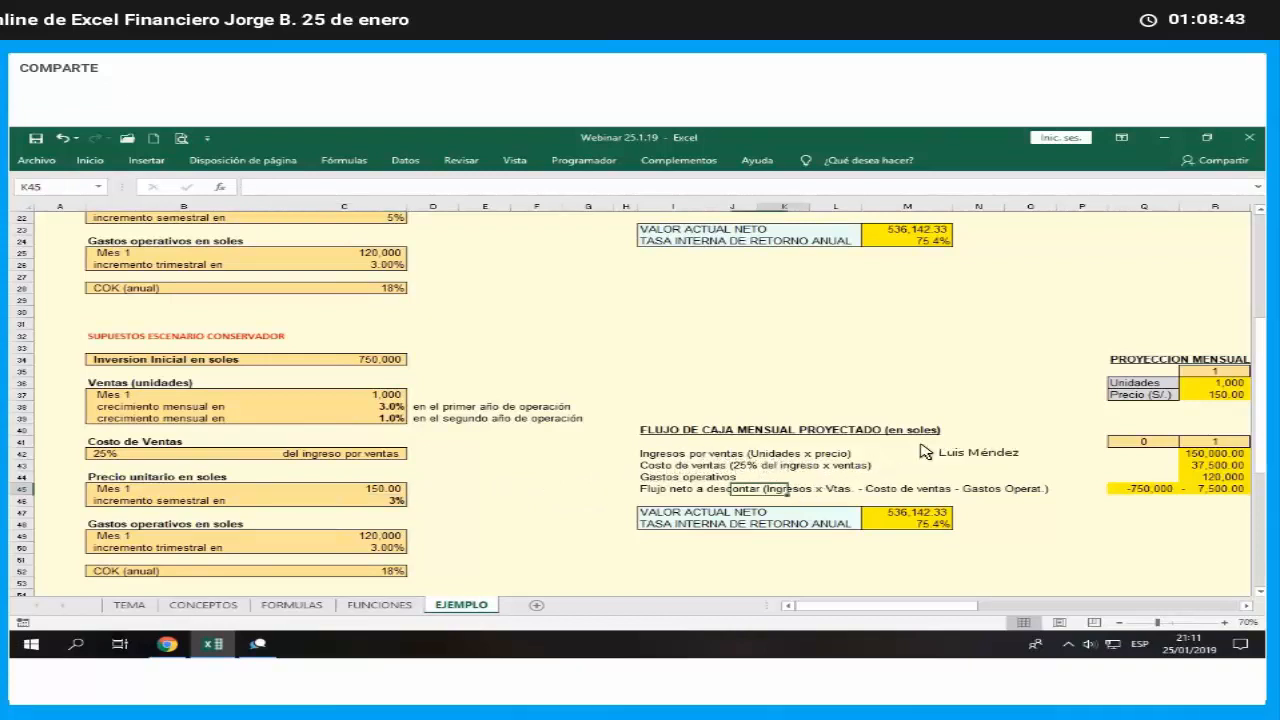
pyautogui.click(1030, 406)
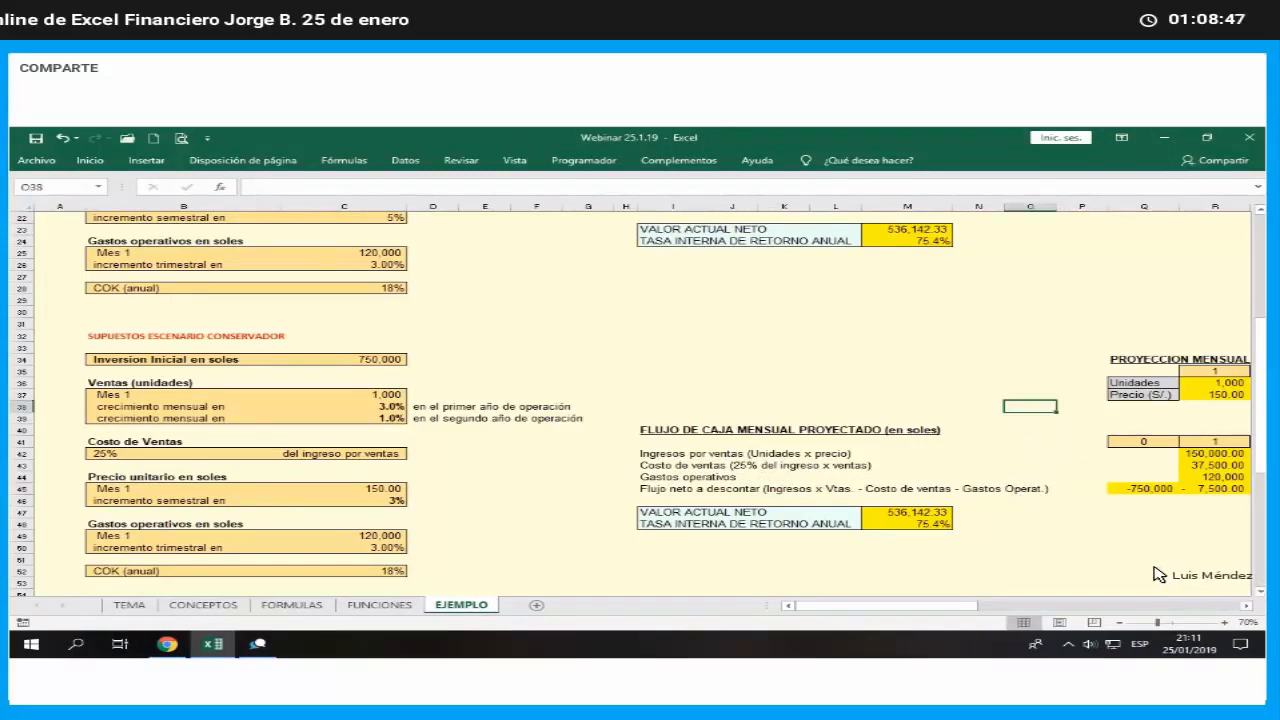
pyautogui.scroll(4, 1160, 577)
pyautogui.scroll(-3, 1189, 577)
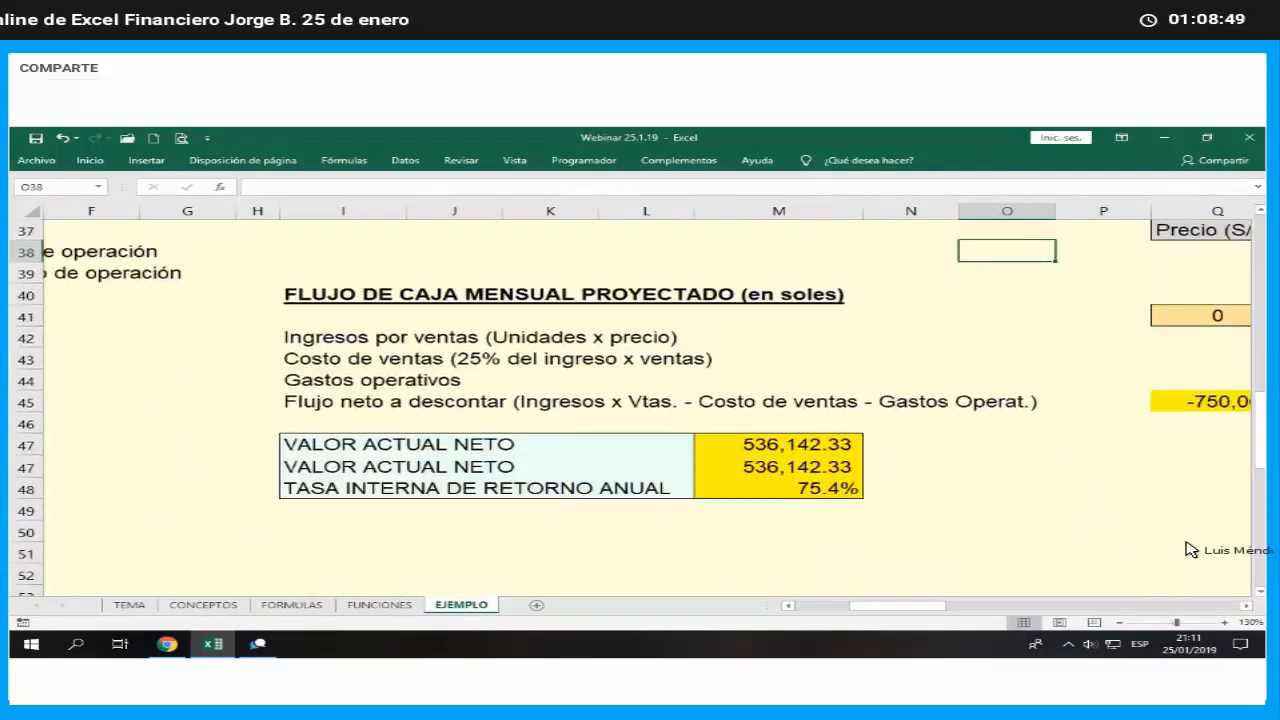
# - Inspect the month 2 units formula in S36 to see which growth assumption cell it references
pyautogui.scroll(-5, 1184, 547)
pyautogui.scroll(6, 1134, 385)
pyautogui.scroll(1, 1080, 374)
pyautogui.click(1072, 369)
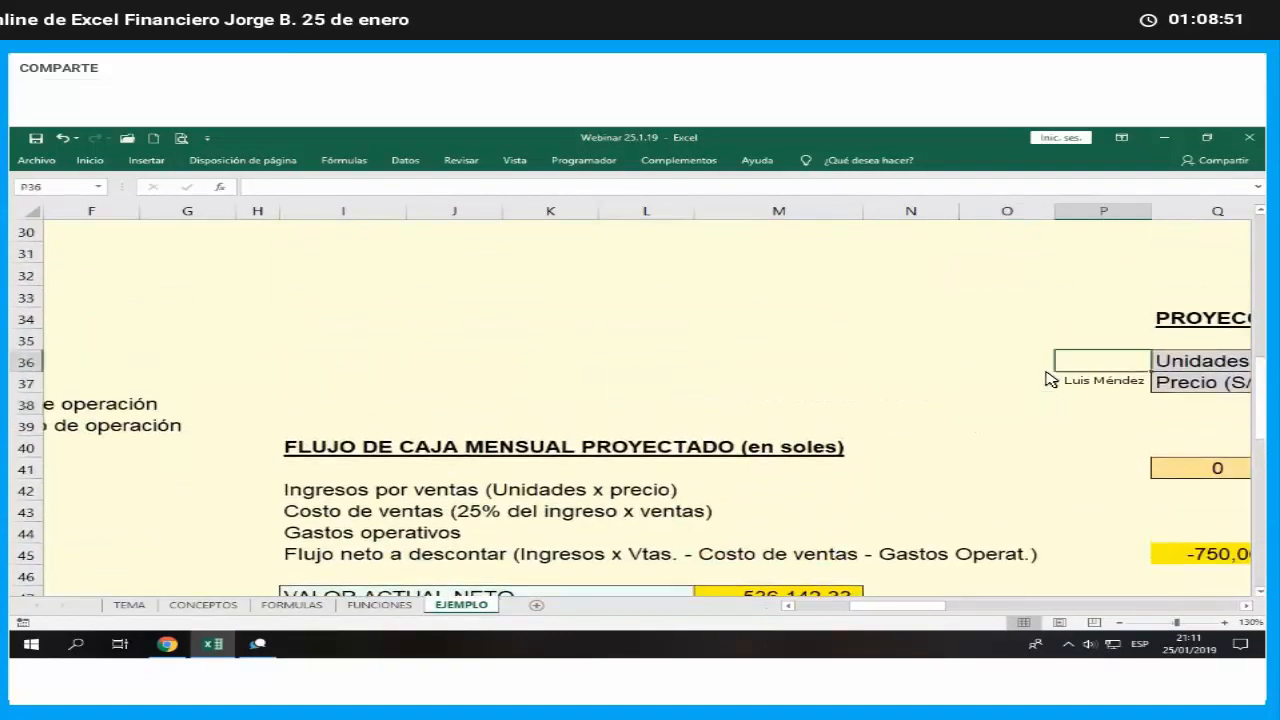
pyautogui.press('Right')
pyautogui.press('Right')
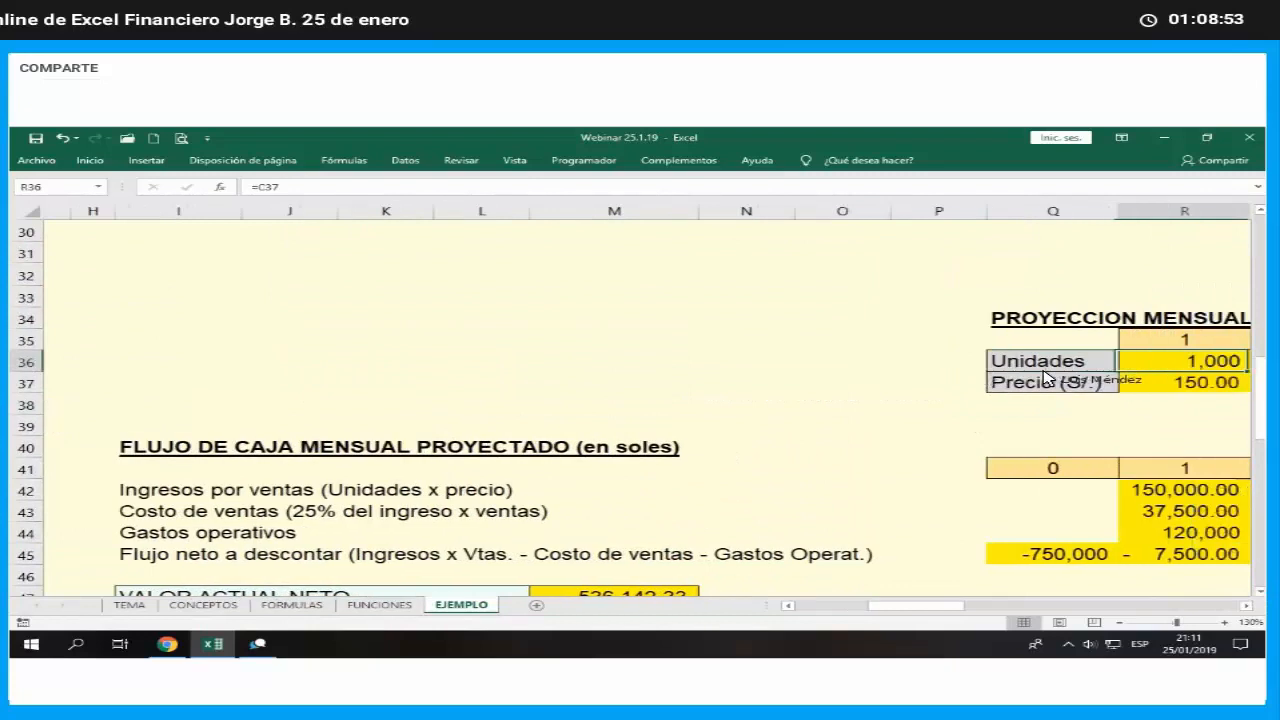
pyautogui.press('Right')
pyautogui.hscroll(6, 1045, 378)
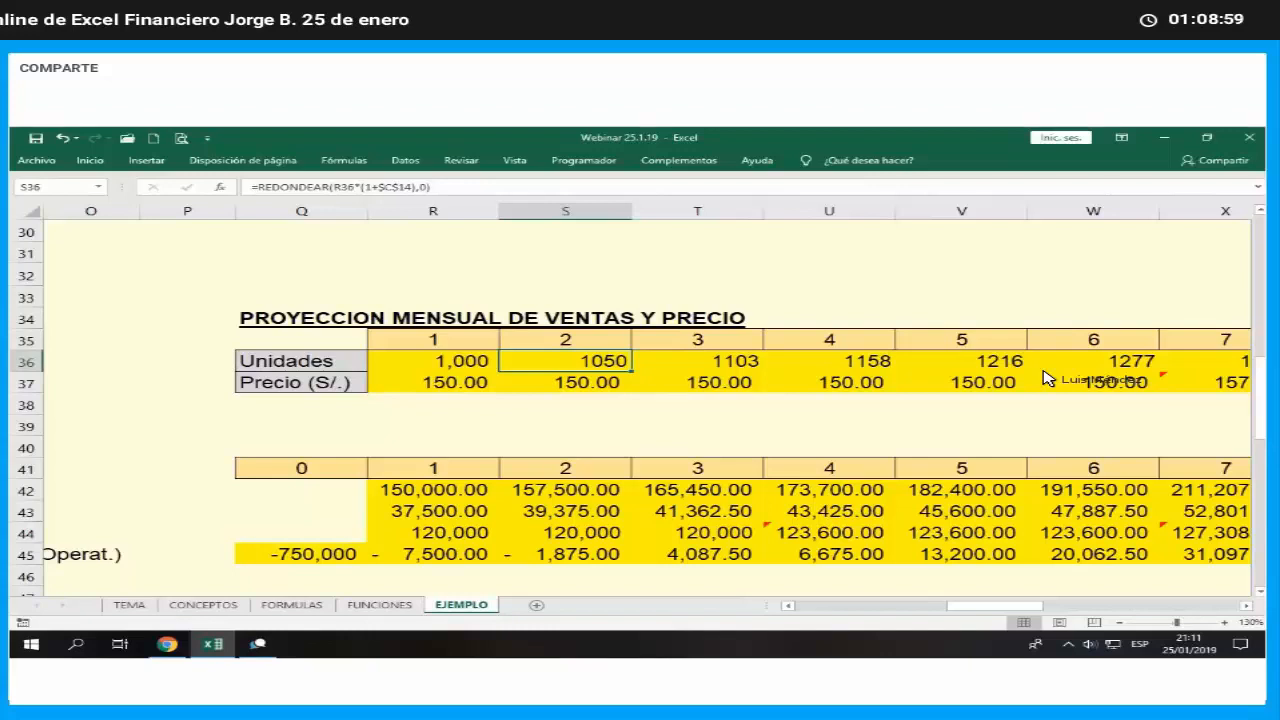
pyautogui.press('F2')
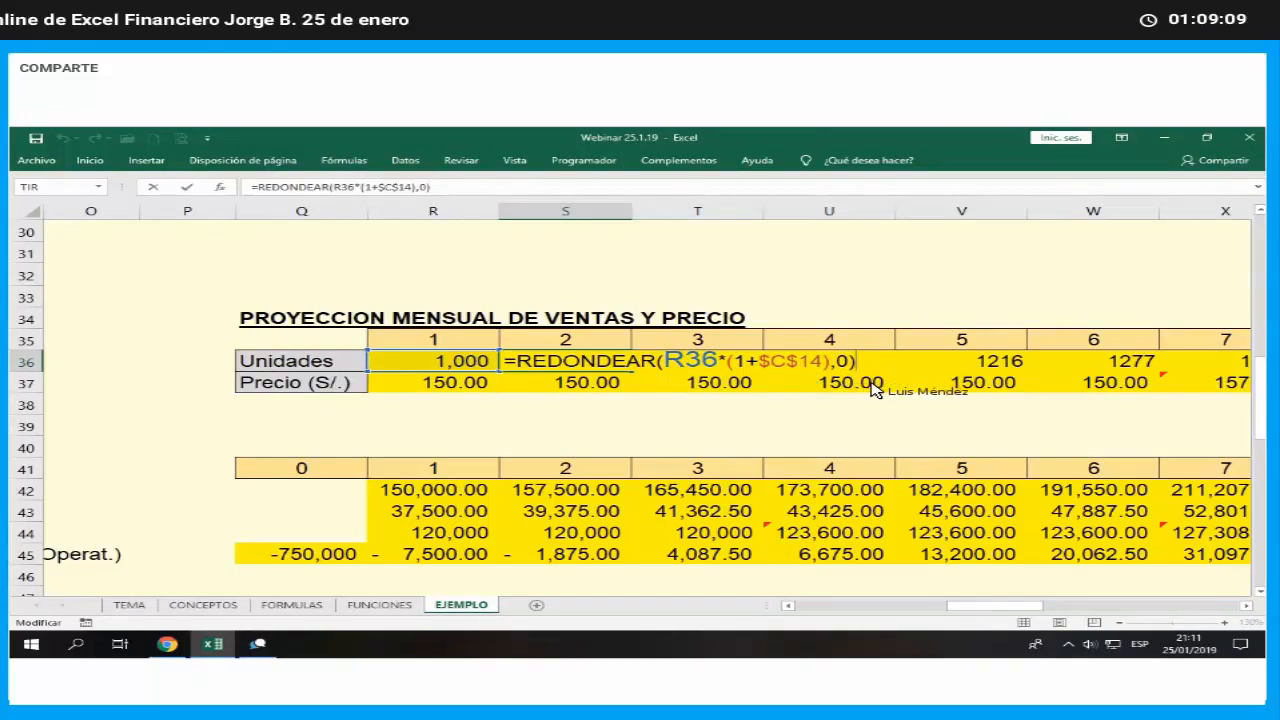
pyautogui.hotkey('ctrl', 'Return')
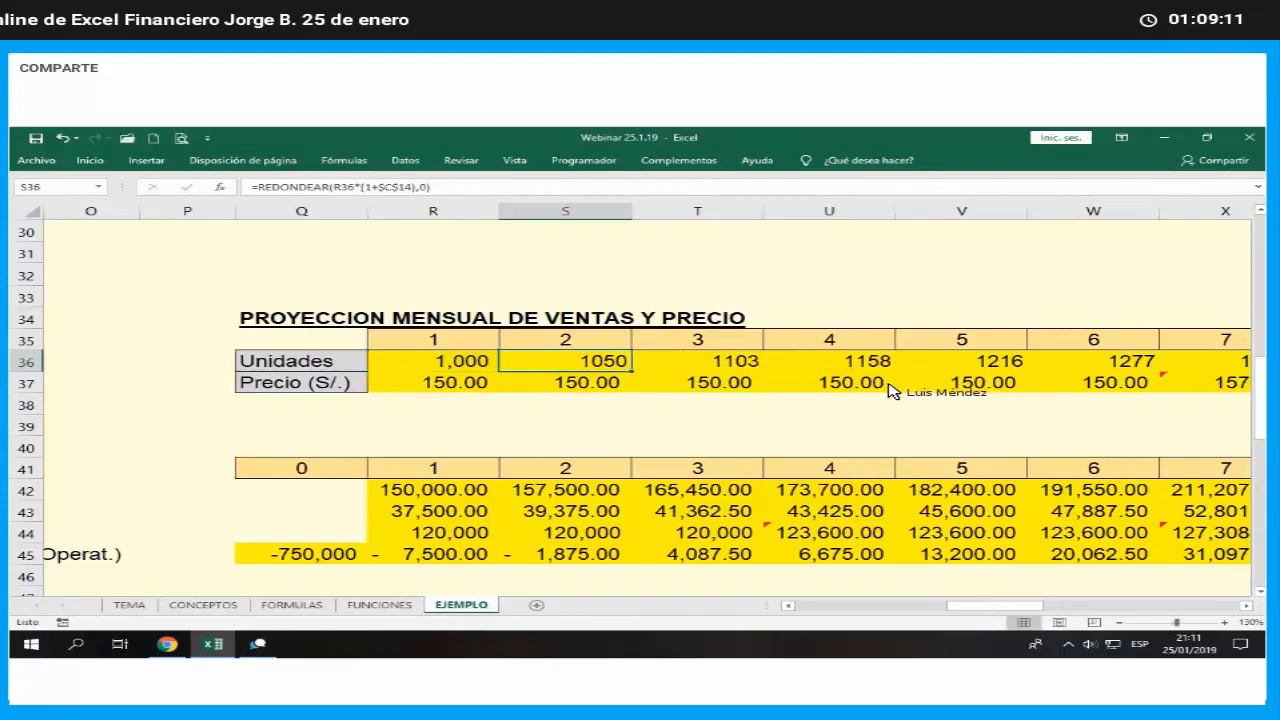
# - Check which cells hold the conservative scenario's monthly sales growth for the first and second year of operation
pyautogui.press('Left')
pyautogui.press('Left')
pyautogui.press('Left')
pyautogui.press('Left')
pyautogui.press('Left')
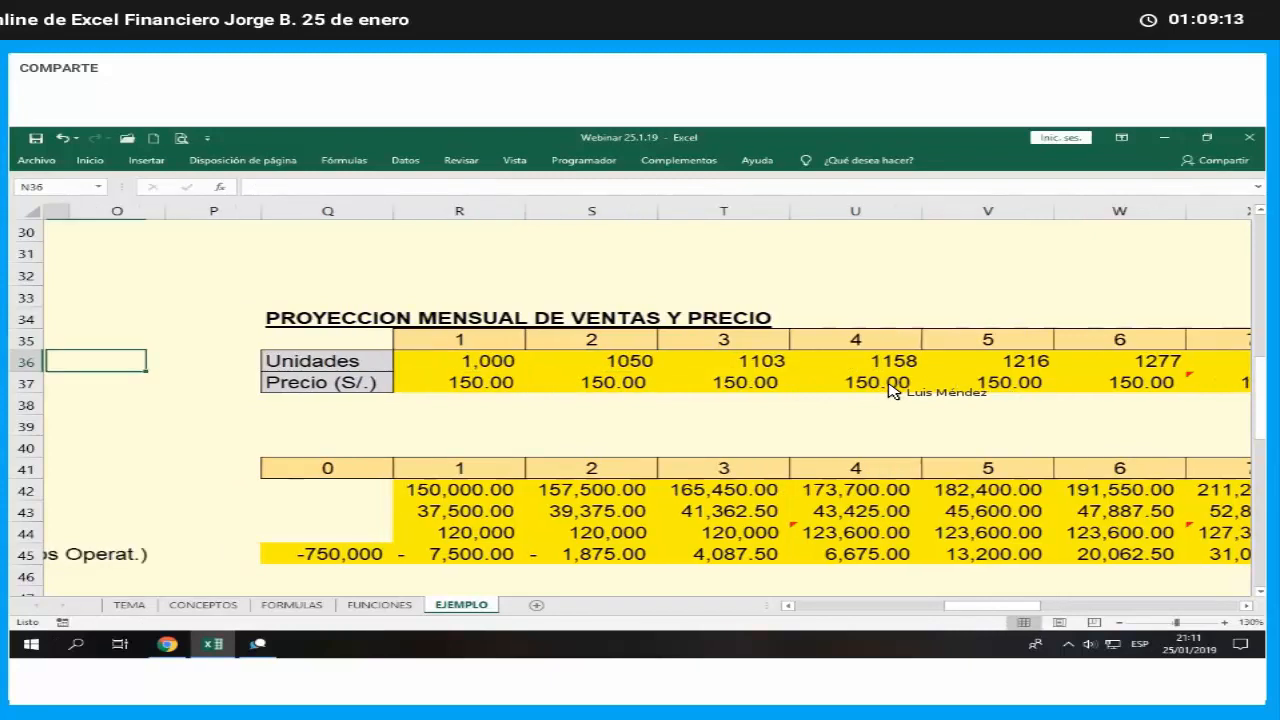
pyautogui.press('Left')
pyautogui.press('Left')
pyautogui.press('Left')
pyautogui.press('Left')
pyautogui.press('Left')
pyautogui.press('Left')
pyautogui.press('Left')
pyautogui.press('Left')
pyautogui.press('Left')
pyautogui.press('Left')
pyautogui.press('Left')
pyautogui.press('Down')
pyautogui.press('Down')
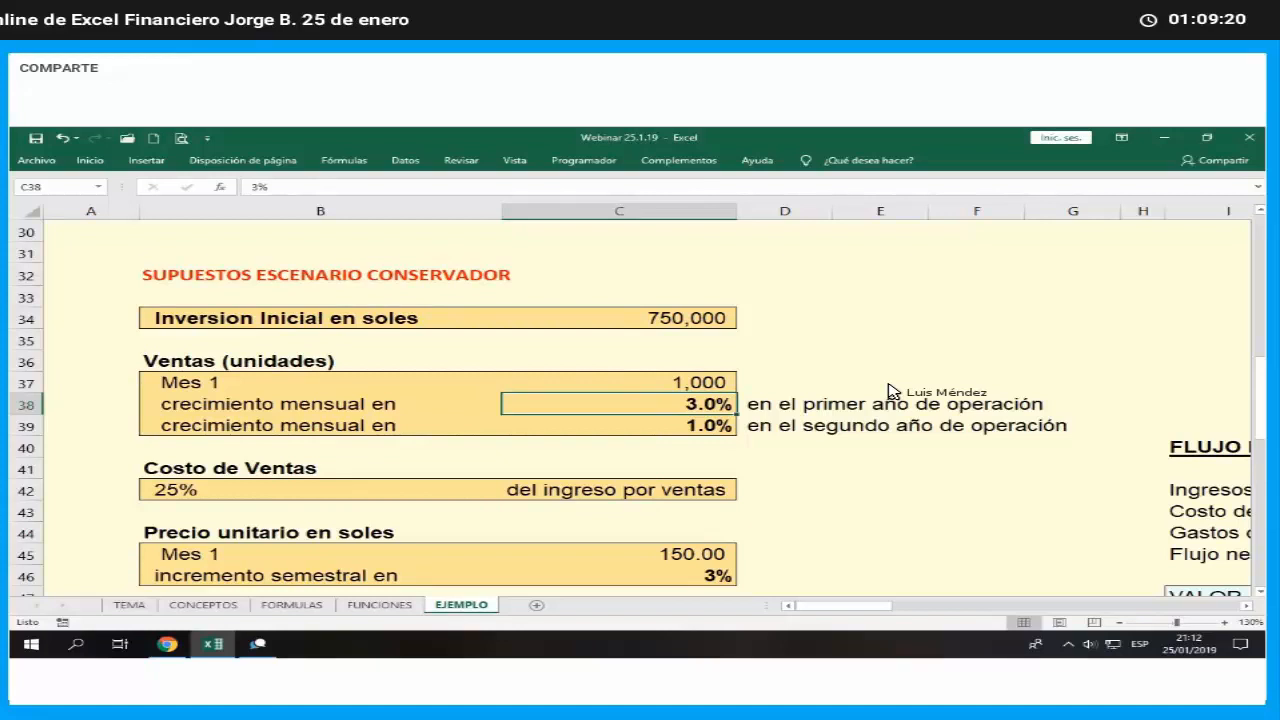
pyautogui.press('Down')
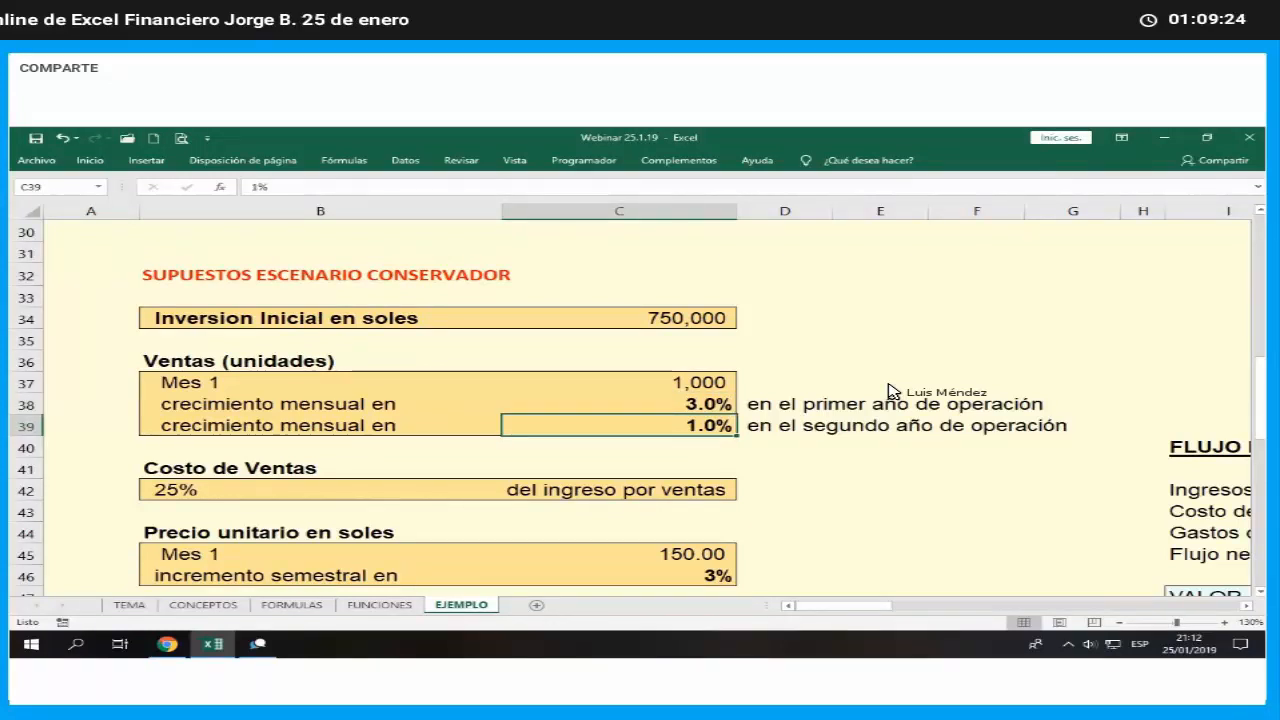
# - Edit the conservative month 2 units formula in S36 to use the growth rate in $C$38: =REDONDEAR(R36*(1+$C$38),0)
pyautogui.press('Right')
pyautogui.press('Right')
pyautogui.press('Right')
pyautogui.press('Right')
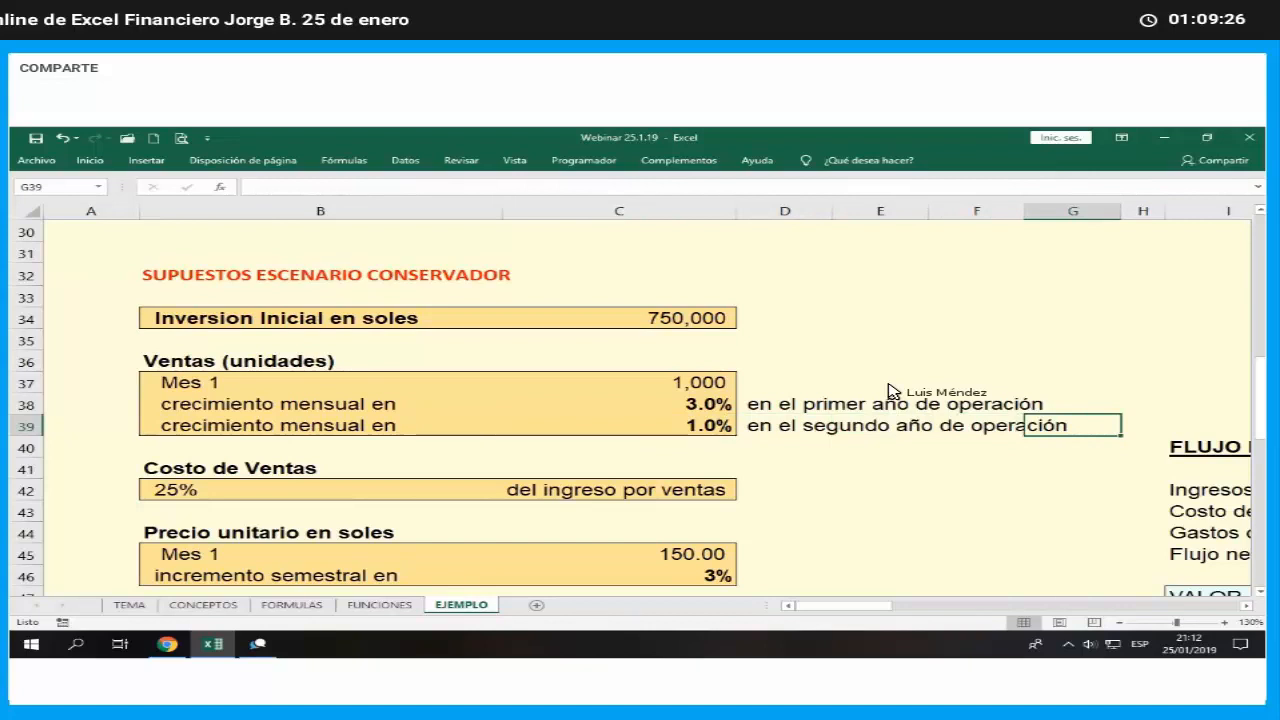
pyautogui.press('Right')
pyautogui.press('Right')
pyautogui.press('Right')
pyautogui.press('Right')
pyautogui.press('Right')
pyautogui.press('Right')
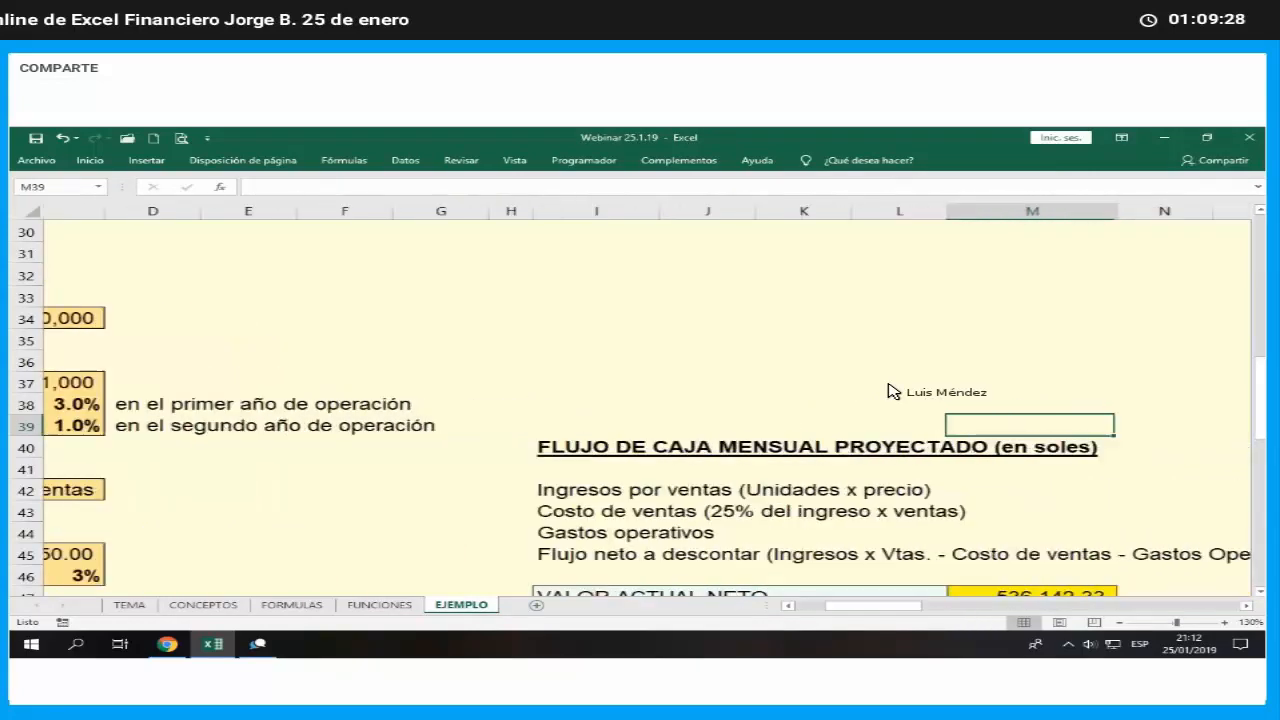
pyautogui.press('Right')
pyautogui.press('Right')
pyautogui.press('Right')
pyautogui.press('Right')
pyautogui.press('Right')
pyautogui.press('Right')
pyautogui.press('Right')
pyautogui.press('Right')
pyautogui.press('Left')
pyautogui.press('Left')
pyautogui.press('Left')
pyautogui.press('Up')
pyautogui.press('Up')
pyautogui.press('Up')
pyautogui.press('Right')
pyautogui.press('F2')
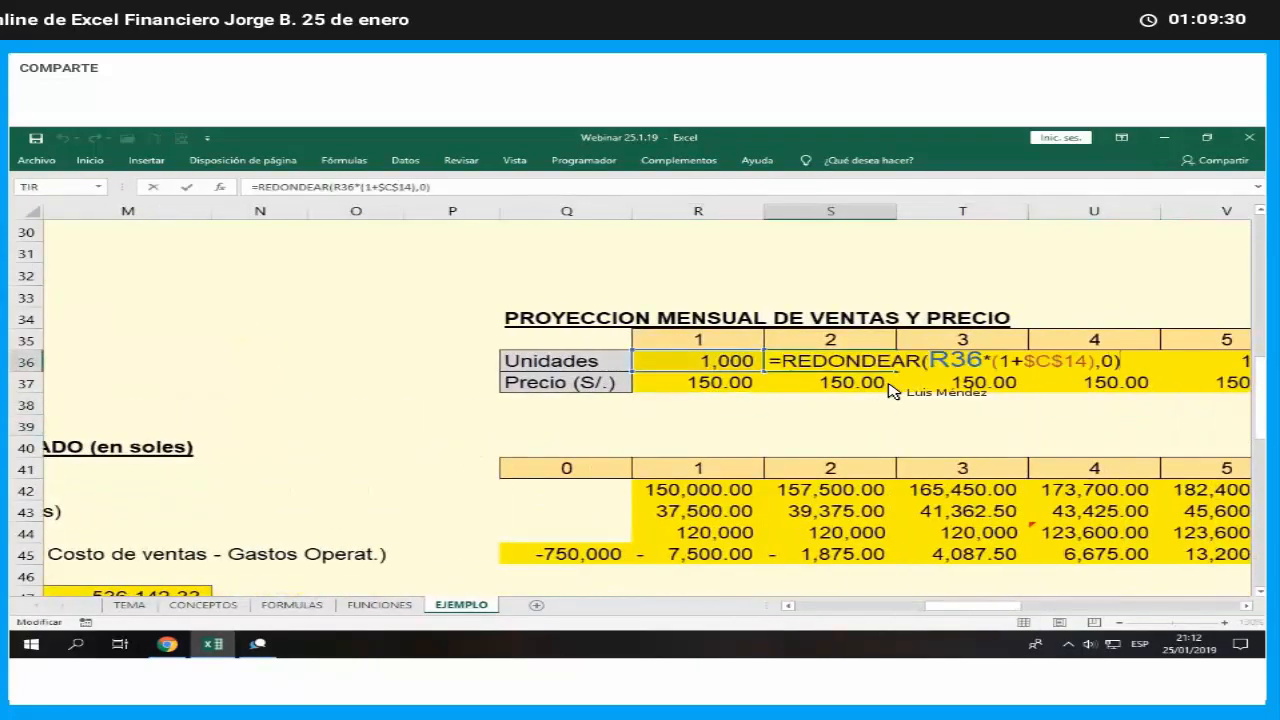
pyautogui.press('Left')
pyautogui.press('Left')
pyautogui.press('Left')
pyautogui.press('Left')
pyautogui.press('Left')
pyautogui.press('Left')
pyautogui.press('Left')
pyautogui.press('Left')
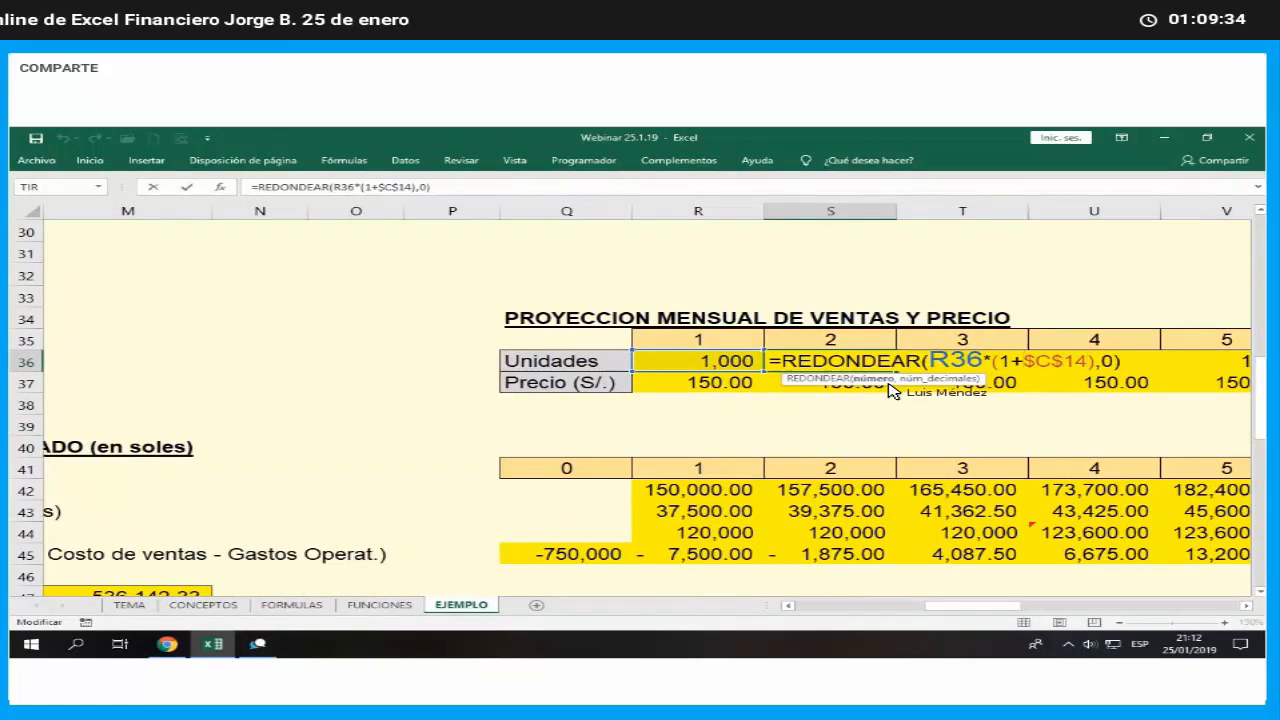
pyautogui.press('BackSpace')
pyautogui.press('BackSpace')
pyautogui.write('3')
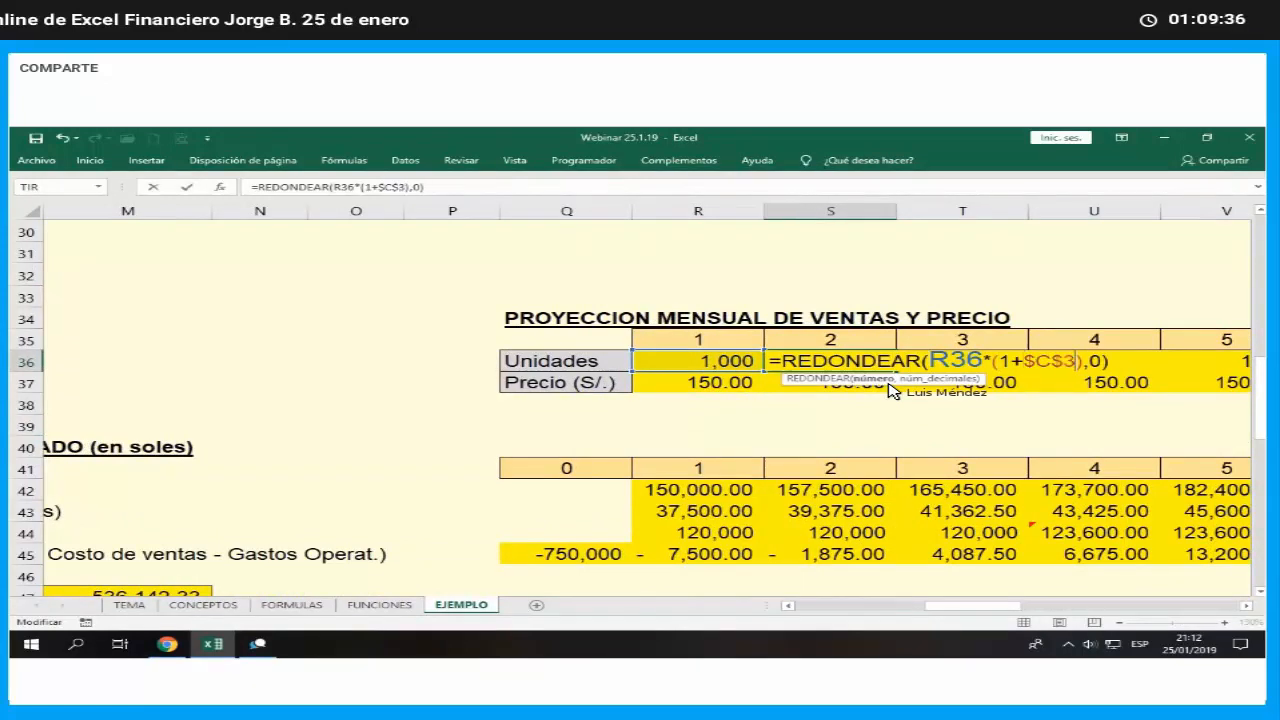
pyautogui.write('8')
pyautogui.press('Return')
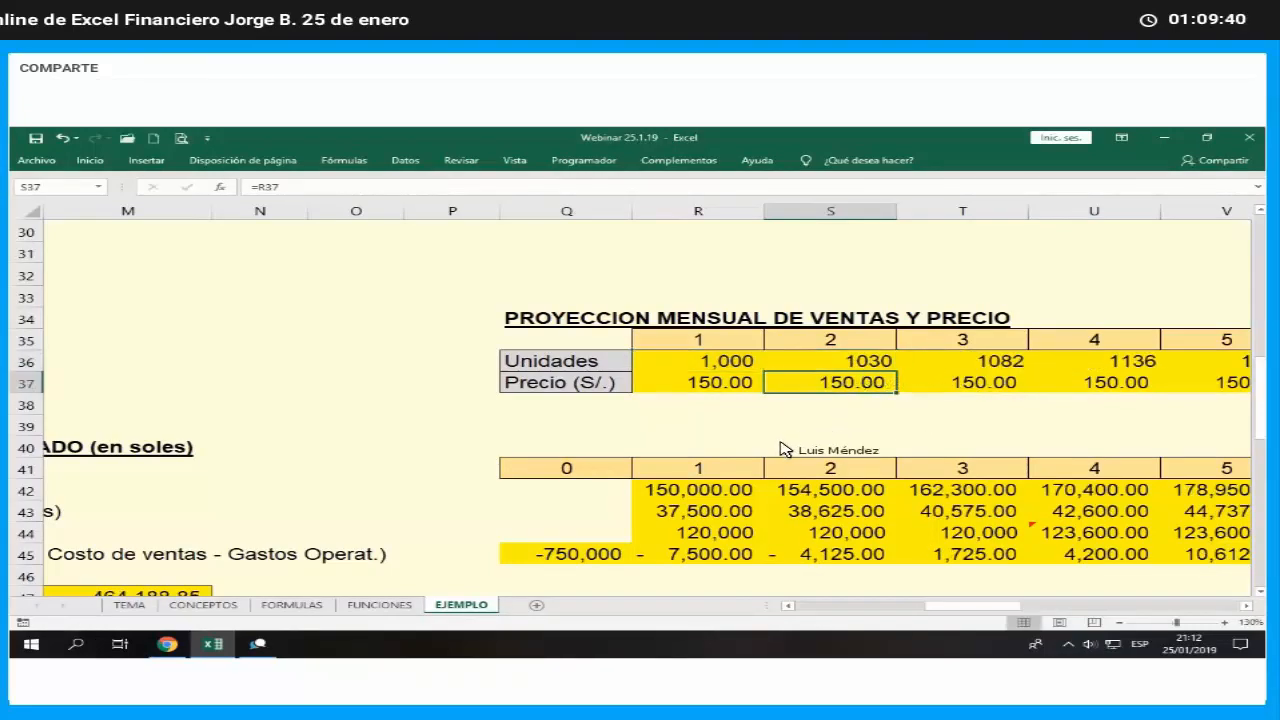
# - Fill the S36 units formula across the row through month 12 in AC36
pyautogui.click(868, 368)
pyautogui.moveTo(896, 372); pyautogui.dragTo(323, 371)
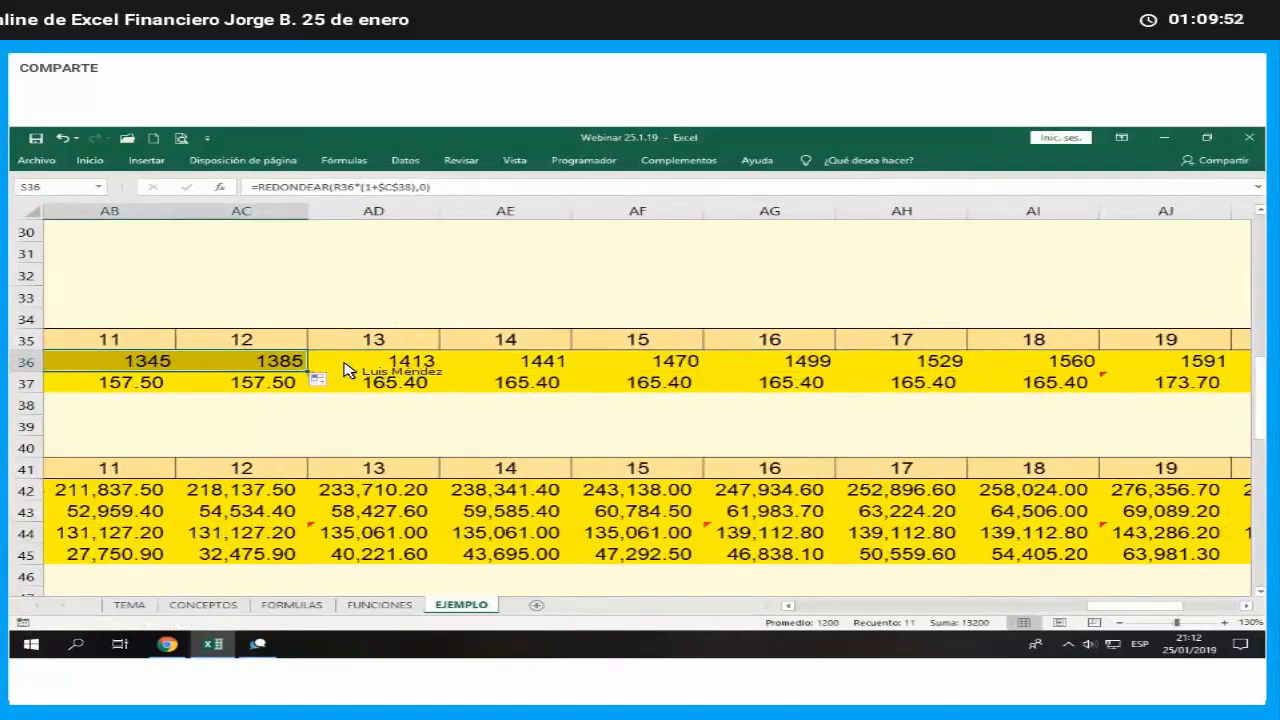
# - Edit the month 13 units formula in AD36 to use the second-year growth rate in $C$39: =REDONDEAR(AC36*(1+$C$39),0)
pyautogui.click(343, 370)
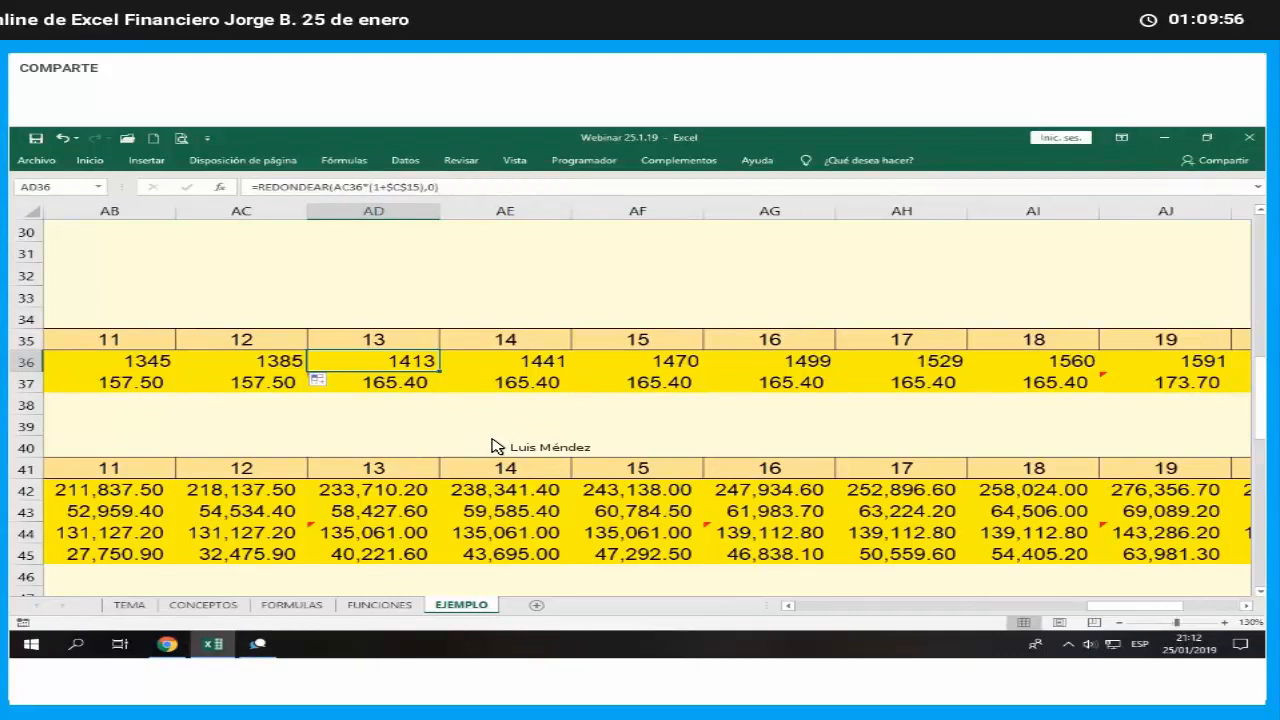
pyautogui.press('F2')
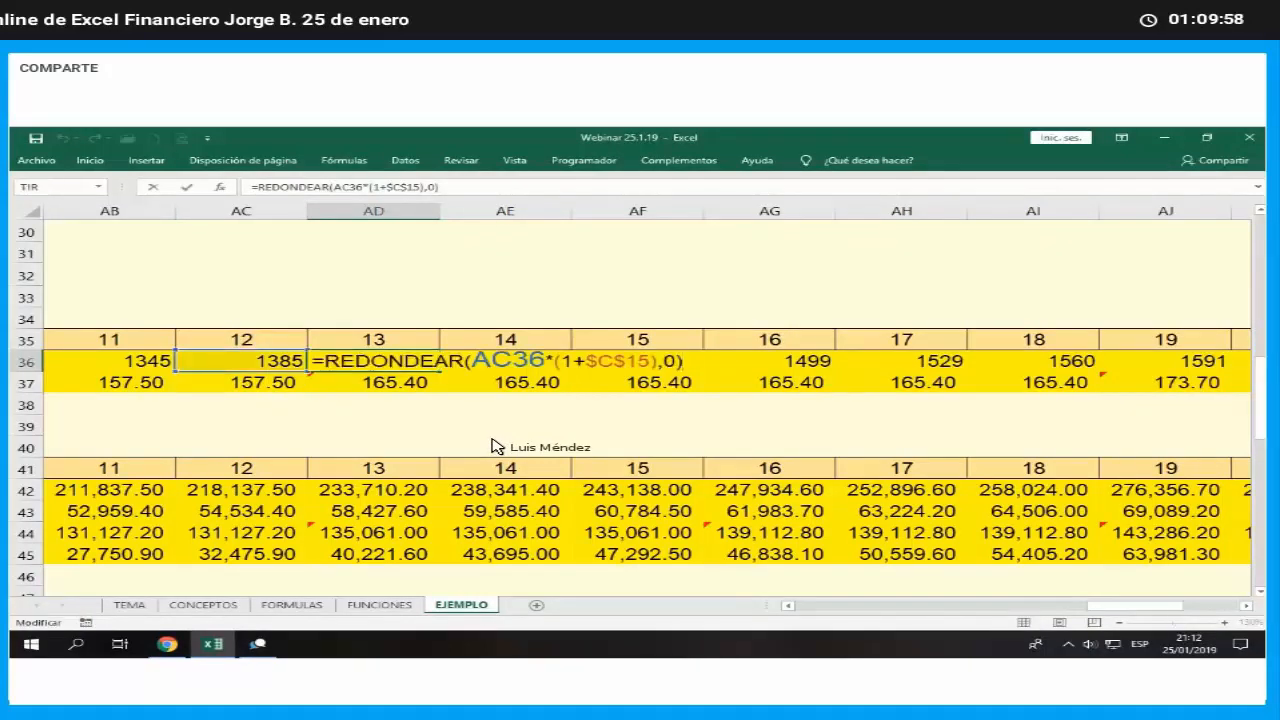
pyautogui.press('Left')
pyautogui.press('Left')
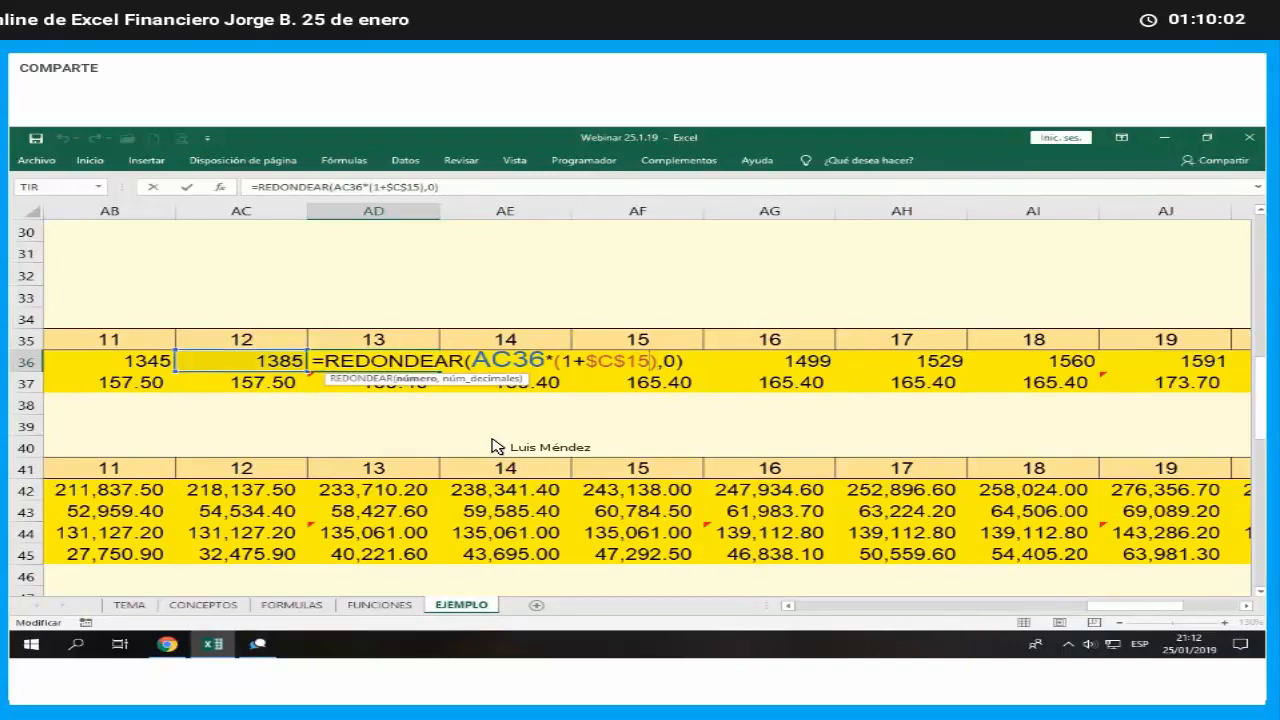
pyautogui.press('BackSpace')
pyautogui.press('BackSpace')
pyautogui.write('39')
pyautogui.press('Return')
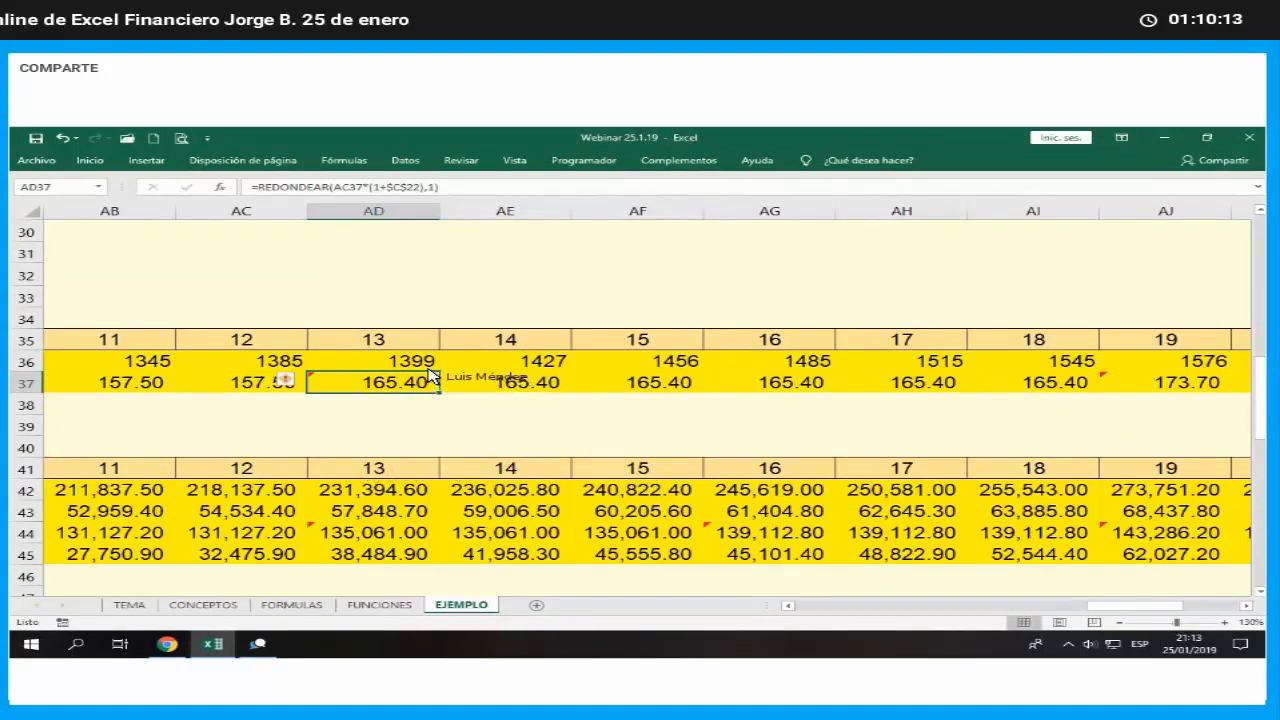
# - Fill the AD36 units formula across the row through month 24 in AO36 and deselect the range
pyautogui.press('Up')
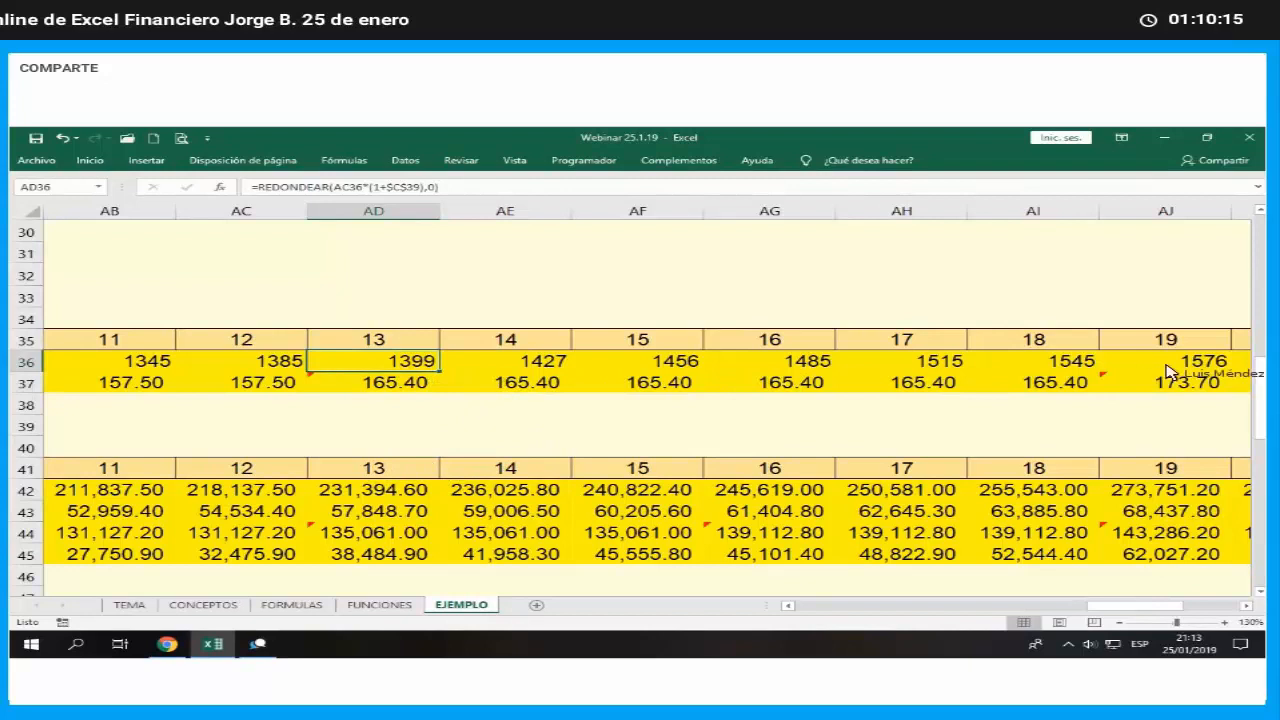
pyautogui.moveTo(440, 372); pyautogui.dragTo(1094, 383)
pyautogui.click(1105, 381)
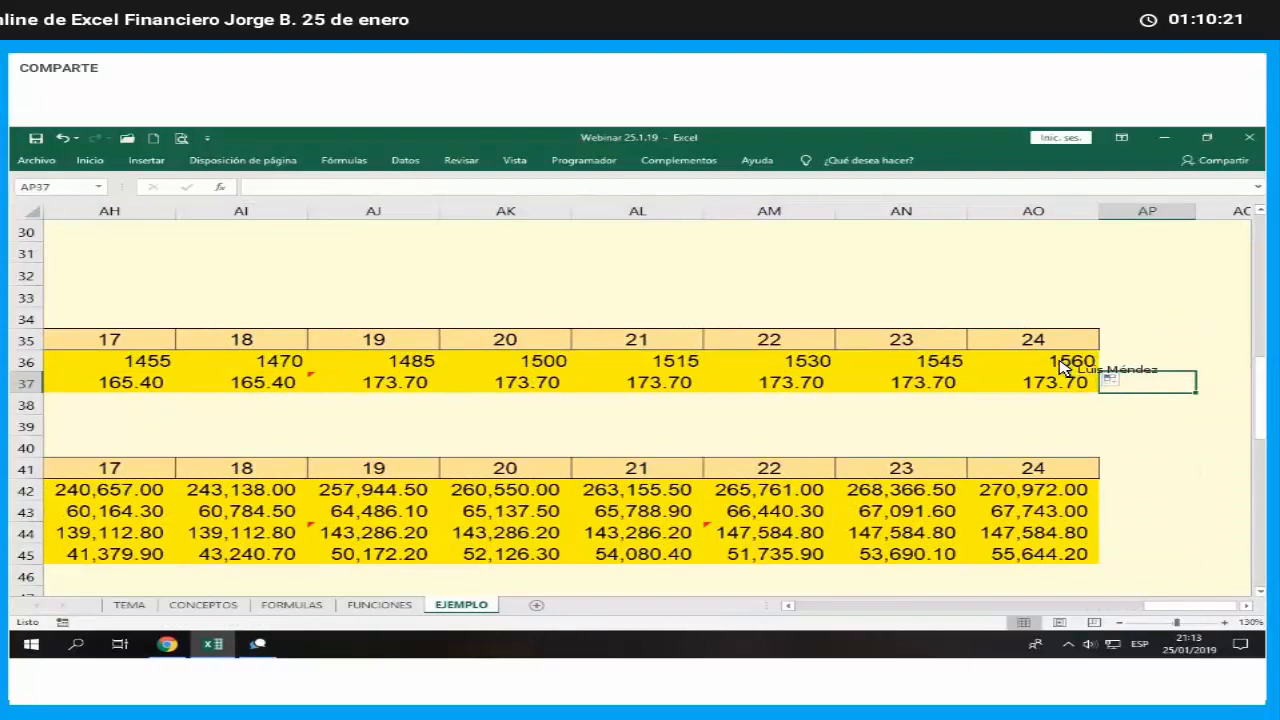
# - Review the conservative assumptions again to find the cell holding the semiannual unit price increase
pyautogui.press('Left')
pyautogui.press('Left')
pyautogui.press('Left')
pyautogui.press('Left')
pyautogui.press('Left')
pyautogui.press('Left')
pyautogui.press('Left')
pyautogui.press('Left')
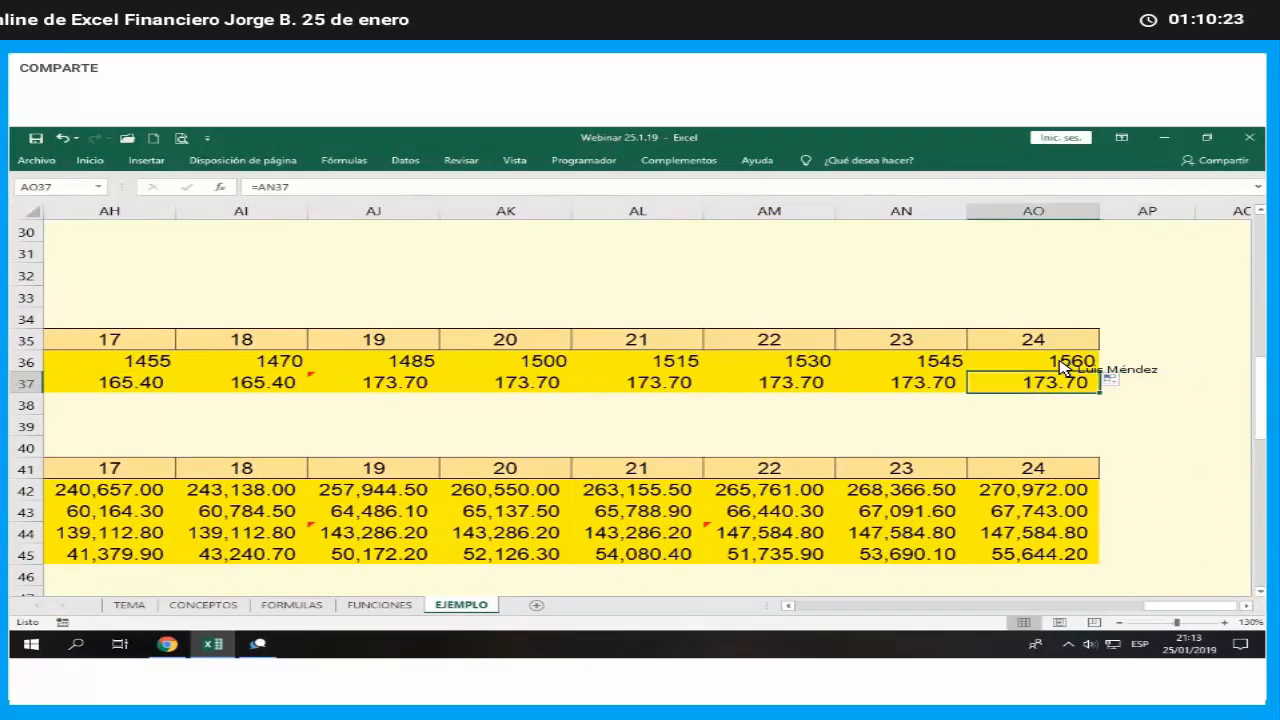
pyautogui.press('Left')
pyautogui.press('Left')
pyautogui.press('Left')
pyautogui.press('Left')
pyautogui.press('Left')
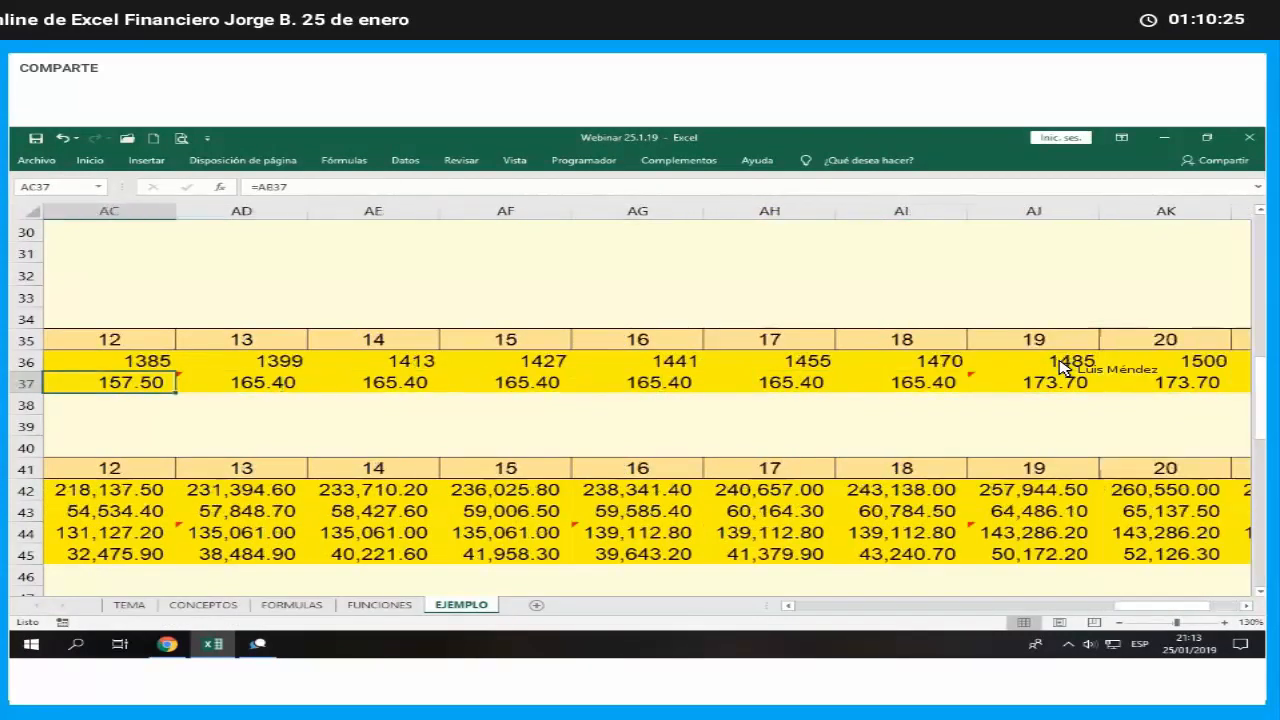
pyautogui.press('Left')
pyautogui.press('Left')
pyautogui.press('Left')
pyautogui.press('Left')
pyautogui.press('Left')
pyautogui.press('Left')
pyautogui.press('Left')
pyautogui.press('Left')
pyautogui.press('Left')
pyautogui.press('Left')
pyautogui.press('Left')
pyautogui.press('Left')
pyautogui.press('Left')
pyautogui.press('Left')
pyautogui.press('Left')
pyautogui.press('Left')
pyautogui.press('Left')
pyautogui.press('Left')
pyautogui.press('Left')
pyautogui.press('Left')
pyautogui.press('Down')
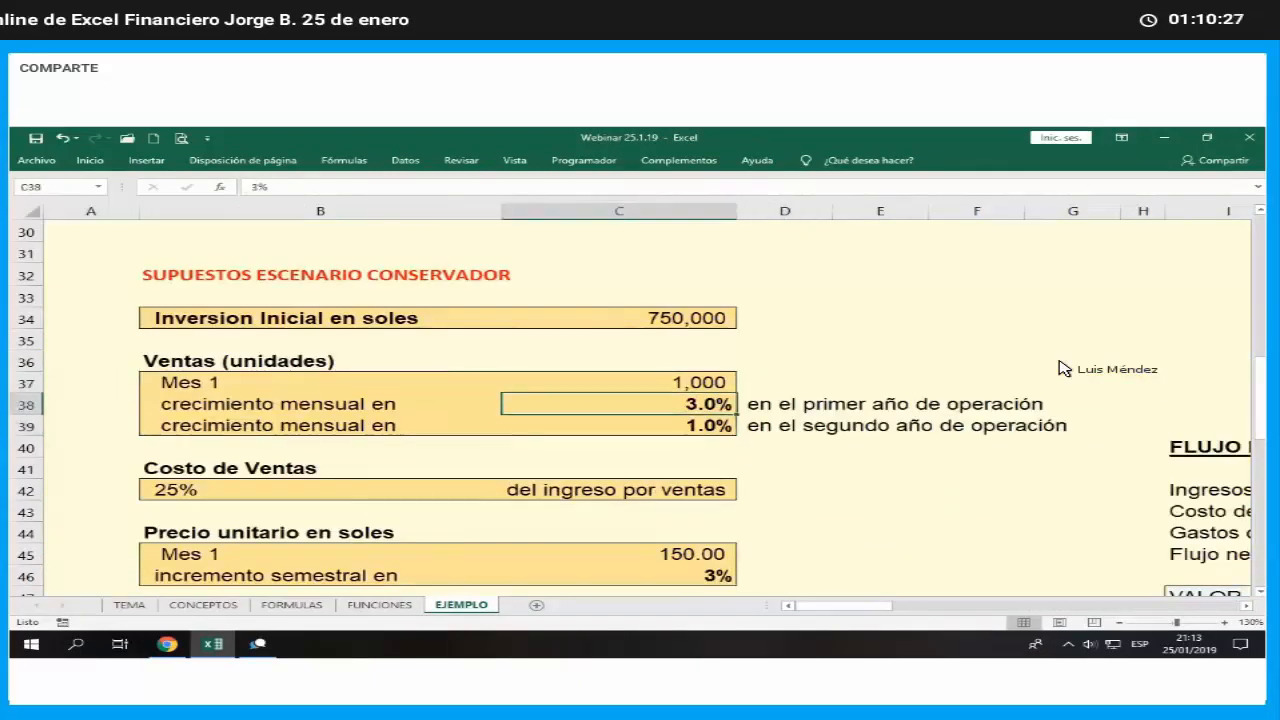
pyautogui.press('Down')
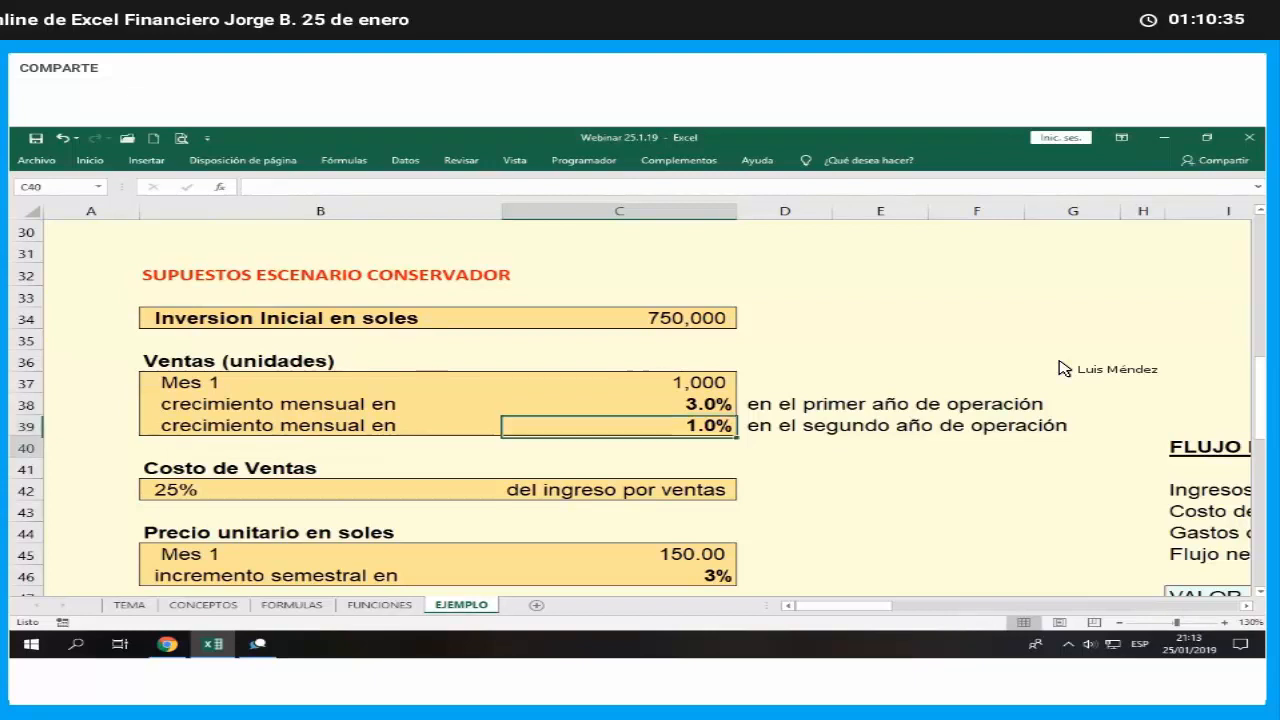
pyautogui.press('Down')
pyautogui.press('Down')
pyautogui.press('Down')
pyautogui.press('Down')
pyautogui.press('Down')
pyautogui.press('Down')
pyautogui.press('Down')
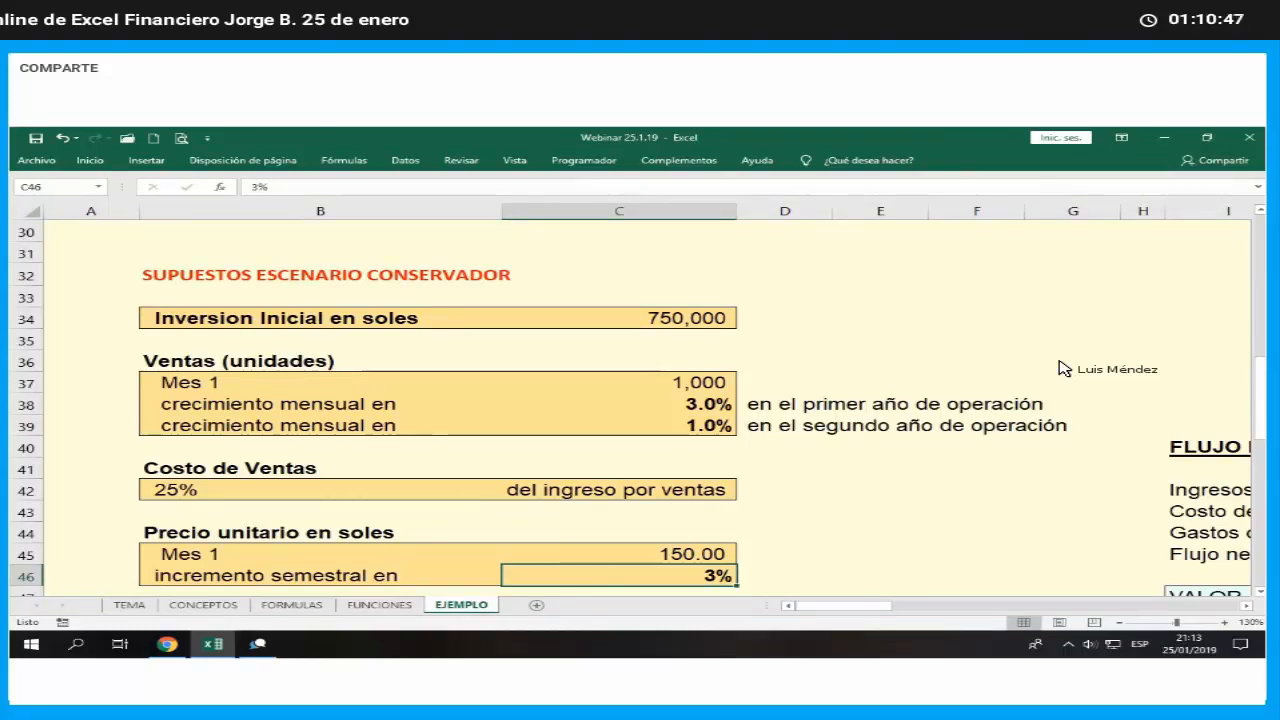
# - Edit the month 7 price formula in X37 to use the semiannual increase in $C$46: =REDONDEAR(W37*(1+$C$46),1)
pyautogui.press('Right')
pyautogui.press('Right')
pyautogui.press('Right')
pyautogui.press('Right')
pyautogui.press('Right')
pyautogui.press('Right')
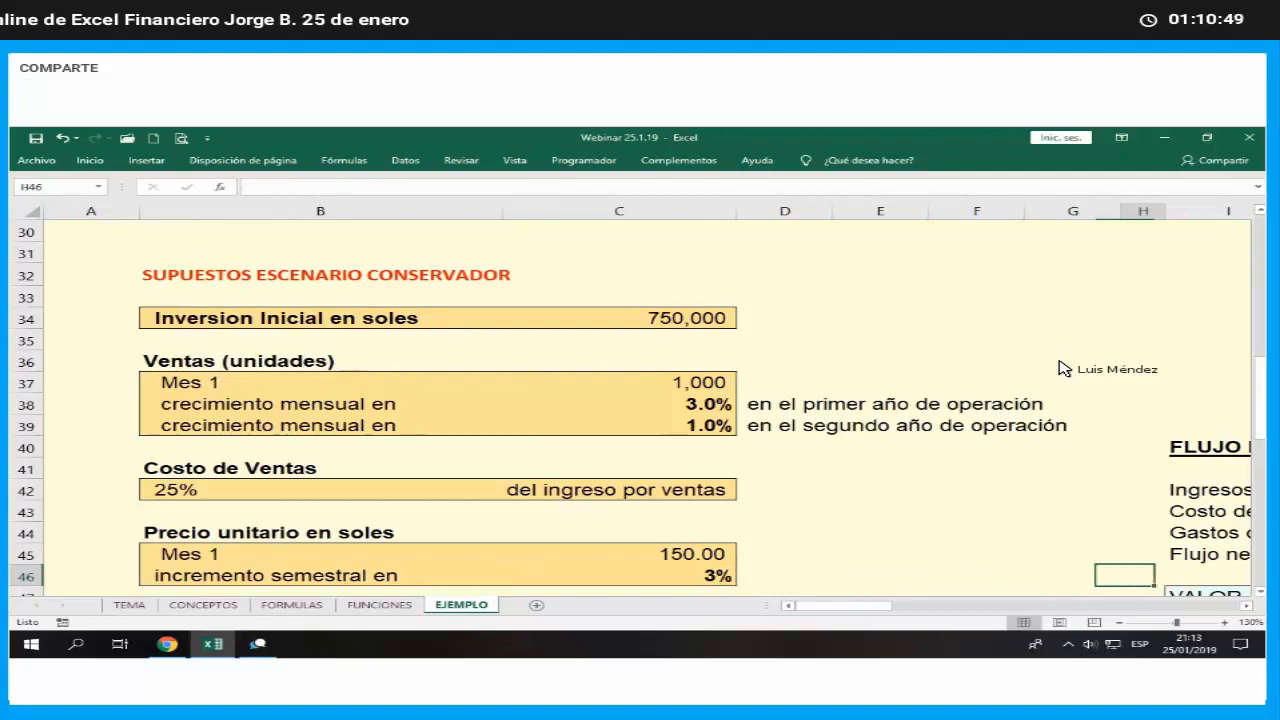
pyautogui.press('Right')
pyautogui.press('Right')
pyautogui.press('Right')
pyautogui.press('Right')
pyautogui.press('Right')
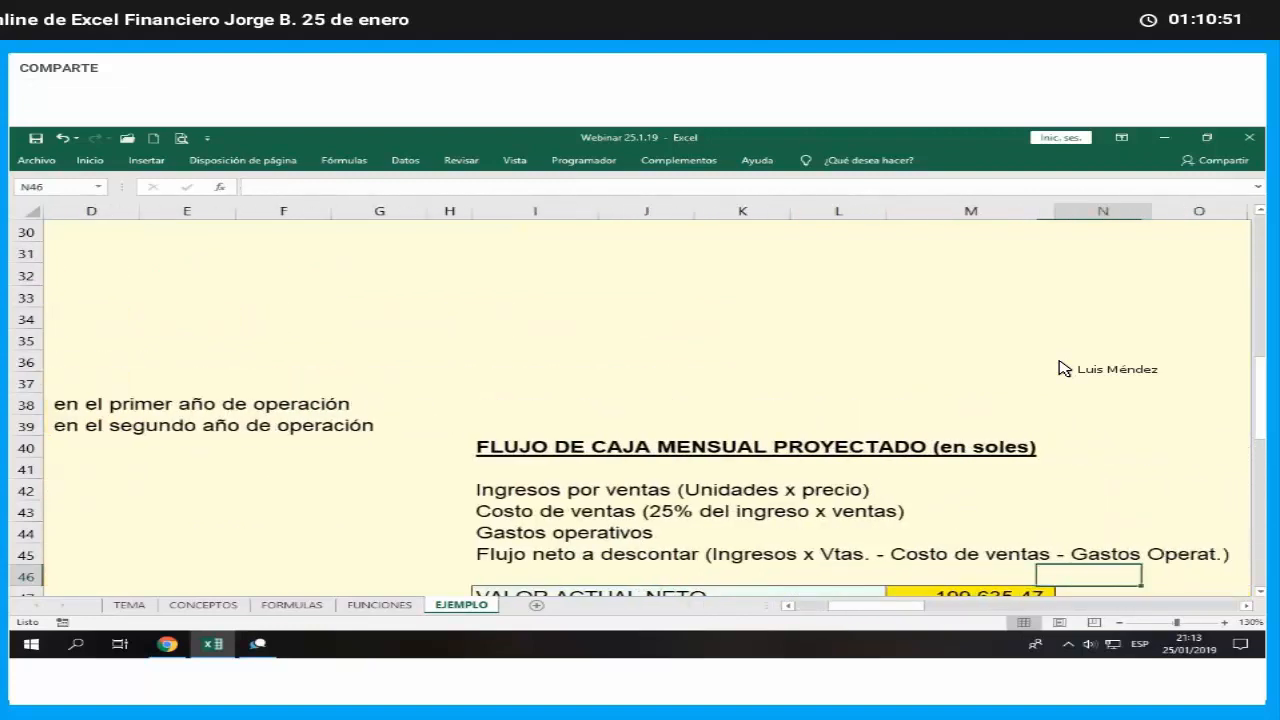
pyautogui.press('Up')
pyautogui.press('Up')
pyautogui.press('Up')
pyautogui.press('Up')
pyautogui.press('Right')
pyautogui.press('Right')
pyautogui.press('Right')
pyautogui.press('Right')
pyautogui.press('Right')
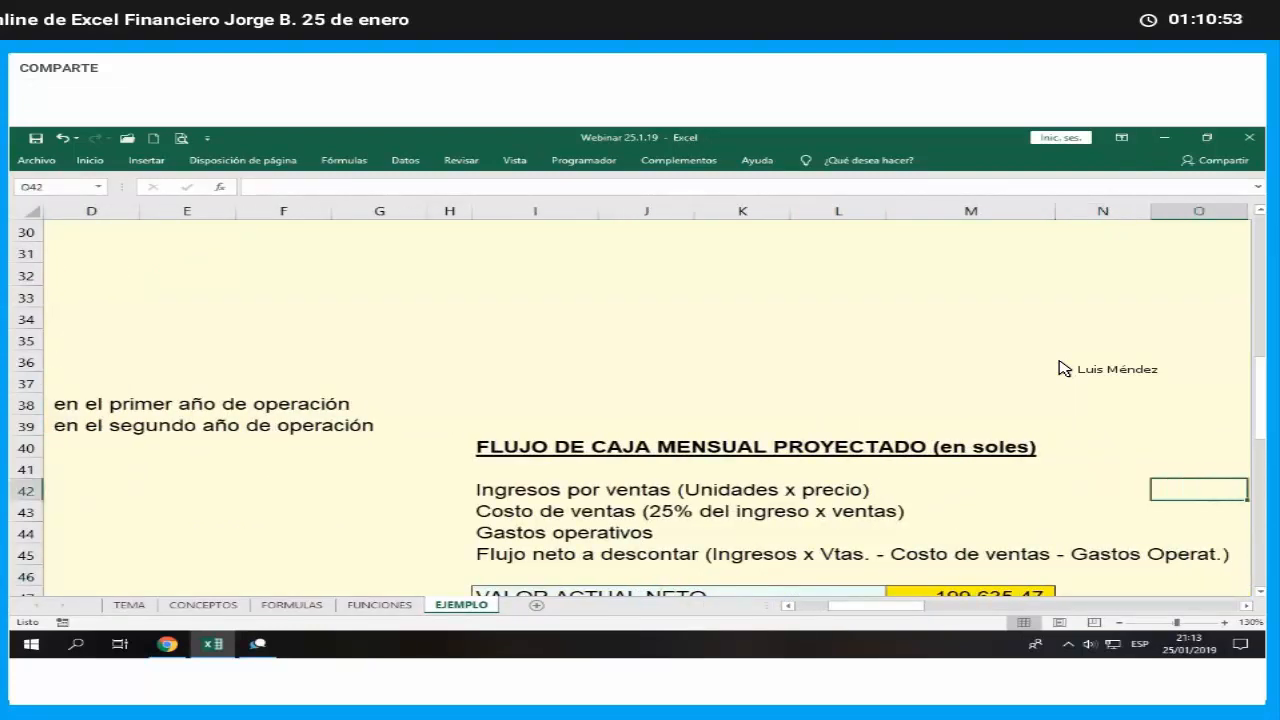
pyautogui.press('Right')
pyautogui.press('Right')
pyautogui.press('Right')
pyautogui.press('Right')
pyautogui.press('Right')
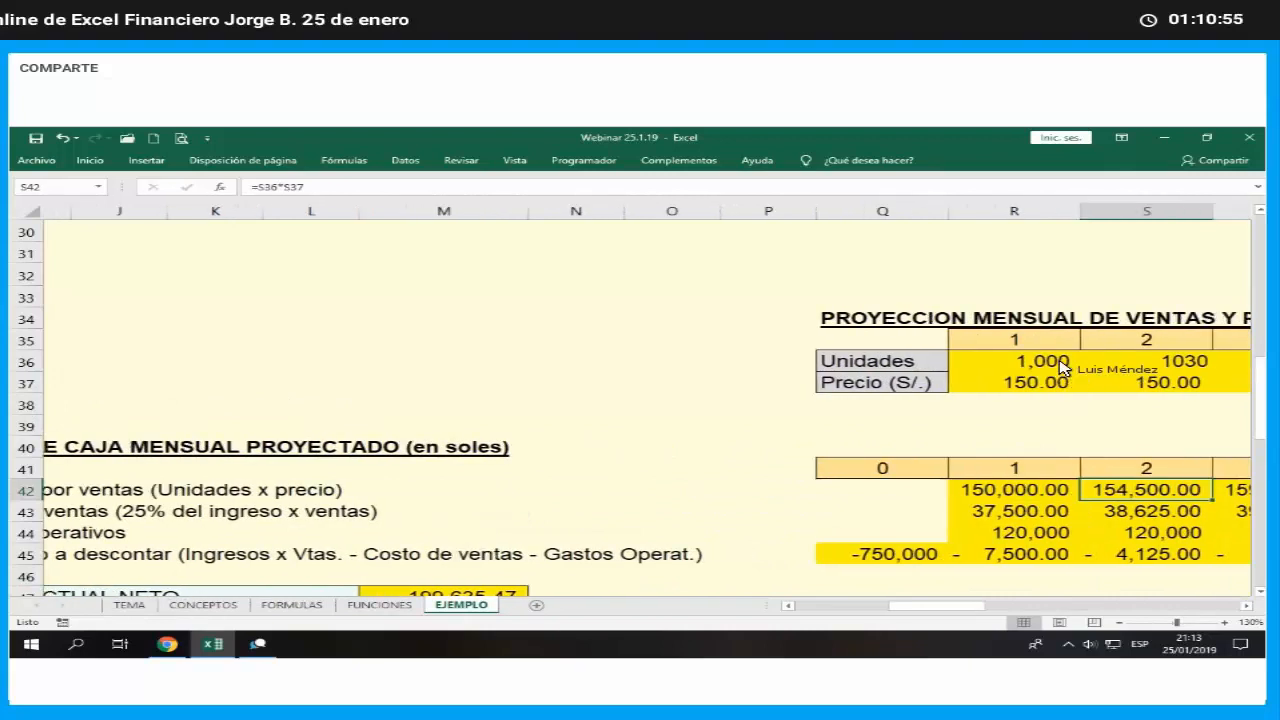
pyautogui.press('Up')
pyautogui.press('Up')
pyautogui.press('Up')
pyautogui.press('Up')
pyautogui.press('Up')
pyautogui.press('F2')
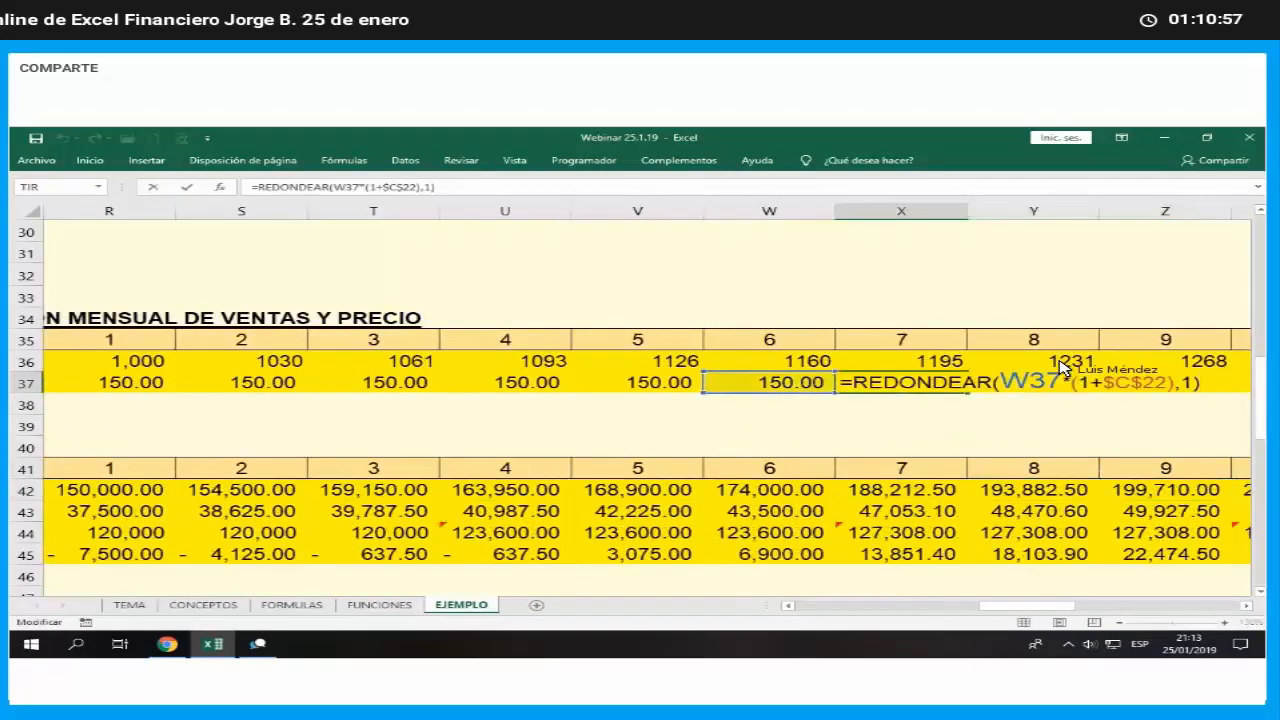
pyautogui.press('Left')
pyautogui.press('Left')
pyautogui.press('Left')
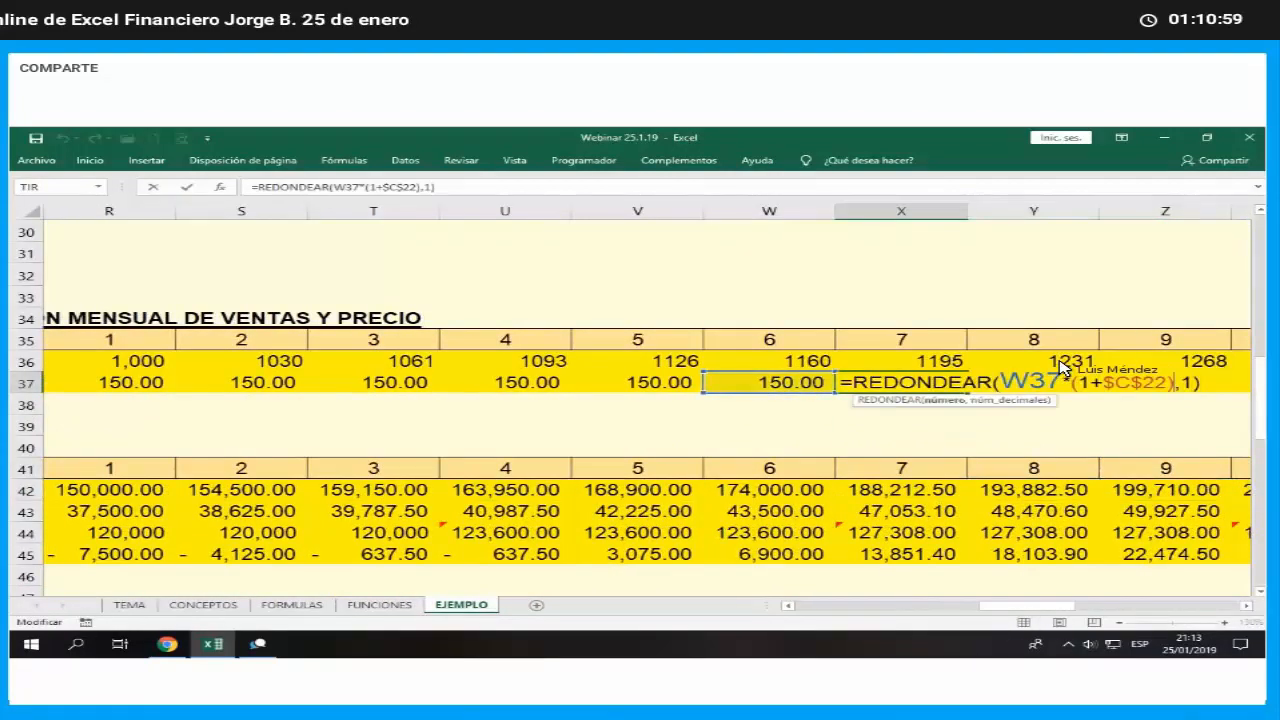
pyautogui.press('BackSpace')
pyautogui.press('BackSpace')
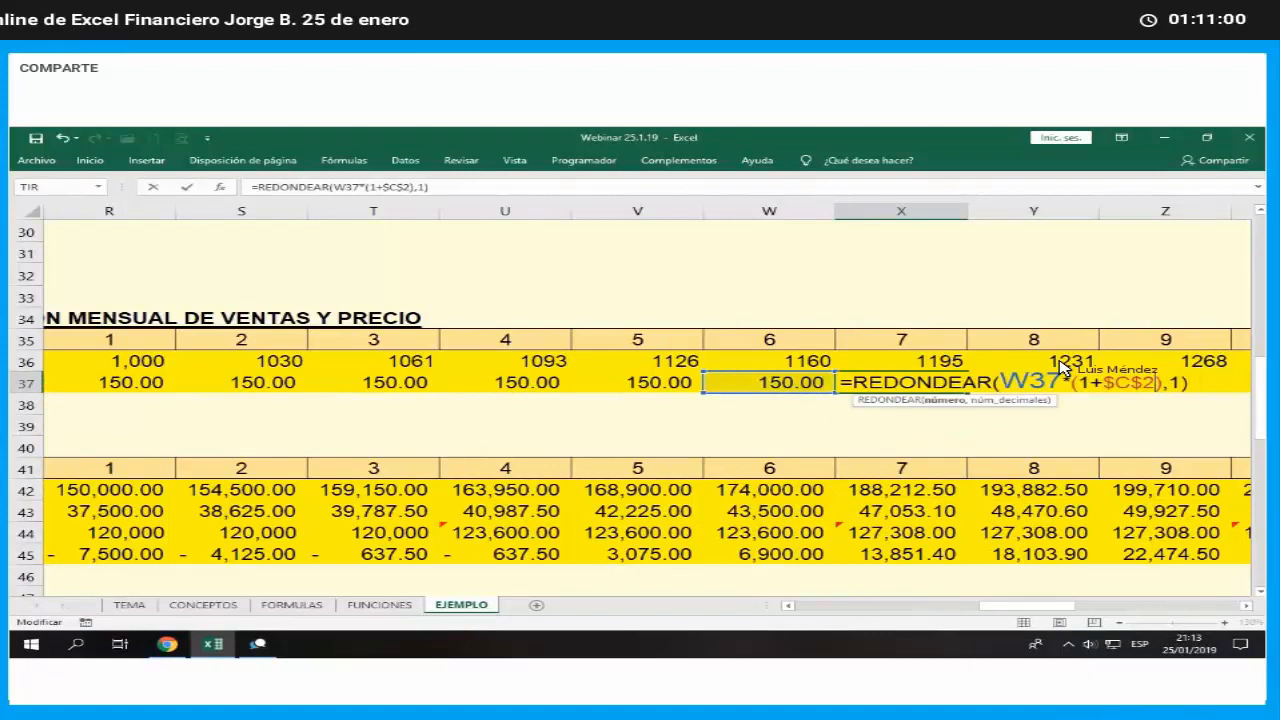
pyautogui.write('46')
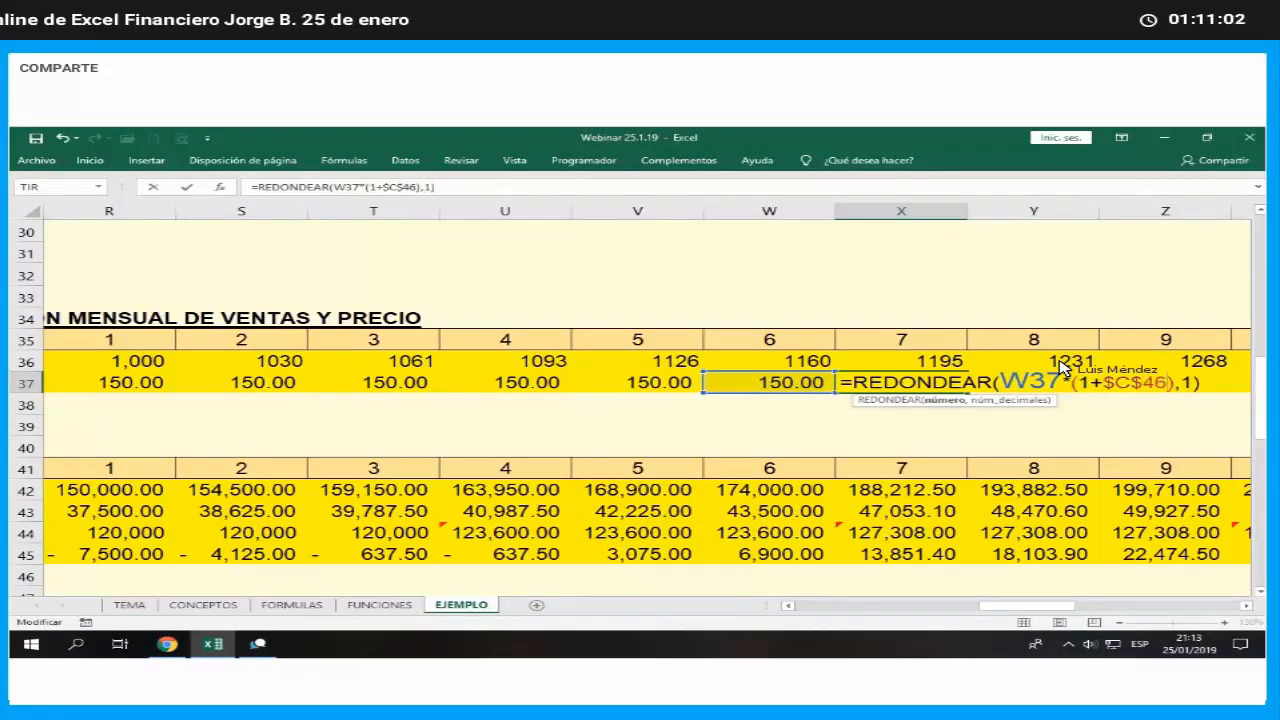
pyautogui.press('Return')
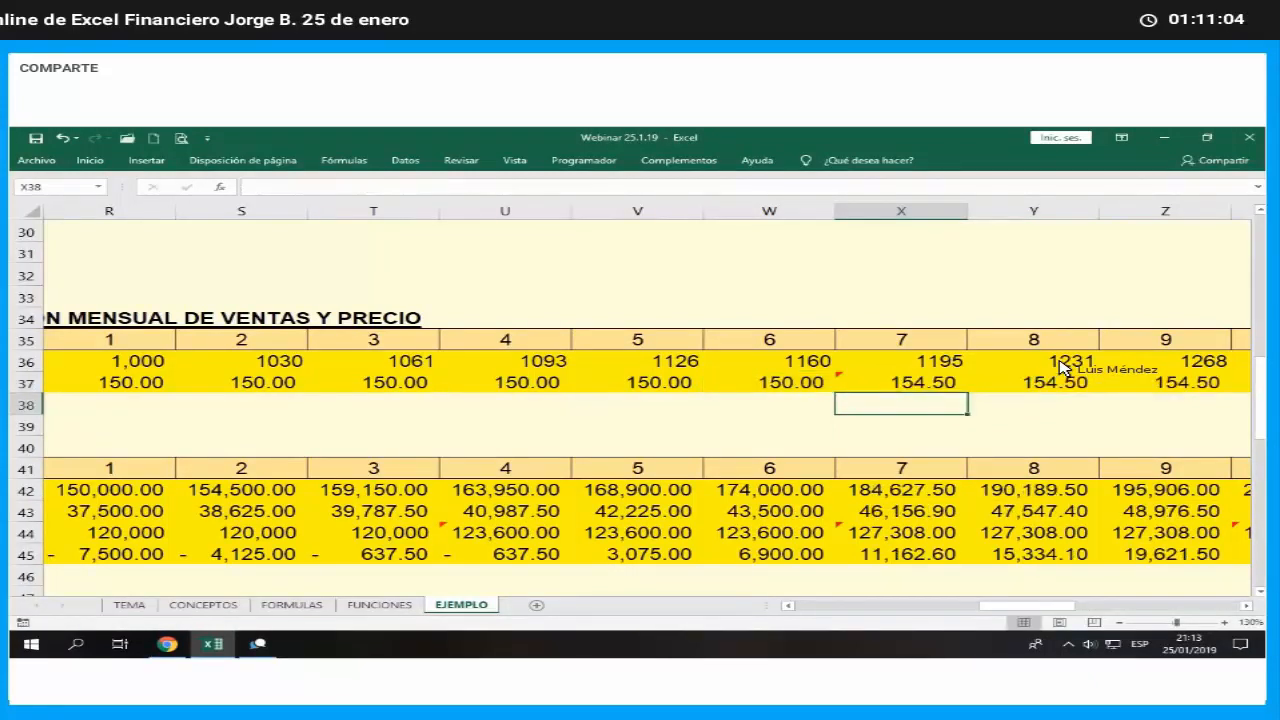
# - Check the month 7 price formula in X37 against the semiannual price increase in C46 of the conservative assumptions
pyautogui.press('Up')
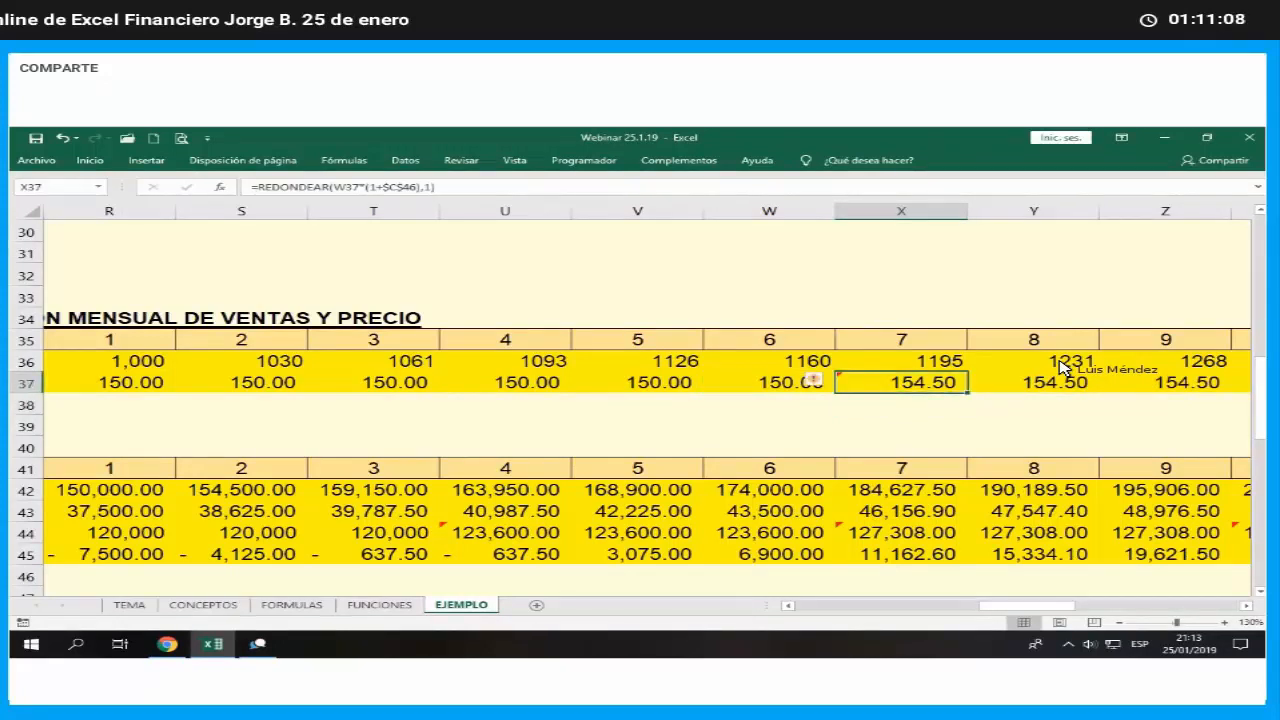
pyautogui.press('Left')
pyautogui.press('Left')
pyautogui.press('Left')
pyautogui.press('Left')
pyautogui.press('Left')
pyautogui.press('Left')
pyautogui.press('Left')
pyautogui.press('Left')
pyautogui.press('Home')
pyautogui.press('Down')
pyautogui.press('Down')
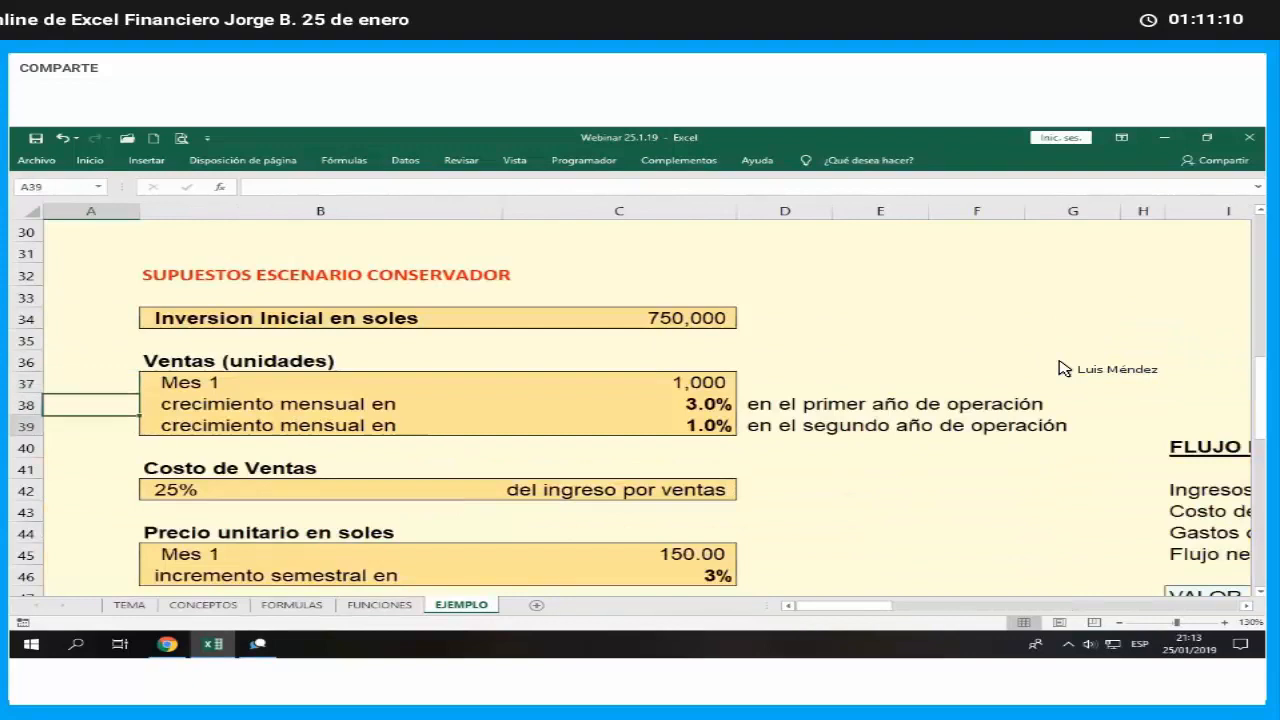
pyautogui.press('Down')
pyautogui.press('Down')
pyautogui.press('Down')
pyautogui.press('Down')
pyautogui.press('Down')
pyautogui.press('Down')
pyautogui.press('Down')
pyautogui.press('Right')
pyautogui.press('Right')
pyautogui.press('Right')
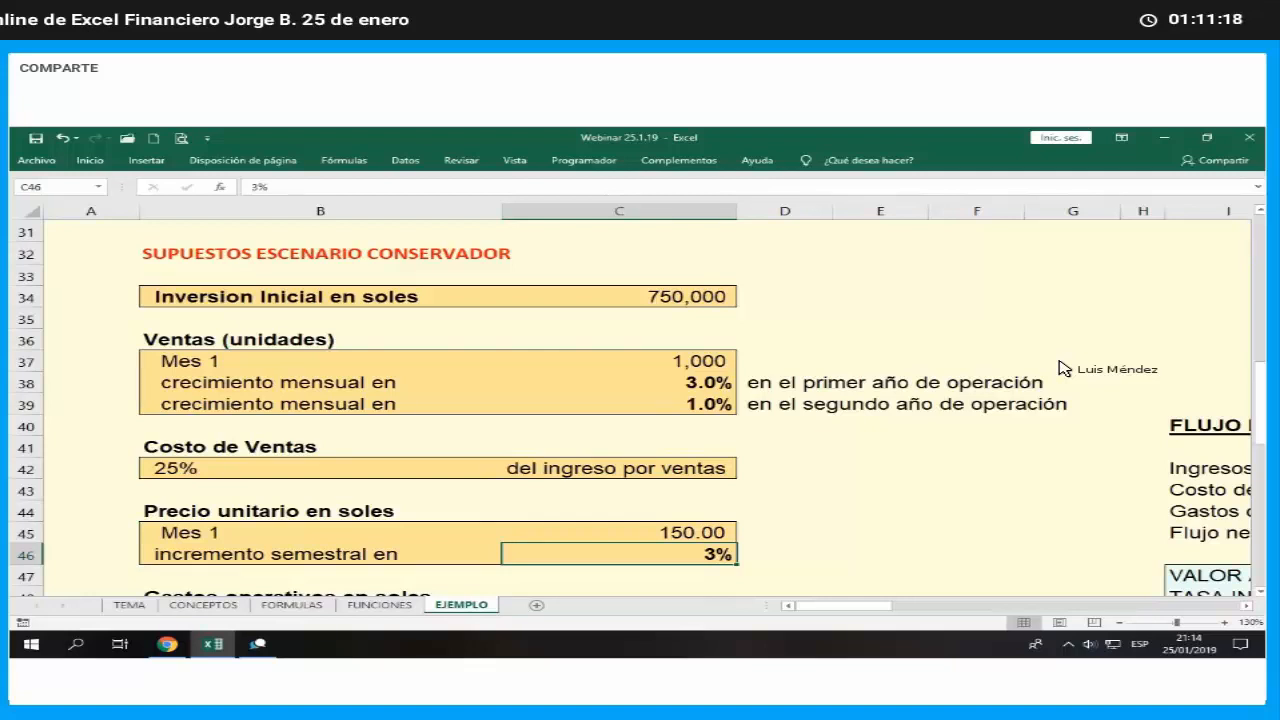
# - Return to the month 7 price cell X37 and inspect which cells its formula references
pyautogui.press('Right')
pyautogui.press('Right')
pyautogui.press('Right')
pyautogui.press('Right')
pyautogui.press('Right')
pyautogui.press('Right')
pyautogui.press('Right')
pyautogui.press('Right')
pyautogui.press('Right')
pyautogui.press('Right')
pyautogui.press('Right')
pyautogui.press('Right')
pyautogui.press('Right')
pyautogui.press('Right')
pyautogui.press('Right')
pyautogui.press('Right')
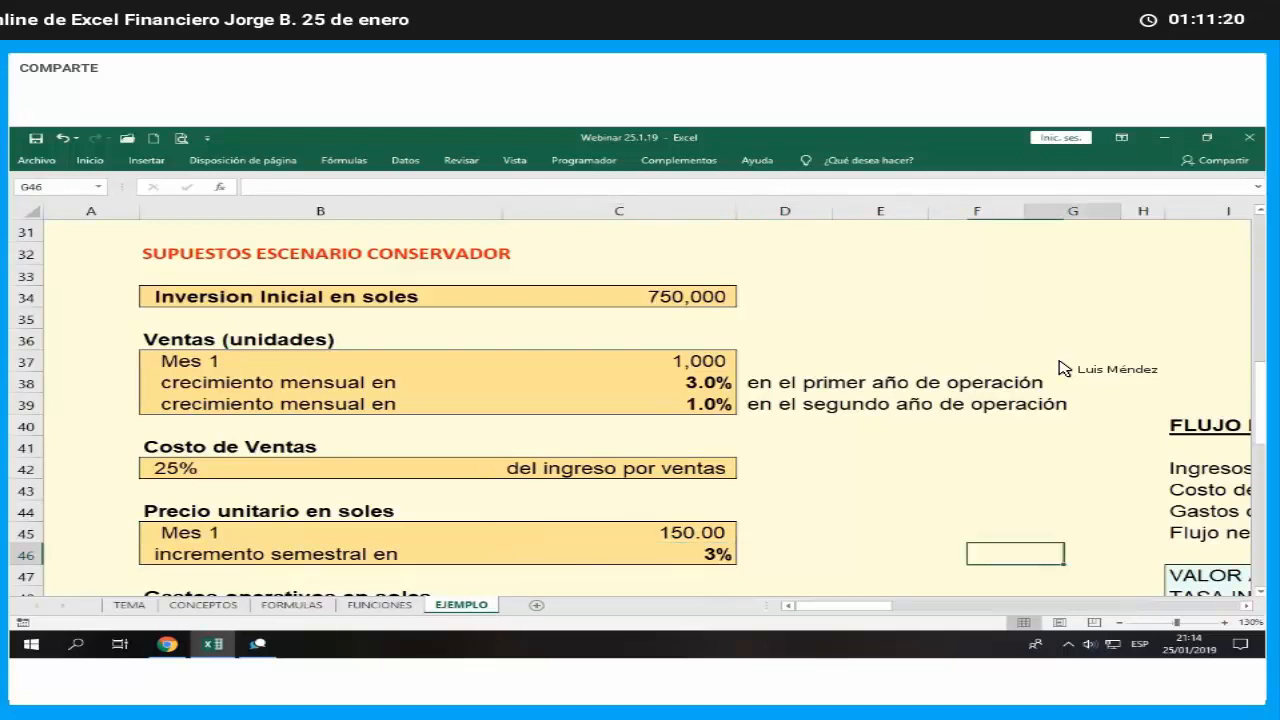
pyautogui.press('Right')
pyautogui.press('Right')
pyautogui.press('Right')
pyautogui.press('Right')
pyautogui.press('Right')
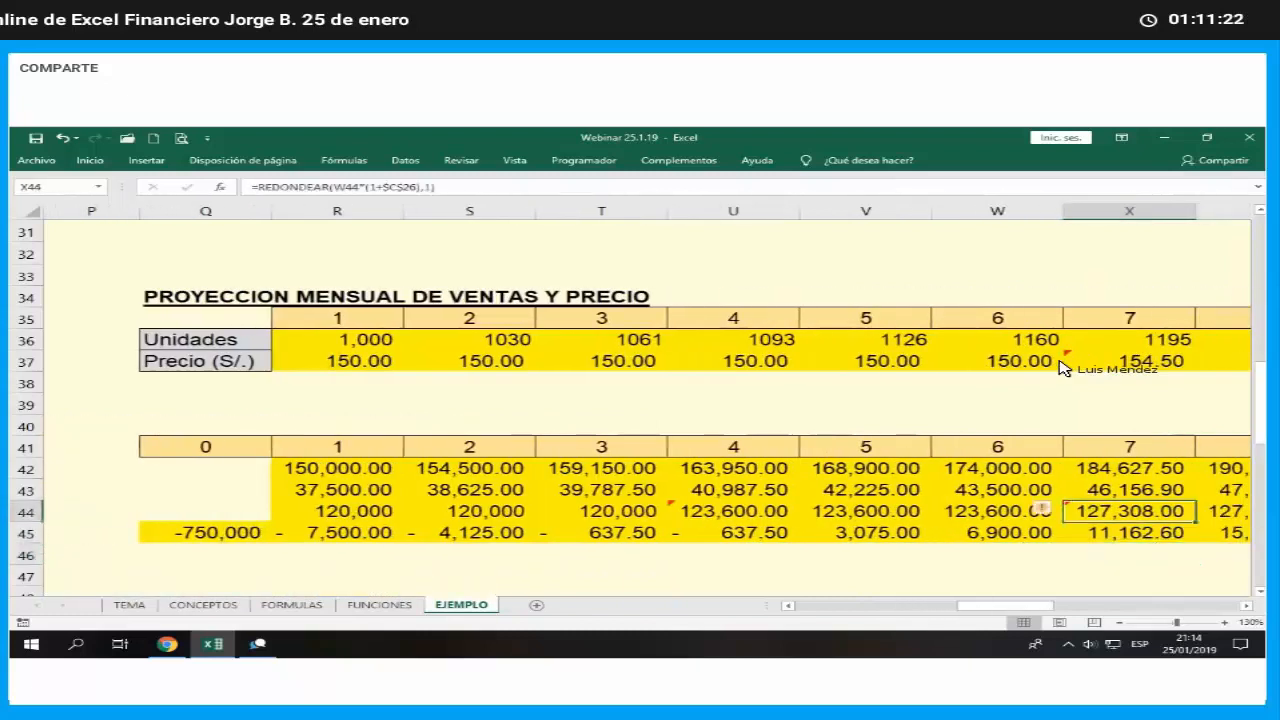
pyautogui.press('Up')
pyautogui.press('Up')
pyautogui.press('Up')
pyautogui.press('Up')
pyautogui.press('Up')
pyautogui.press('Up')
pyautogui.press('Up')
pyautogui.press('Up')
pyautogui.press('Up')
pyautogui.press('F2')
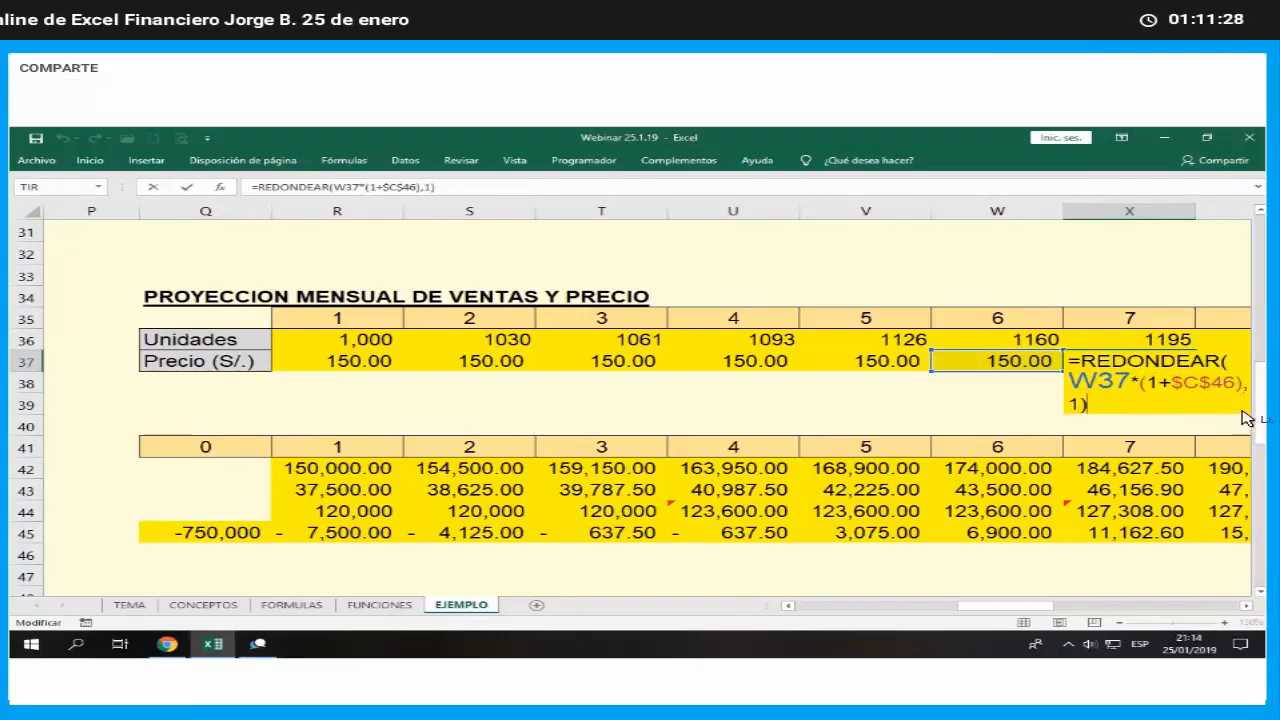
pyautogui.press('Return')
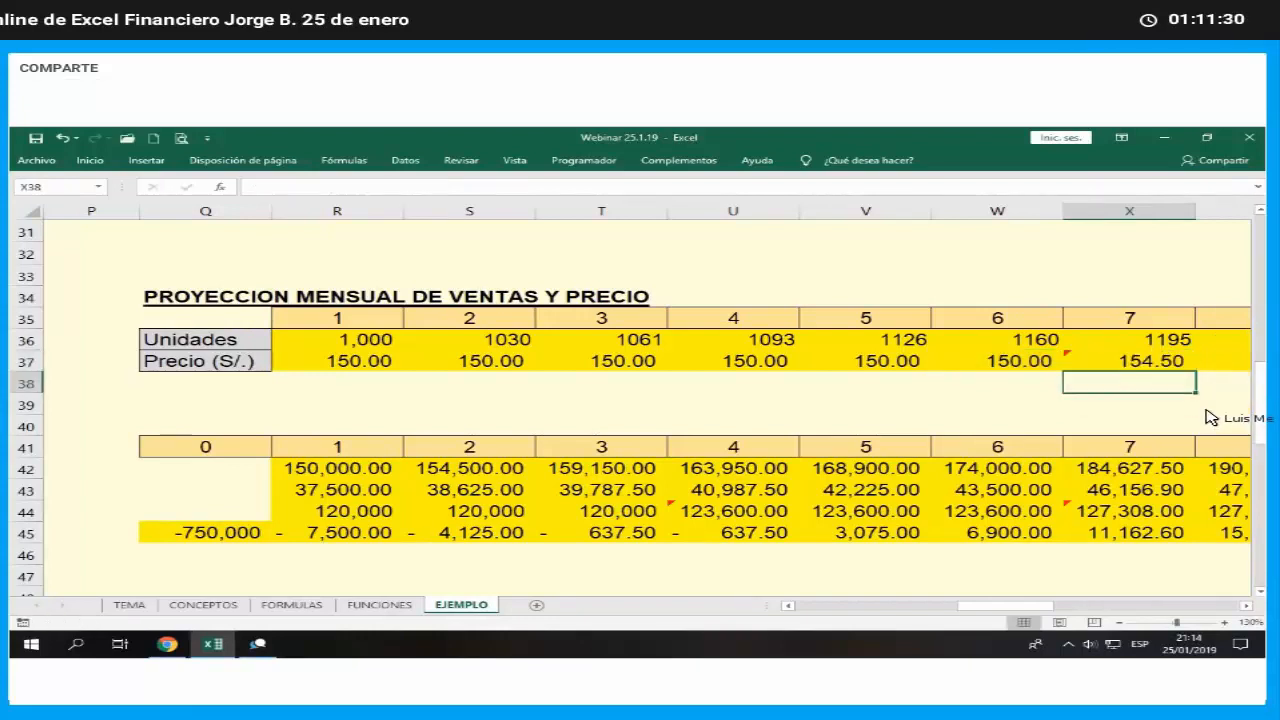
pyautogui.press('Up')
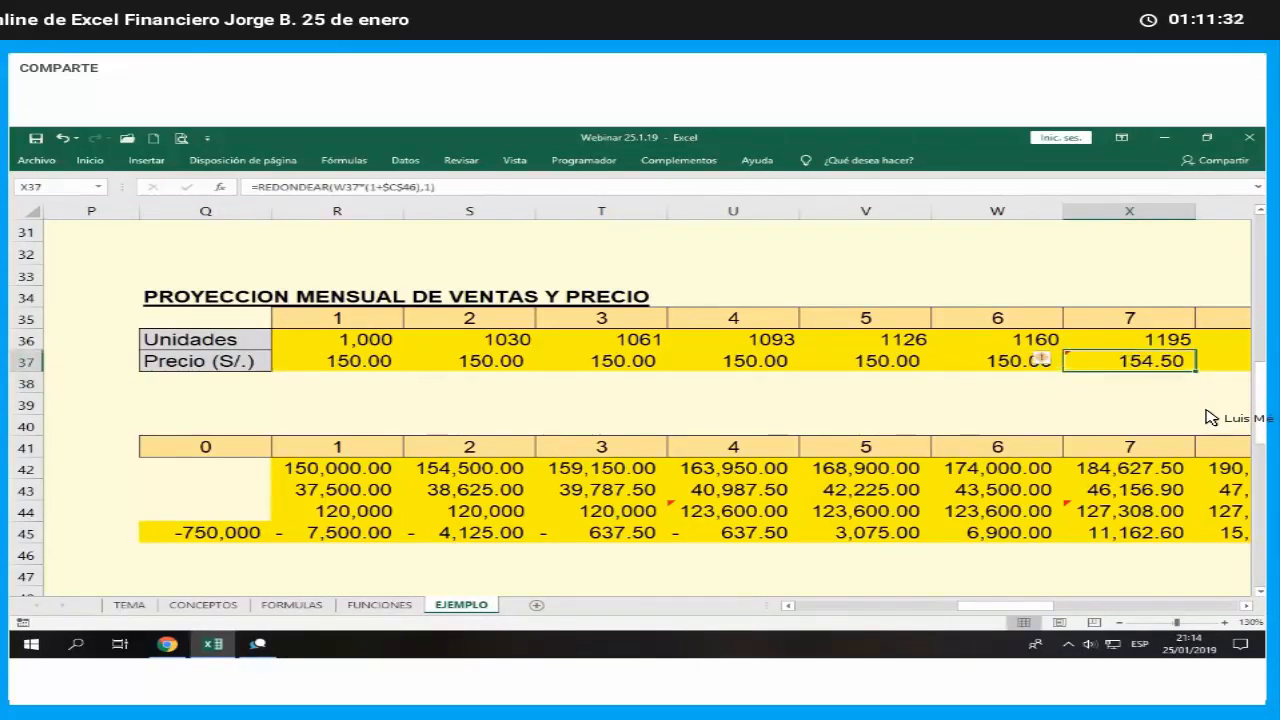
# - Fill the month 7 to 12 price formulas in X37:AC37 across the row through month 24 in AO37, and deselect the range
pyautogui.press('Right')
pyautogui.press('Right')
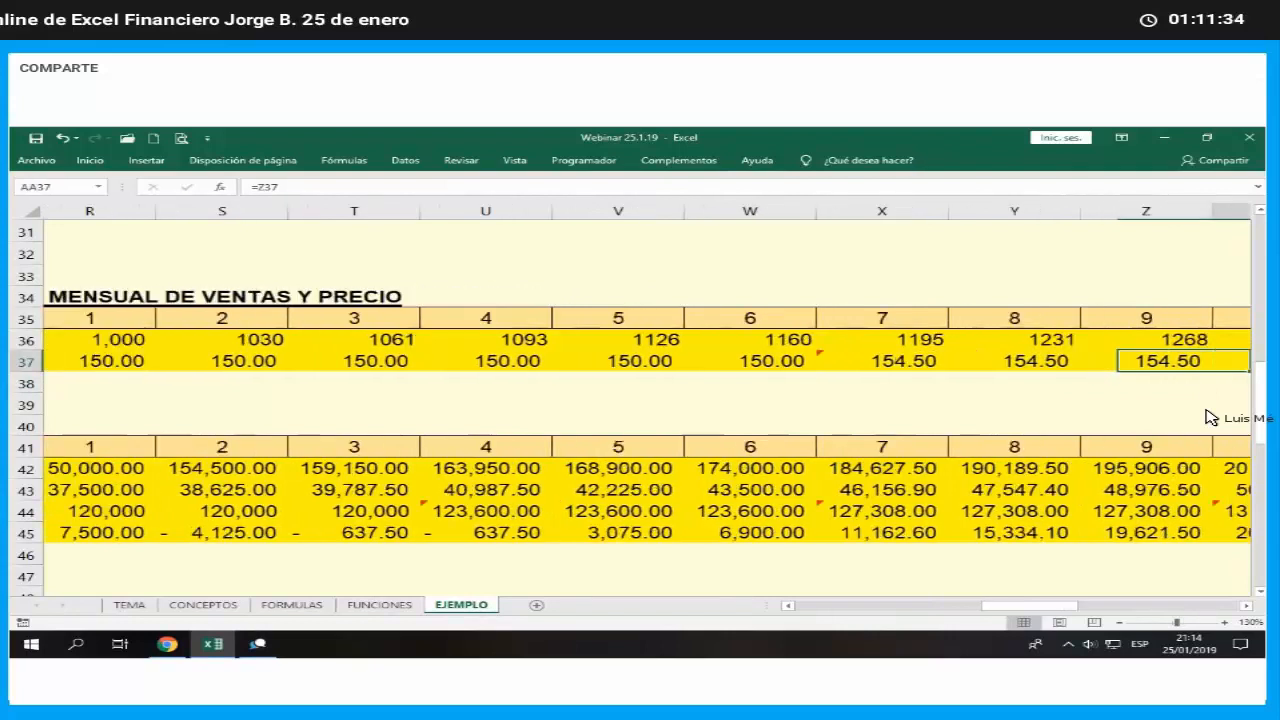
pyautogui.press('Right')
pyautogui.press('Right')
pyautogui.press('Right')
pyautogui.press('Right')
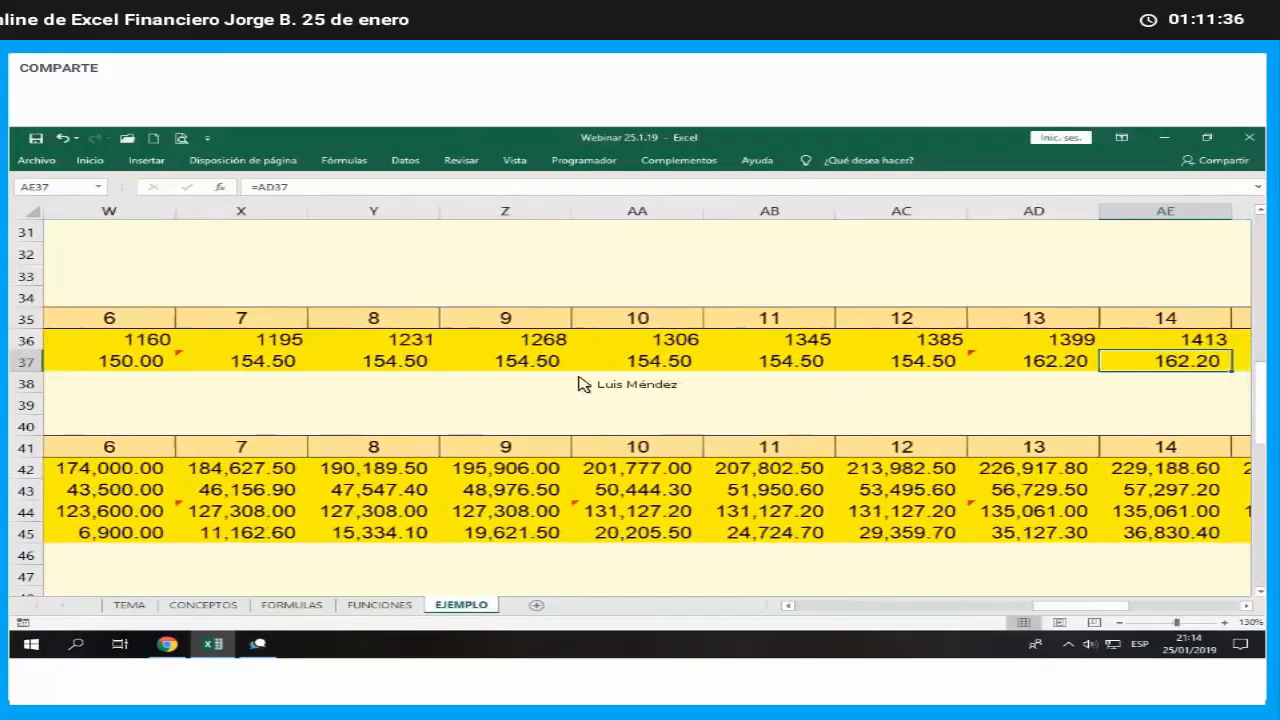
pyautogui.click(278, 366)
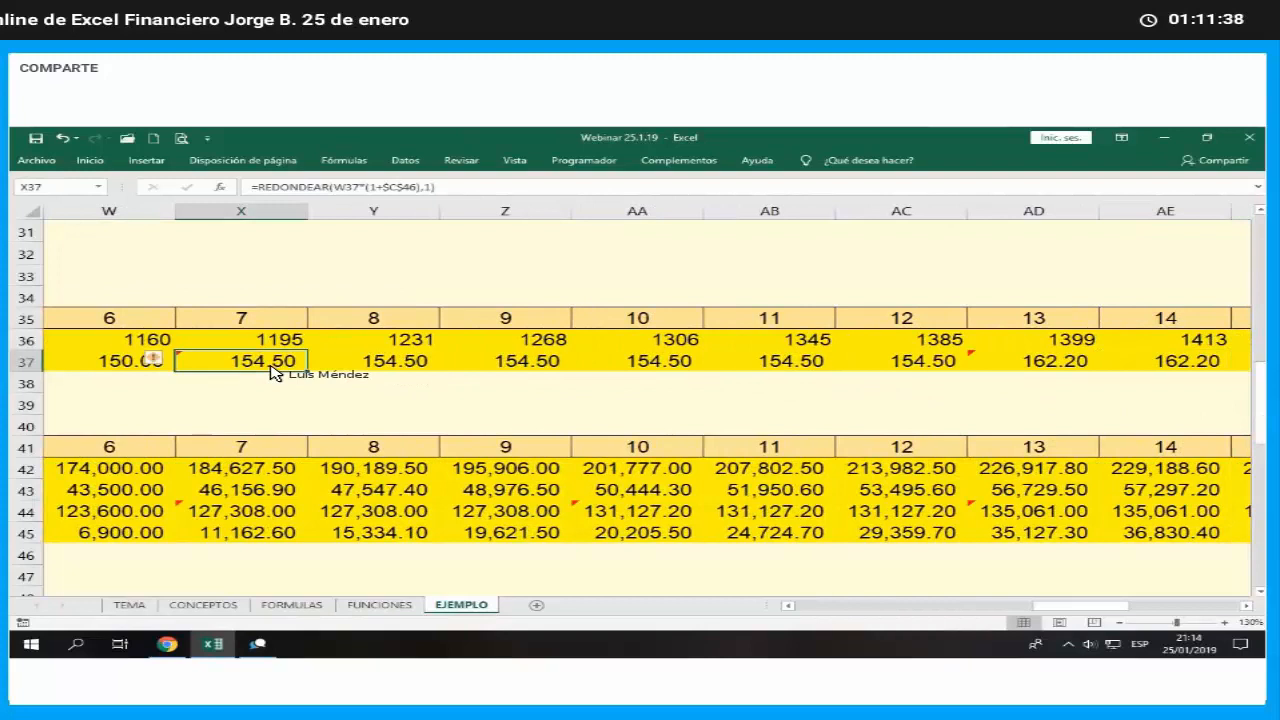
pyautogui.moveTo(278, 366); pyautogui.dragTo(874, 374)
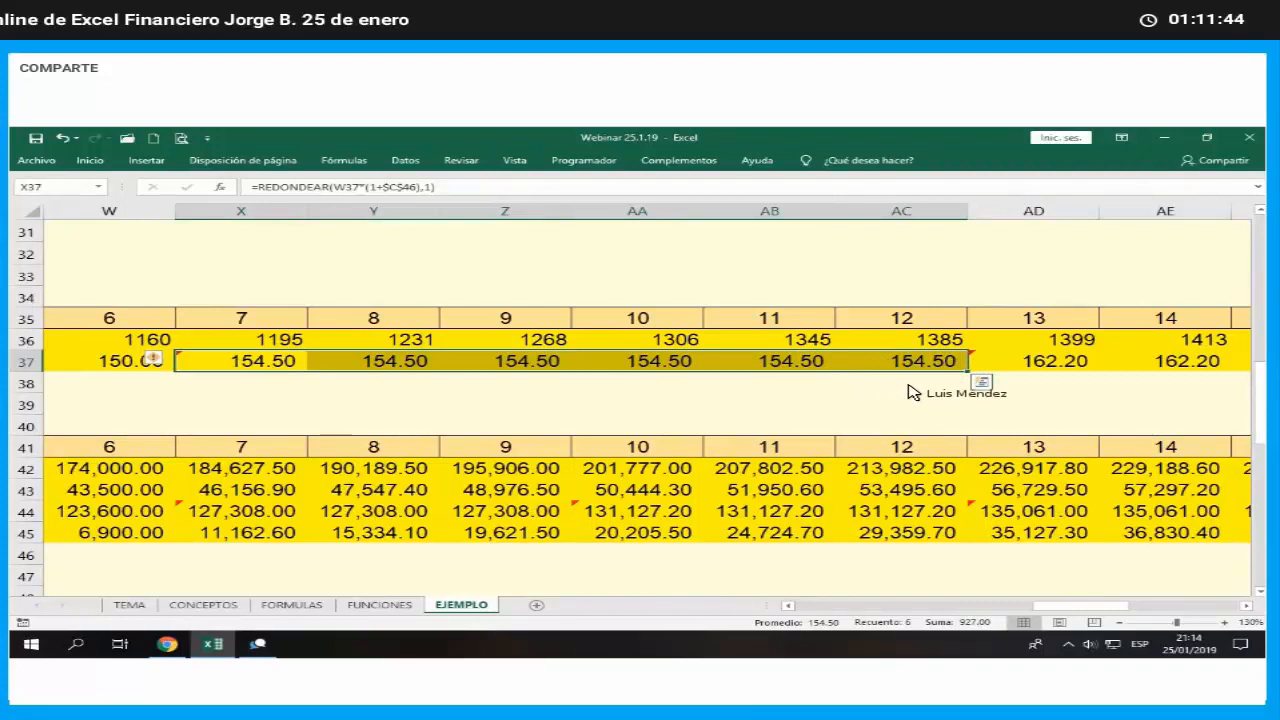
pyautogui.moveTo(970, 371); pyautogui.dragTo(1163, 394)
pyautogui.click(1168, 405)
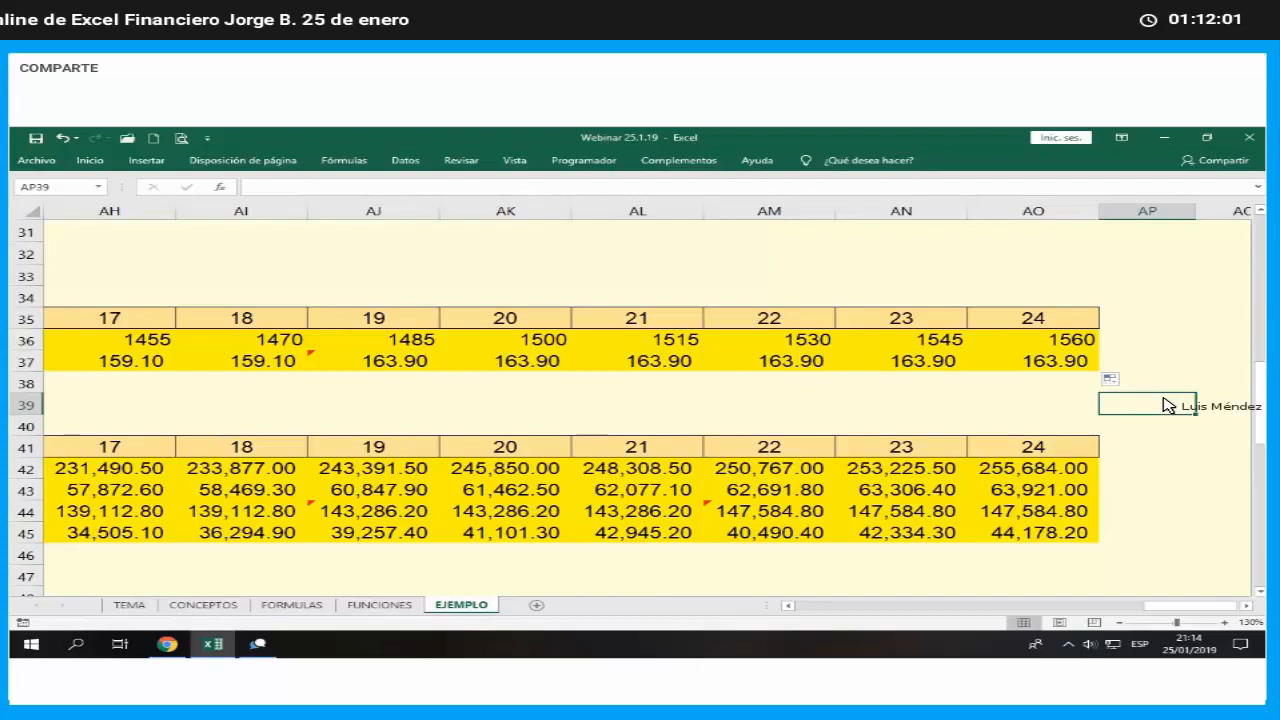
# - Review the income and cost of sales rows of the conservative cash flow from month 23 back to month 4
pyautogui.press('Left')
pyautogui.press('Left')
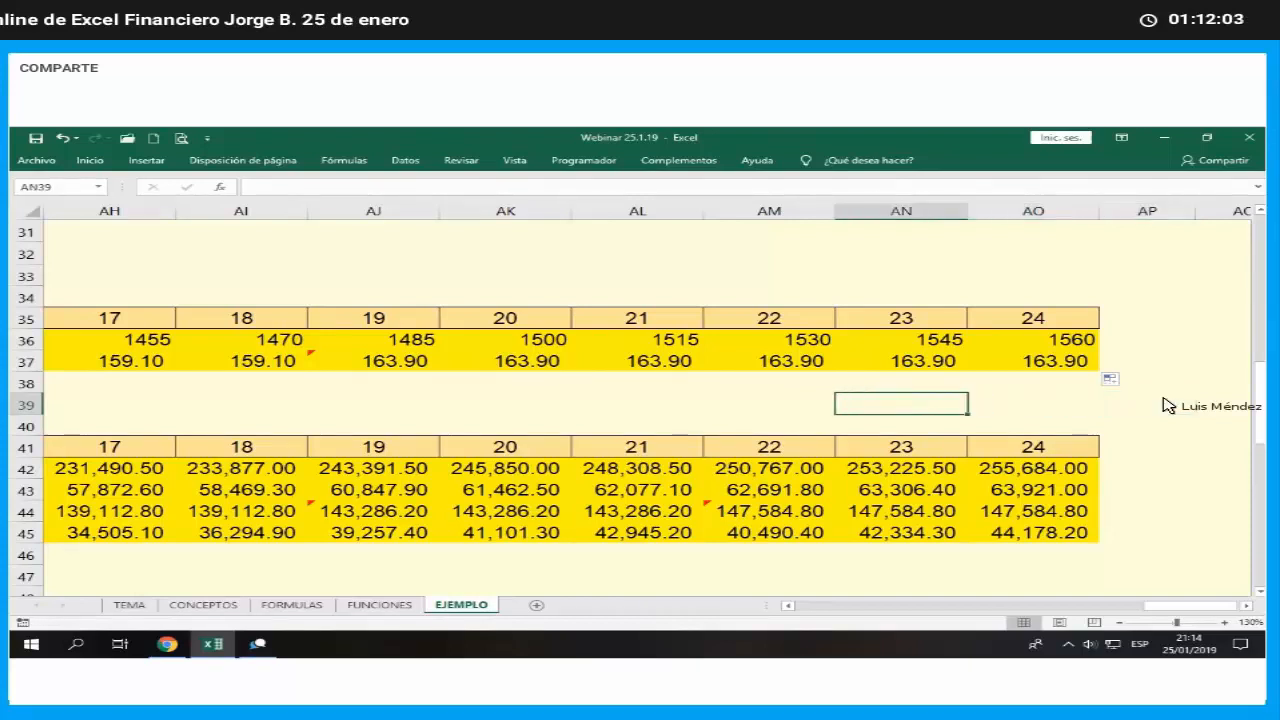
pyautogui.press('Down')
pyautogui.press('Down')
pyautogui.press('Down')
pyautogui.press('Down')
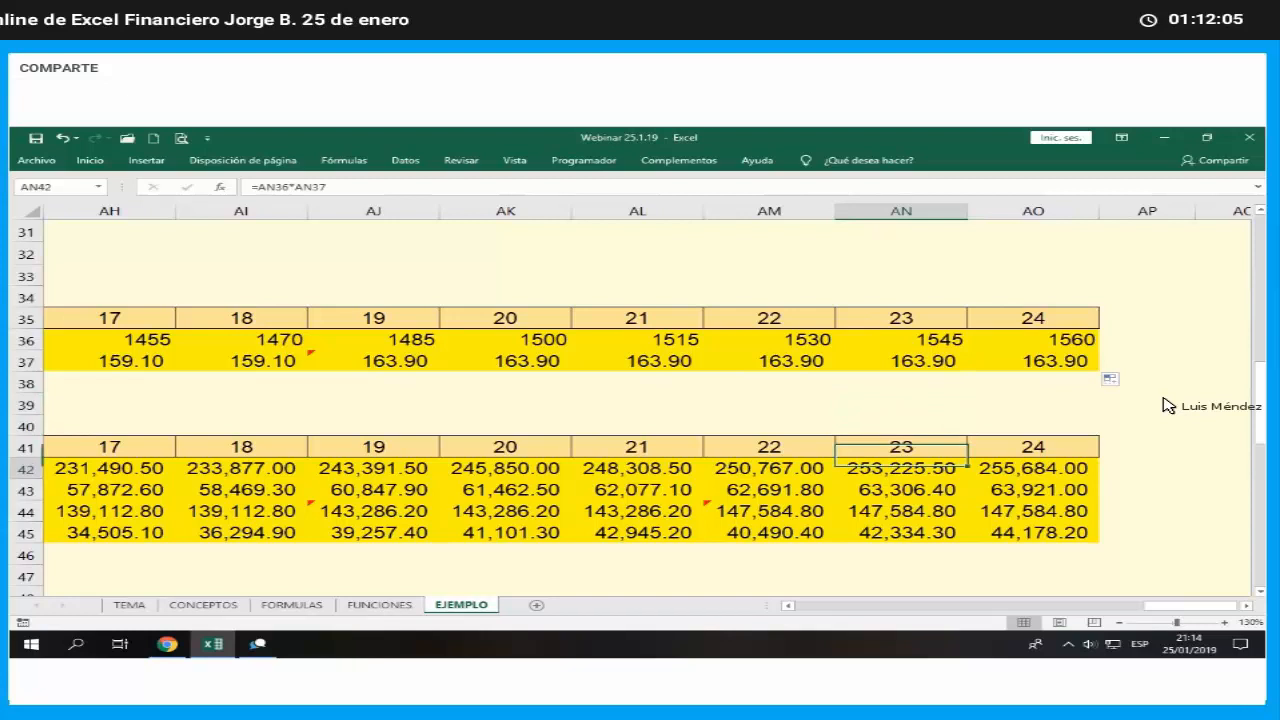
pyautogui.press('Left')
pyautogui.press('Left')
pyautogui.press('Left')
pyautogui.press('Left')
pyautogui.press('Left')
pyautogui.press('Left')
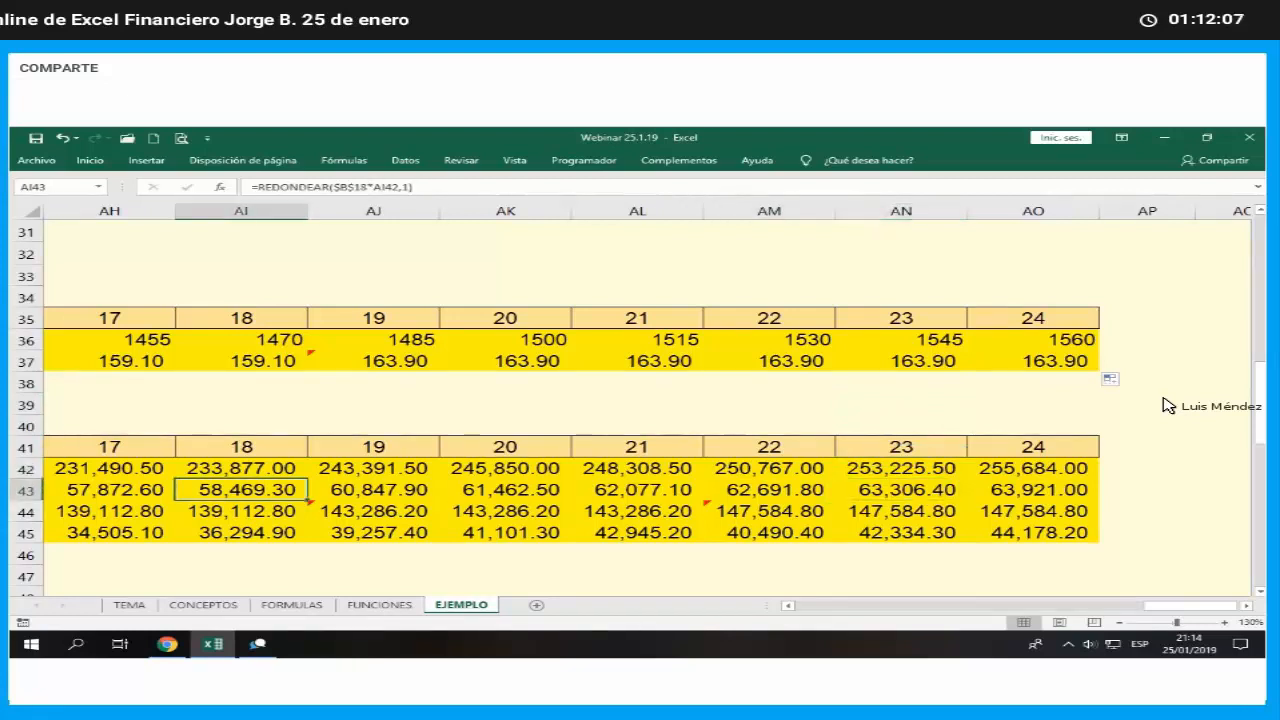
pyautogui.press('Left')
pyautogui.press('Left')
pyautogui.press('Left')
pyautogui.press('Left')
pyautogui.press('Left')
pyautogui.press('Left')
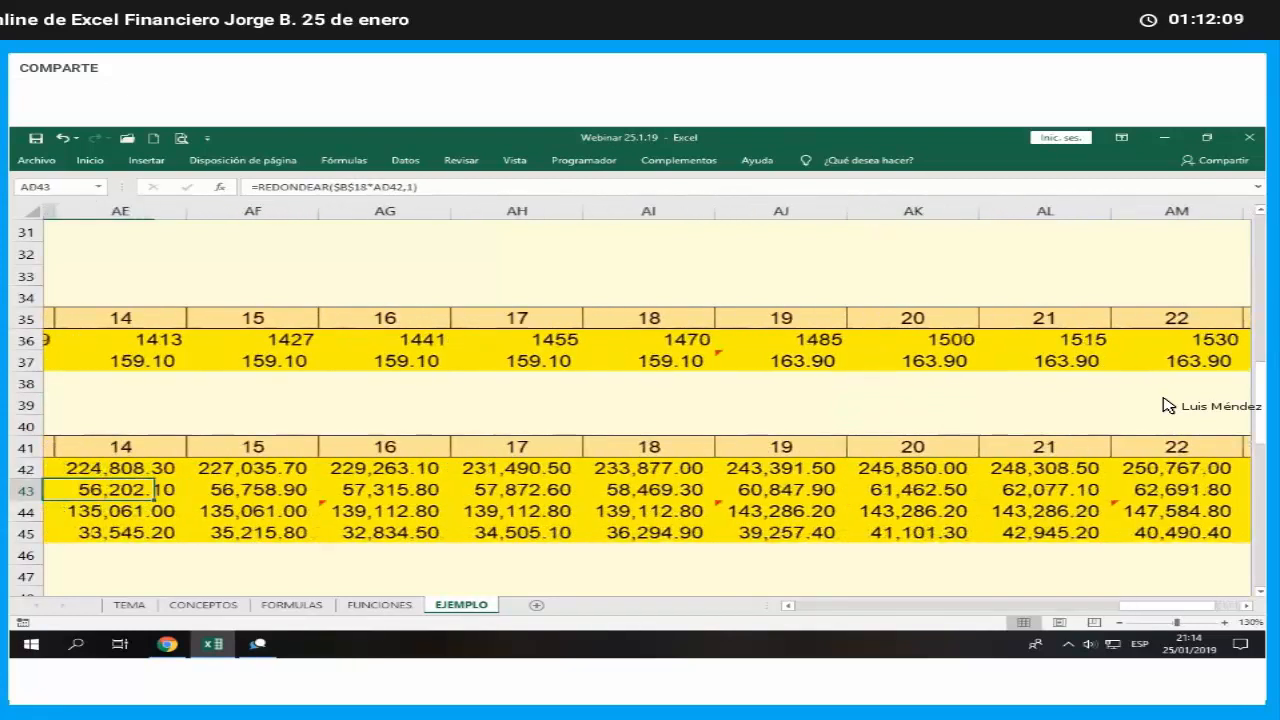
# - Examine the net present value and annual internal rate of return below the conservative cash flow
pyautogui.press('Left')
pyautogui.press('Left')
pyautogui.press('Left')
pyautogui.press('Left')
pyautogui.press('Left')
pyautogui.press('Left')
pyautogui.press('Left')
pyautogui.press('Left')
pyautogui.press('Left')
pyautogui.press('Left')
pyautogui.press('Left')
pyautogui.press('Left')
pyautogui.press('Left')
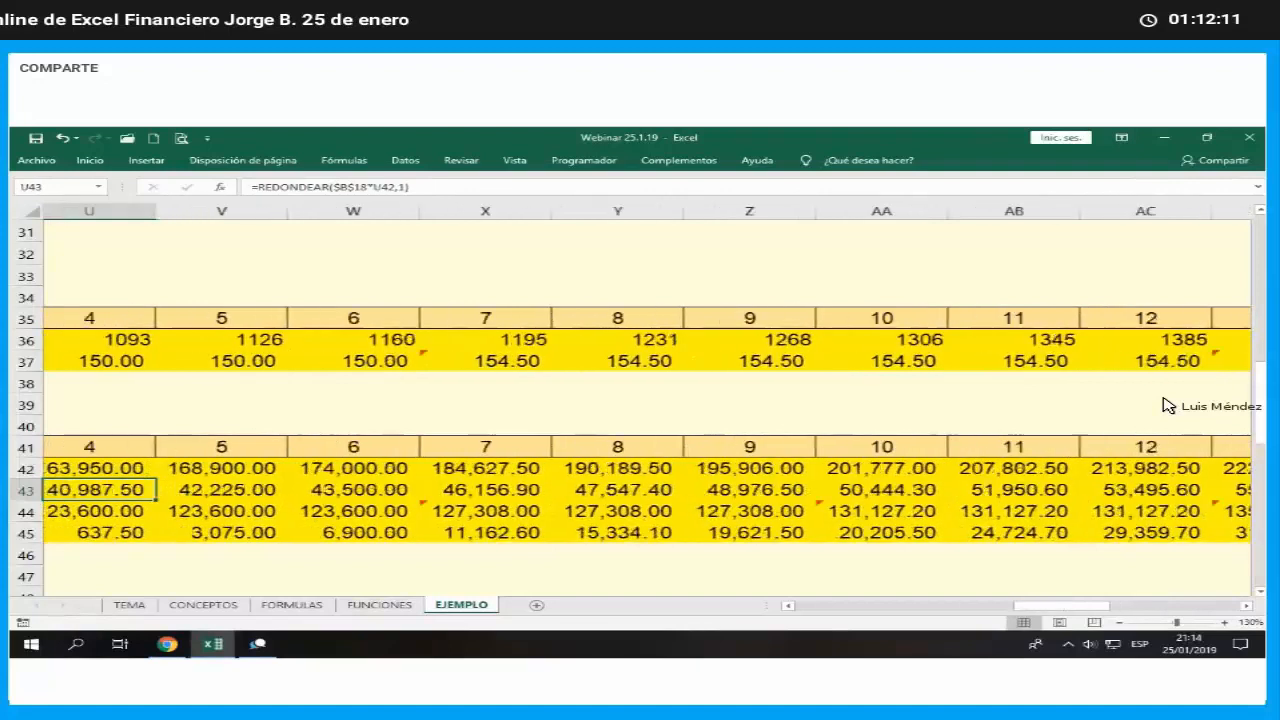
pyautogui.press('Left')
pyautogui.press('Left')
pyautogui.press('Left')
pyautogui.press('Left')
pyautogui.press('Left')
pyautogui.press('Left')
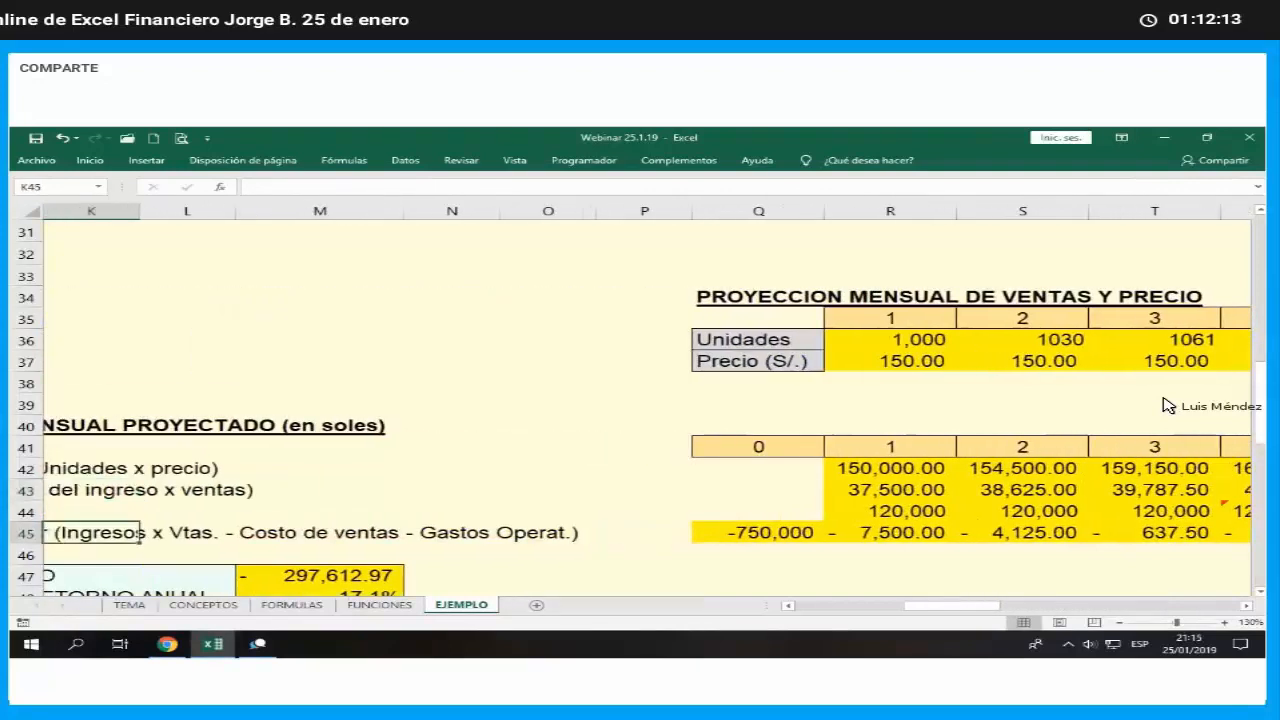
pyautogui.press('Down')
pyautogui.press('Down')
pyautogui.press('Down')
pyautogui.press('Down')
pyautogui.press('Down')
pyautogui.press('Down')
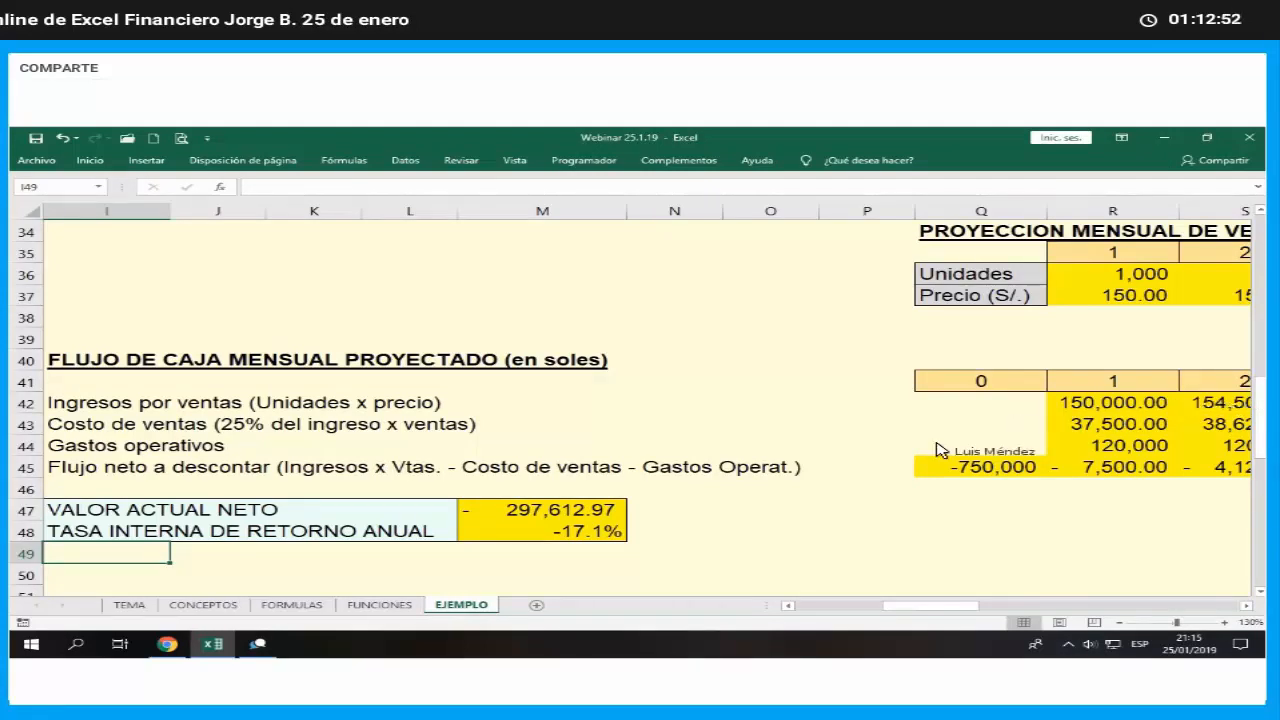
# - Switch to the Chrome webinar page to check the chat, and return to the Excel workbook
pyautogui.click(182, 641)
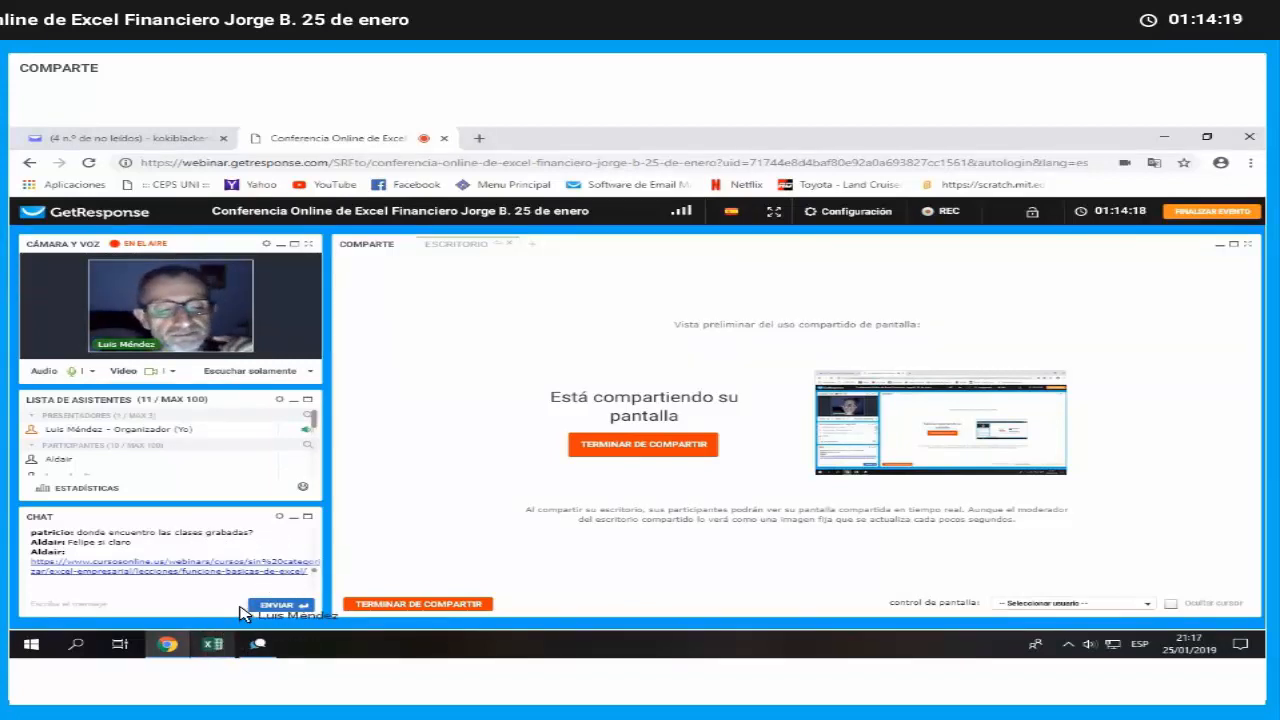
pyautogui.click(213, 644)
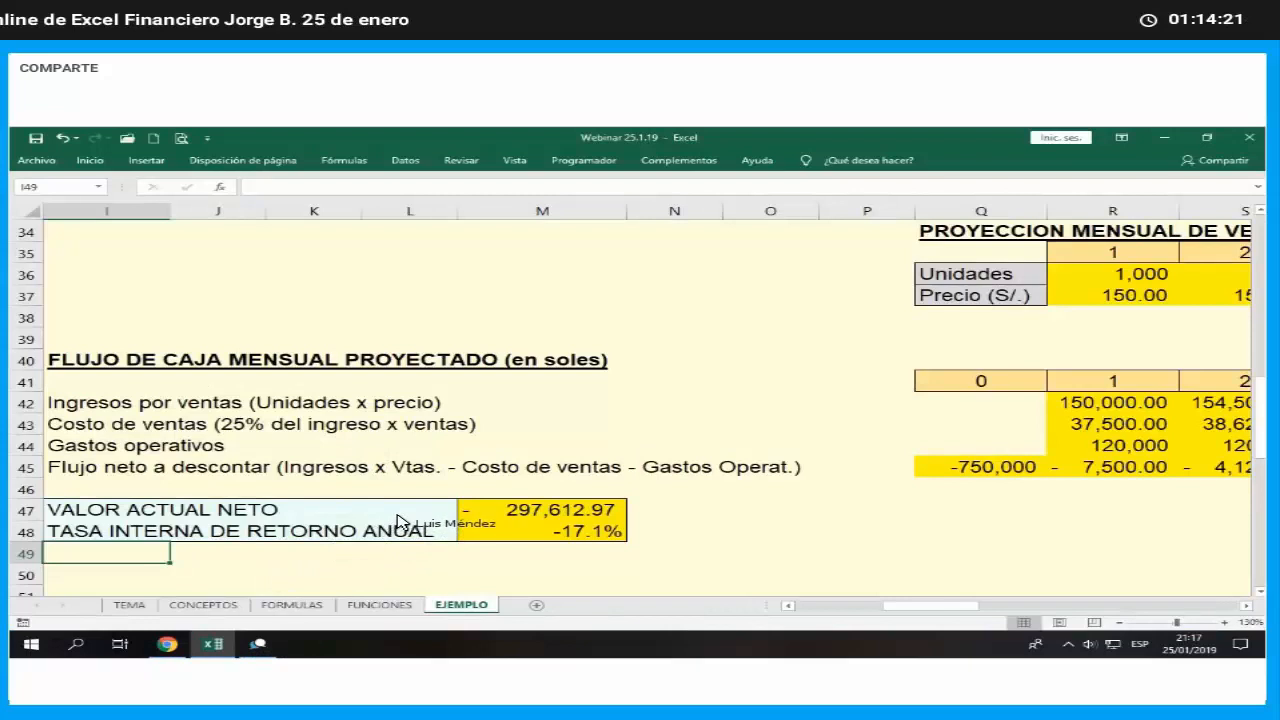
# - Copy the whole conservative projection block, I34:AO48, including sales, prices, cash flow, NPV and IRR
pyautogui.scroll(-3, 837, 603)
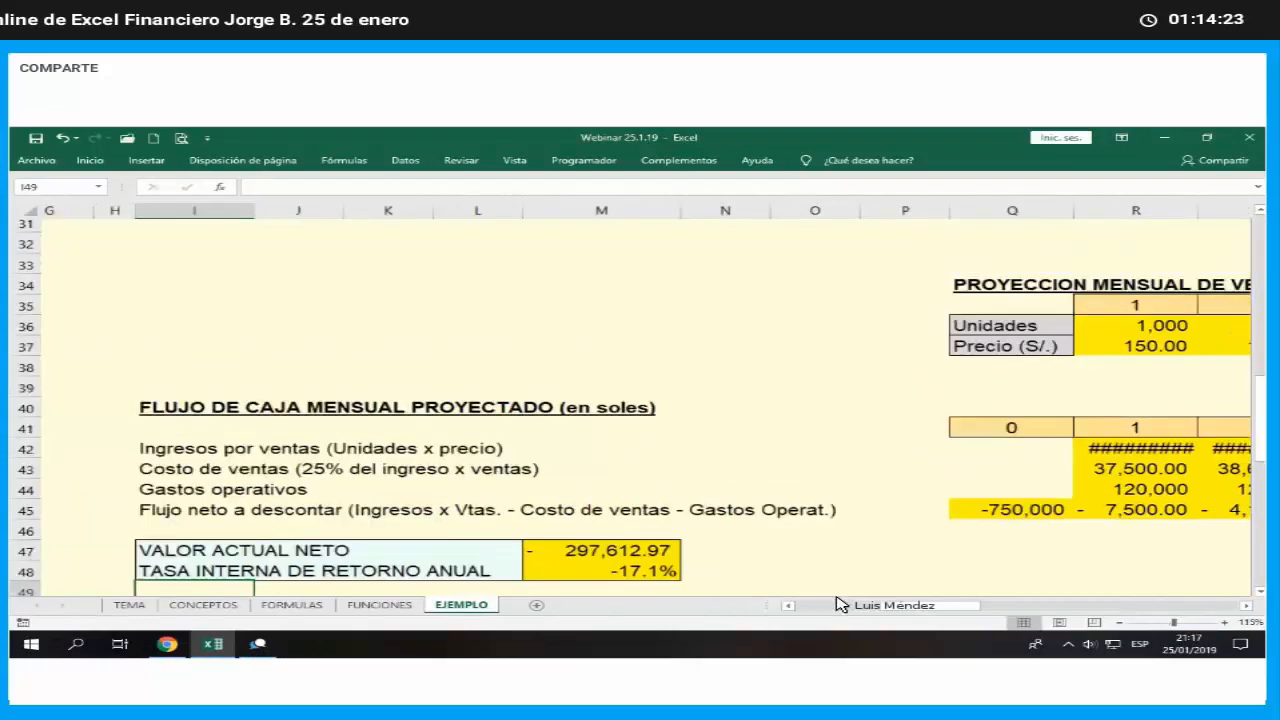
pyautogui.scroll(-2, 884, 608)
pyautogui.moveTo(884, 608); pyautogui.dragTo(592, 540)
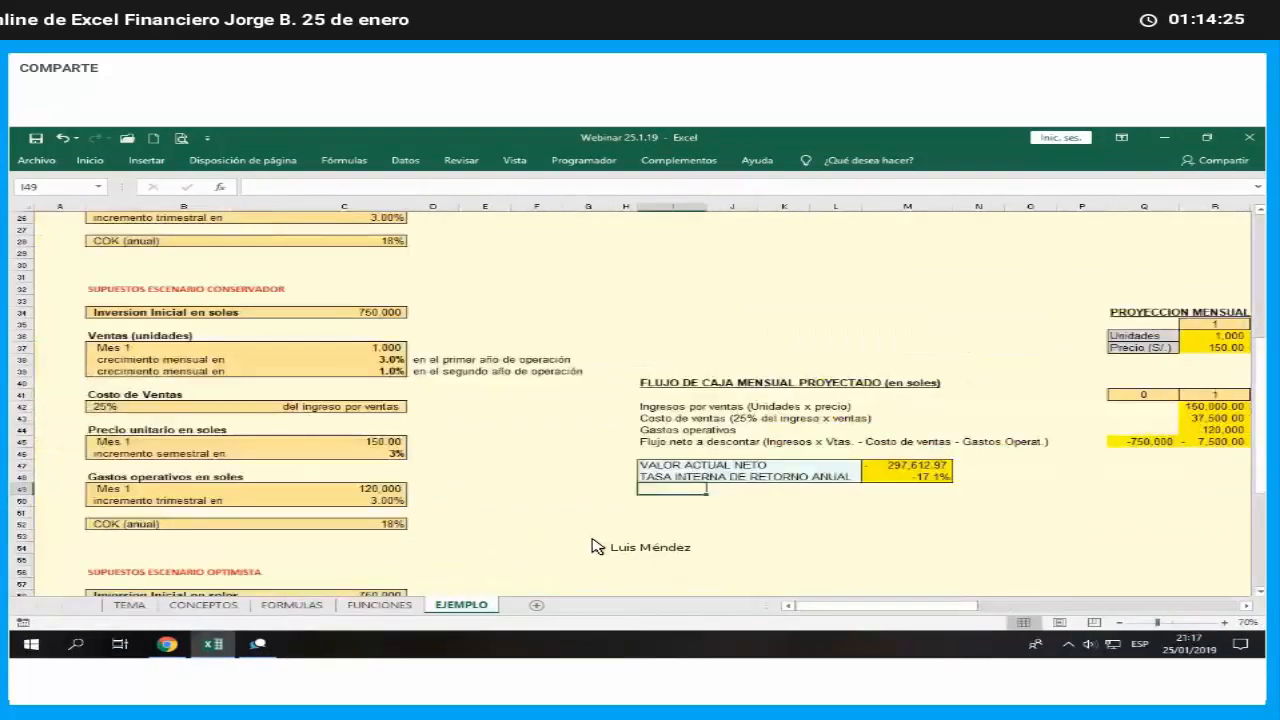
pyautogui.scroll(-4, 588, 546)
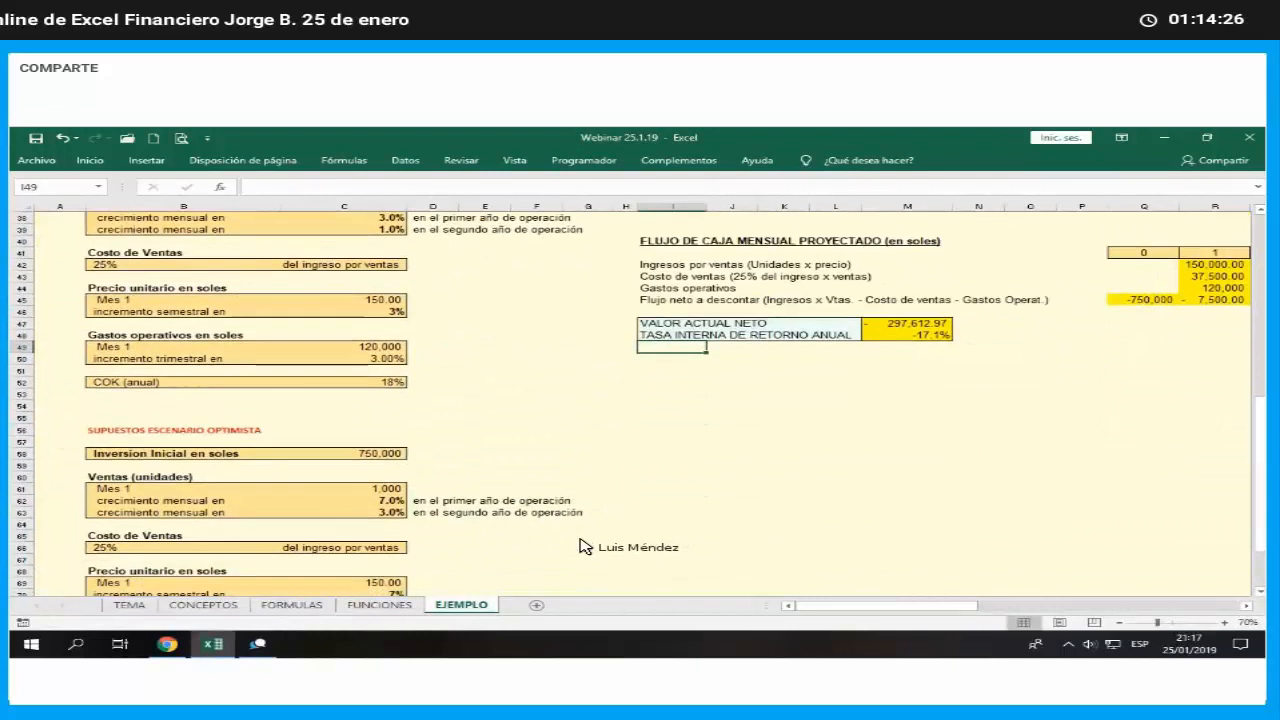
pyautogui.scroll(-3, 600, 543)
pyautogui.scroll(4, 700, 450)
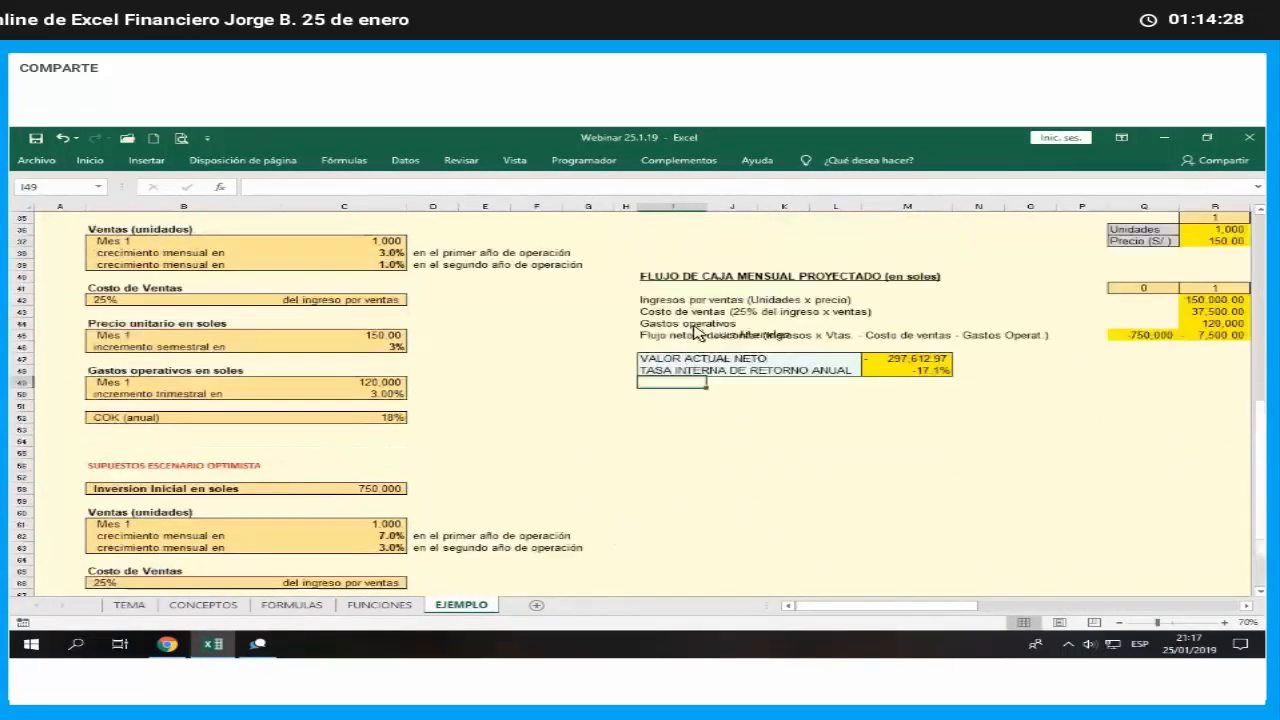
pyautogui.scroll(1, 680, 280)
pyautogui.click(664, 242)
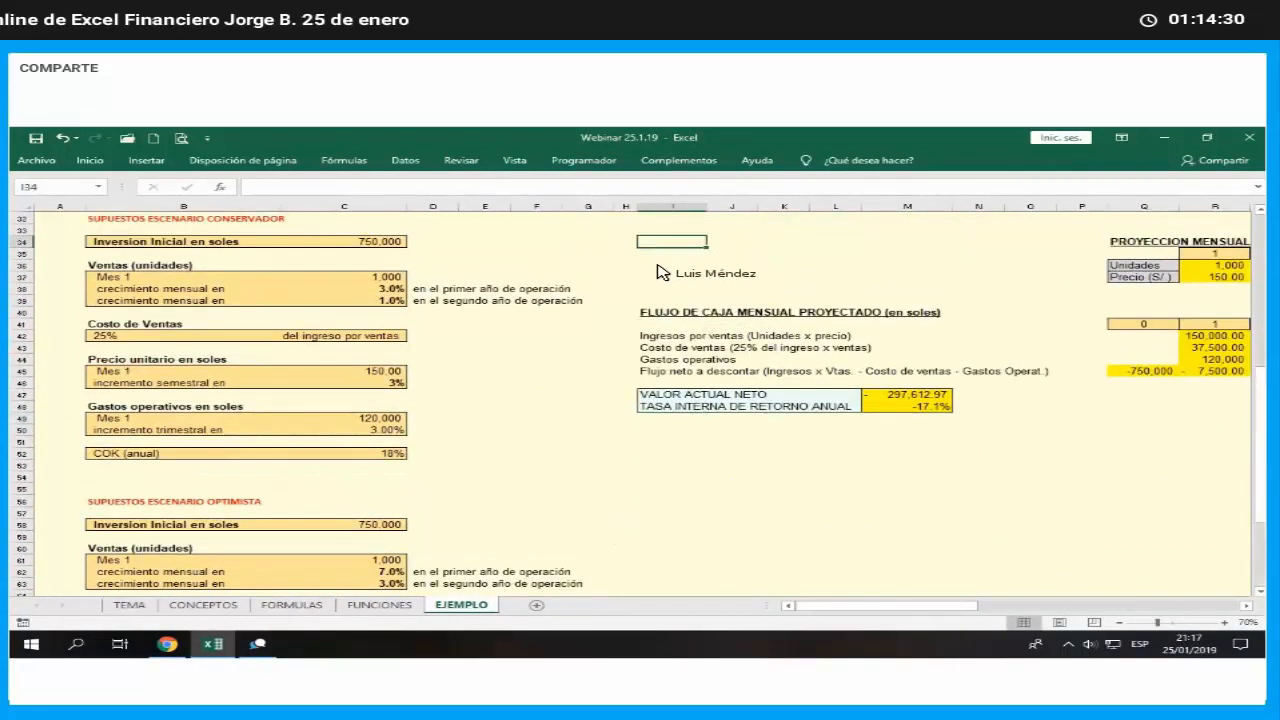
pyautogui.moveTo(664, 242); pyautogui.dragTo(1062, 405)
pyautogui.rightClick(1062, 400)
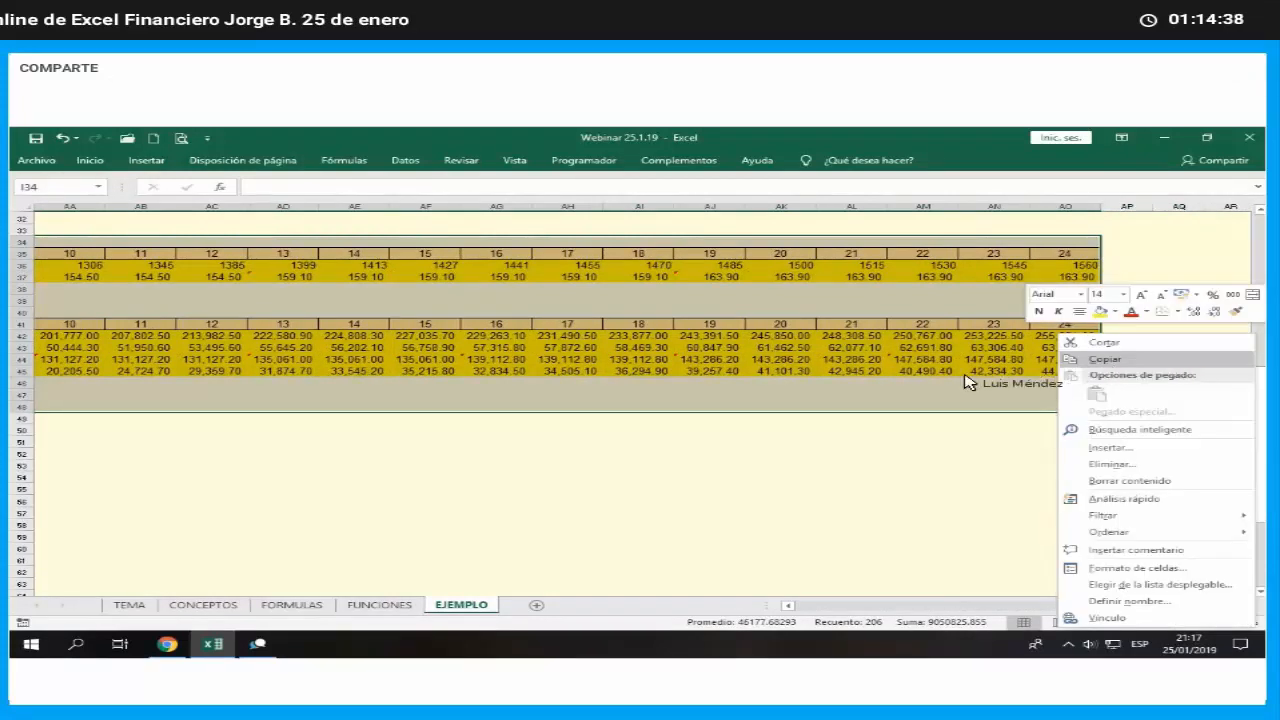
pyautogui.click(1105, 359)
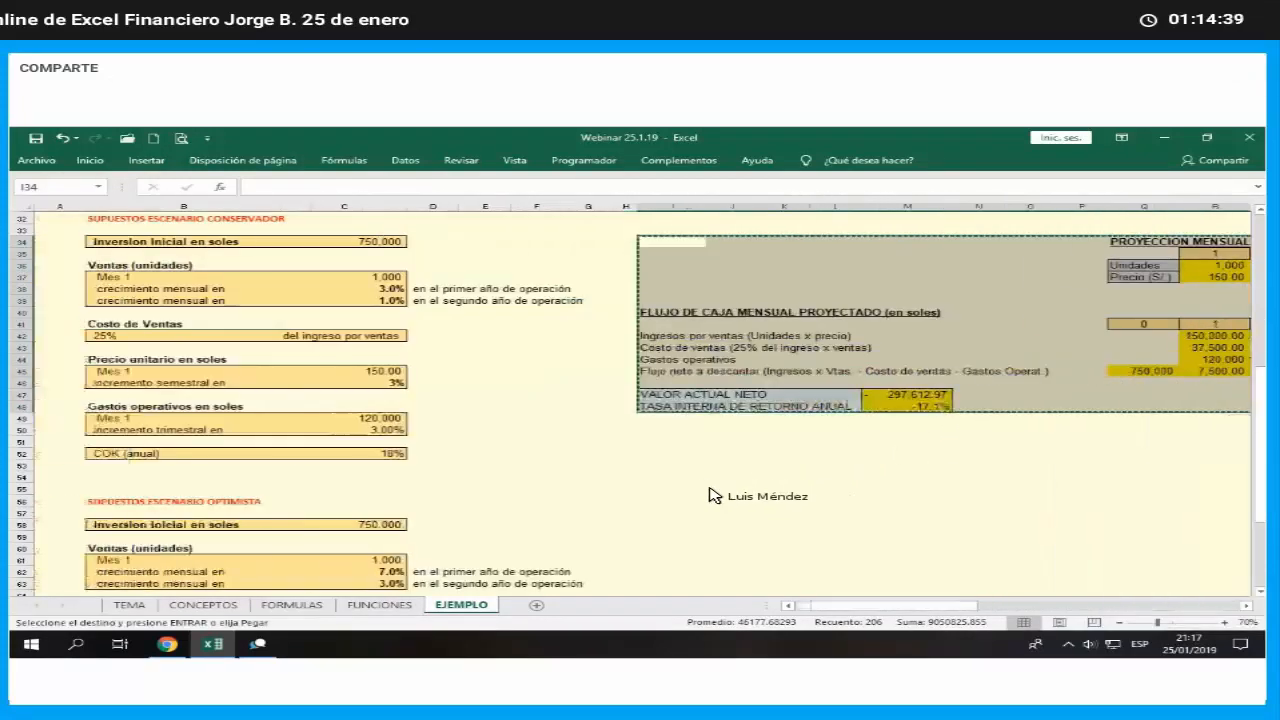
# - Paste the copied projection block at I58, beside the optimistic scenario assumptions, and deselect it
pyautogui.scroll(-2, 662, 425)
pyautogui.scroll(-1, 658, 424)
pyautogui.rightClick(658, 423)
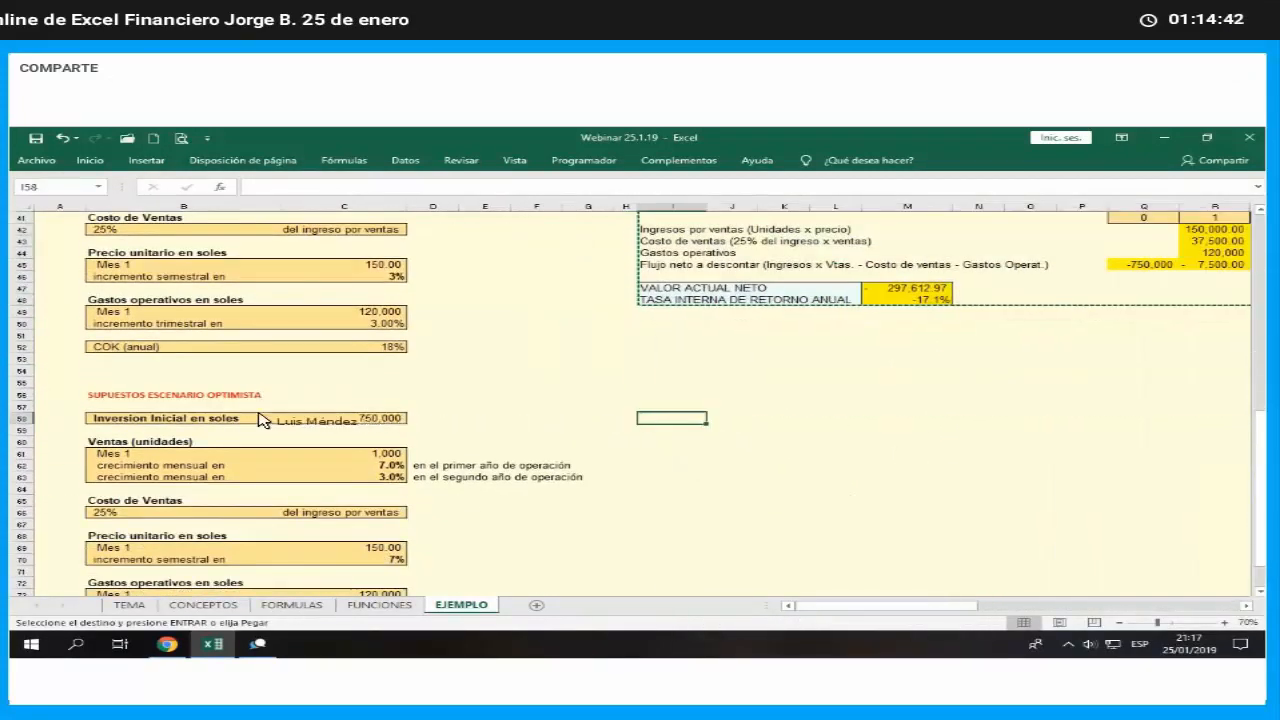
pyautogui.click(697, 396)
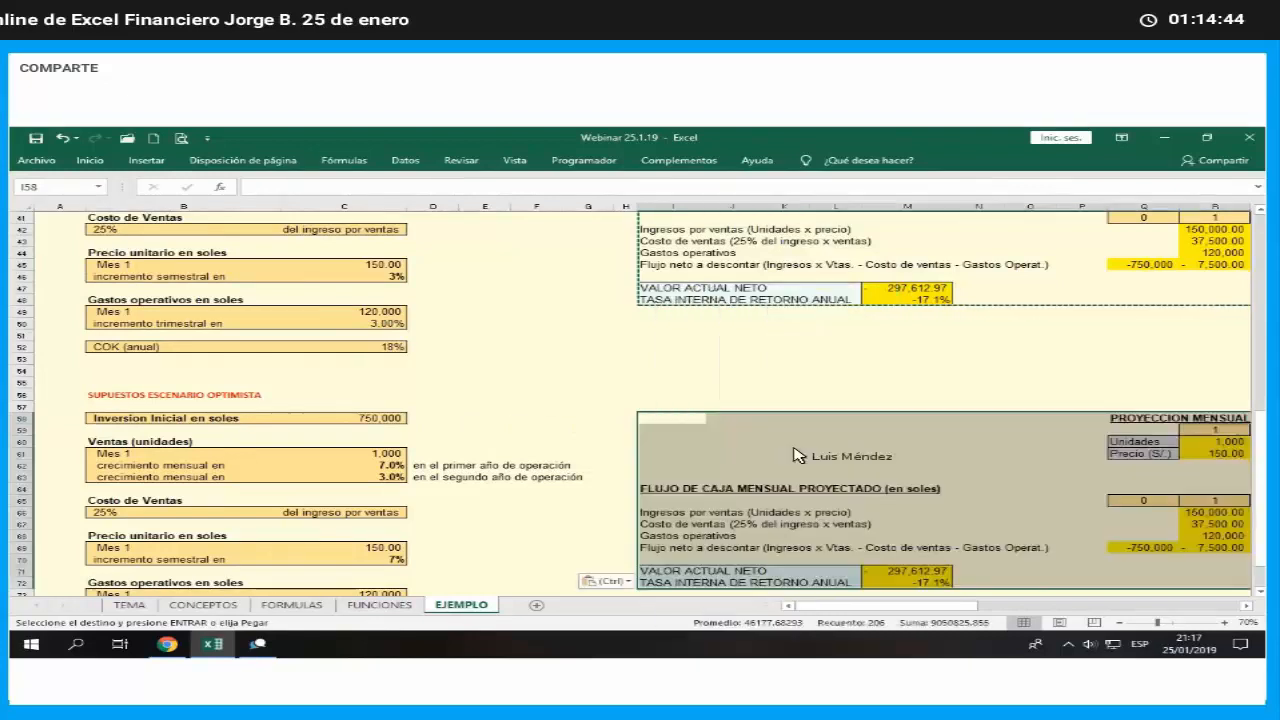
pyautogui.click(990, 512)
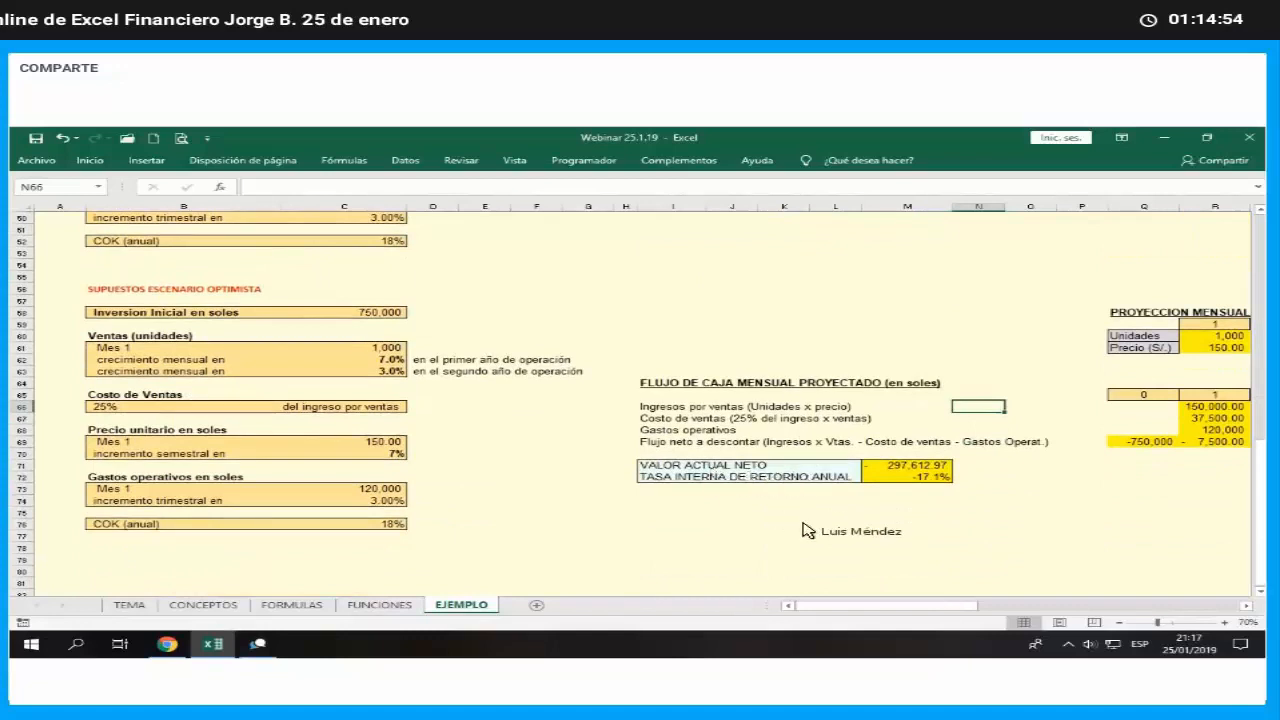
# - Review the first-year and second-year monthly sales growth rates in C62 and C63 of the optimistic assumptions
pyautogui.scroll(2, 714, 542)
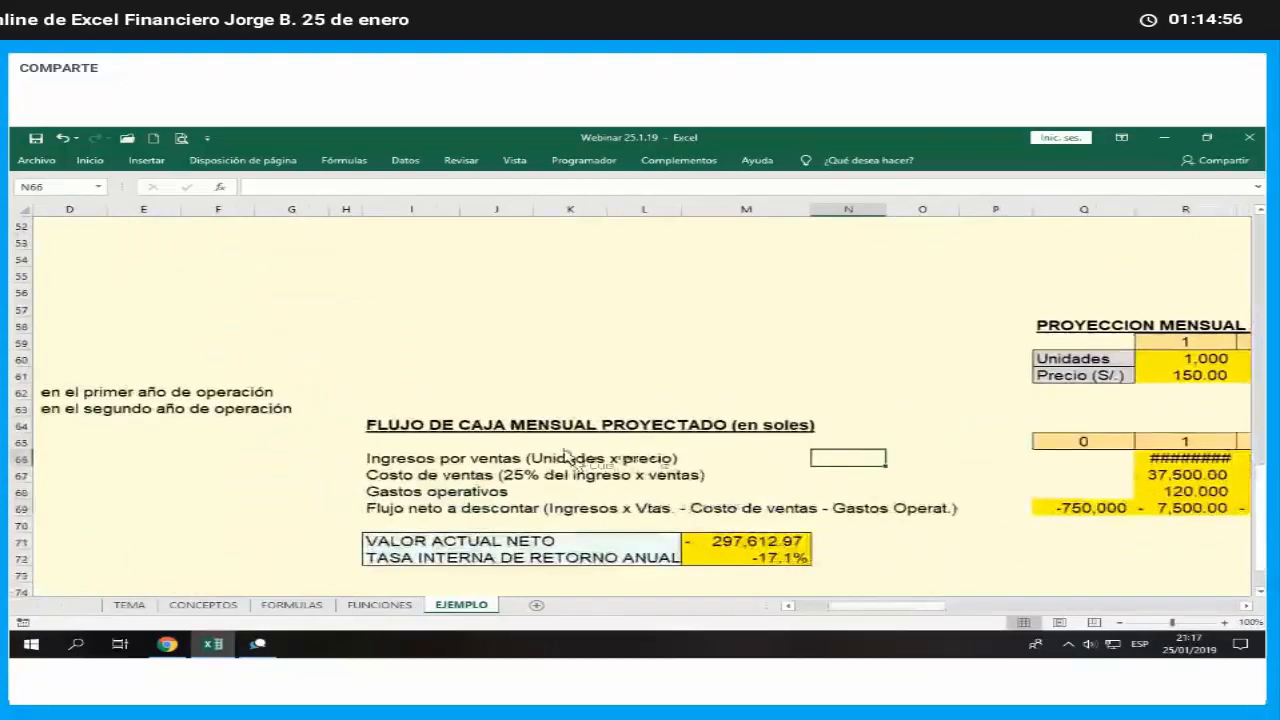
pyautogui.hscroll(-3, 547, 405)
pyautogui.click(545, 394)
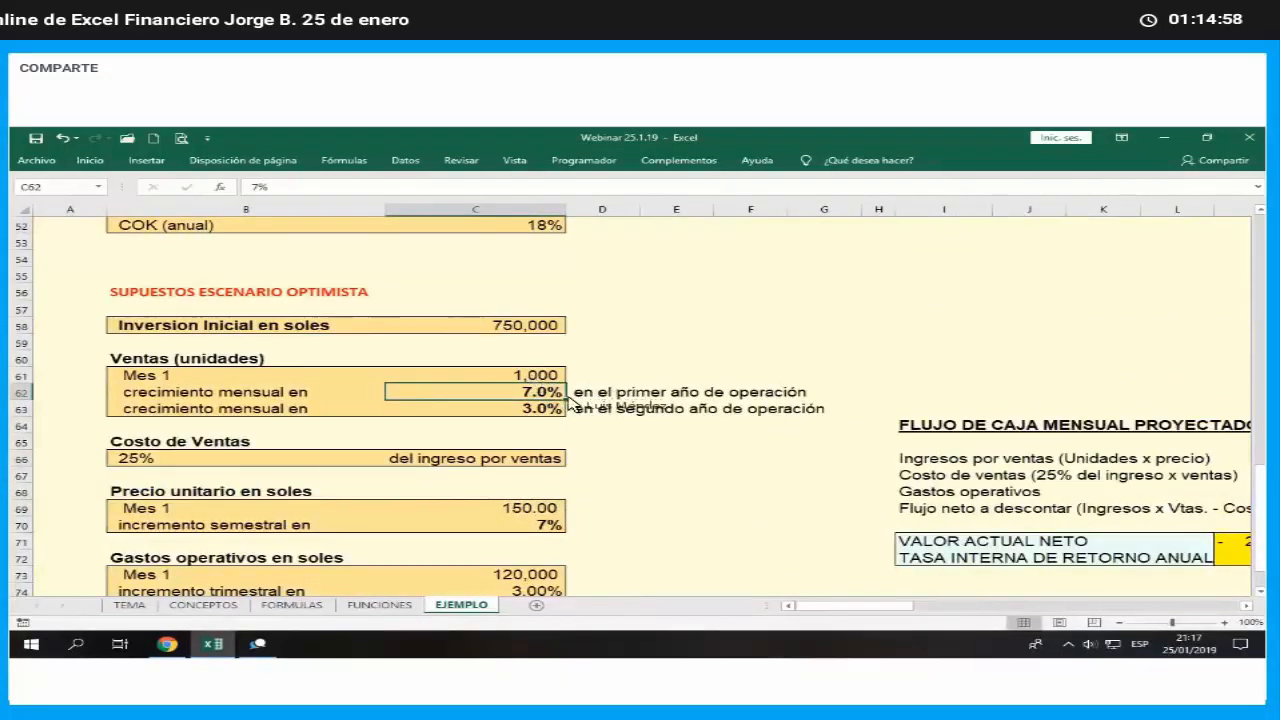
pyautogui.click(549, 410)
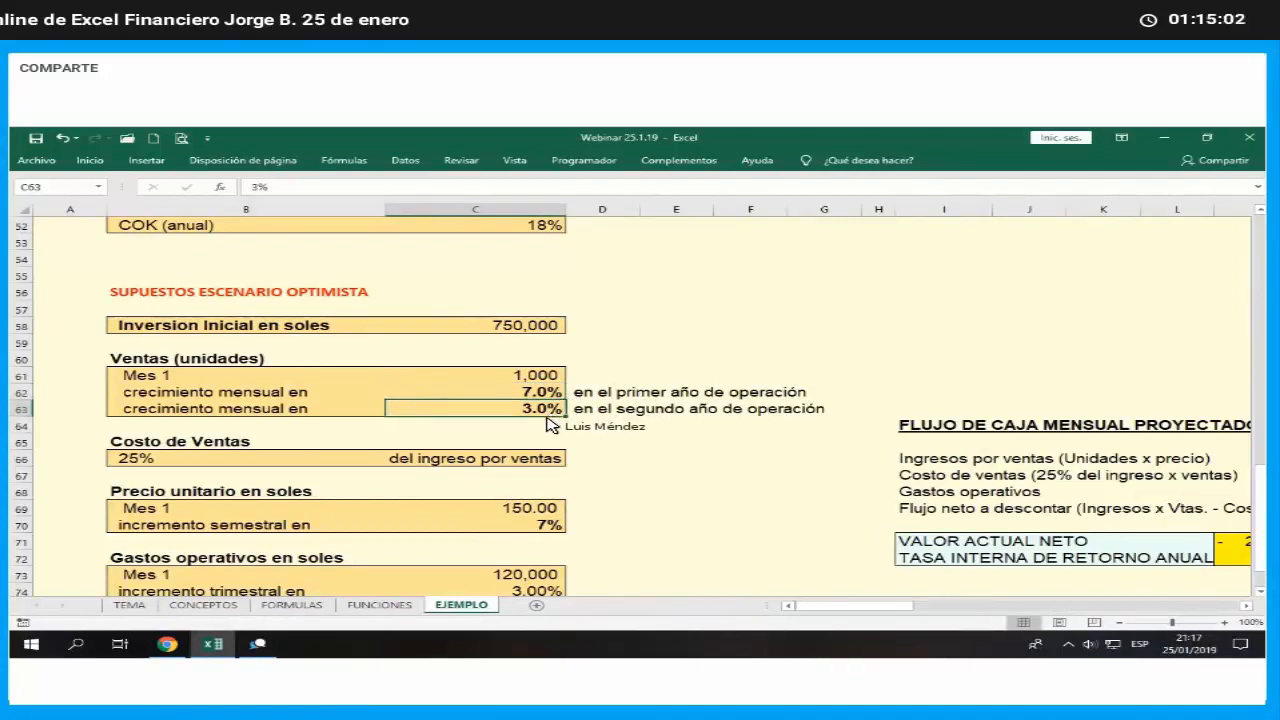
# - Relink the month 2 units formula in S60 to the optimistic first-year growth rate: =REDONDEAR(R60*(1+$C$62),0)
pyautogui.click(541, 528)
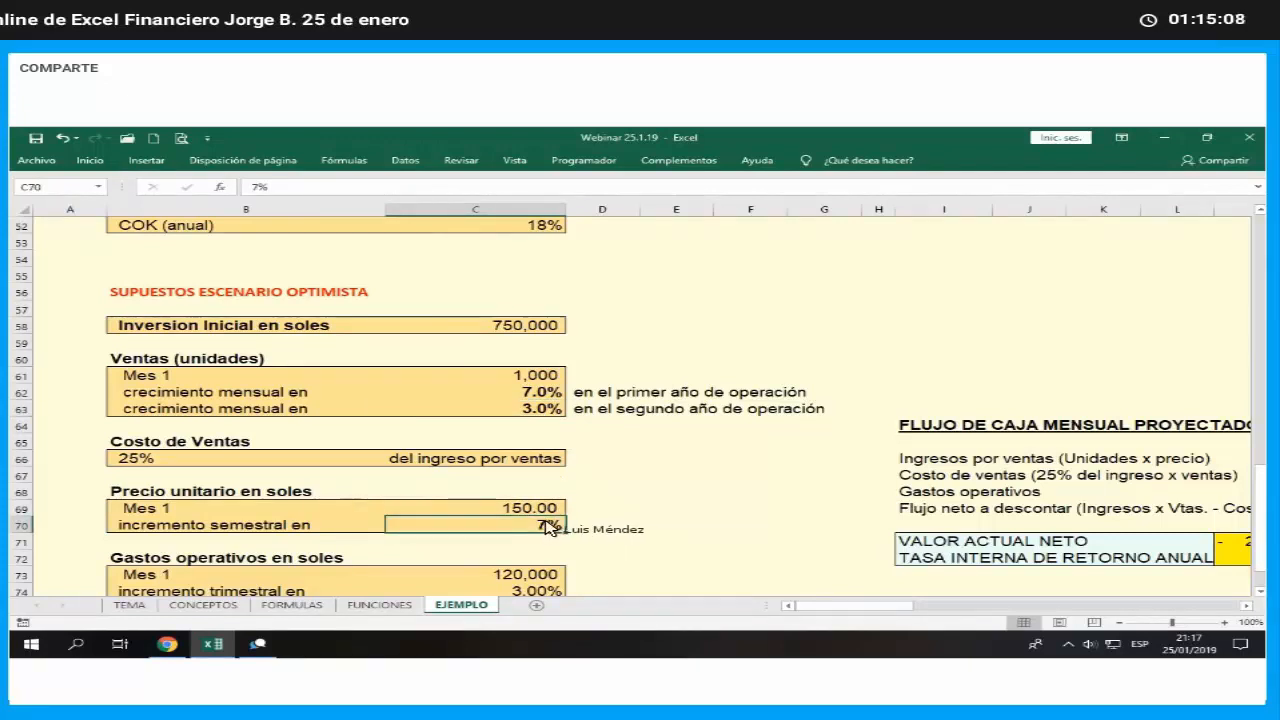
pyautogui.click(550, 398)
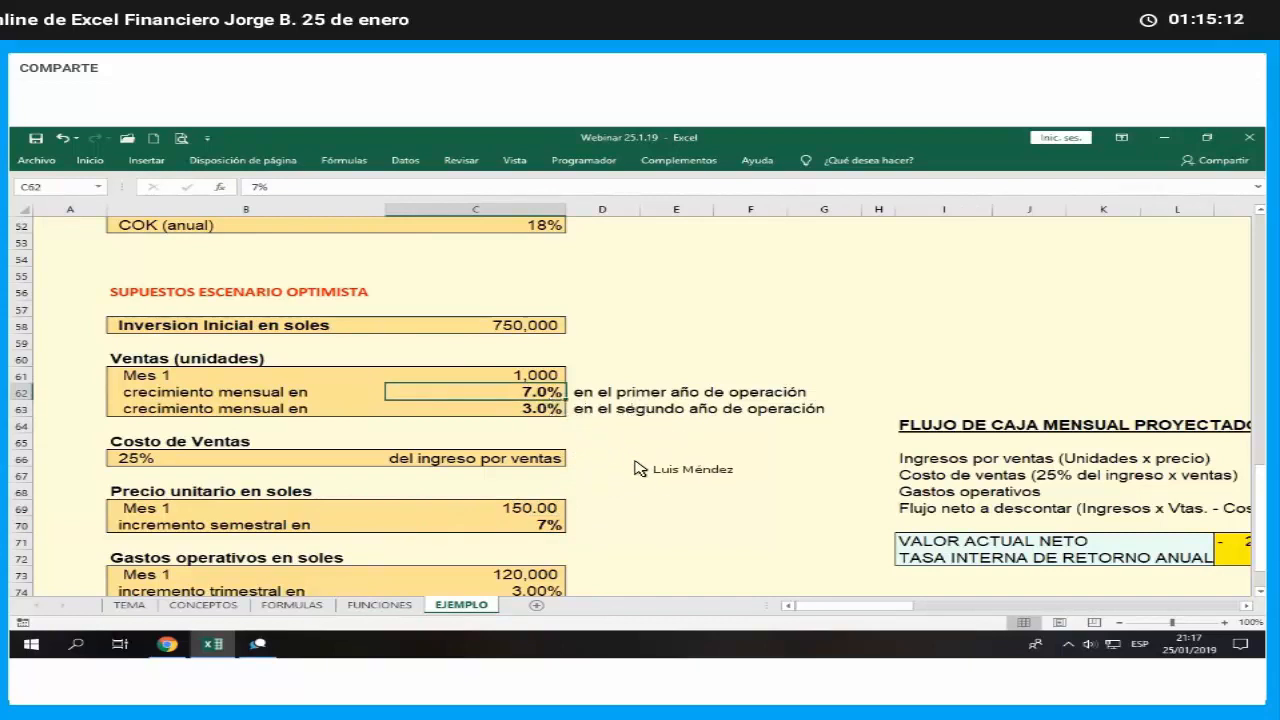
pyautogui.press('Right')
pyautogui.press('Right')
pyautogui.press('Right')
pyautogui.press('Right')
pyautogui.press('Right')
pyautogui.press('Right')
pyautogui.press('Right')
pyautogui.press('Right')
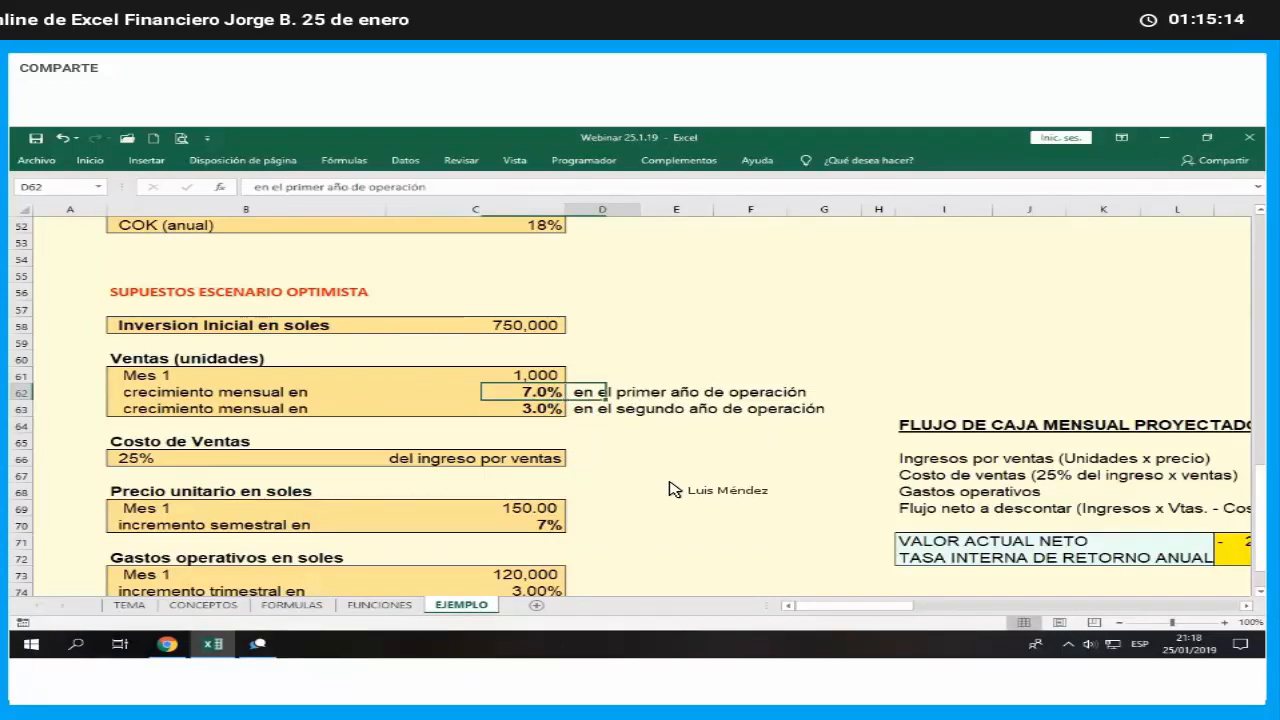
pyautogui.press('Right')
pyautogui.press('Right')
pyautogui.press('Right')
pyautogui.press('Right')
pyautogui.press('Right')
pyautogui.press('Right')
pyautogui.press('Right')
pyautogui.press('Right')
pyautogui.press('Right')
pyautogui.press('Right')
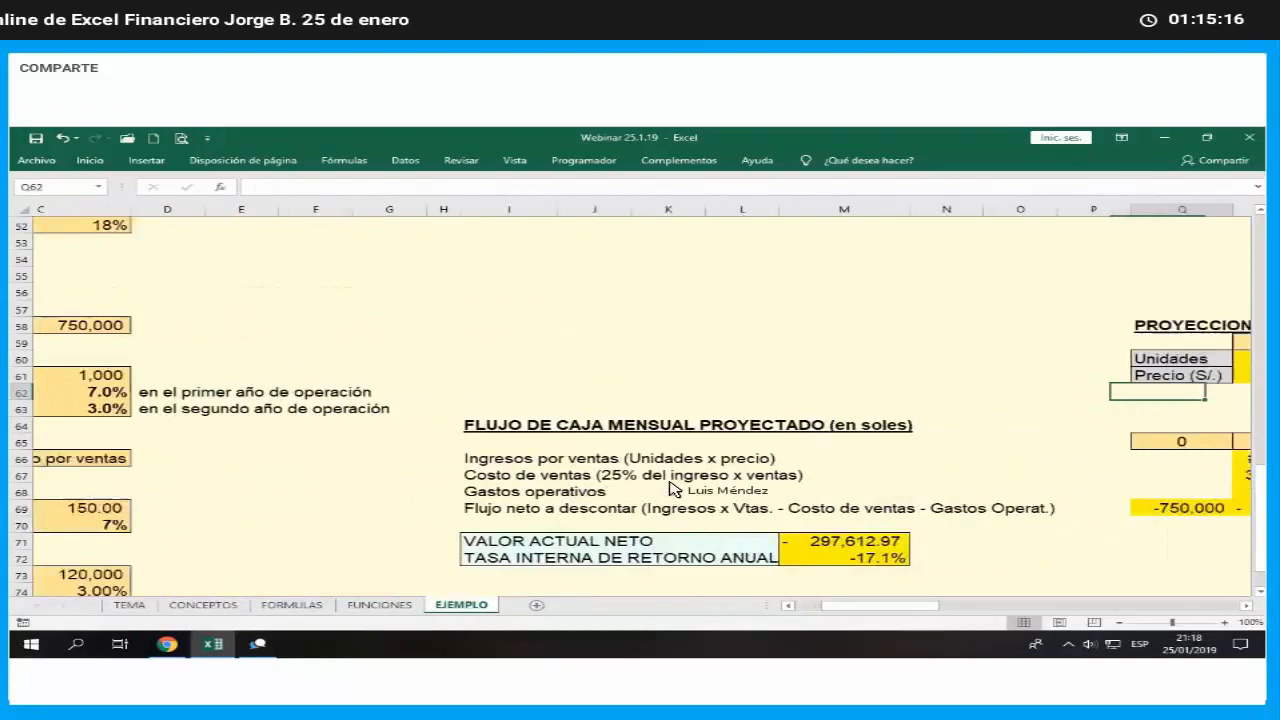
pyautogui.press('Left')
pyautogui.press('Left')
pyautogui.press('Left')
pyautogui.press('Up')
pyautogui.press('Up')
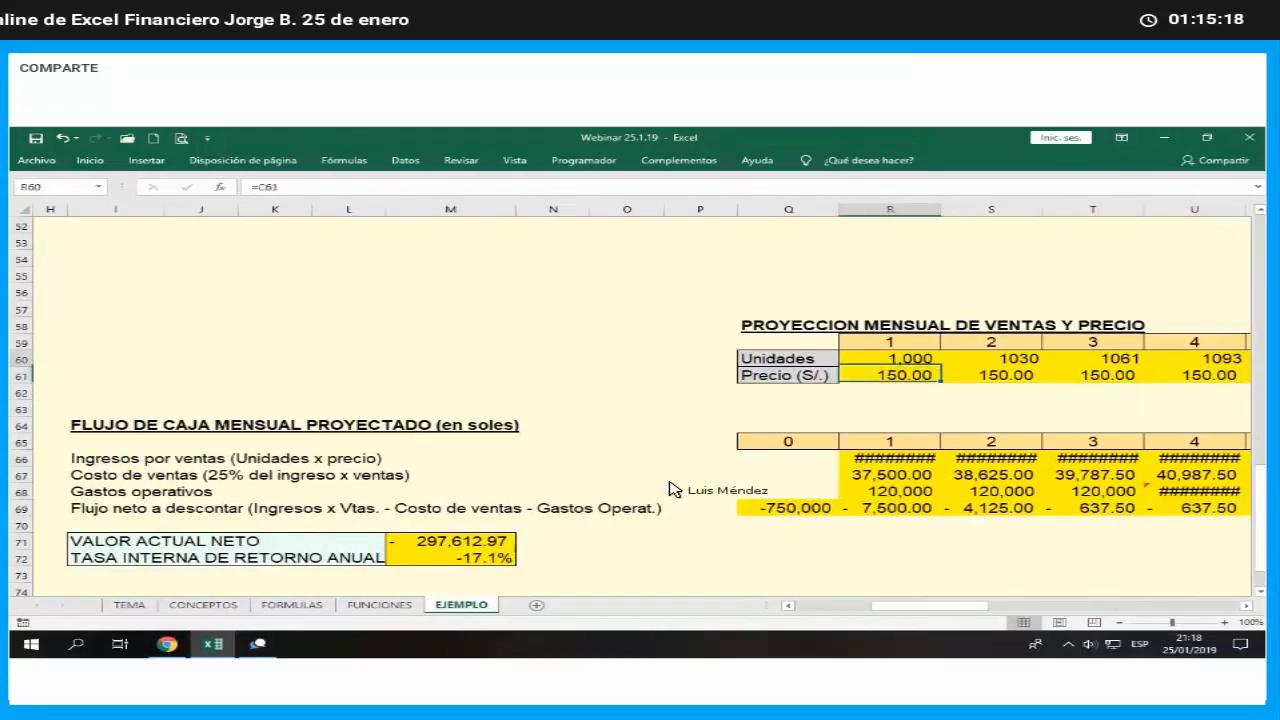
pyautogui.press('Right')
pyautogui.press('F2')
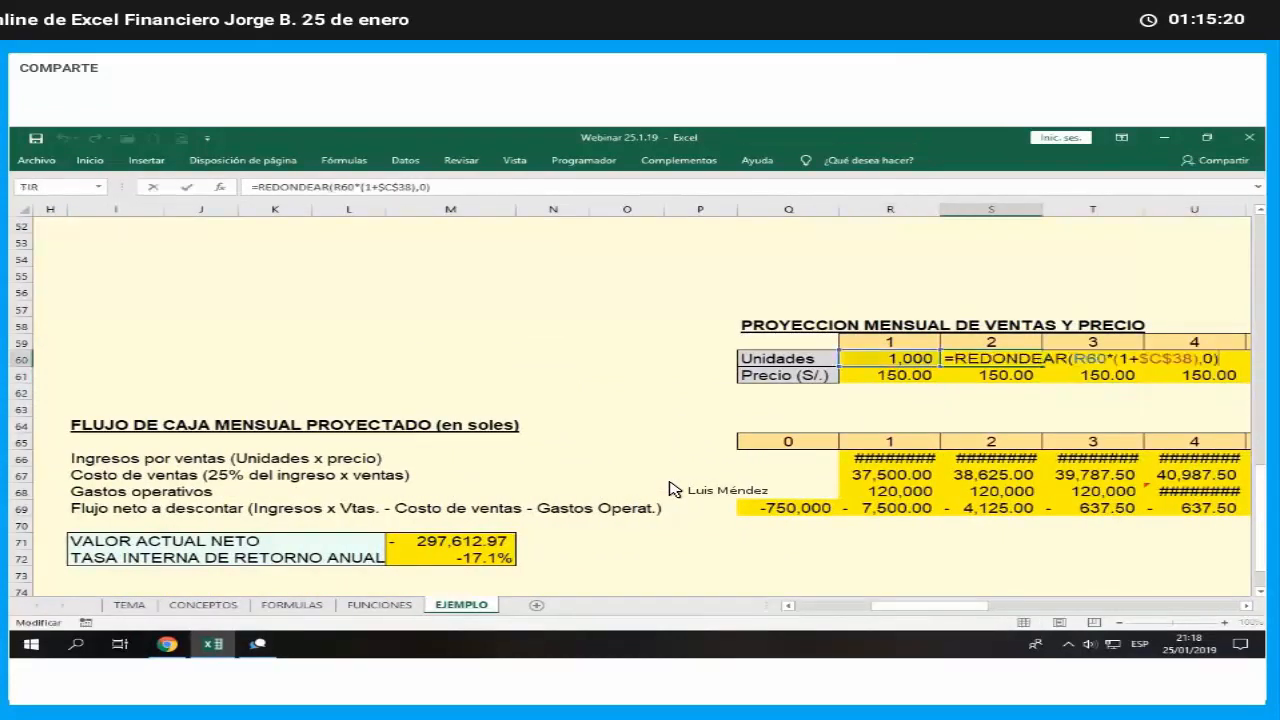
pyautogui.press('Left')
pyautogui.press('Left')
pyautogui.press('Left')
pyautogui.press('Left')
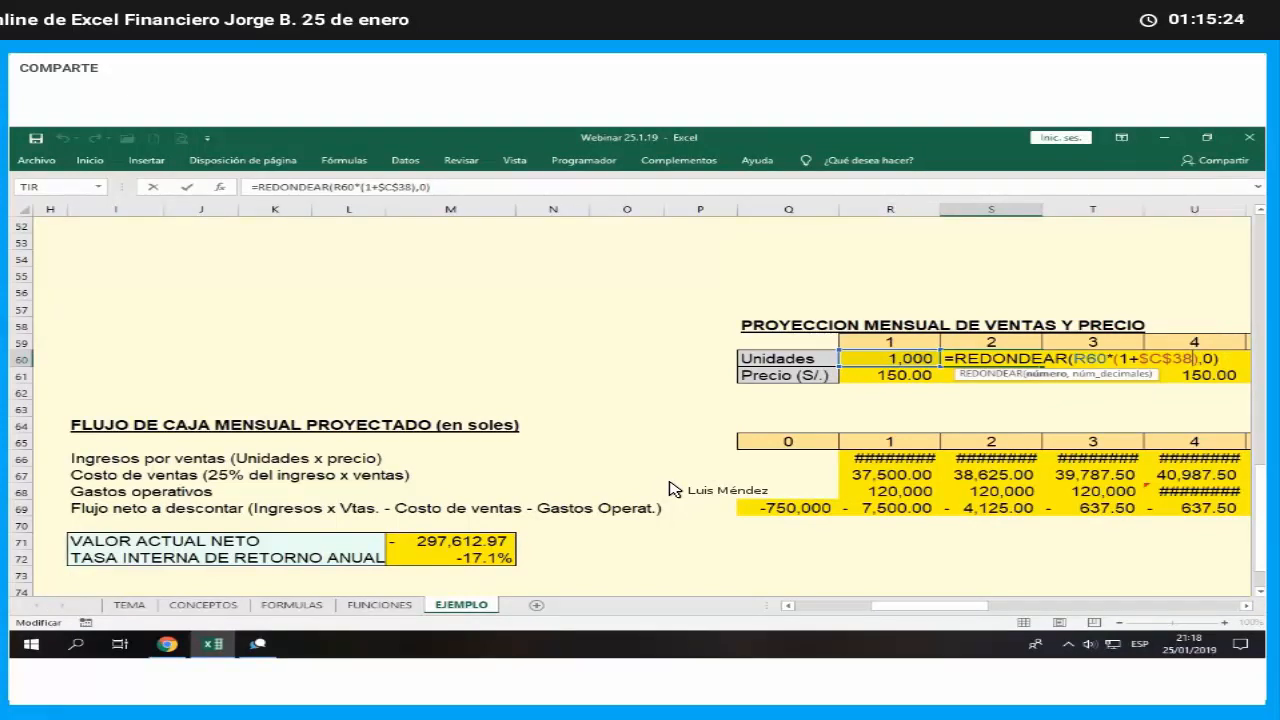
pyautogui.press('BackSpace')
pyautogui.press('BackSpace')
pyautogui.write('39')
pyautogui.press('Return')
pyautogui.press('Up')
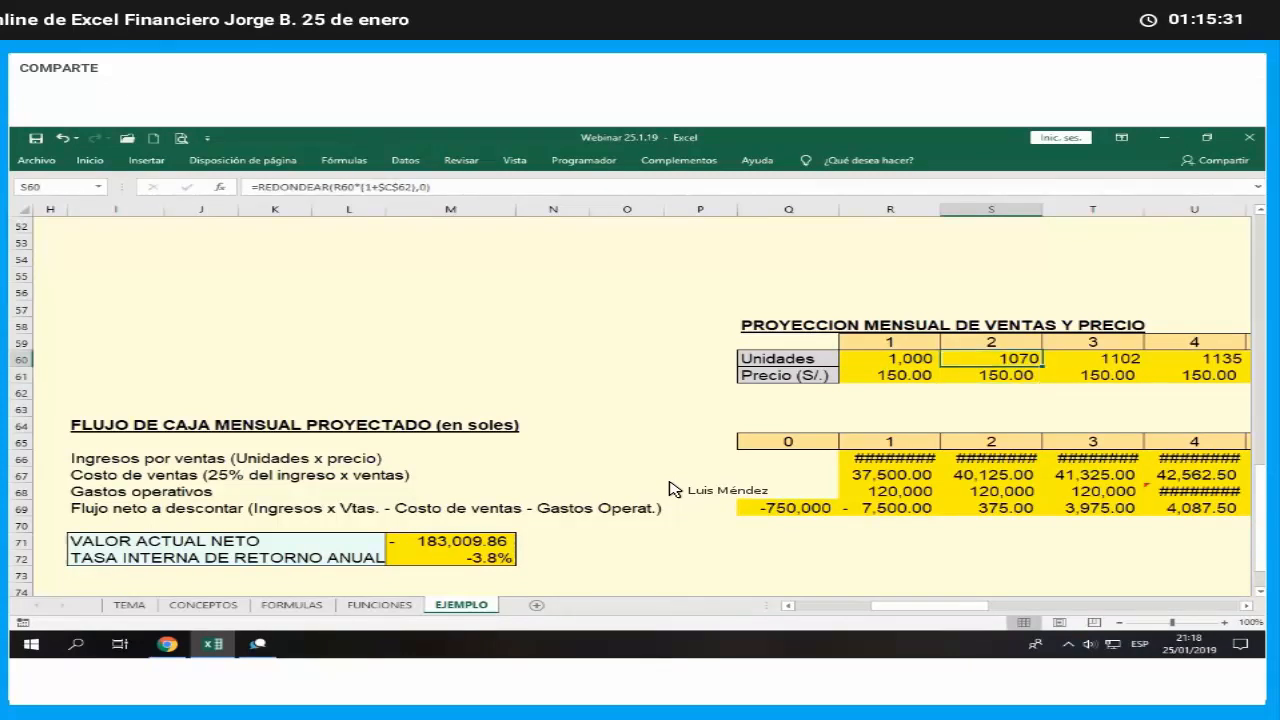
# - Fill the S60 units formula across the first year to month 12 in AC60
pyautogui.click(1246, 605)
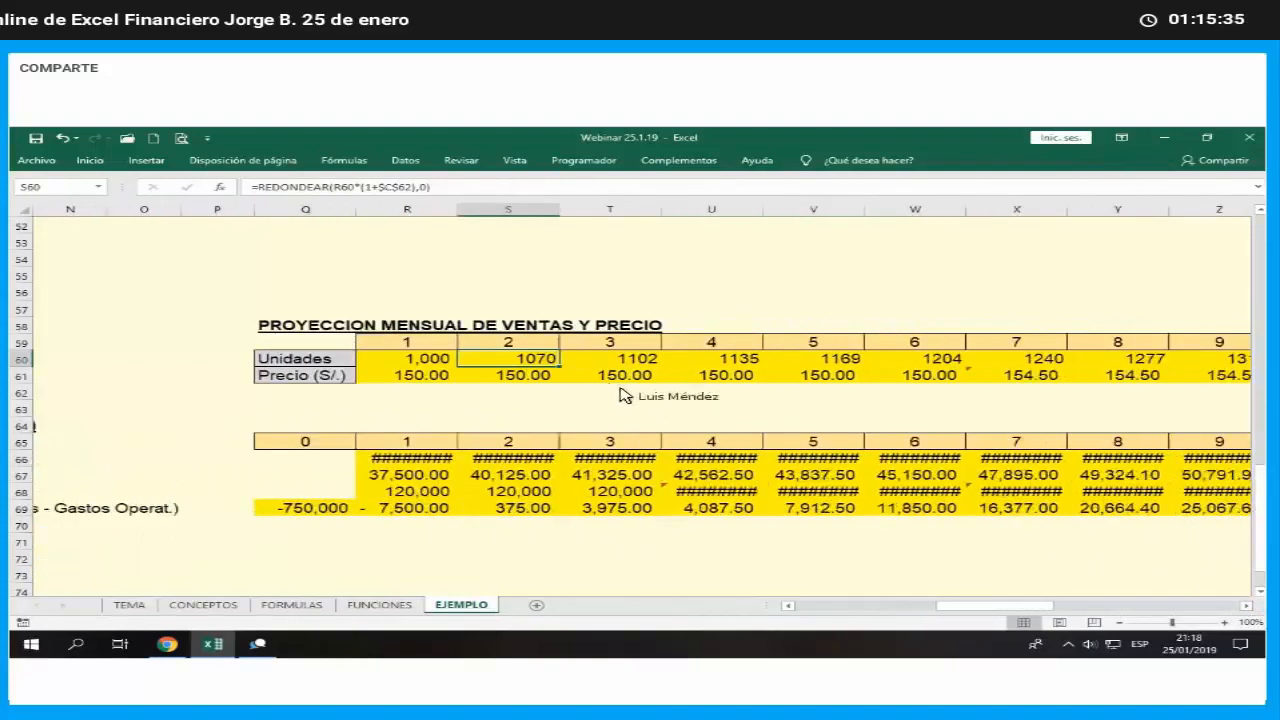
pyautogui.moveTo(561, 367); pyautogui.dragTo(1135, 415)
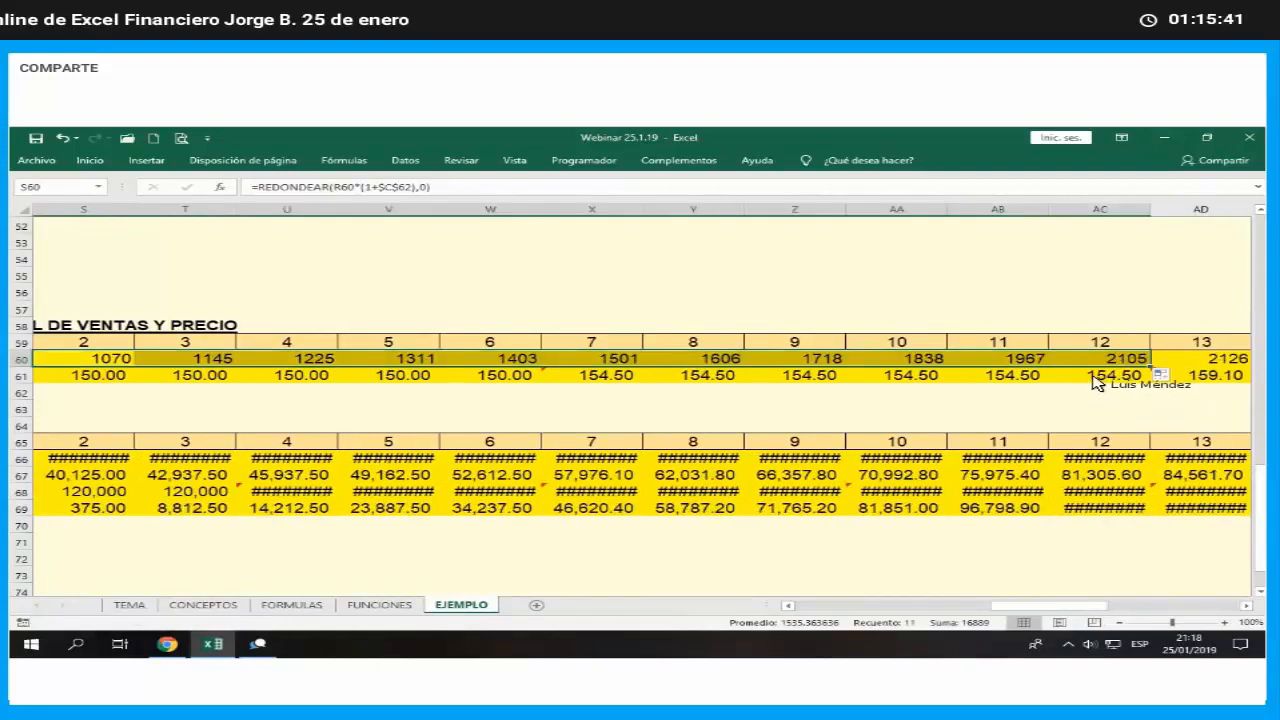
pyautogui.click(1110, 364)
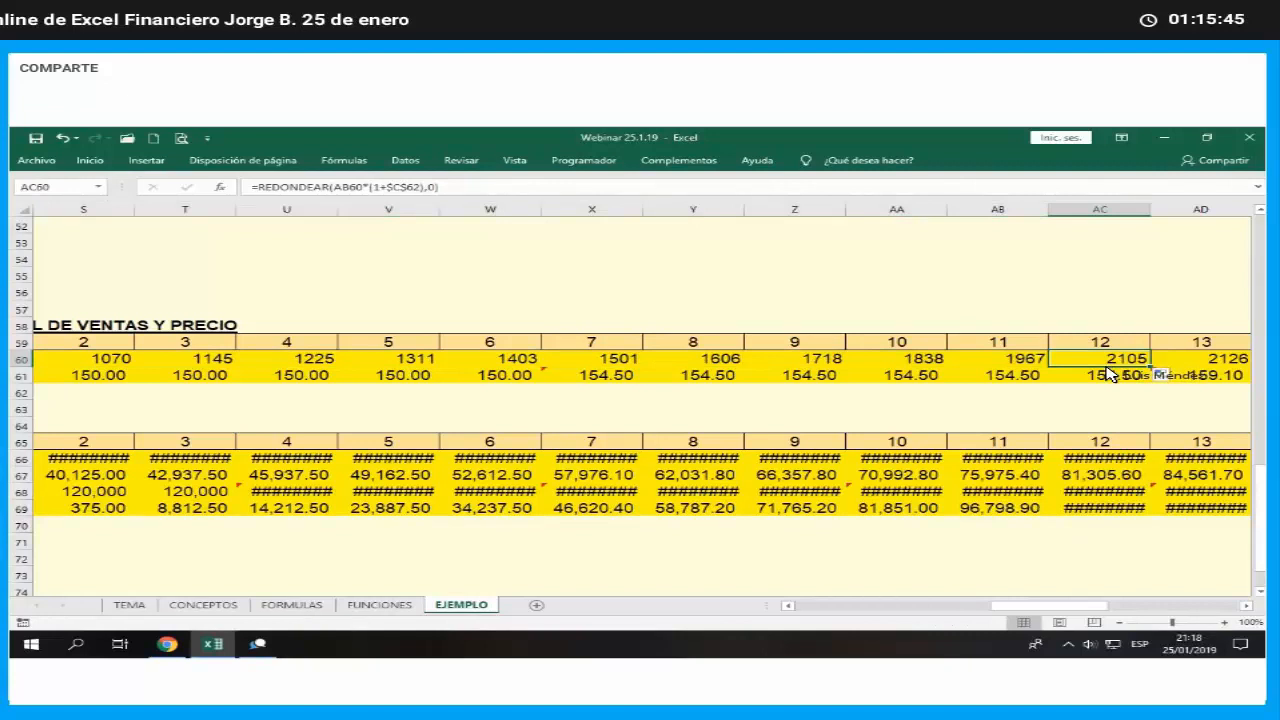
# - Relink the month 13 units formula in AD60 to the optimistic second-year growth rate: =REDONDEAR(AC60*(1+$C$63),0)
pyautogui.press('Right')
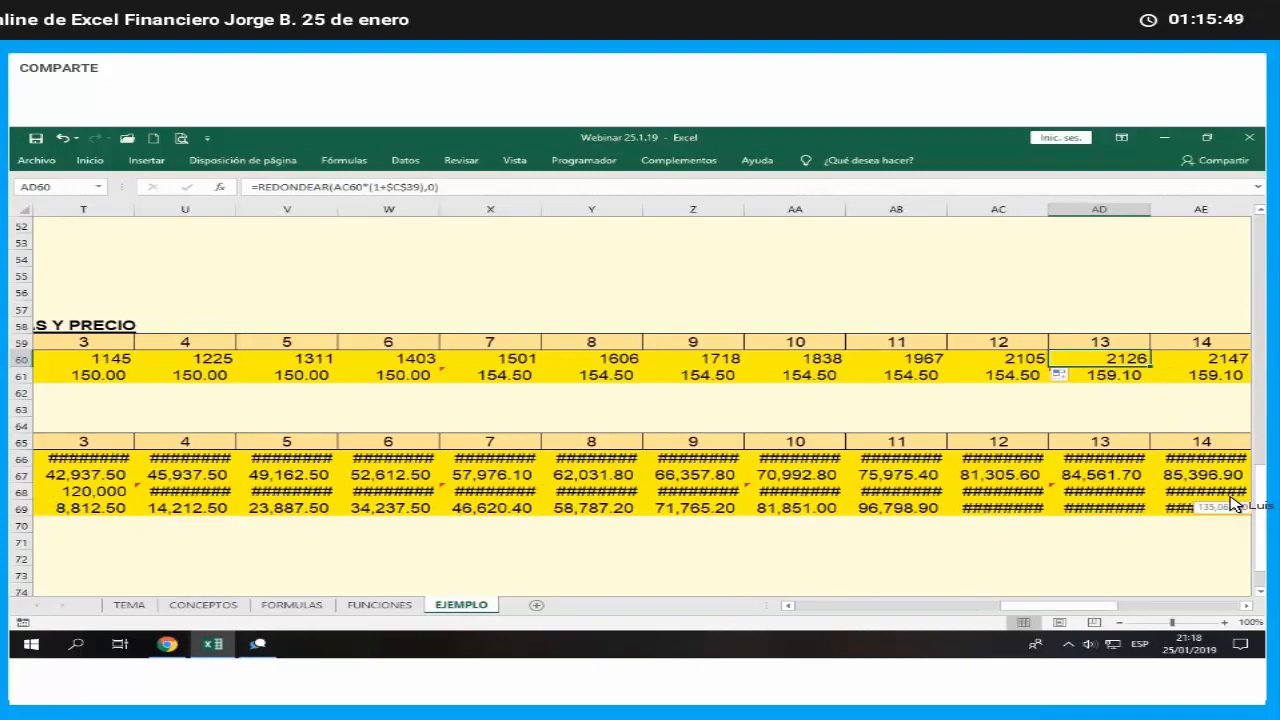
pyautogui.press('F2')
pyautogui.press('Left')
pyautogui.press('Left')
pyautogui.press('Left')
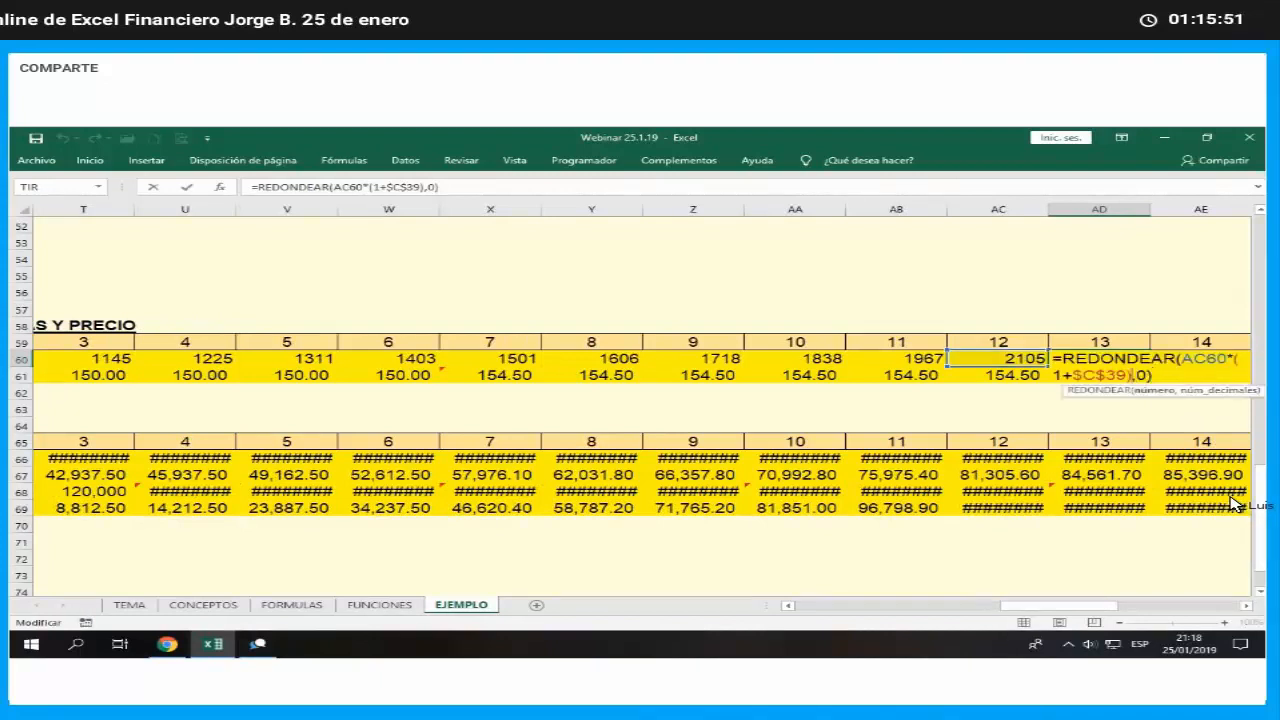
pyautogui.press('BackSpace')
pyautogui.press('BackSpace')
pyautogui.write('63')
pyautogui.press('Return')
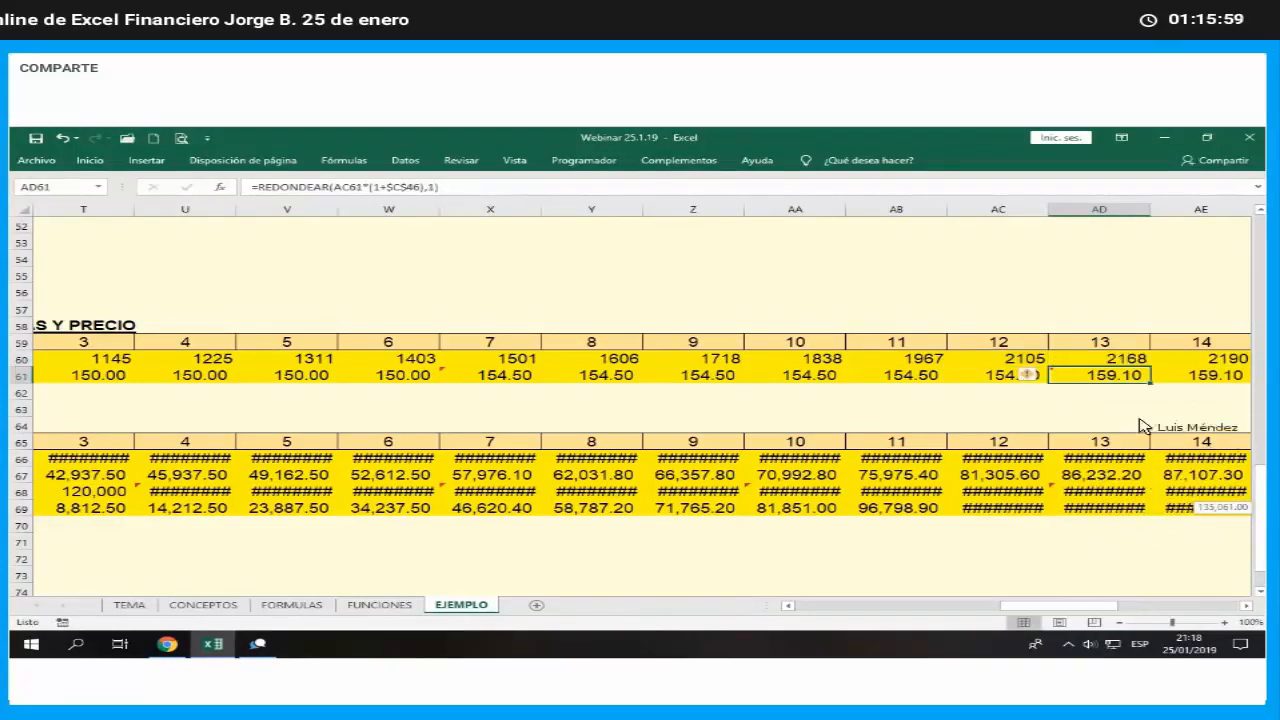
# - Fill the AD60 units formula across the second year to month 24 in AO60, and deselect the range
pyautogui.click(1145, 362)
pyautogui.moveTo(1153, 370)
pyautogui.mouseDown()
pyautogui.moveTo(1266, 373)
pyautogui.moveTo(1163, 376)
pyautogui.mouseUp()
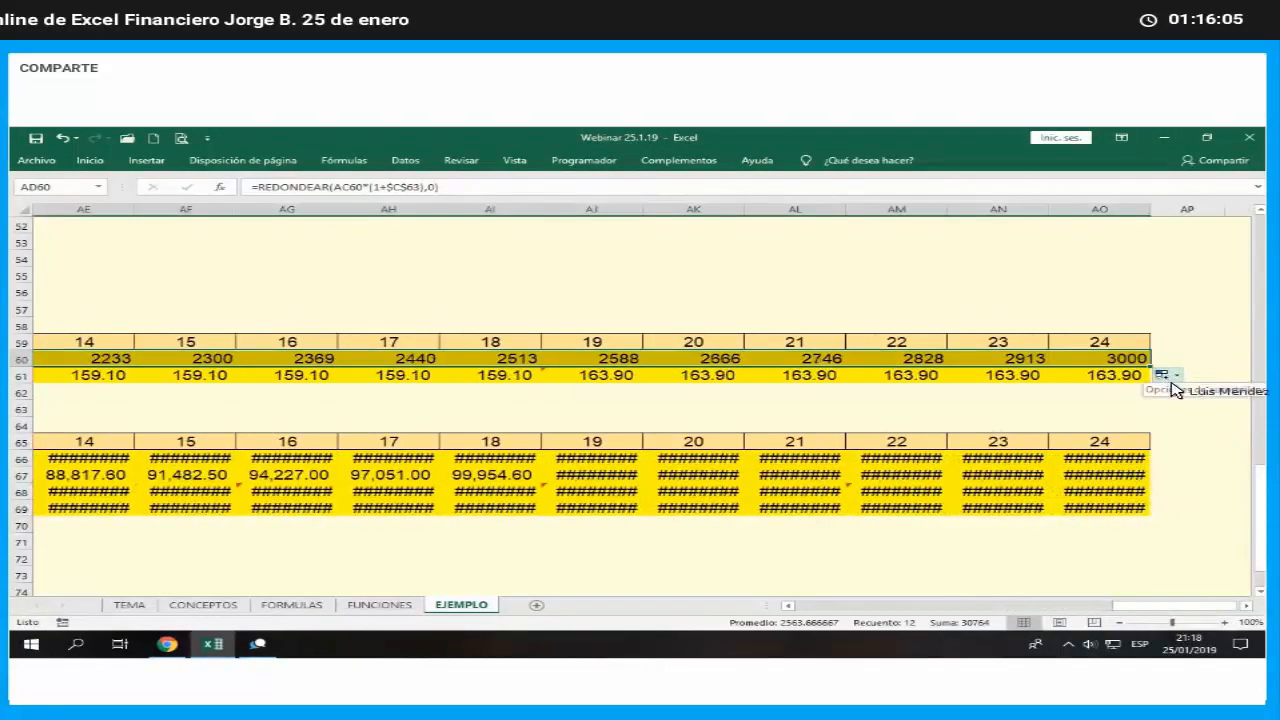
pyautogui.click(1174, 412)
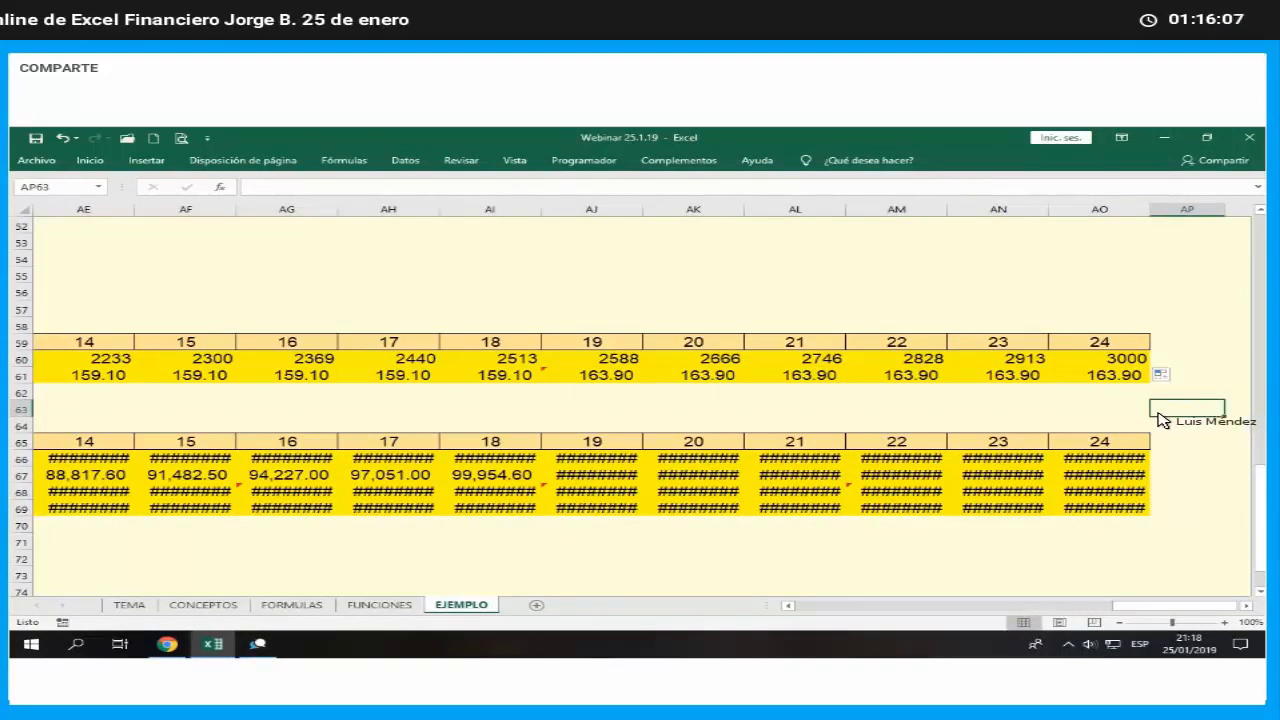
# - Return to the optimistic assumptions and check the half-yearly price increase in C70
pyautogui.press('Left')
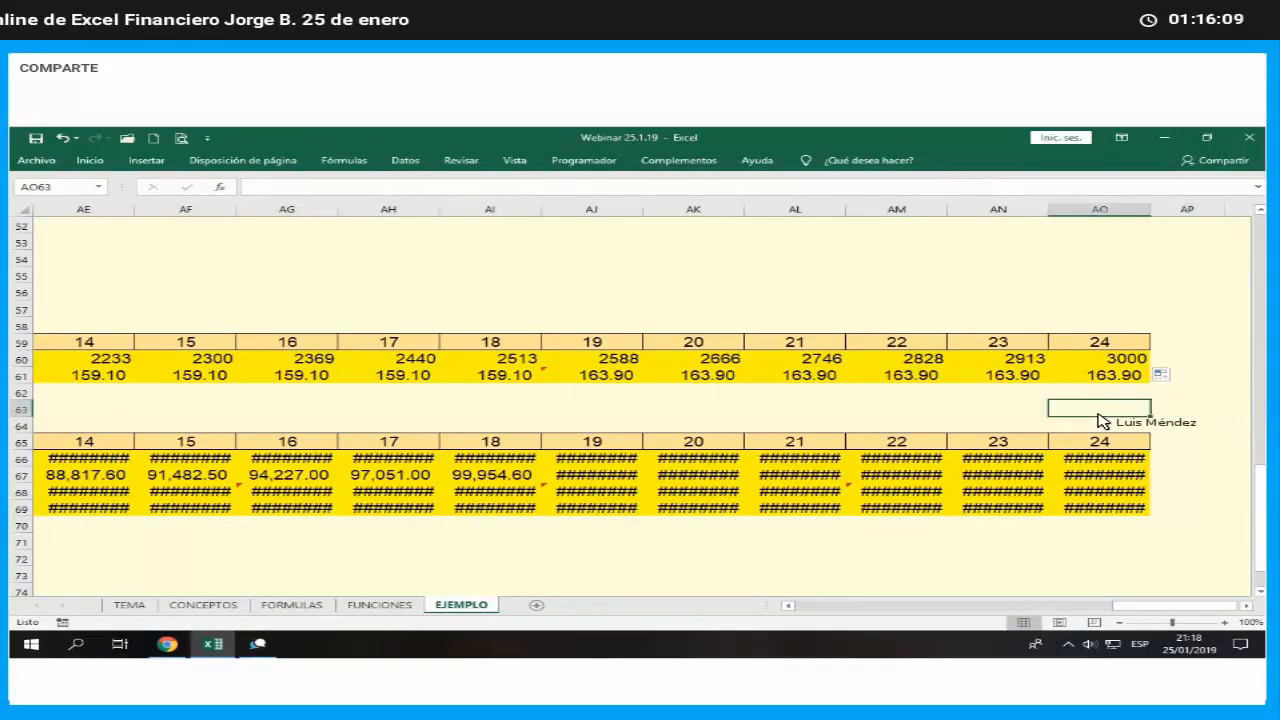
pyautogui.press('Left')
pyautogui.press('Left')
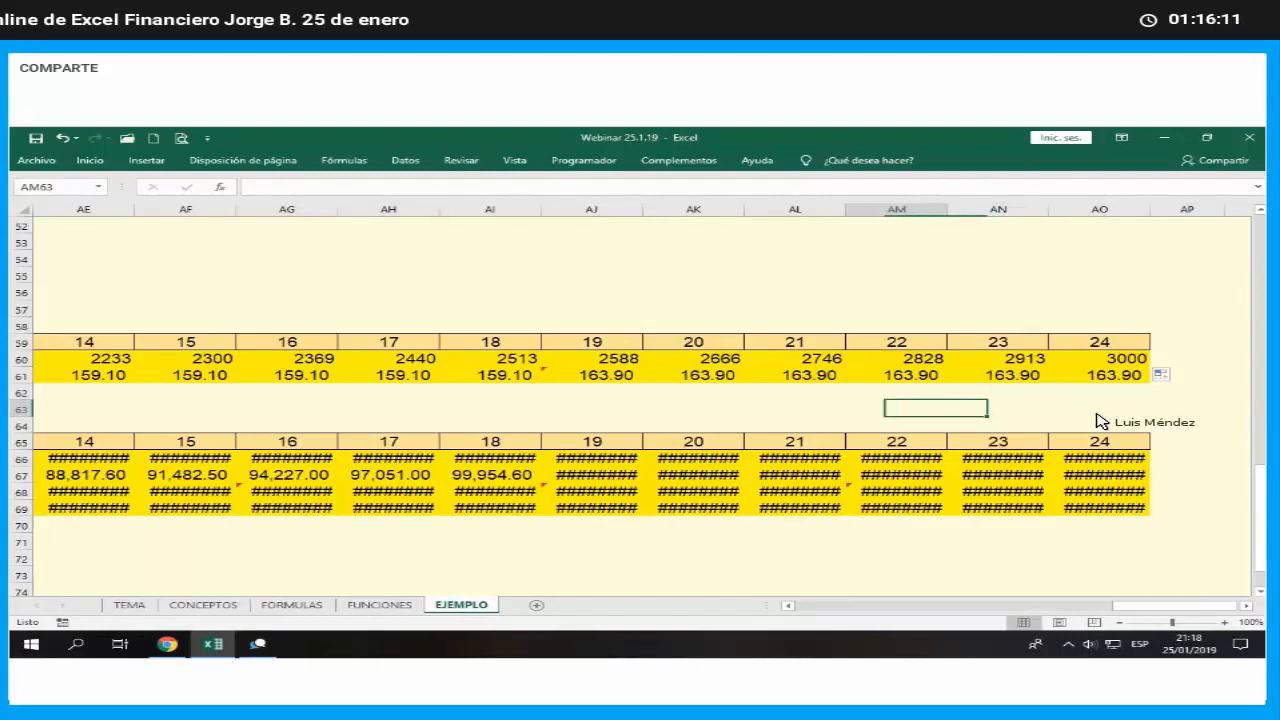
pyautogui.press('Left')
pyautogui.press('Left')
pyautogui.press('Left')
pyautogui.press('Left')
pyautogui.press('Left')
pyautogui.press('Left')
pyautogui.press('Left')
pyautogui.press('Left')
pyautogui.press('Left')
pyautogui.press('Left')
pyautogui.press('Left')
pyautogui.press('Left')
pyautogui.press('Left')
pyautogui.press('Left')
pyautogui.press('Left')
pyautogui.press('Left')
pyautogui.press('Left')
pyautogui.press('Left')
pyautogui.press('Left')
pyautogui.press('Left')
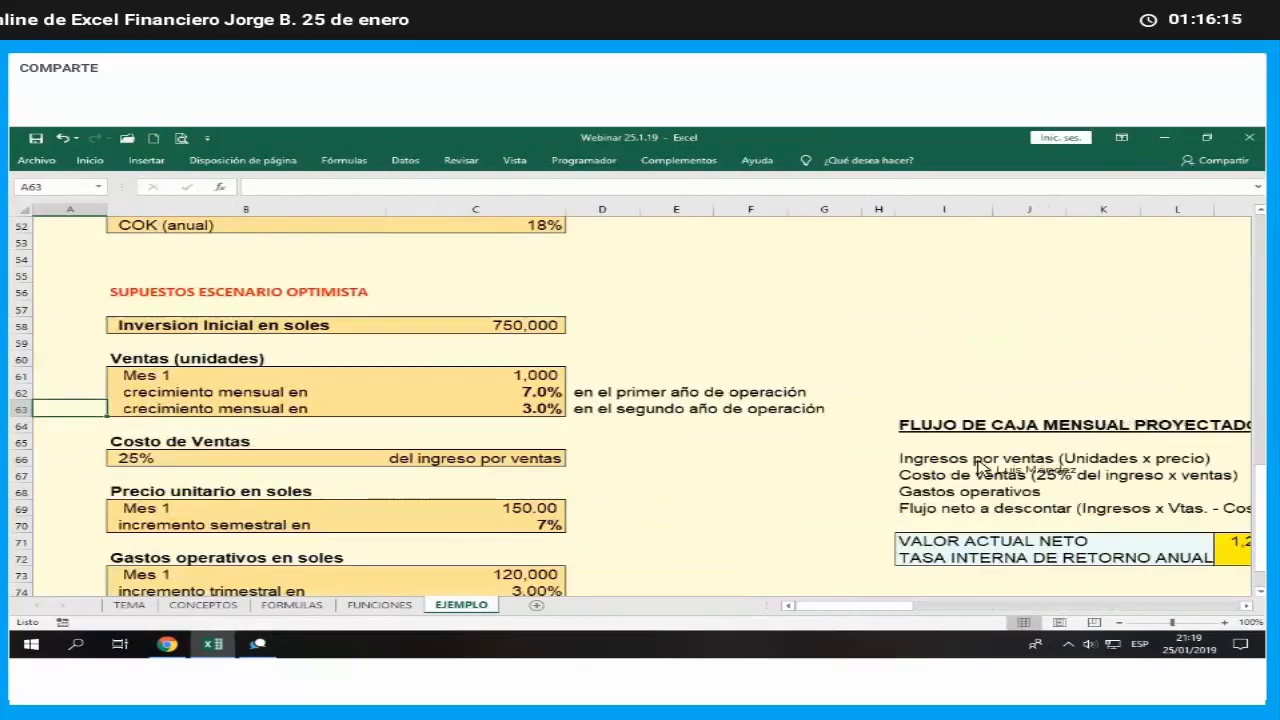
pyautogui.click(564, 527)
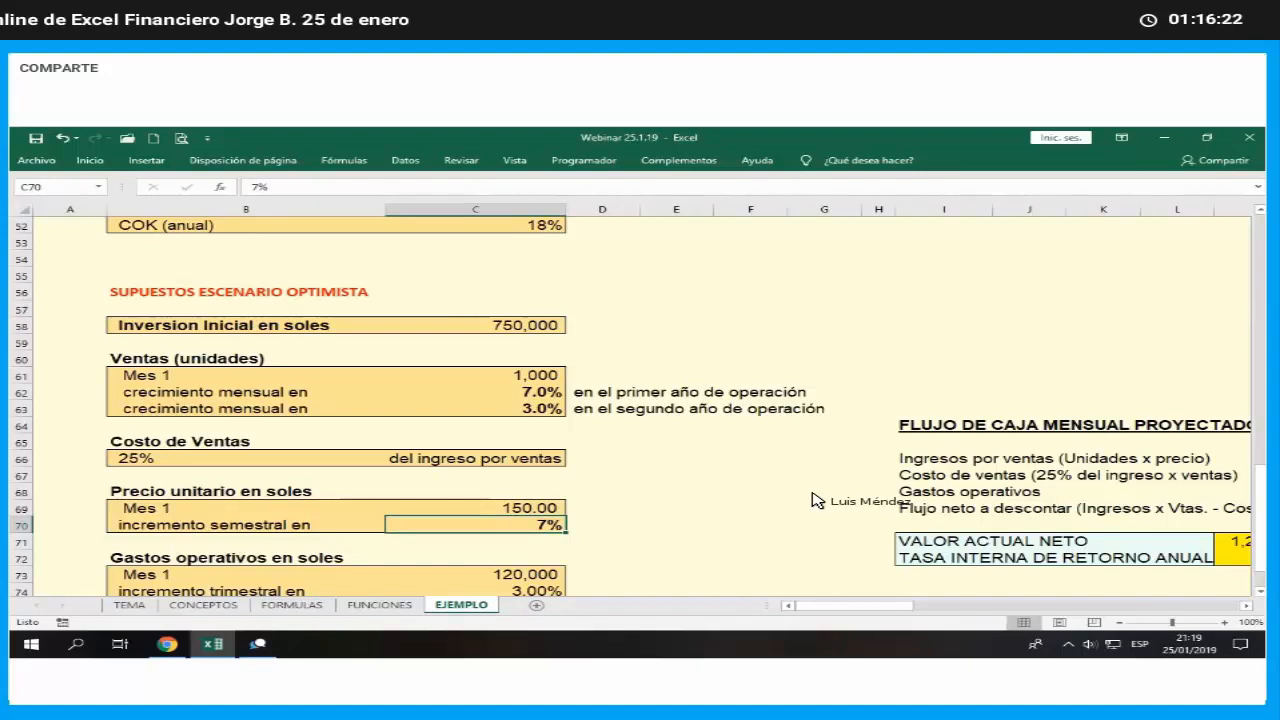
# - Relink the month 7 price formula in X61 to the optimistic half-yearly price increase: =REDONDEAR(W61*(1+$C$70),1)
pyautogui.press('Right')
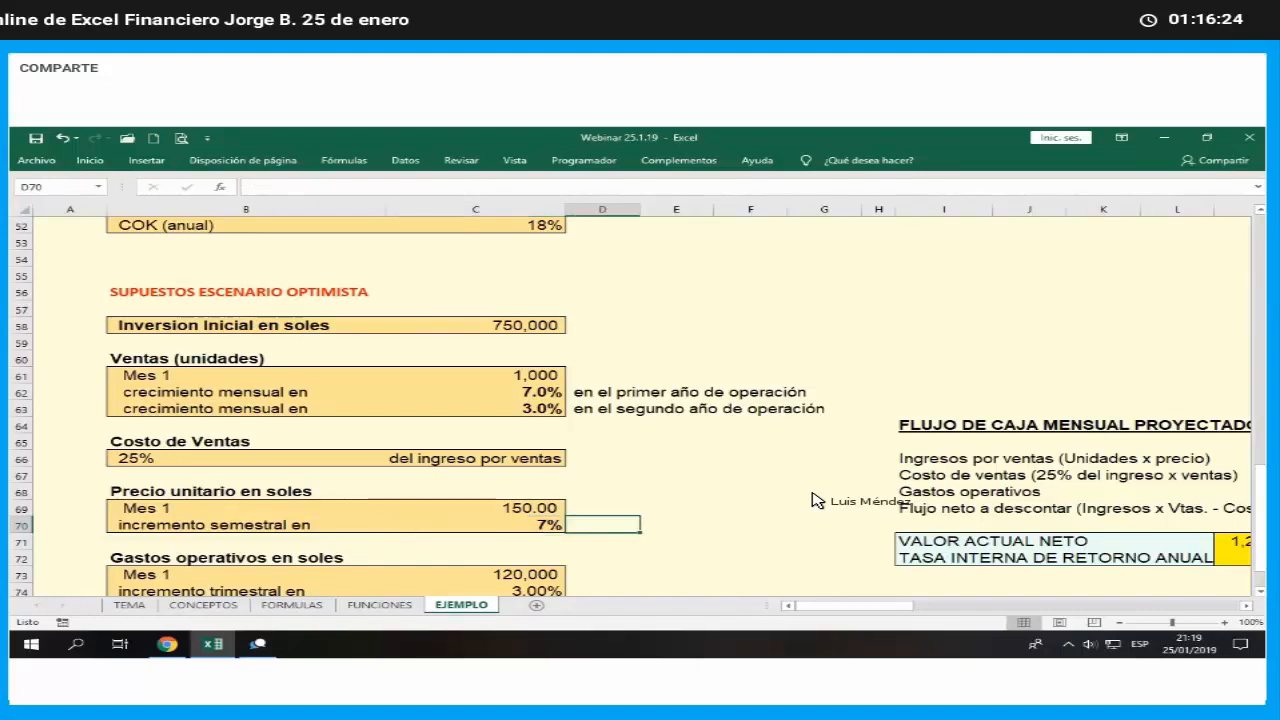
pyautogui.press('Right')
pyautogui.press('Right')
pyautogui.press('Right')
pyautogui.press('Right')
pyautogui.press('Right')
pyautogui.press('Right')
pyautogui.press('Right')
pyautogui.press('Right')
pyautogui.press('Right')
pyautogui.press('Right')
pyautogui.press('Right')
pyautogui.press('Right')
pyautogui.press('Right')
pyautogui.press('Right')
pyautogui.press('Right')
pyautogui.press('Right')
pyautogui.press('Right')
pyautogui.press('Right')
pyautogui.press('Up')
pyautogui.press('Up')
pyautogui.press('Up')
pyautogui.press('Up')
pyautogui.press('Up')
pyautogui.press('Up')
pyautogui.press('Up')
pyautogui.press('Up')
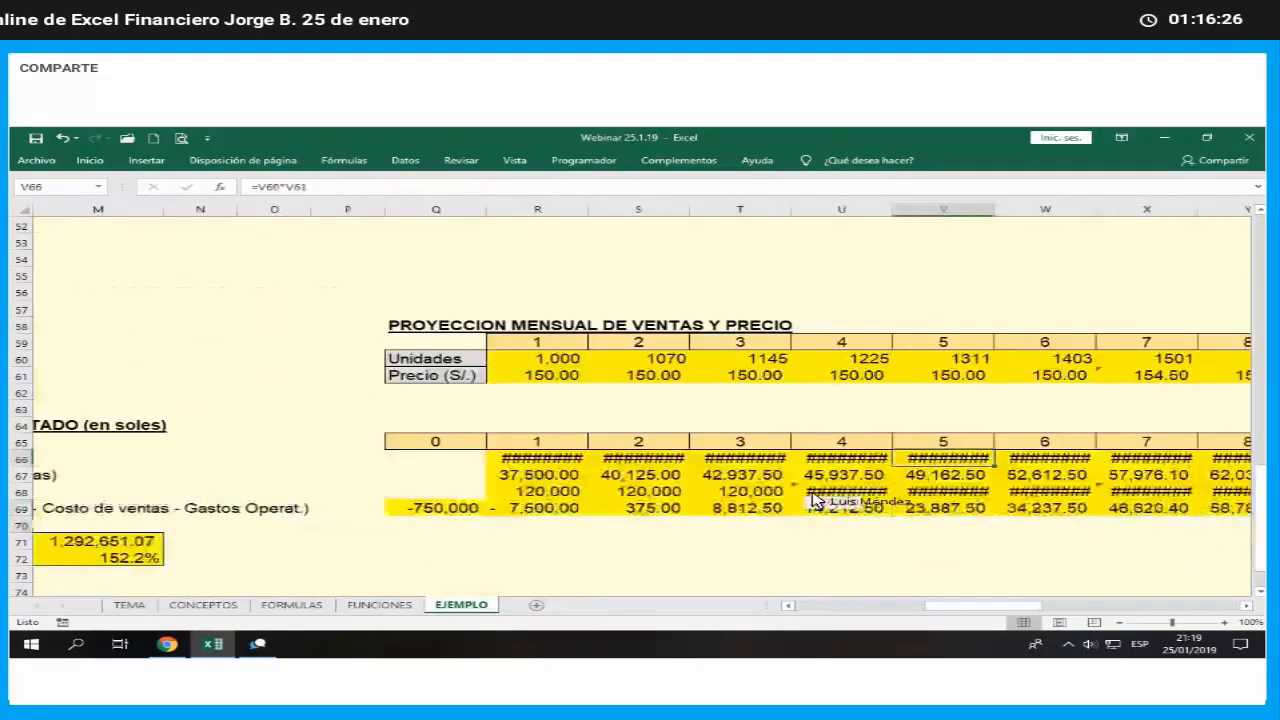
pyautogui.press('Up')
pyautogui.press('Right')
pyautogui.press('Right')
pyautogui.press('Right')
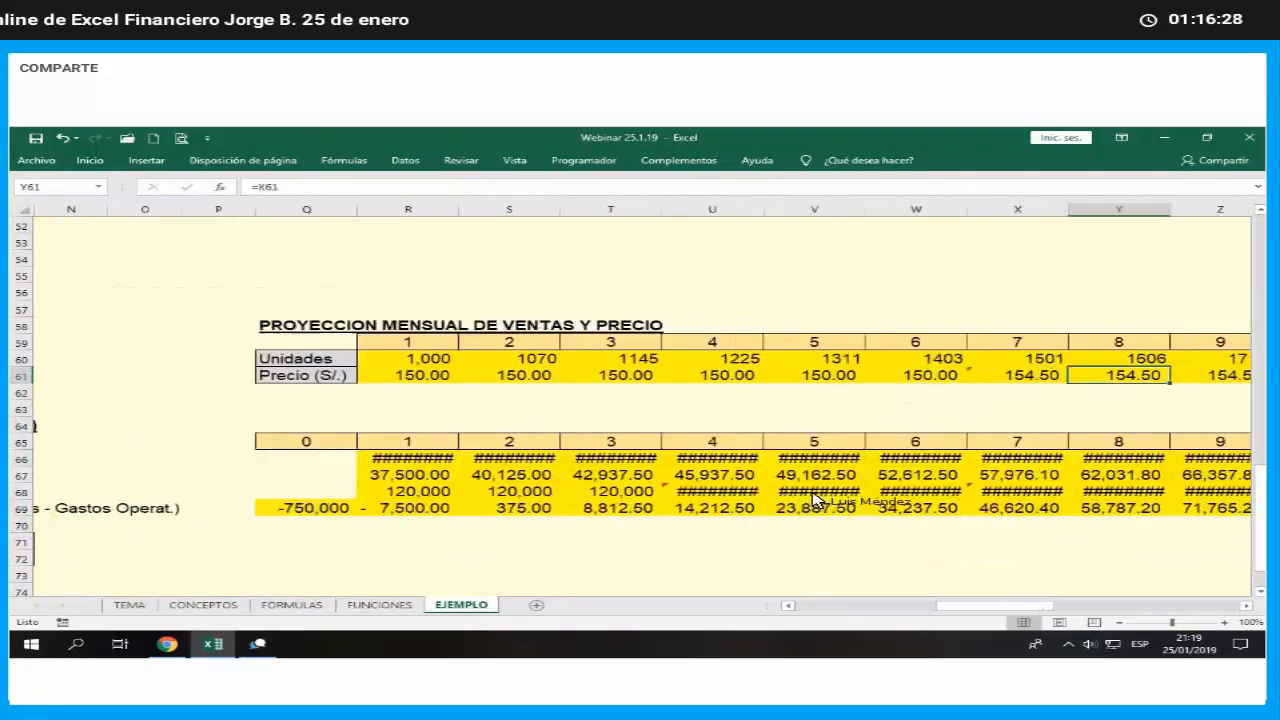
pyautogui.press('Left')
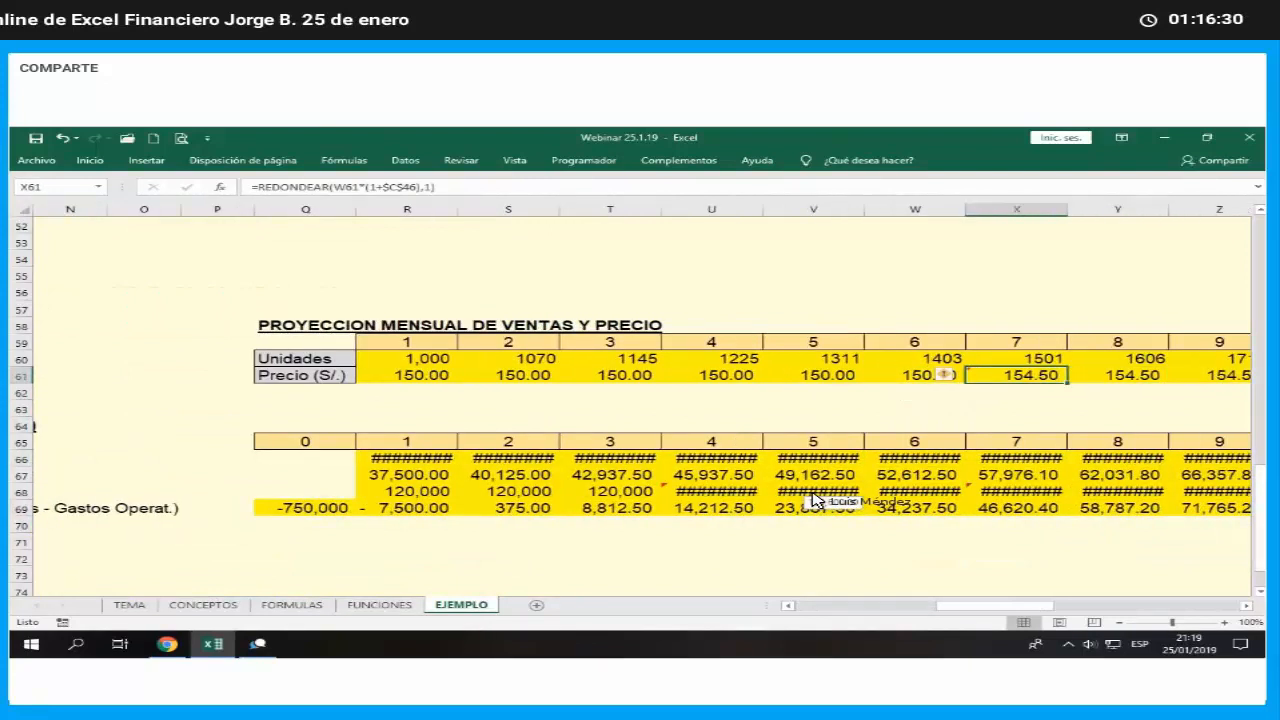
pyautogui.press('F2')
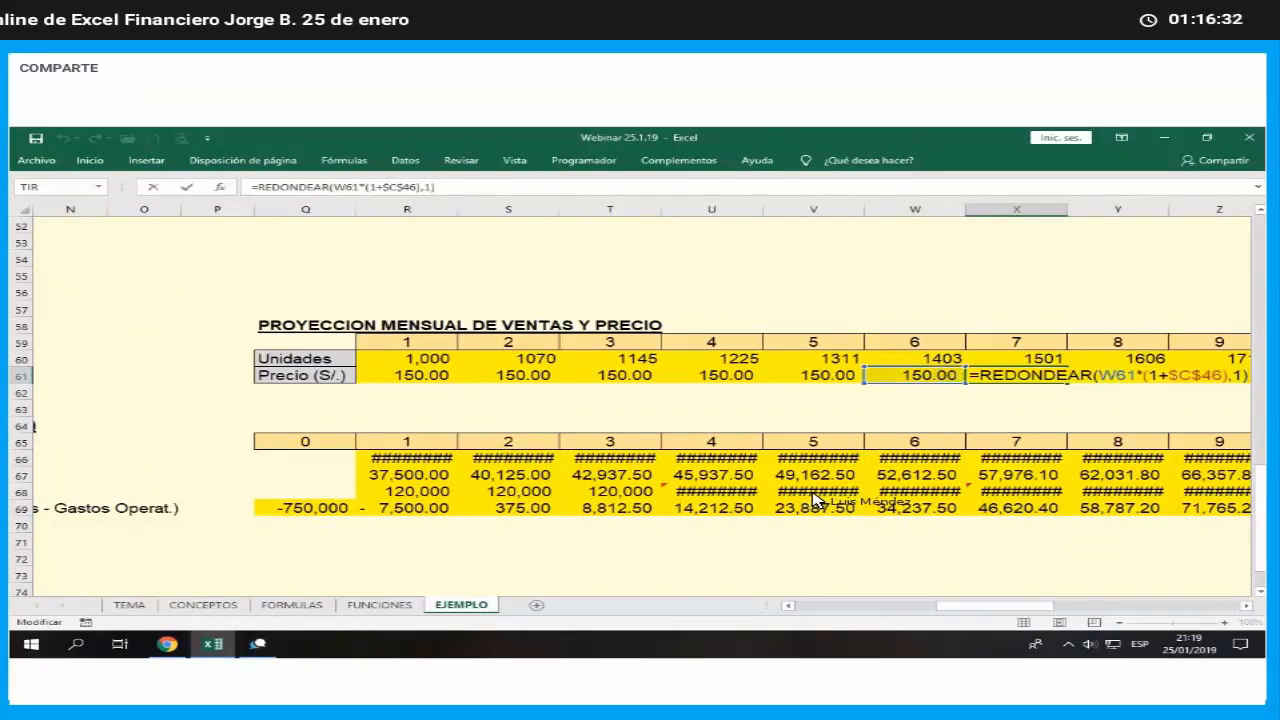
pyautogui.press('Left')
pyautogui.press('Left')
pyautogui.press('Left')
pyautogui.press('Left')
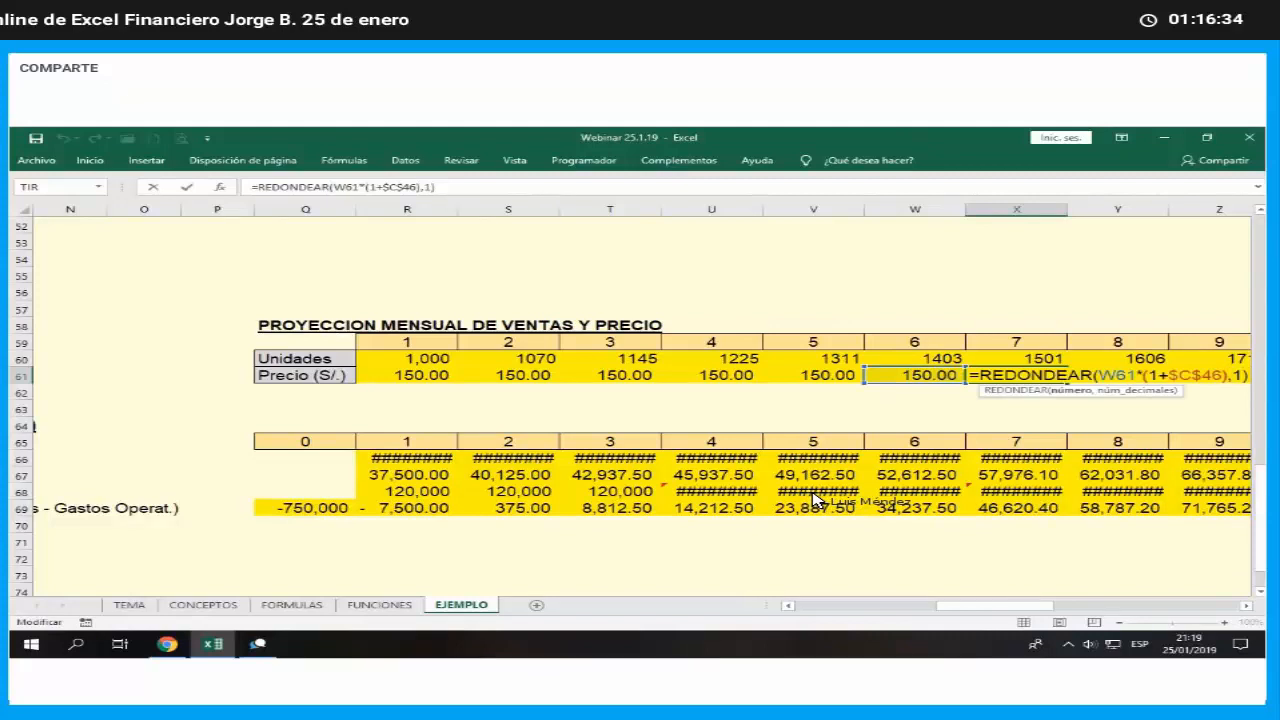
pyautogui.press('BackSpace')
pyautogui.press('BackSpace')
pyautogui.write('70')
pyautogui.press('Return')
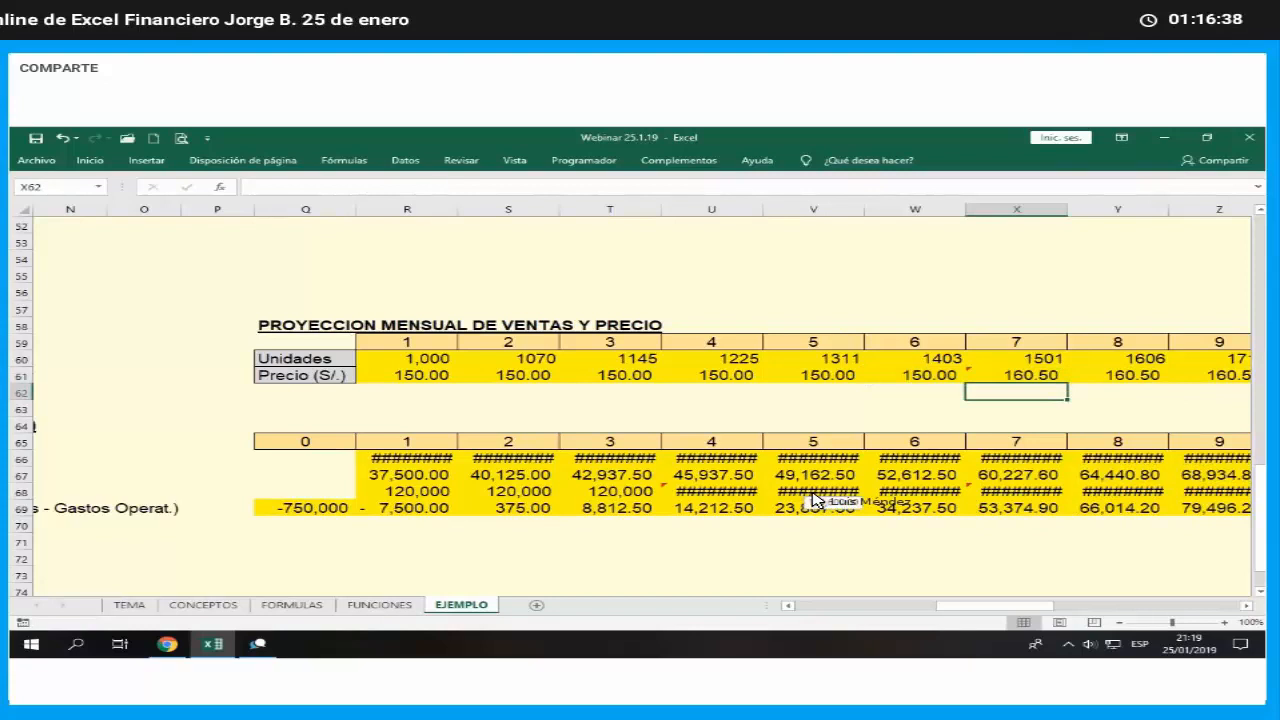
# - Repeat the six-month price pattern in X61:AC61 across the remaining months to AO61
pyautogui.press('Right')
pyautogui.press('Right')
pyautogui.press('Right')
pyautogui.press('Right')
pyautogui.press('Right')
pyautogui.press('Right')
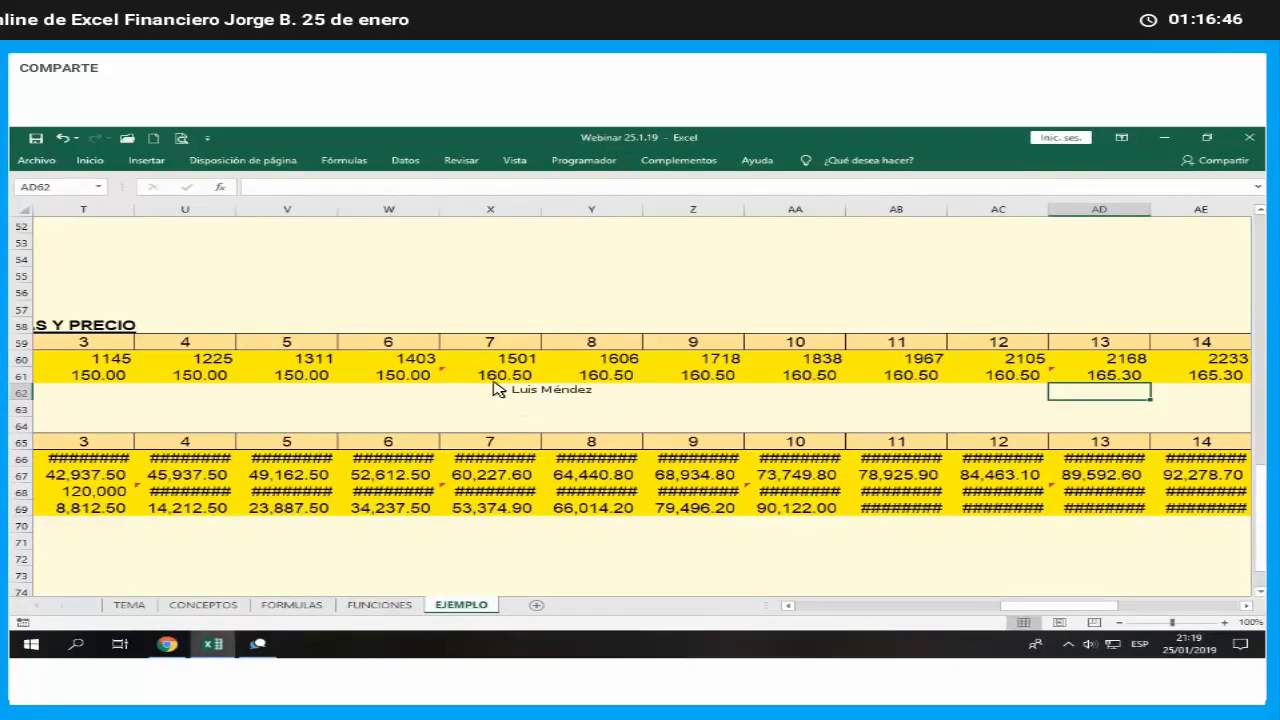
pyautogui.moveTo(505, 390); pyautogui.dragTo(972, 377)
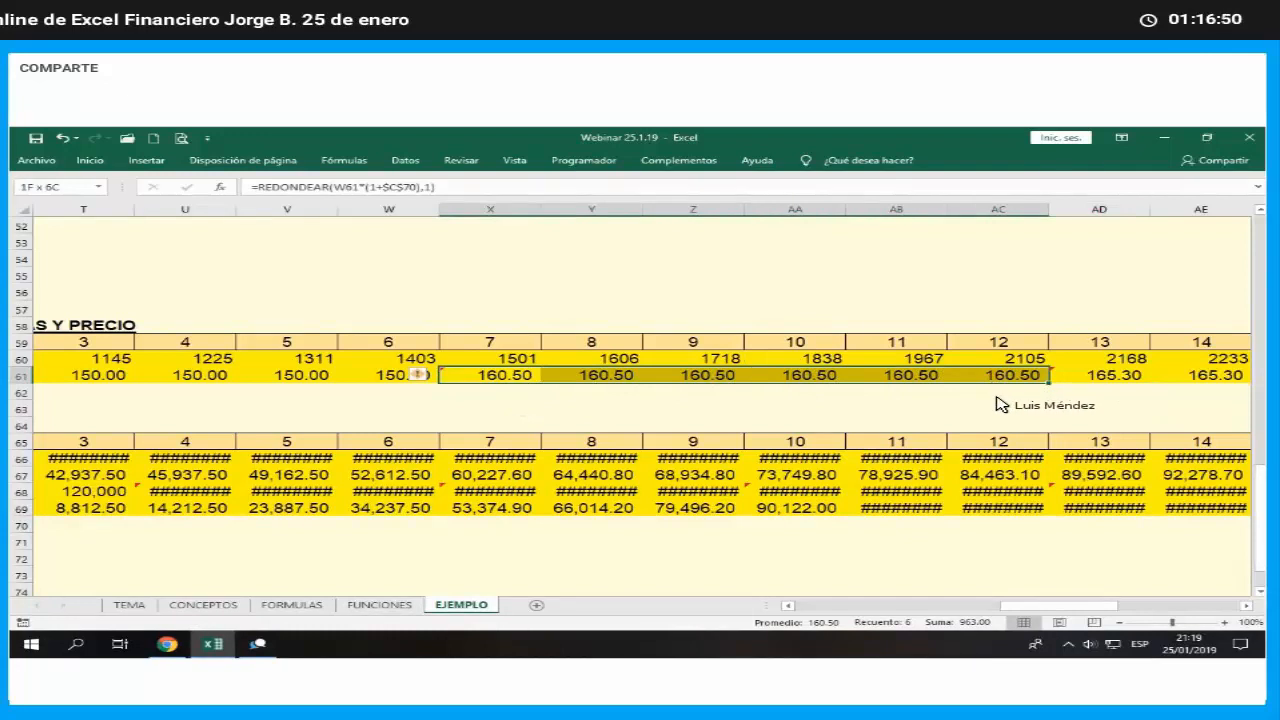
pyautogui.moveTo(1049, 383); pyautogui.dragTo(1170, 410)
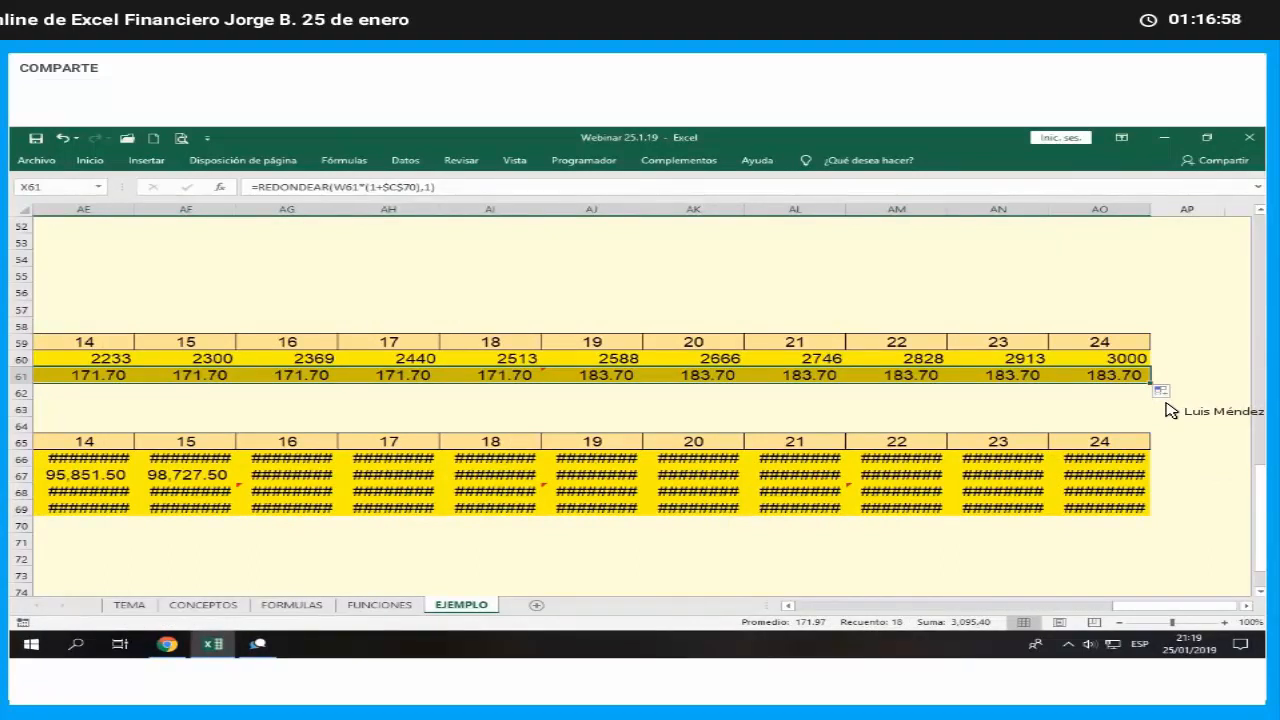
pyautogui.press('Return')
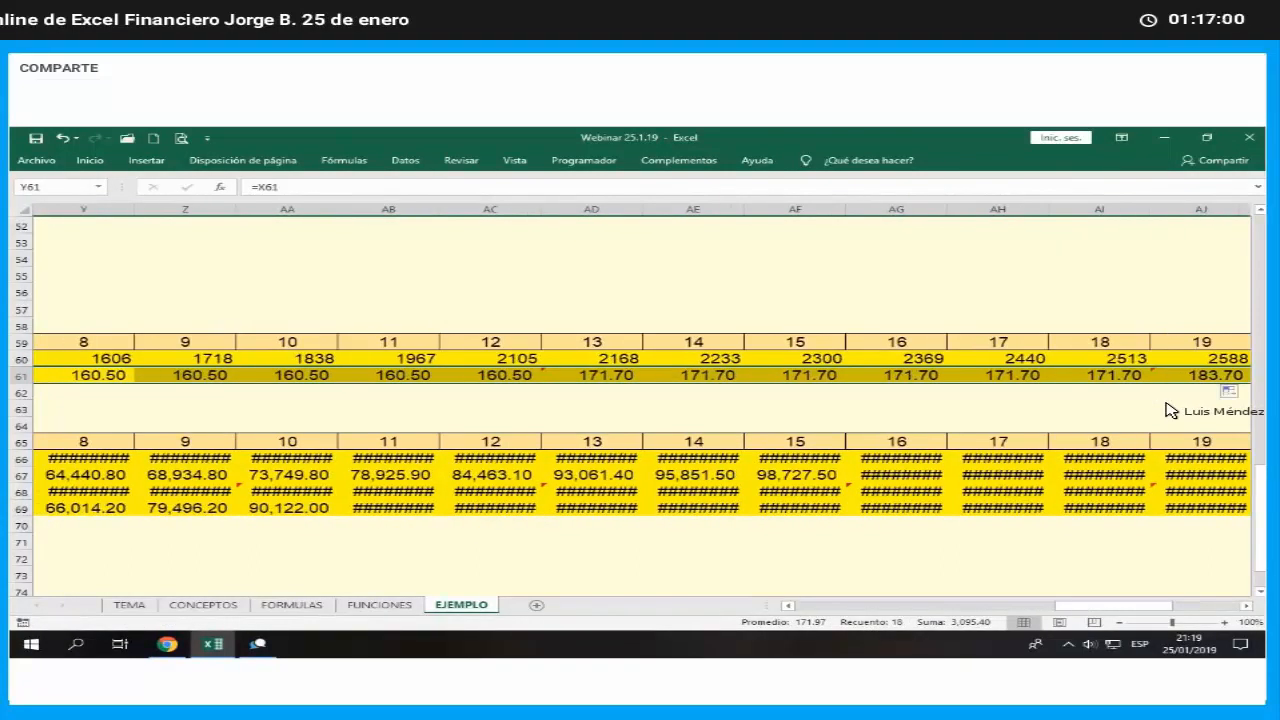
# - Review the optimistic scenario's projected cash flow block with its net present value and annual internal rate of return
pyautogui.press('Left')
pyautogui.press('Left')
pyautogui.press('Left')
pyautogui.press('Left')
pyautogui.press('Left')
pyautogui.press('Left')
pyautogui.press('Left')
pyautogui.press('Left')
pyautogui.press('Left')
pyautogui.press('Left')
pyautogui.press('Left')
pyautogui.press('Left')
pyautogui.press('Left')
pyautogui.press('Left')
pyautogui.press('Left')
pyautogui.press('Left')
pyautogui.press('Left')
pyautogui.press('Left')
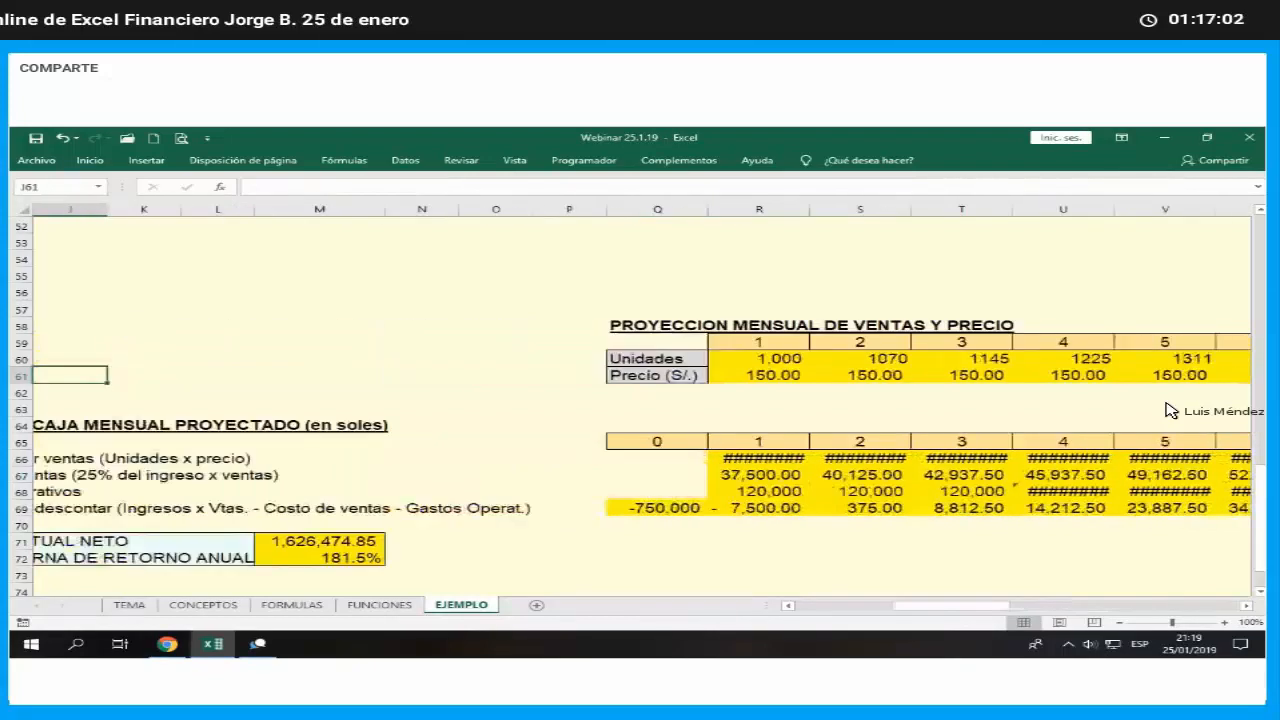
pyautogui.press('Down')
pyautogui.press('Down')
pyautogui.press('Down')
pyautogui.press('Down')
pyautogui.press('Down')
pyautogui.press('Down')
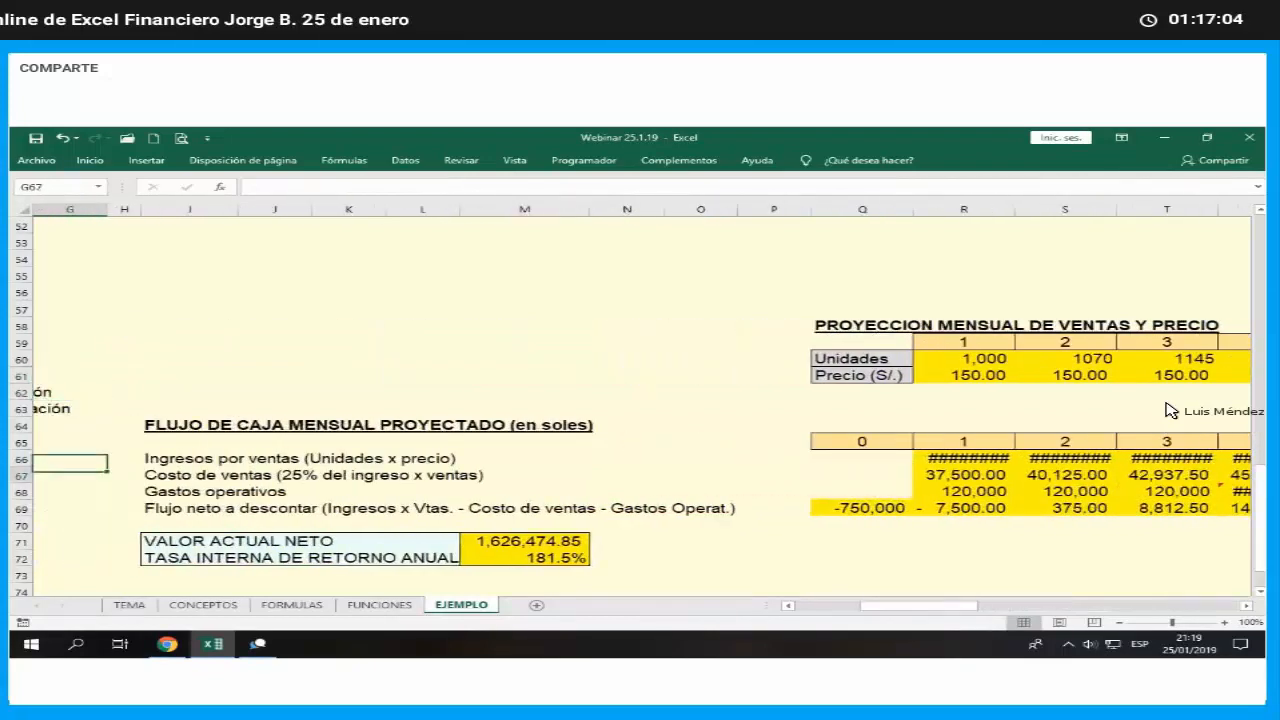
pyautogui.press('Down')
pyautogui.press('Down')
pyautogui.press('Down')
pyautogui.press('Down')
pyautogui.press('Down')
pyautogui.press('Down')
pyautogui.press('Down')
pyautogui.press('Down')
pyautogui.press('Down')
pyautogui.press('Down')
pyautogui.press('Down')
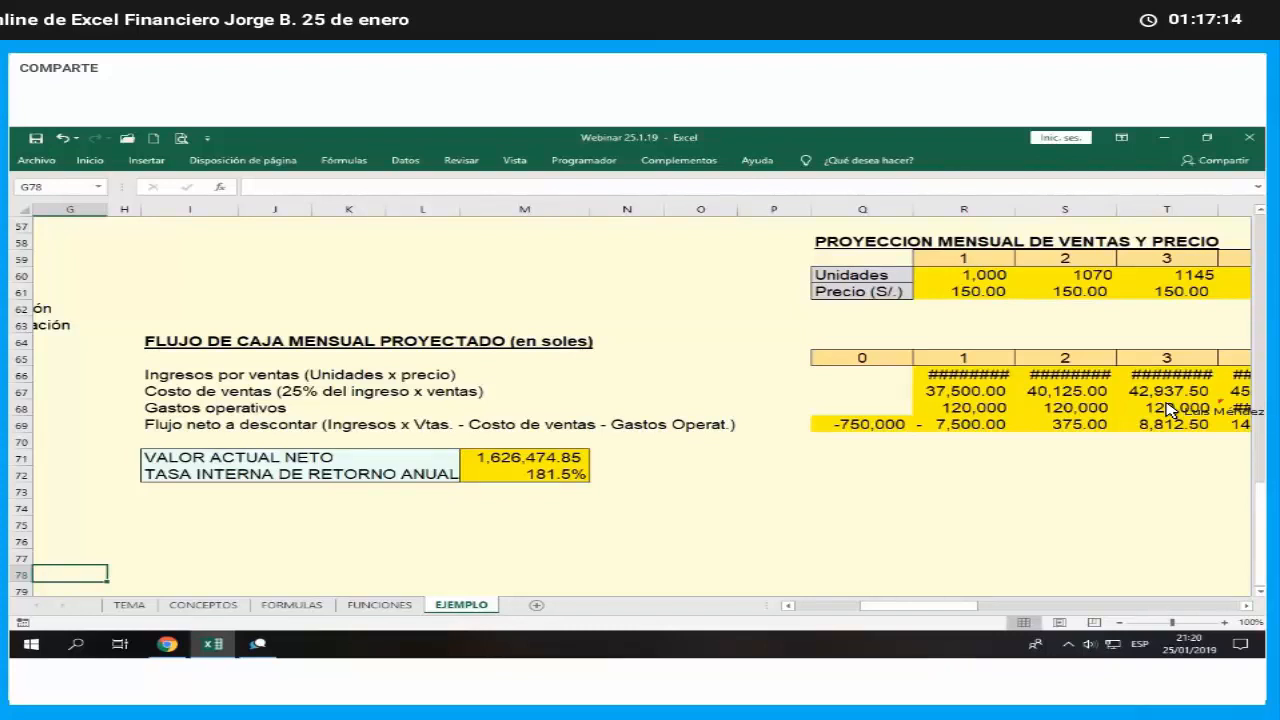
pyautogui.press('Left')
pyautogui.press('Left')
pyautogui.press('Left')
pyautogui.press('Left')
pyautogui.press('Left')
pyautogui.press('Left')
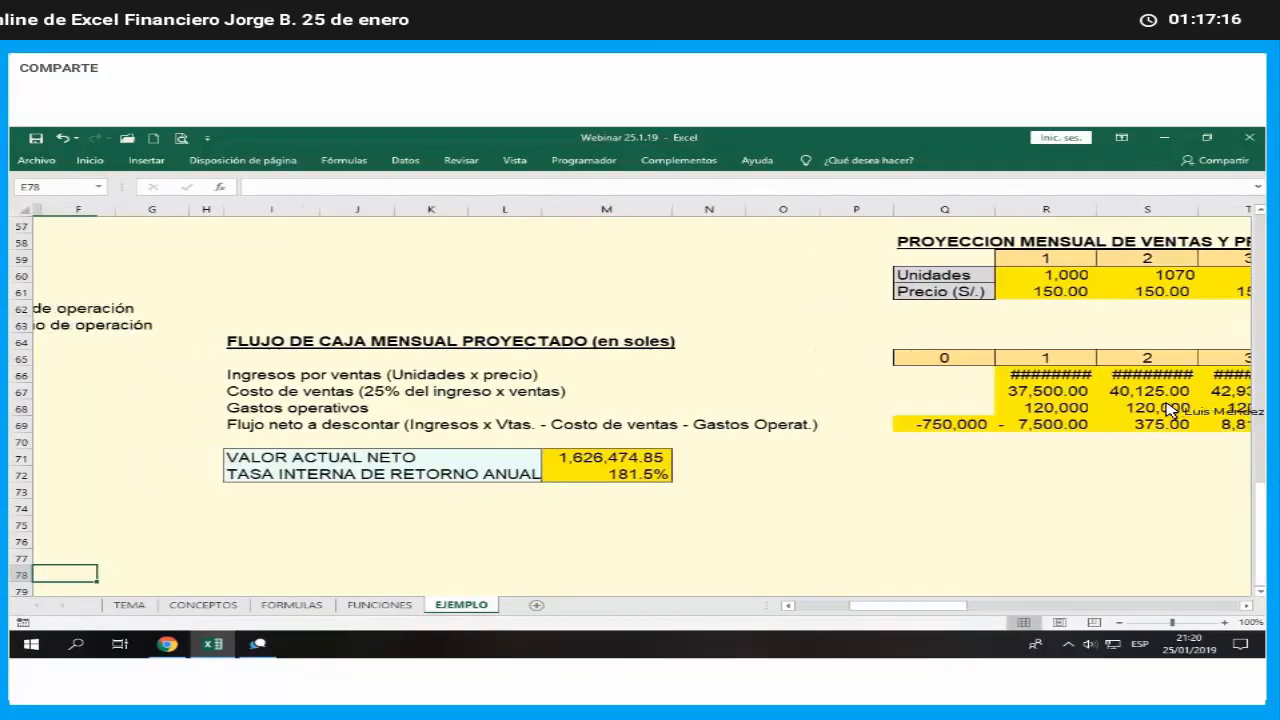
# - Enter the heading RESUMEN in B80, below the optimistic scenario's assumptions
pyautogui.press('Down')
pyautogui.press('Down')
pyautogui.press('Down')
pyautogui.scroll(-2, 1170, 410)
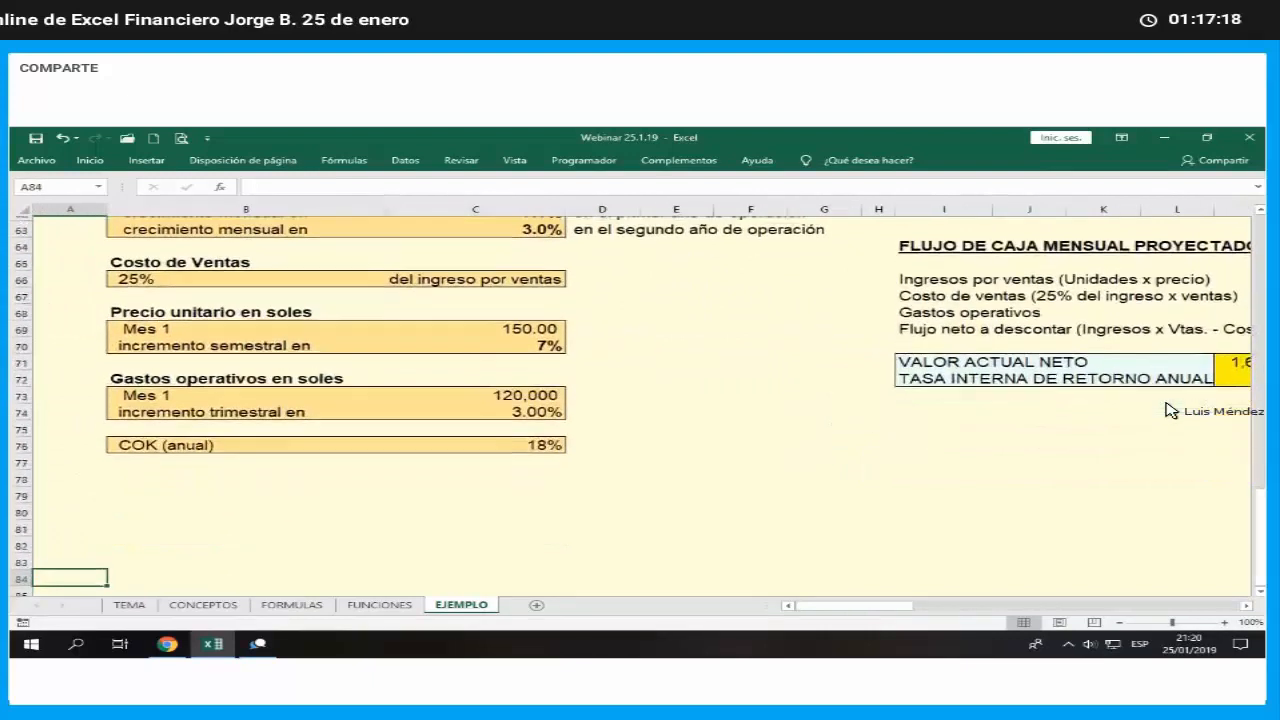
pyautogui.press('Down')
pyautogui.press('Down')
pyautogui.press('Up')
pyautogui.press('Up')
pyautogui.press('Up')
pyautogui.press('Up')
pyautogui.press('Right')
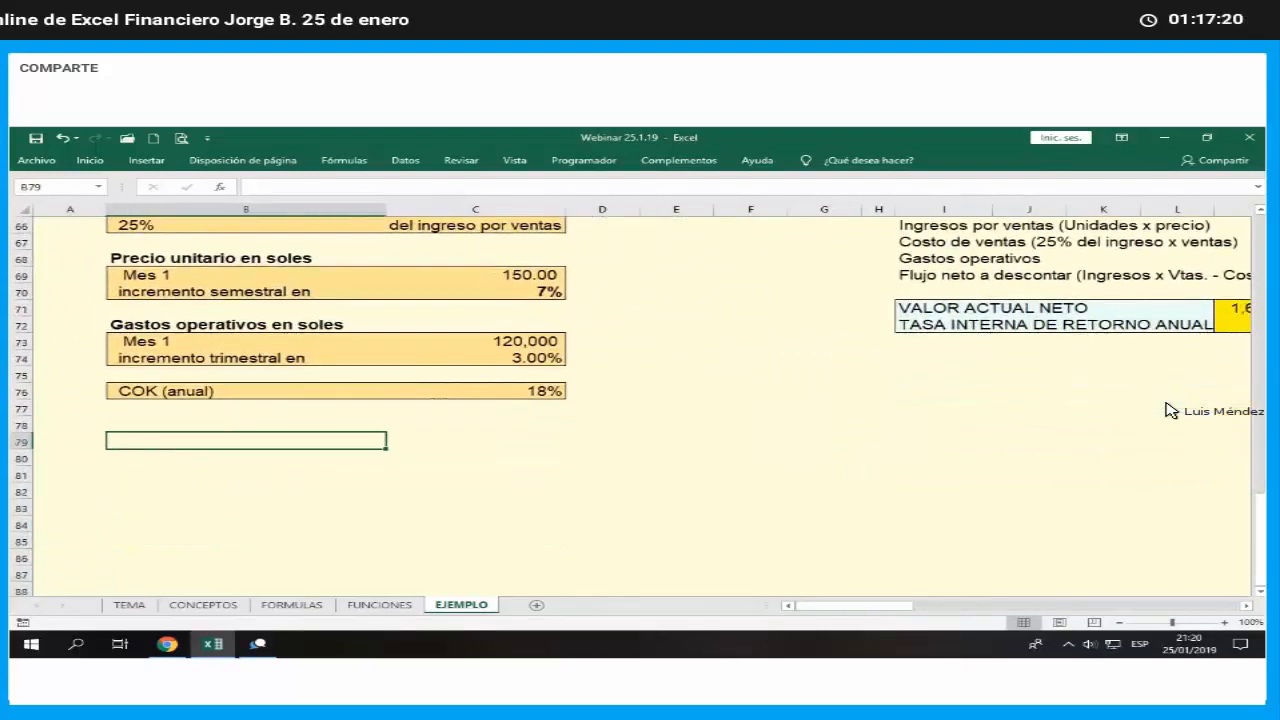
pyautogui.press('Down')
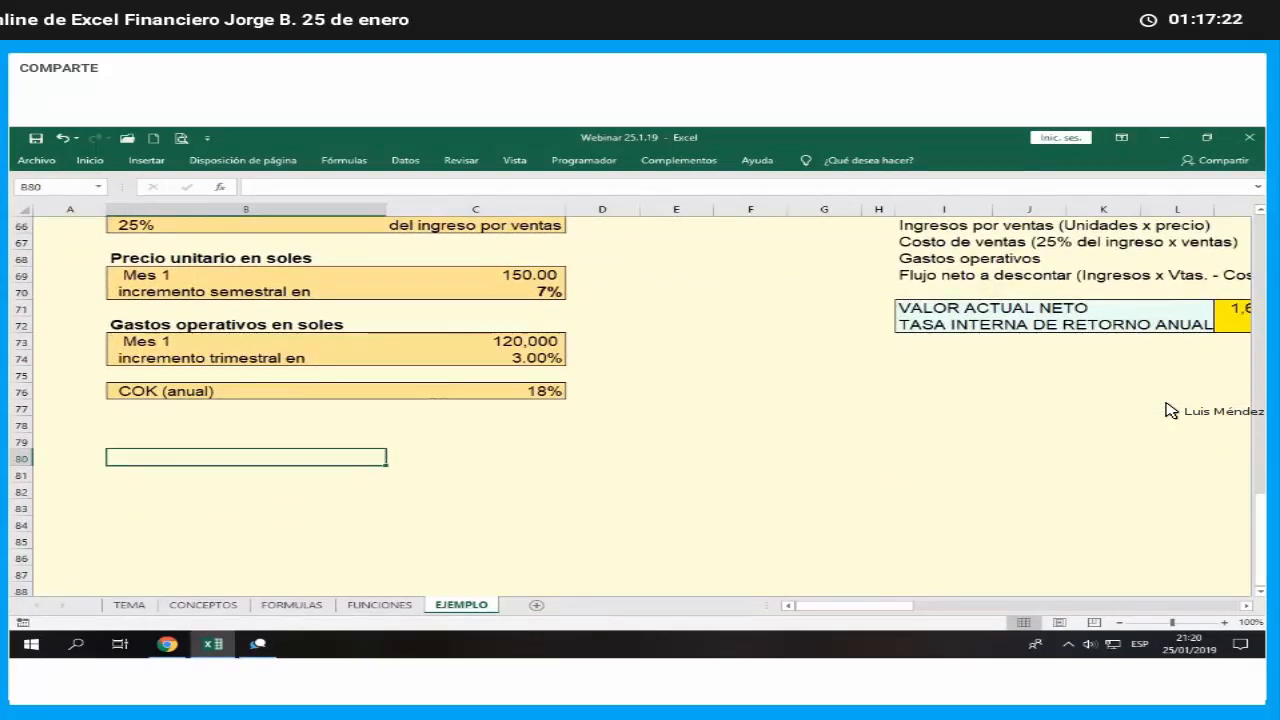
pyautogui.write('RESUME')
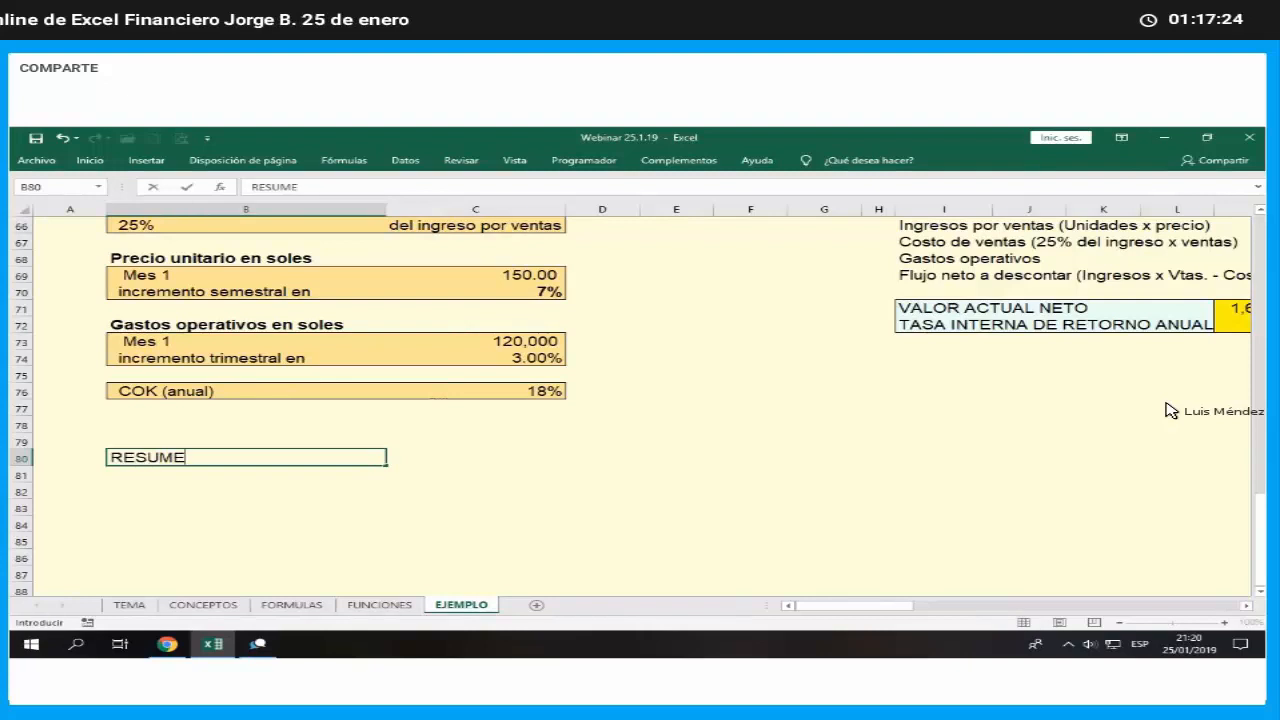
pyautogui.write('N')
pyautogui.press('Tab')
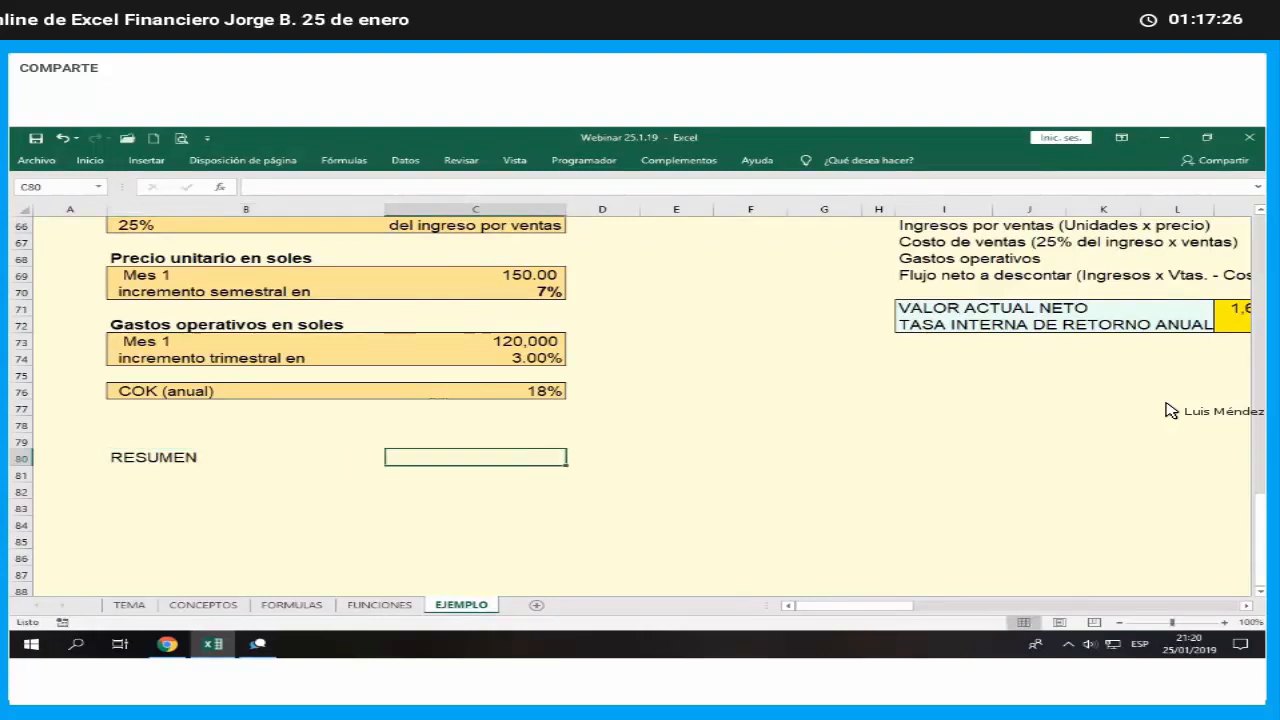
# - Enter the row label VALOR ACTUAL NETO in B82 of the summary
pyautogui.press('Right')
pyautogui.press('Right')
pyautogui.press('Left')
pyautogui.press('Left')
pyautogui.press('Down')
pyautogui.press('Down')
pyautogui.press('Left')
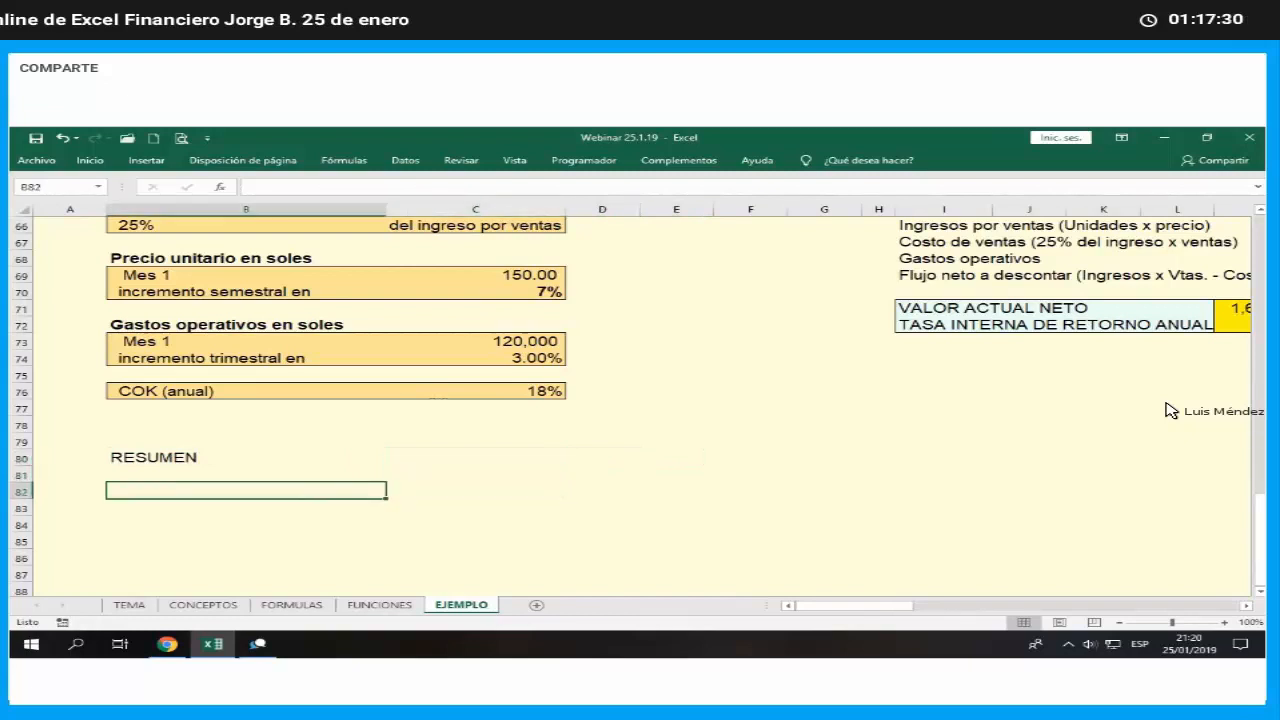
pyautogui.write('VALOR ')
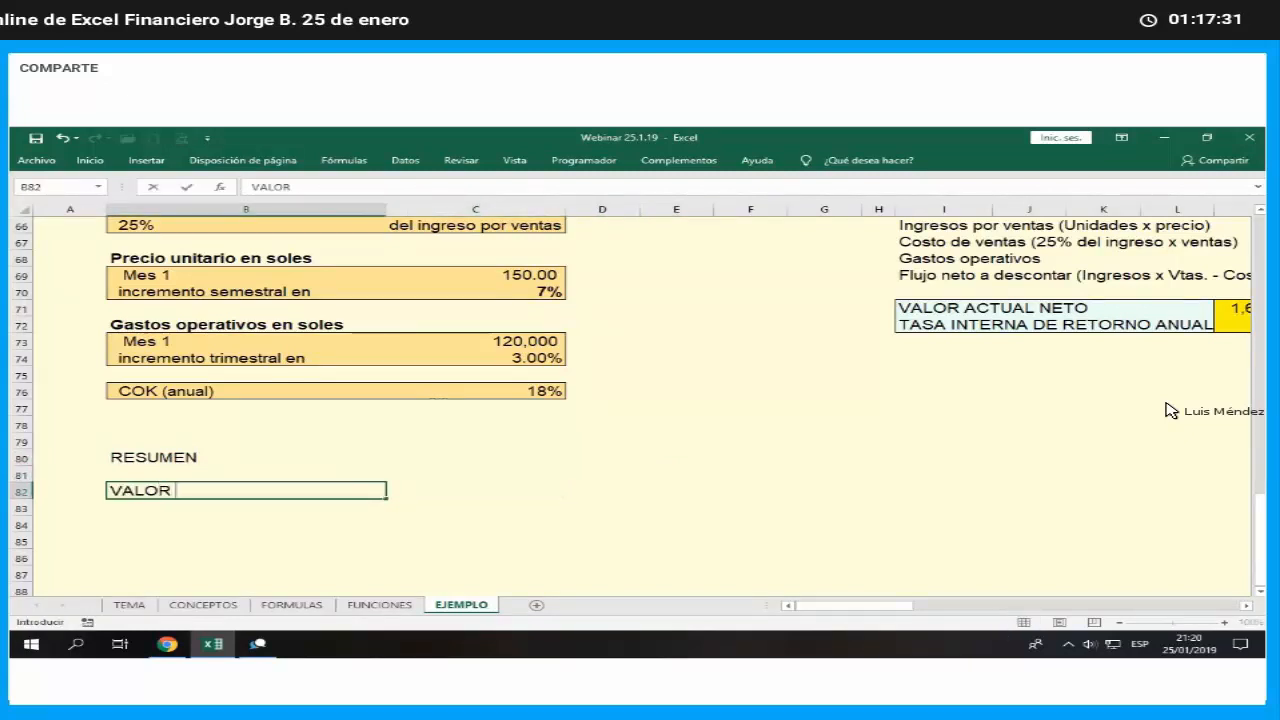
pyautogui.write('ACTULA ')
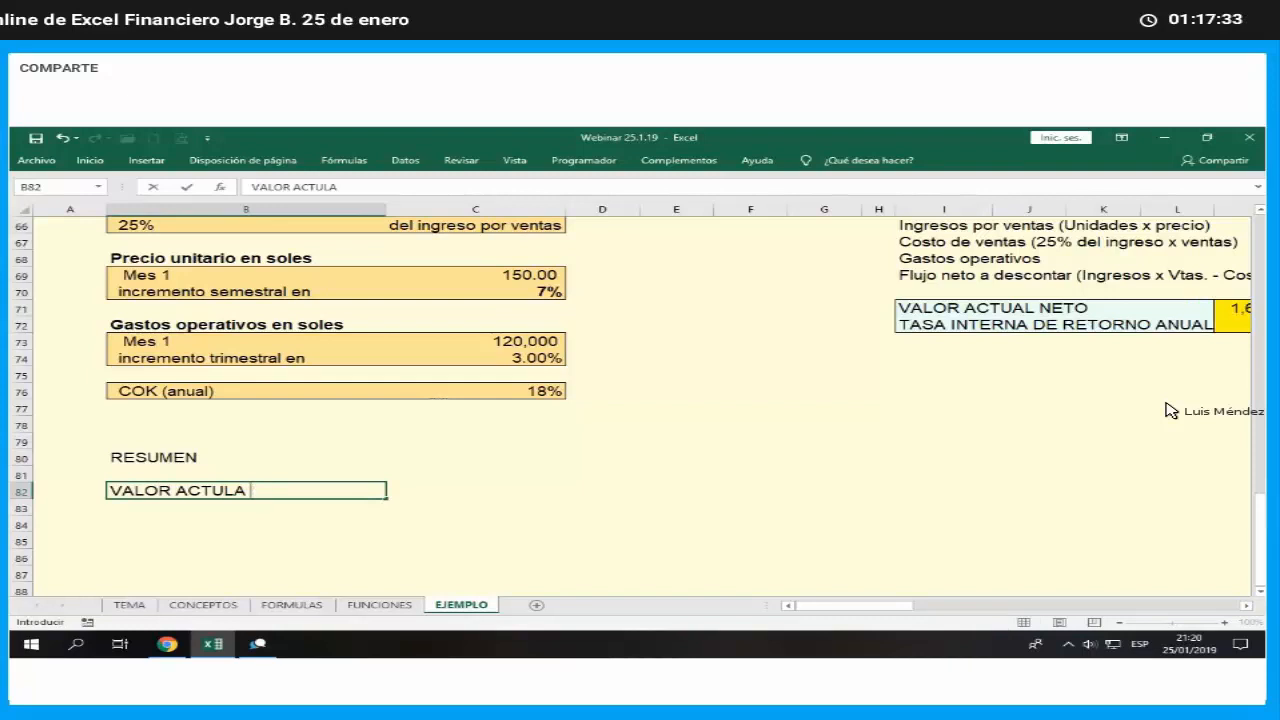
pyautogui.press('BackSpace')
pyautogui.press('BackSpace')
pyautogui.press('BackSpace')
pyautogui.write('AL NETO')
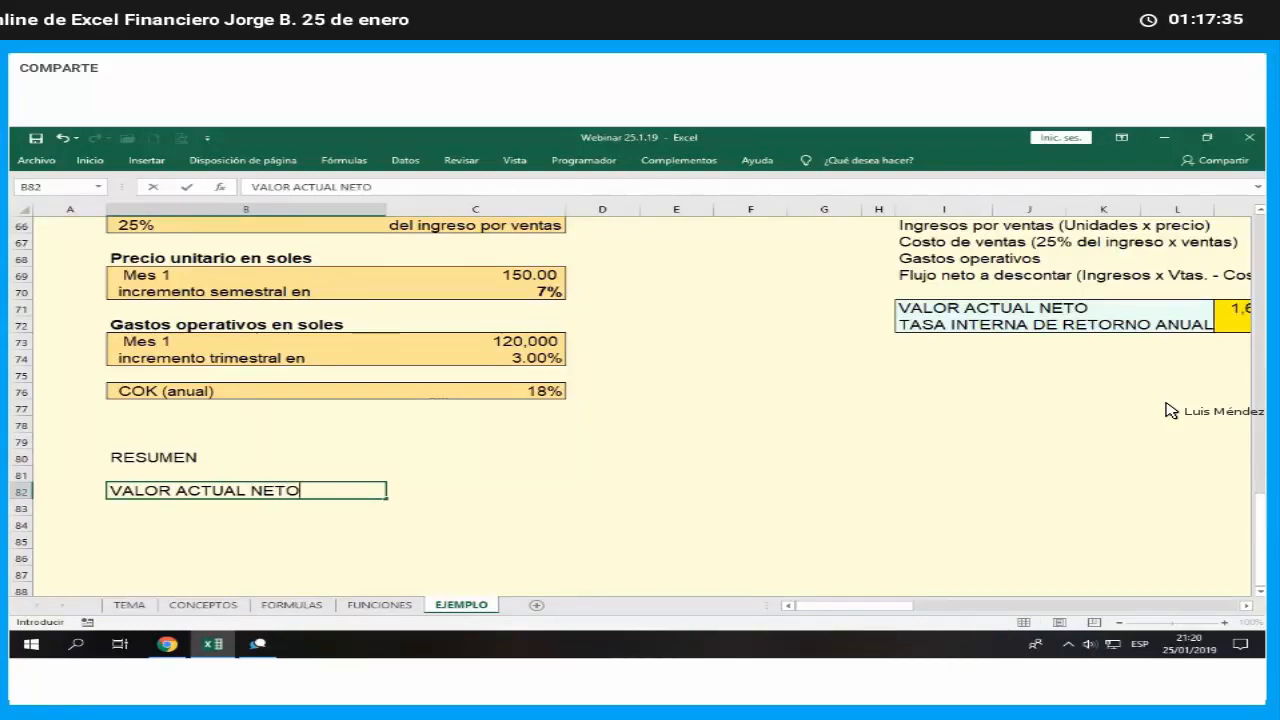
pyautogui.press('Return')
# - Label summary row B83 as TASA INTERNA DE RETORNO ANUAL
pyautogui.write('TASA ')
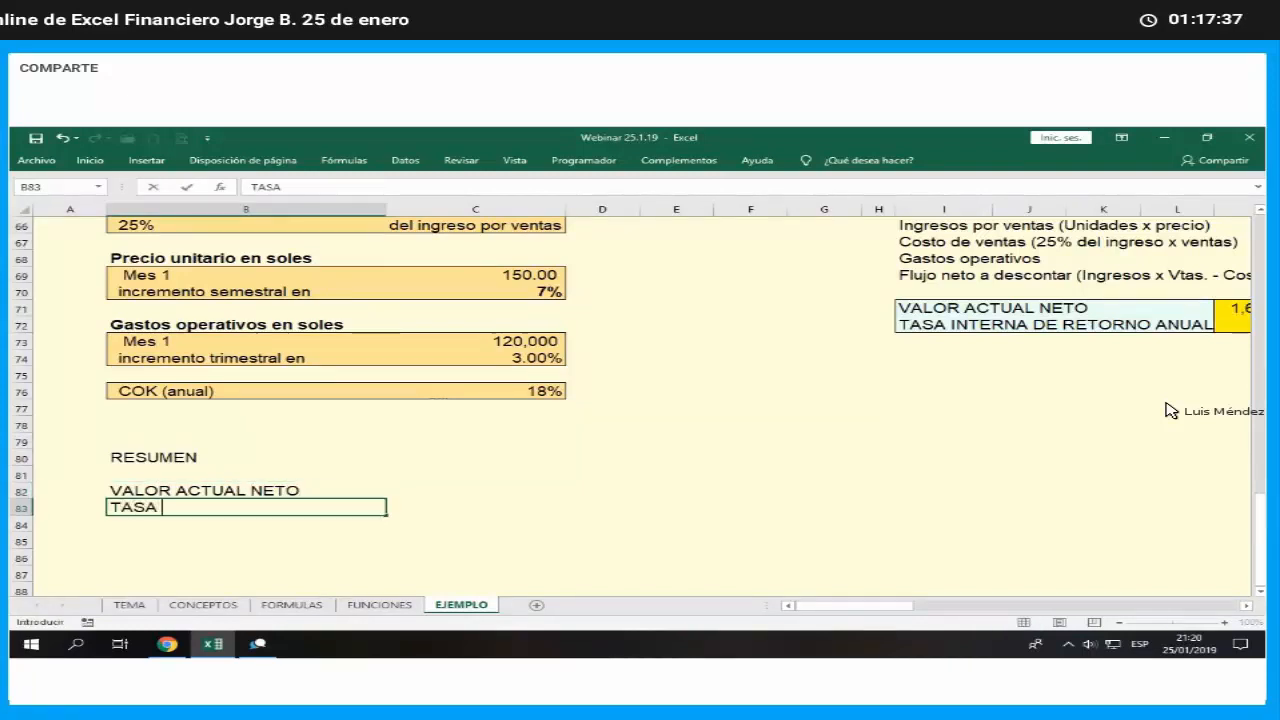
pyautogui.write('INTERNA DE ')
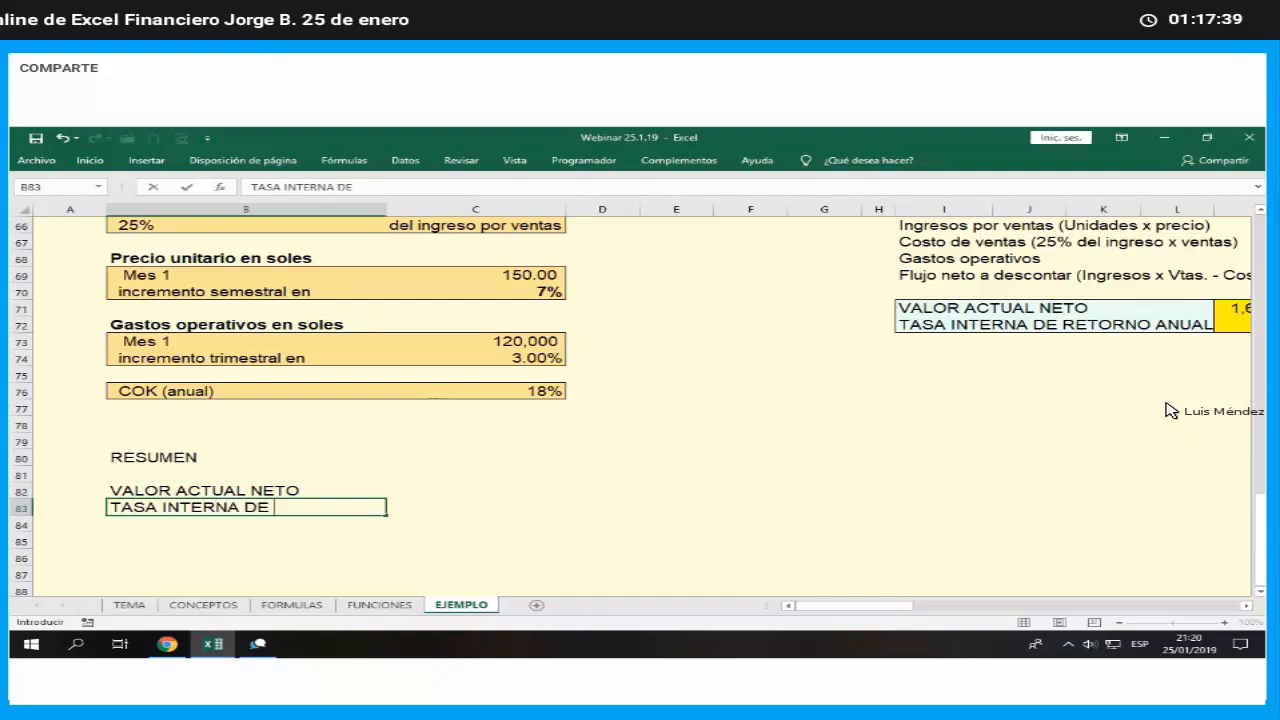
pyautogui.write('RETORNO')
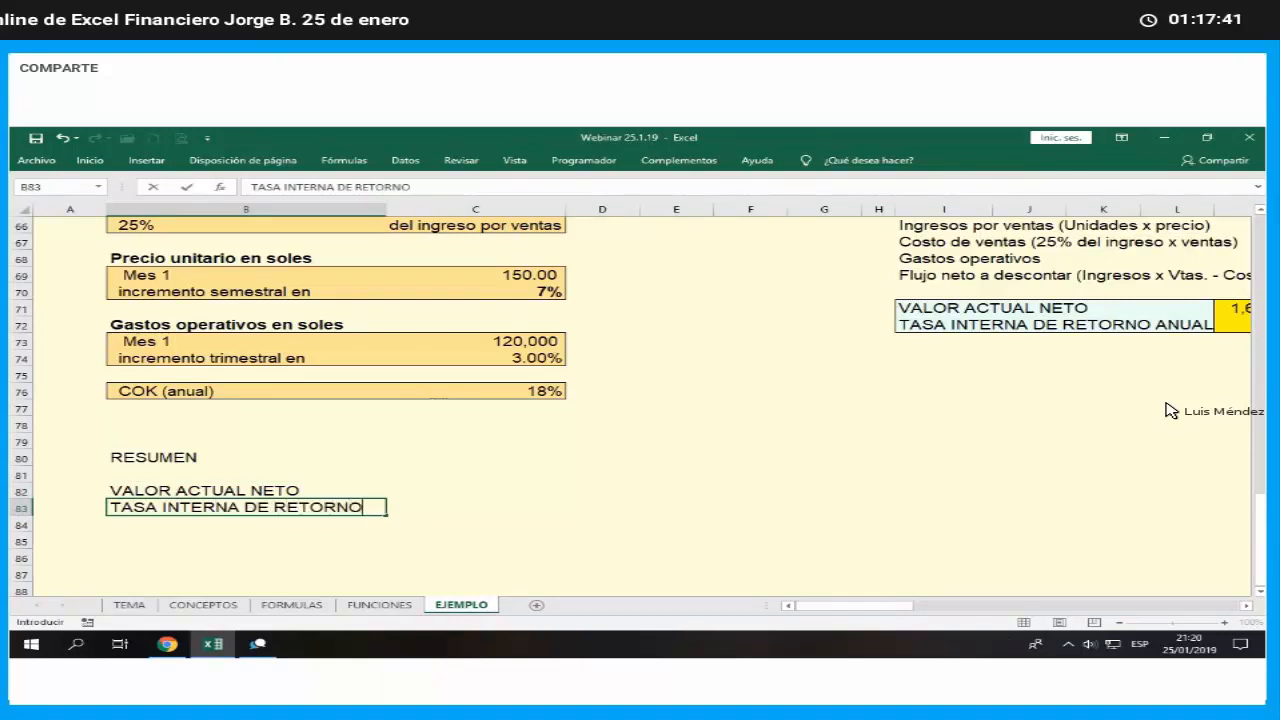
pyautogui.press('Tab')
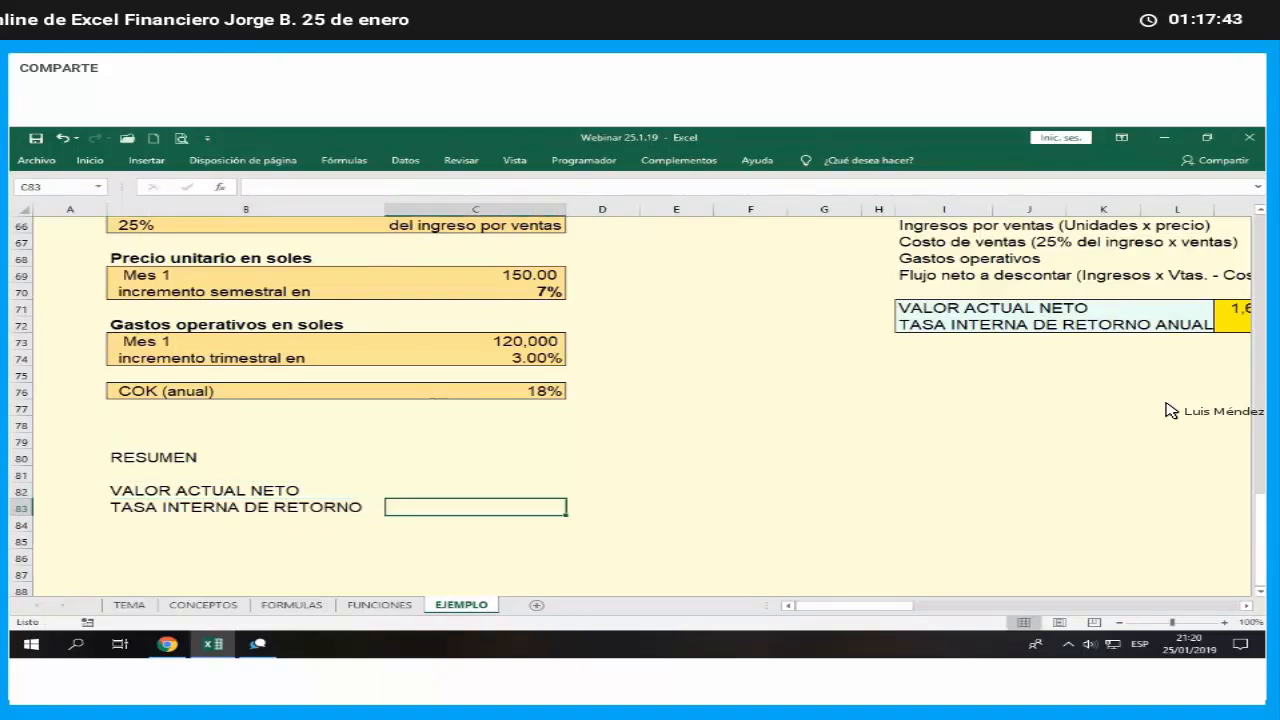
pyautogui.press('Left')
pyautogui.press('F2')
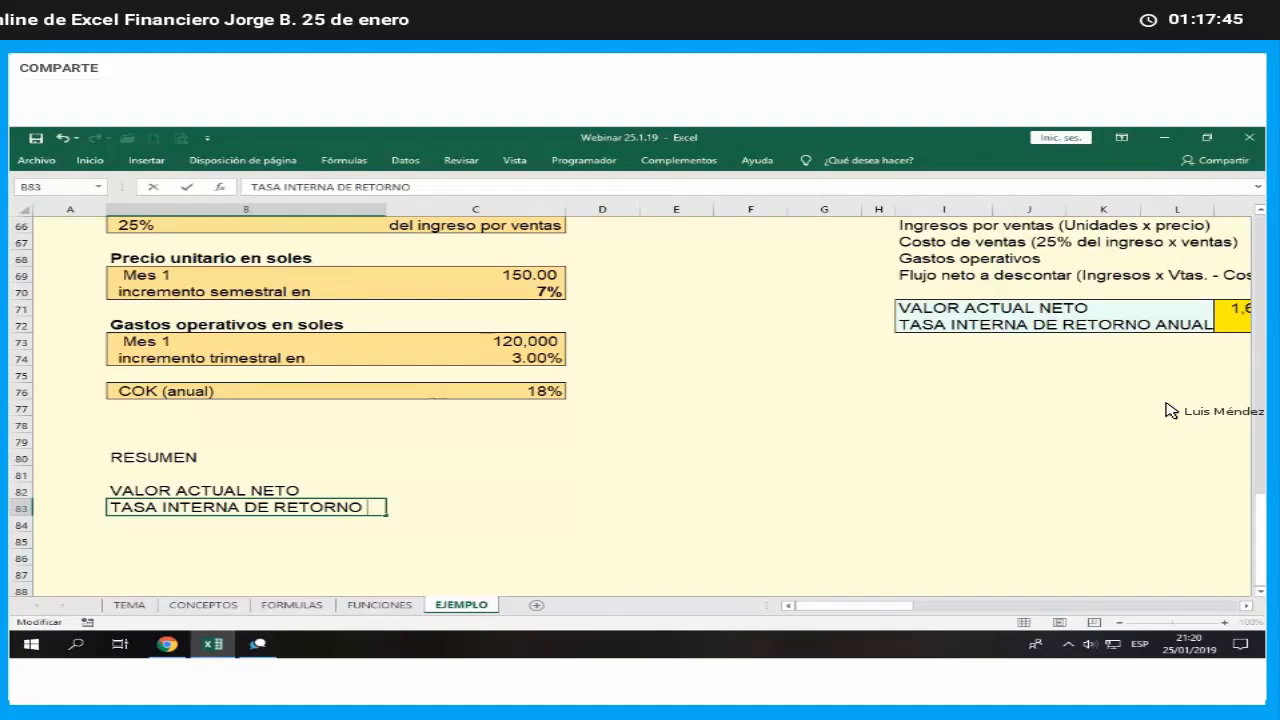
pyautogui.write('ANUAL')
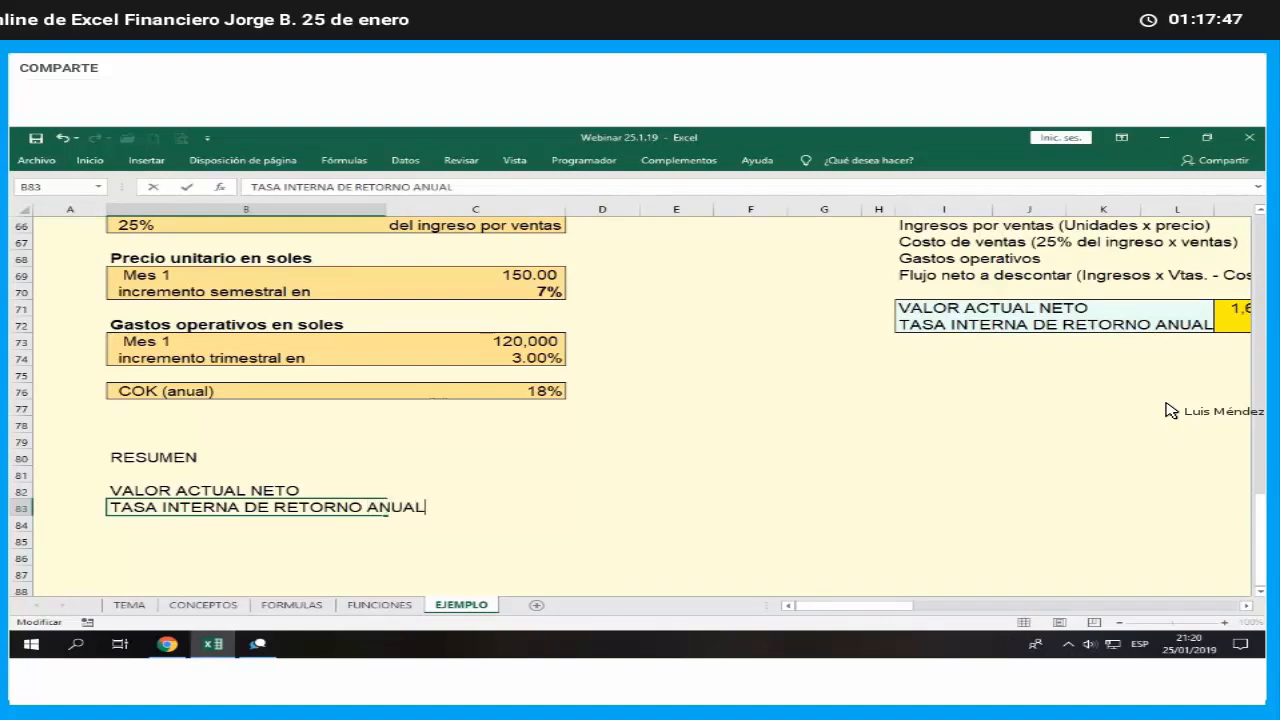
pyautogui.press('Return')
# - Enter the heading ESCENARIOS in D80, on the same row as RESUMEN
pyautogui.press('Up')
pyautogui.press('Up')
pyautogui.press('Up')
pyautogui.press('Up')
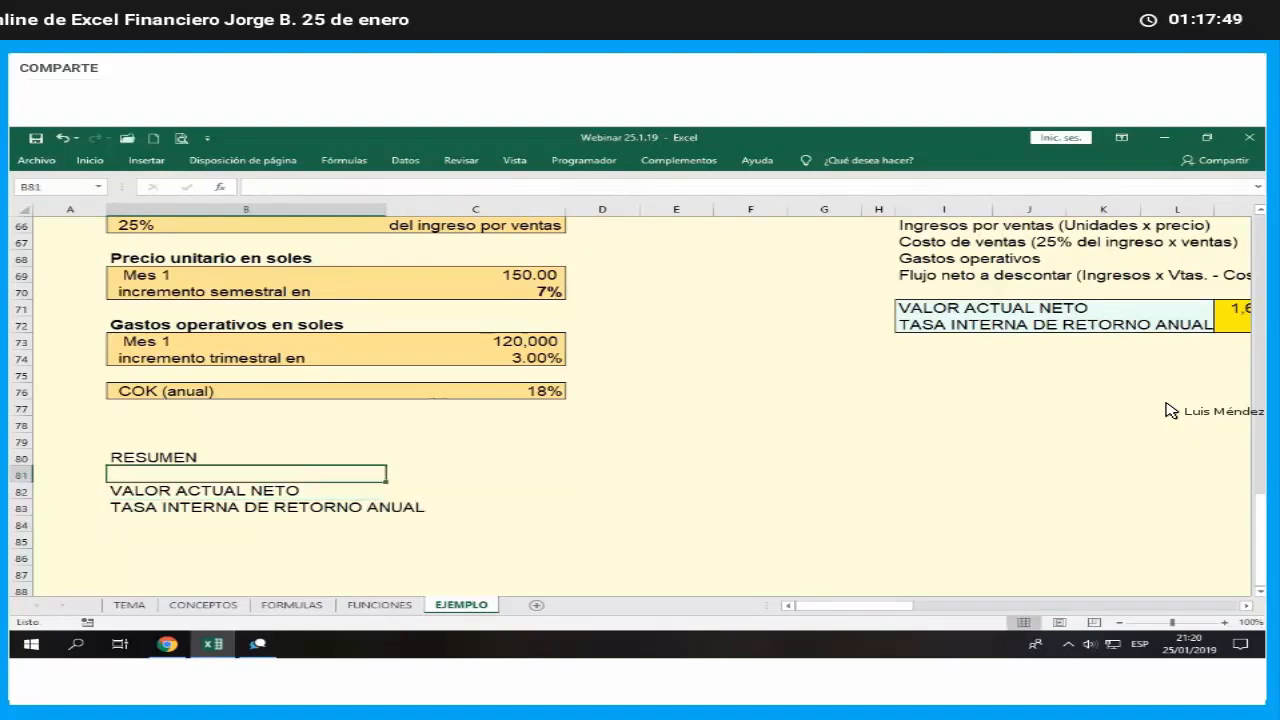
pyautogui.press('Right')
pyautogui.press('Right')
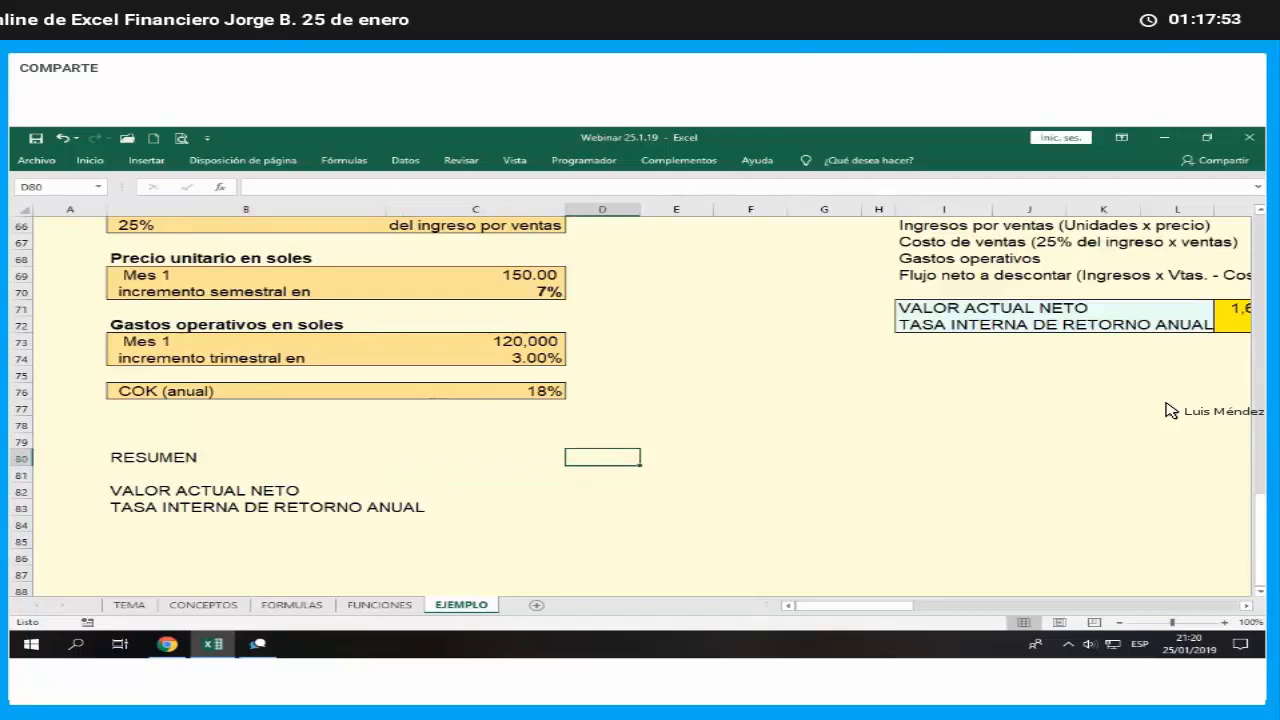
pyautogui.write('ESCENARIOS')
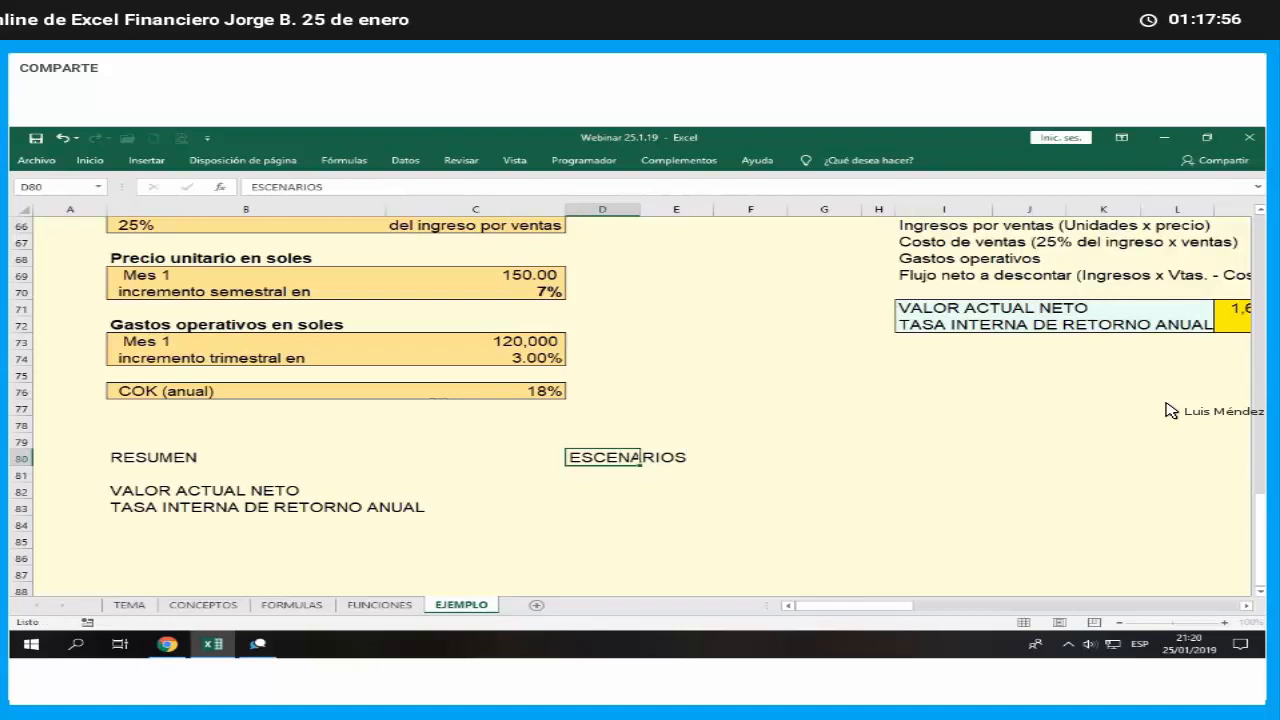
pyautogui.press('Return')
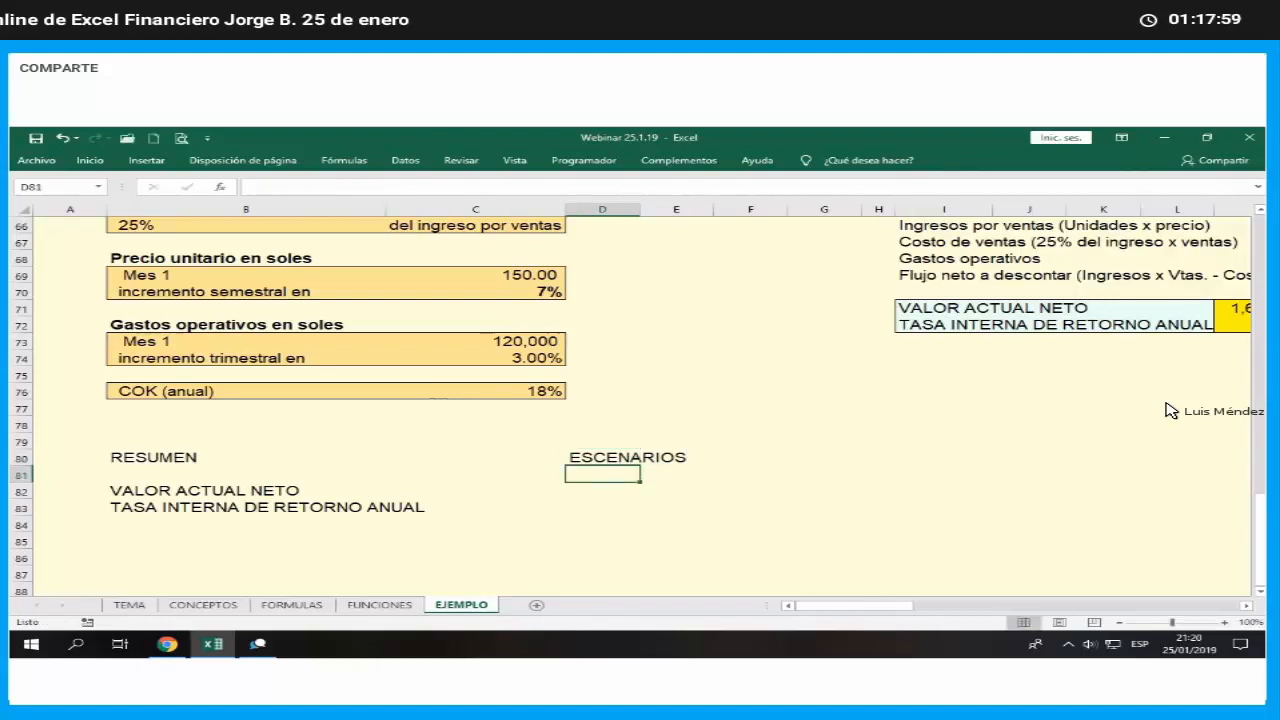
# - Enter the scenario headers PROBABLE, CONSERVADOR and OPTIMISTA in D81:F81
pyautogui.write('PROBA')
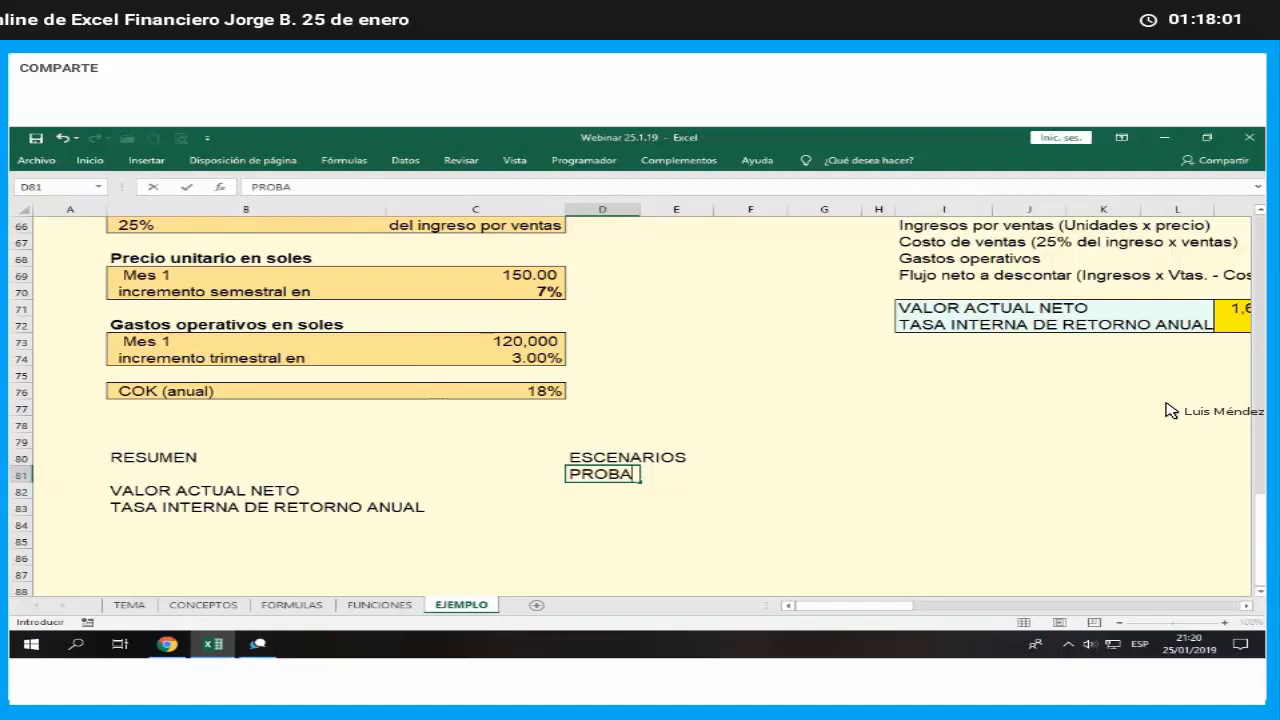
pyautogui.write('BLE')
pyautogui.press('Tab')
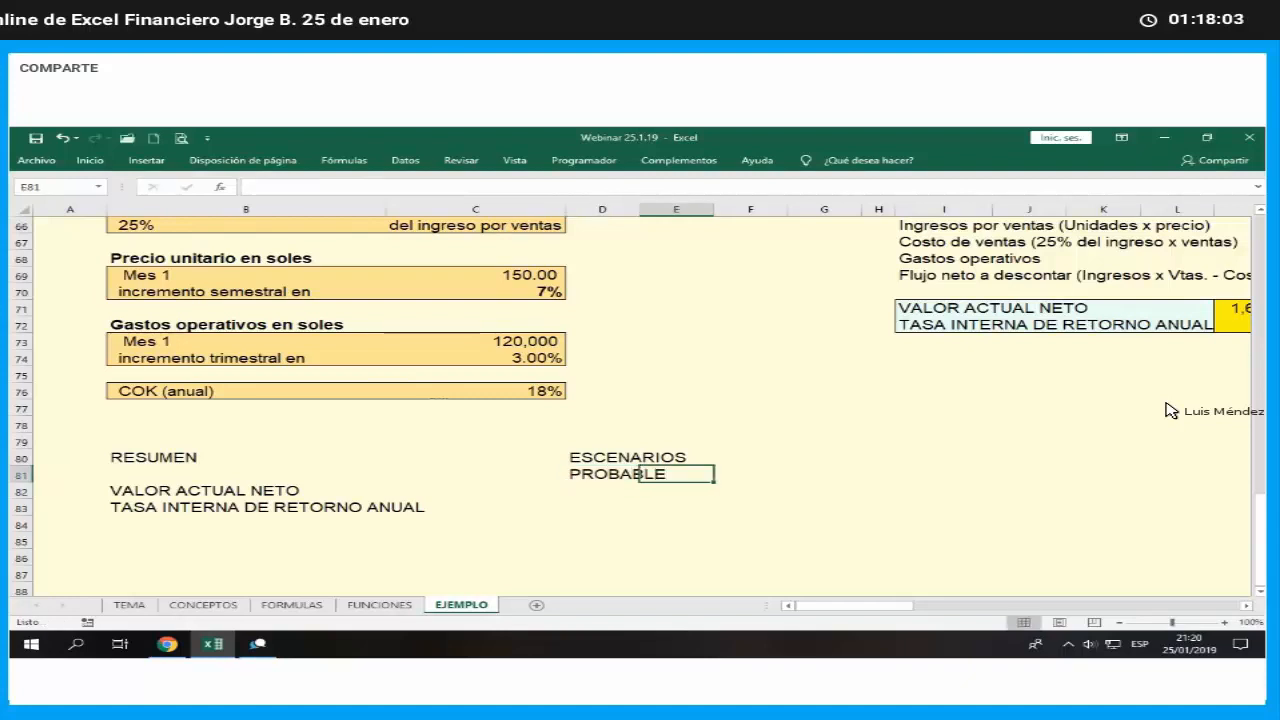
pyautogui.write('CO')
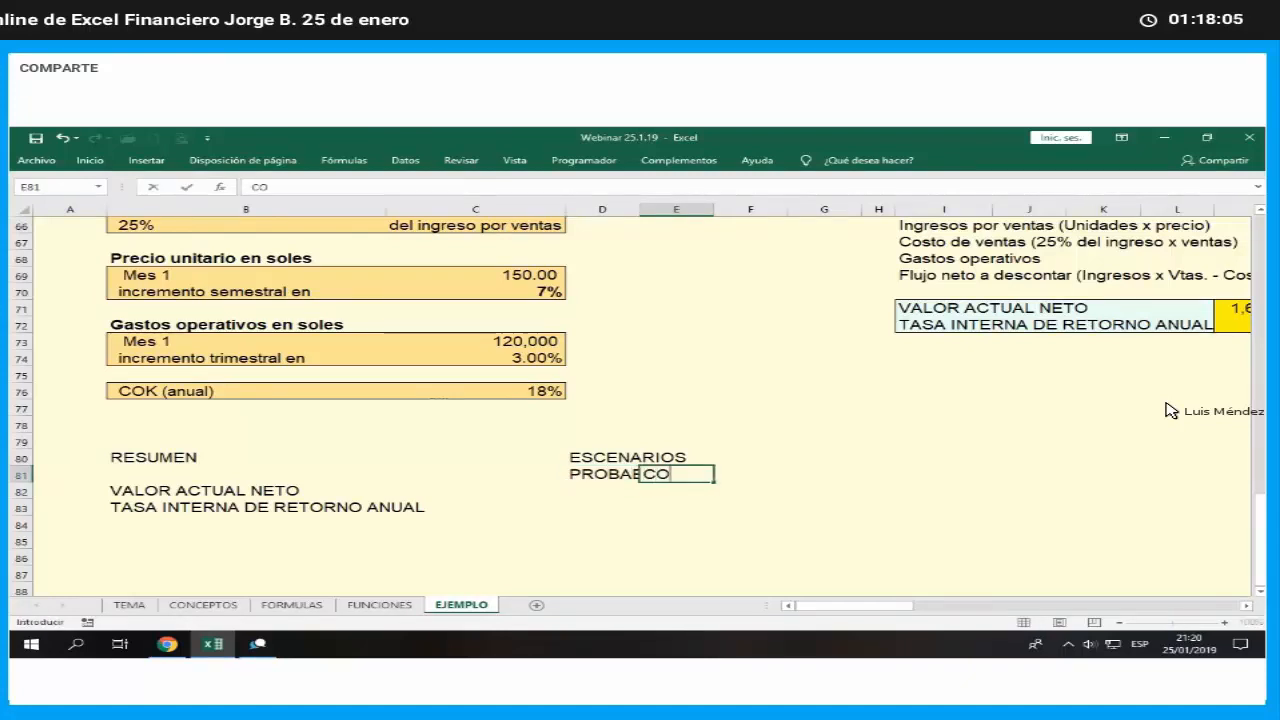
pyautogui.write('NSERVADOR')
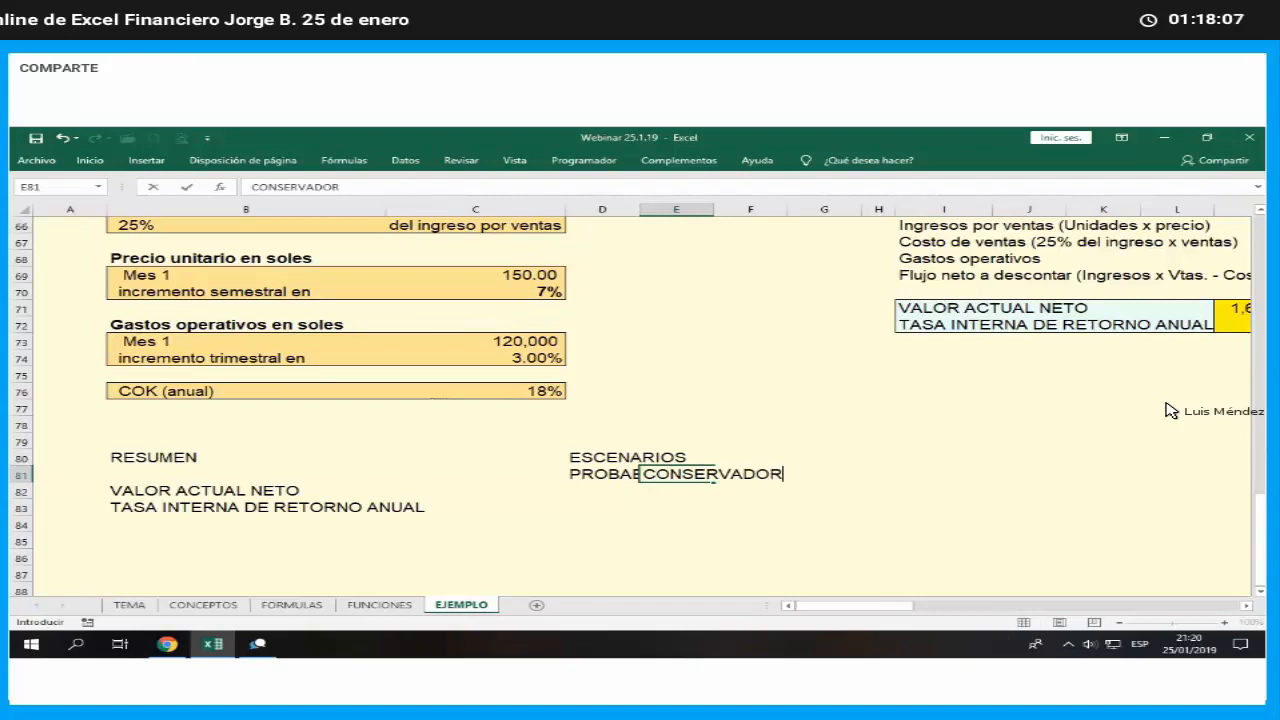
pyautogui.press('Tab')
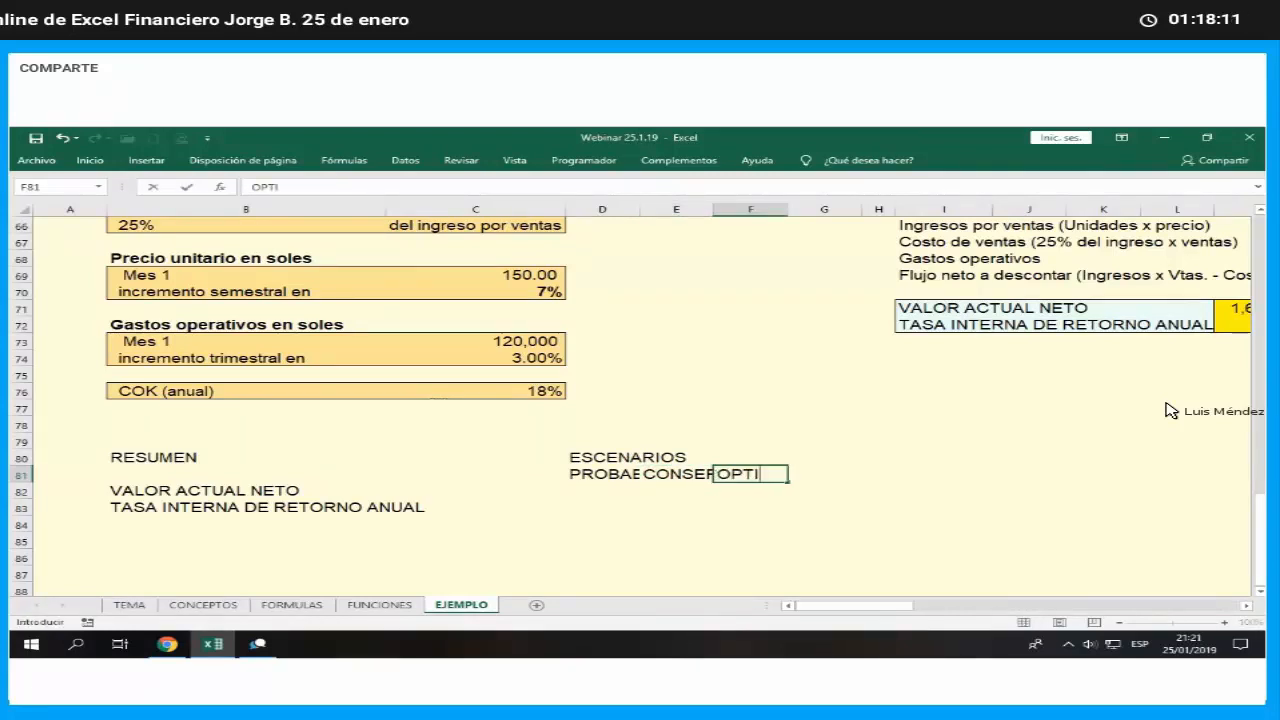
pyautogui.press('Return')
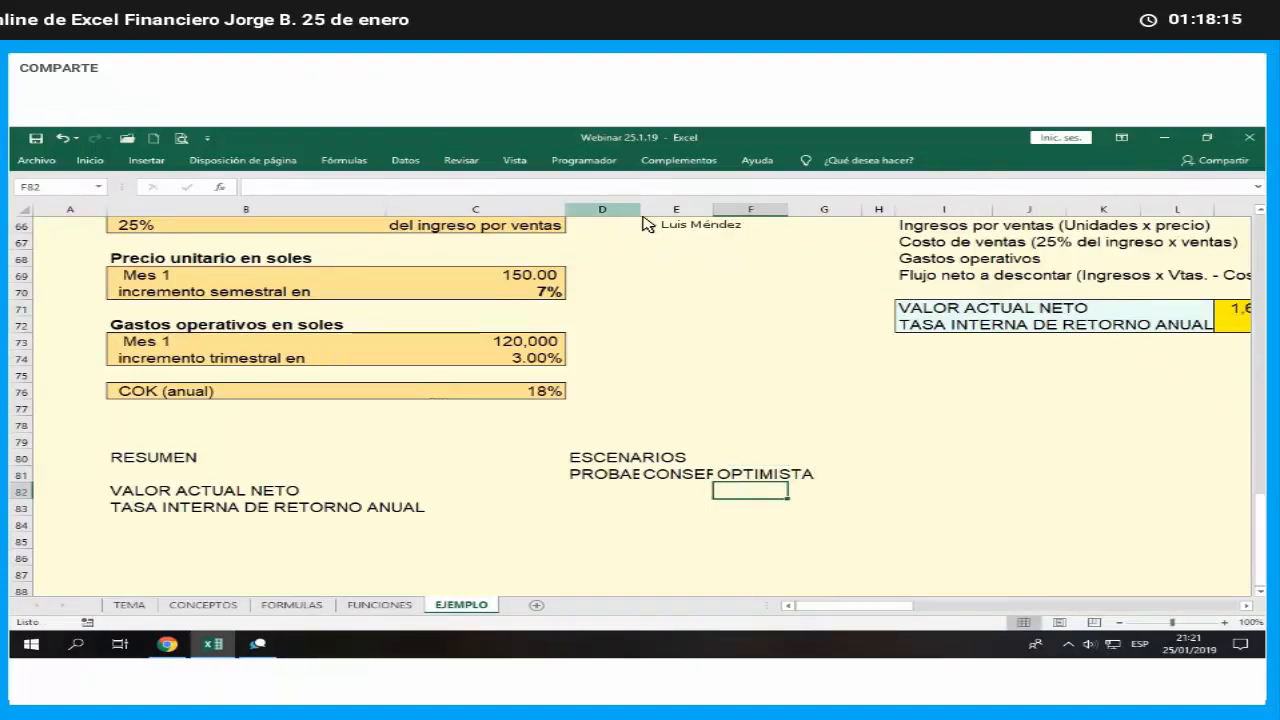
# - Widen columns D to F to one equal, larger column width for the scenario headers
pyautogui.moveTo(602, 209); pyautogui.dragTo(745, 210)
pyautogui.rightClick(731, 269)
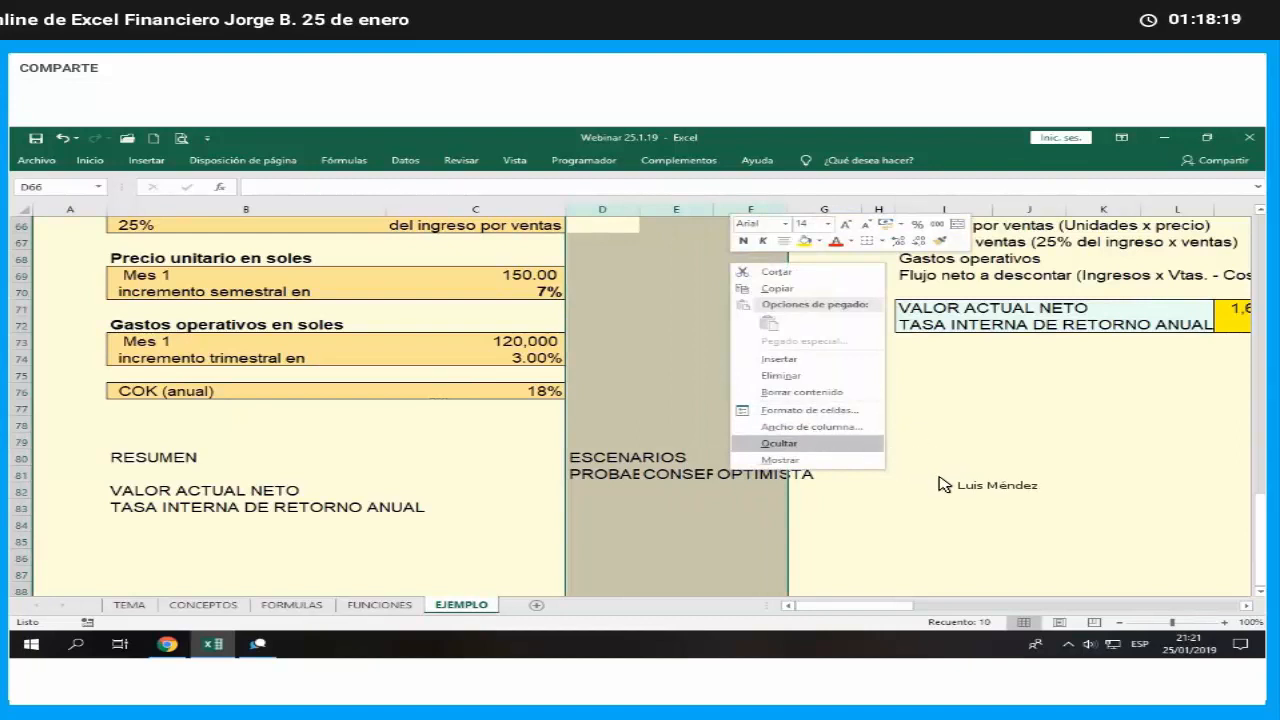
pyautogui.click(830, 427)
pyautogui.press('Return')
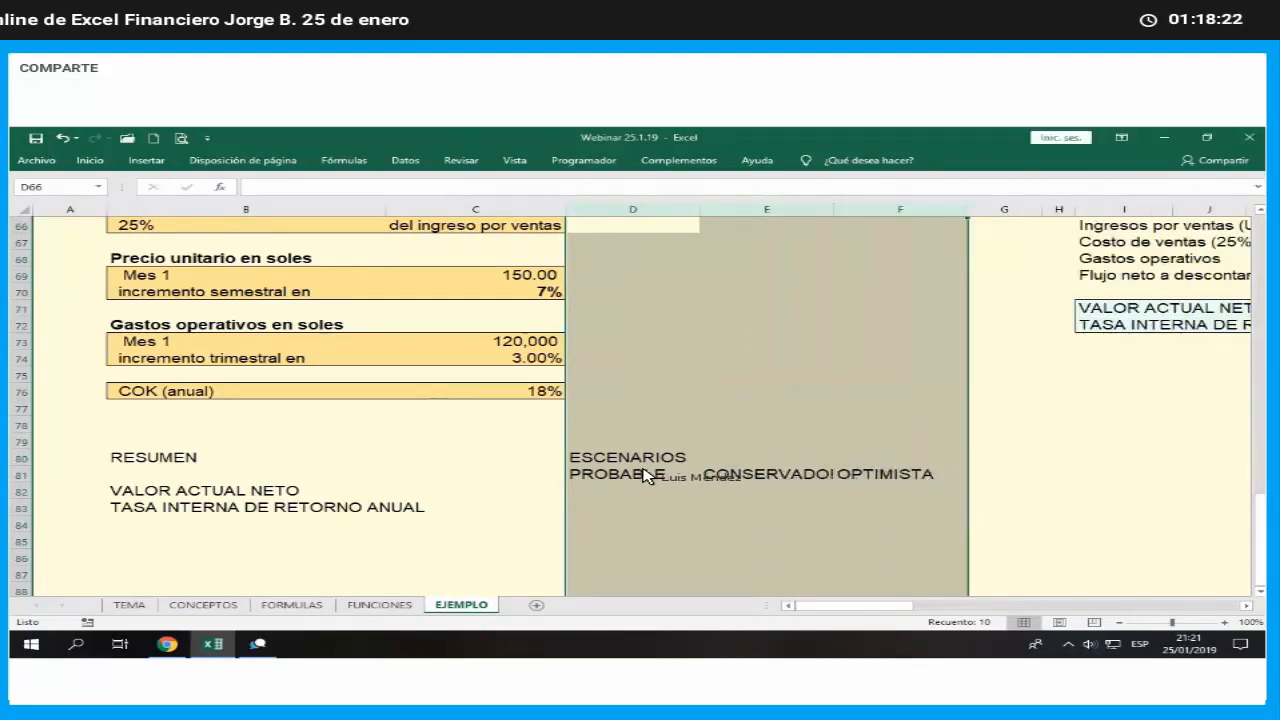
# - Format the scenario headers in D81:F81 as centred bold text with a green fill, and widen column E to fit CONSERVADOR
pyautogui.click(645, 475)
pyautogui.keyDown('shift'); pyautogui.click(914, 474); pyautogui.keyUp('shift')
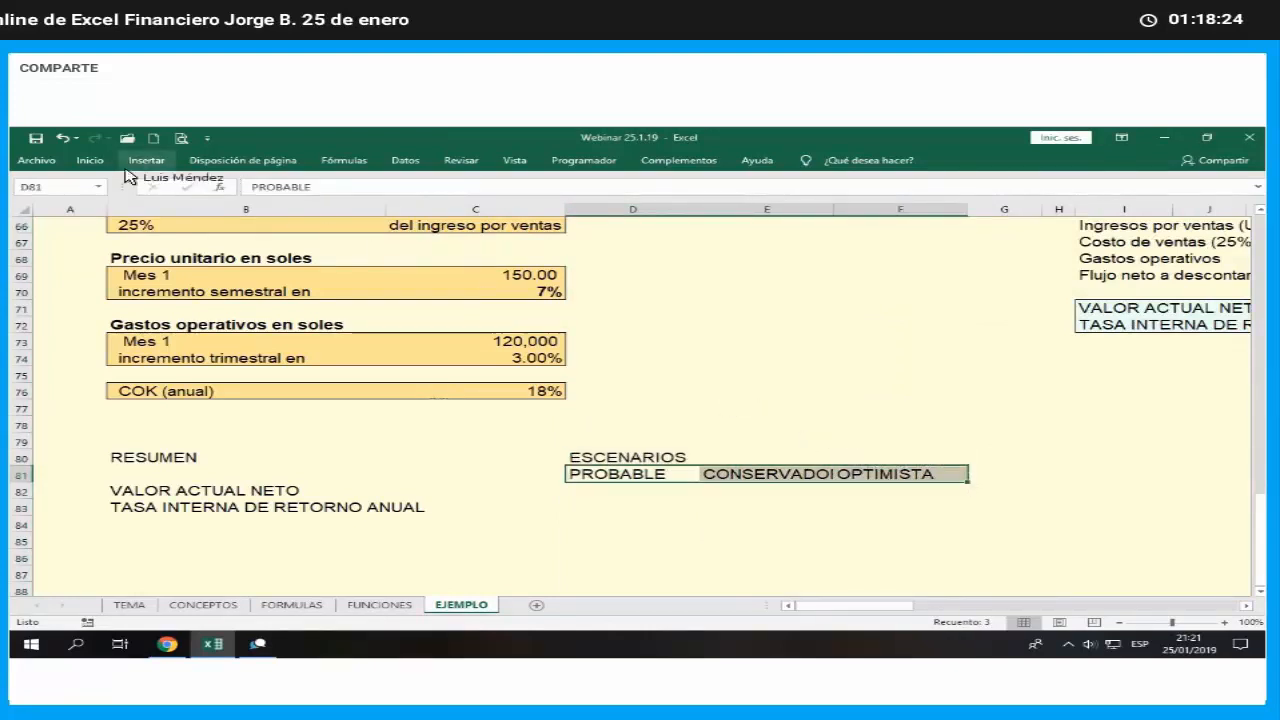
pyautogui.click(90, 160)
pyautogui.click(330, 207)
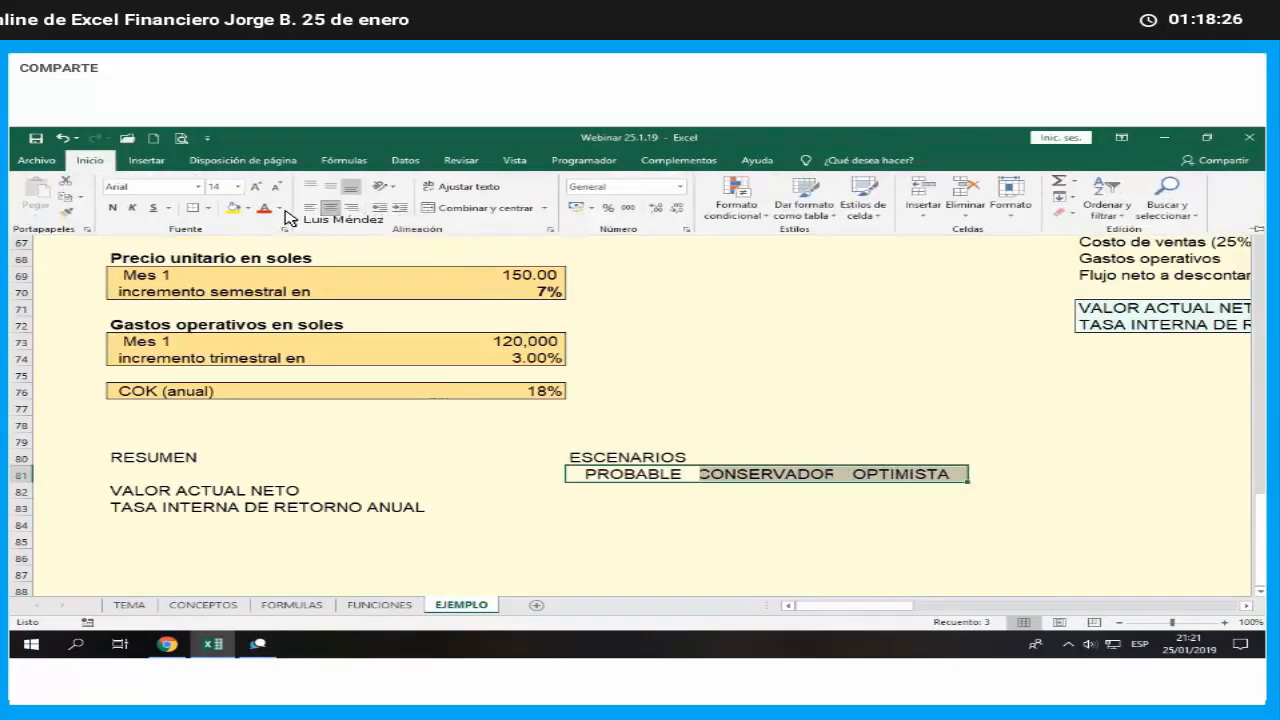
pyautogui.click(244, 208)
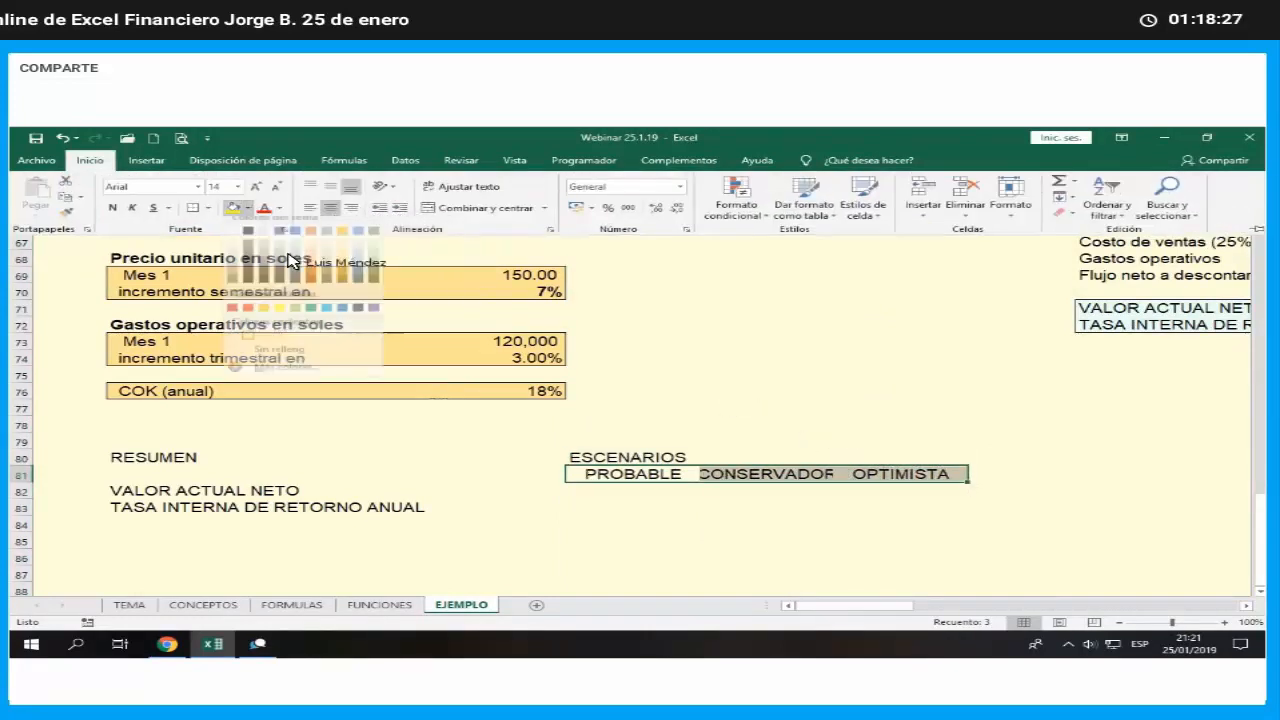
pyautogui.click(295, 316)
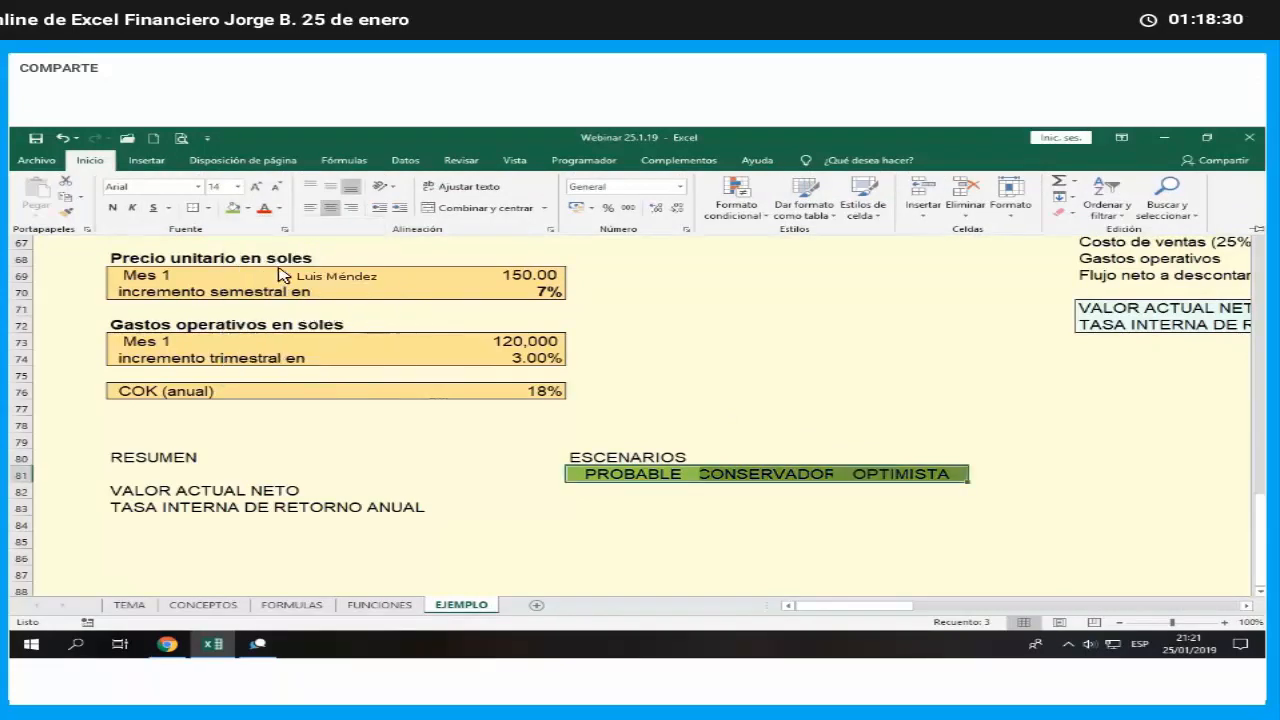
pyautogui.click(112, 207)
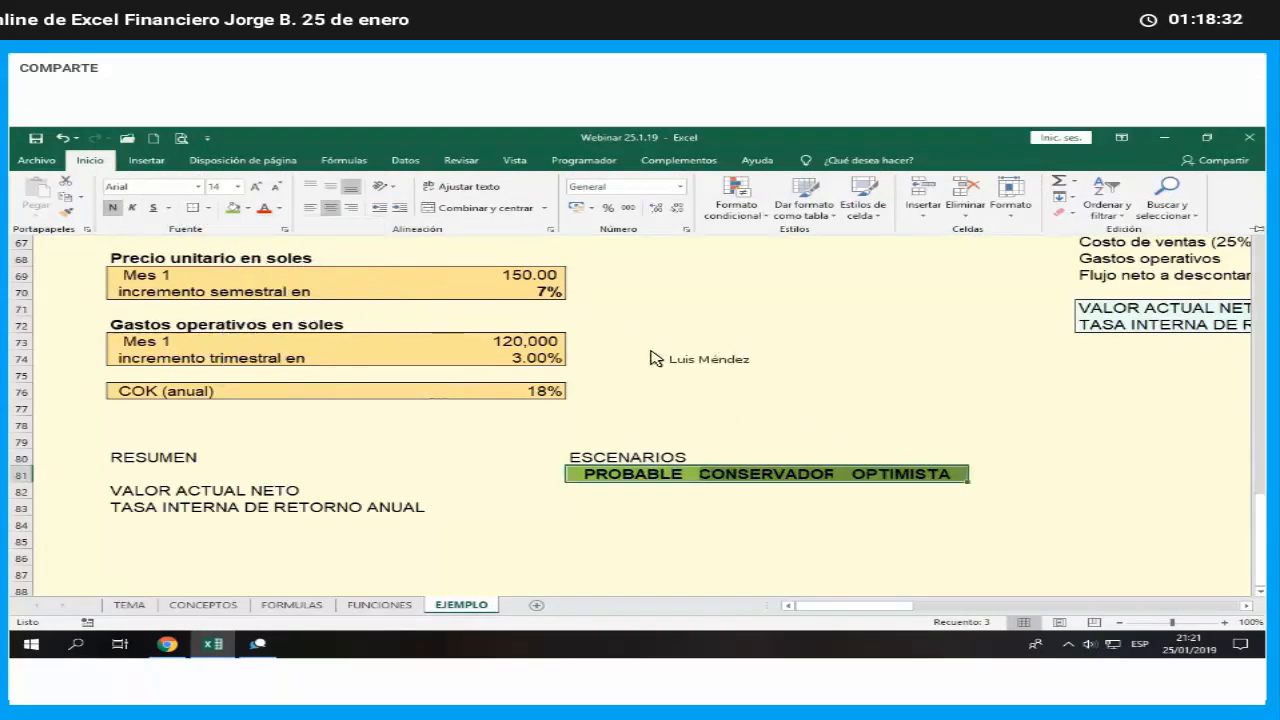
pyautogui.click(799, 372)
pyautogui.moveTo(838, 215); pyautogui.dragTo(850, 224)
# - Merge and centre the ESCENARIOS heading across D80:F80, make it bold and give it an orange fill
pyautogui.click(648, 458)
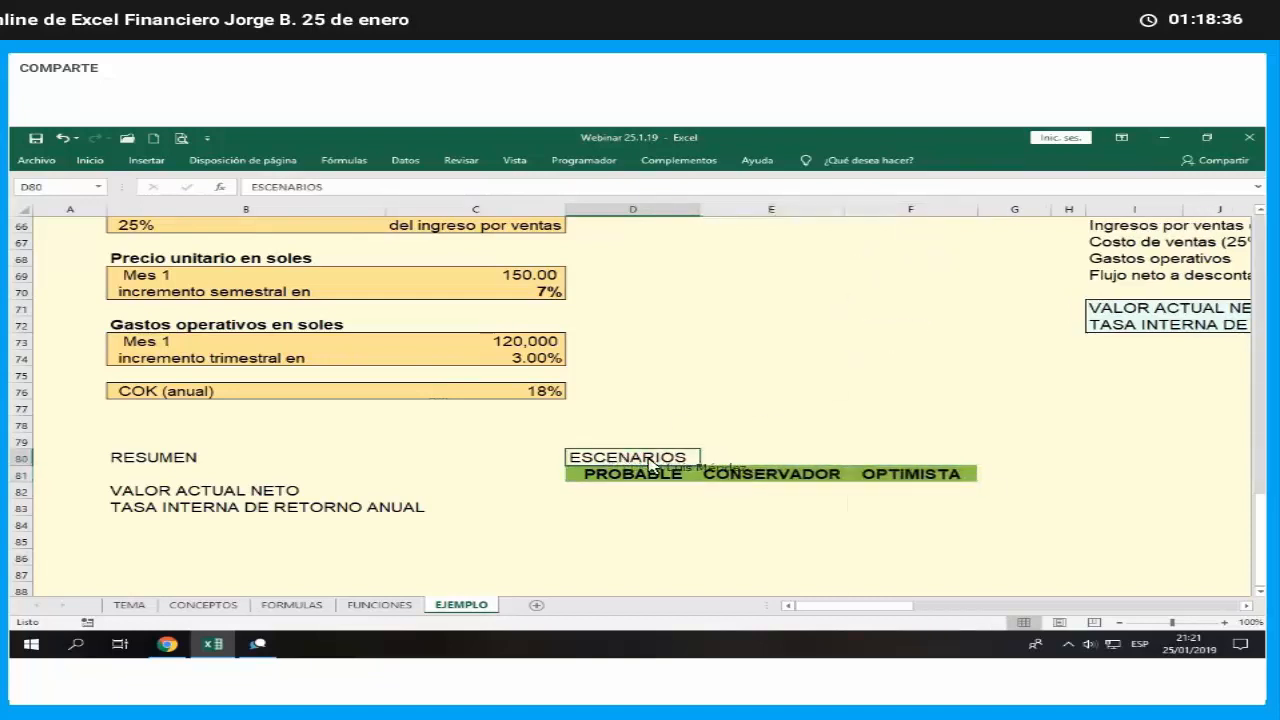
pyautogui.moveTo(652, 462); pyautogui.dragTo(960, 460)
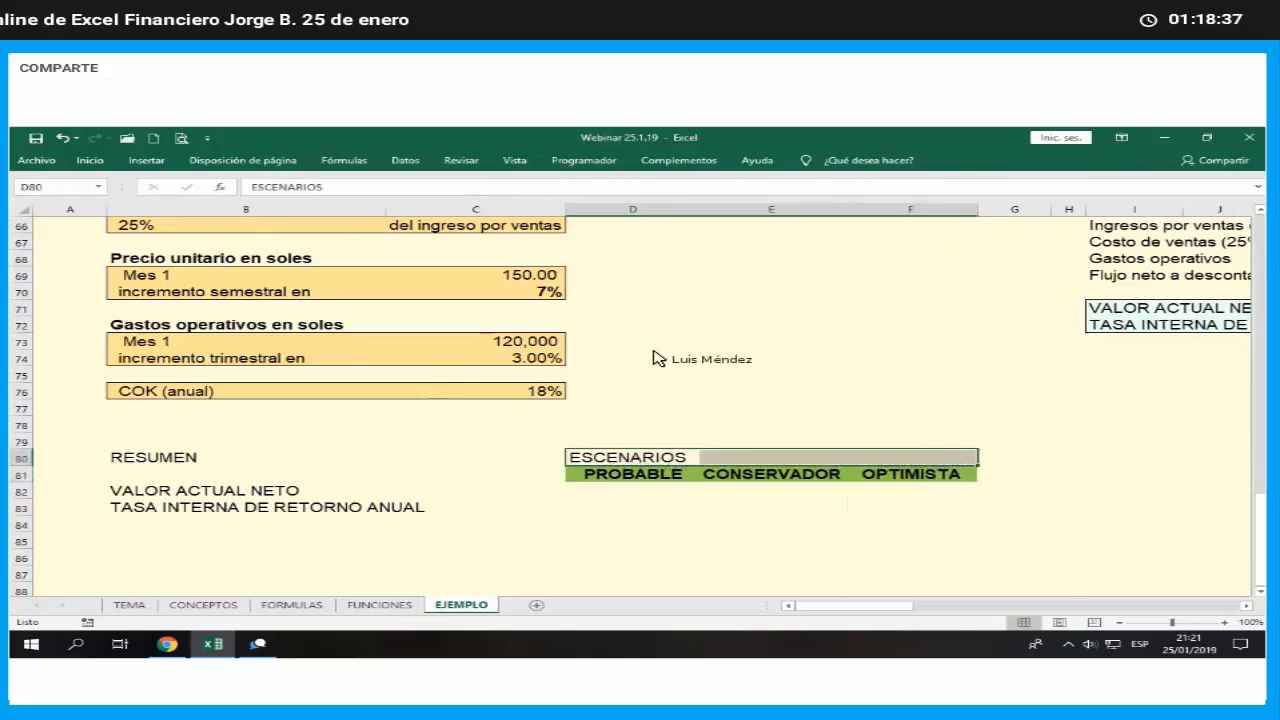
pyautogui.click(90, 161)
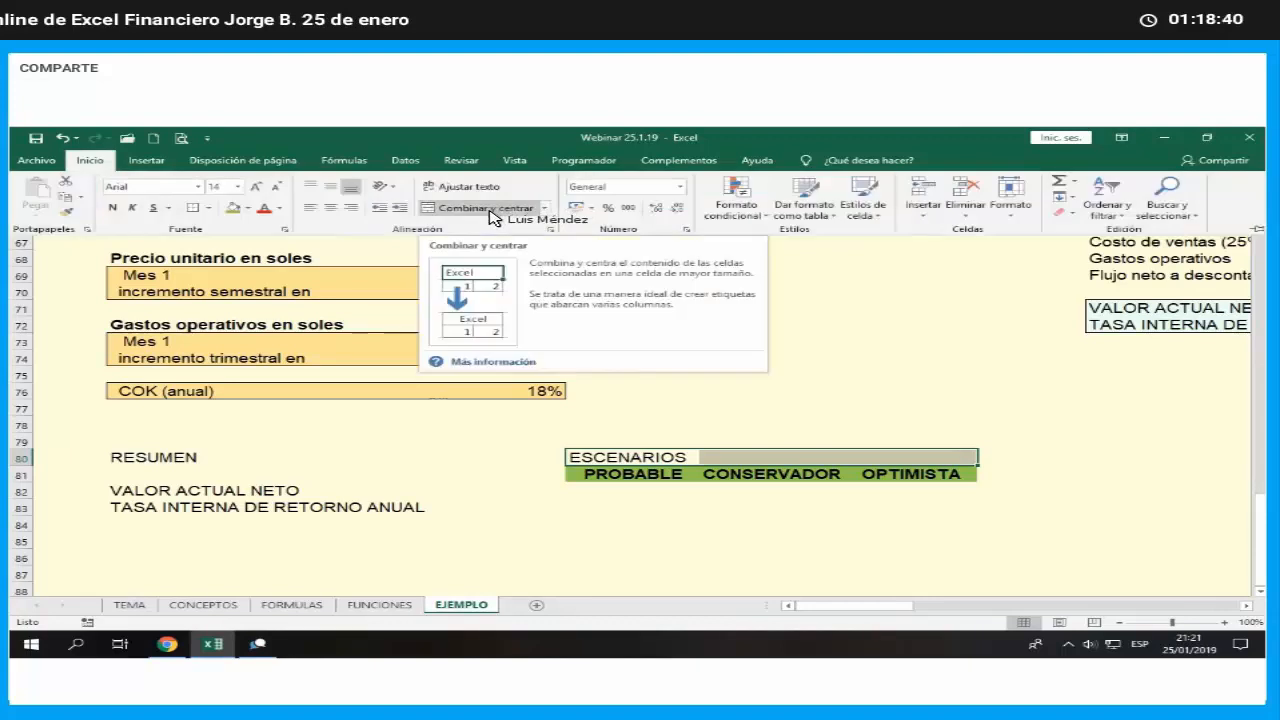
pyautogui.click(490, 210)
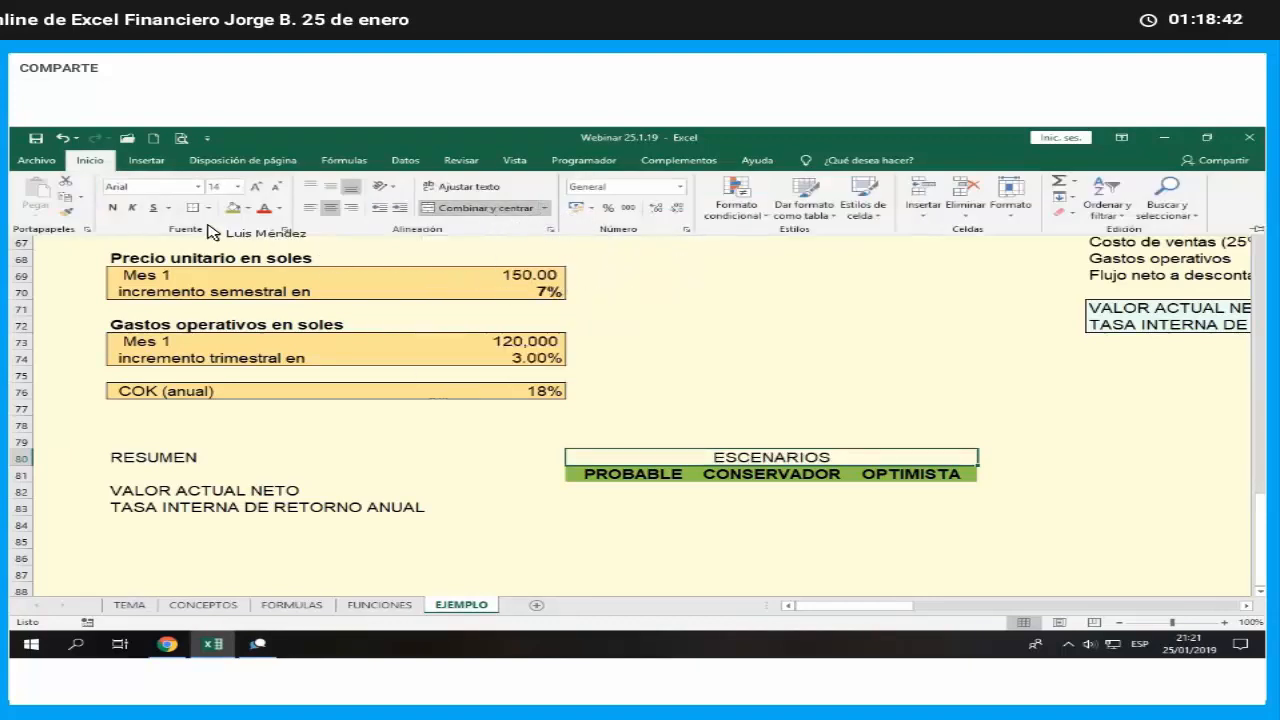
pyautogui.click(114, 208)
pyautogui.click(248, 208)
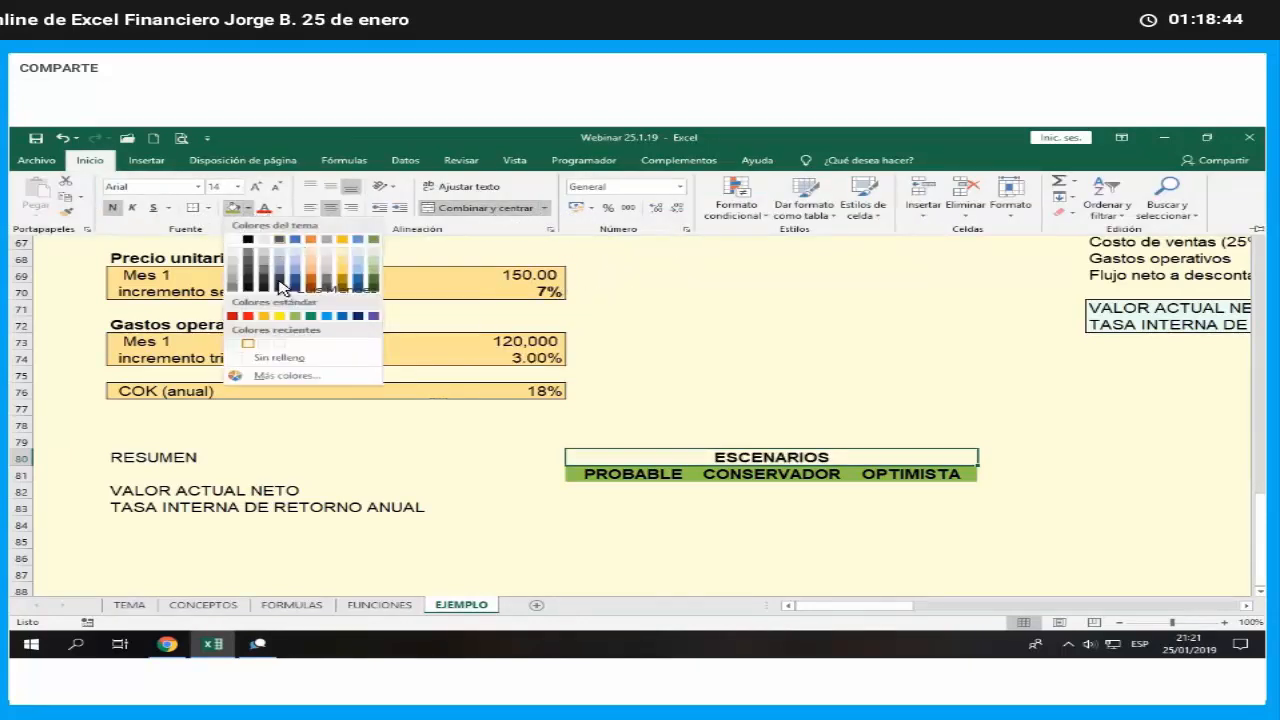
pyautogui.click(264, 316)
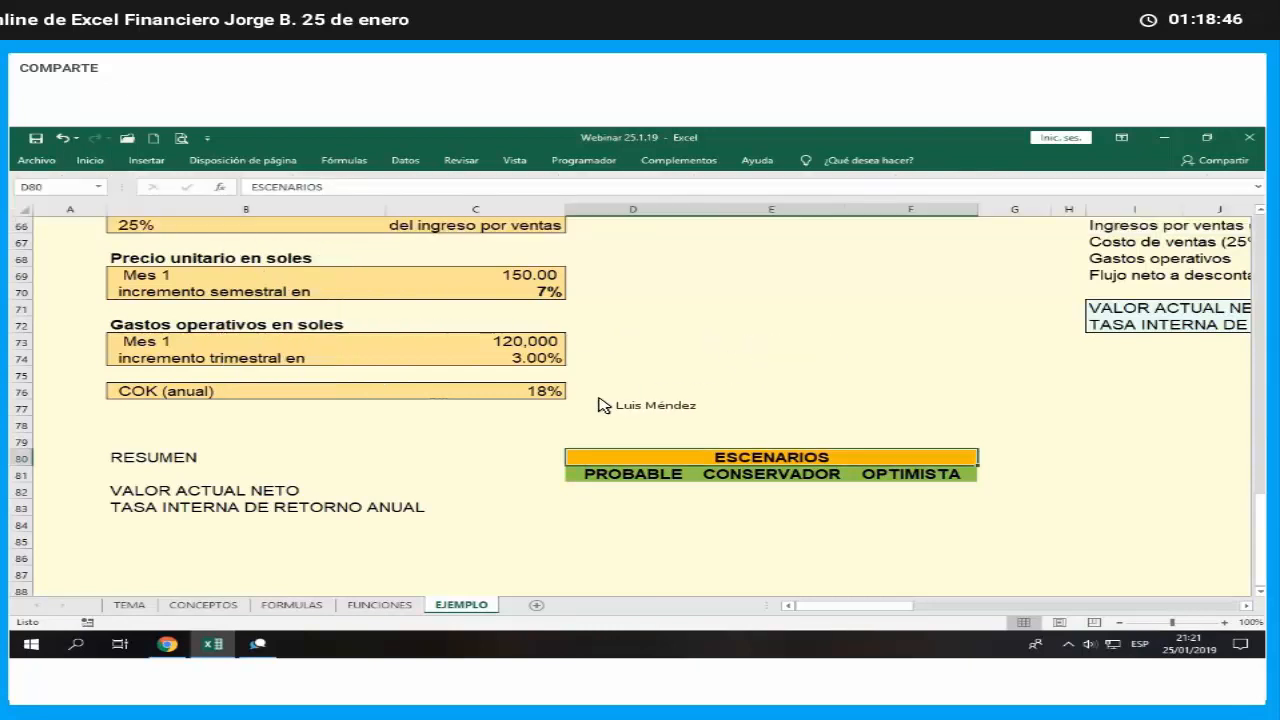
# - Format the summary labels in B82:C83 with a light blue fill, indented bold text and an outline border
pyautogui.moveTo(200, 492); pyautogui.dragTo(565, 510)
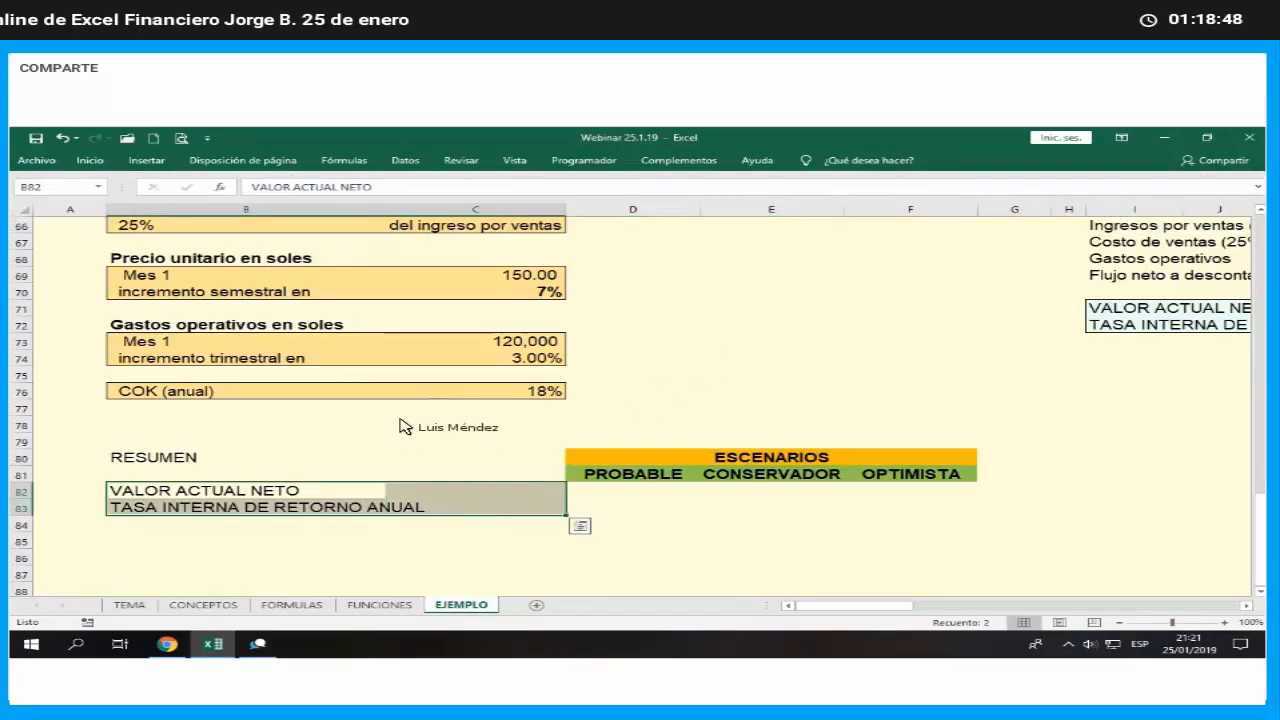
pyautogui.click(100, 165)
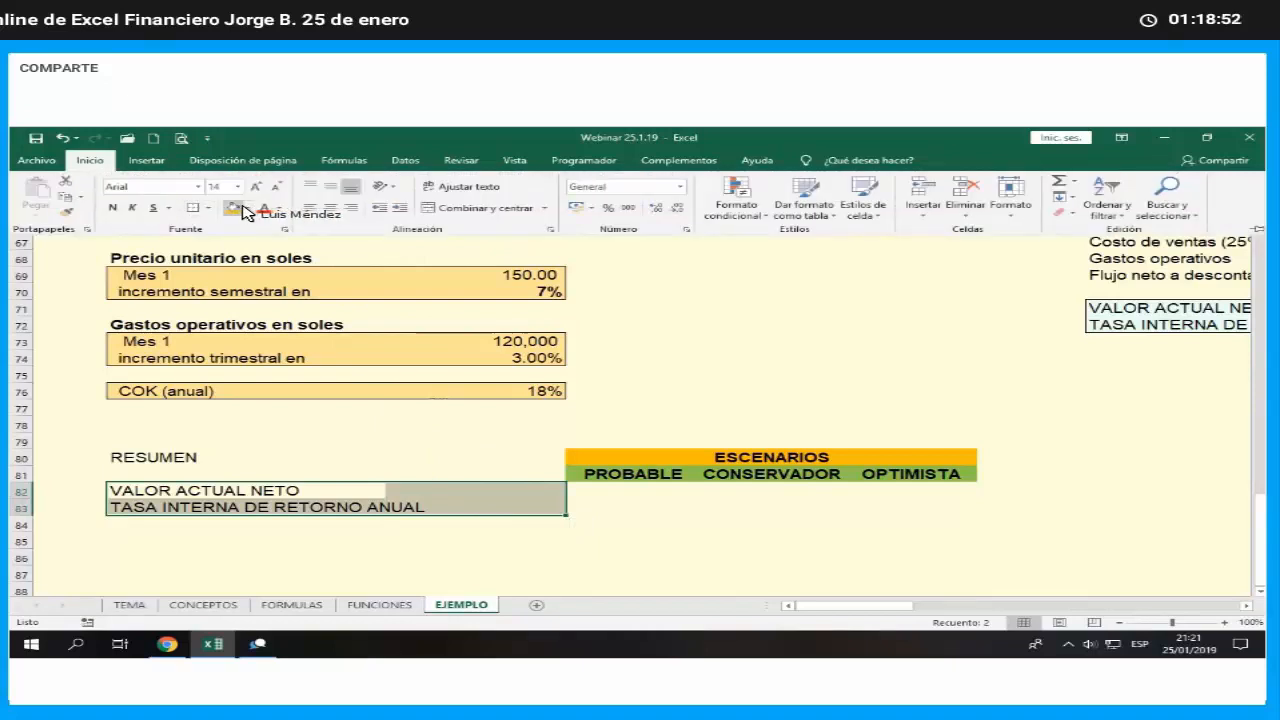
pyautogui.click(246, 210)
pyautogui.click(297, 255)
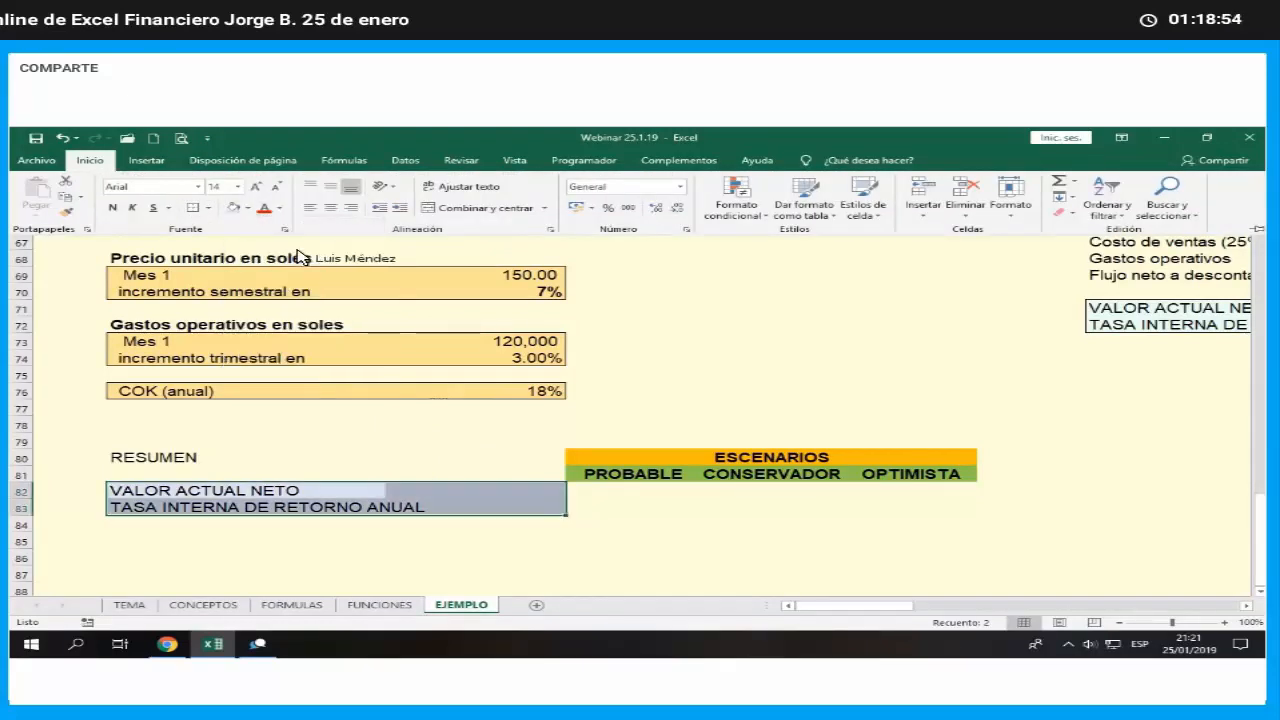
pyautogui.click(399, 208)
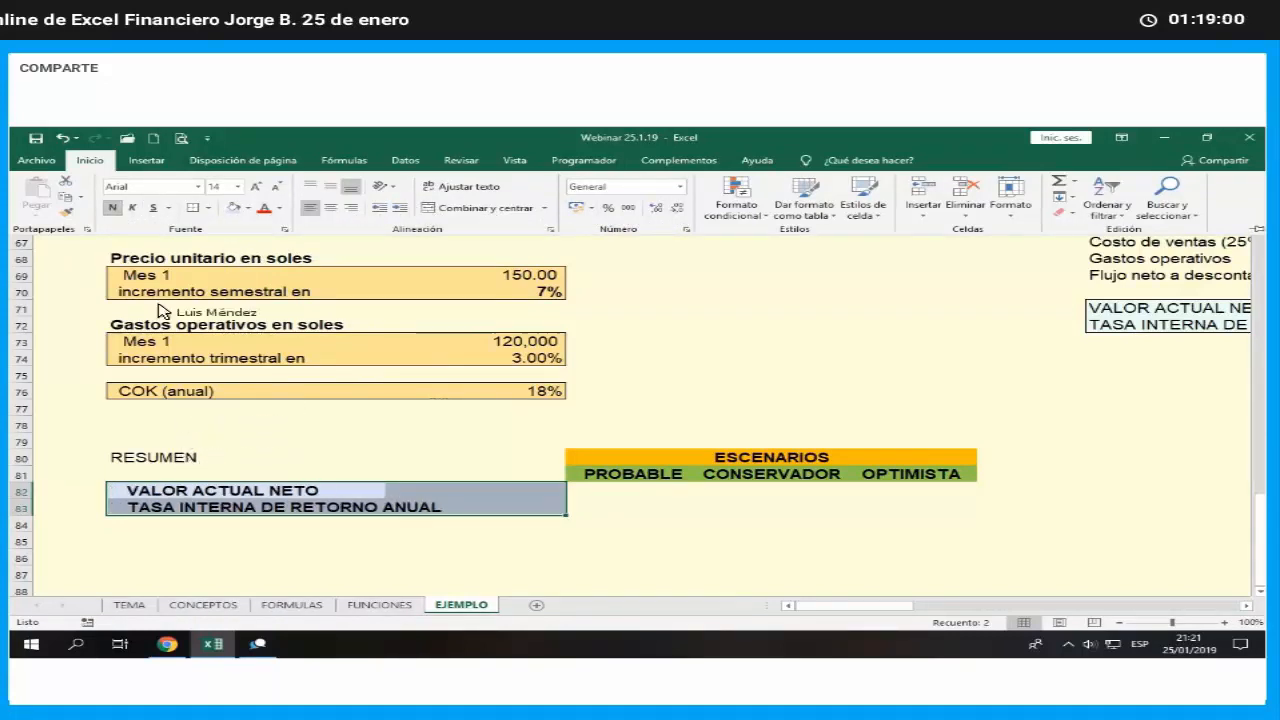
# - Set the RESUMEN heading in B80 to 18 pt bold
pyautogui.click(160, 457)
pyautogui.click(92, 162)
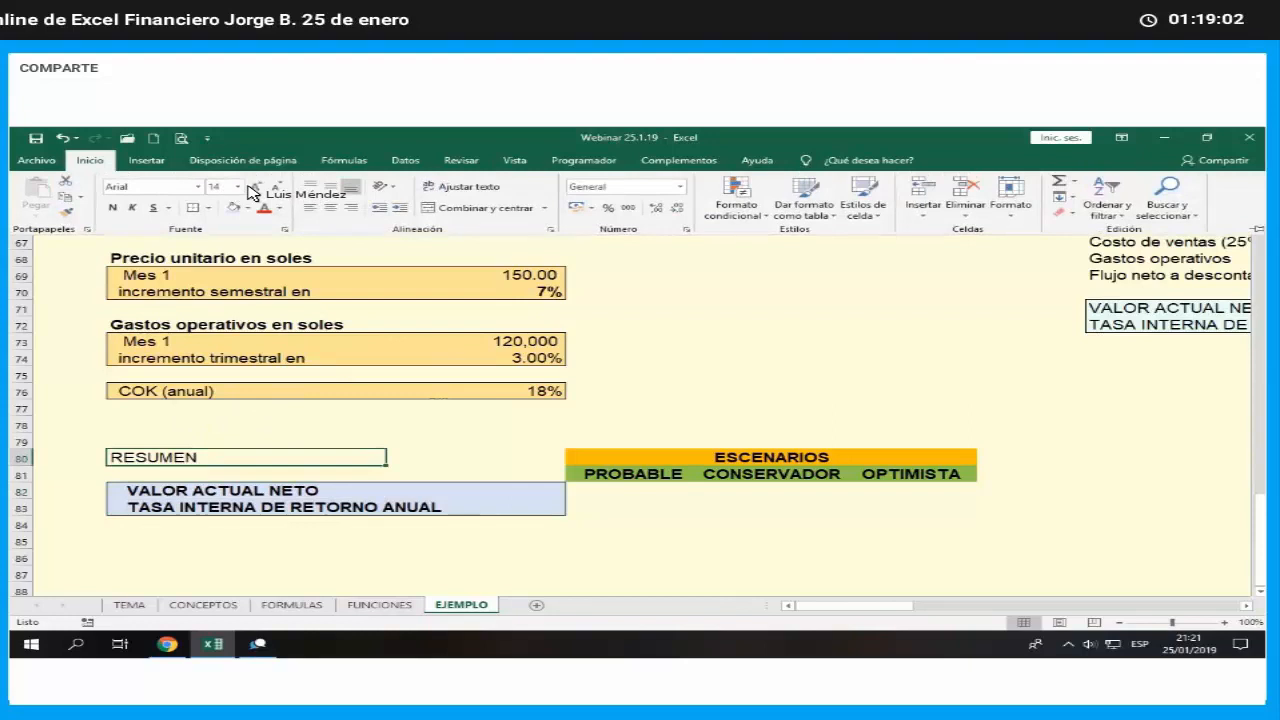
pyautogui.click(254, 188)
pyautogui.click(254, 188)
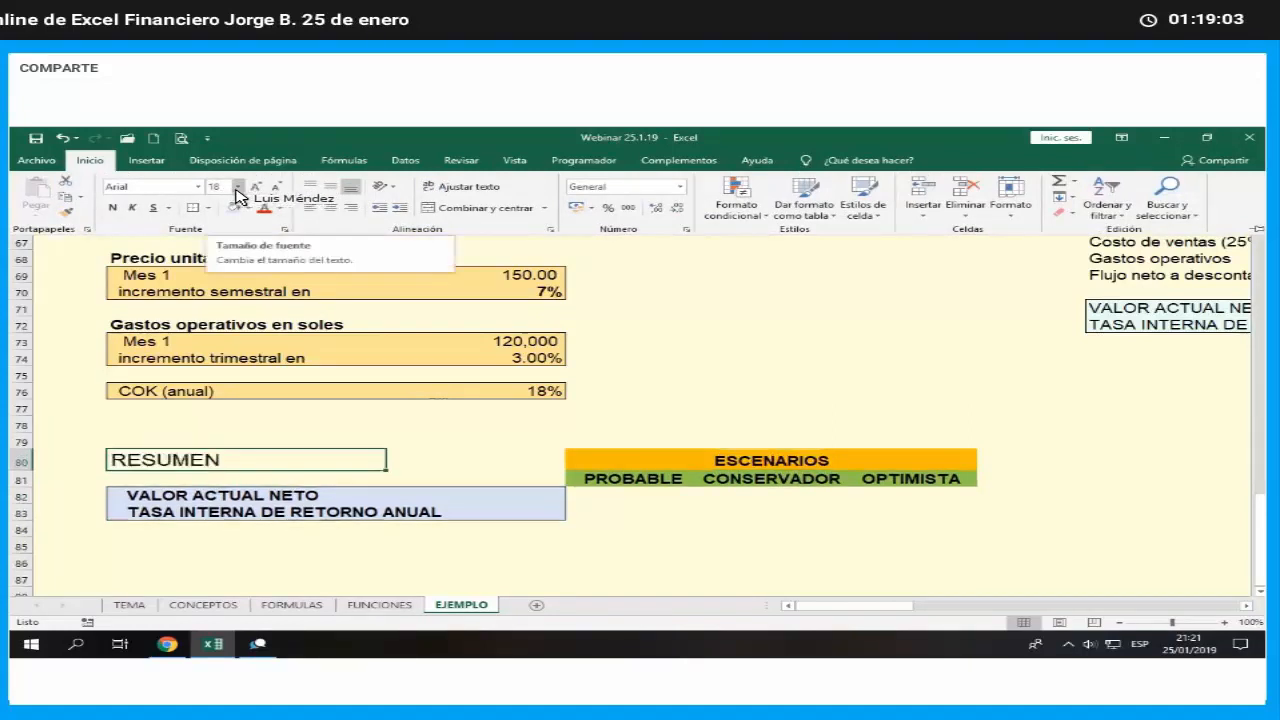
pyautogui.click(113, 207)
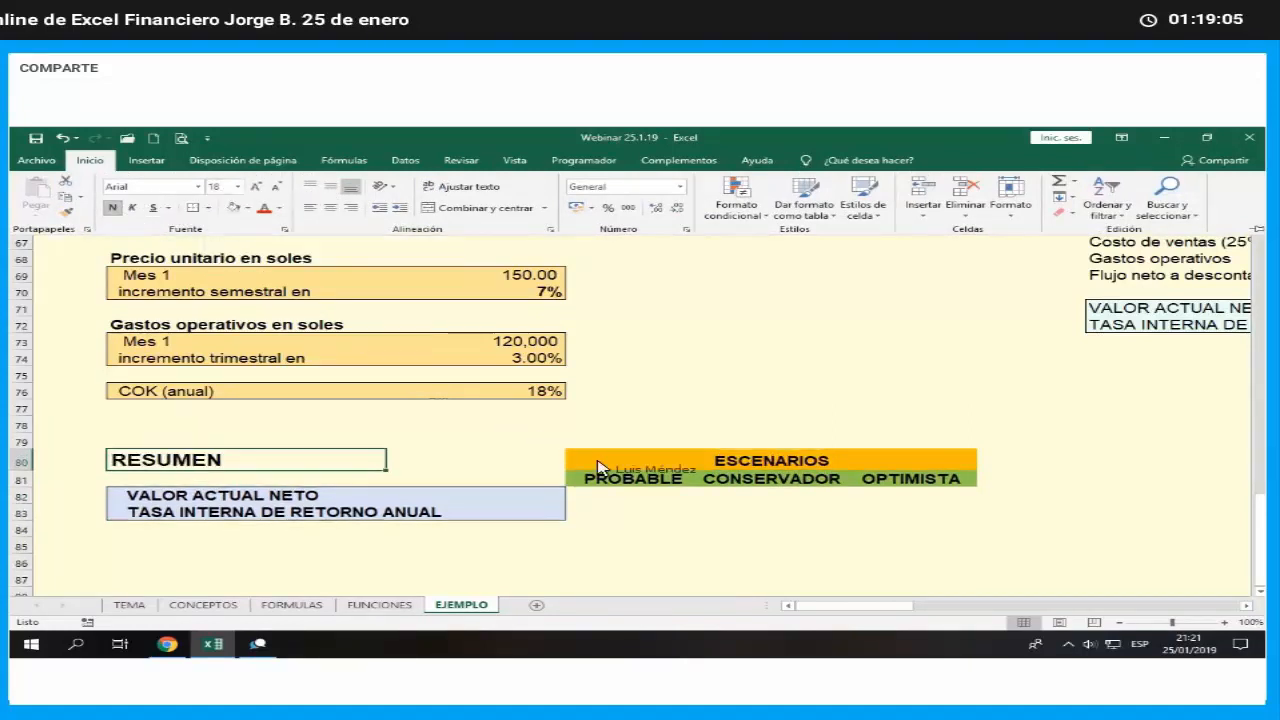
# - Link D82 to the probable scenario's net present value in M23
pyautogui.click(645, 495)
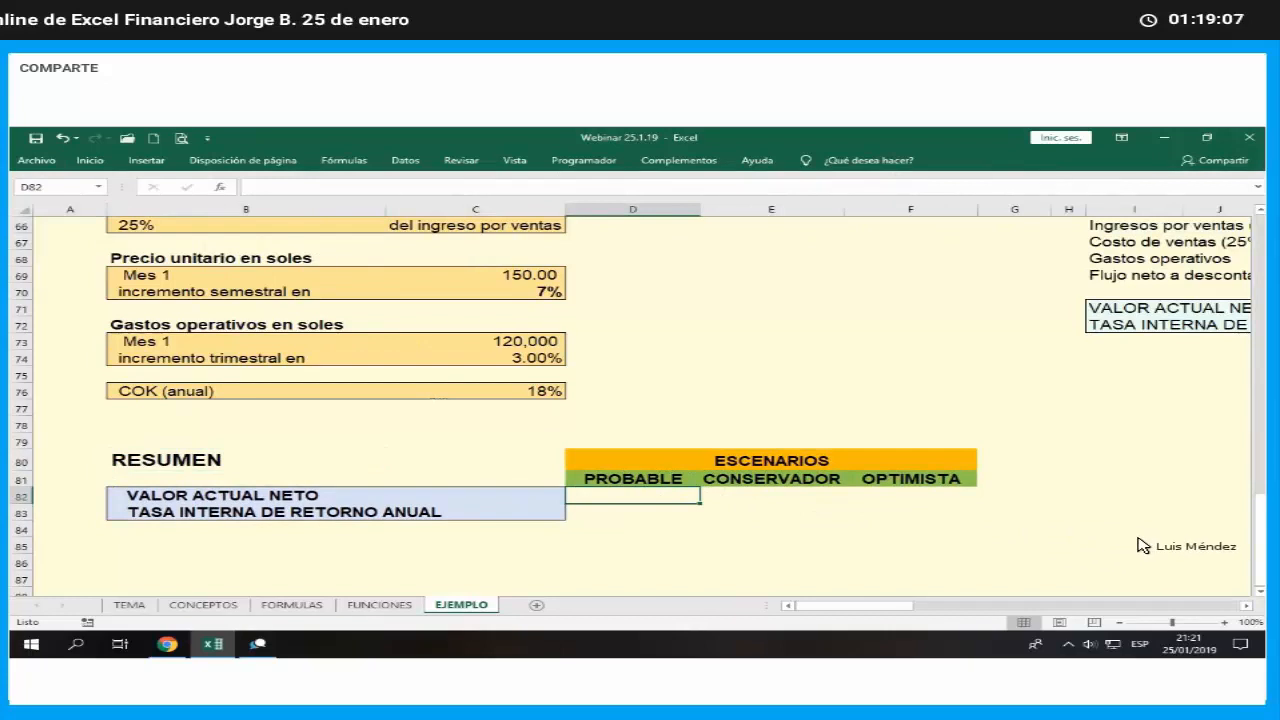
pyautogui.write('+')
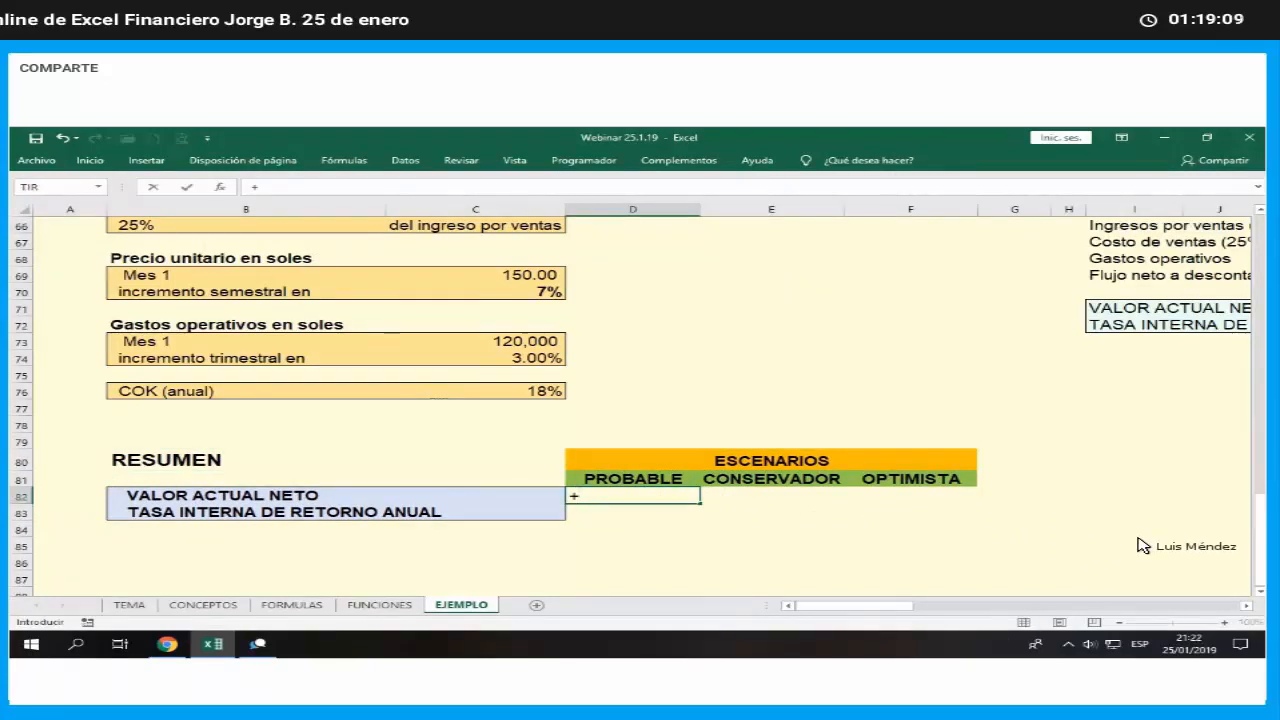
pyautogui.press('Up')
pyautogui.press('Up')
pyautogui.press('Up')
pyautogui.press('Up')
pyautogui.press('Up')
pyautogui.press('Up')
pyautogui.press('Up')
pyautogui.press('Up')
pyautogui.press('Up')
pyautogui.press('Up')
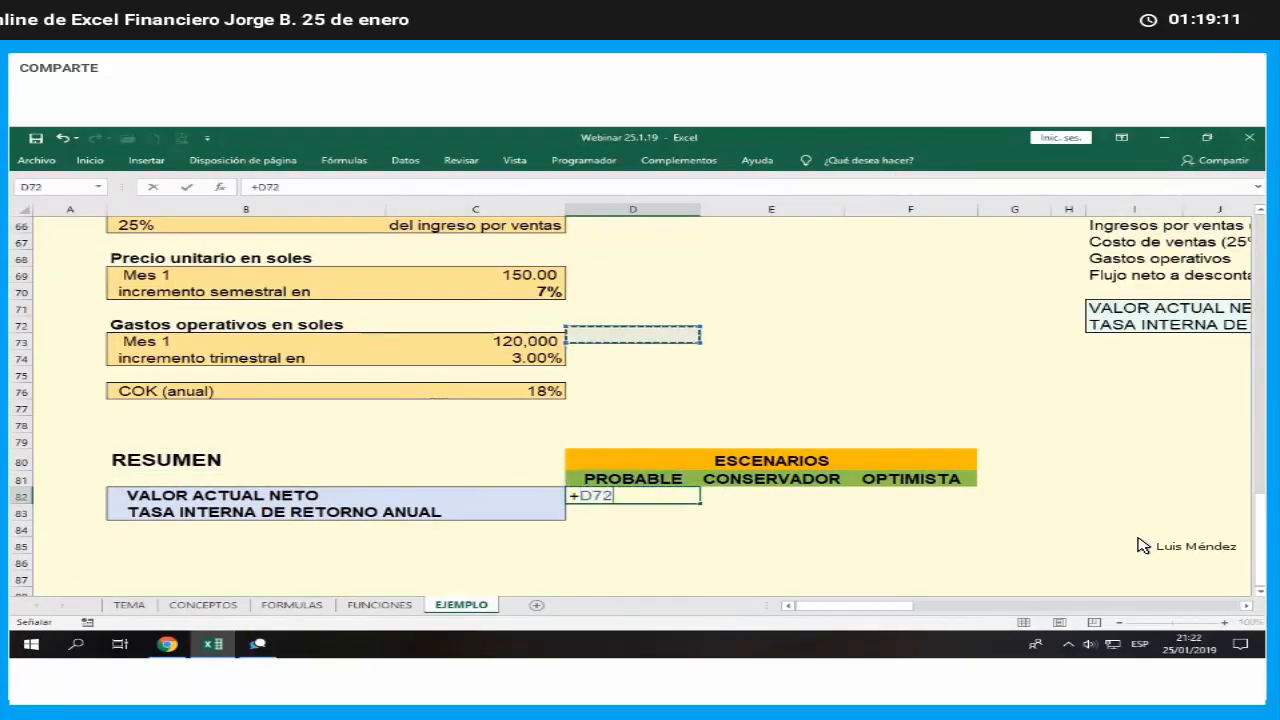
pyautogui.press('Up')
pyautogui.press('Up')
pyautogui.press('Up')
pyautogui.press('Up')
pyautogui.press('Up')
pyautogui.press('Up')
pyautogui.press('Up')
pyautogui.press('Up')
pyautogui.press('Up')
pyautogui.press('Up')
pyautogui.press('Up')
pyautogui.press('Up')
pyautogui.press('Up')
pyautogui.press('Up')
pyautogui.press('Up')
pyautogui.press('Up')
pyautogui.press('Up')
pyautogui.press('Up')
pyautogui.press('Up')
pyautogui.press('Up')
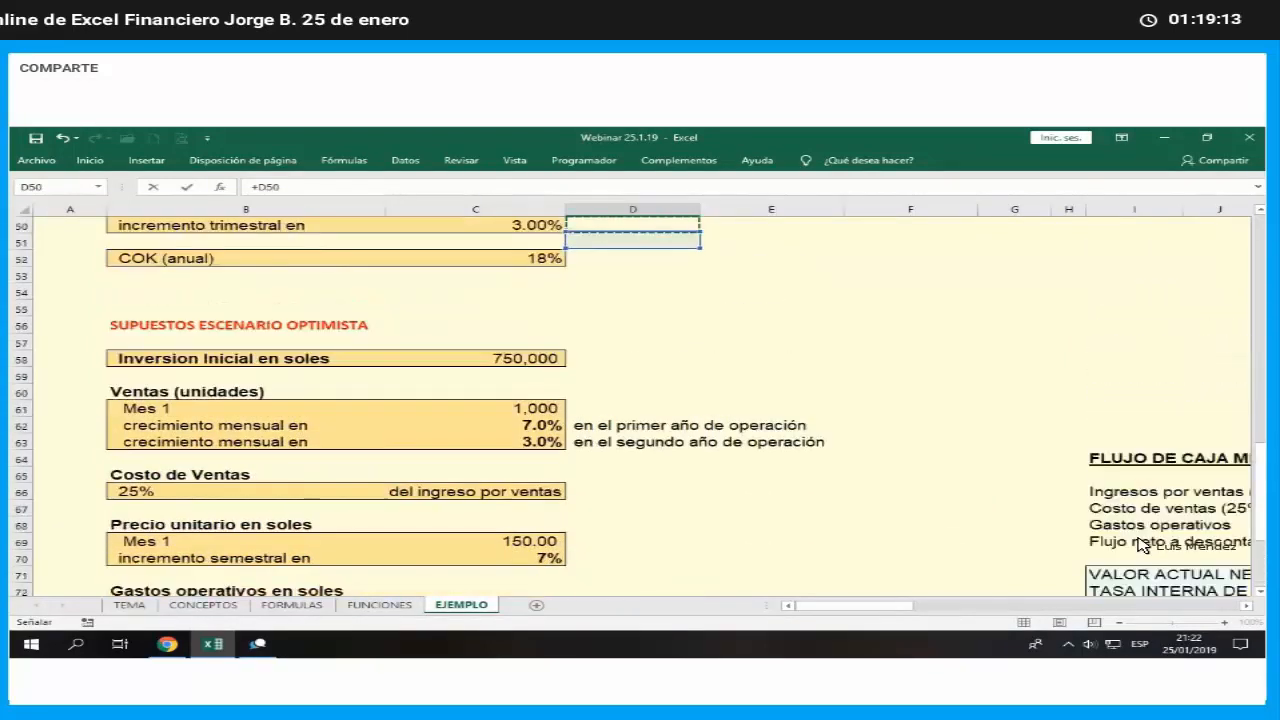
pyautogui.press('Up')
pyautogui.press('Up')
pyautogui.press('Up')
pyautogui.press('Up')
pyautogui.press('Up')
pyautogui.press('Up')
pyautogui.press('Up')
pyautogui.press('Up')
pyautogui.press('Up')
pyautogui.press('Up')
pyautogui.press('Up')
pyautogui.press('Up')
pyautogui.press('Up')
pyautogui.press('Up')
pyautogui.press('Up')
pyautogui.press('Up')
pyautogui.press('Up')
pyautogui.press('Up')
pyautogui.press('Up')
pyautogui.press('Up')
pyautogui.press('Right')
pyautogui.press('Right')
pyautogui.press('Right')
pyautogui.press('Right')
pyautogui.press('Right')
pyautogui.press('Right')
pyautogui.press('Right')
pyautogui.press('Right')
pyautogui.press('Right')
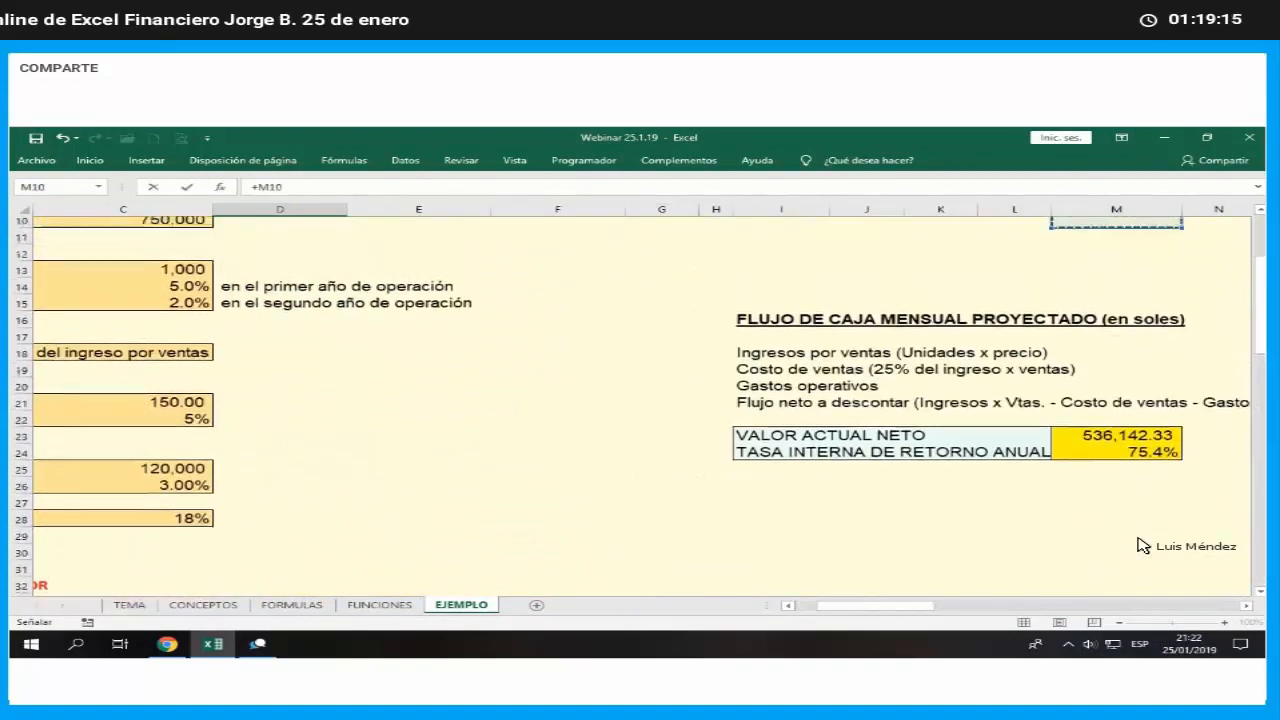
pyautogui.press('Up')
pyautogui.press('Up')
pyautogui.press('Up')
pyautogui.press('Up')
pyautogui.press('Up')
pyautogui.press('Up')
pyautogui.press('Up')
pyautogui.press('Up')
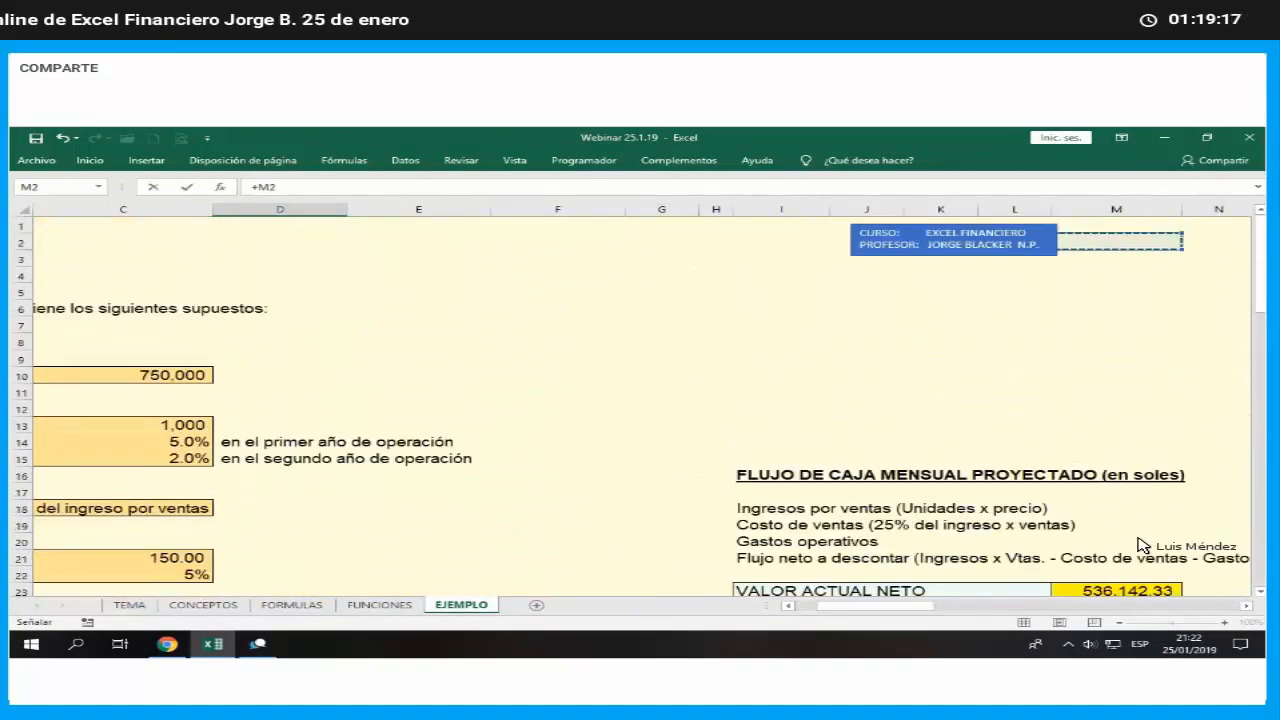
pyautogui.press('Down')
pyautogui.press('Down')
pyautogui.press('Down')
pyautogui.press('Down')
pyautogui.press('Down')
pyautogui.press('Down')
pyautogui.press('Down')
pyautogui.press('Down')
pyautogui.press('Down')
pyautogui.press('Down')
pyautogui.press('Down')
pyautogui.press('Down')
pyautogui.press('Down')
pyautogui.press('Down')
pyautogui.press('Down')
pyautogui.press('Down')
pyautogui.press('Down')
pyautogui.press('Down')
pyautogui.press('Down')
pyautogui.press('Down')
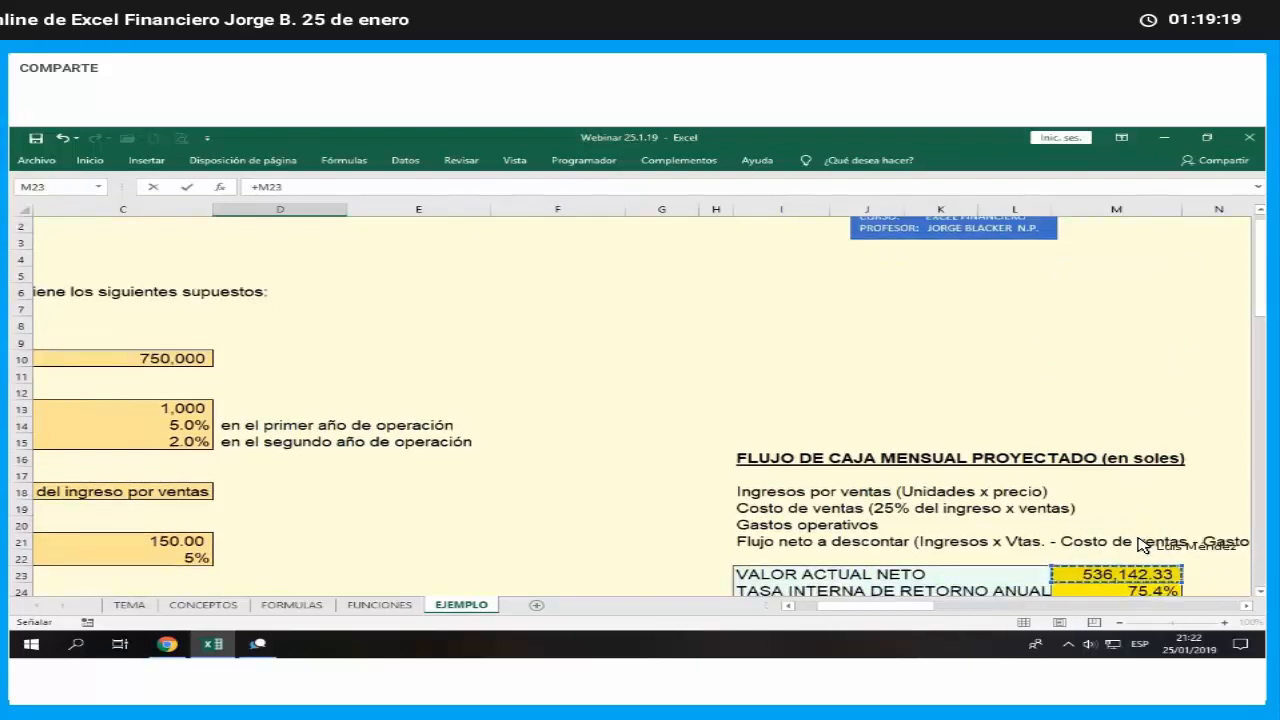
pyautogui.press('Return')
# - Link E82 to the conservative scenario's net present value in M47
pyautogui.press('Up')
pyautogui.press('Right')
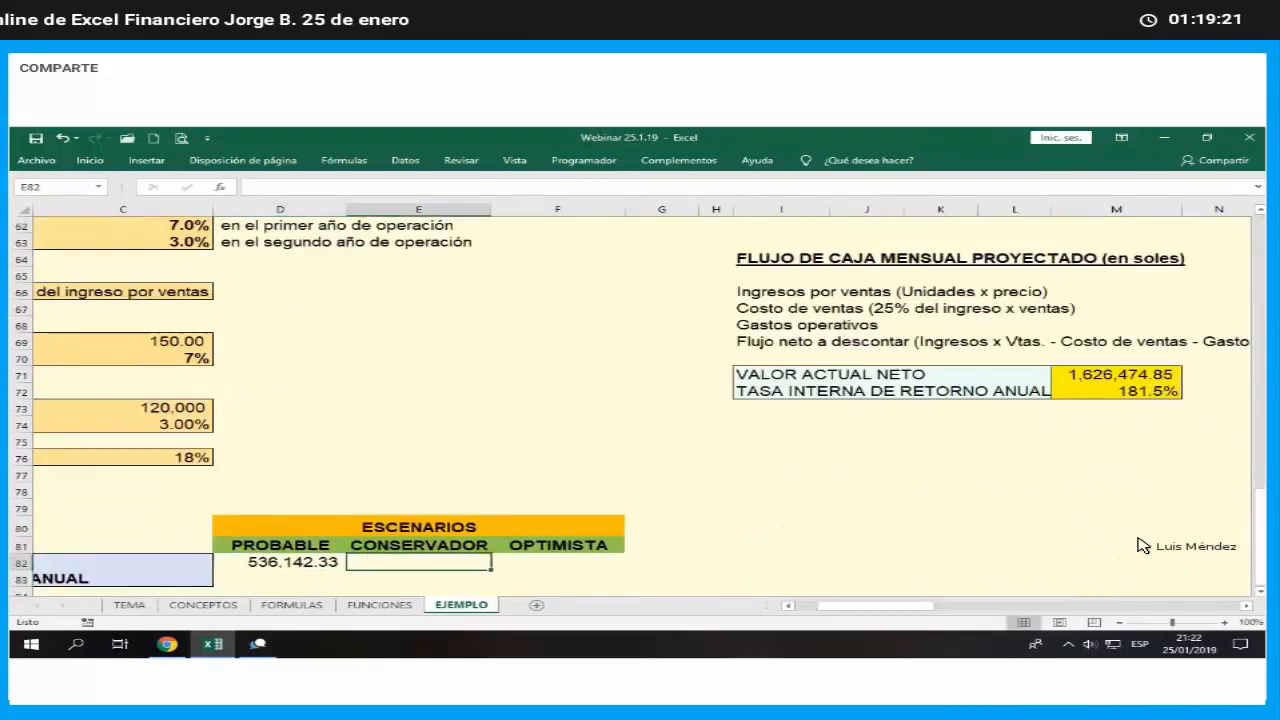
pyautogui.write('+')
pyautogui.press('Up')
pyautogui.press('Up')
pyautogui.press('Up')
pyautogui.press('Up')
pyautogui.press('Up')
pyautogui.press('Up')
pyautogui.press('Up')
pyautogui.press('Up')
pyautogui.press('Up')
pyautogui.press('Up')
pyautogui.press('Up')
pyautogui.press('Up')
pyautogui.press('Up')
pyautogui.press('Up')
pyautogui.press('Up')
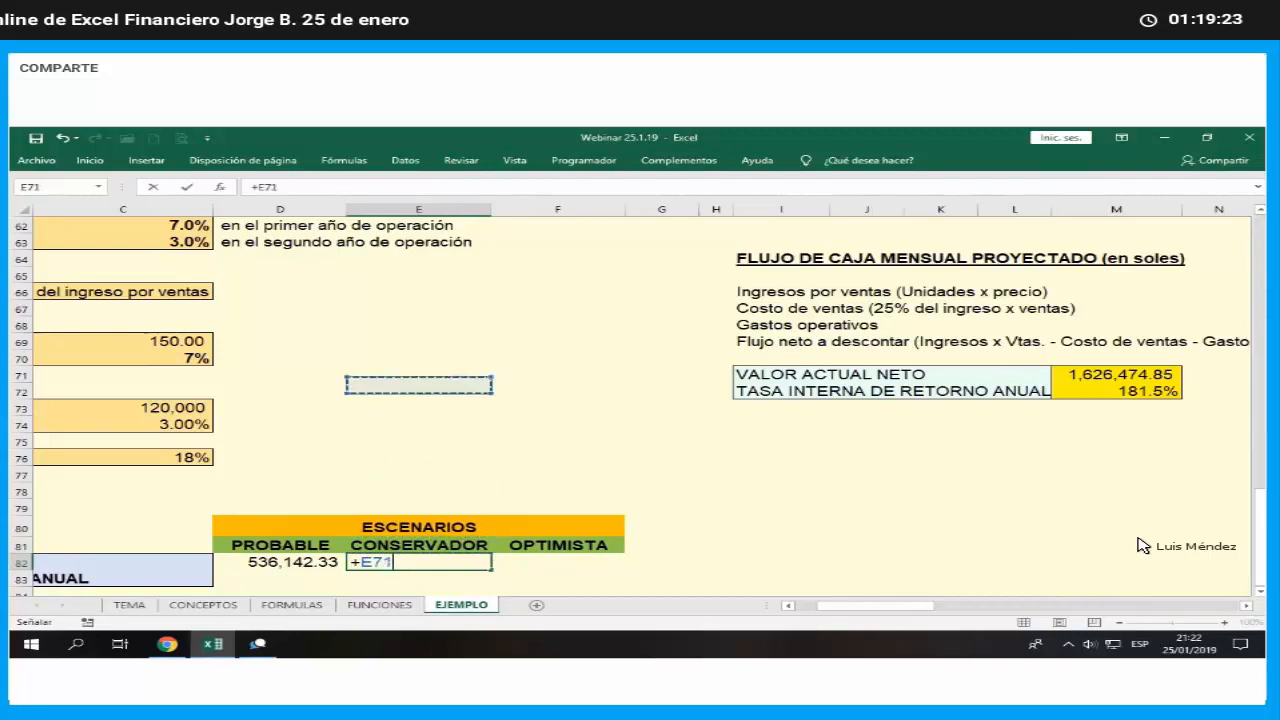
pyautogui.press('Up')
pyautogui.press('Up')
pyautogui.press('Up')
pyautogui.press('Up')
pyautogui.press('Up')
pyautogui.press('Up')
pyautogui.press('Up')
pyautogui.press('Up')
pyautogui.press('Up')
pyautogui.press('Up')
pyautogui.press('Up')
pyautogui.press('Up')
pyautogui.press('Up')
pyautogui.press('Up')
pyautogui.press('Up')
pyautogui.press('Up')
pyautogui.press('Up')
pyautogui.press('Up')
pyautogui.press('Up')
pyautogui.press('Up')
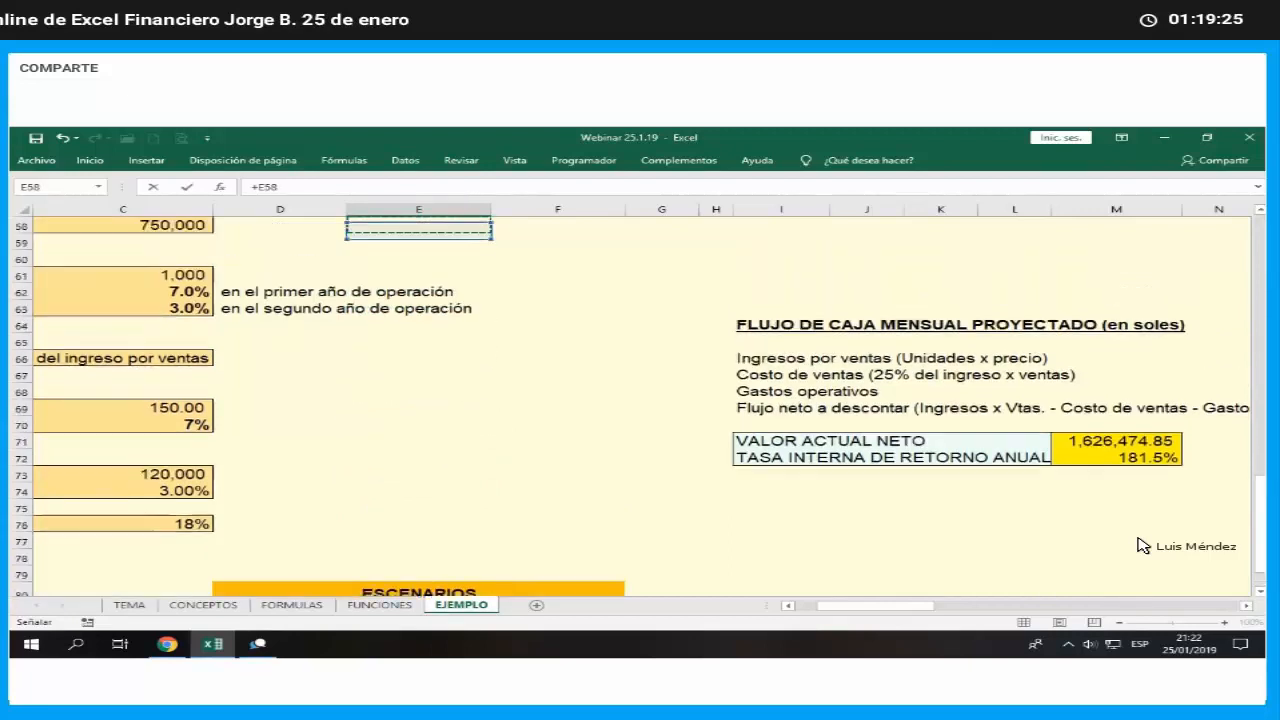
pyautogui.press('Right')
pyautogui.press('Right')
pyautogui.press('Right')
pyautogui.press('Right')
pyautogui.press('Right')
pyautogui.press('Down')
pyautogui.press('Down')
pyautogui.press('Down')
pyautogui.press('Down')
pyautogui.press('Down')
pyautogui.press('Down')
pyautogui.press('Right')
pyautogui.press('Right')
pyautogui.press('Right')
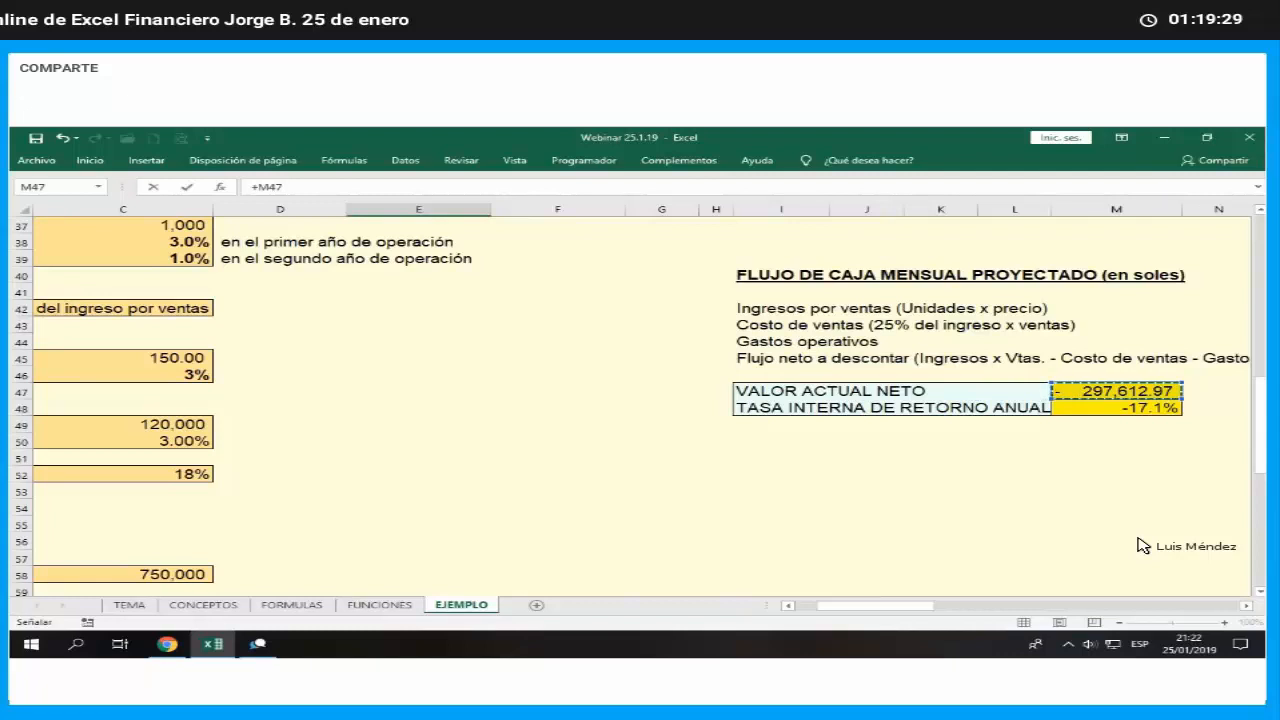
pyautogui.press('Tab')
# - Link F82 to the optimistic scenario's net present value in M71
pyautogui.write('+')
pyautogui.press('Up')
pyautogui.press('Up')
pyautogui.press('Up')
pyautogui.press('Up')
pyautogui.press('Up')
pyautogui.press('Up')
pyautogui.press('Up')
pyautogui.press('Up')
pyautogui.press('Up')
pyautogui.press('Up')
pyautogui.press('Up')
pyautogui.press('Right')
pyautogui.press('Right')
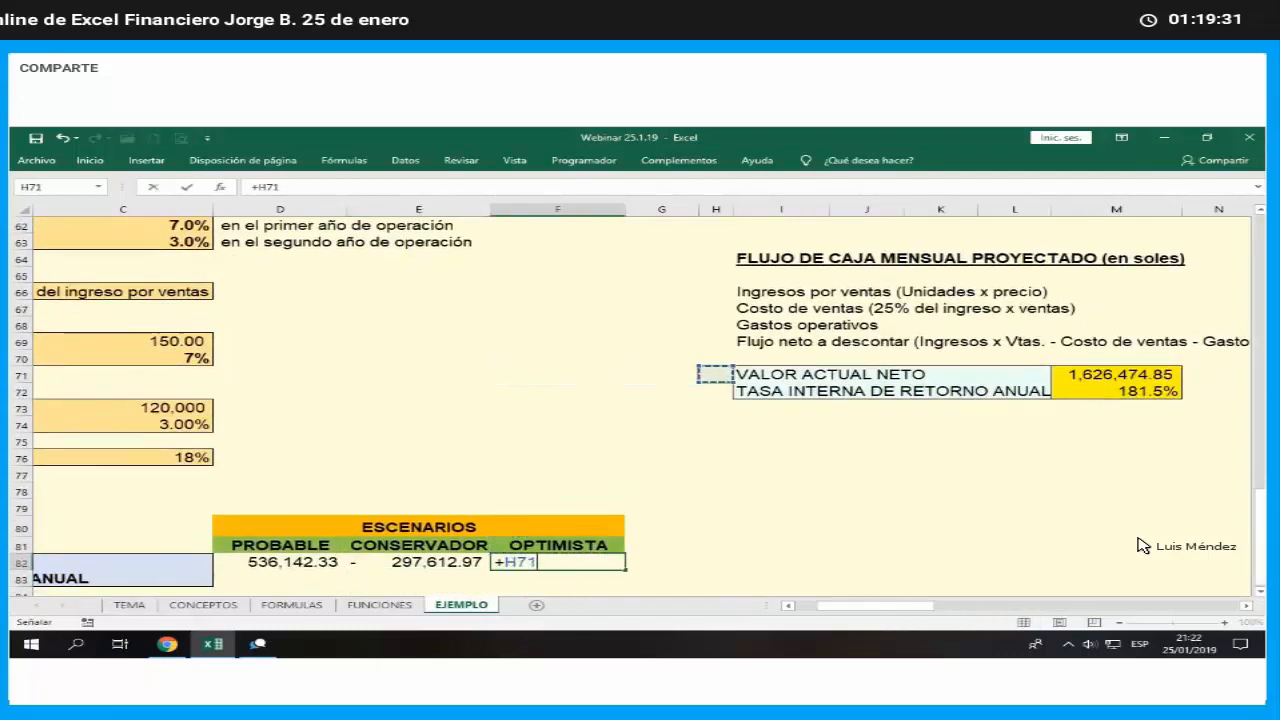
pyautogui.press('Right')
pyautogui.press('Right')
pyautogui.press('Right')
pyautogui.press('Right')
pyautogui.press('Right')
pyautogui.press('Return')
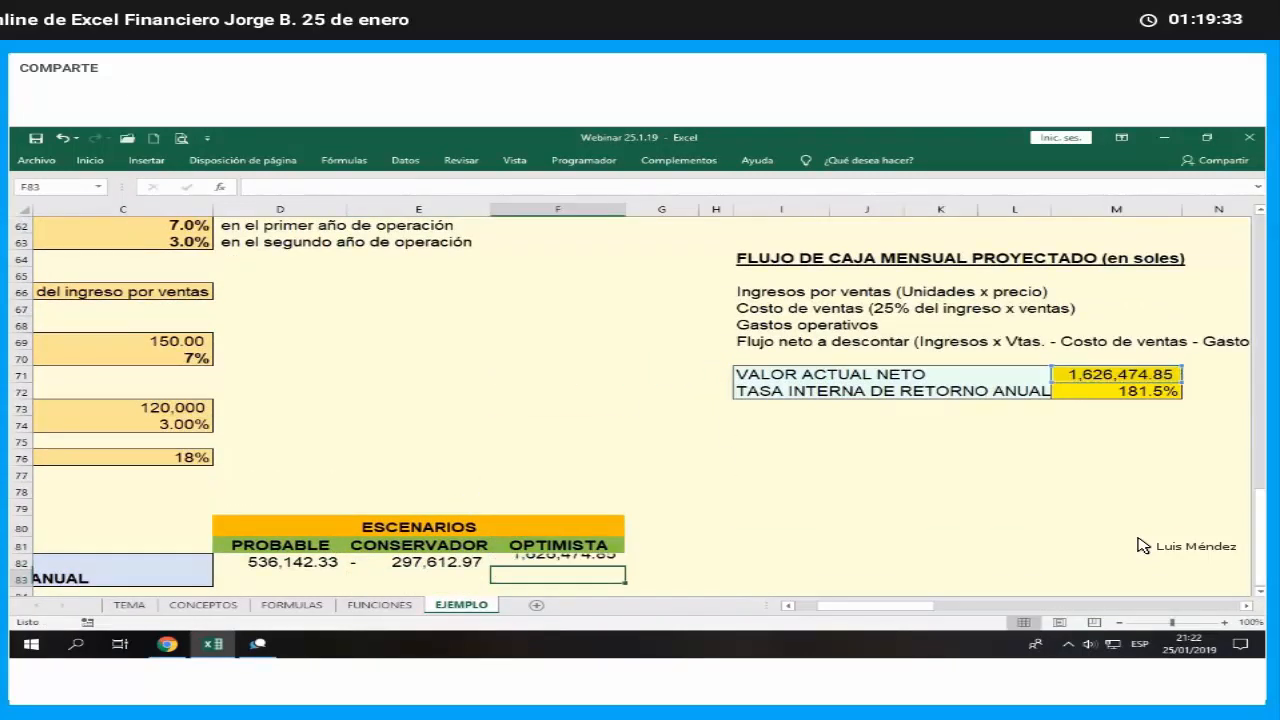
# - Link D83 to the probable scenario's annual internal rate of return in M24
pyautogui.press('Left')
pyautogui.press('Left')
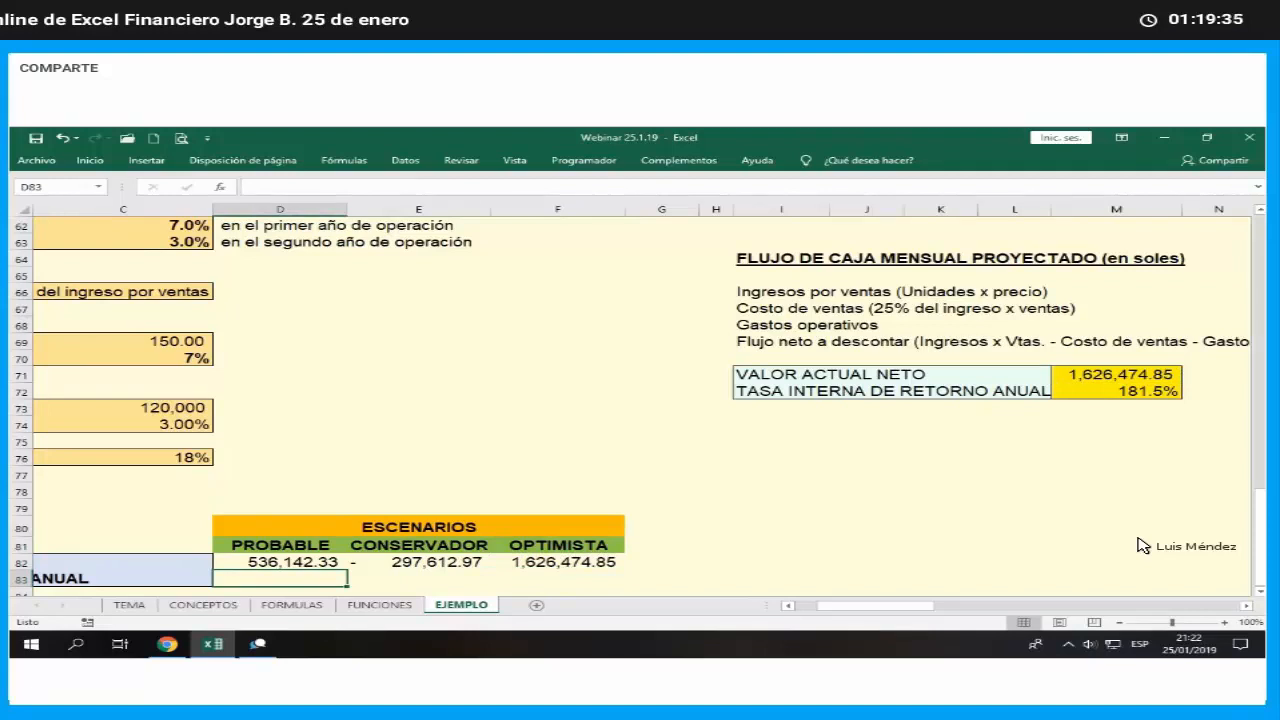
pyautogui.write('+')
pyautogui.press('Up')
pyautogui.press('Up')
pyautogui.press('Up')
pyautogui.press('Up')
pyautogui.press('Up')
pyautogui.press('Up')
pyautogui.press('Up')
pyautogui.press('Up')
pyautogui.press('Up')
pyautogui.press('Up')
pyautogui.press('Up')
pyautogui.press('Up')
pyautogui.press('Up')
pyautogui.press('Up')
pyautogui.press('Up')
pyautogui.press('Up')
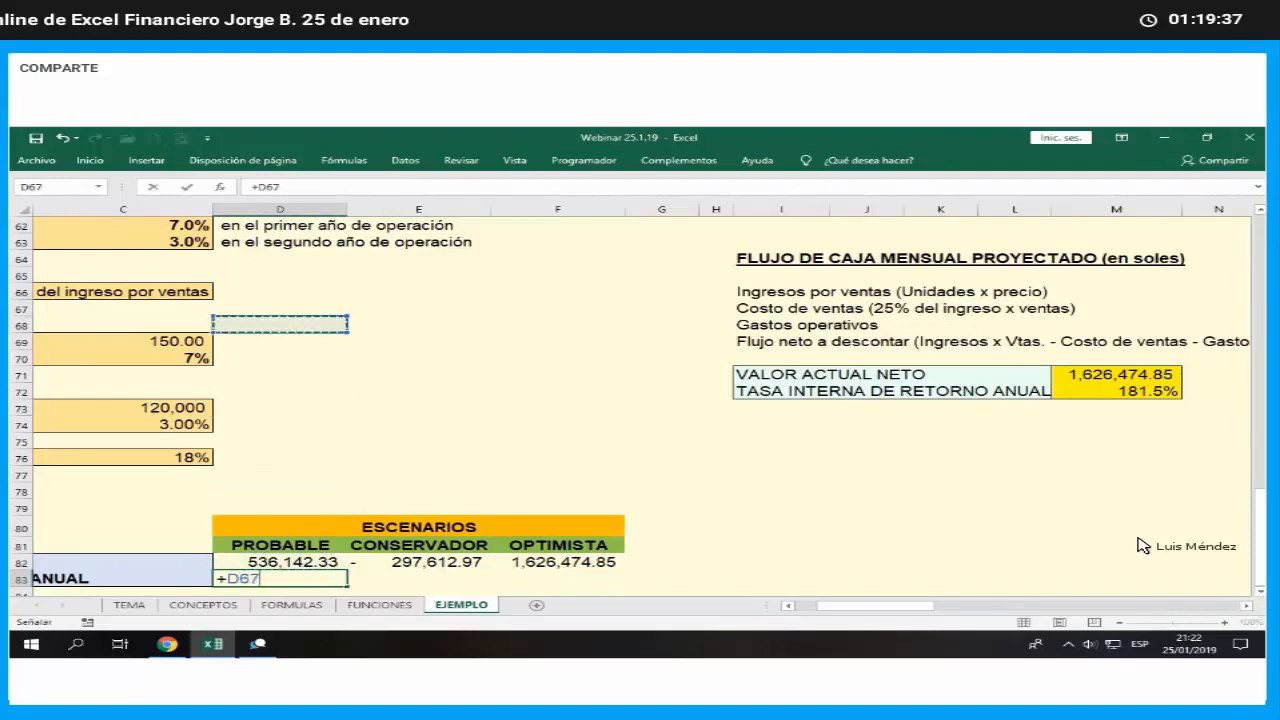
pyautogui.press('Up')
pyautogui.press('Up')
pyautogui.press('Up')
pyautogui.press('Up')
pyautogui.press('Up')
pyautogui.press('Up')
pyautogui.press('Up')
pyautogui.press('Up')
pyautogui.press('Up')
pyautogui.press('Up')
pyautogui.press('Up')
pyautogui.press('Up')
pyautogui.press('Up')
pyautogui.press('Up')
pyautogui.press('Up')
pyautogui.press('Up')
pyautogui.press('Up')
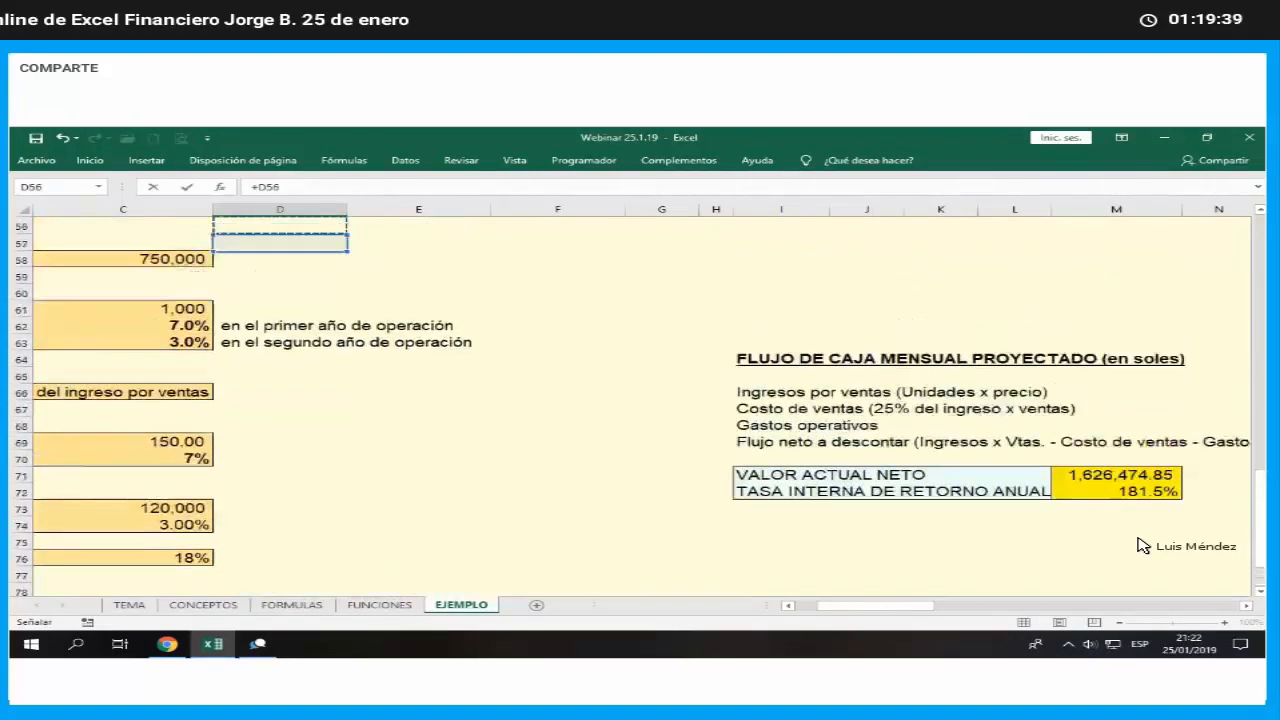
pyautogui.press('Up')
pyautogui.press('Up')
pyautogui.press('Up')
pyautogui.press('Up')
pyautogui.press('Up')
pyautogui.press('Up')
pyautogui.press('Up')
pyautogui.press('Up')
pyautogui.press('Up')
pyautogui.press('Up')
pyautogui.press('Up')
pyautogui.press('Up')
pyautogui.press('Up')
pyautogui.press('Up')
pyautogui.press('Up')
pyautogui.press('Up')
pyautogui.press('Up')
pyautogui.press('Up')
pyautogui.press('Up')
pyautogui.press('Up')
pyautogui.press('Right')
pyautogui.press('Right')
pyautogui.press('Right')
pyautogui.press('Right')
pyautogui.press('Right')
pyautogui.press('Right')
pyautogui.press('Right')
pyautogui.press('Right')
pyautogui.press('Right')
pyautogui.press('Down')
pyautogui.press('Down')
pyautogui.press('Down')
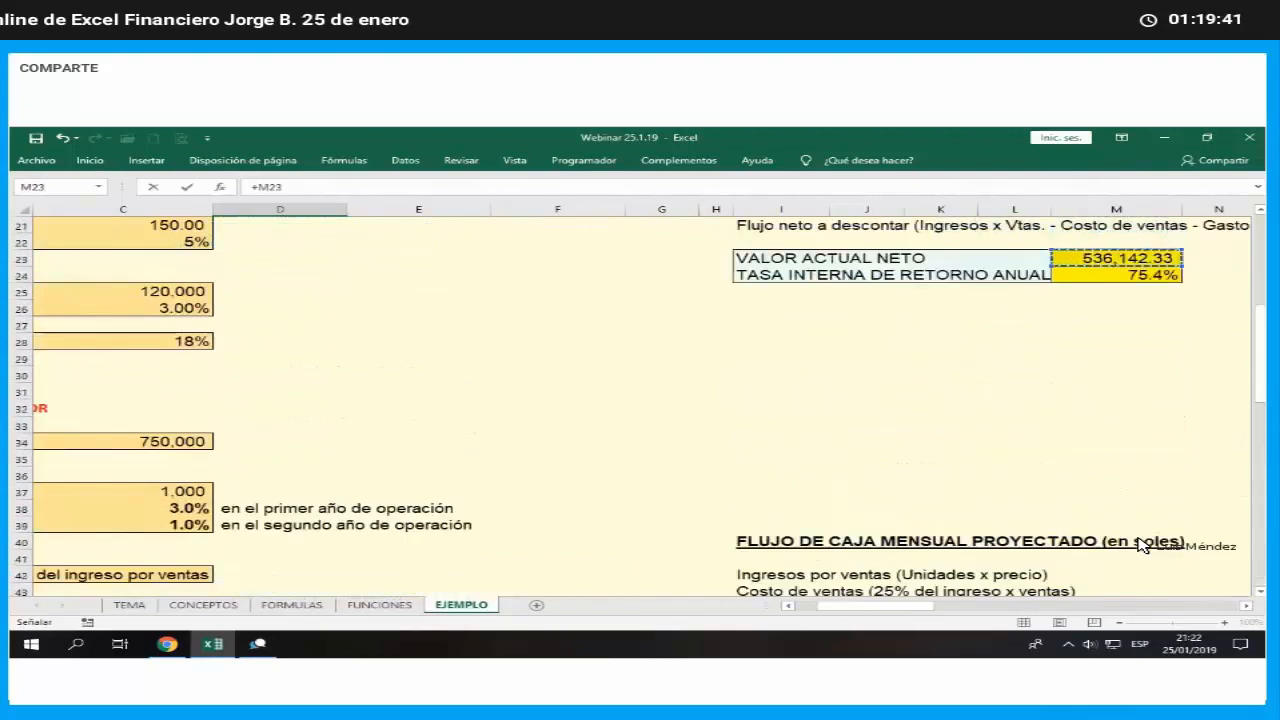
pyautogui.press('Tab')
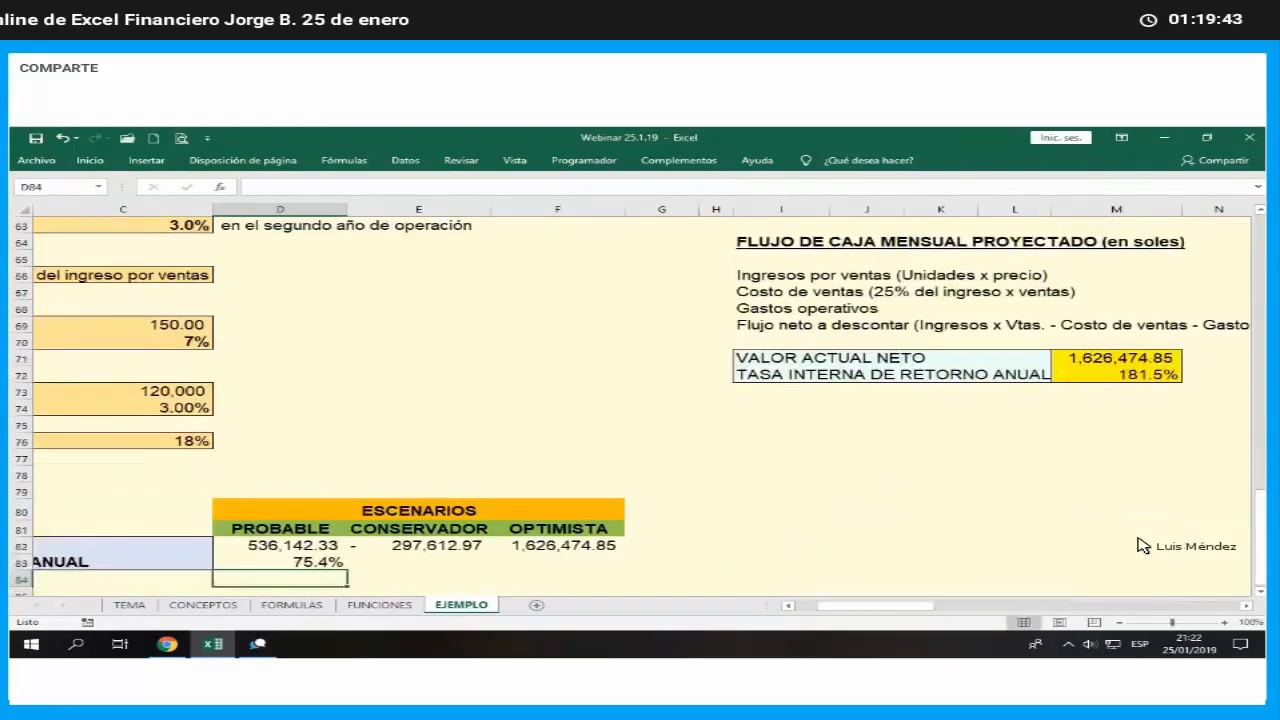
# - Link E83 to the conservative scenario's annual internal rate of return in M48
pyautogui.write('+')
pyautogui.press('Up')
pyautogui.press('Up')
pyautogui.press('Up')
pyautogui.press('Up')
pyautogui.press('Up')
pyautogui.press('Up')
pyautogui.press('Up')
pyautogui.press('Up')
pyautogui.press('Up')
pyautogui.press('Up')
pyautogui.press('Up')
pyautogui.press('Up')
pyautogui.press('Up')
pyautogui.press('Up')
pyautogui.press('Up')
pyautogui.press('Up')
pyautogui.press('Up')
pyautogui.press('Up')
pyautogui.press('Up')
pyautogui.press('Up')
pyautogui.press('Up')
pyautogui.press('Up')
pyautogui.press('Up')
pyautogui.press('Up')
pyautogui.press('Up')
pyautogui.press('Up')
pyautogui.press('Up')
pyautogui.press('Up')
pyautogui.press('Up')
pyautogui.press('Up')
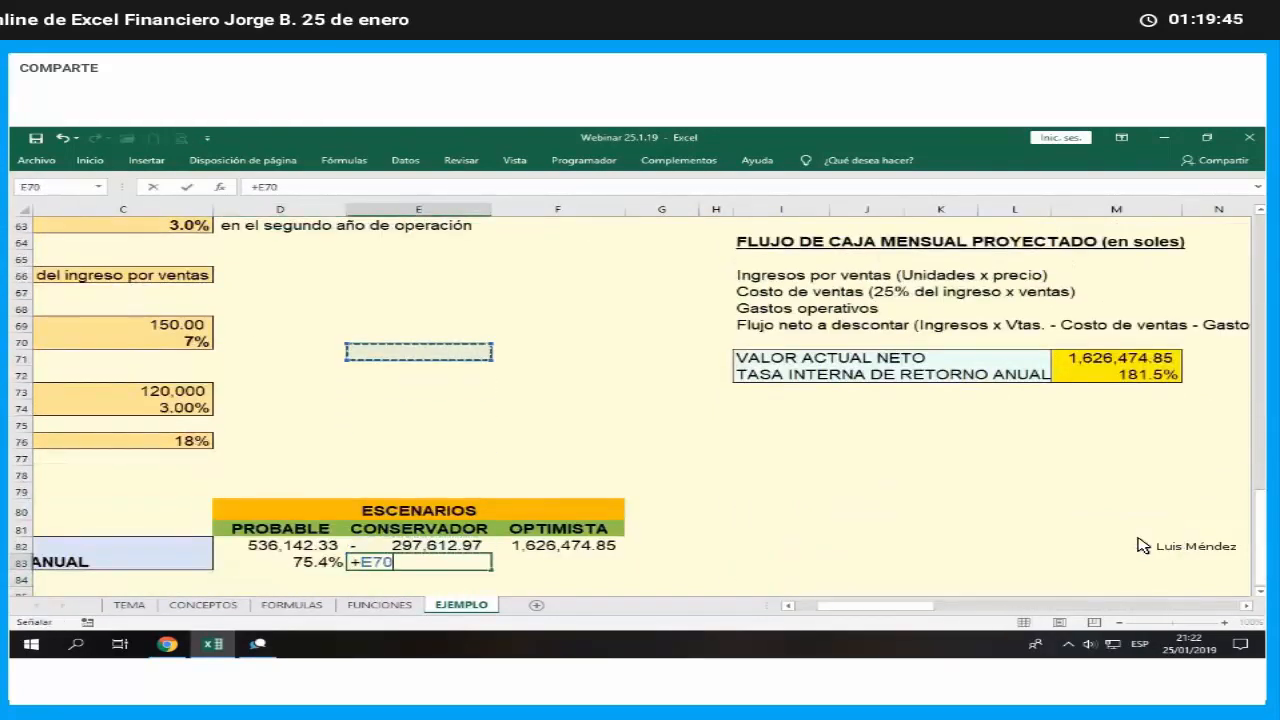
pyautogui.press('Up')
pyautogui.press('Up')
pyautogui.press('Up')
pyautogui.press('Up')
pyautogui.press('Up')
pyautogui.press('Right')
pyautogui.press('Right')
pyautogui.press('Right')
pyautogui.press('Right')
pyautogui.press('Right')
pyautogui.press('Right')
pyautogui.press('Right')
pyautogui.press('Right')
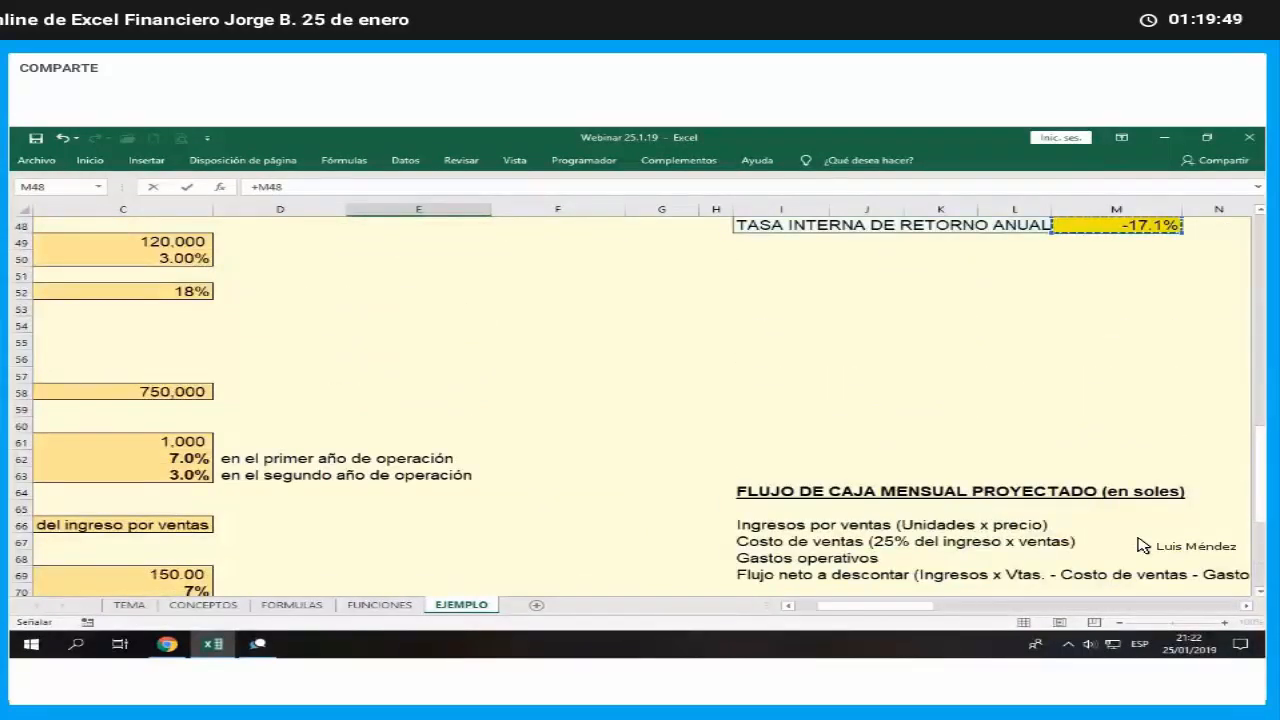
pyautogui.press('Tab')
# - Link F83 to the optimistic scenario's annual internal rate of return in M72
pyautogui.write('+')
pyautogui.press('Up')
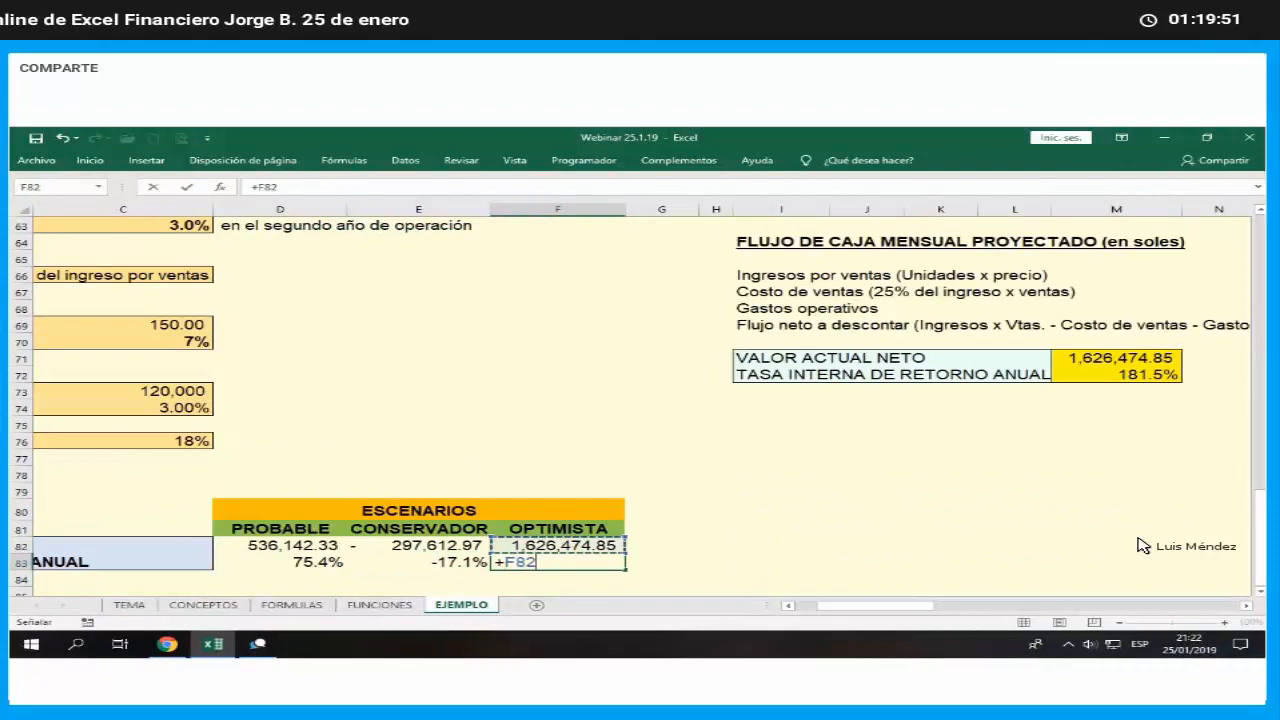
pyautogui.press('Up')
pyautogui.press('Up')
pyautogui.press('Up')
pyautogui.press('Up')
pyautogui.press('Up')
pyautogui.press('Up')
pyautogui.press('Up')
pyautogui.press('Up')
pyautogui.press('Up')
pyautogui.press('Right')
pyautogui.press('Right')
pyautogui.press('Right')
pyautogui.press('Right')
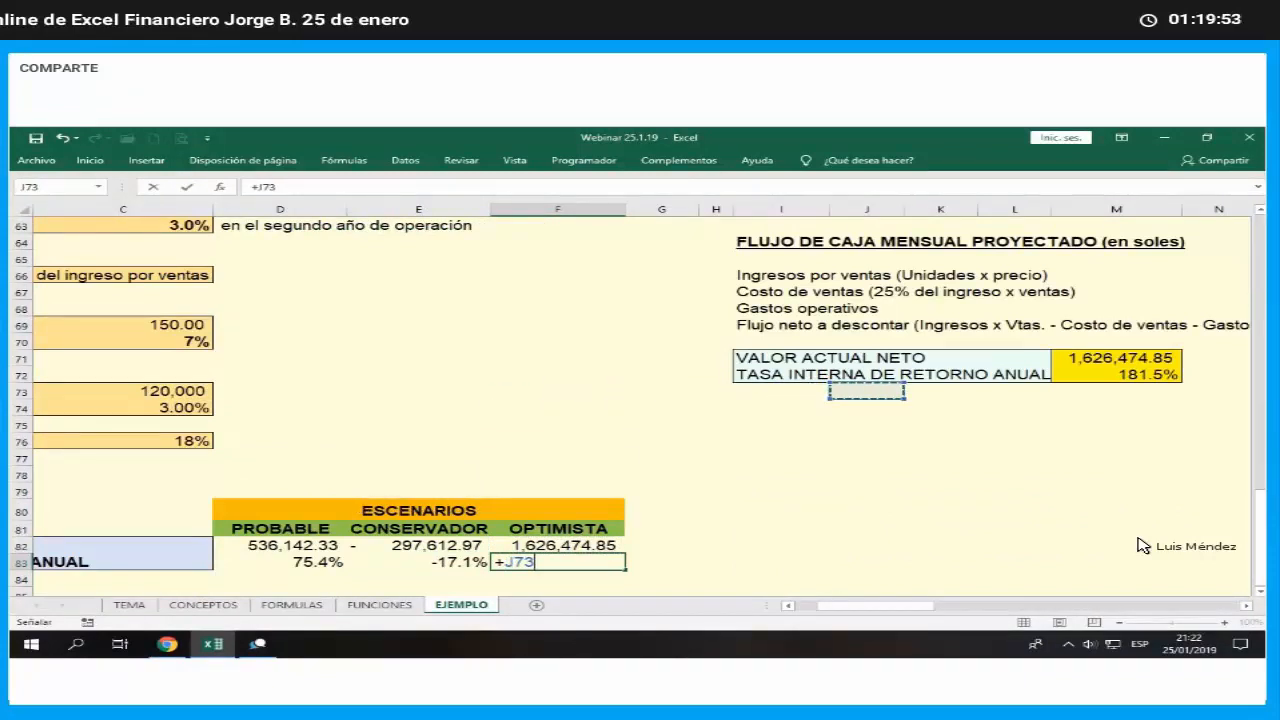
pyautogui.press('Up')
pyautogui.press('Right')
pyautogui.press('Return')
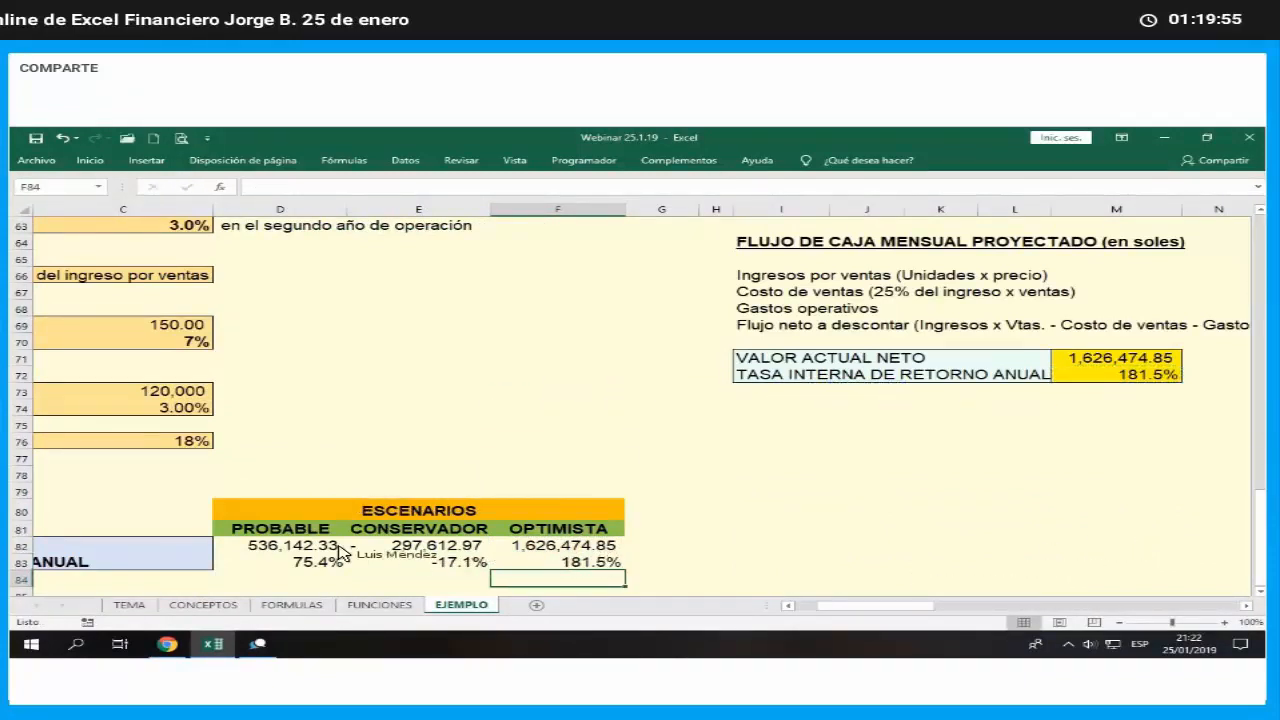
# - Apply outside borders and a yellow fill to the summary results in D82:F83
pyautogui.moveTo(340, 551); pyautogui.dragTo(570, 562)
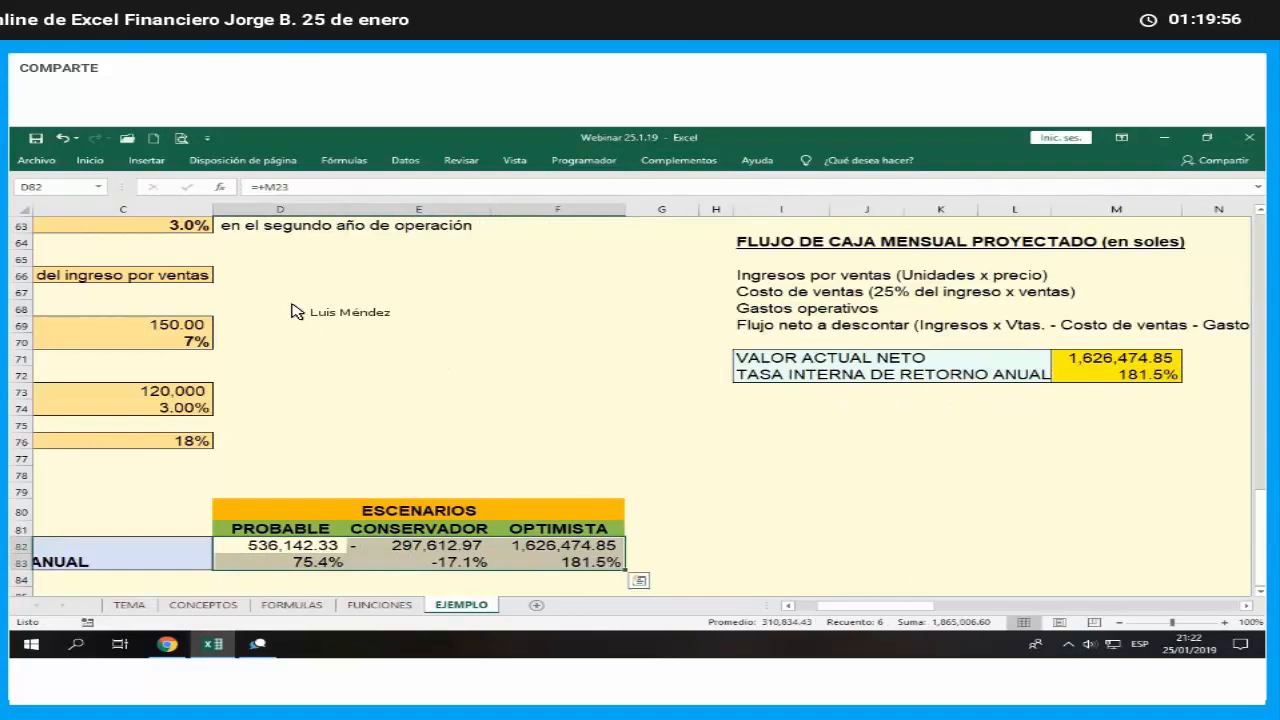
pyautogui.click(92, 161)
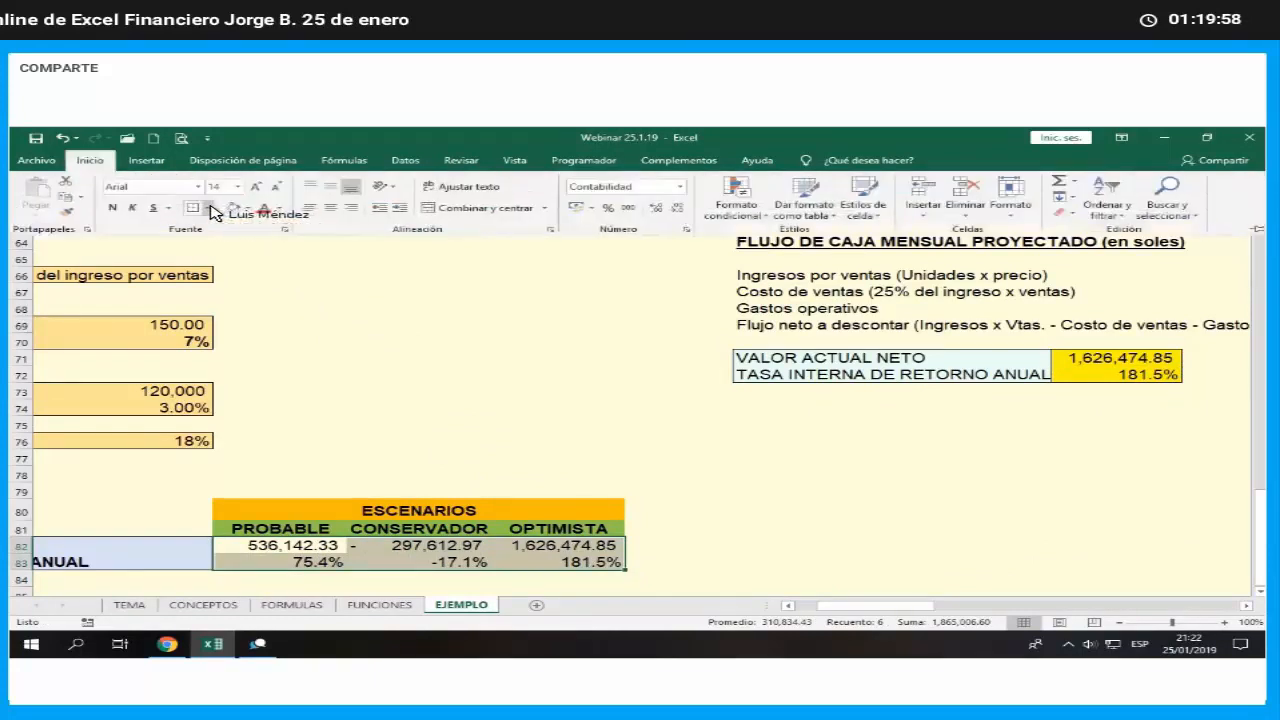
pyautogui.click(210, 209)
pyautogui.click(229, 342)
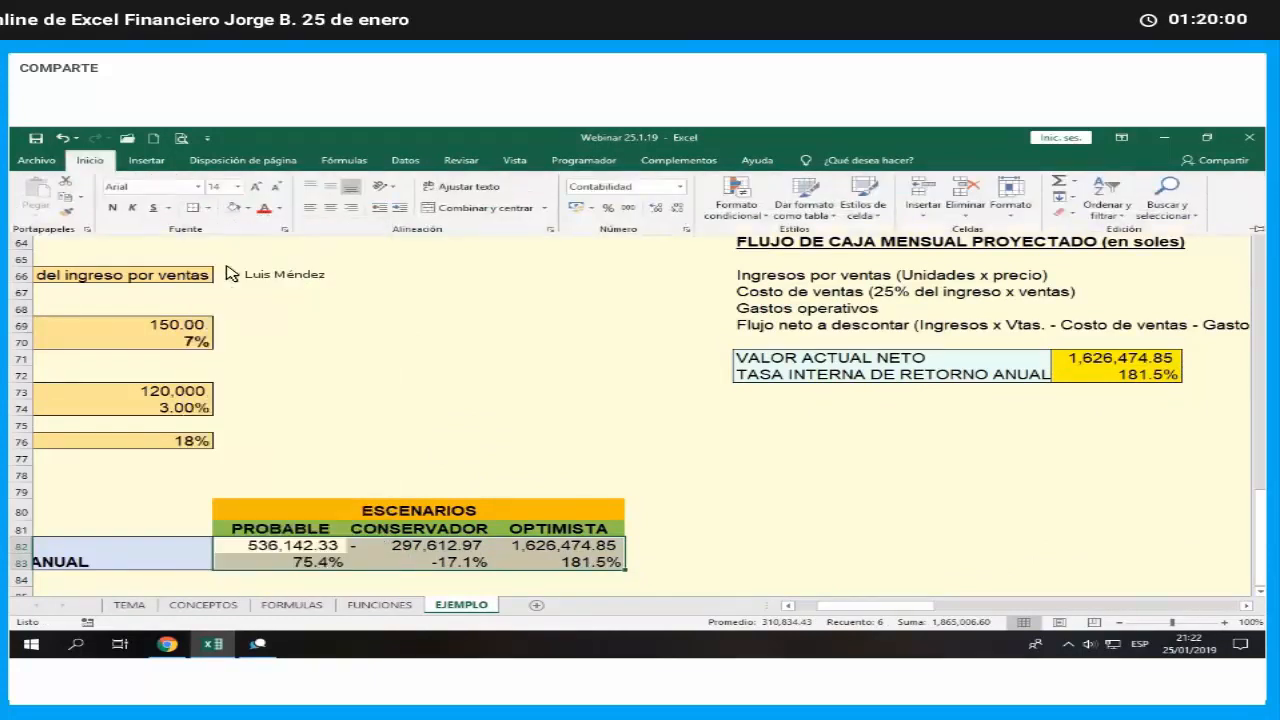
pyautogui.click(244, 208)
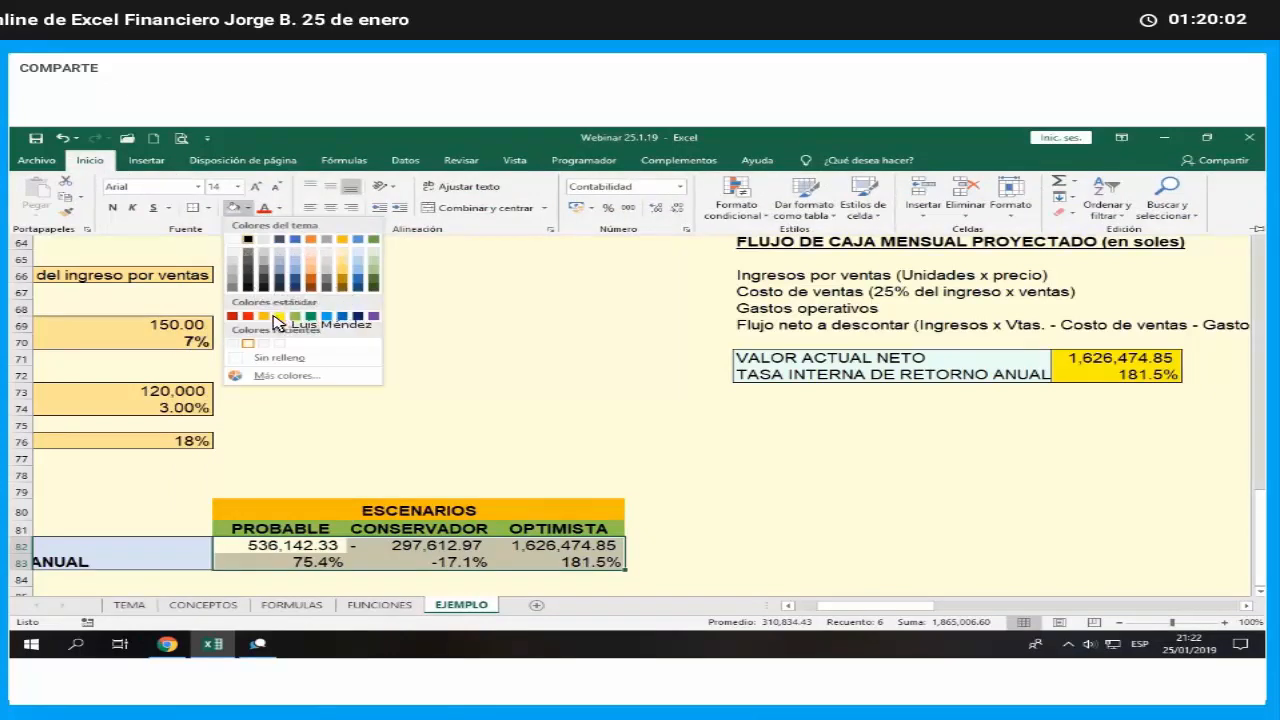
pyautogui.click(278, 317)
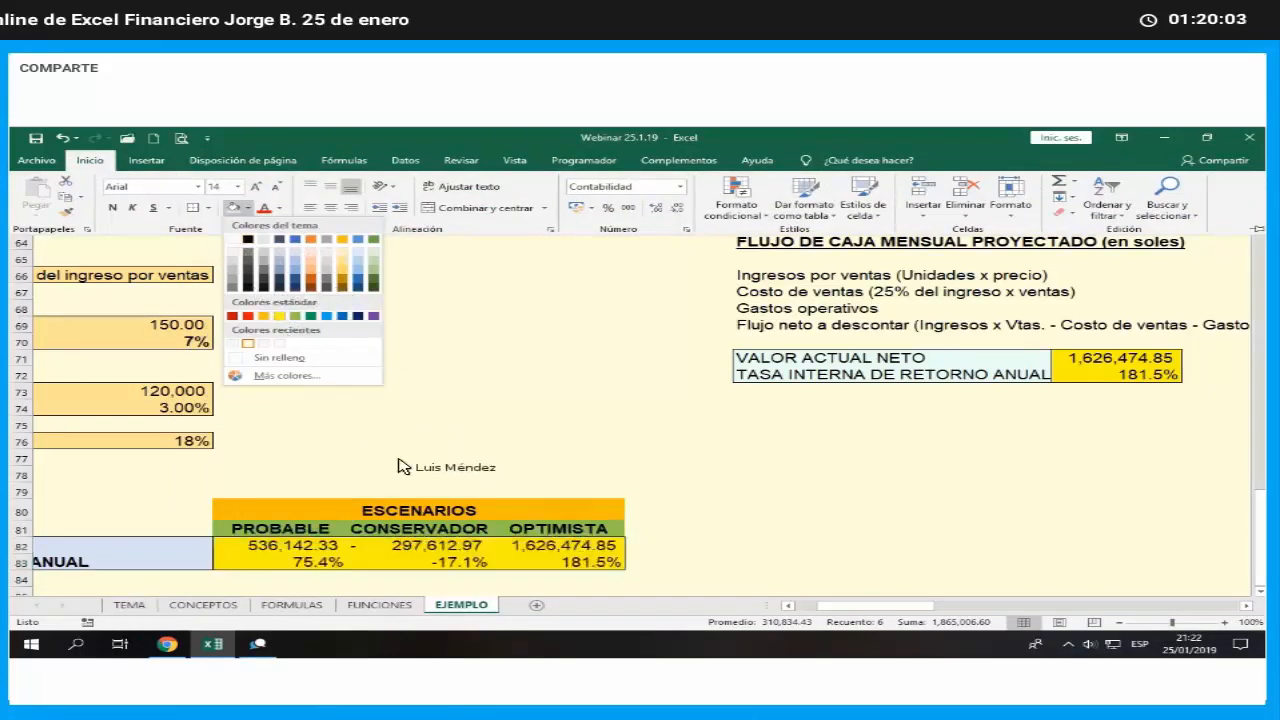
pyautogui.click(500, 430)
pyautogui.press('Left')
pyautogui.press('Left')
pyautogui.press('Left')
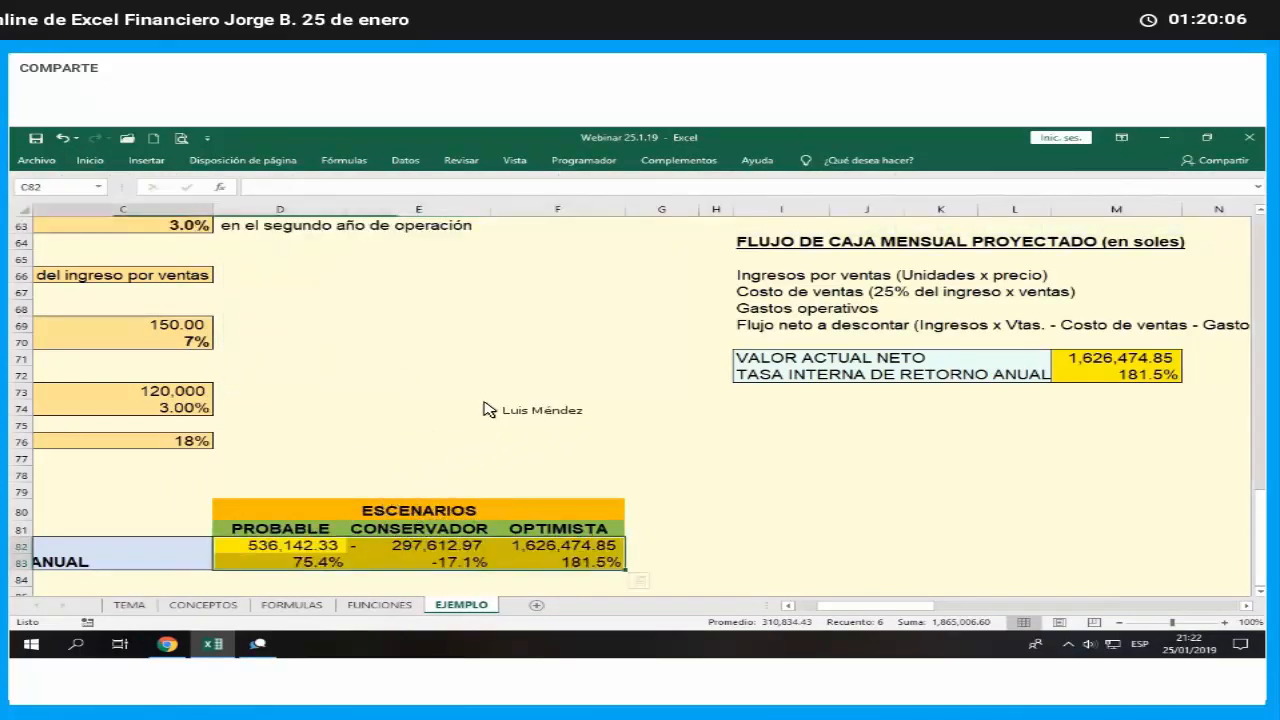
pyautogui.scroll(-2, 720, 475)
pyautogui.click(820, 539)
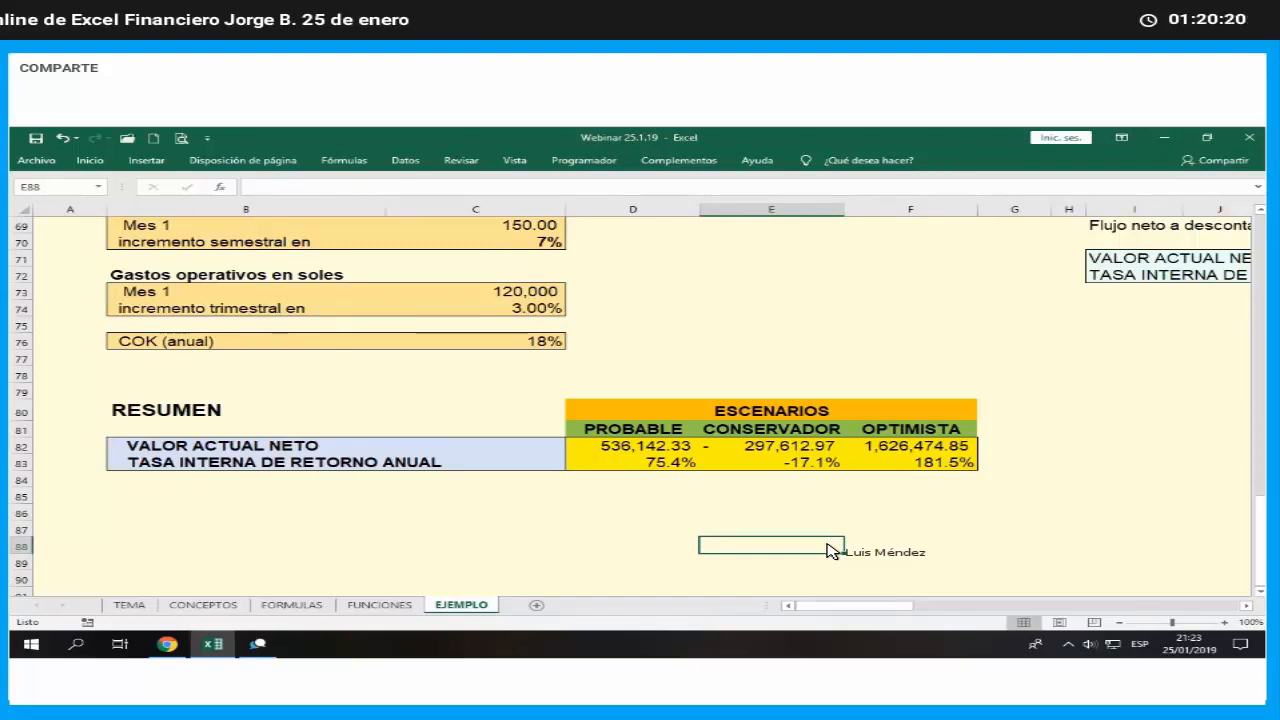
# - Split the worksheet window above row 78 so the RESUMEN table has its own pane
pyautogui.click(785, 448)
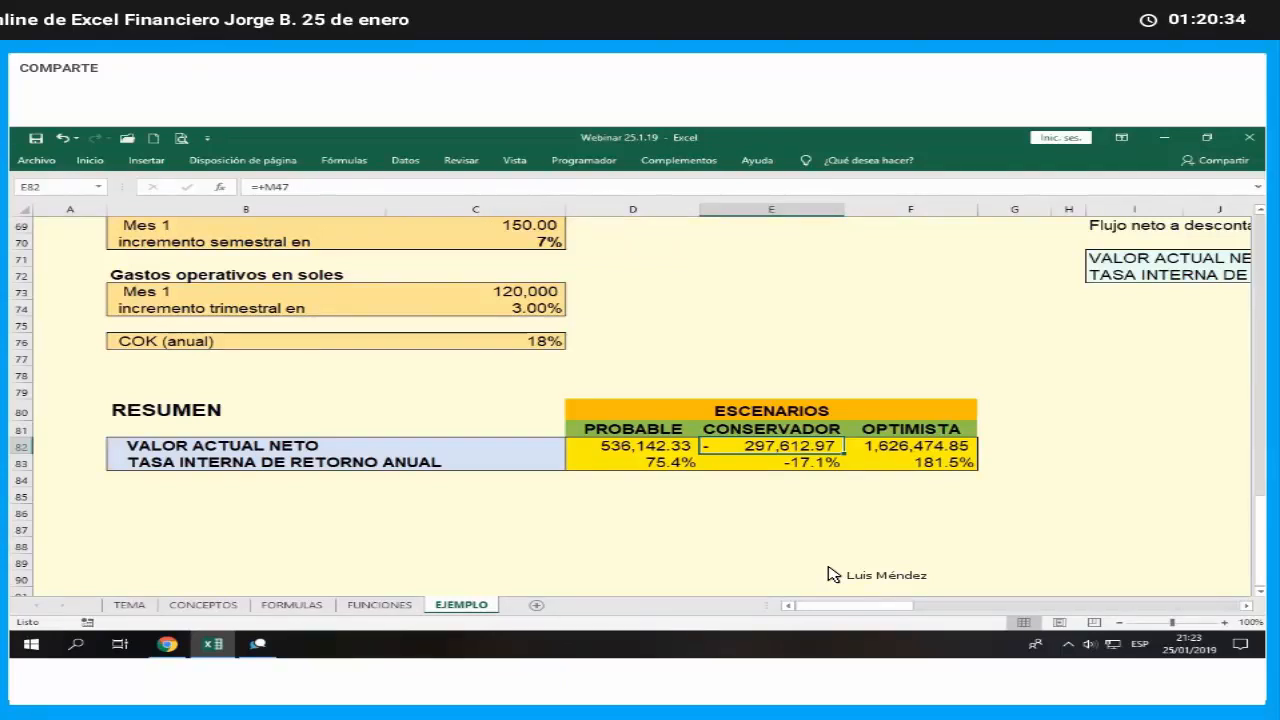
pyautogui.click(65, 383)
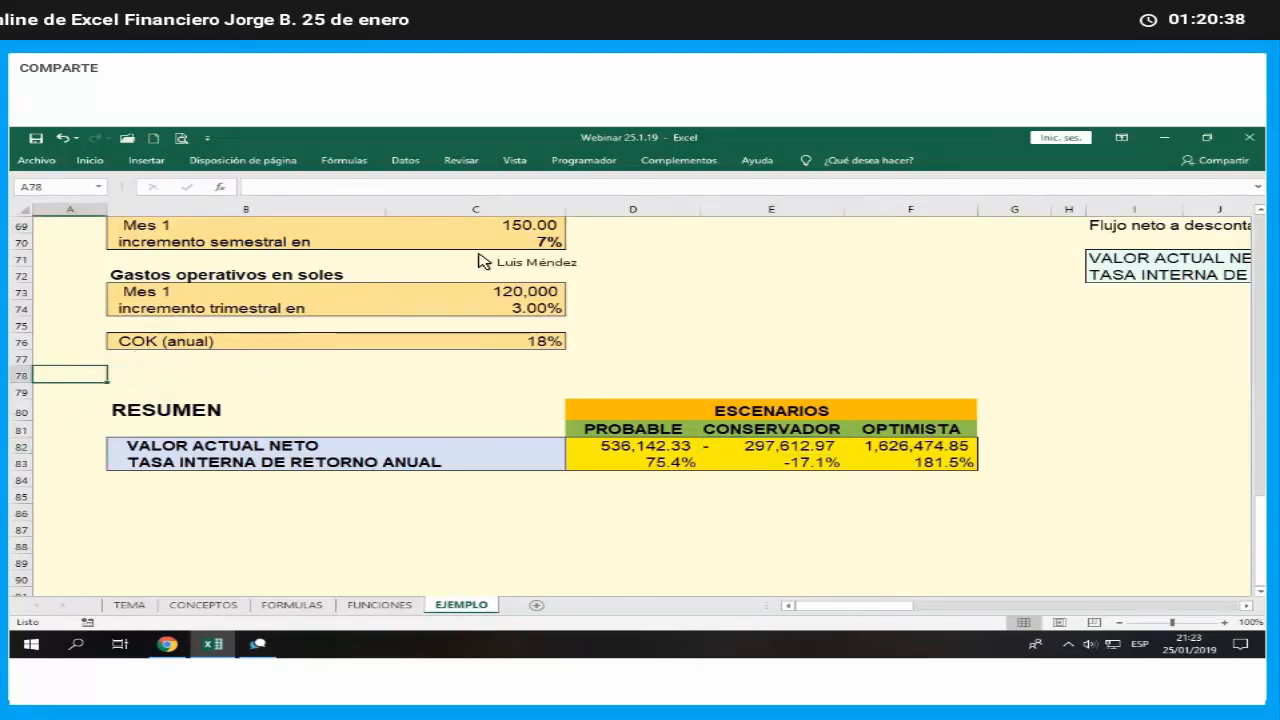
pyautogui.click(514, 160)
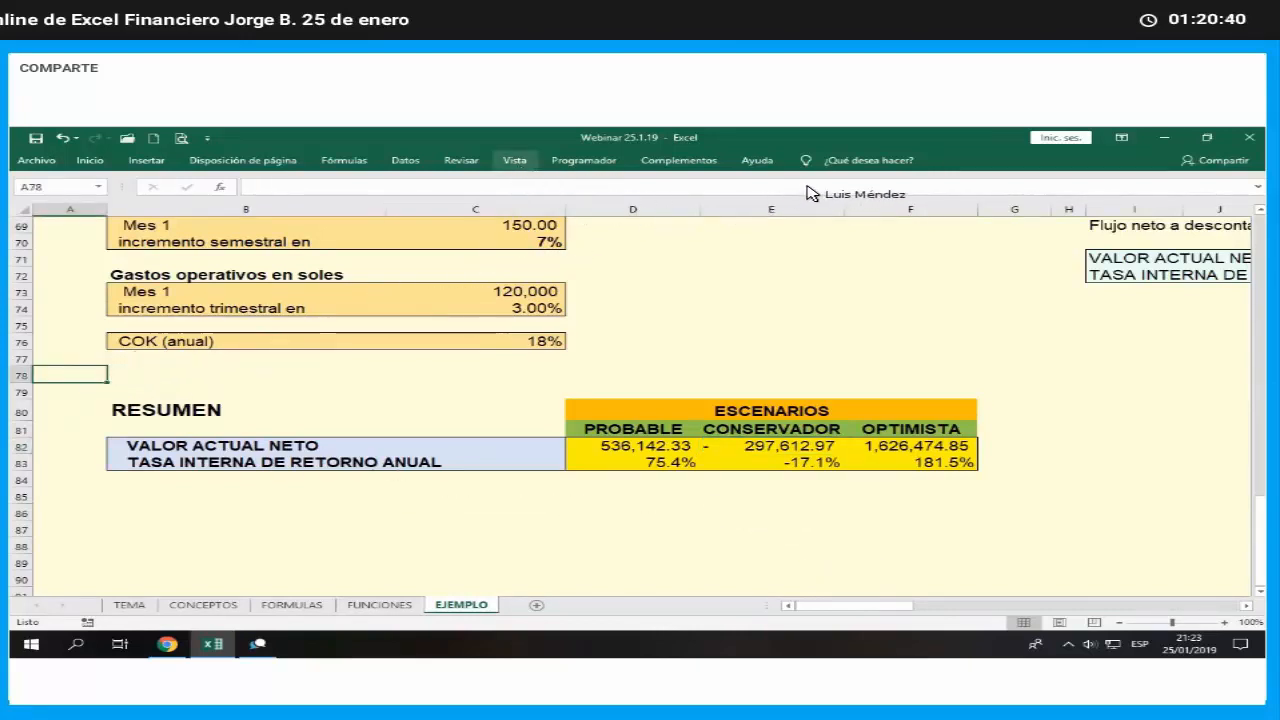
pyautogui.click(767, 307)
pyautogui.scroll(2, 767, 317)
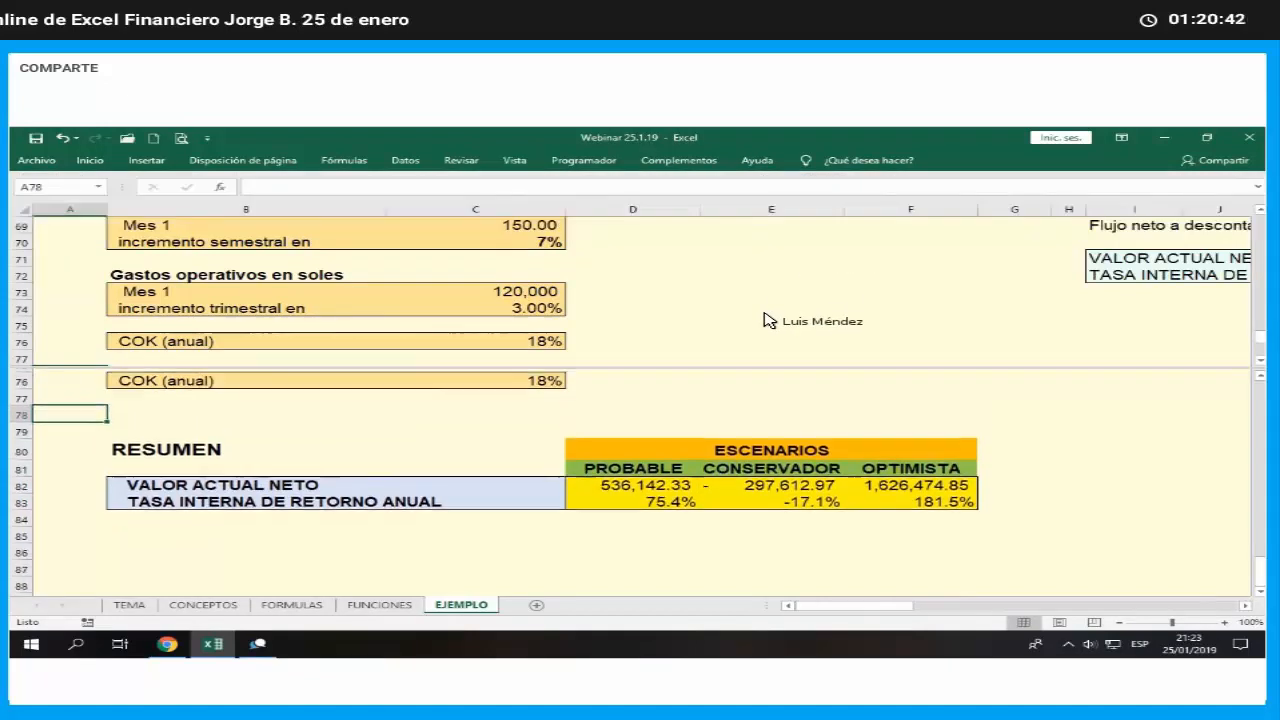
pyautogui.scroll(-2, 768, 322)
pyautogui.click(755, 311)
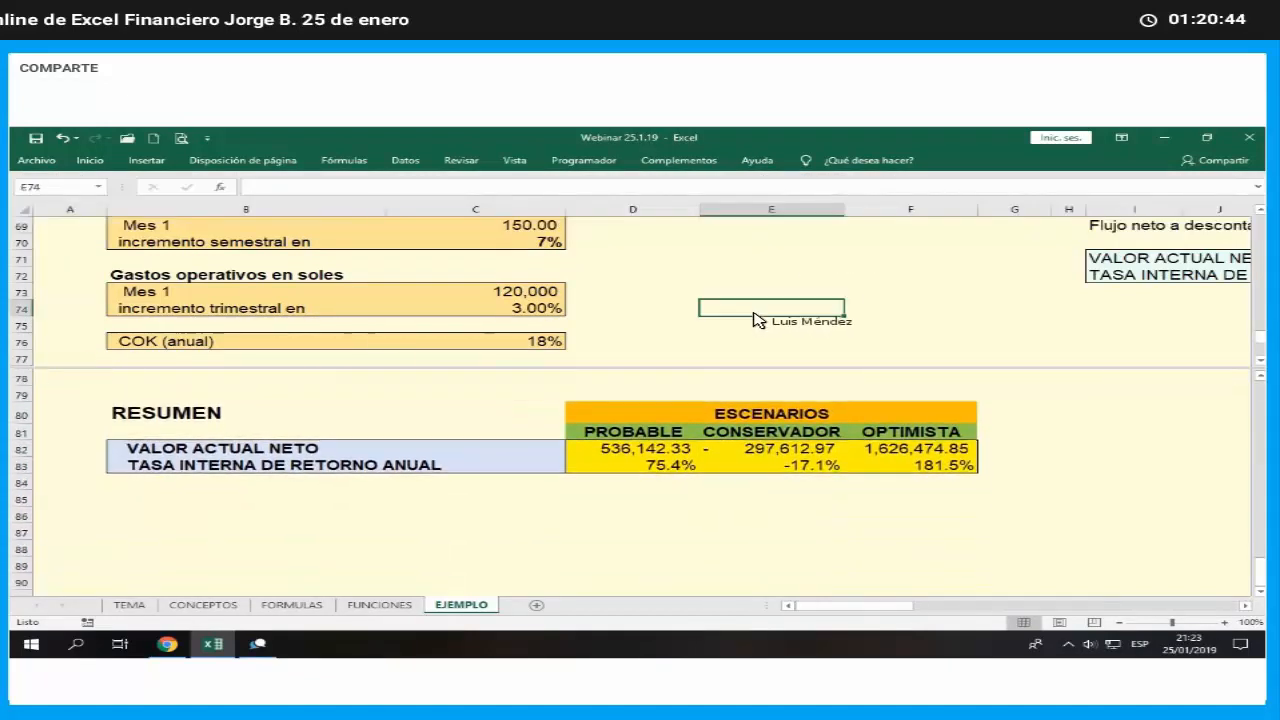
# - Examine the conservative scenario's sales growth, unit price and operating expense assumptions alongside the summary table
pyautogui.scroll(2, 757, 320)
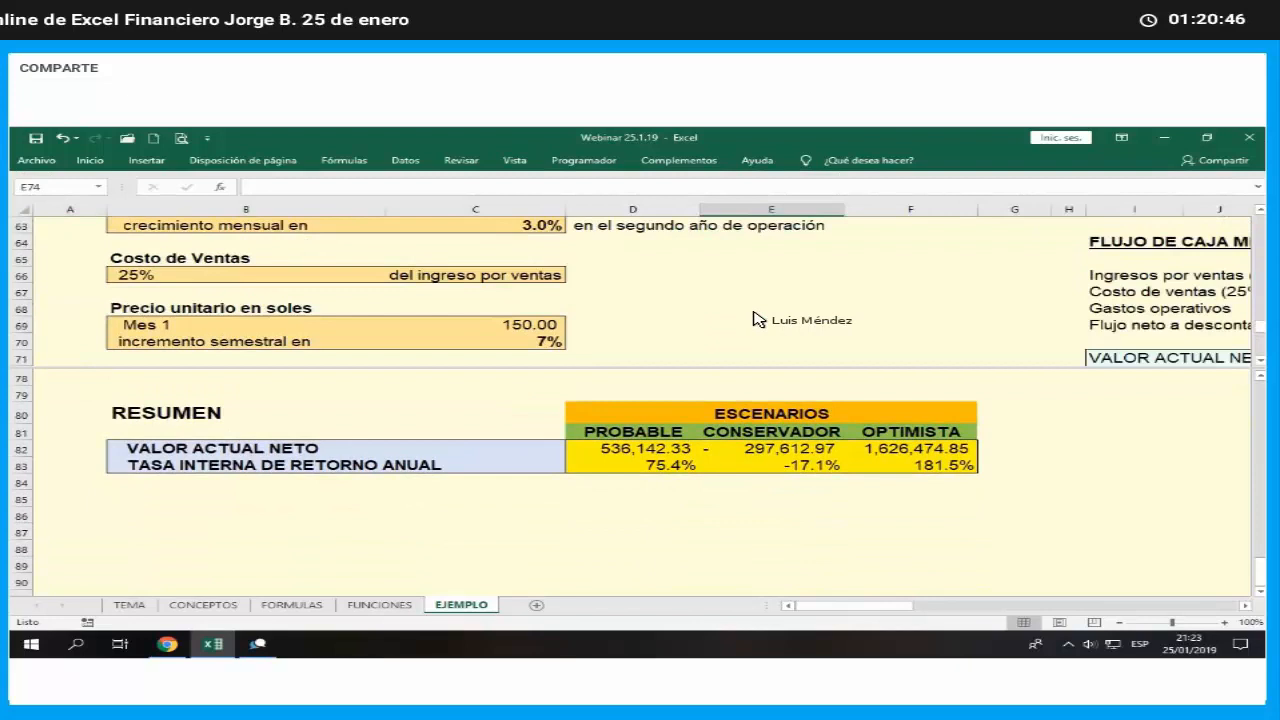
pyautogui.scroll(10, 757, 319)
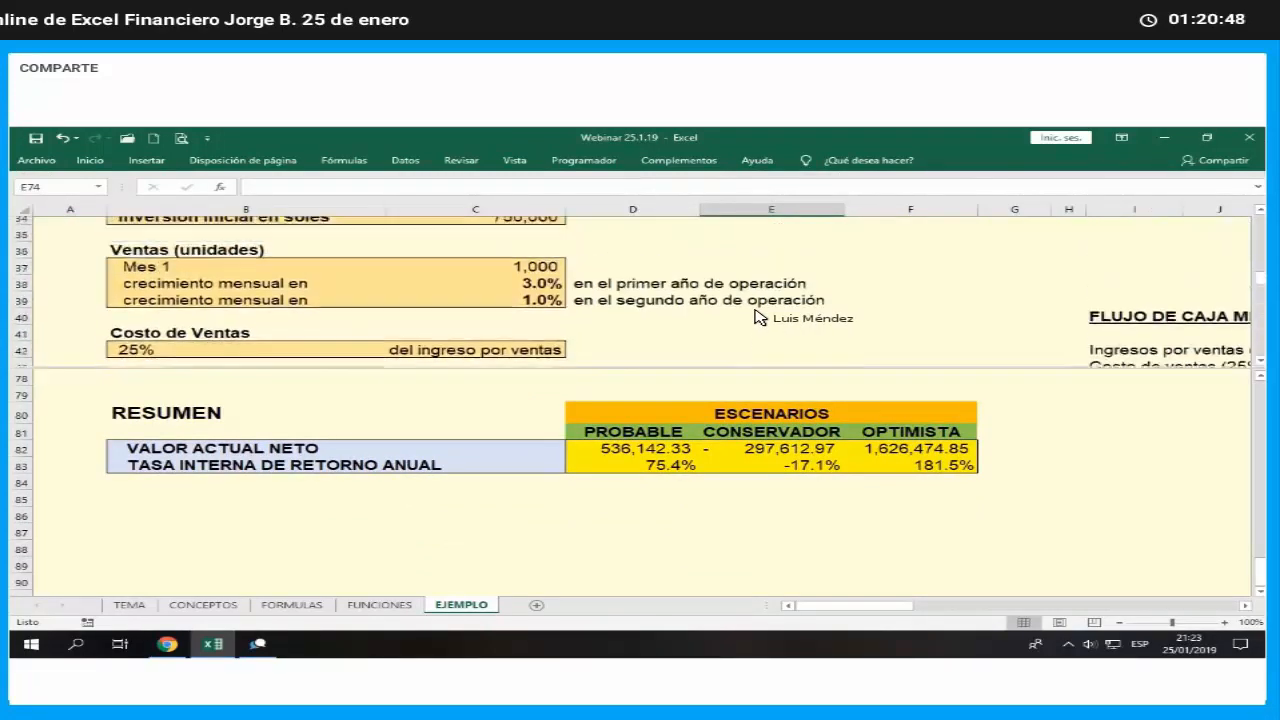
pyautogui.scroll(1, 757, 317)
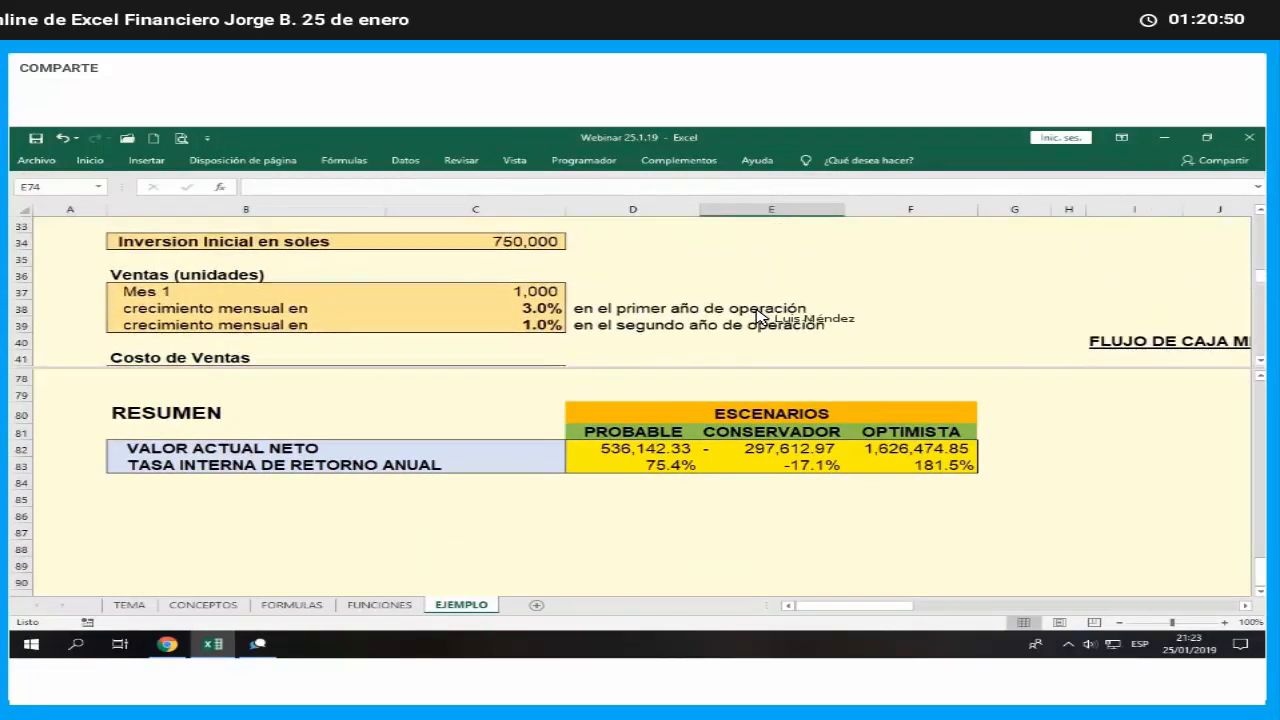
pyautogui.click(558, 310)
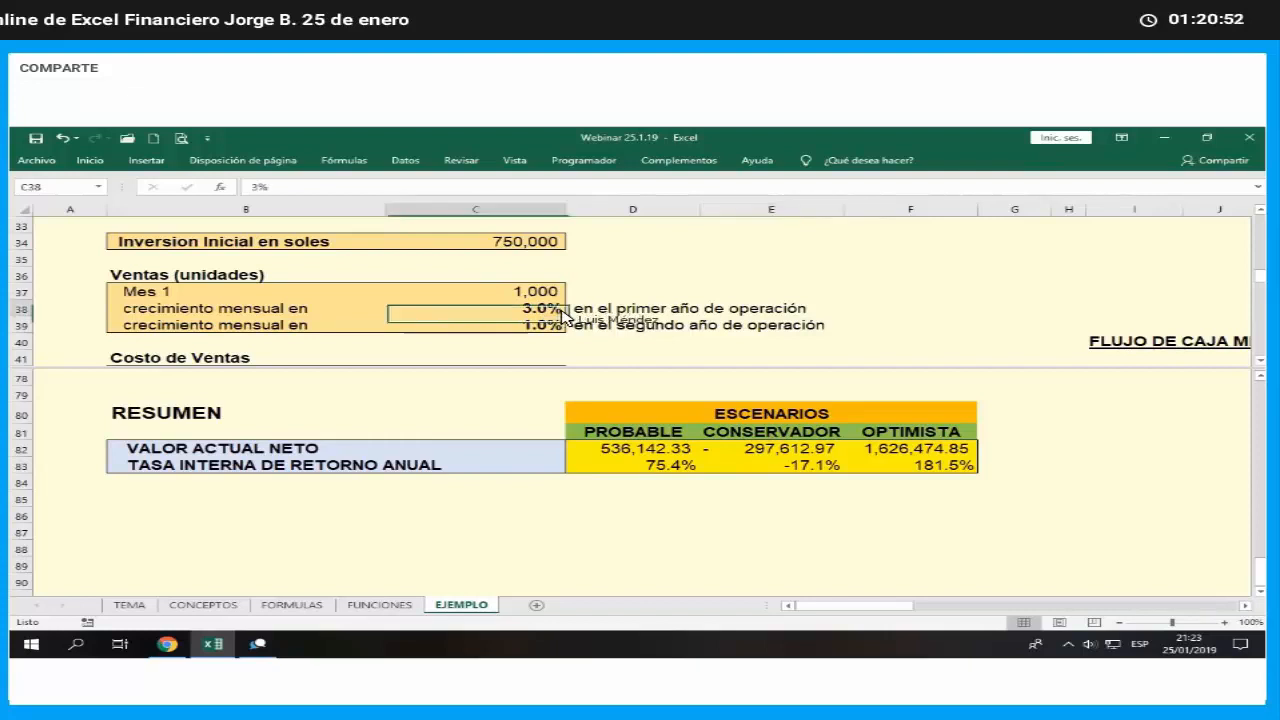
pyautogui.press('Down')
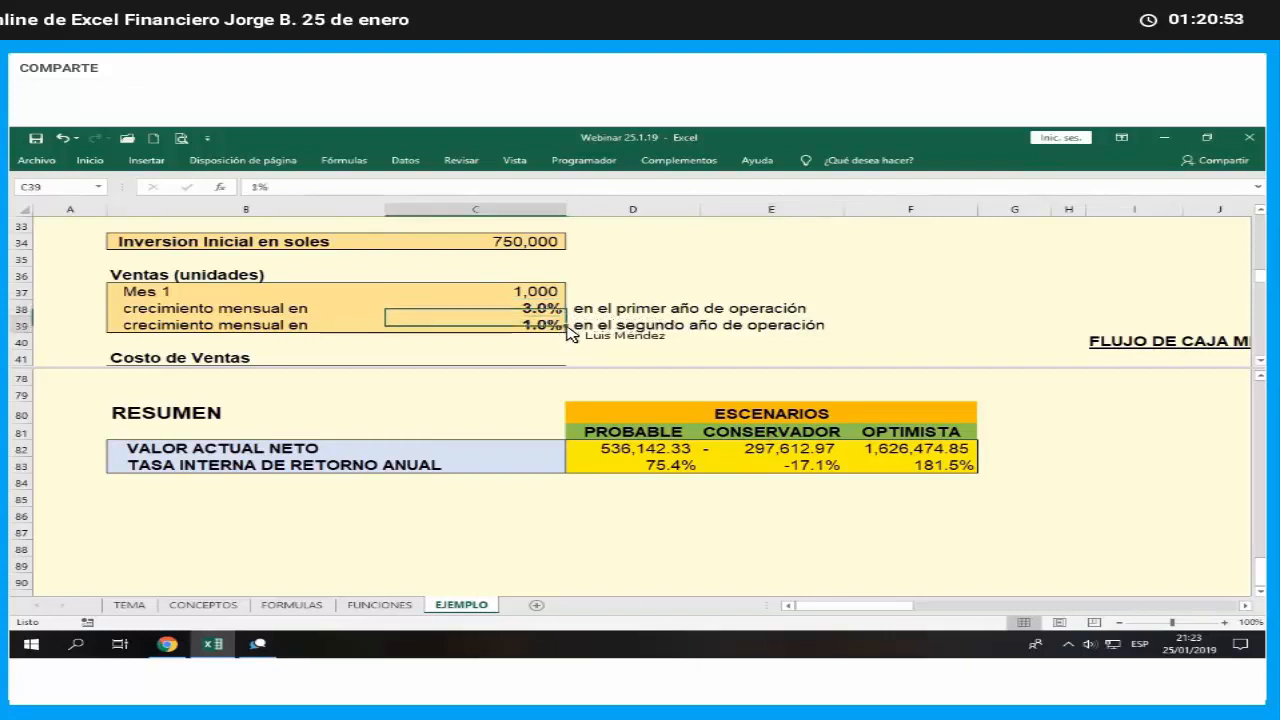
pyautogui.scroll(-1, 583, 333)
pyautogui.scroll(-1, 578, 329)
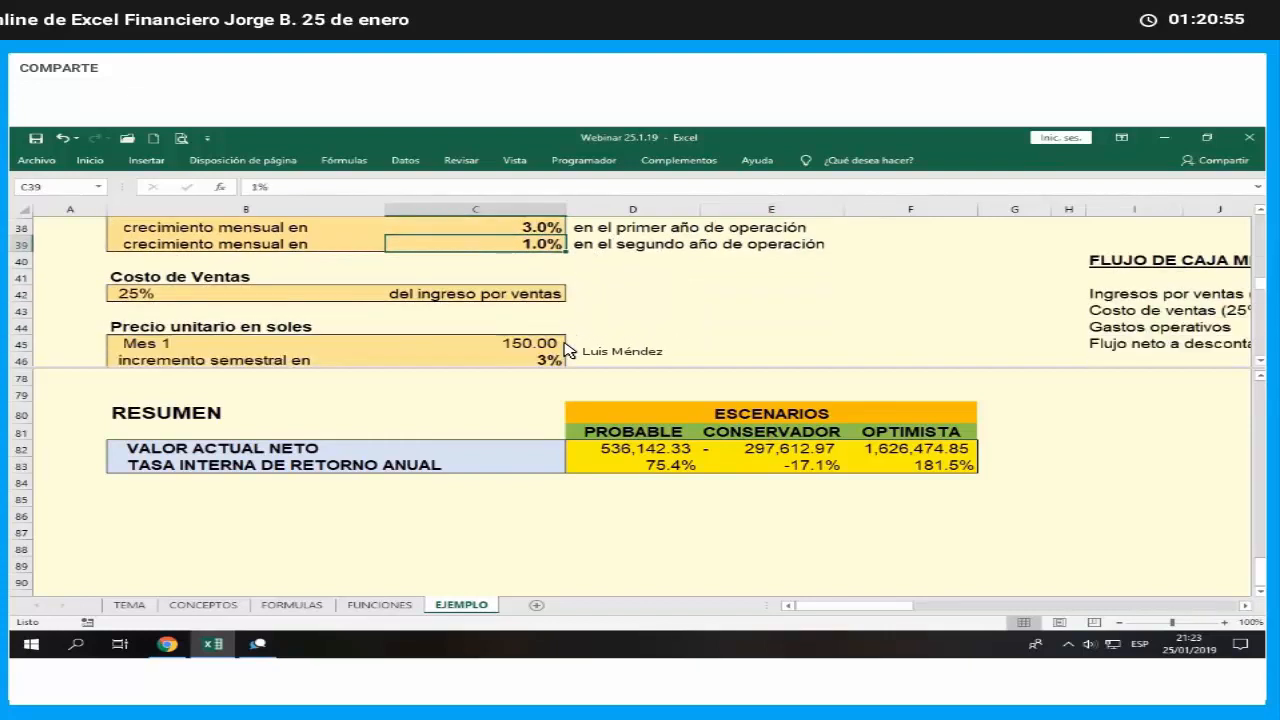
pyautogui.click(562, 345)
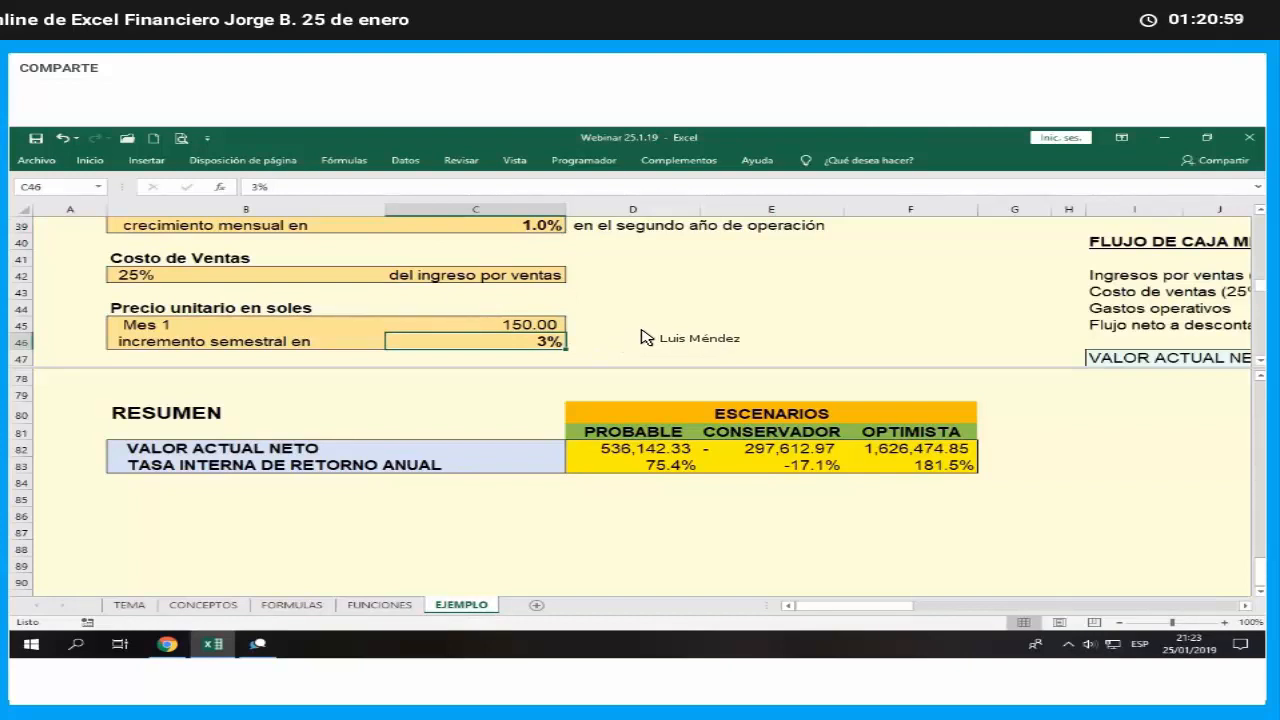
pyautogui.scroll(-1, 645, 338)
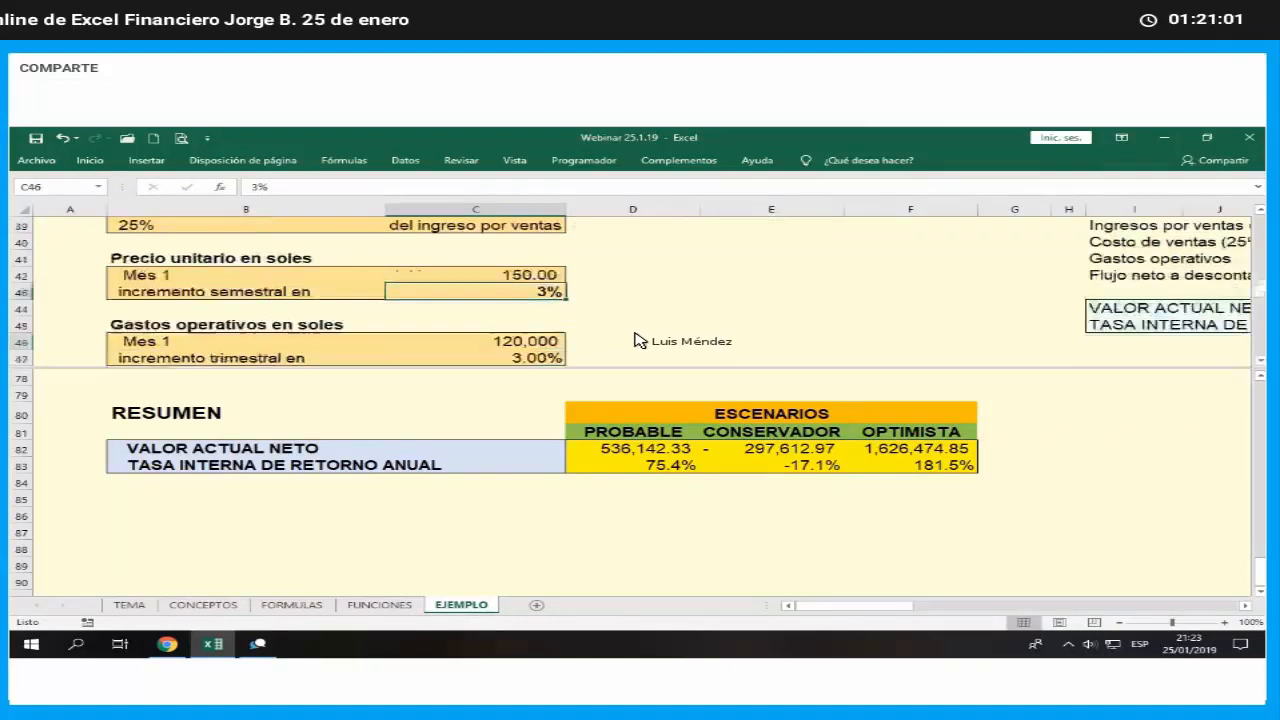
# - Set the conservative scenario's month 1 operating expenses in C49 to 100,000
pyautogui.click(552, 345)
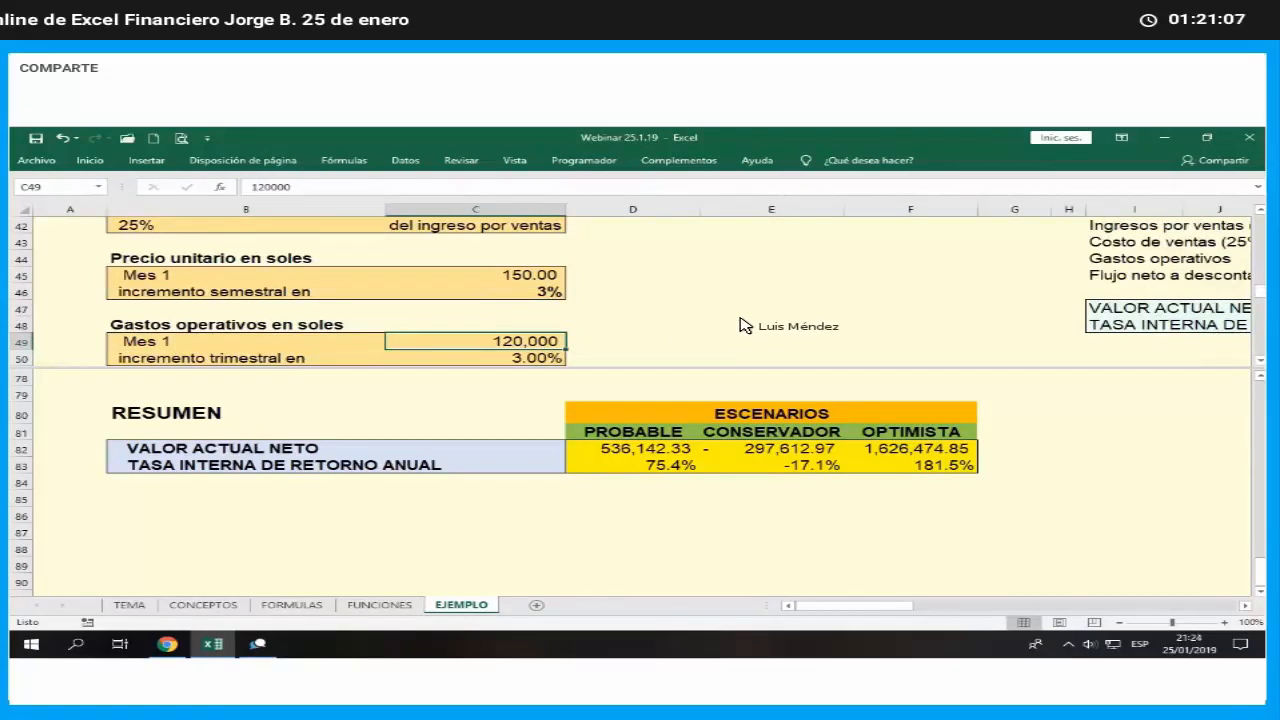
pyautogui.write('1')
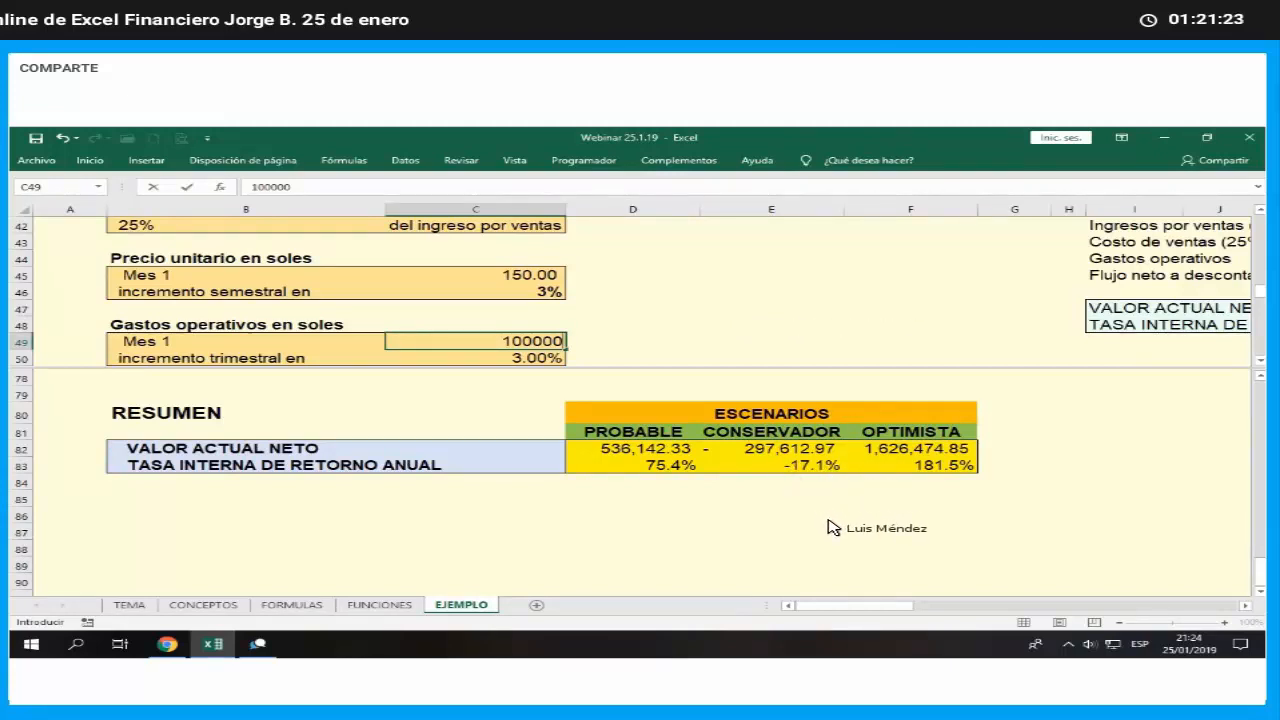
pyautogui.press('Return')
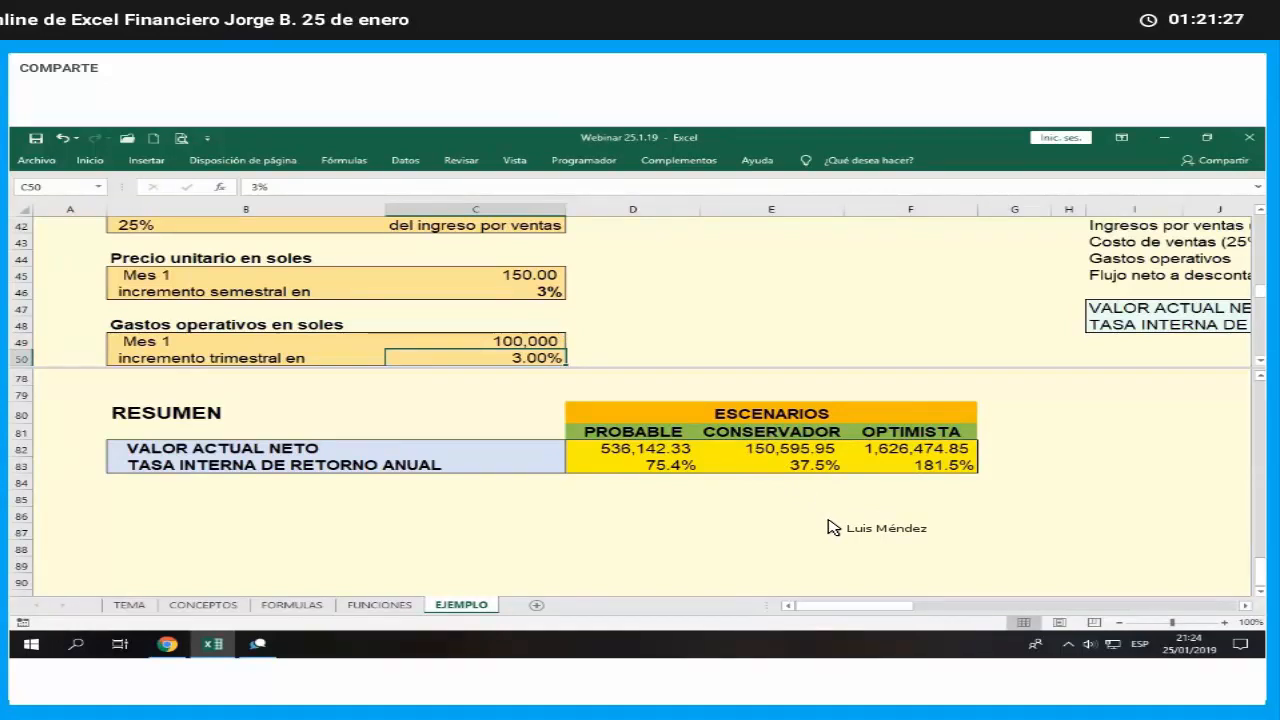
pyautogui.click(548, 344)
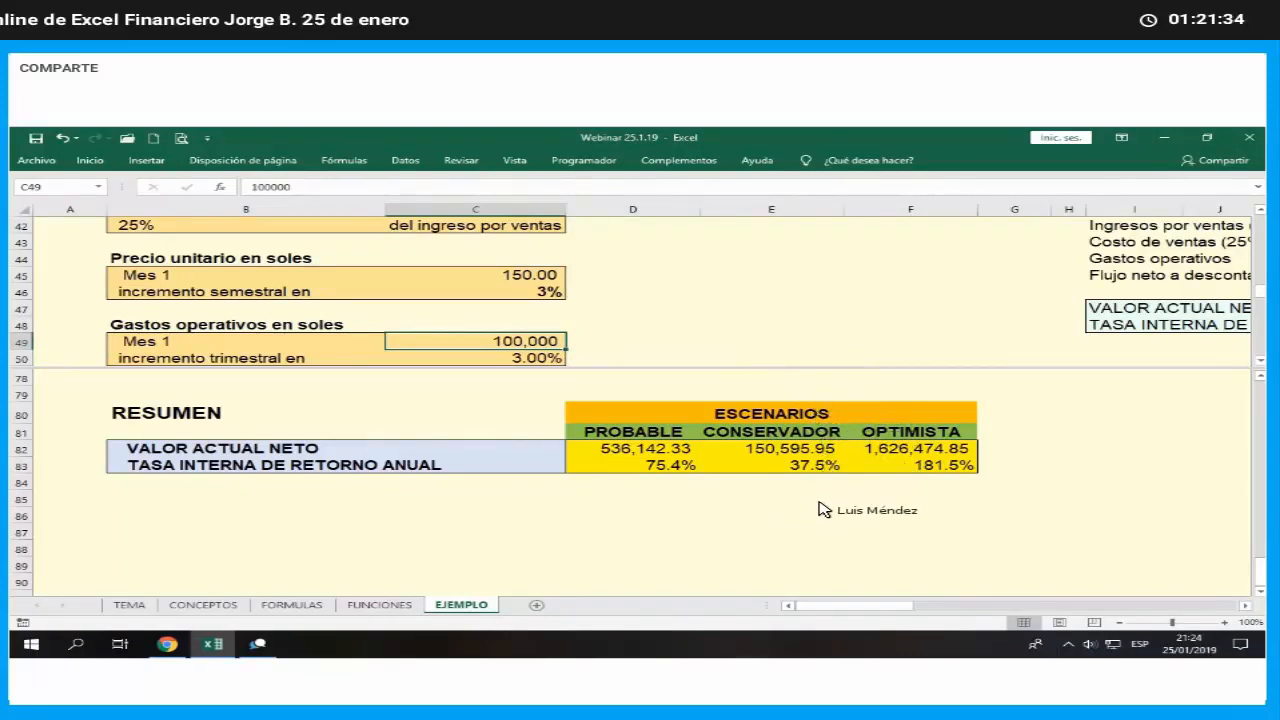
# - Compare the net present value and annual internal rate of return rows across the three scenarios in the summary table
pyautogui.moveTo(668, 450); pyautogui.dragTo(903, 453)
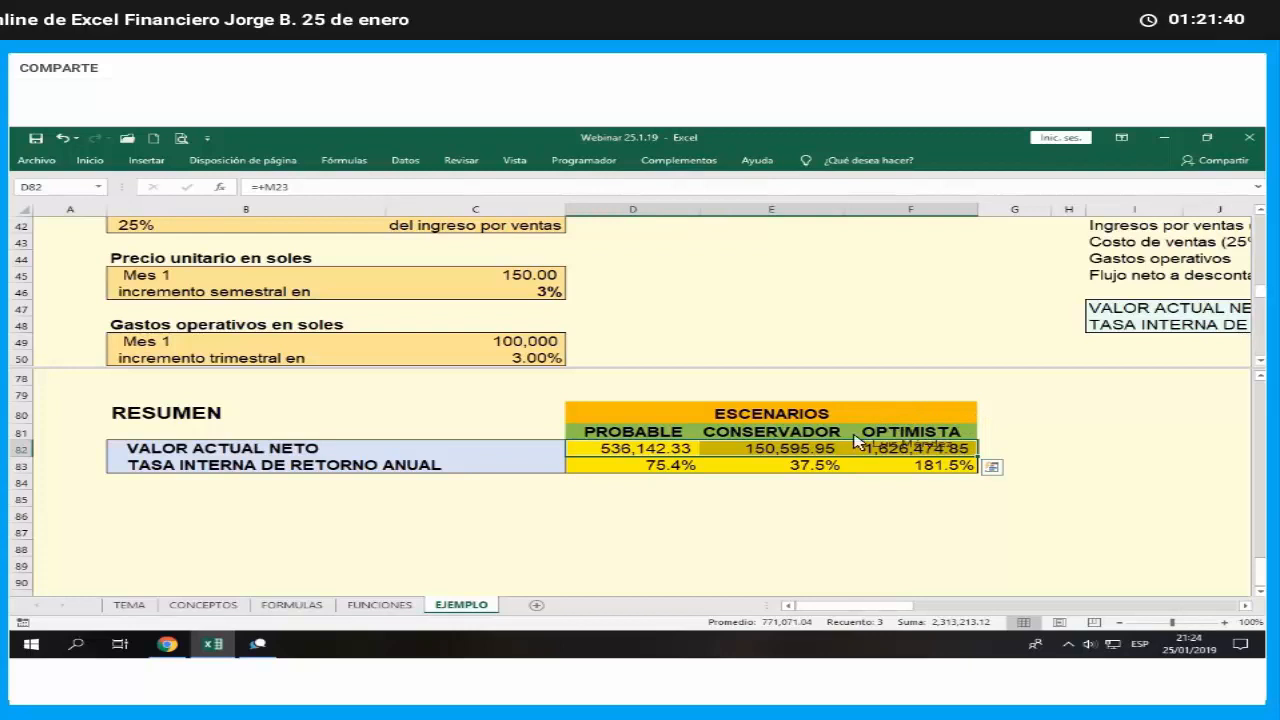
pyautogui.click(690, 467)
pyautogui.moveTo(775, 478); pyautogui.dragTo(900, 472)
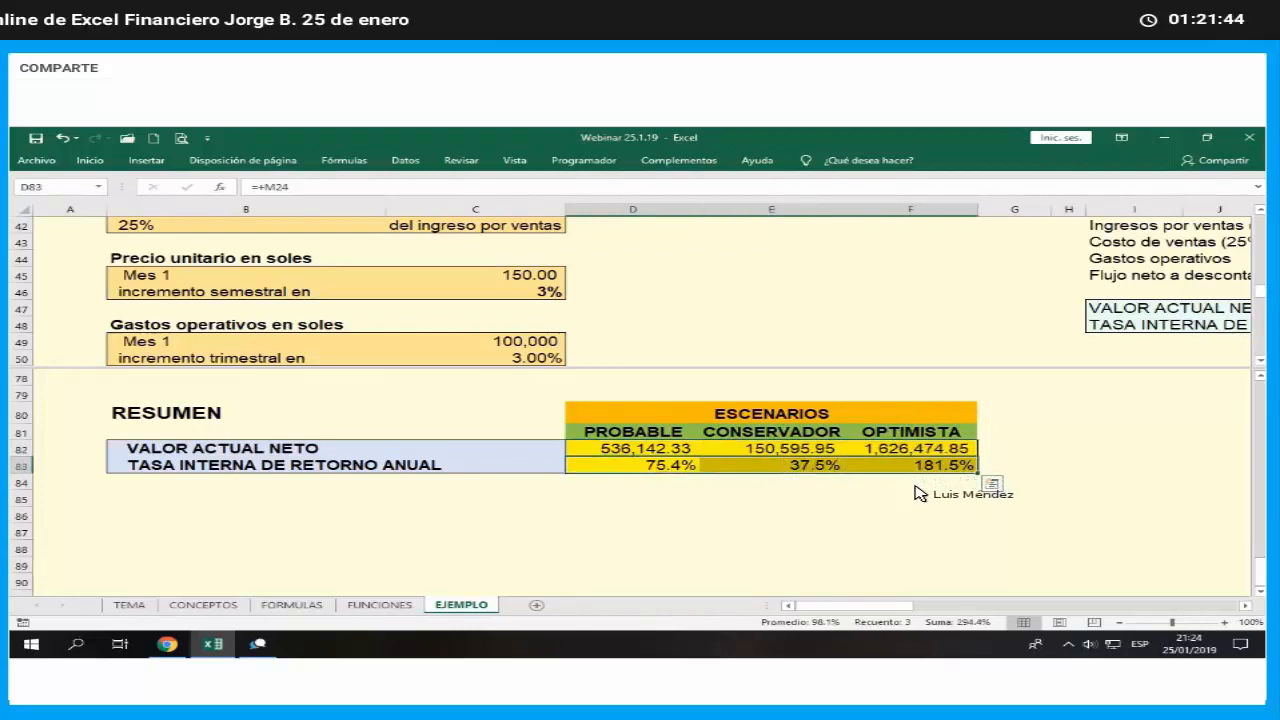
pyautogui.click(805, 343)
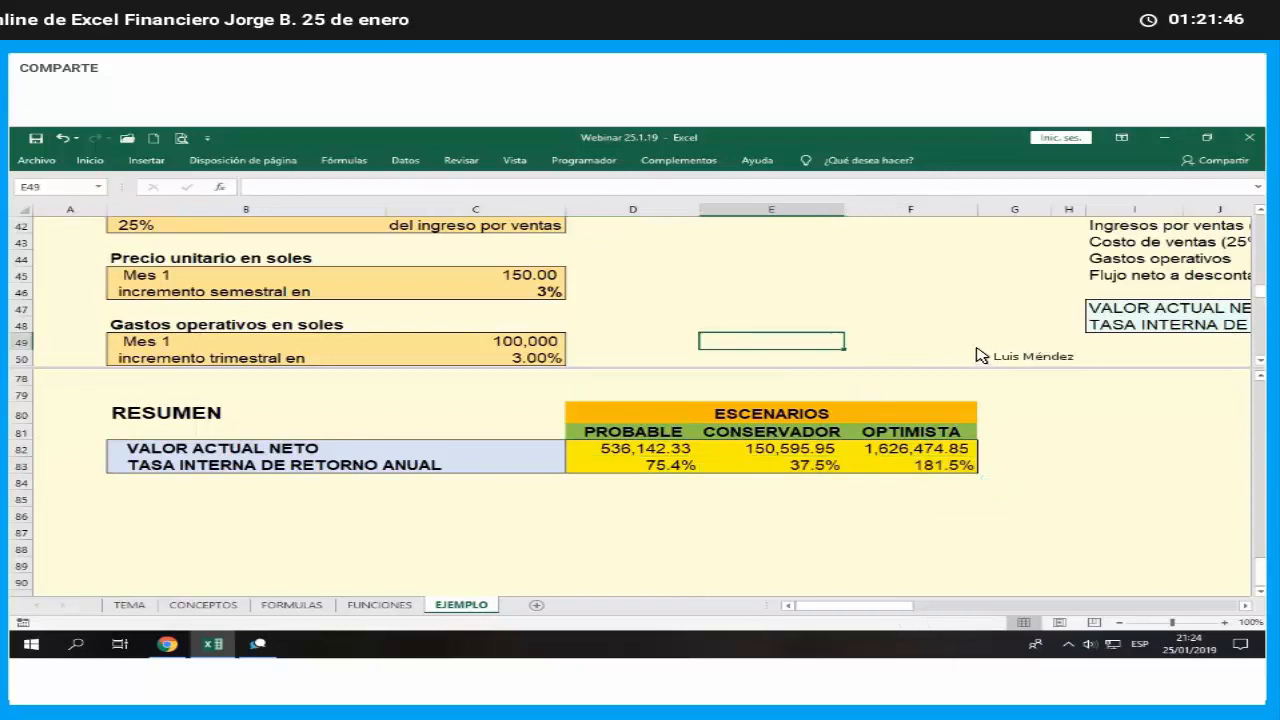
# - Examine the operating expenses row of the conservative scenario's projected cash flow and its net present value and annual internal rate of return
pyautogui.press('Right')
pyautogui.press('Right')
pyautogui.press('Up')
pyautogui.press('Up')
pyautogui.press('Up')
pyautogui.press('Up')
pyautogui.press('Up')
pyautogui.press('Up')
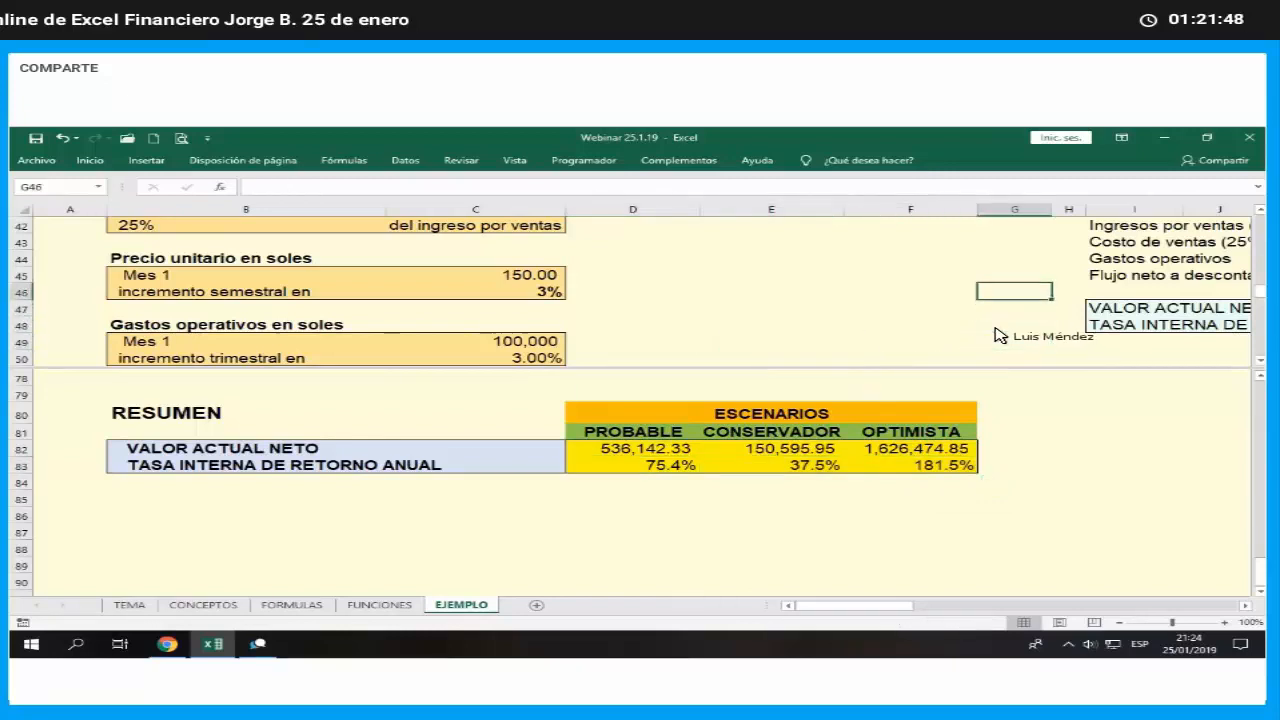
pyautogui.press('Down')
pyautogui.press('Right')
pyautogui.press('Right')
pyautogui.press('Right')
pyautogui.press('Right')
pyautogui.press('Right')
pyautogui.press('Right')
pyautogui.press('Right')
pyautogui.press('Right')
pyautogui.press('Right')
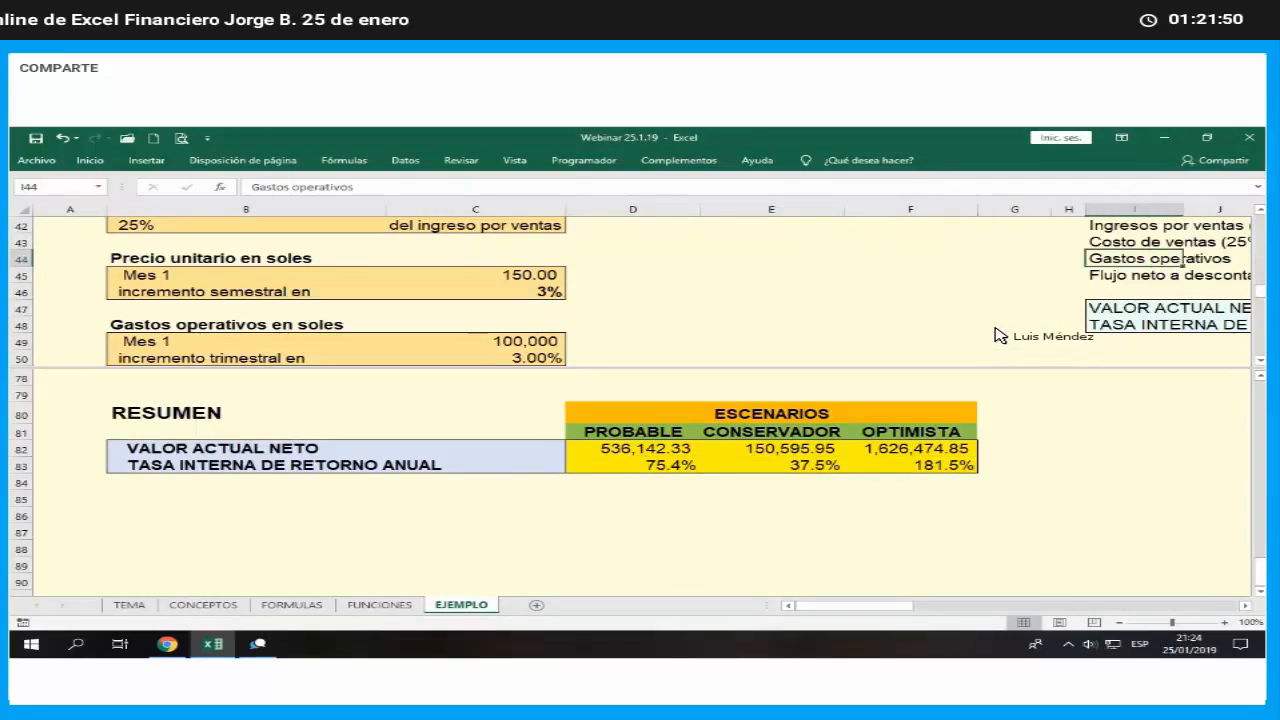
pyautogui.press('Right')
pyautogui.press('Right')
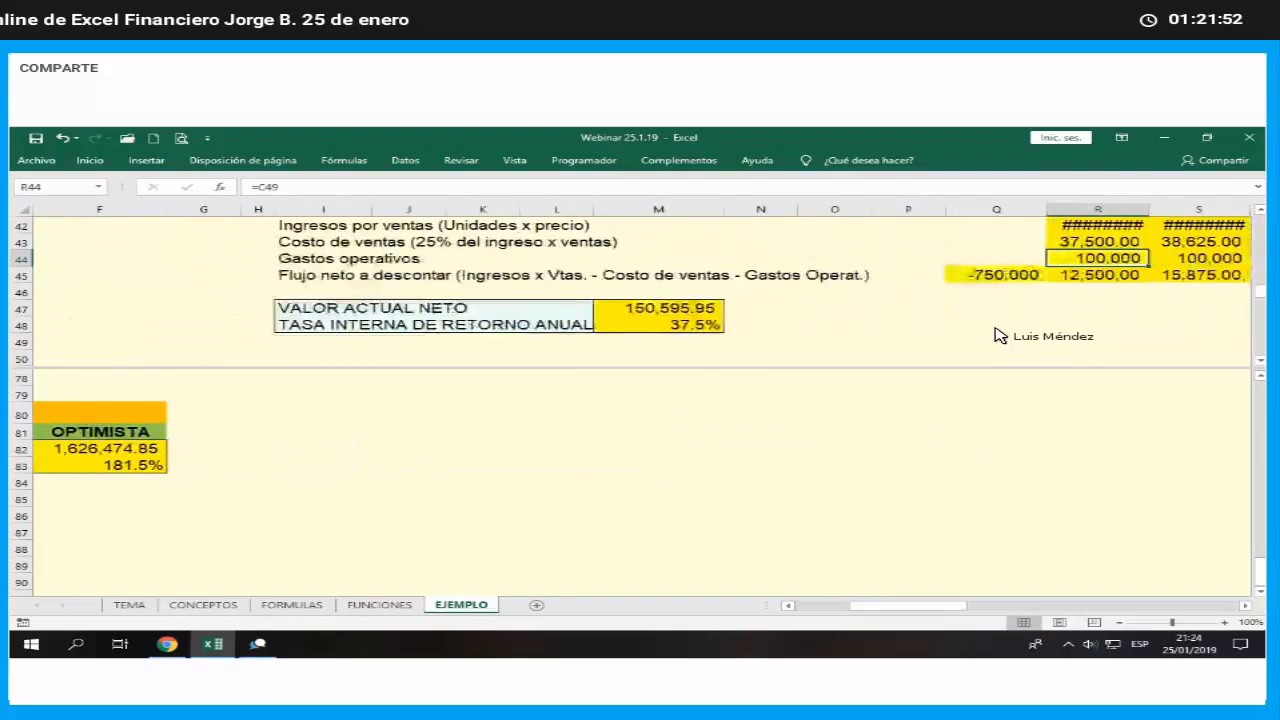
pyautogui.press('Left')
pyautogui.press('Left')
pyautogui.press('Left')
pyautogui.press('Left')
pyautogui.press('Left')
pyautogui.press('Left')
pyautogui.press('Left')
pyautogui.press('Left')
pyautogui.press('Left')
pyautogui.press('Left')
pyautogui.press('Left')
pyautogui.press('Left')
pyautogui.press('Left')
pyautogui.press('Left')
pyautogui.press('Left')
pyautogui.press('Left')
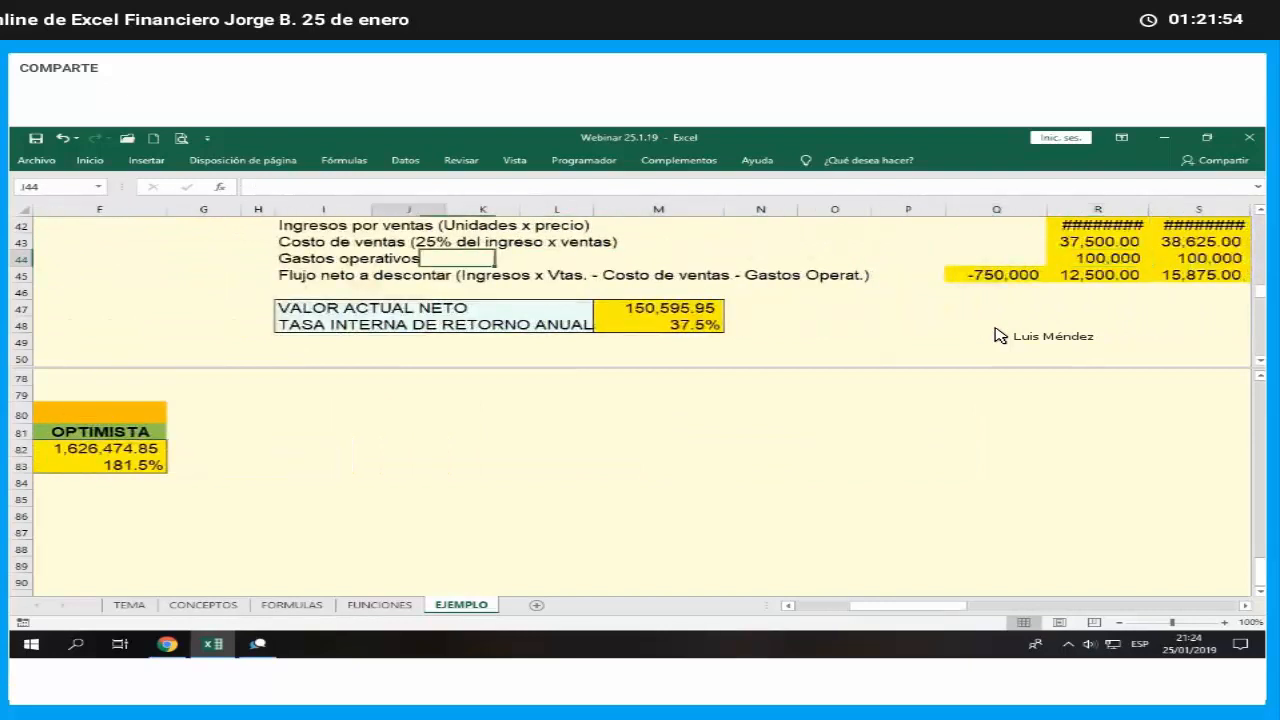
pyautogui.press('Down')
pyautogui.press('Down')
pyautogui.press('Down')
pyautogui.press('Down')
pyautogui.press('Down')
pyautogui.press('Down')
pyautogui.press('Right')
pyautogui.press('Up')
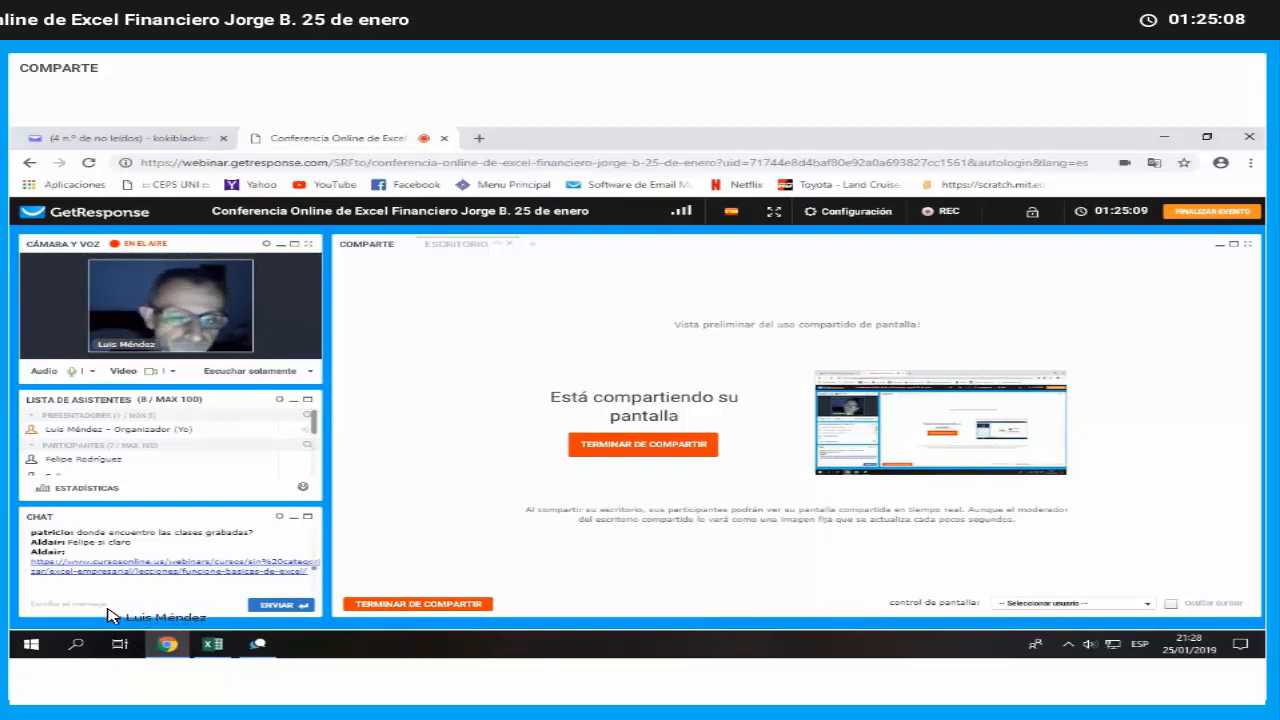
# - Switch to the GetResponse webinar in the browser and start a chat message
pyautogui.click(160, 607)
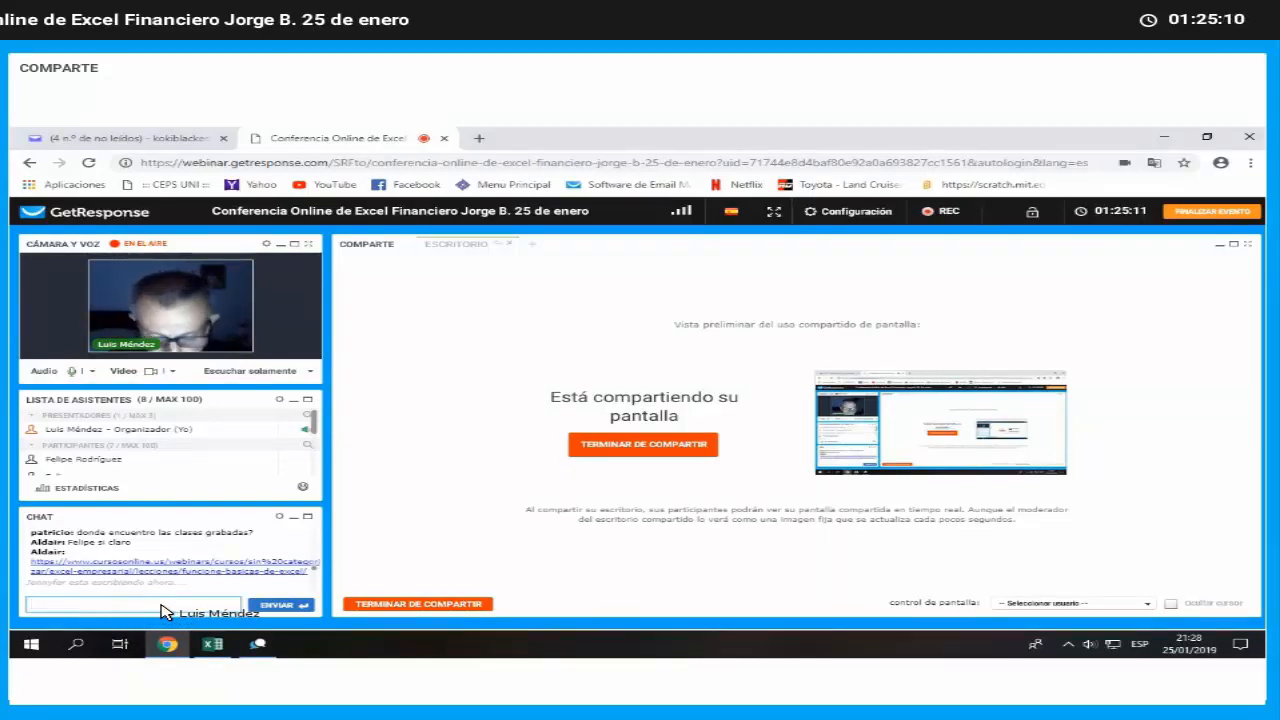